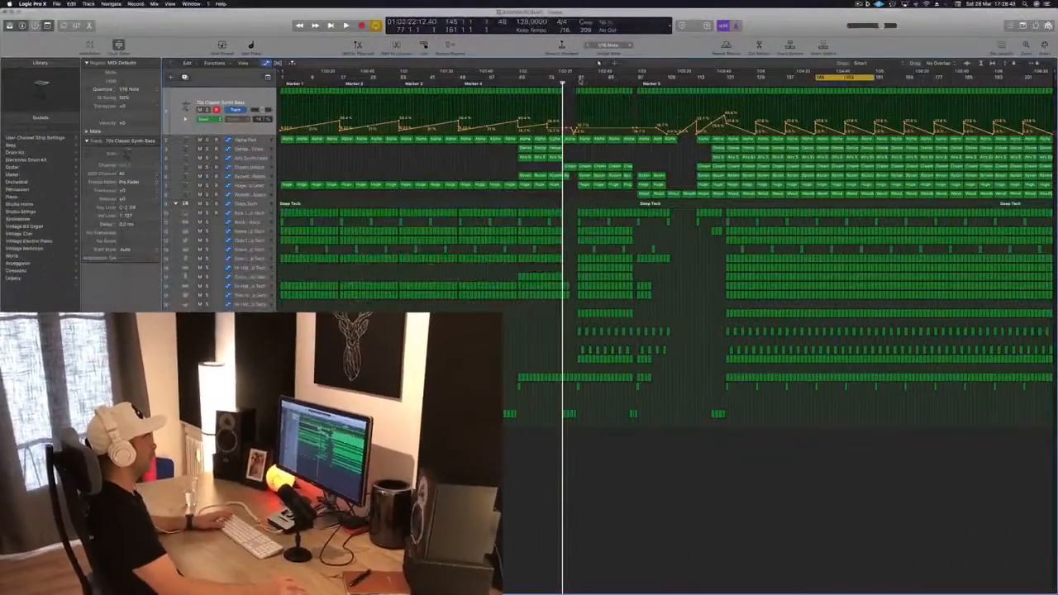
Step: Play the arrangement from the middle section to review how it sounds
click(577, 83)
key(space)
click(577, 83)
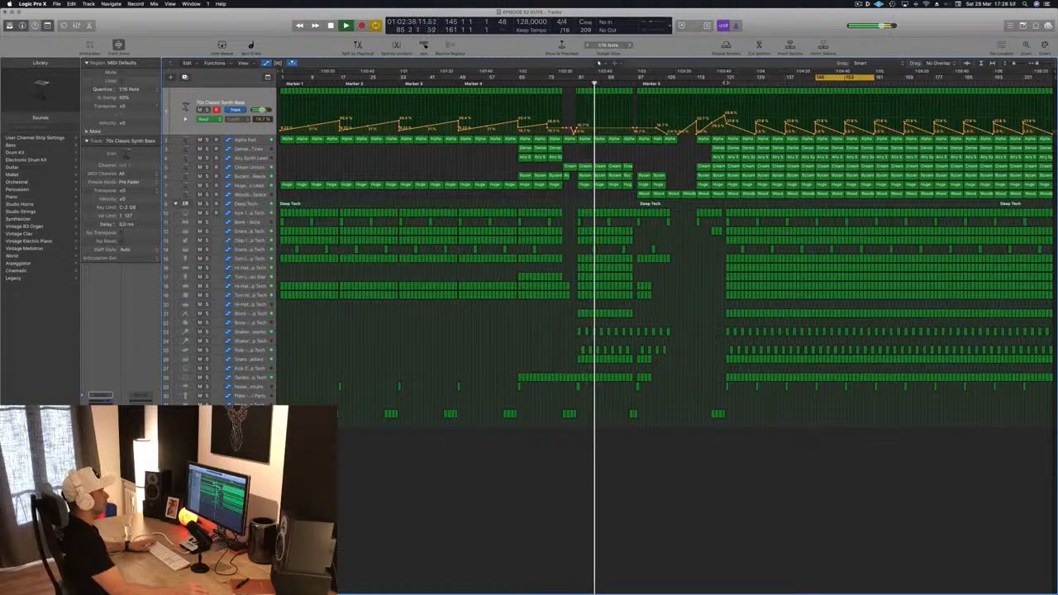
click(726, 83)
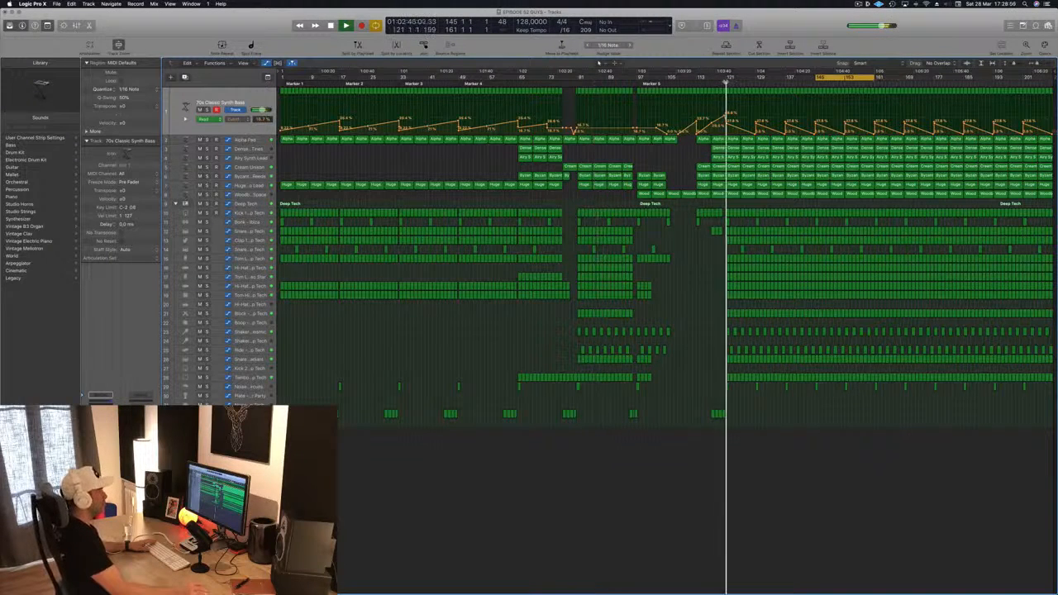
Step: Solo the Woodblock Space track to audition it, then unsolo it and stop playback
click(262, 197)
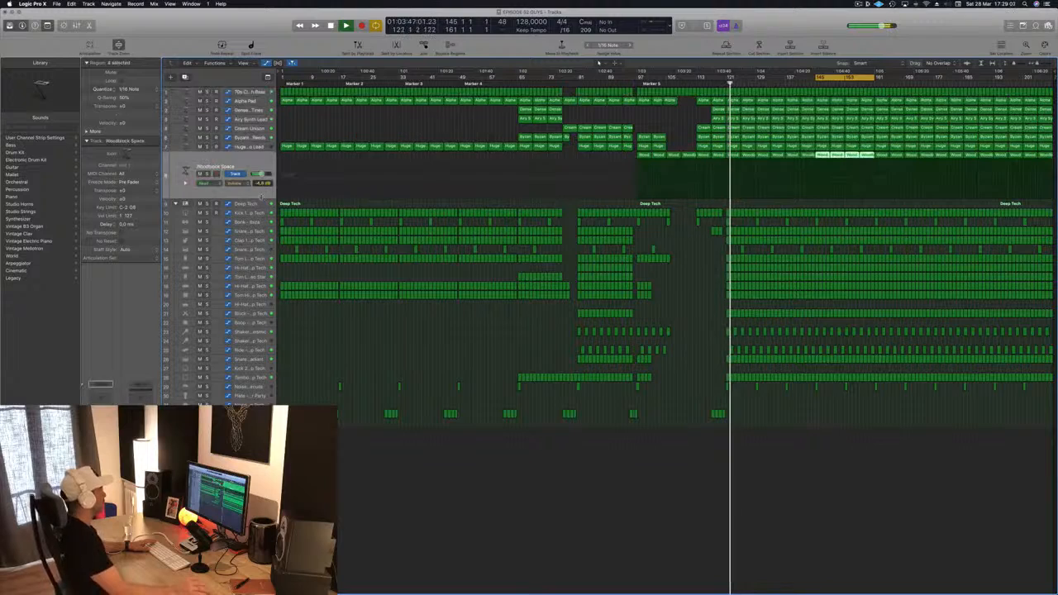
key(s)
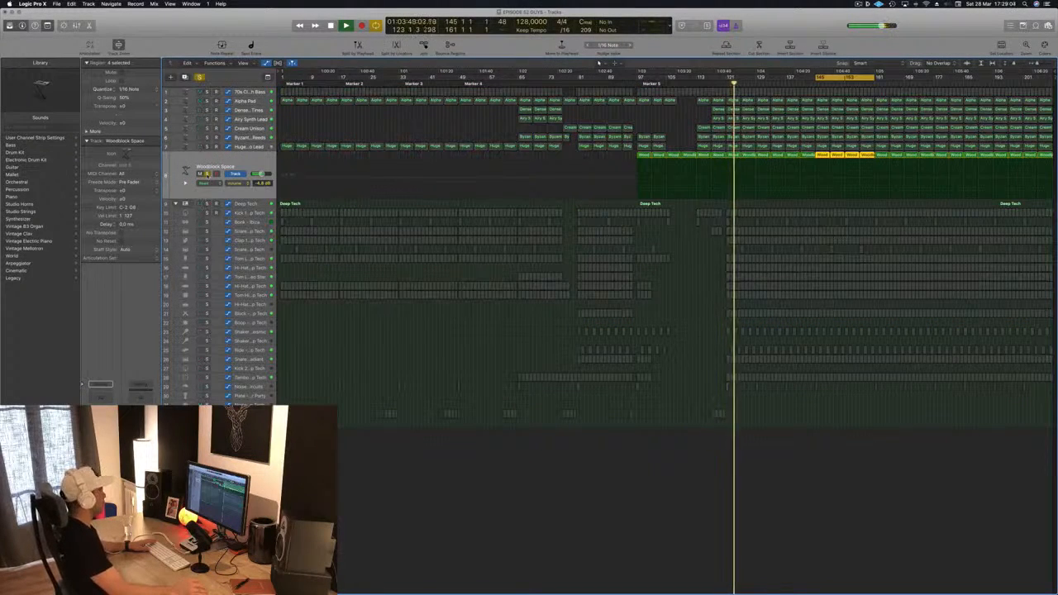
key(s)
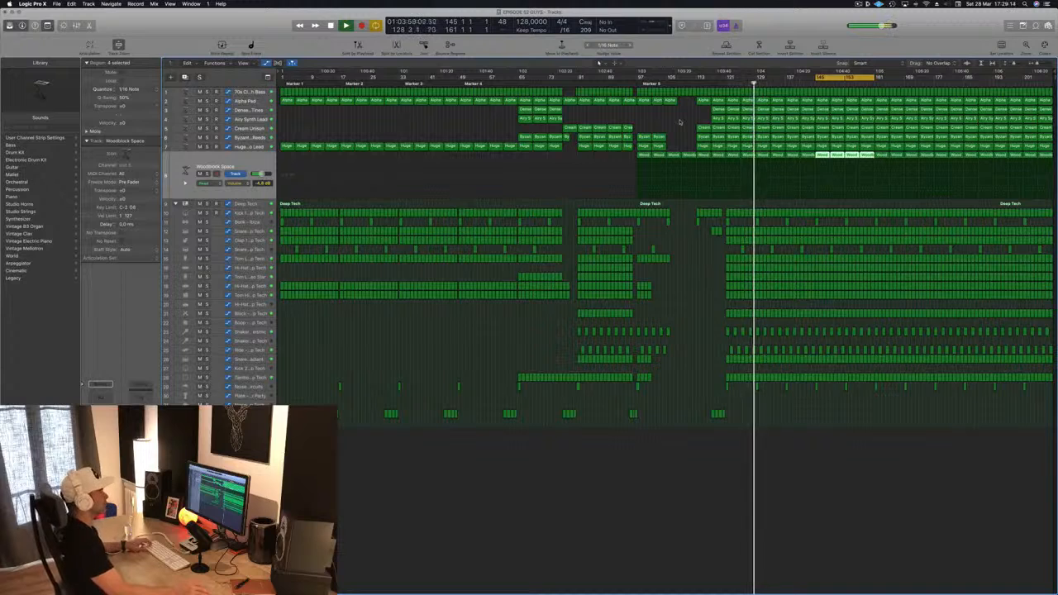
key(space)
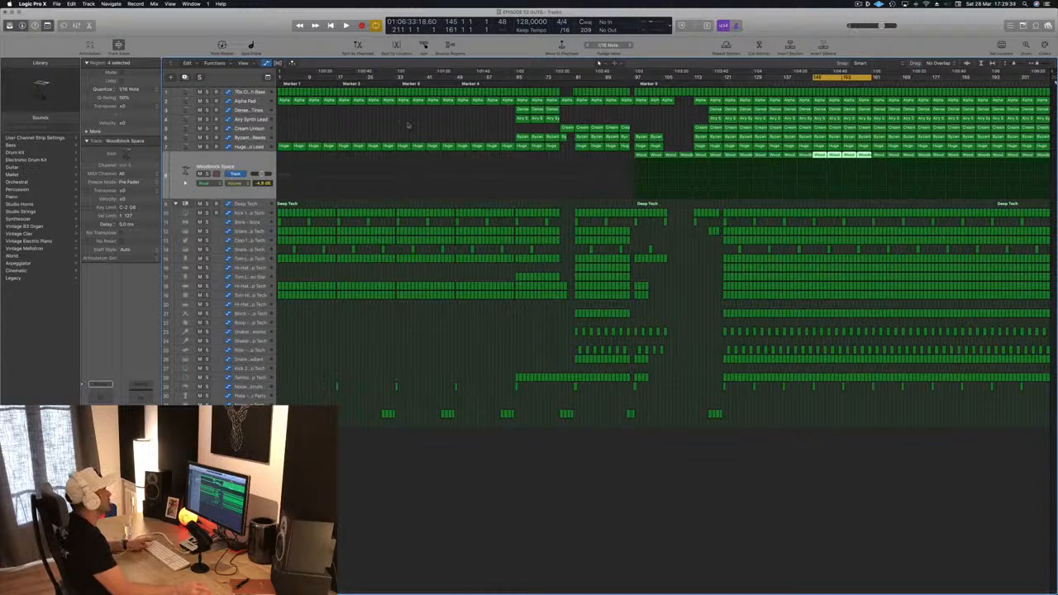
Step: Set a cycle range from bar 2 to bar 33 over the intro and play it back
drag(281, 73, 399, 77)
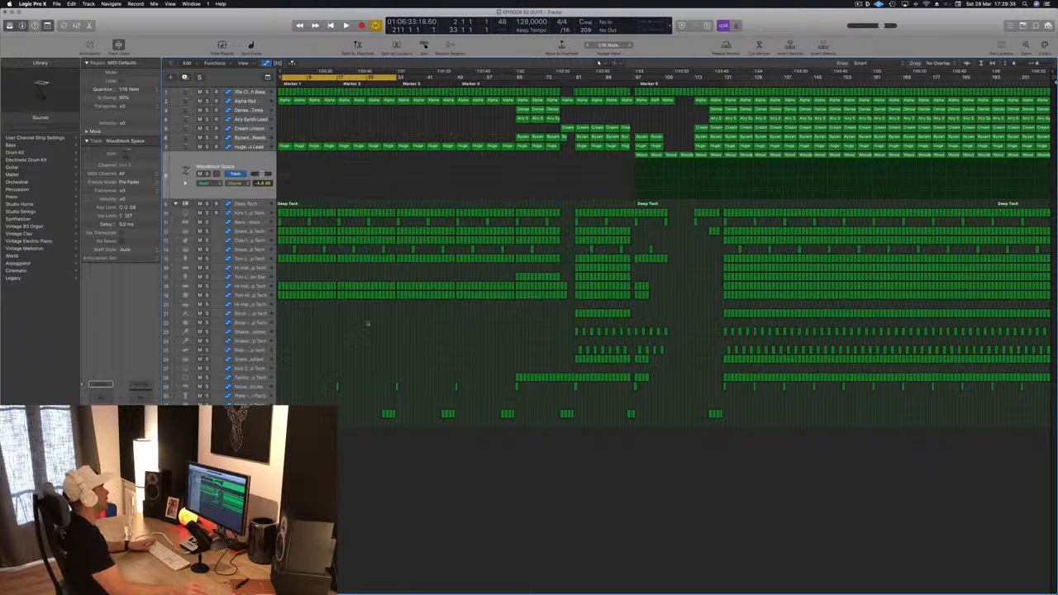
key(space)
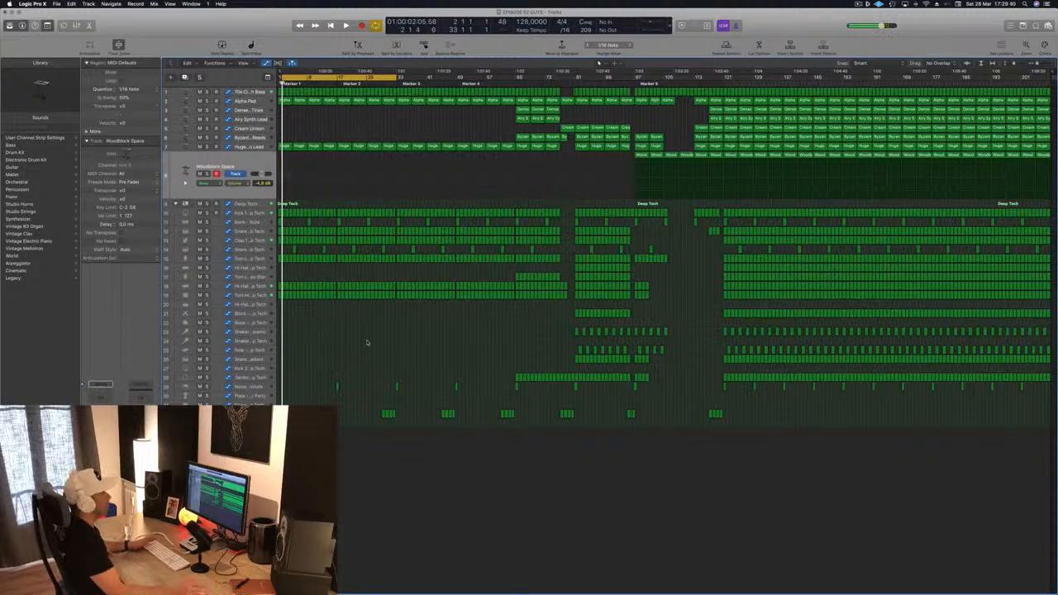
scroll(313, 92, up, 10)
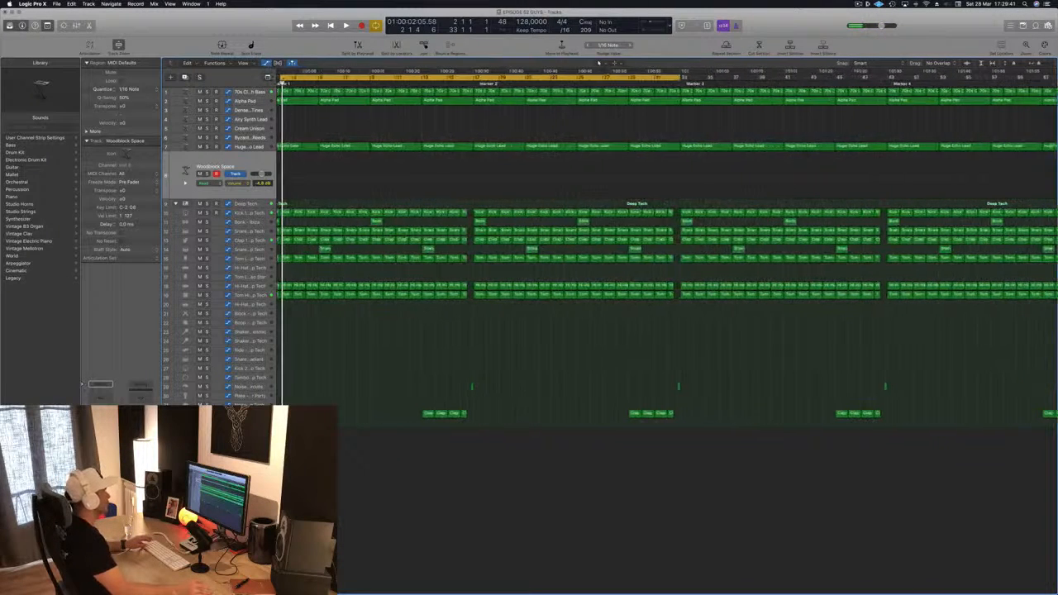
scroll(313, 93, left, 2)
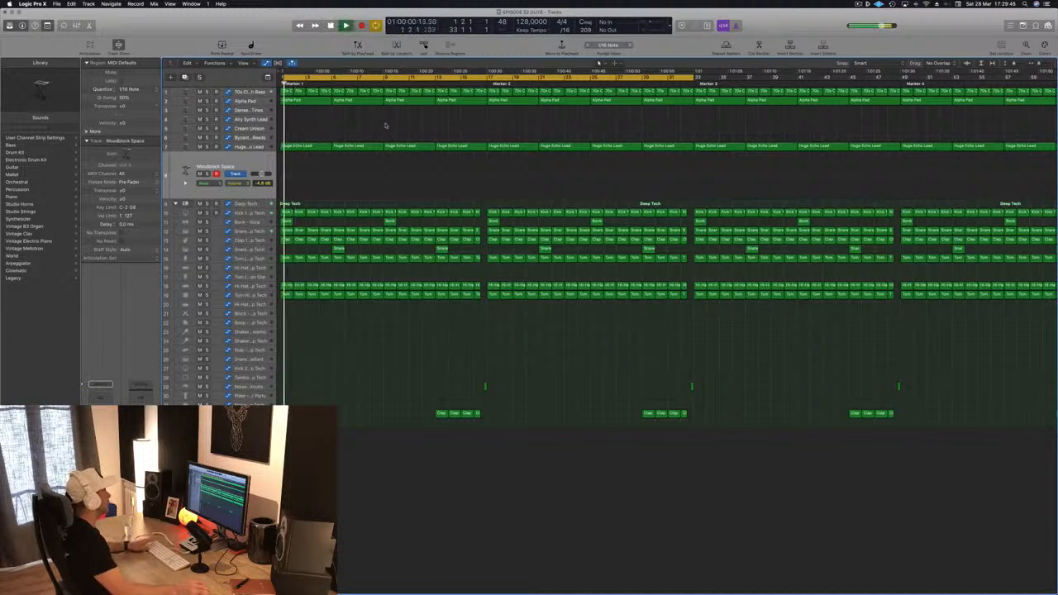
scroll(367, 127, down, 10)
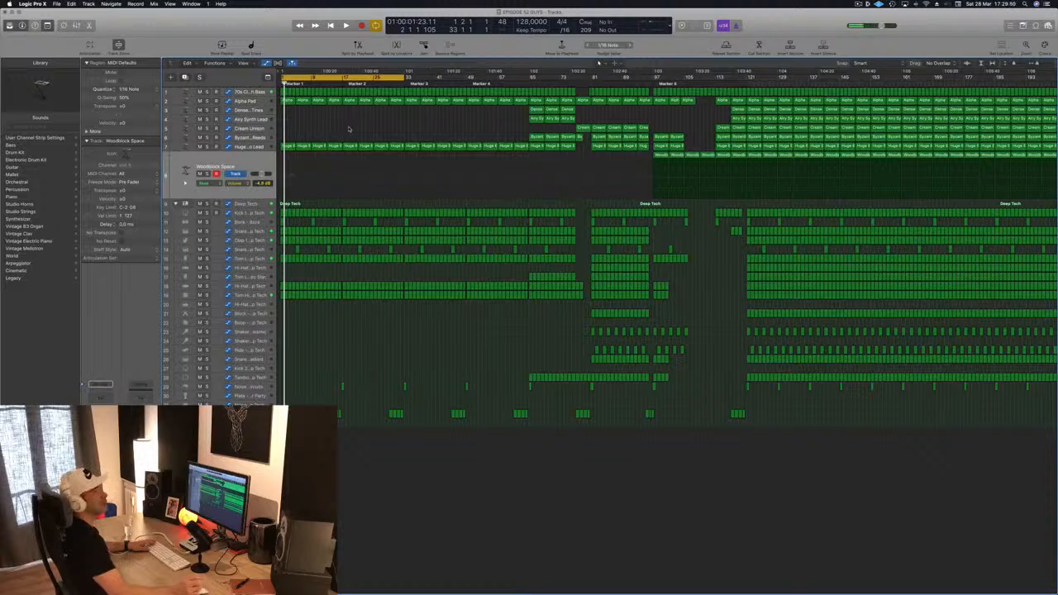
key(Return)
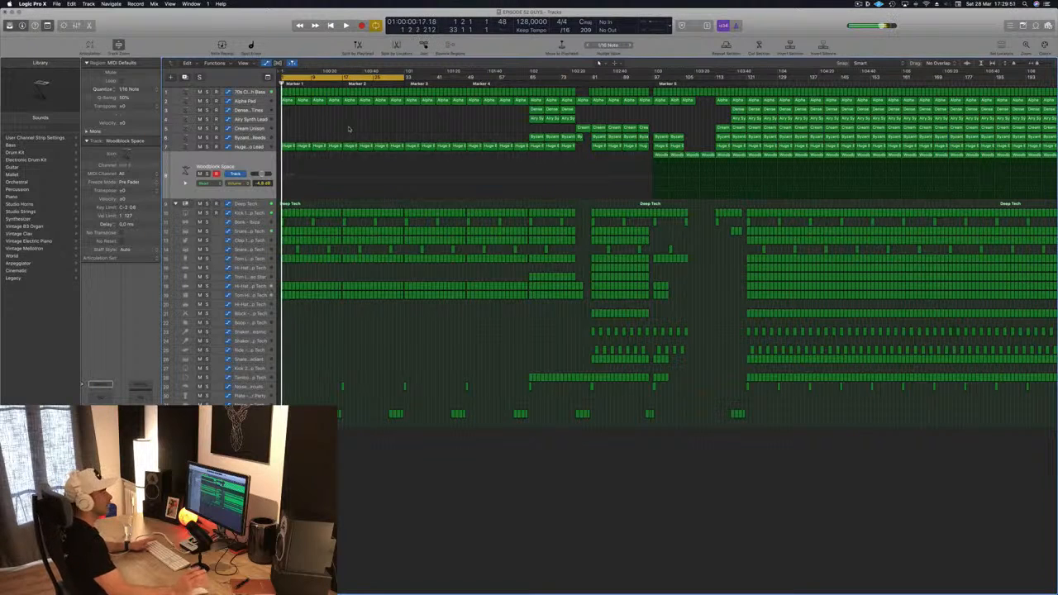
scroll(349, 128, up, 2)
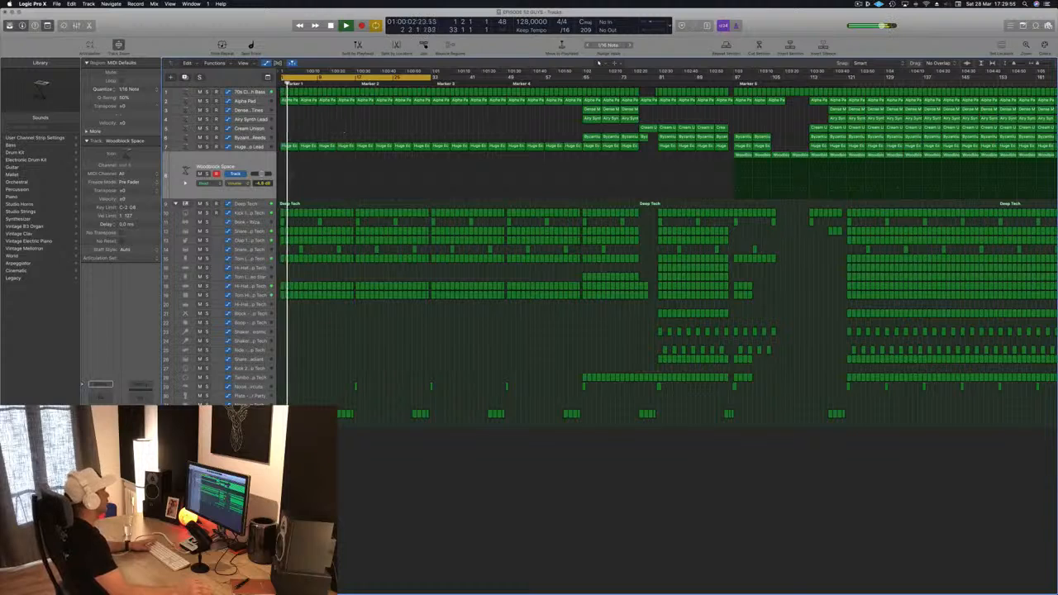
Step: Delete the Alpha Pad regions in the first bars of the song
click(261, 147)
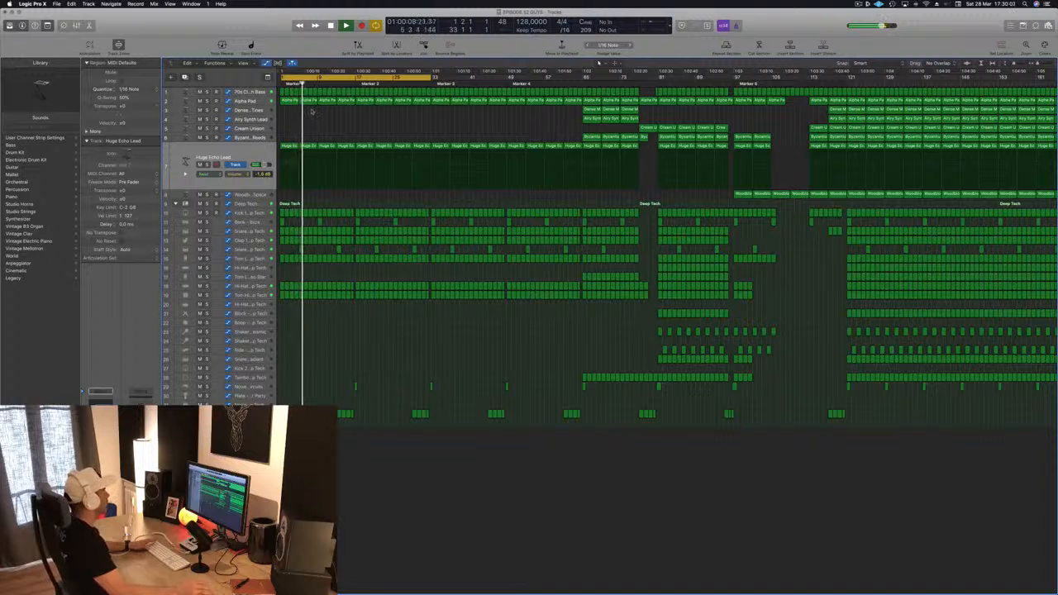
key(space)
click(259, 100)
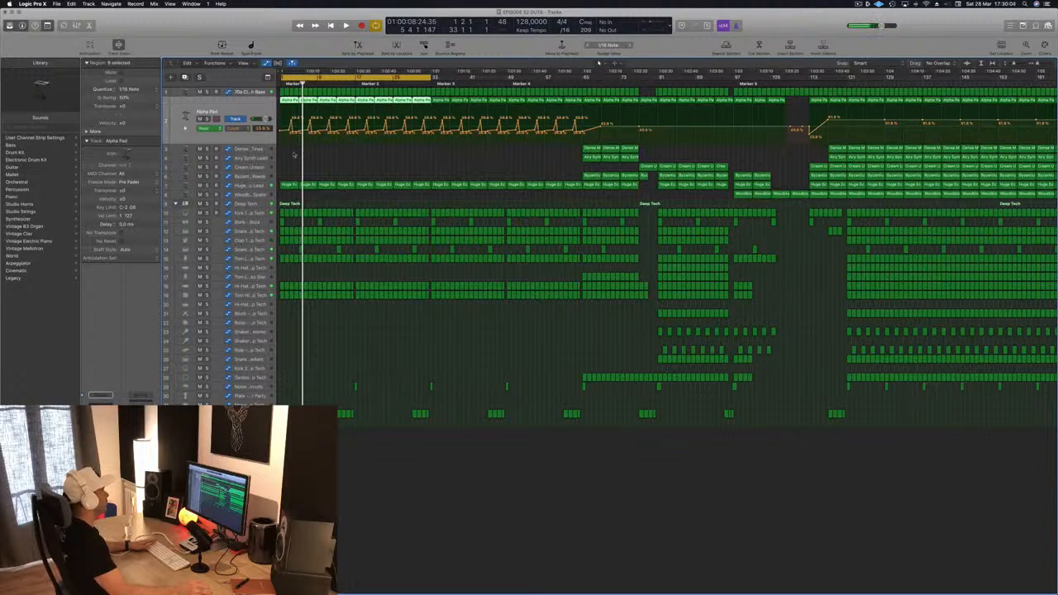
drag(281, 154, 344, 102)
key(Delete)
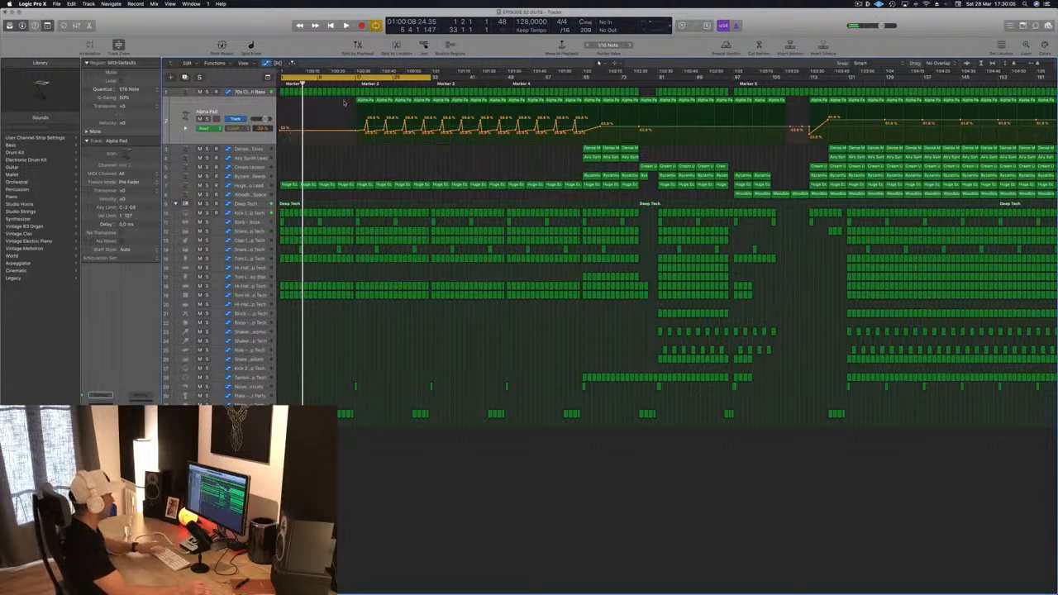
Step: Play the intro and undo the Alpha Pad region deletion
key(Return)
key(space)
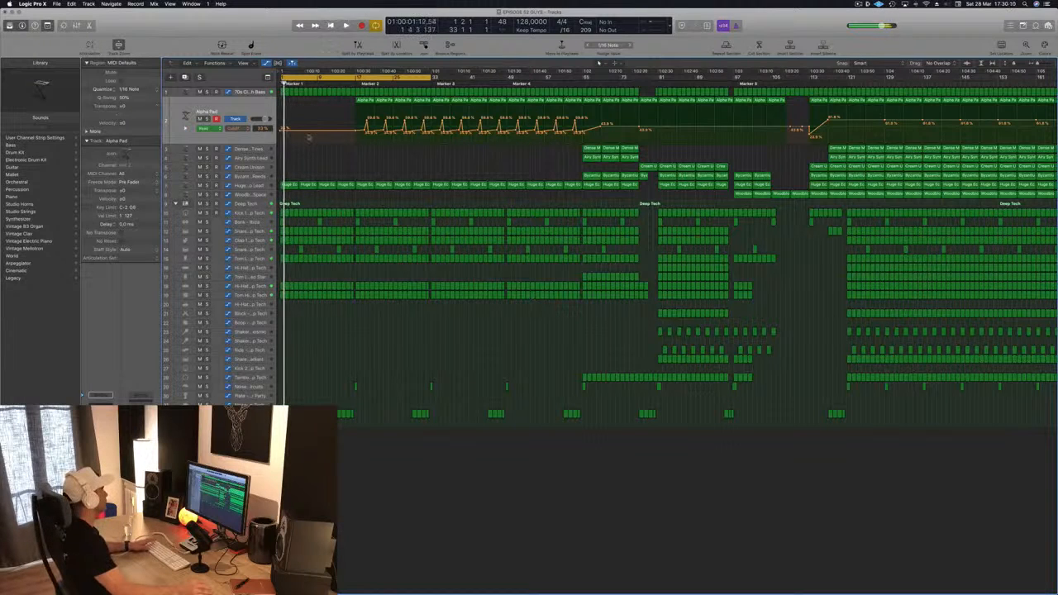
key(space)
key(super+v)
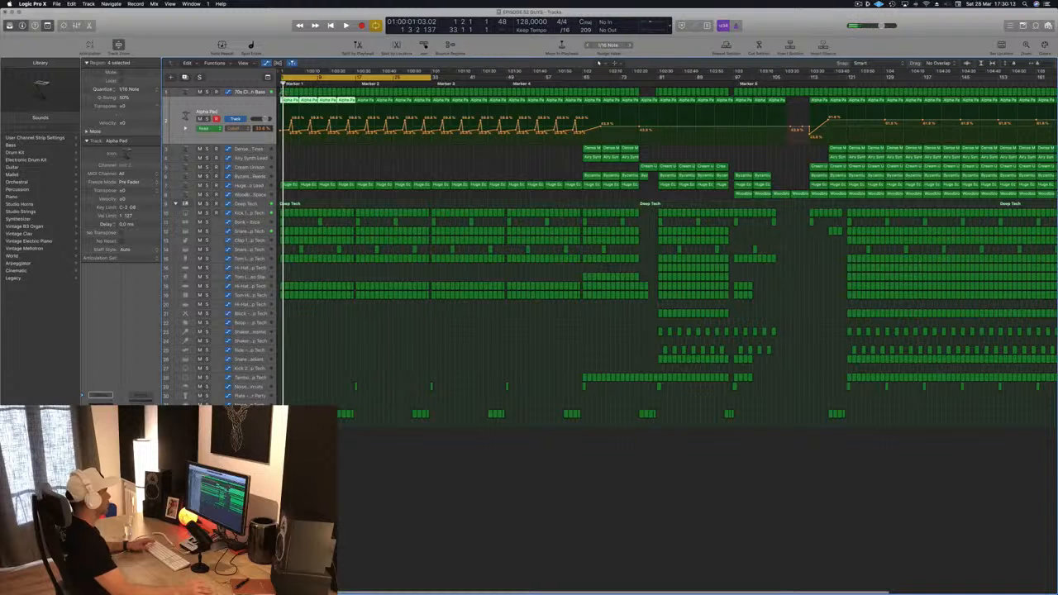
Step: Delete the 70s Classic Synth Bass regions in the first bars of the intro and play it
drag(314, 97, 347, 96)
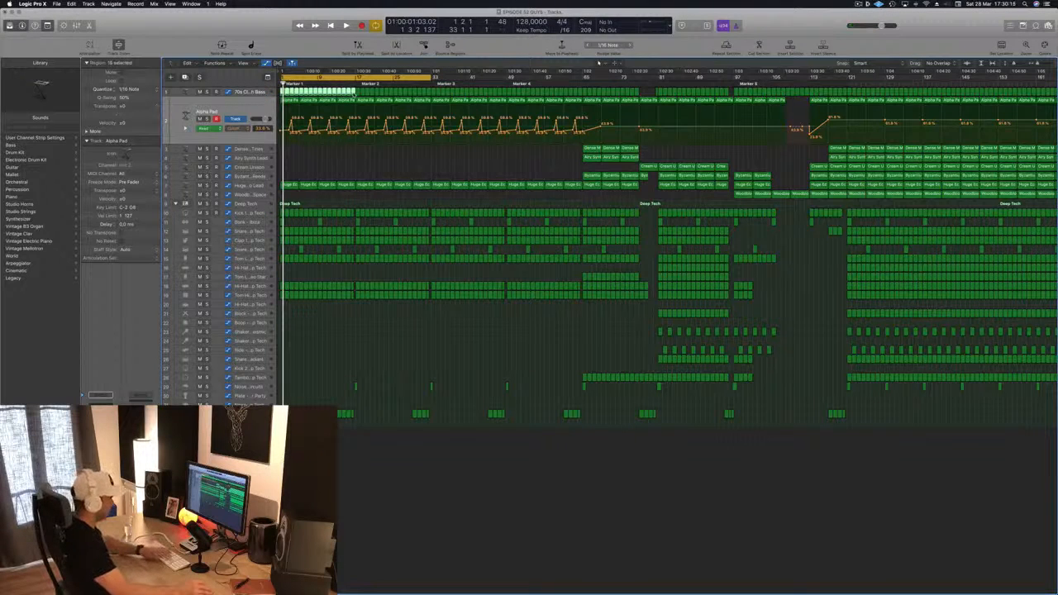
key(Delete)
key(space)
Step: Extend the cycle range to start at bar 1 and play the intro
key(super+Left)
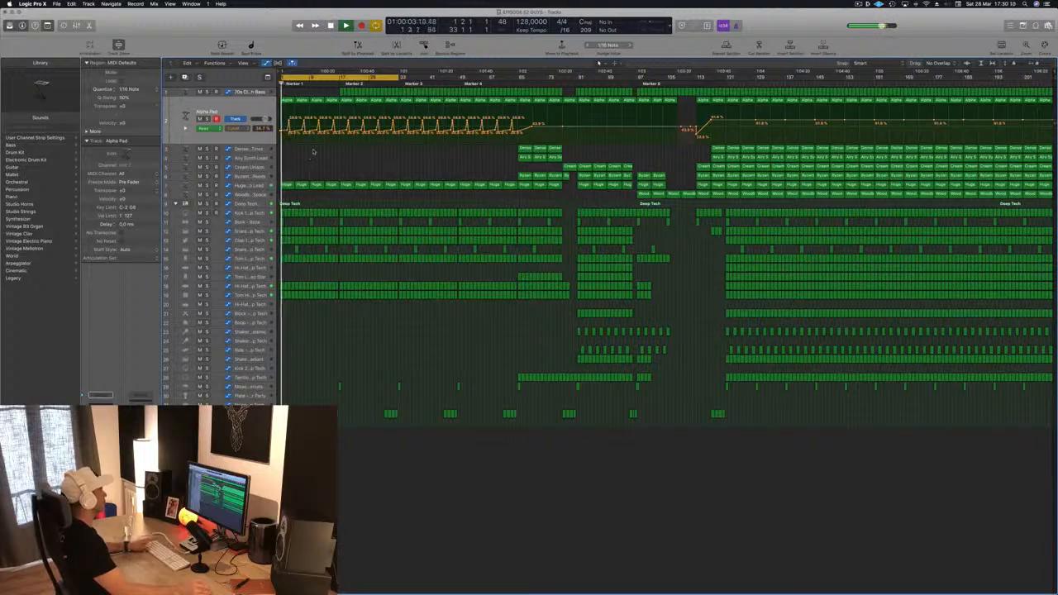
key(super+Right)
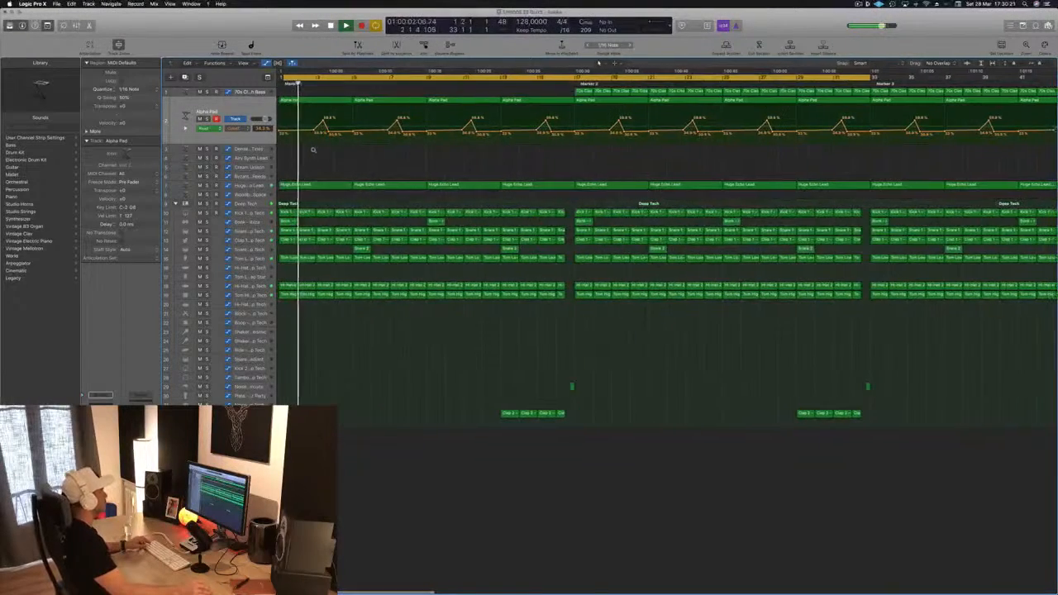
key(super+Left)
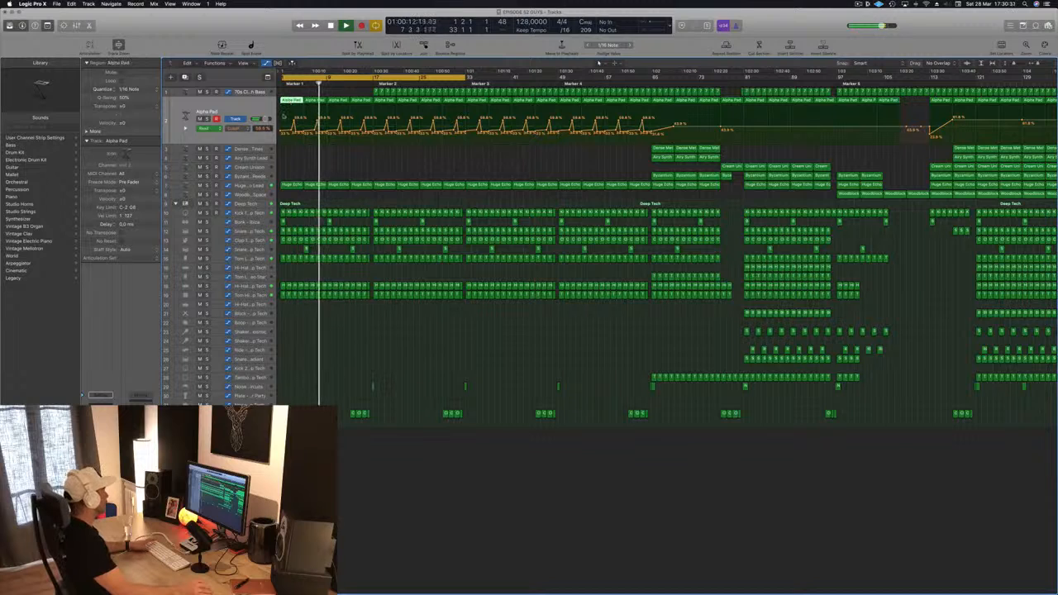
key(space)
scroll(286, 100, up, 10)
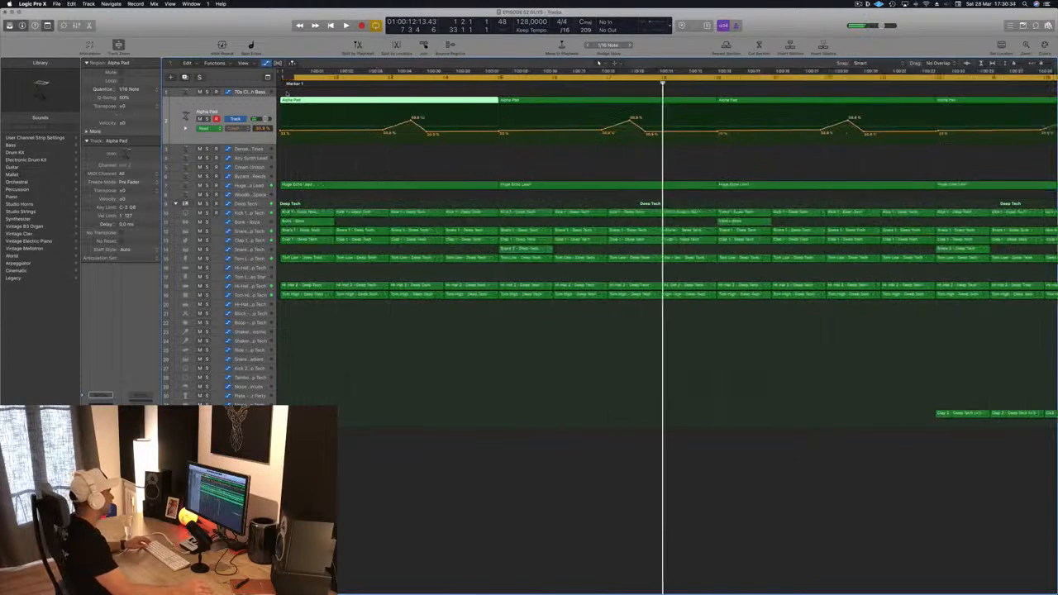
drag(295, 79, 281, 79)
key(space)
scroll(313, 101, down, 10)
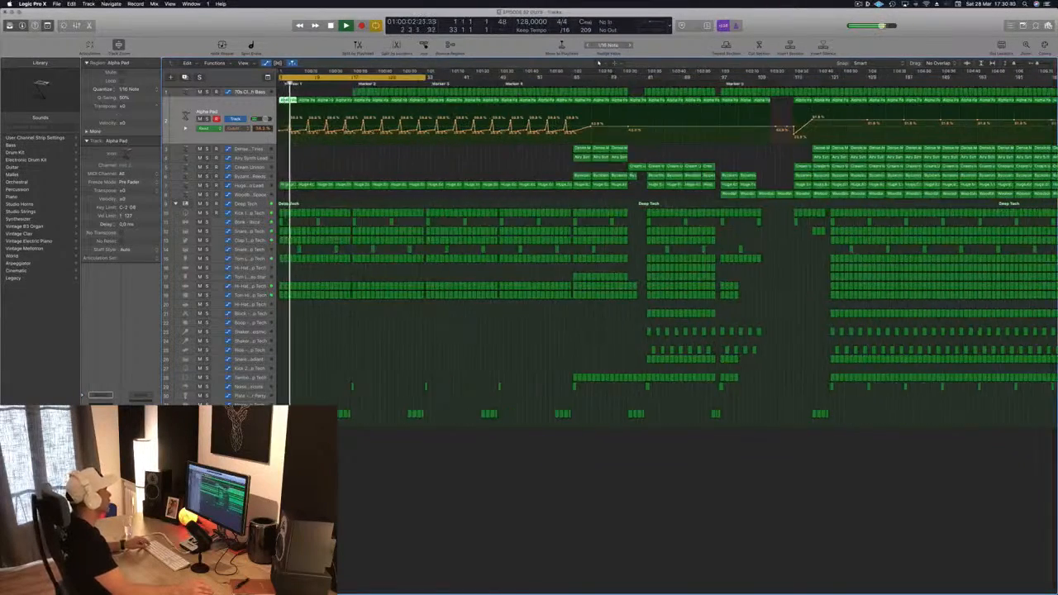
Step: Play the intro again from the start of the song
scroll(293, 119, up, 5)
key(space)
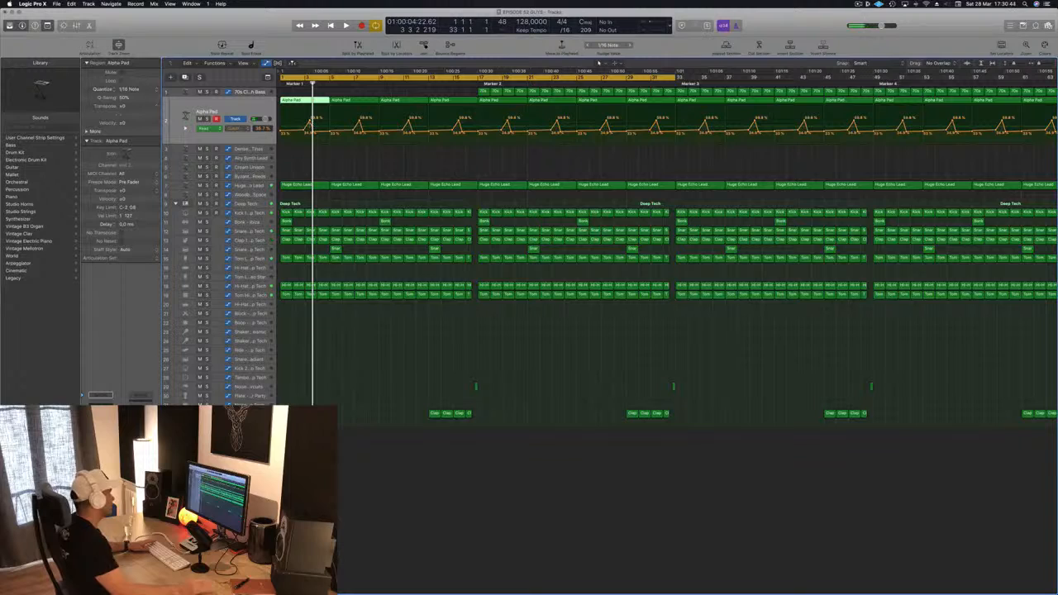
key(Return)
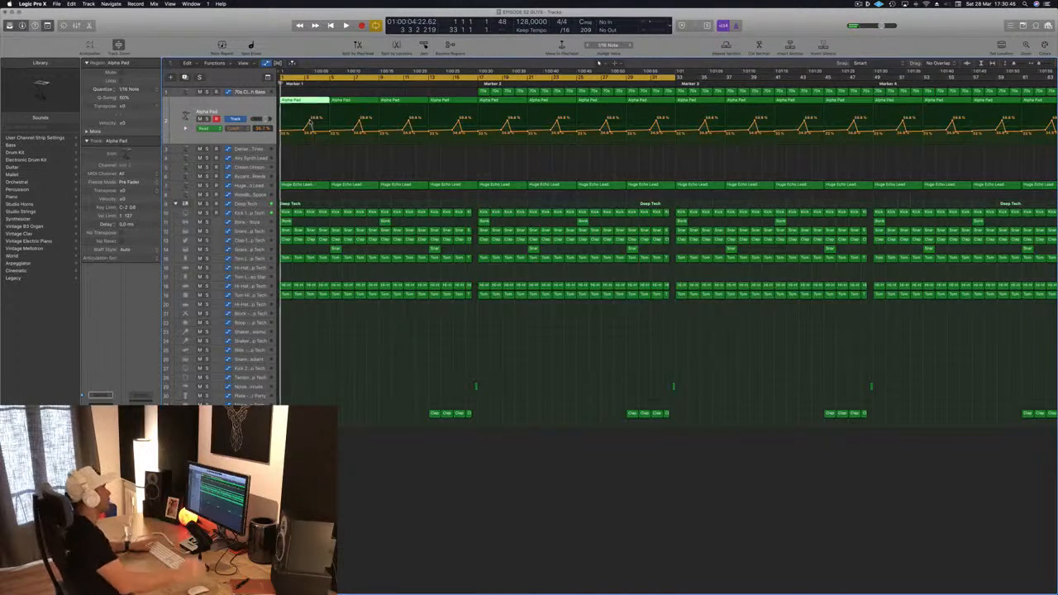
key(space)
scroll(310, 122, down, 5)
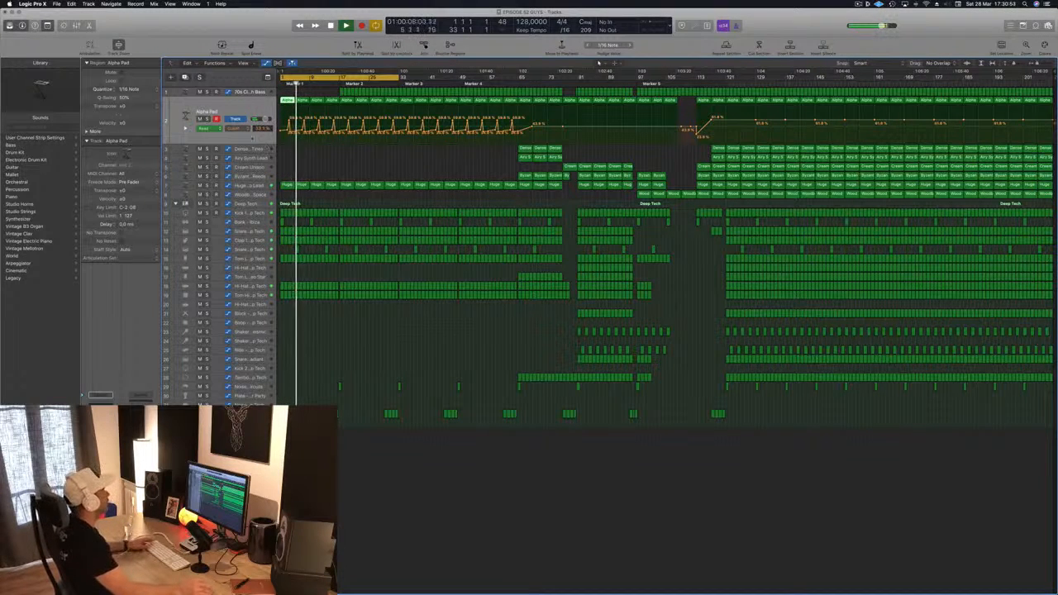
Step: Copy the Tambourine – Deep Tech region from the middle of the song to bar 1
click(248, 185)
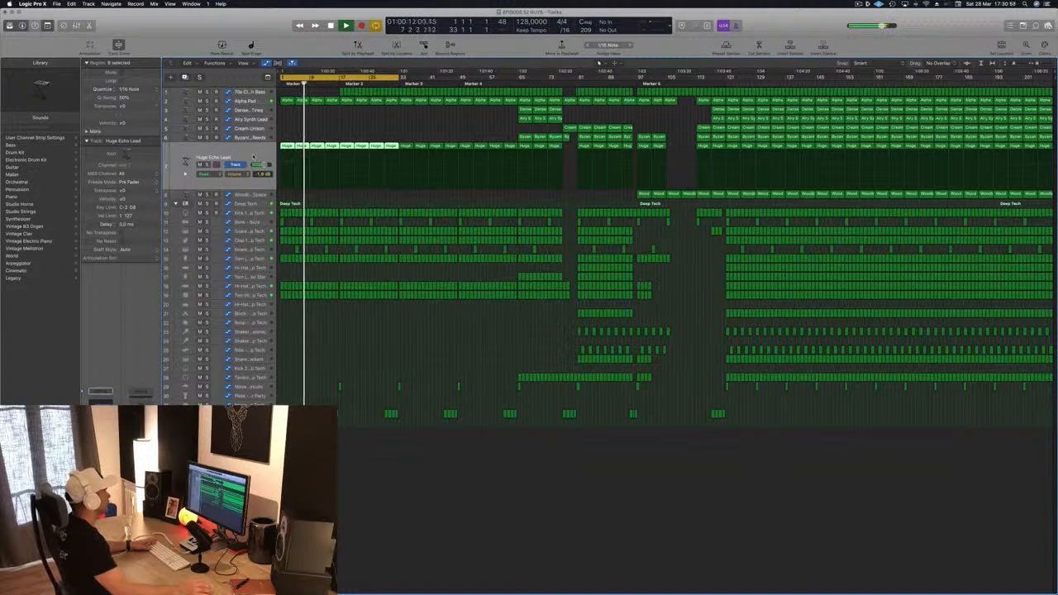
click(331, 128)
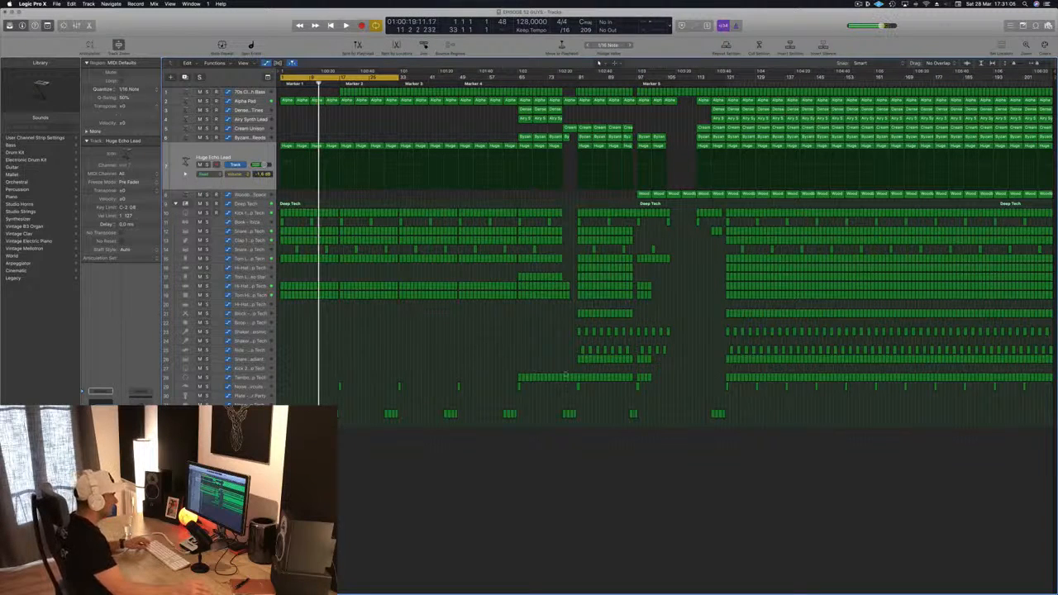
drag(565, 374, 501, 357)
click(521, 376)
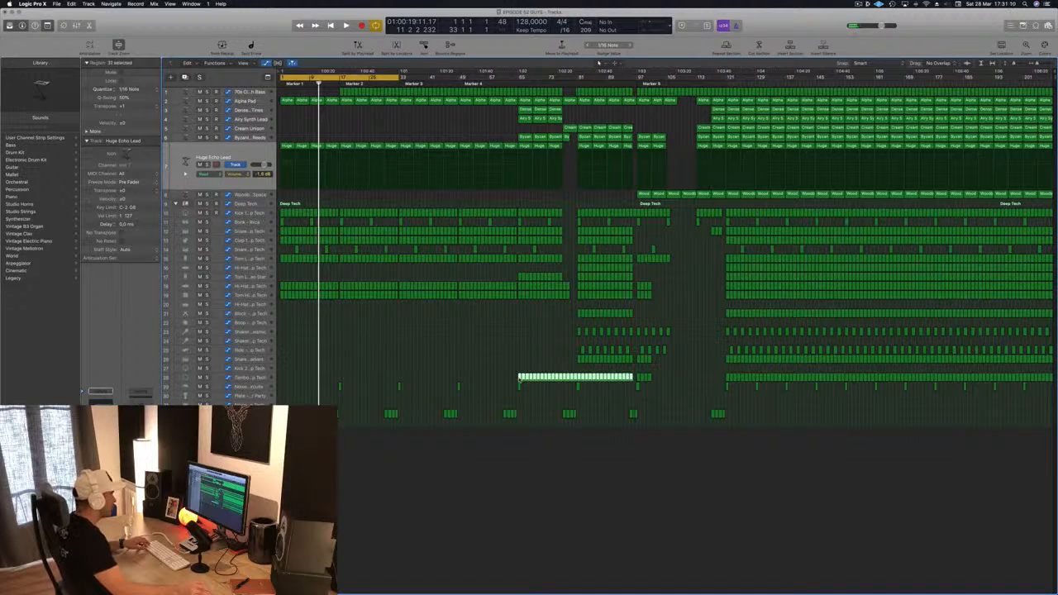
drag(521, 379, 282, 383)
key(space)
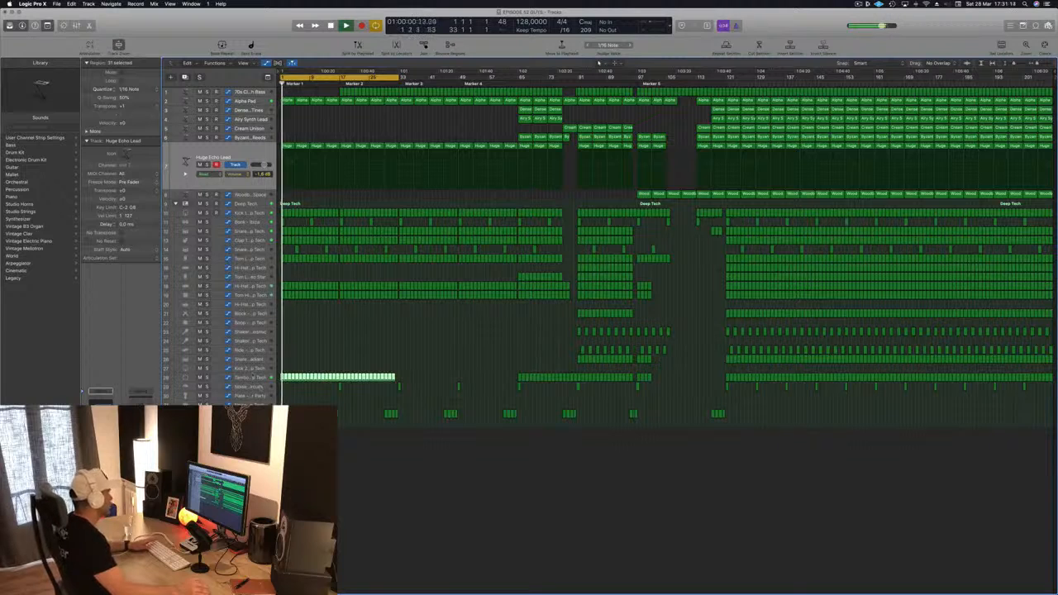
Step: Select the Tambourine – Deep Tech track and play the song from the start
click(246, 378)
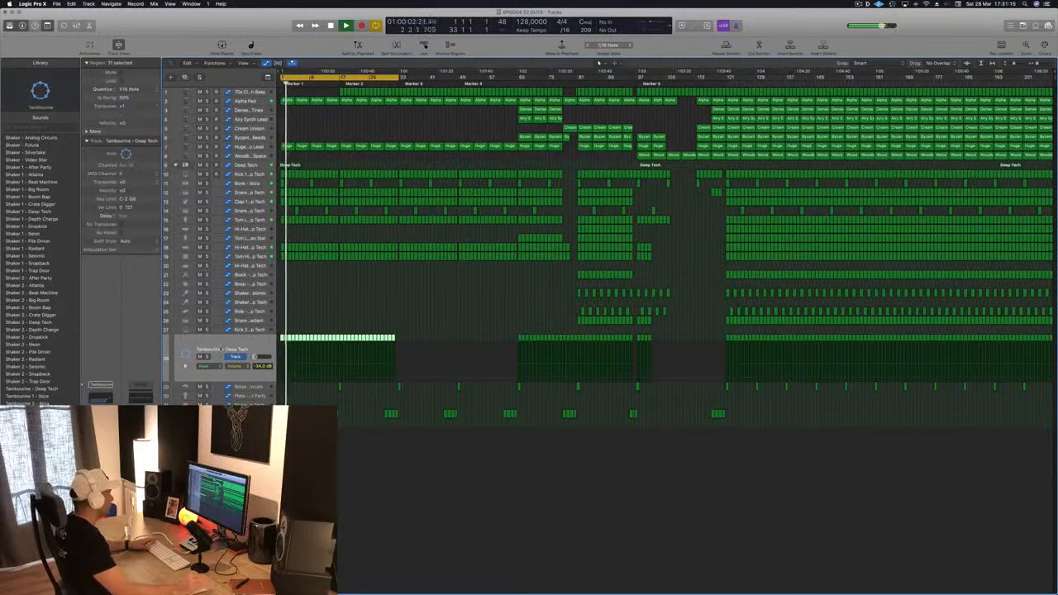
click(300, 313)
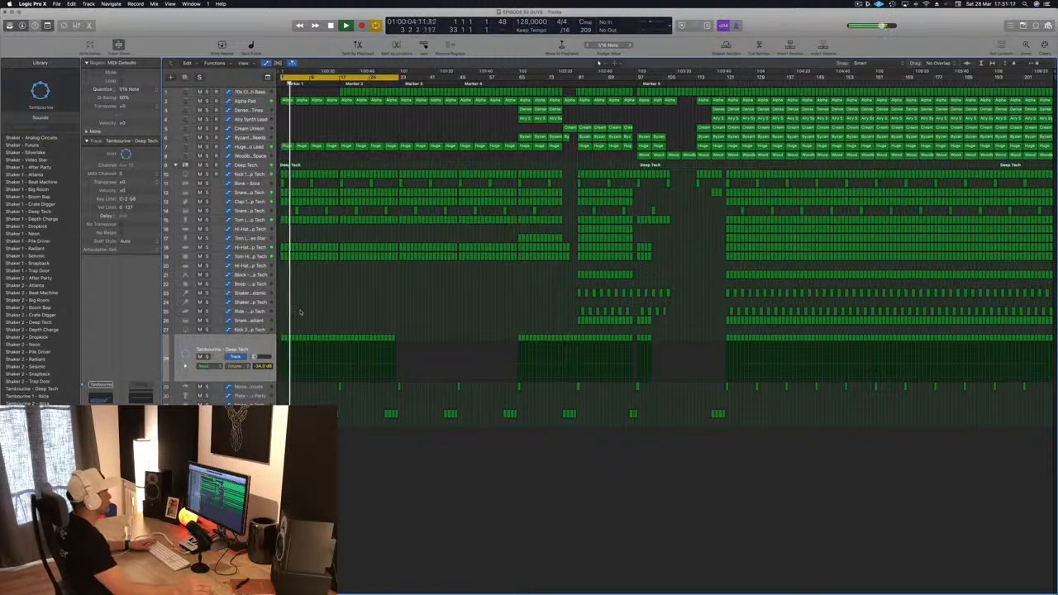
key(super+Right)
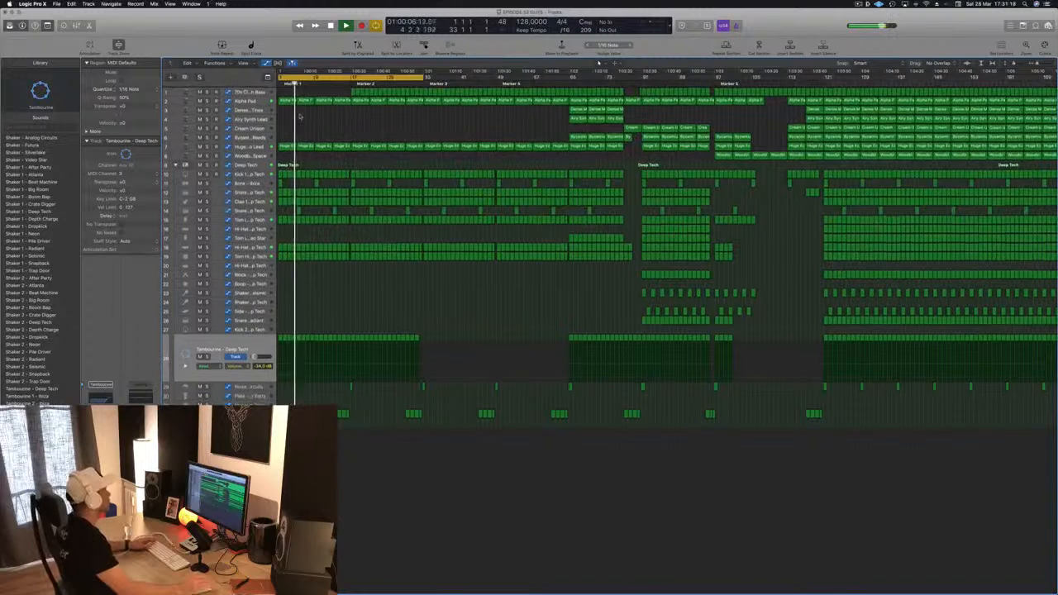
key(Return)
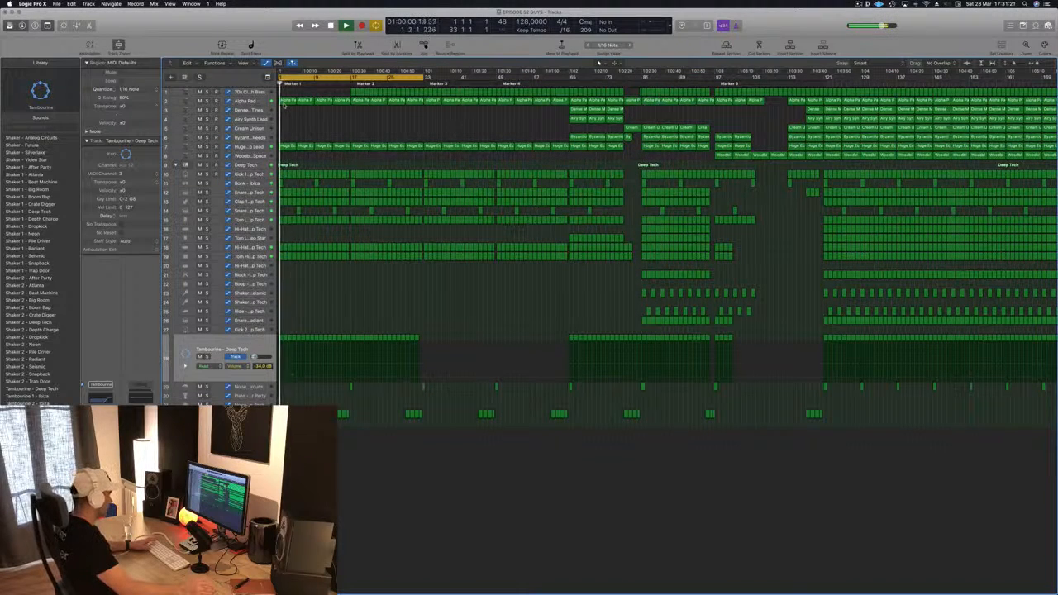
Step: Delete the Alpha Pad regions from the first bars of the intro and stop playback
drag(283, 104, 335, 104)
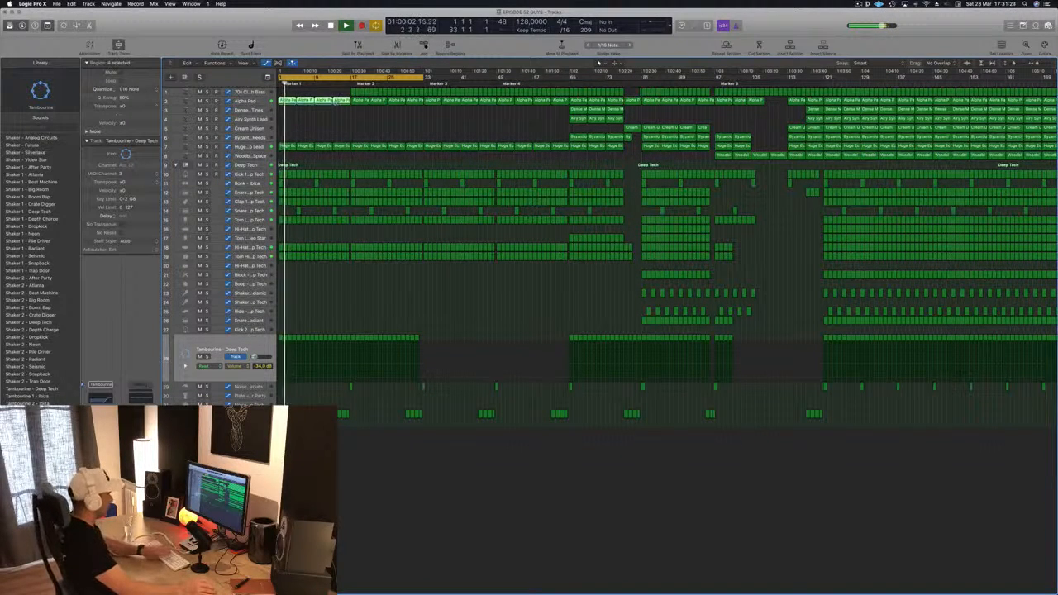
key(Delete)
key(space)
Step: Select the Clap 2 regions in the intro, save the project, and delete those regions
click(259, 146)
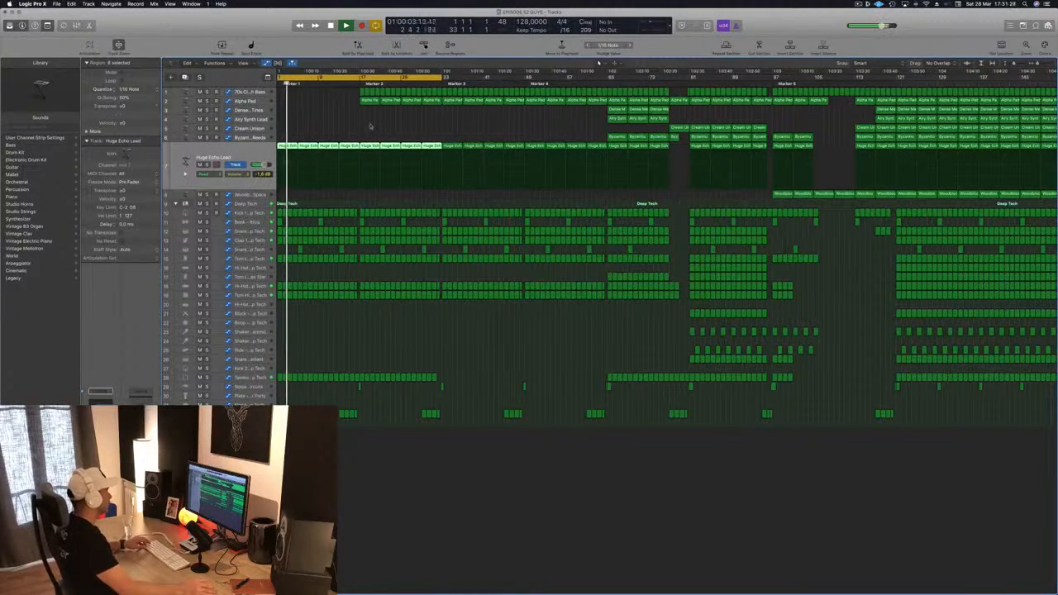
click(354, 413)
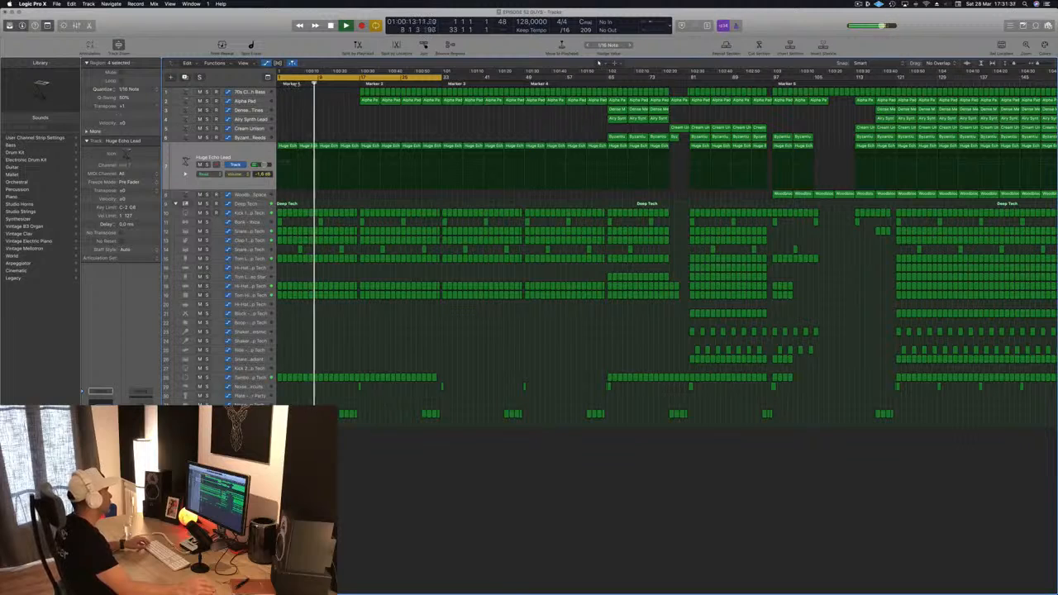
click(291, 83)
scroll(297, 130, down, 2)
key(super+s)
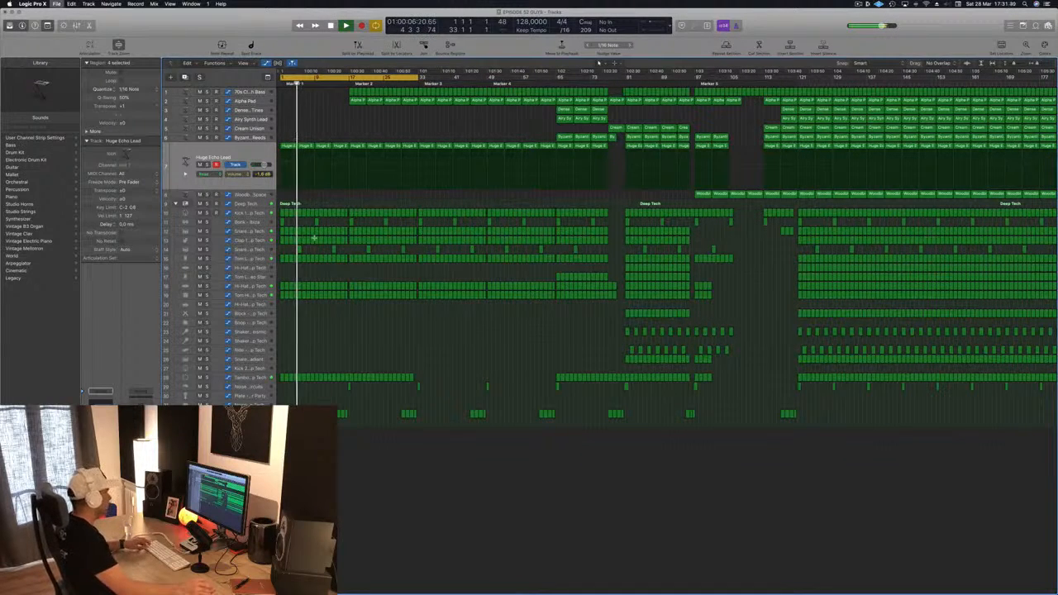
key(super+Right)
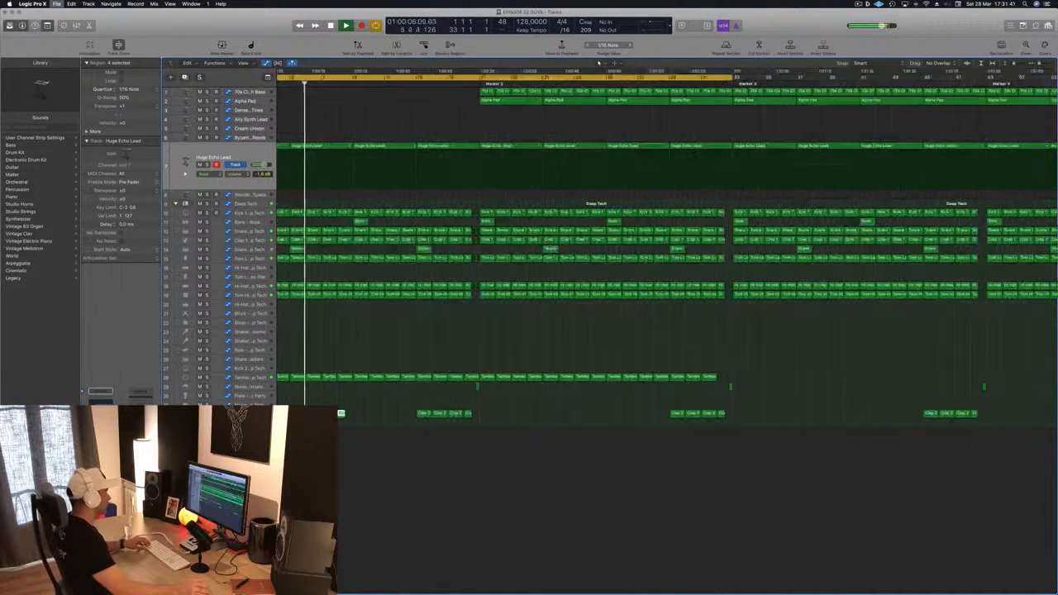
scroll(667, 252, left, 2)
key(Delete)
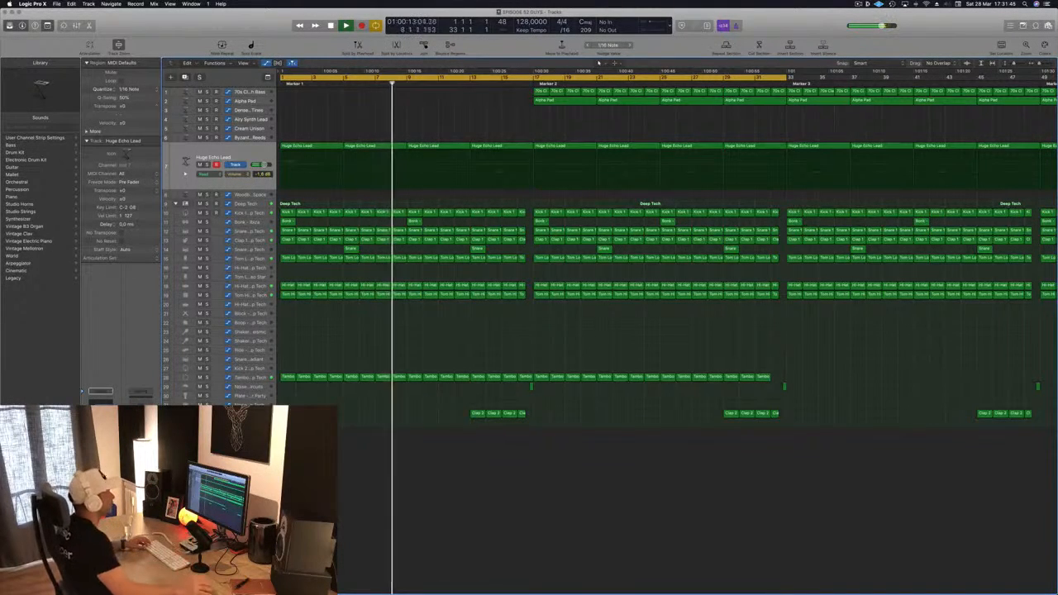
Step: Play the reworked intro again from the start of the song
scroll(465, 340, left, 5)
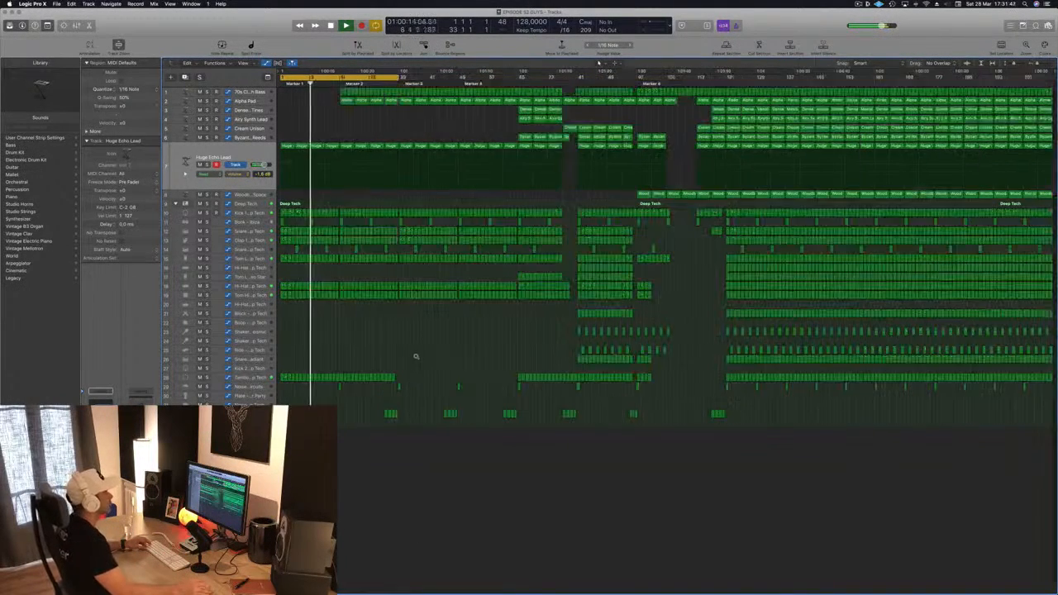
scroll(416, 356, right, 1)
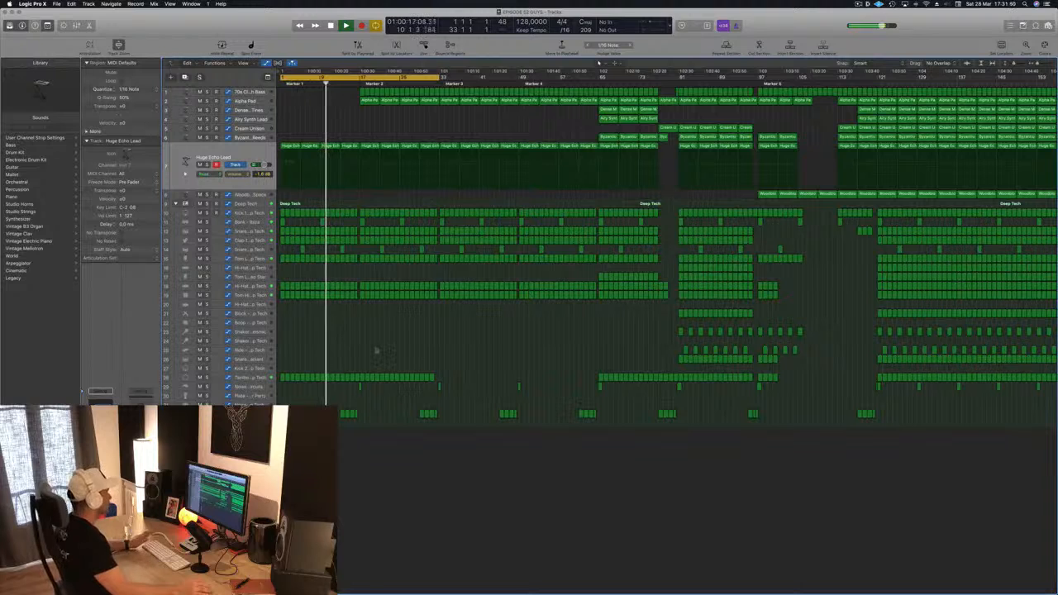
key(space)
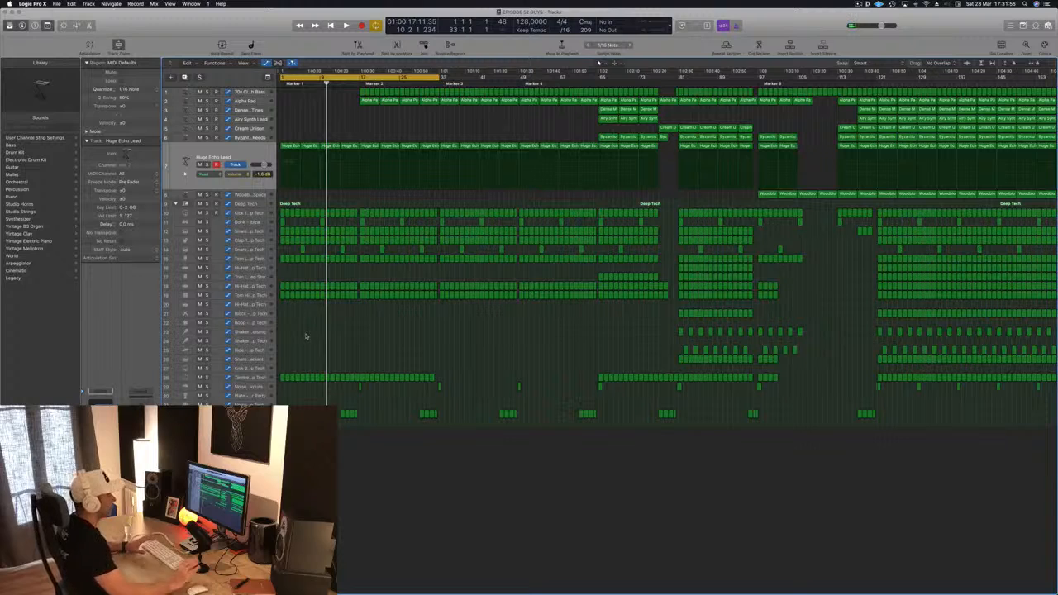
key(Return)
key(space)
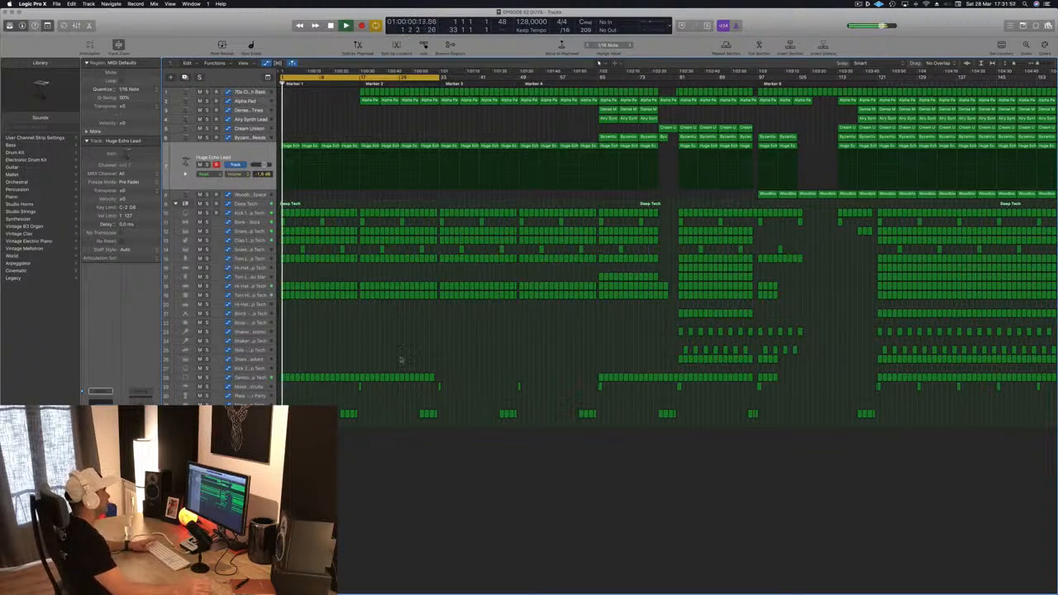
Step: Delete the 70s Classic Synth Bass regions in the intro before Marker 2 and save the project
key(super+Right)
key(super+Right)
key(super+Right)
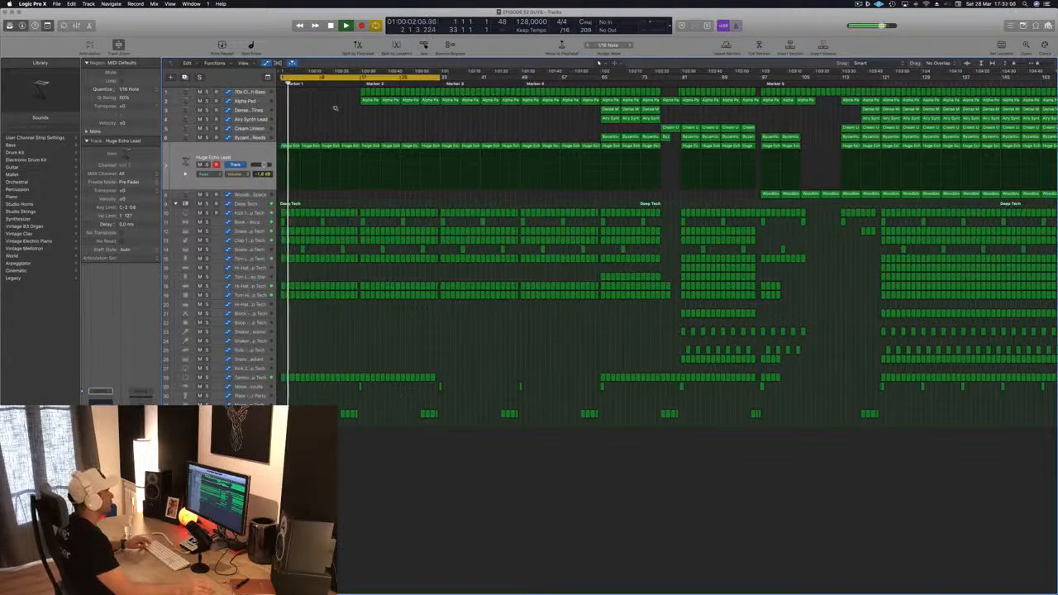
click(413, 92)
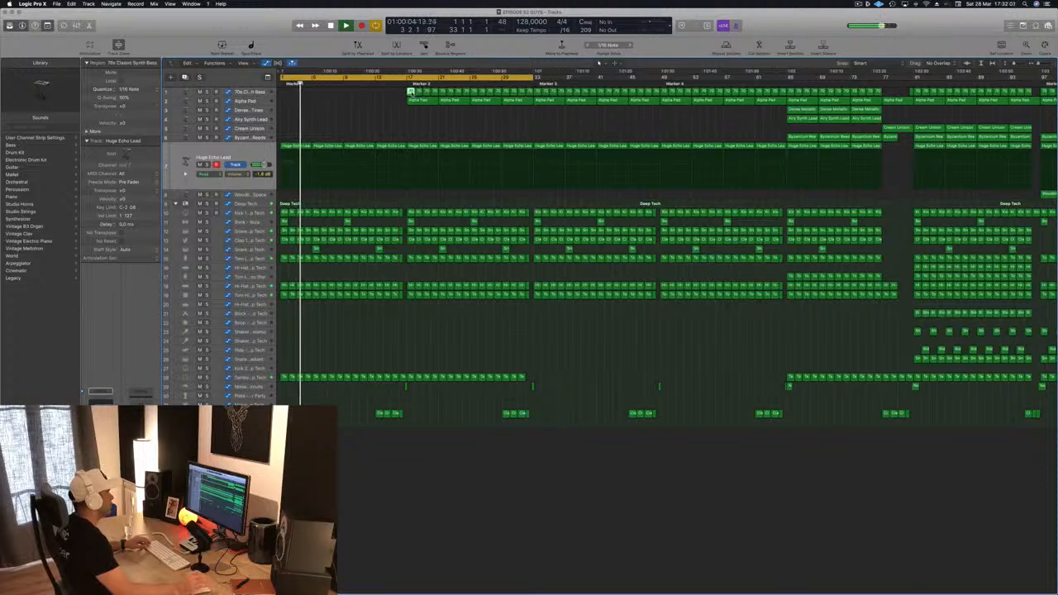
drag(386, 101, 530, 91)
key(Delete)
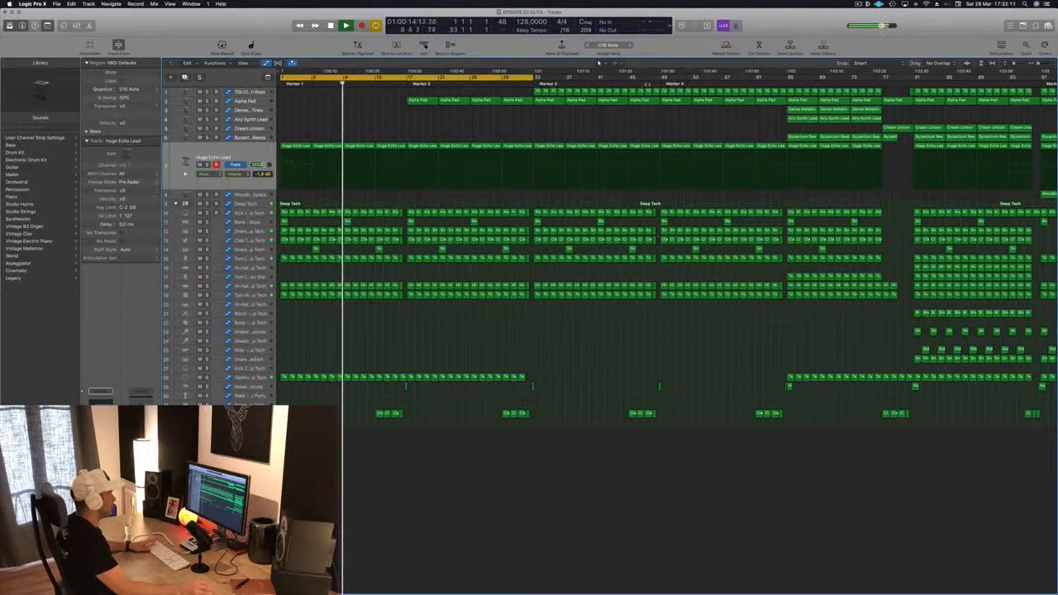
key(super+s)
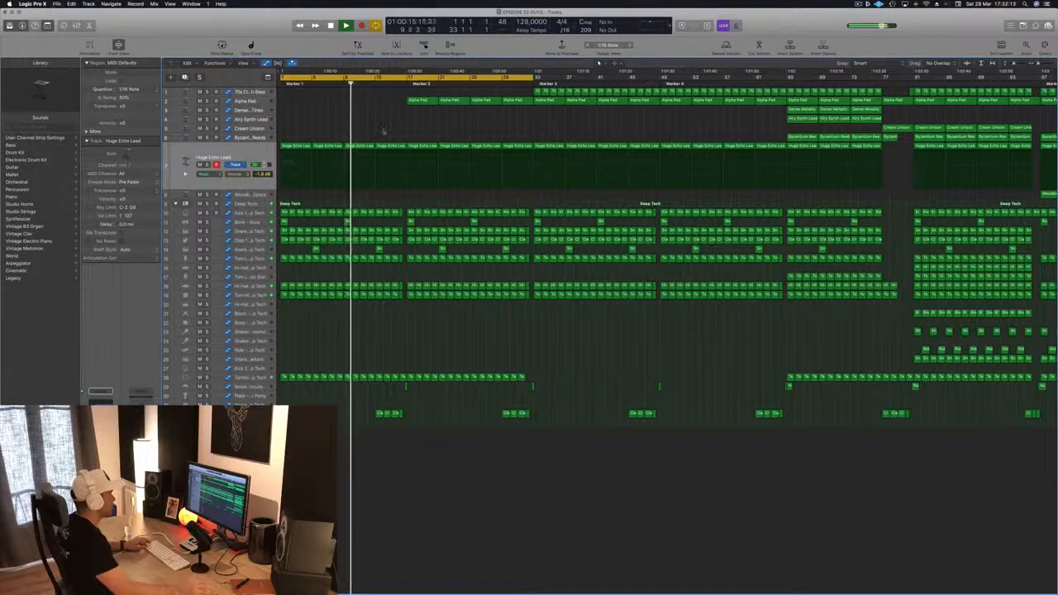
Step: Delete the remaining Clap regions from the intro
key(super+Left)
key(super+Right)
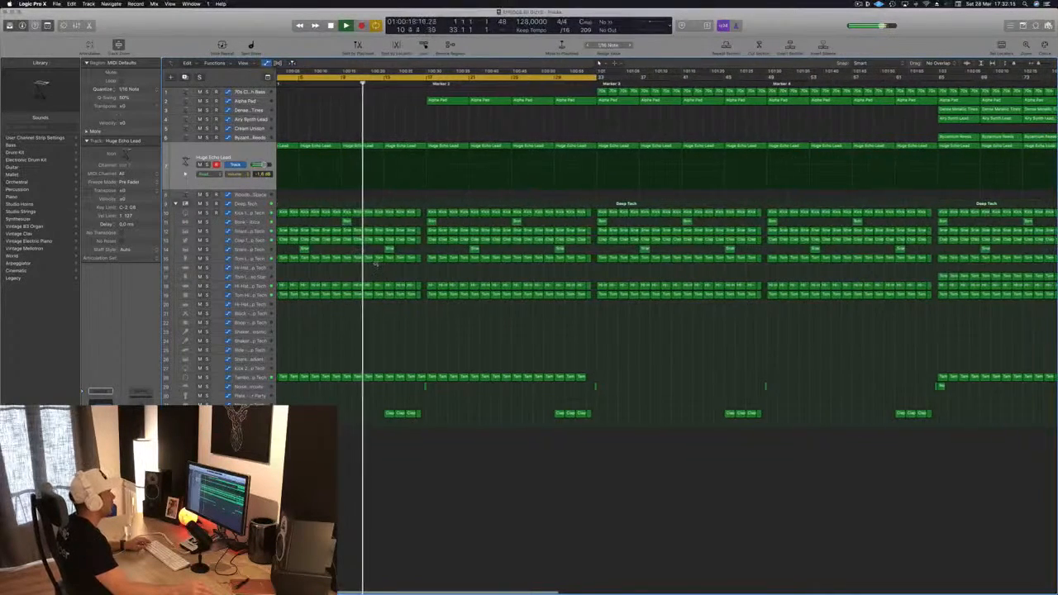
key(super+Right)
click(401, 414)
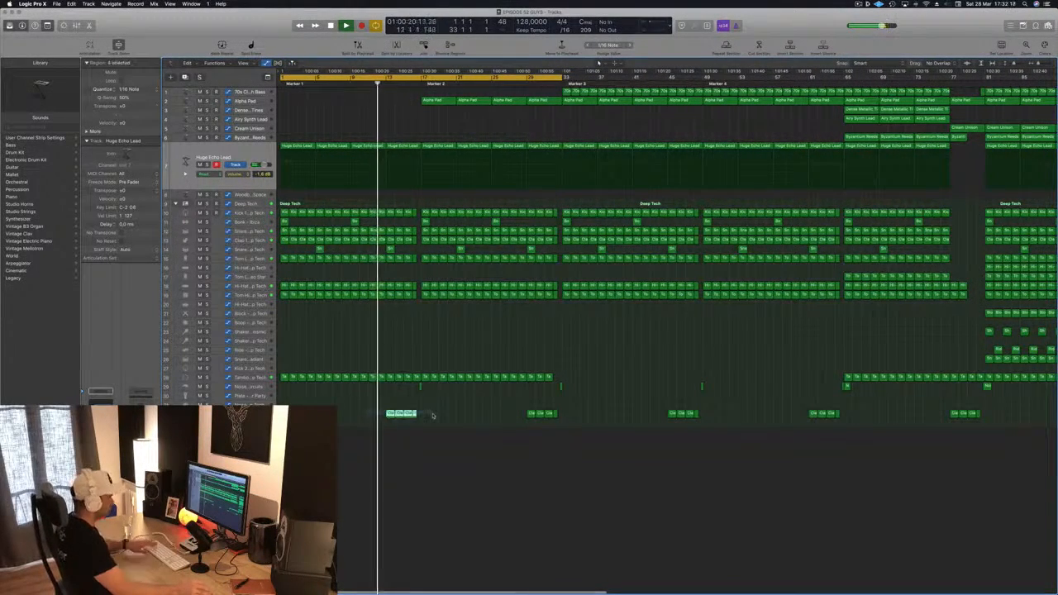
key(Delete)
Step: Return to the song start and briefly solo the Tom Hi track to audition the intro
key(super+Right)
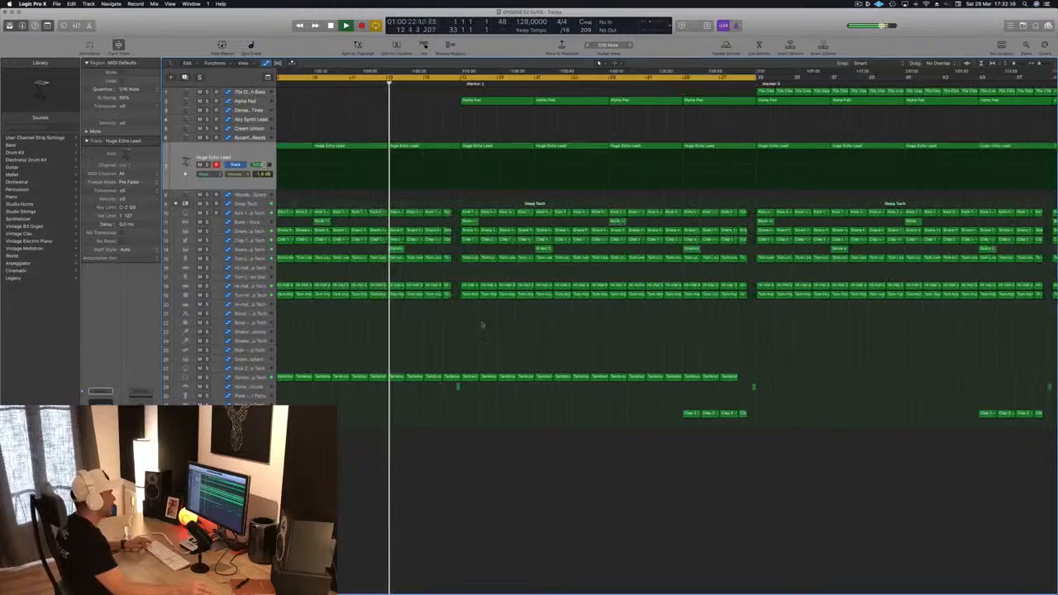
scroll(393, 245, left, 5)
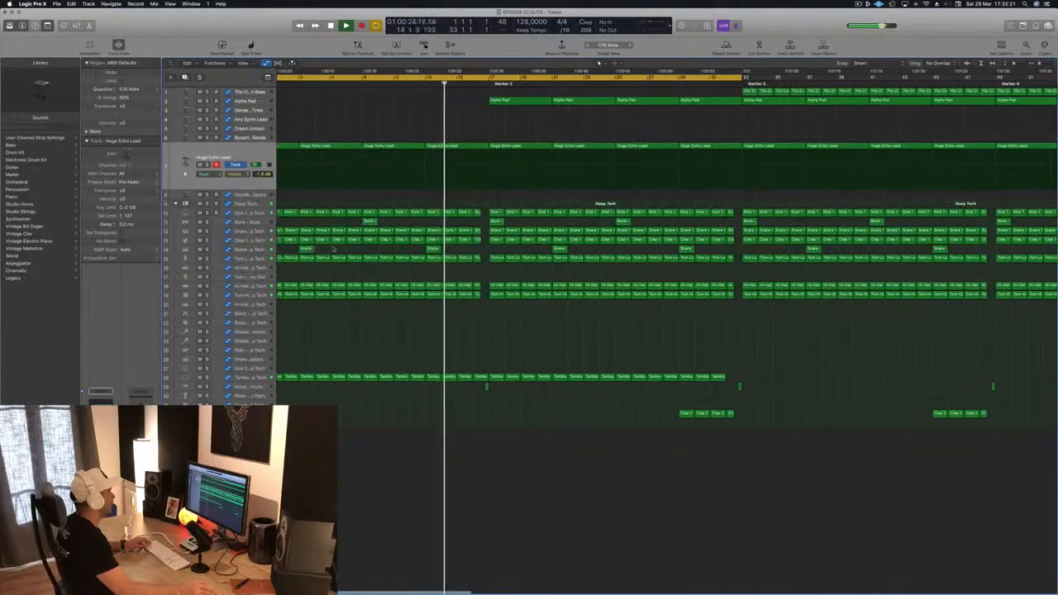
key(super+Left)
key(super+Left)
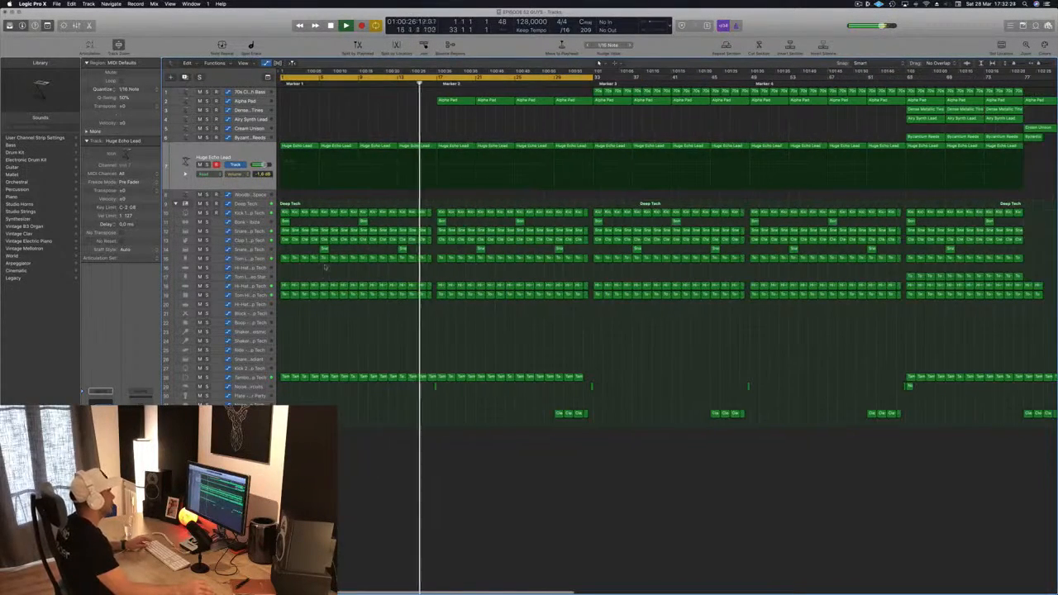
key(Return)
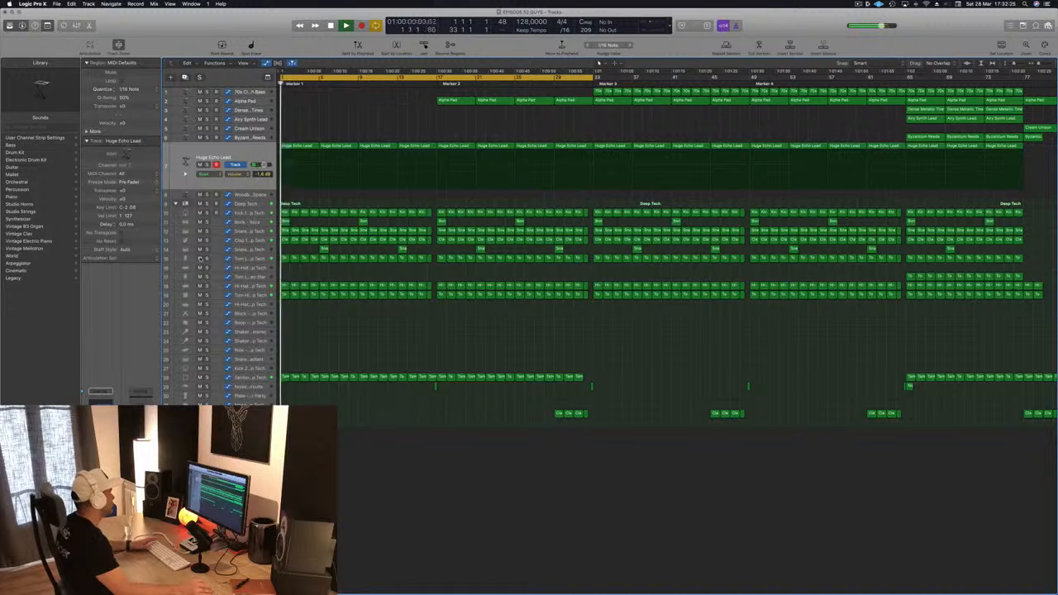
click(199, 259)
click(199, 258)
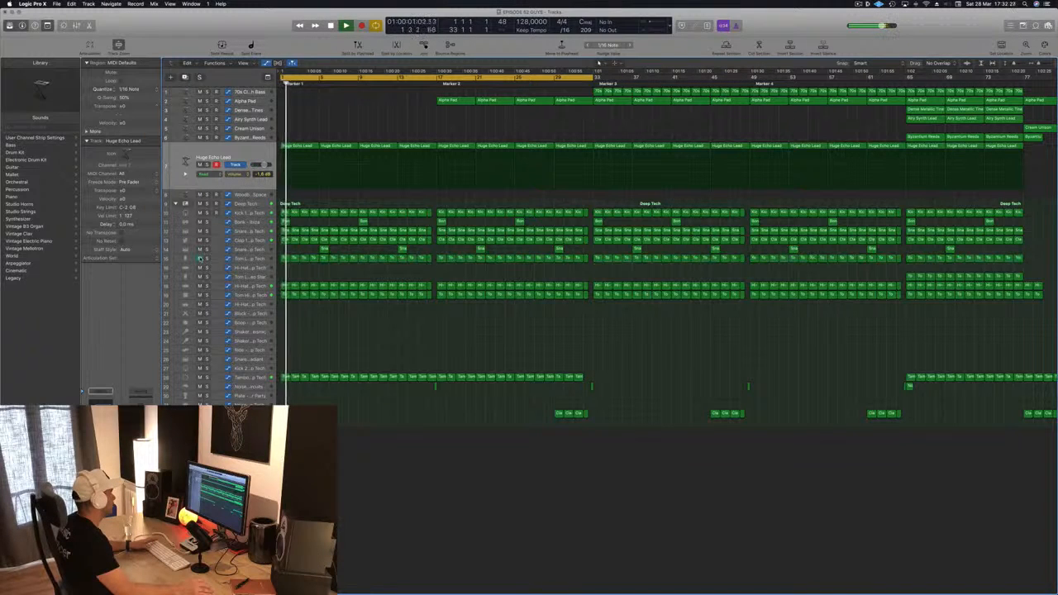
click(207, 295)
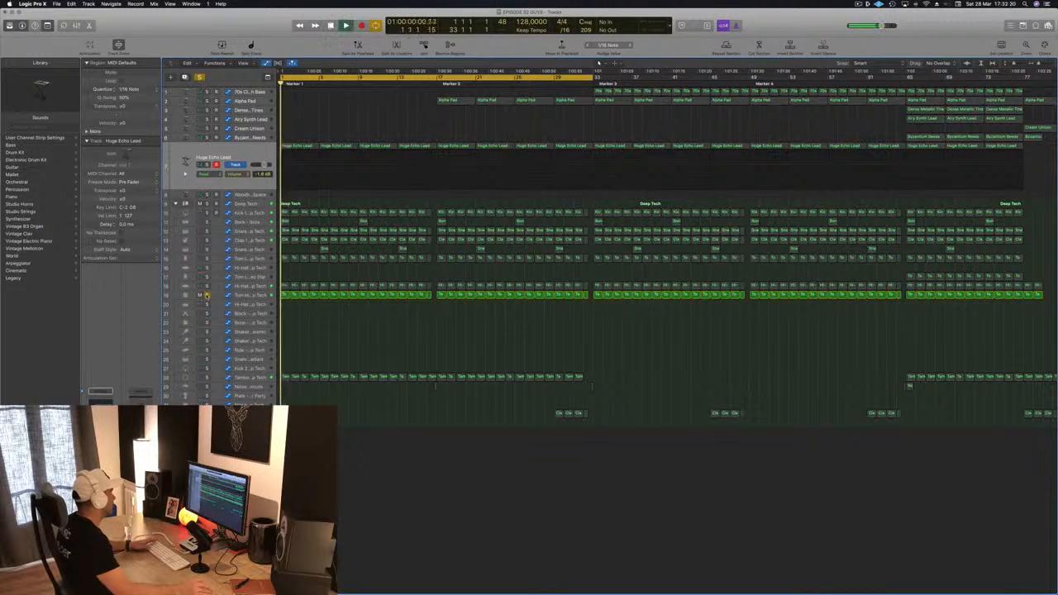
click(207, 295)
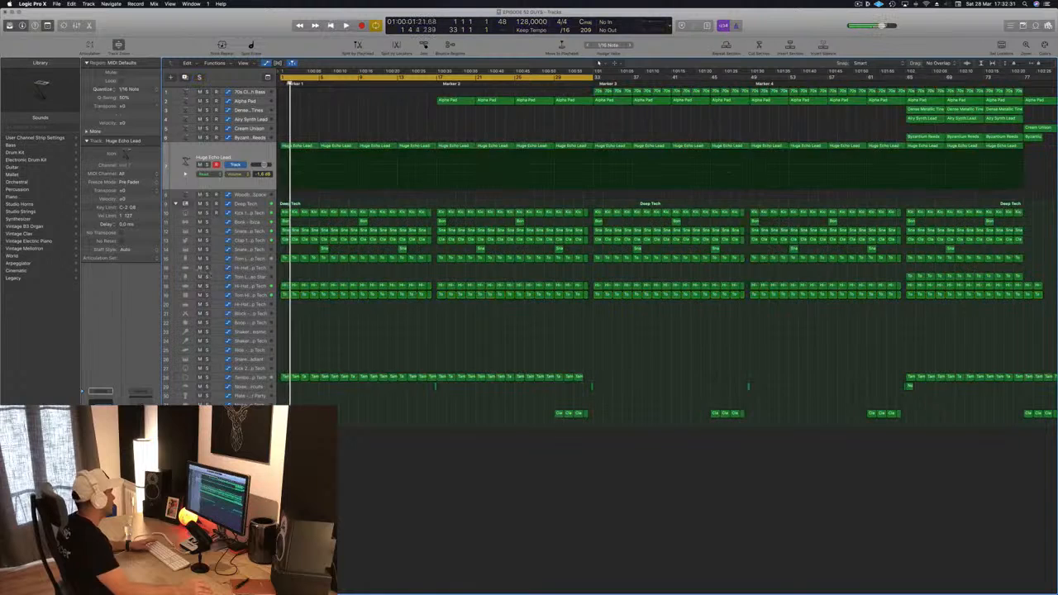
Step: Solo the Tom Lo track to audition it, then unsolo it and replay the intro
key(space)
click(207, 259)
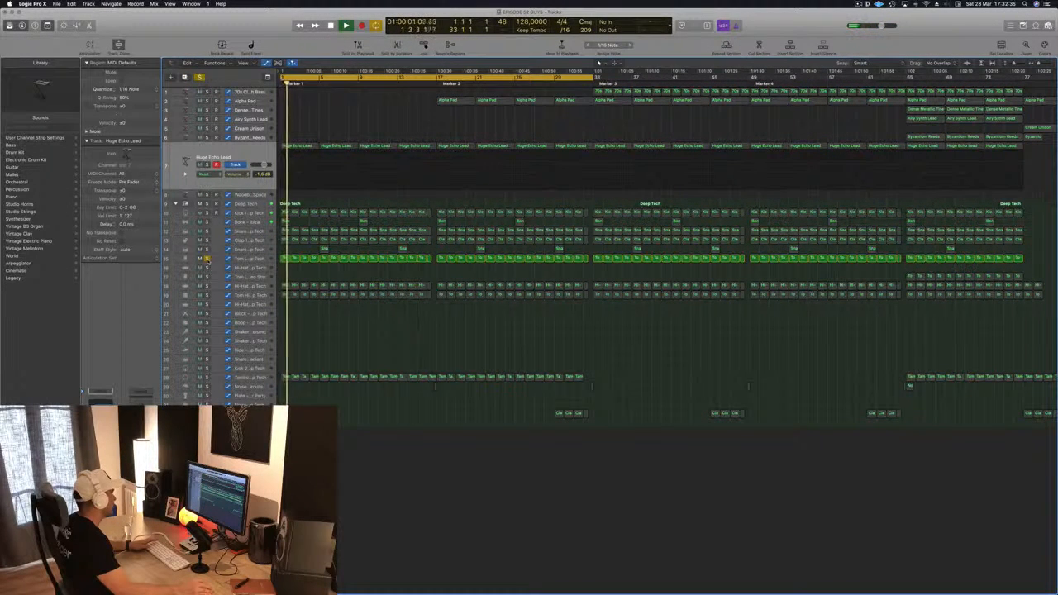
click(208, 259)
key(space)
key(space)
key(space)
key(space)
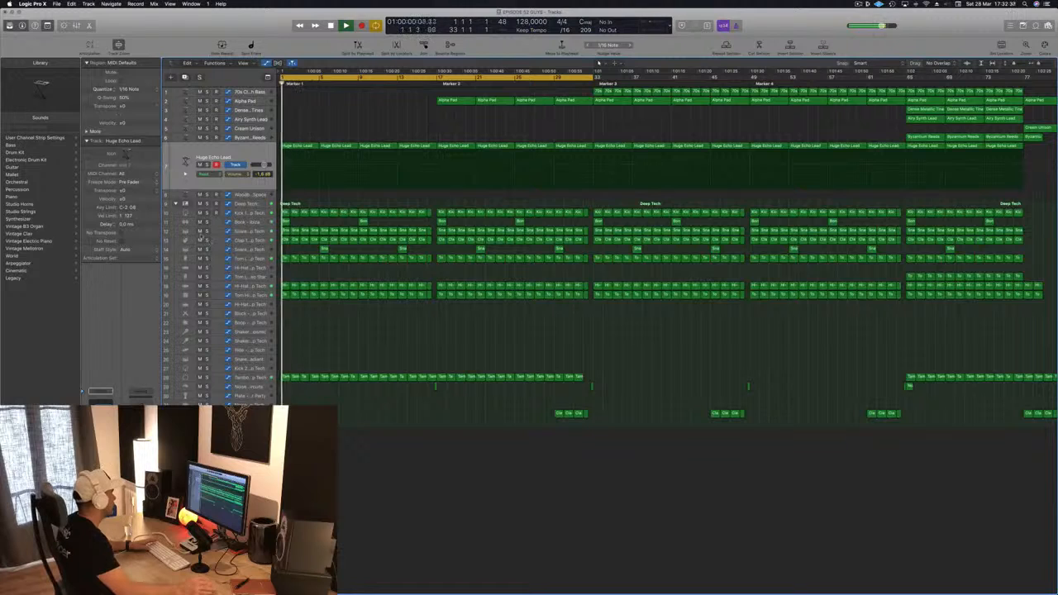
key(space)
key(space)
key(space)
key(space)
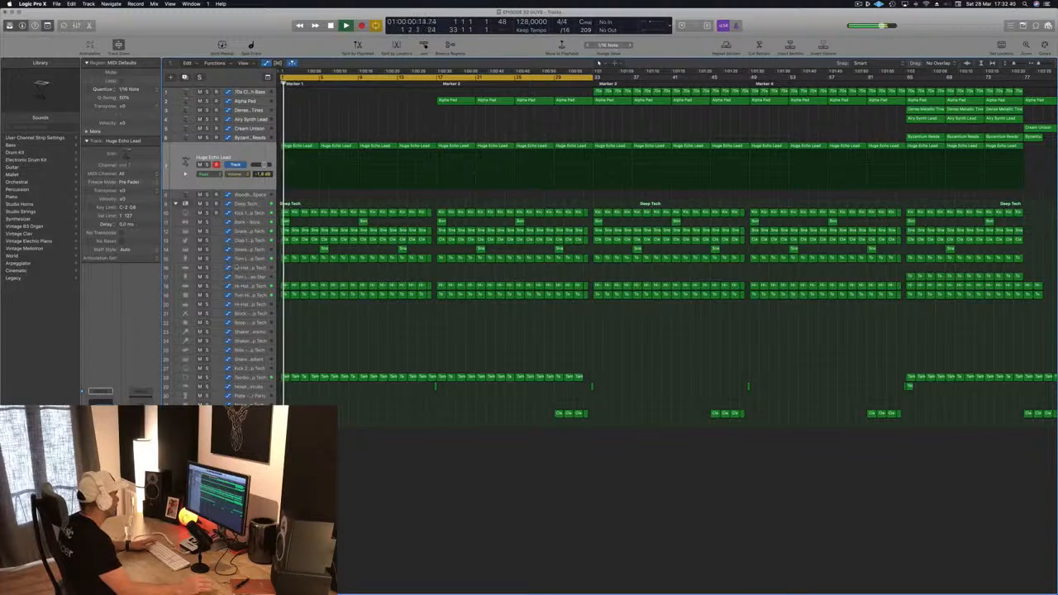
Step: Delete the Bonk – Ibiza regions from the intro and save the project
click(255, 222)
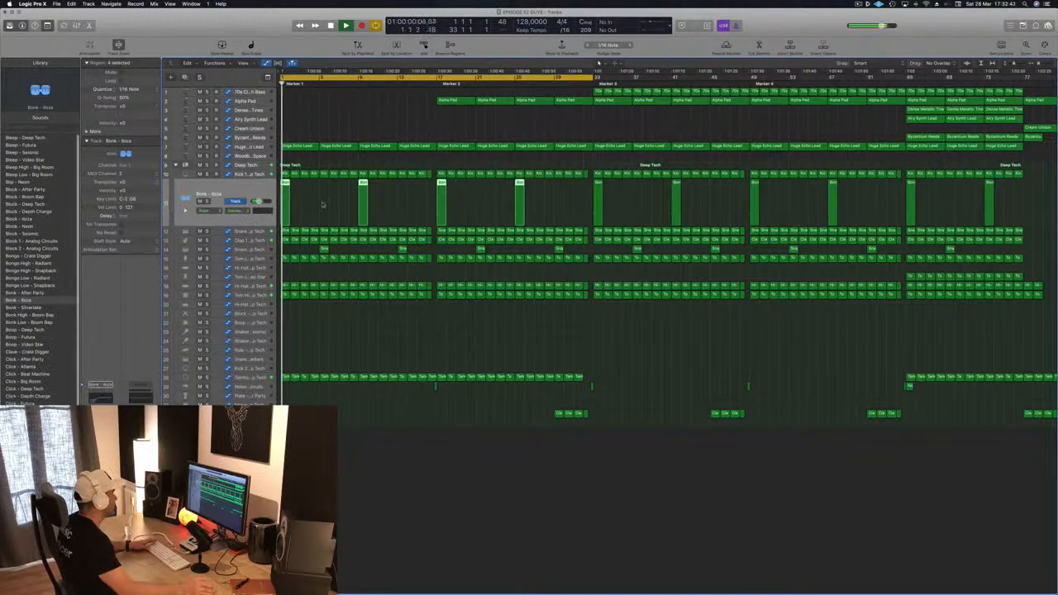
key(Delete)
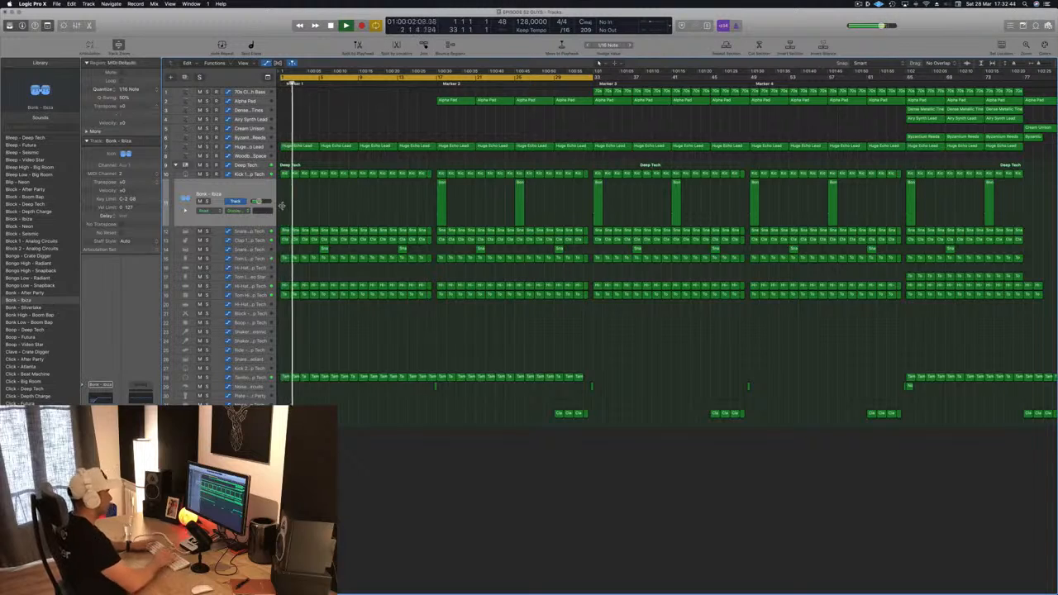
key(super+s)
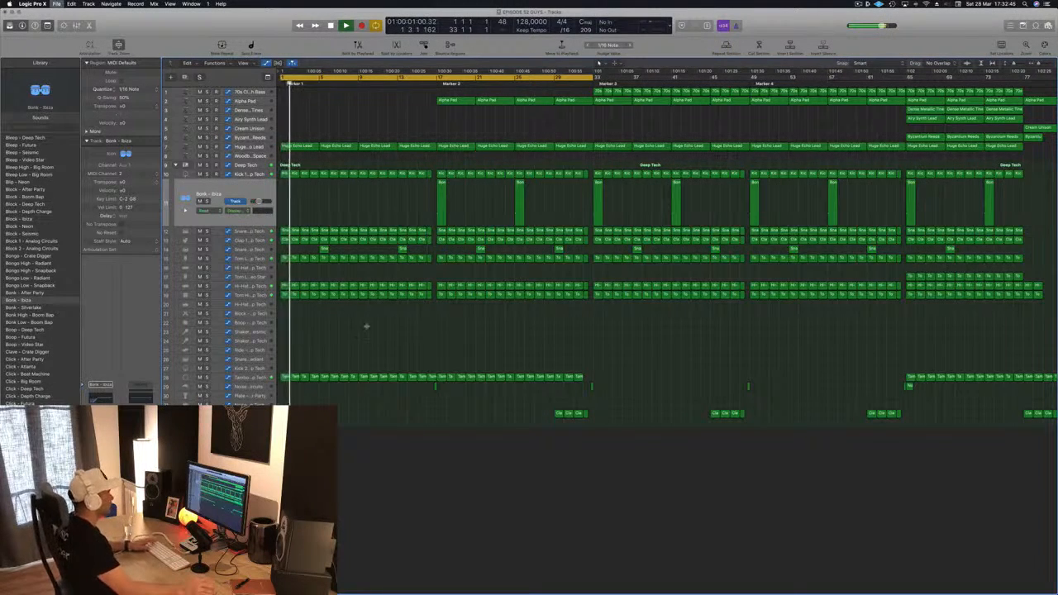
Step: Move the noise sweep region in the intro to bar 1 and play from the start
key(Return)
key(super+Left)
key(super+Left)
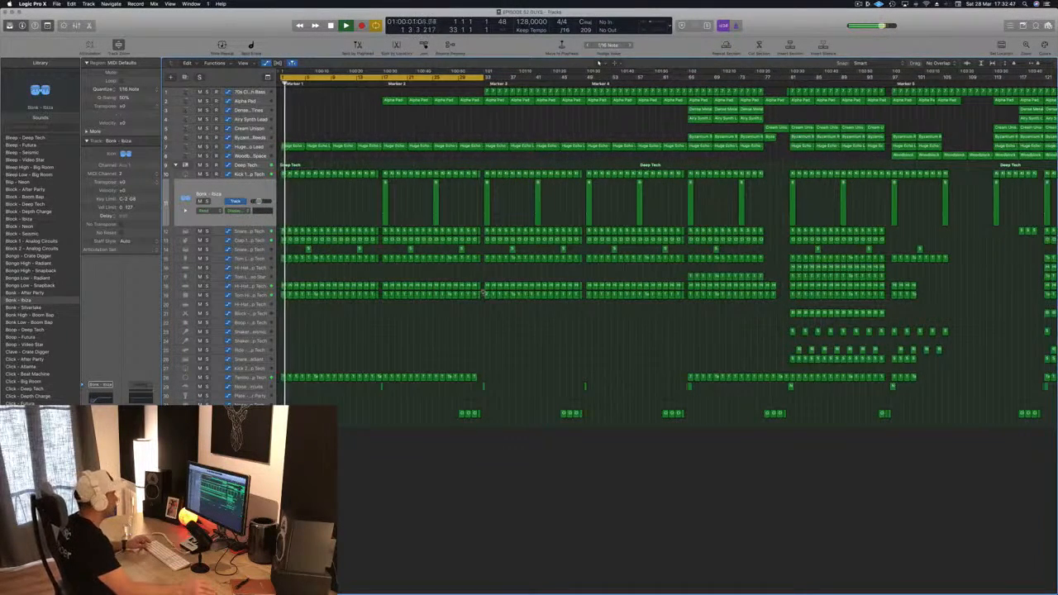
key(super+Left)
key(super+Left)
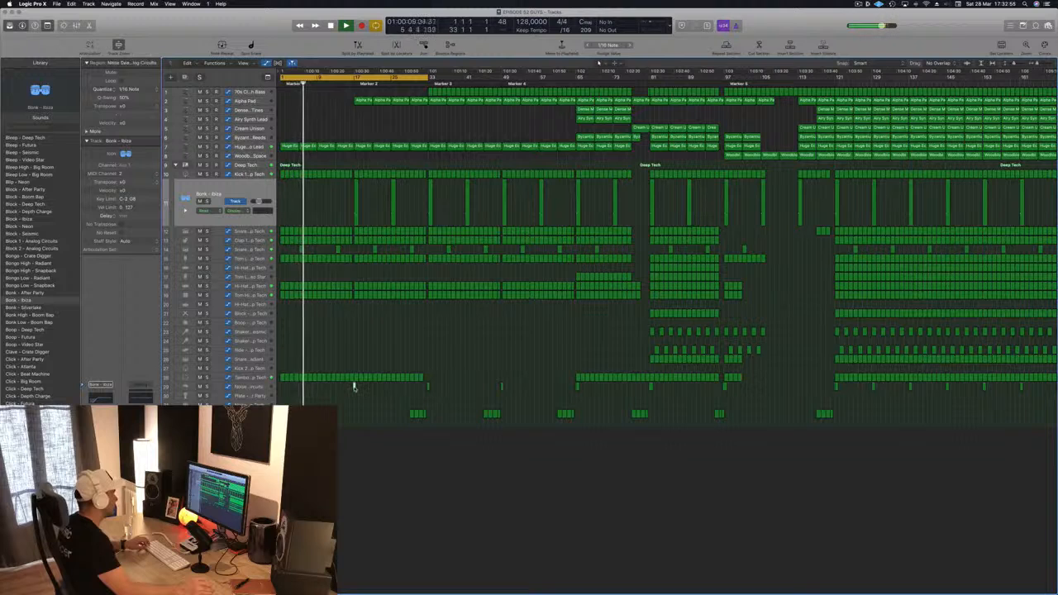
drag(354, 388, 283, 394)
key(super+Right)
key(super+Right)
key(super+Right)
key(super+Right)
key(super+Right)
key(Return)
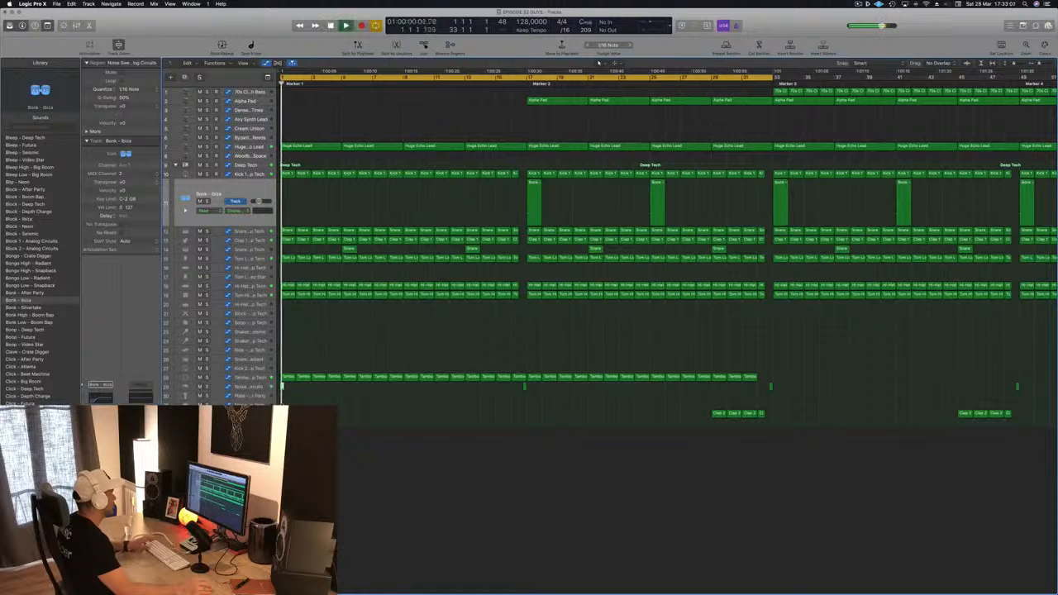
Step: Delete the noise sweep region at bar 1 and zoom out over the arrangement
key(super+Left)
key(super+Left)
key(super+Left)
key(super+Left)
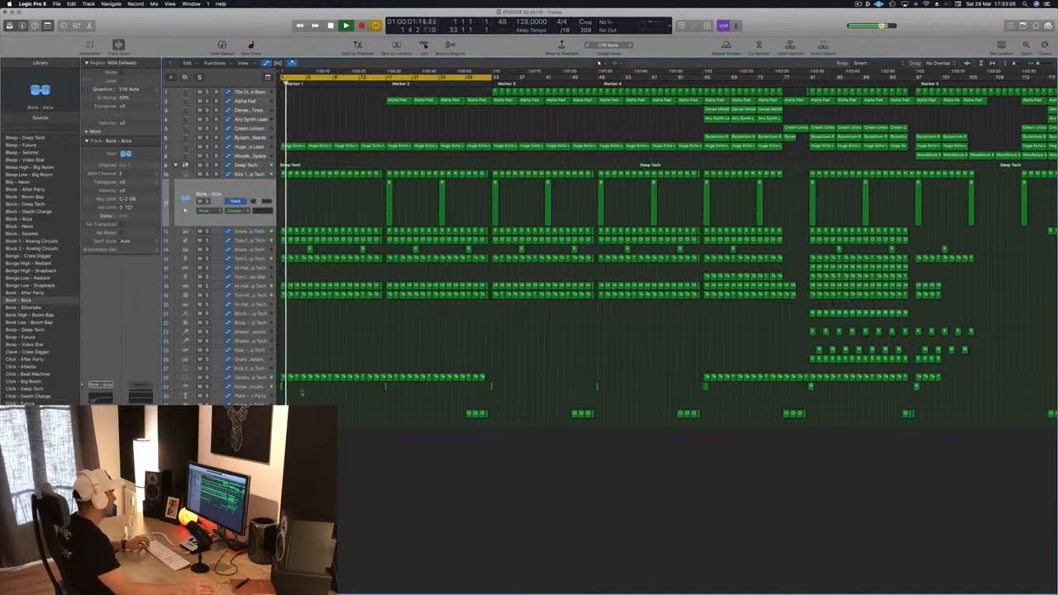
key(Delete)
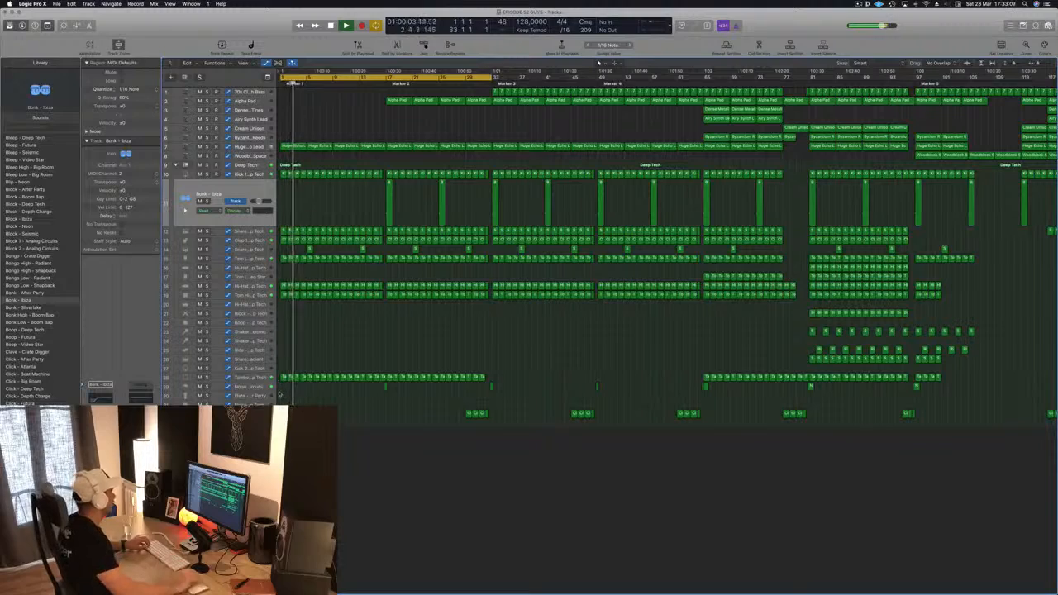
key(super+Left)
key(super+Left)
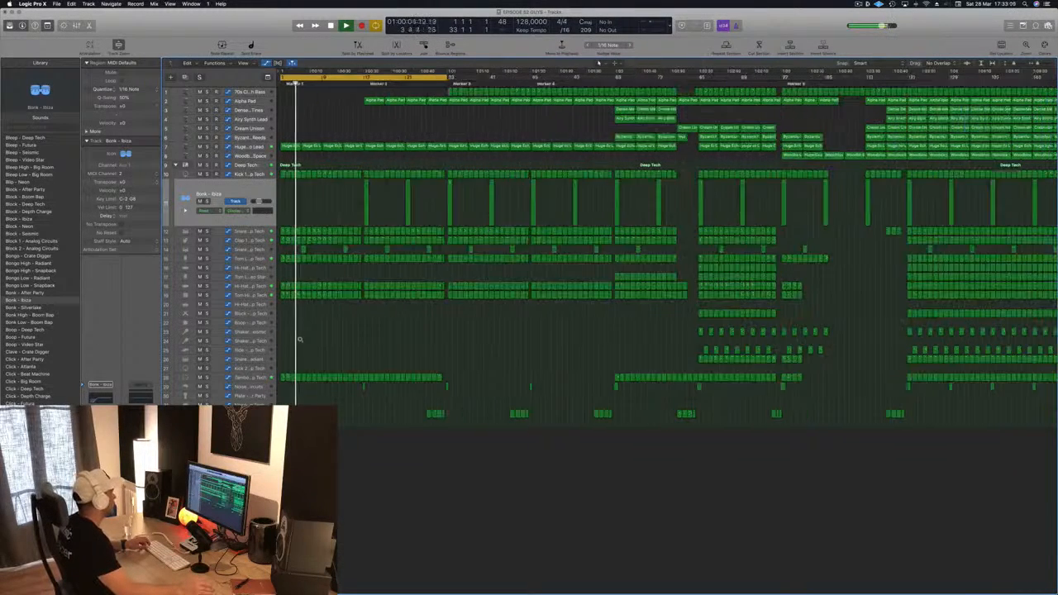
Step: Move the Clap 2 region from the later intro back to bar 1
key(super+Left)
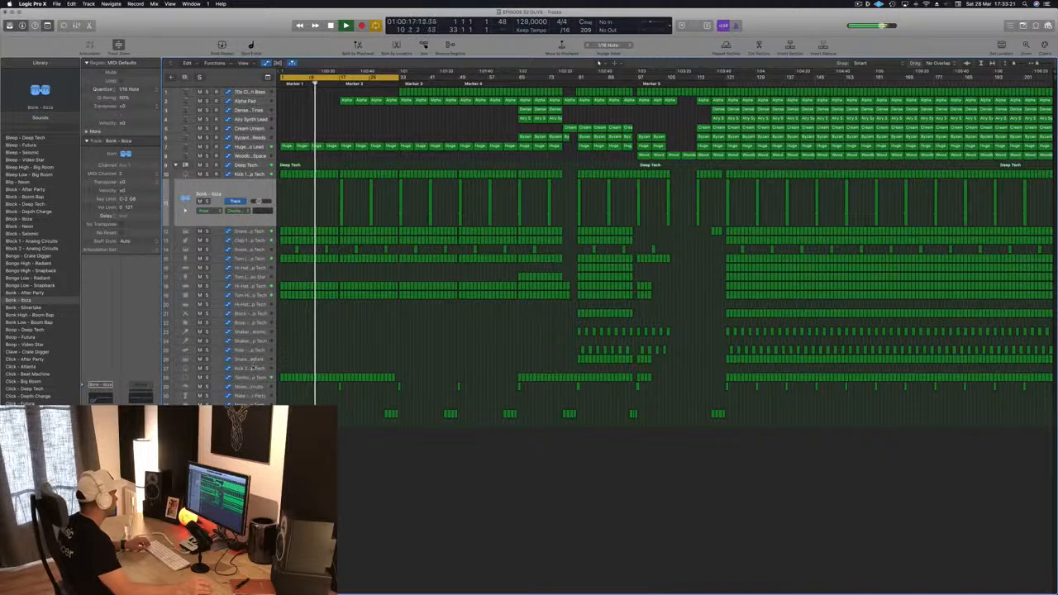
click(386, 413)
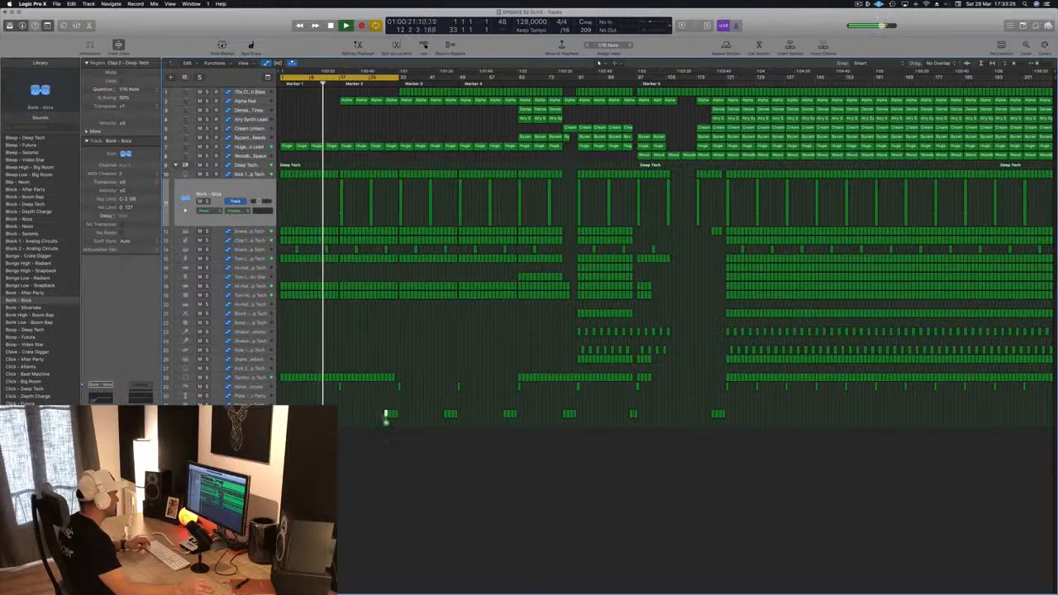
drag(386, 415, 281, 415)
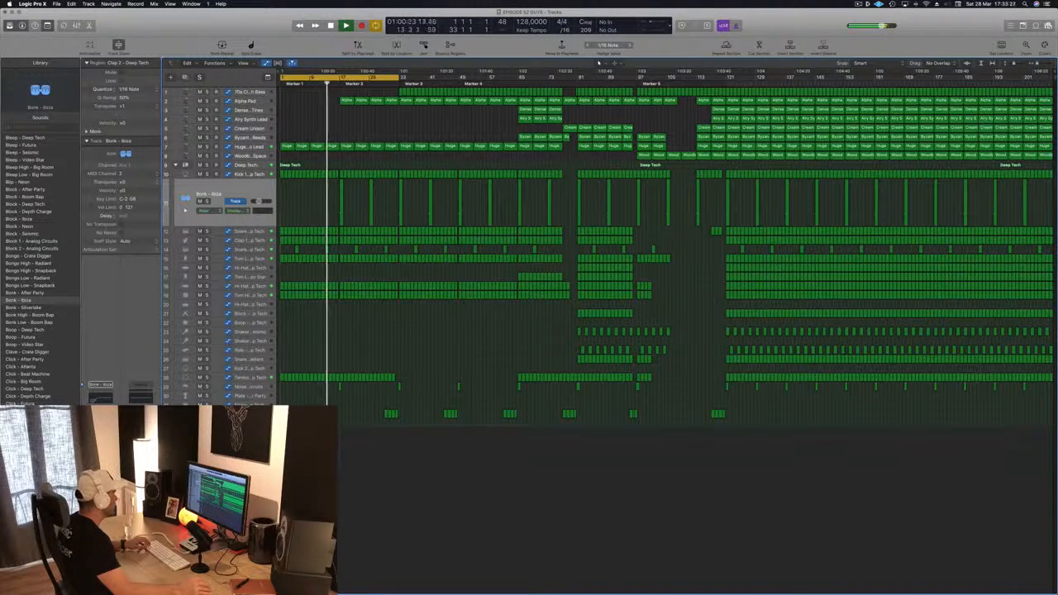
Step: Open the moved clap region in the Piano Roll, delete its selected notes, and return to the start
double_click(282, 415)
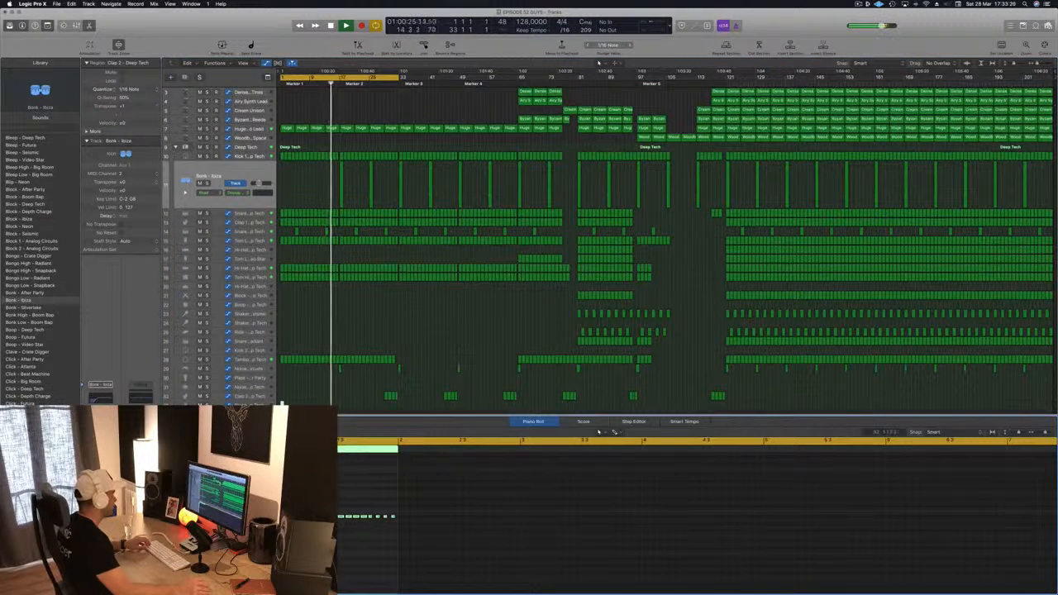
drag(289, 506, 393, 527)
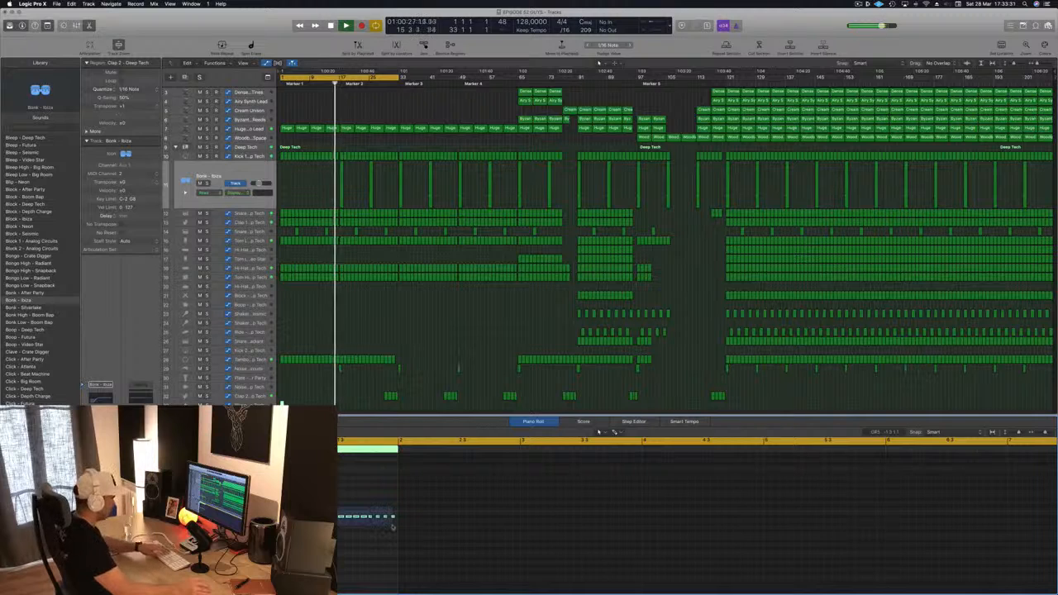
key(Delete)
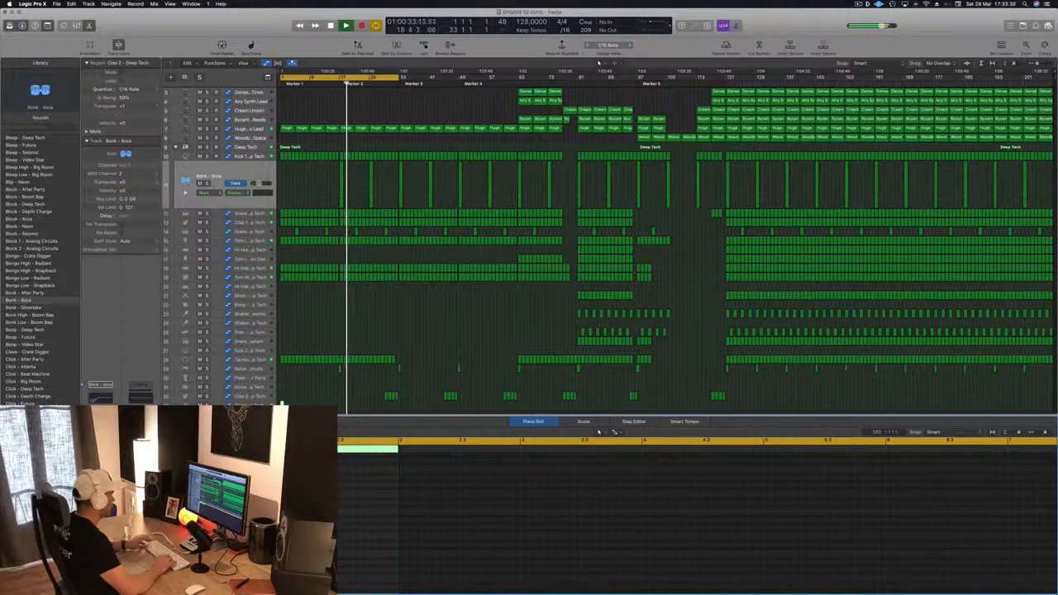
key(Return)
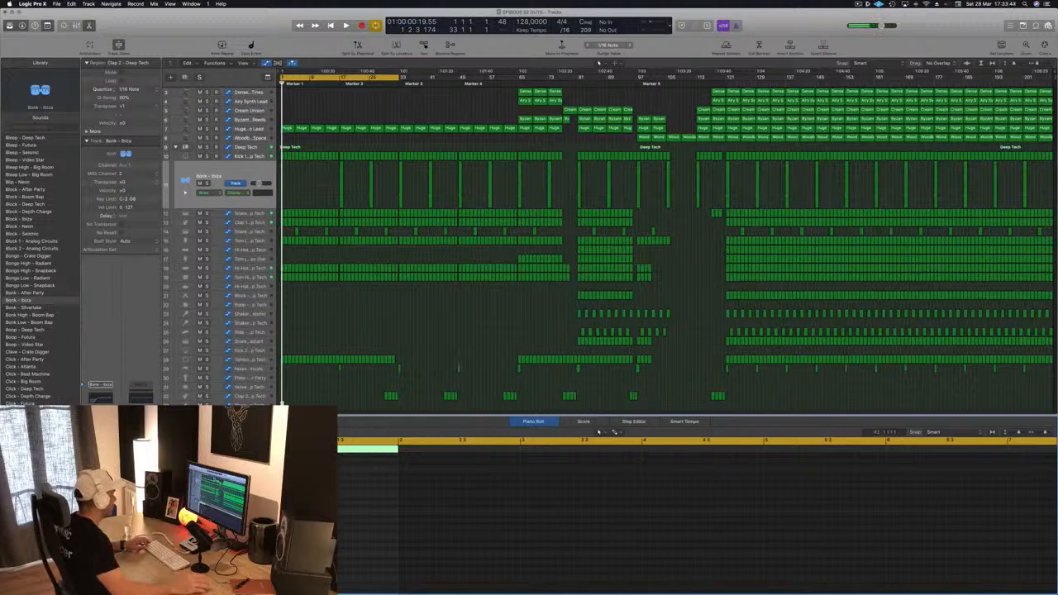
Step: Add a new instrument track below the drum tracks and audition playback from the start
click(268, 403)
key(space)
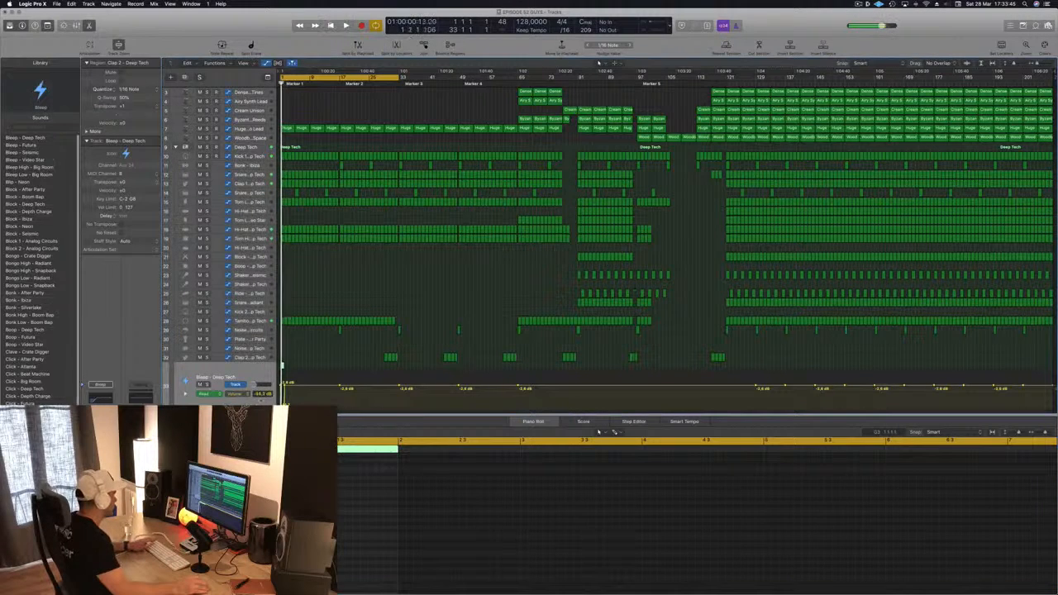
key(ctrl+super+BackSpace)
key(space)
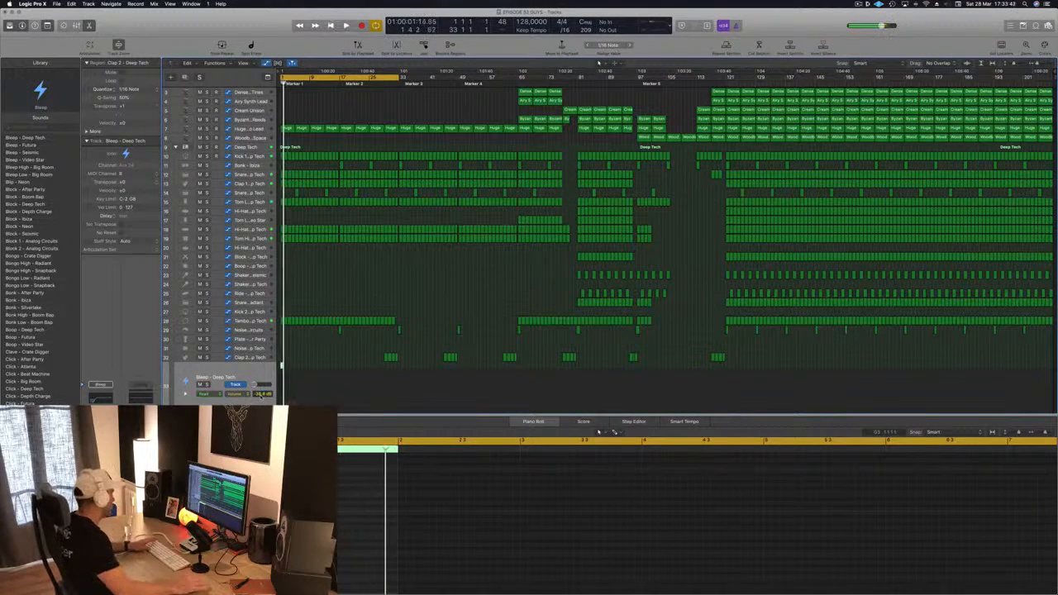
key(space)
key(space)
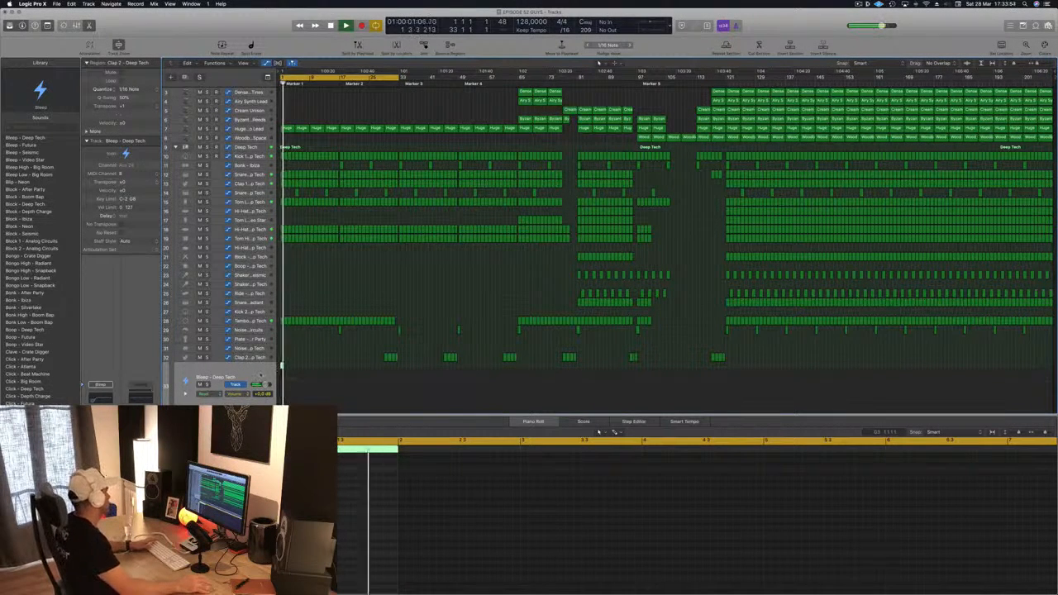
Step: Load the Noise – Big Room patch on the new track and draw a short note at bar 1 in its Piano Roll
scroll(40, 339, down, 6)
scroll(40, 340, down, 2)
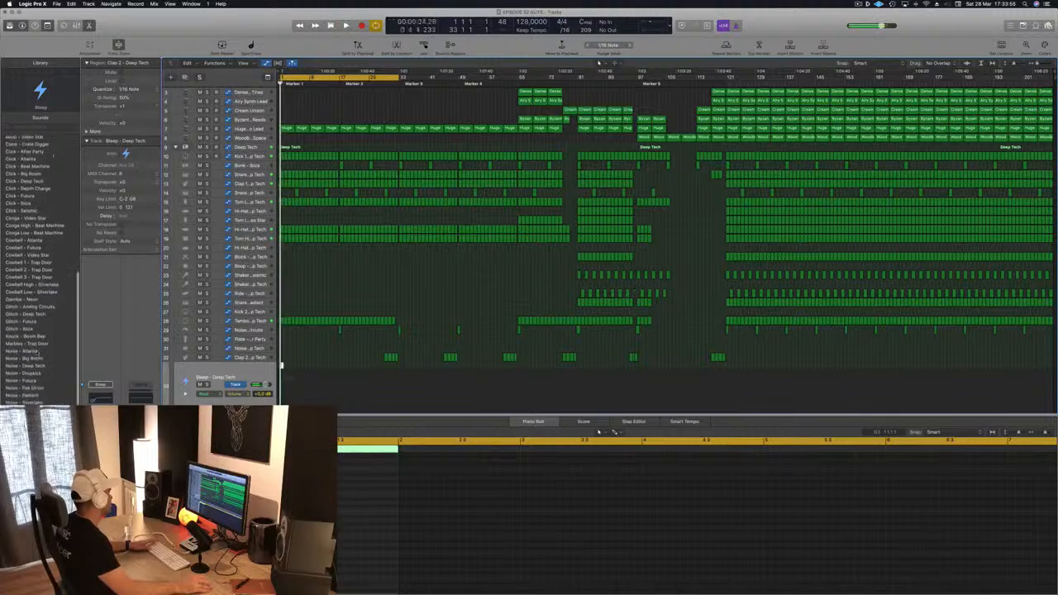
key(space)
click(24, 357)
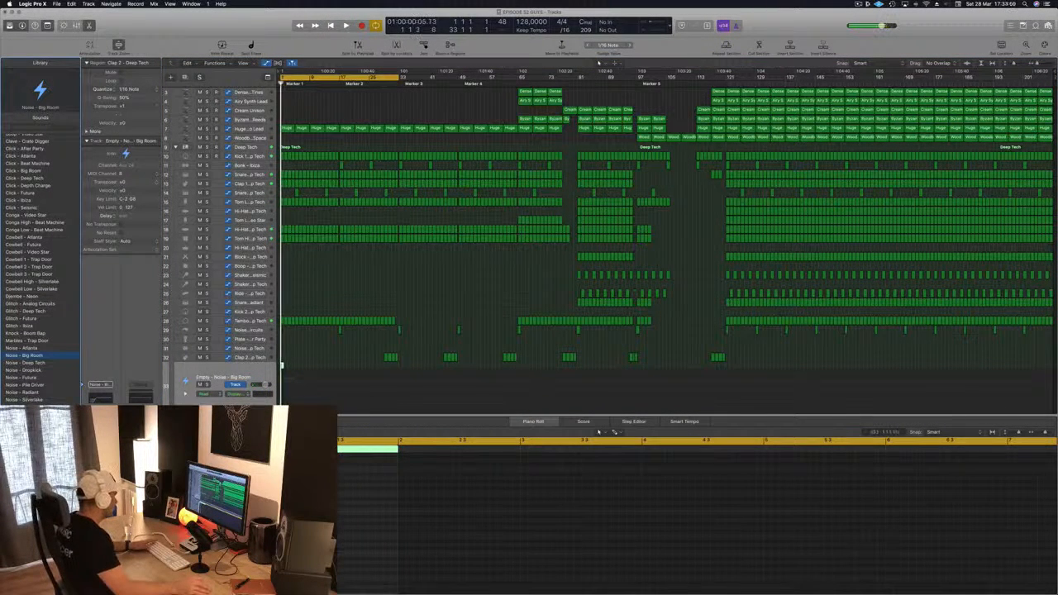
drag(284, 516, 322, 516)
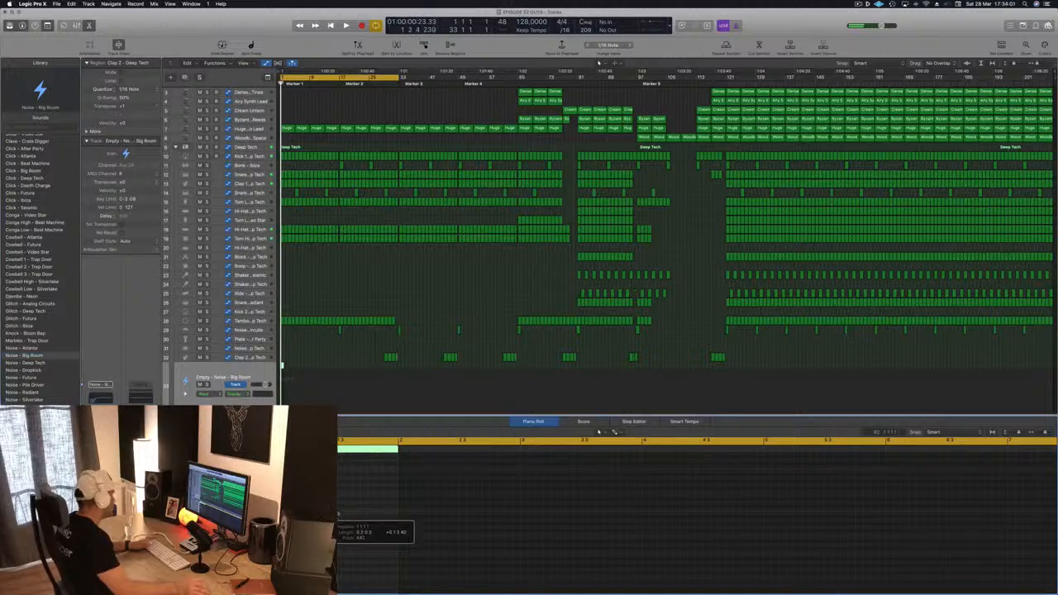
key(space)
Step: Audition other noise patches on the new track, settling on Noise – Dropkick
key(Down)
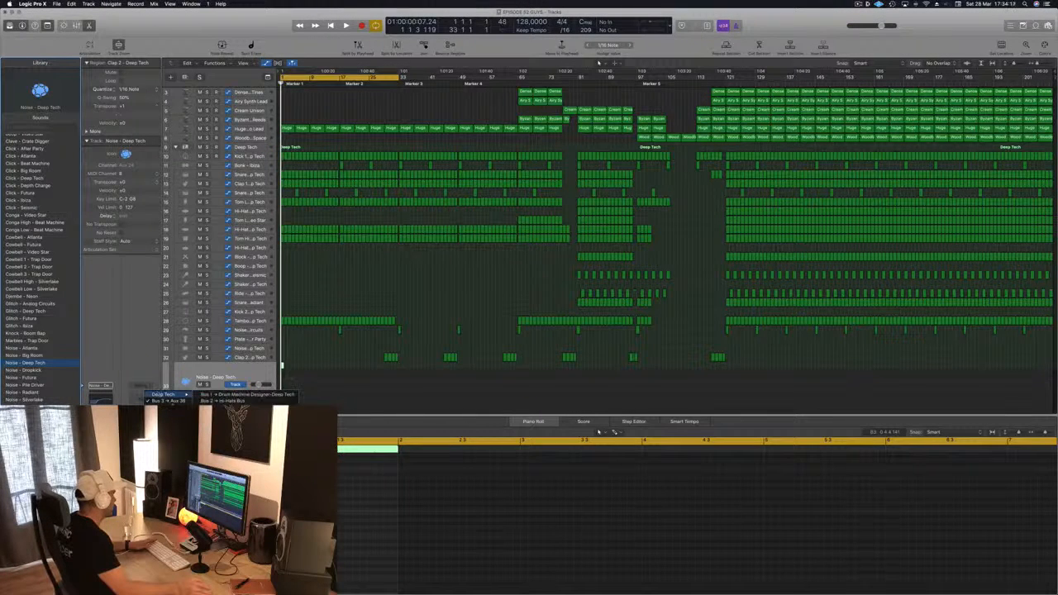
click(168, 402)
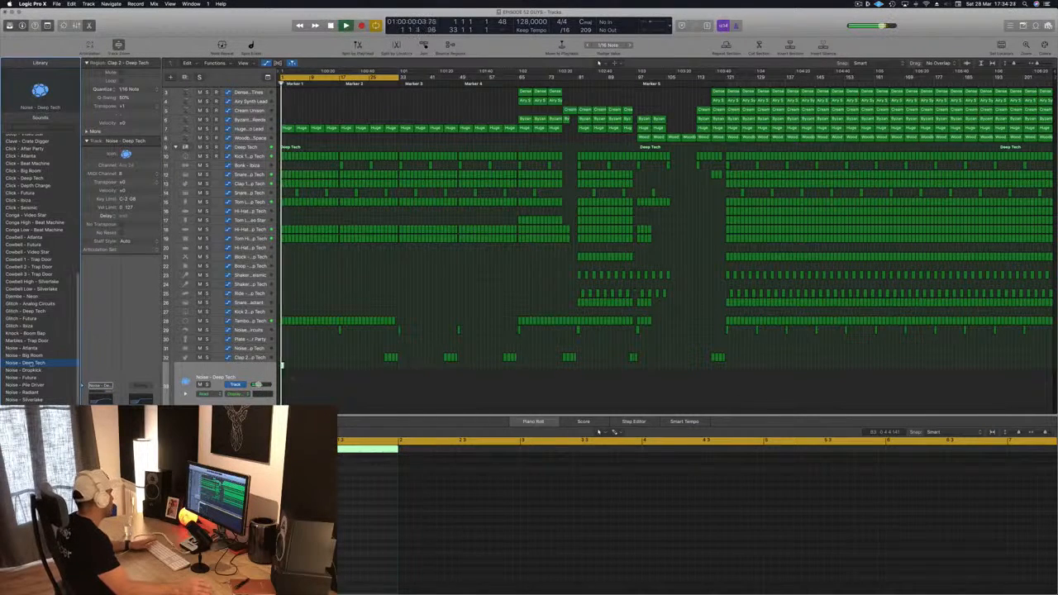
click(22, 377)
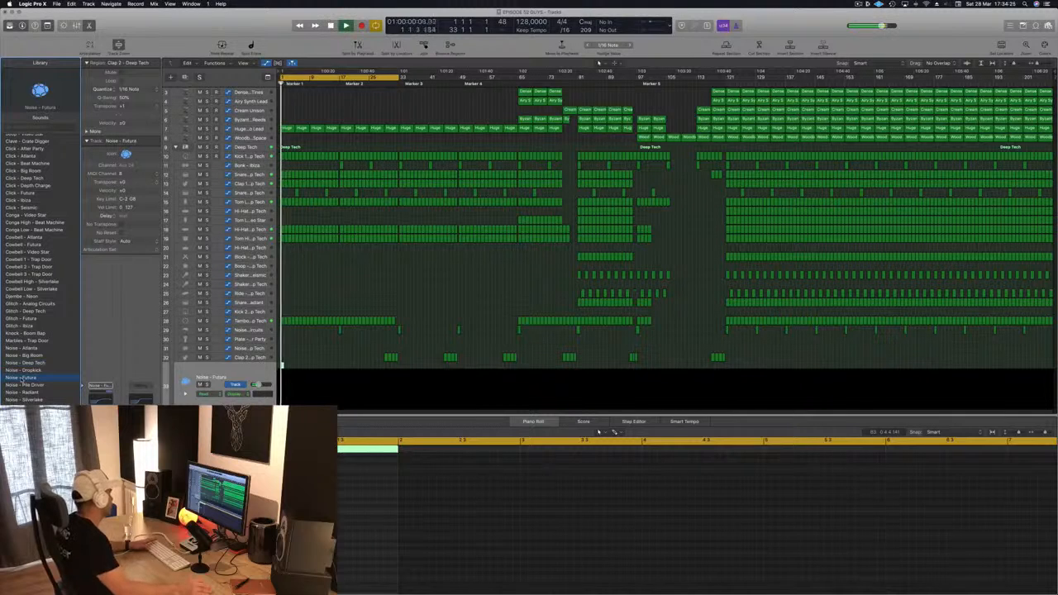
key(space)
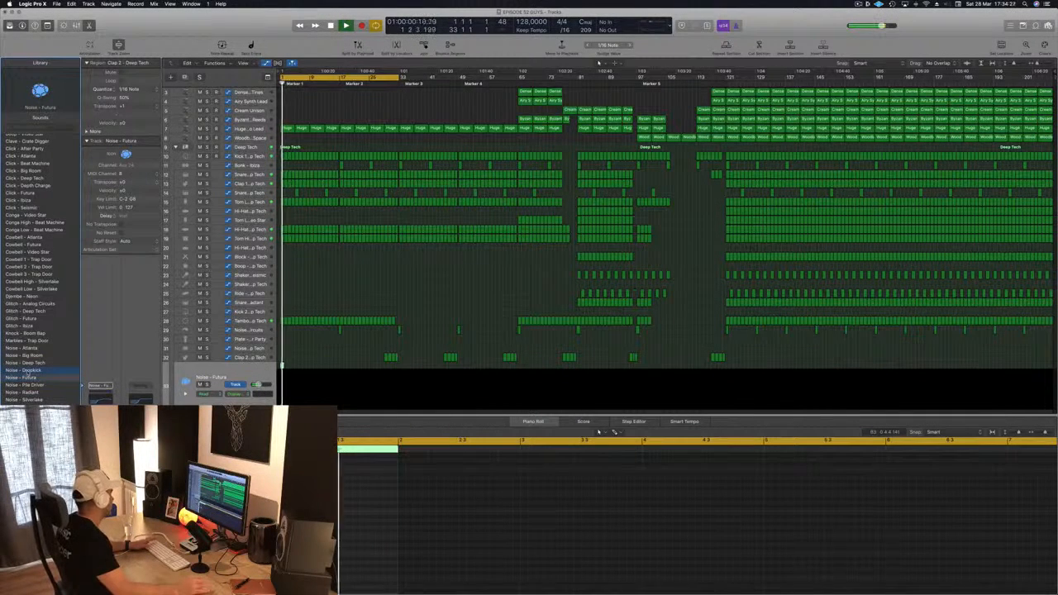
click(25, 370)
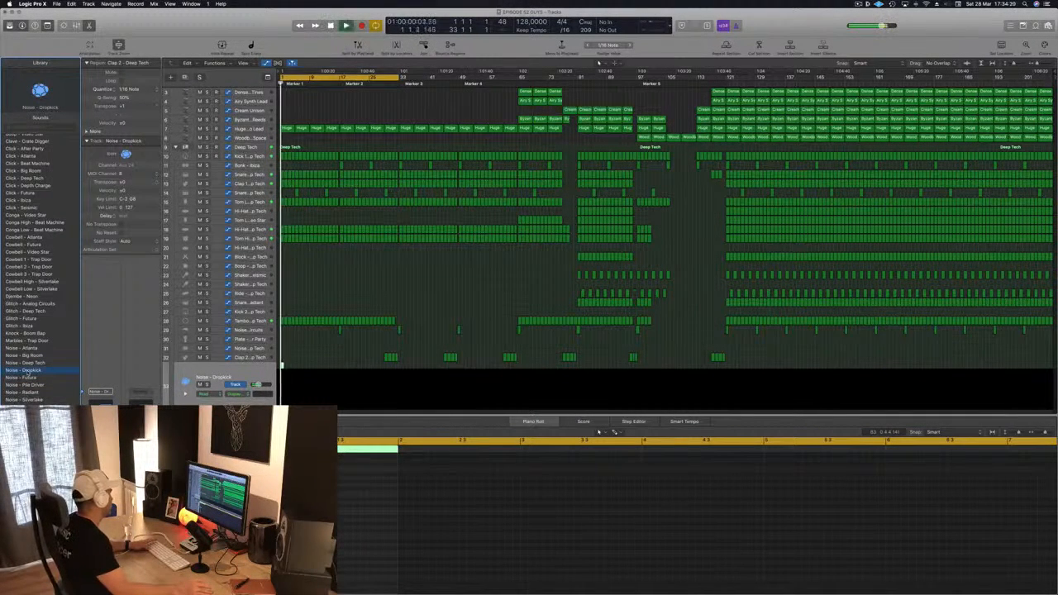
key(space)
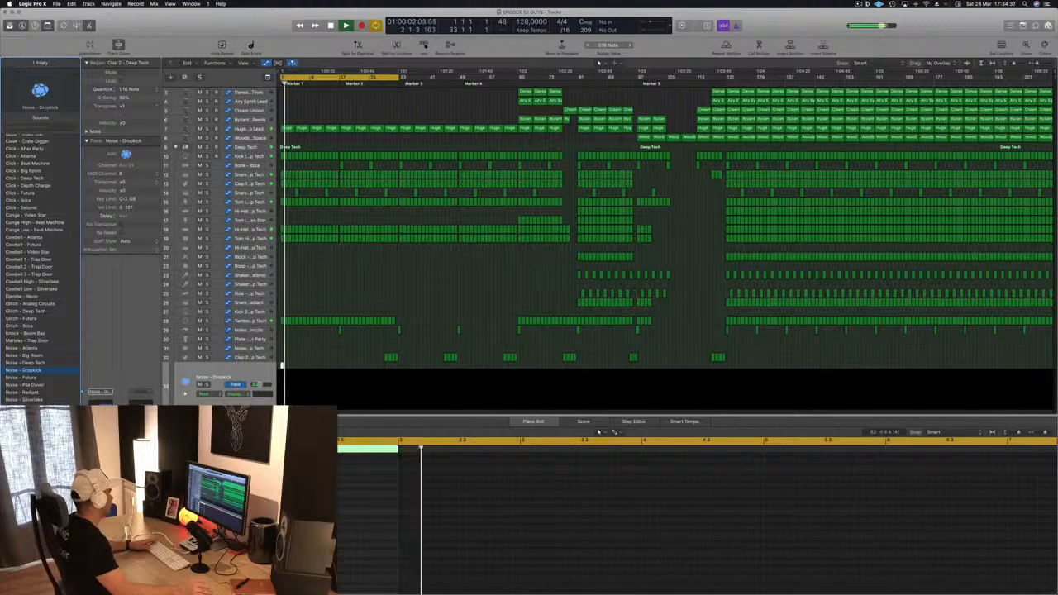
Step: Open the track's Compressor plug-in, set its side chain to Bus 13, and raise the ratio slightly
key(v)
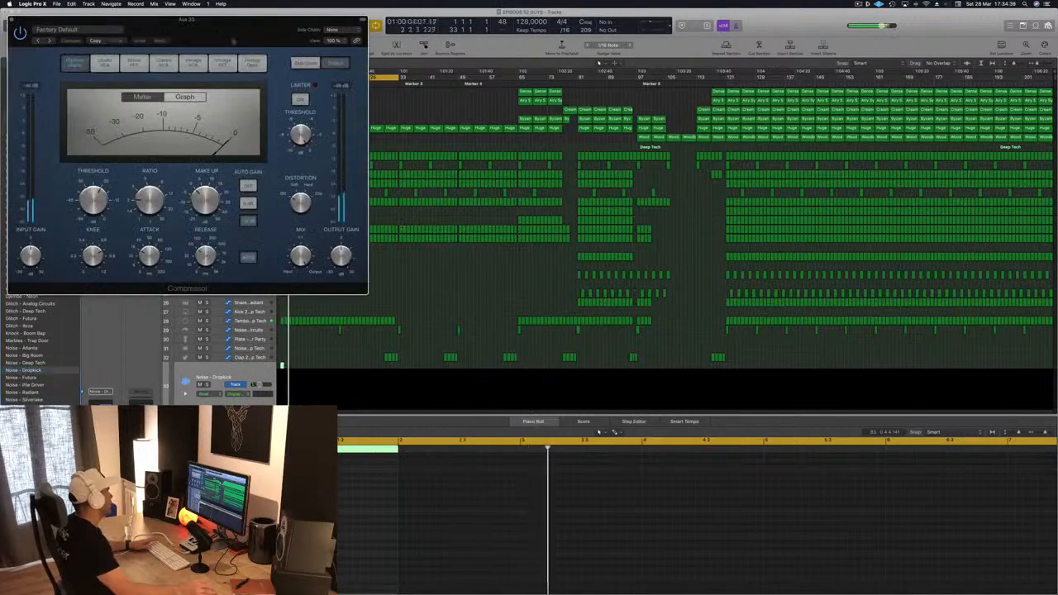
drag(228, 39, 561, 195)
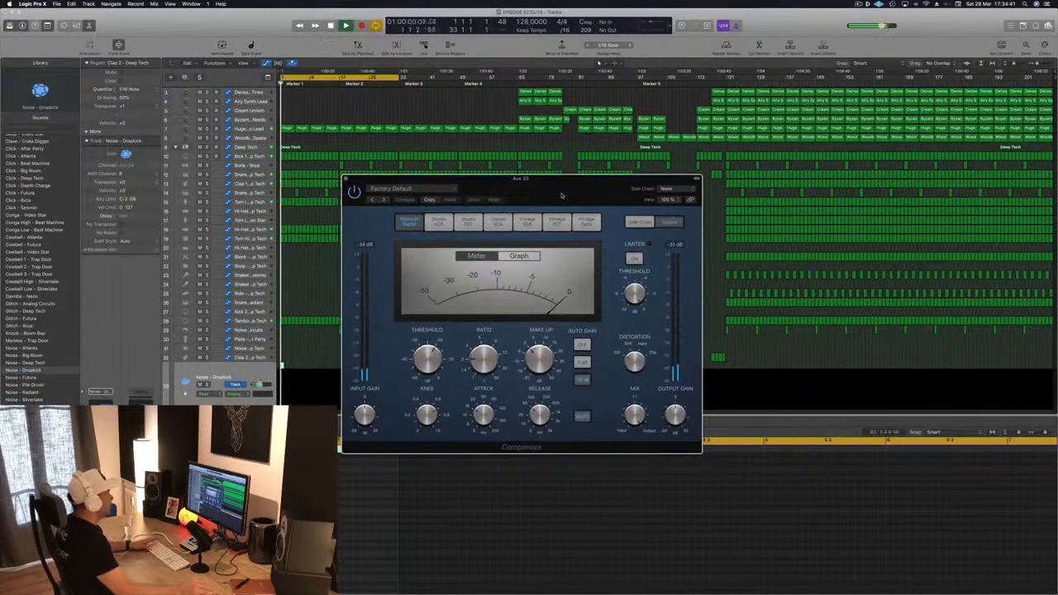
click(666, 190)
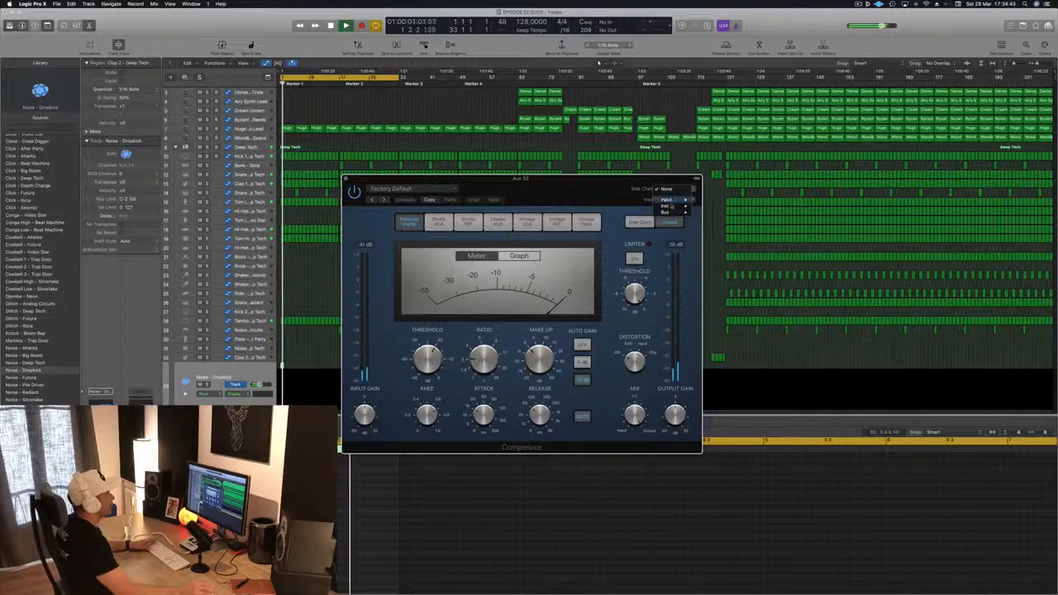
mouse_move(672, 206)
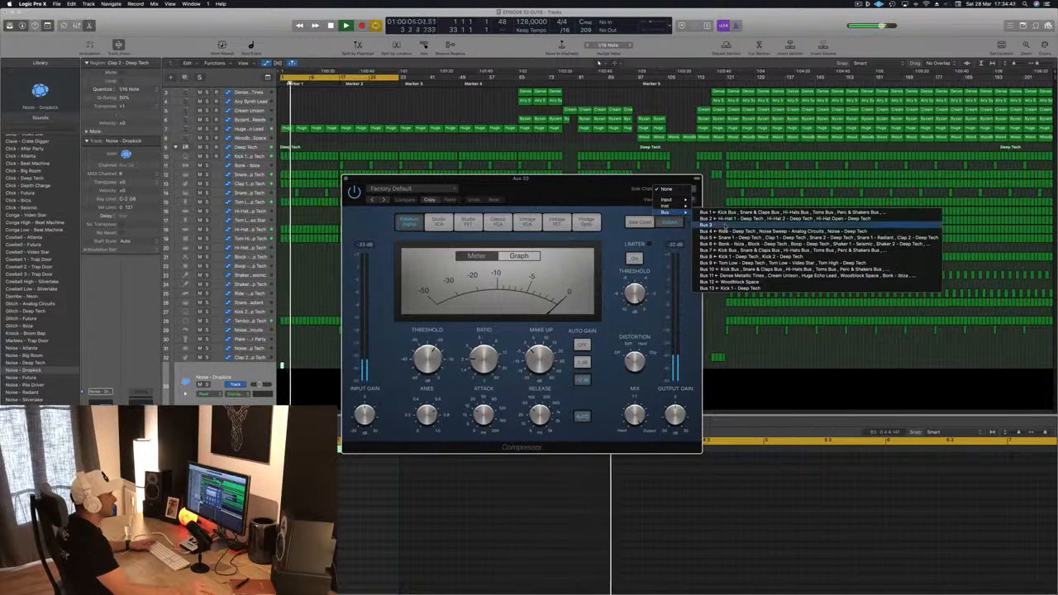
click(726, 287)
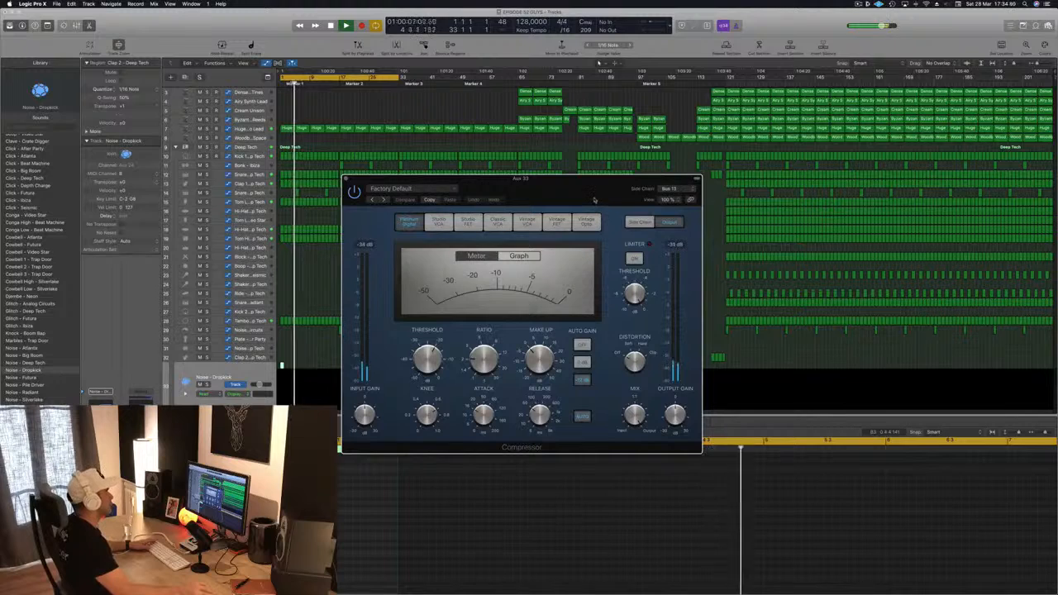
drag(599, 198, 560, 220)
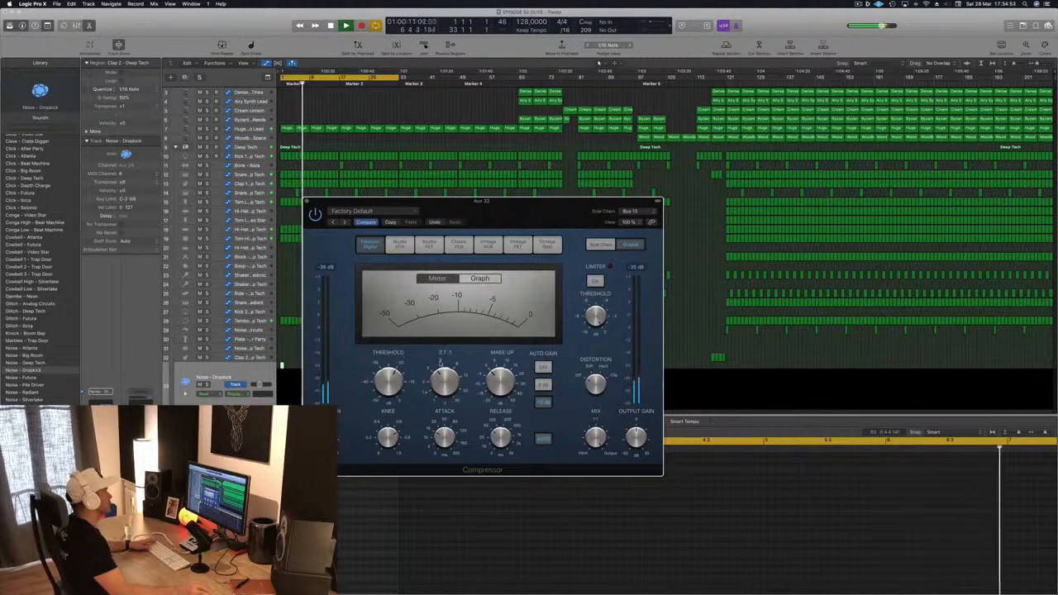
drag(444, 381, 444, 372)
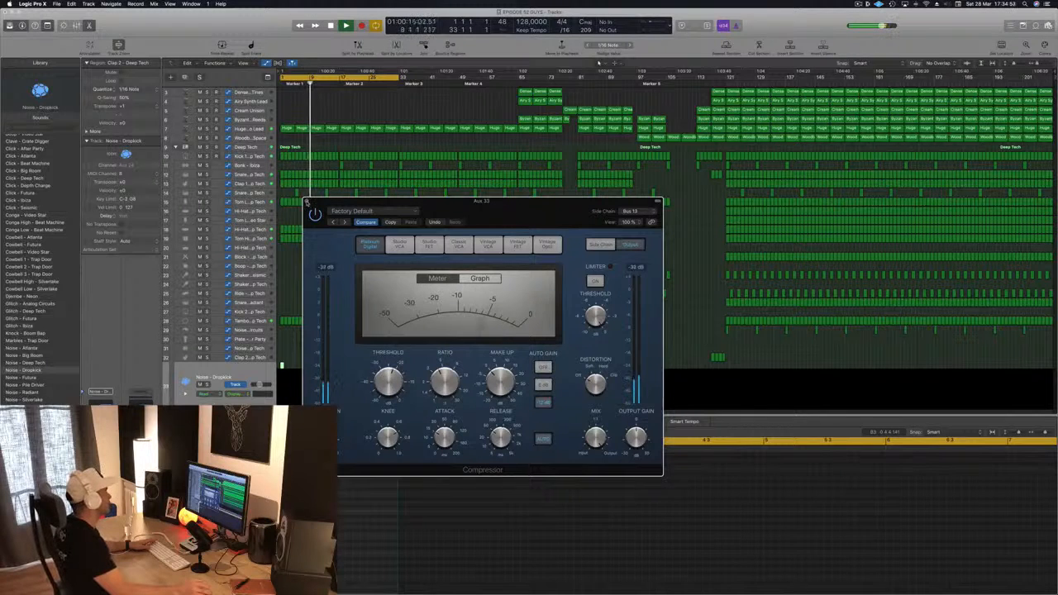
click(308, 201)
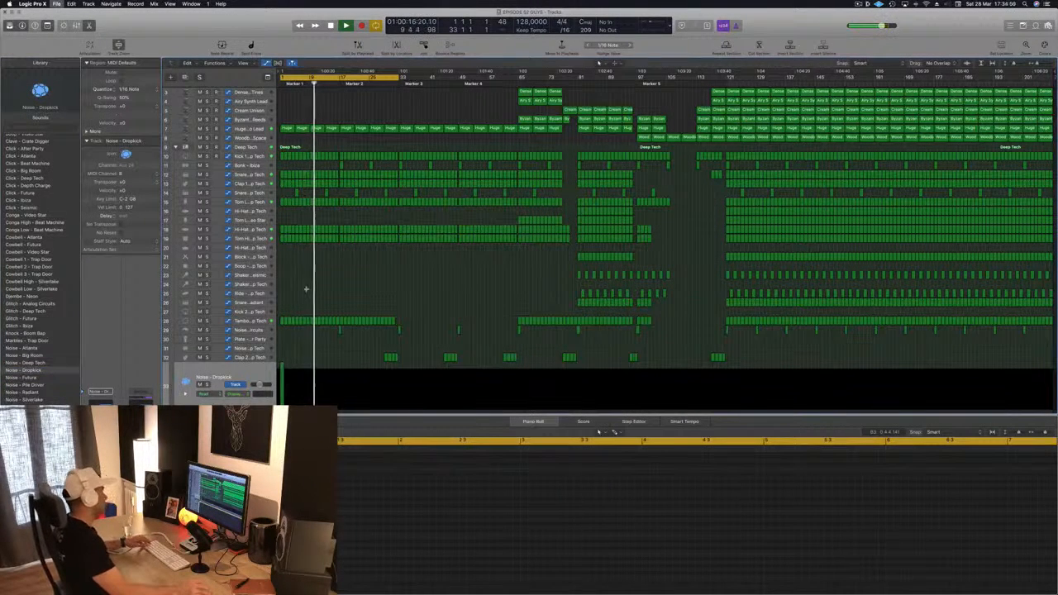
Step: Delete the first two Huge Echo Lead regions at the start of the intro
scroll(325, 276, up, 3)
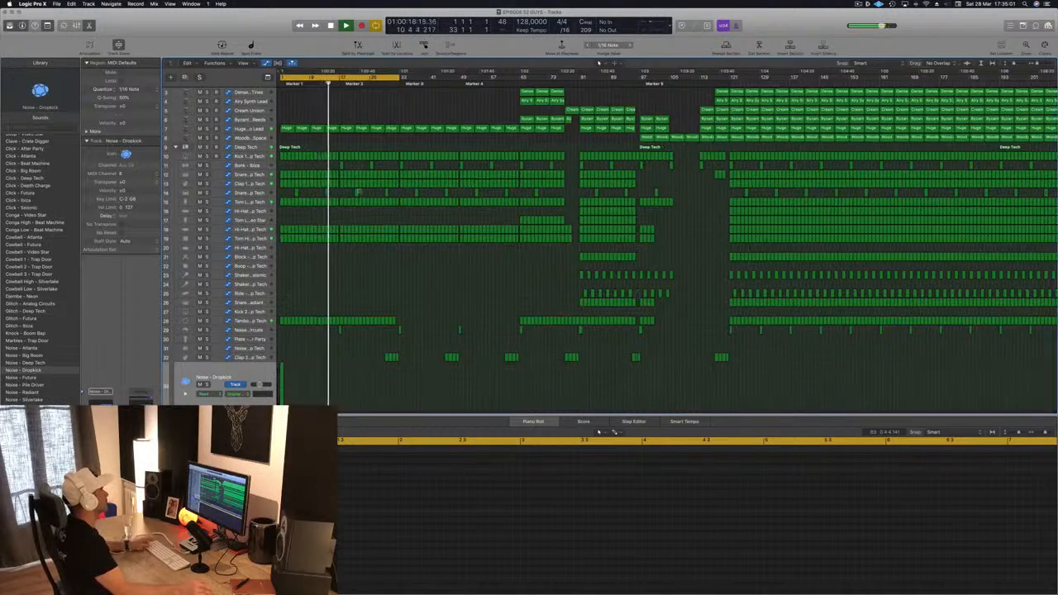
key(Return)
click(311, 128)
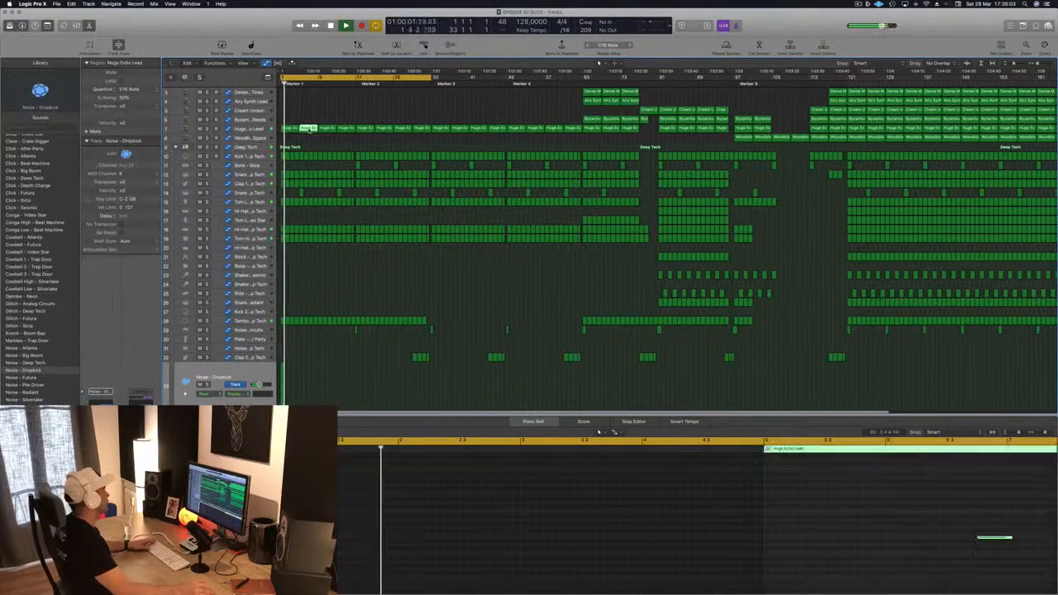
click(291, 130)
key(Delete)
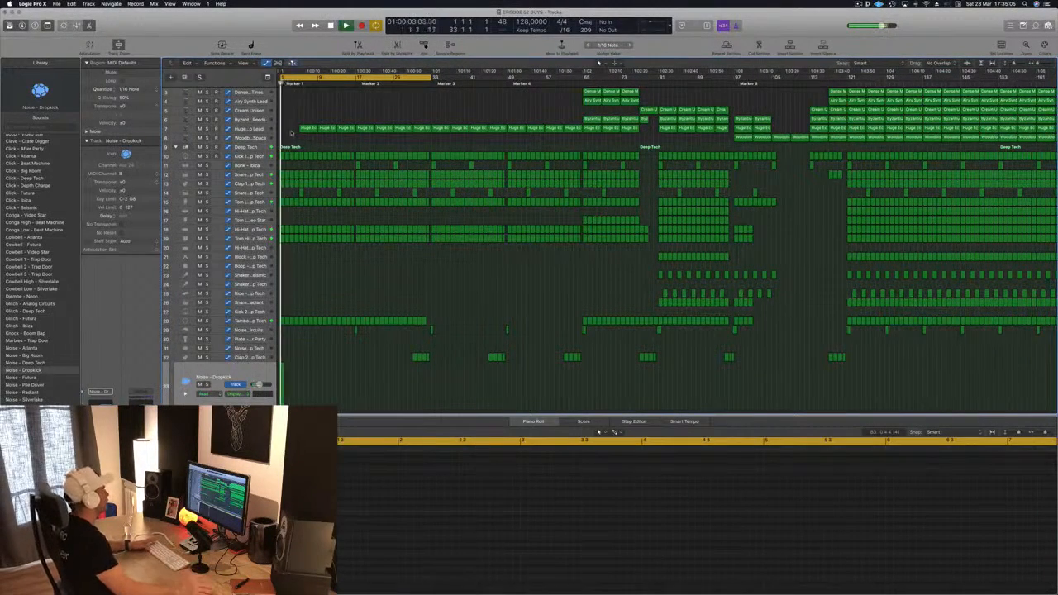
click(327, 129)
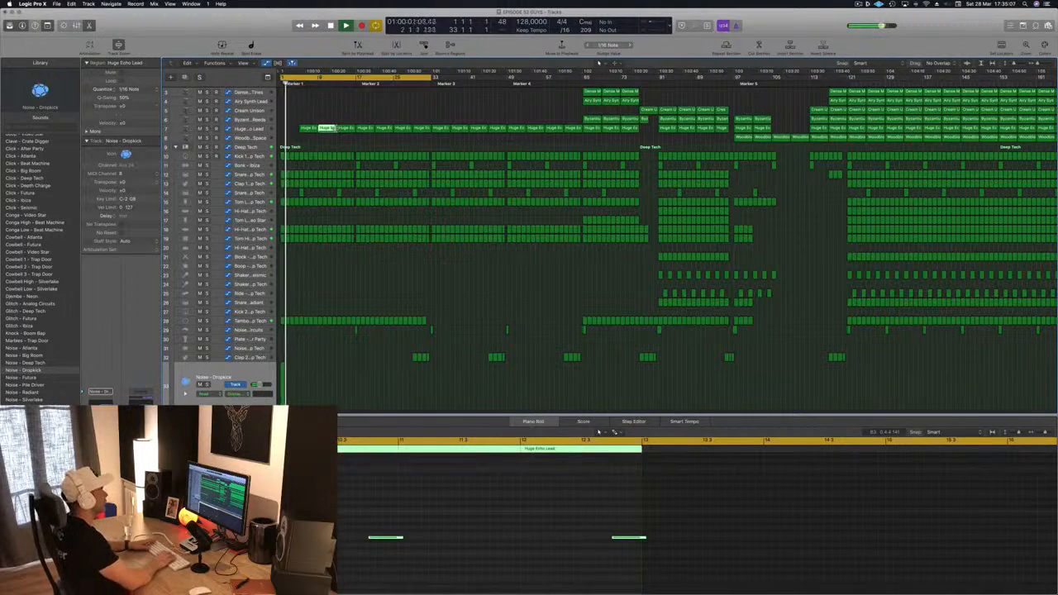
key(Delete)
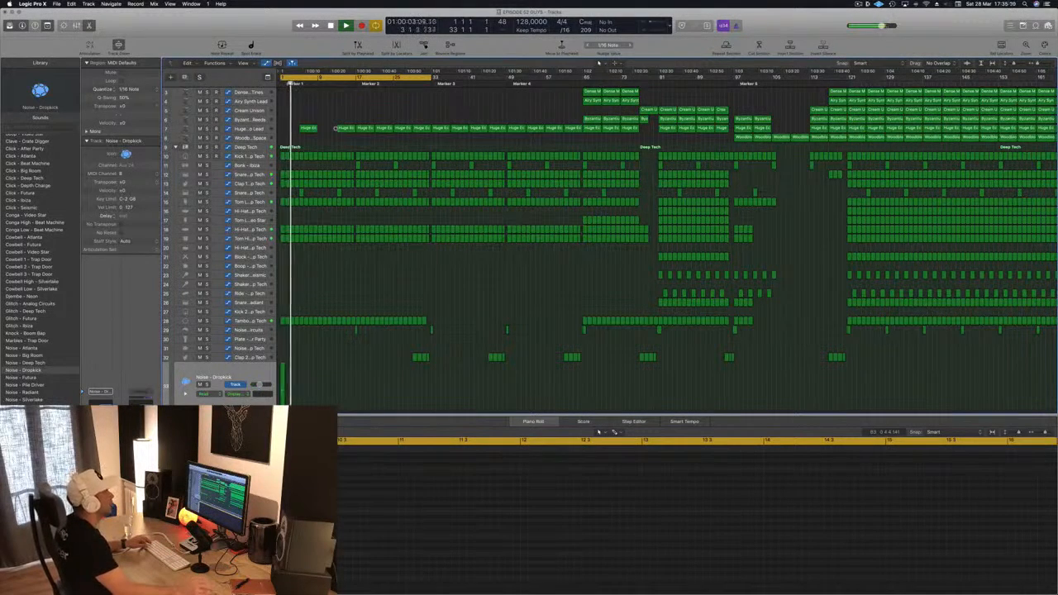
Step: Move a Cream Unison region from the drop into the opening bars and select the Cream Unison track
key(super+Left)
click(576, 111)
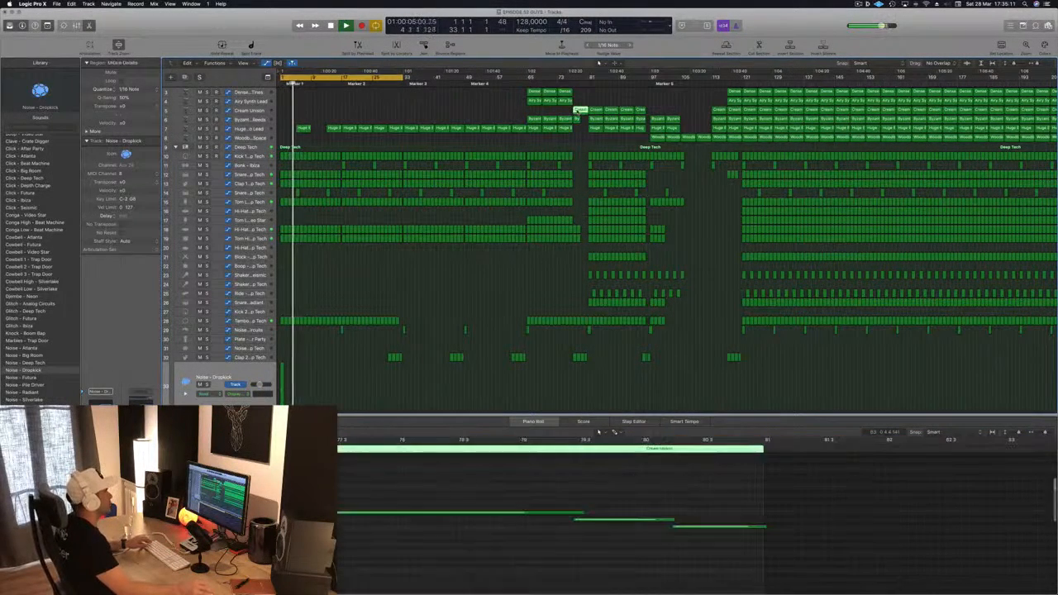
drag(576, 111, 315, 116)
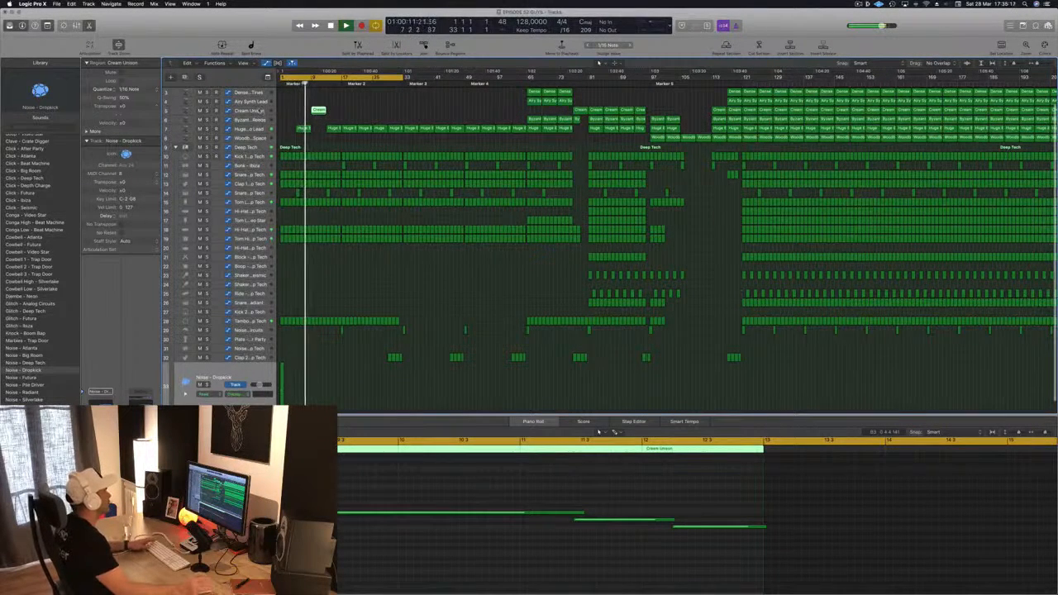
click(261, 110)
key(super+Right)
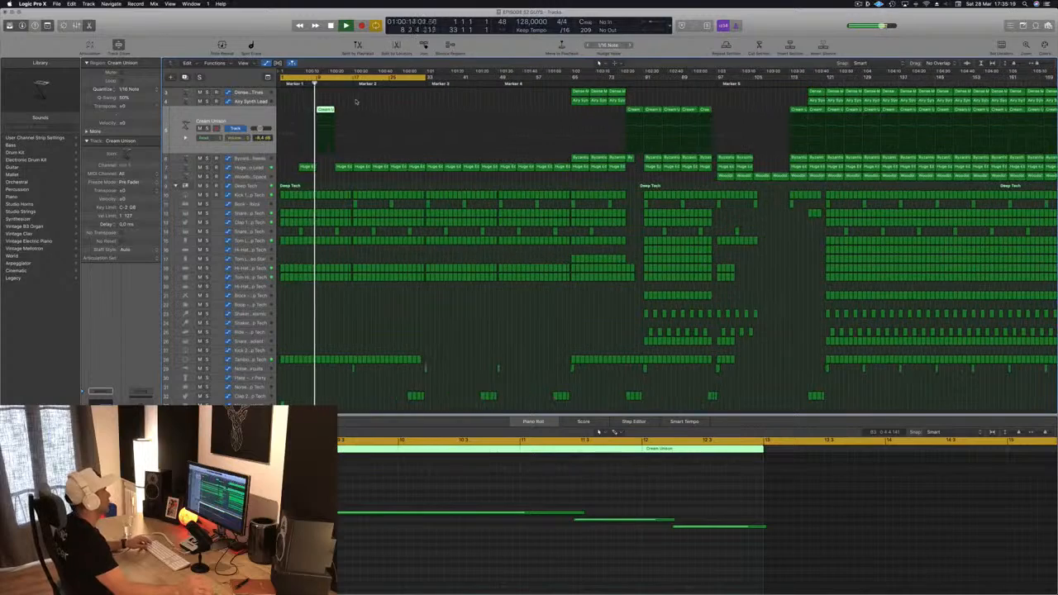
Step: Delete the last two notes of the Cream Unison region in the piano roll
key(super+Left)
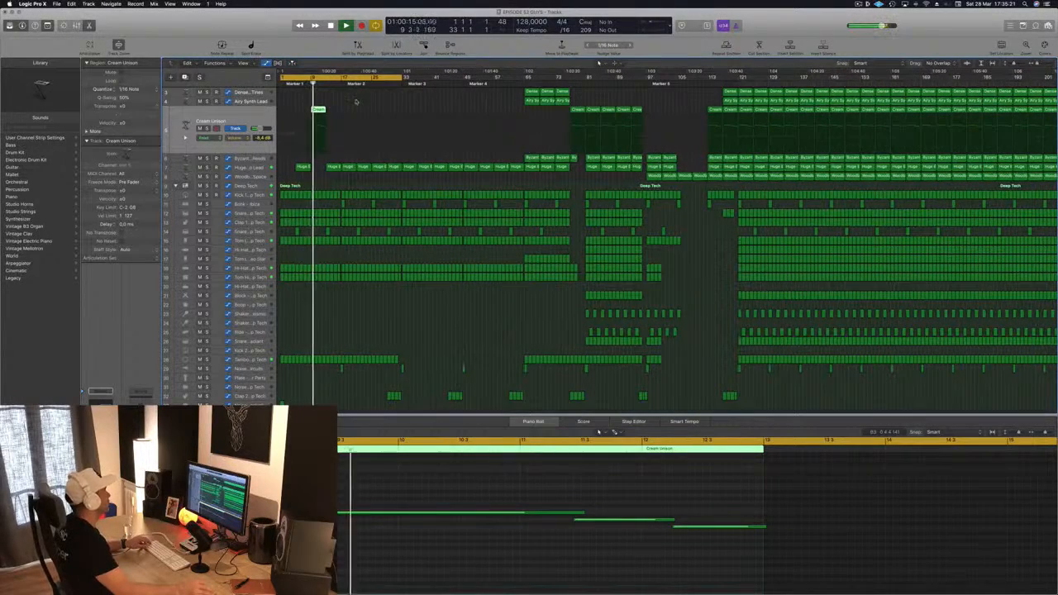
key(super+Right)
key(super+Right)
key(super+Right)
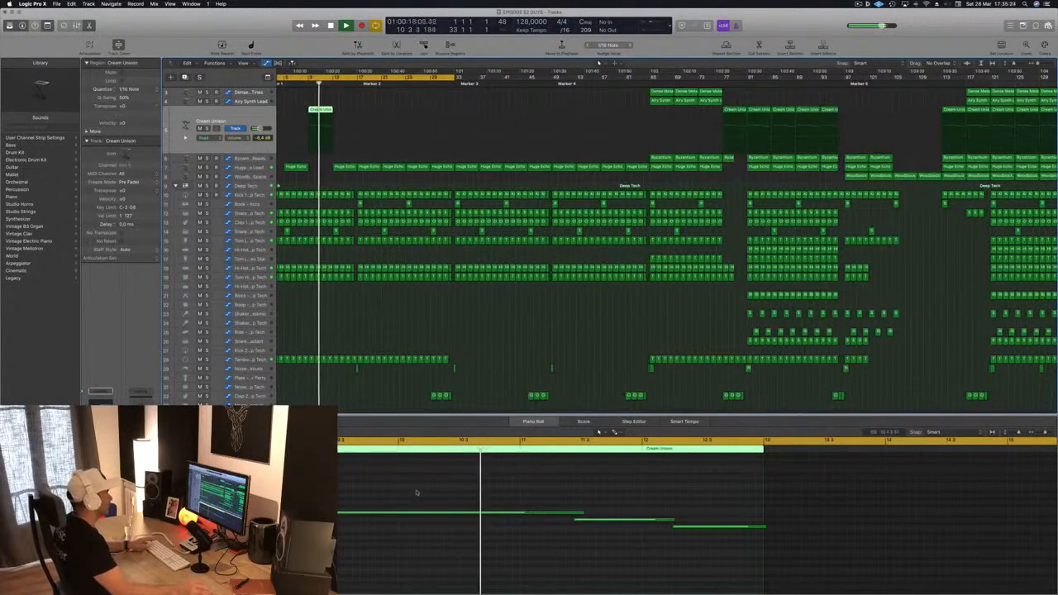
drag(590, 491, 720, 539)
key(Delete)
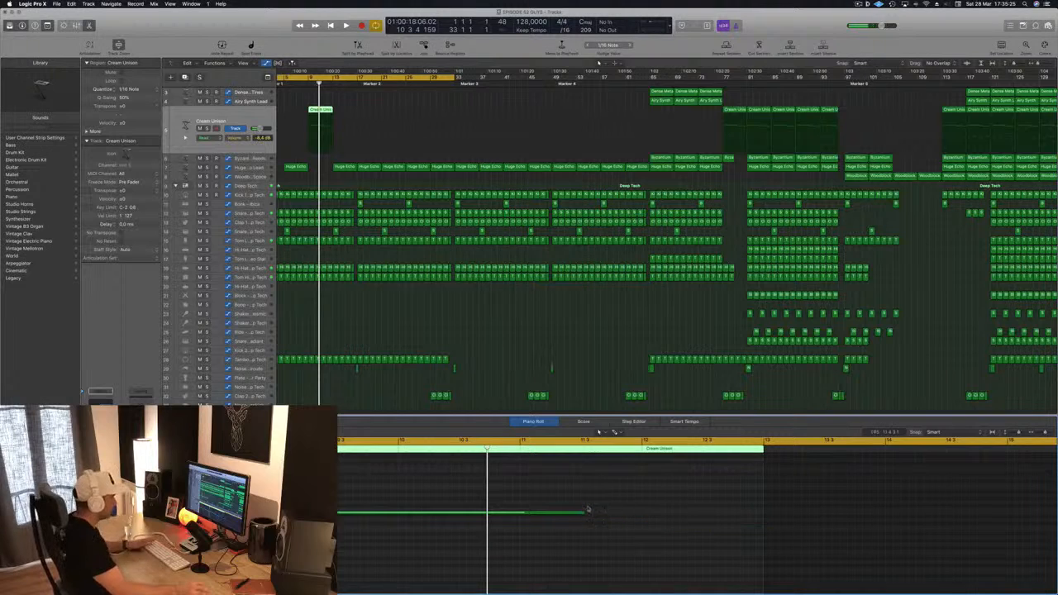
Step: Shorten the remaining Cream Unison note to about half its length and play it back
drag(583, 511, 395, 513)
key(space)
key(super+Left)
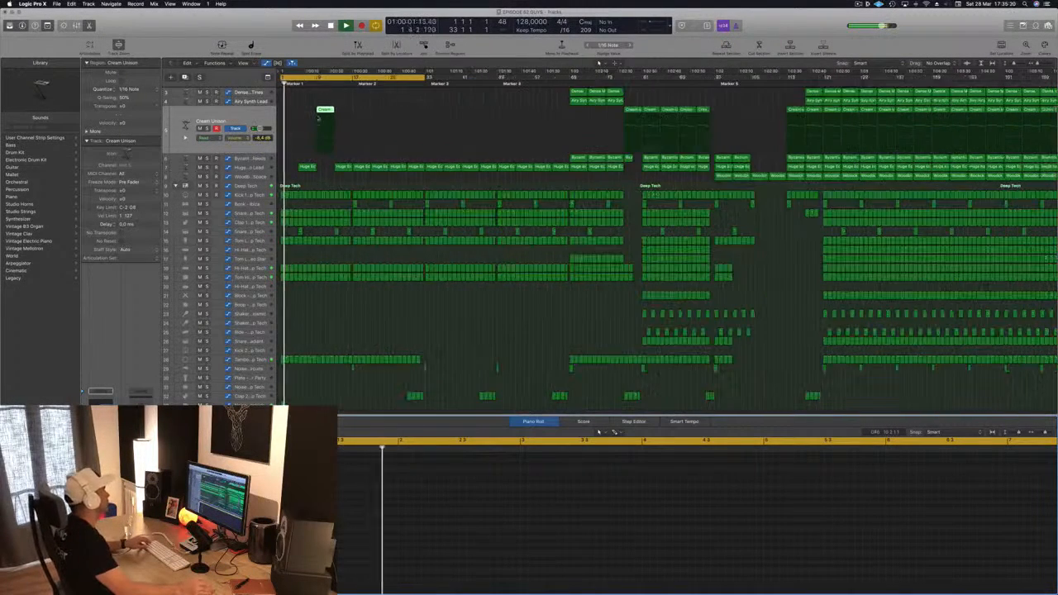
Step: Copy the edited Cream Unison region a few bars later in the intro
drag(325, 109, 362, 115)
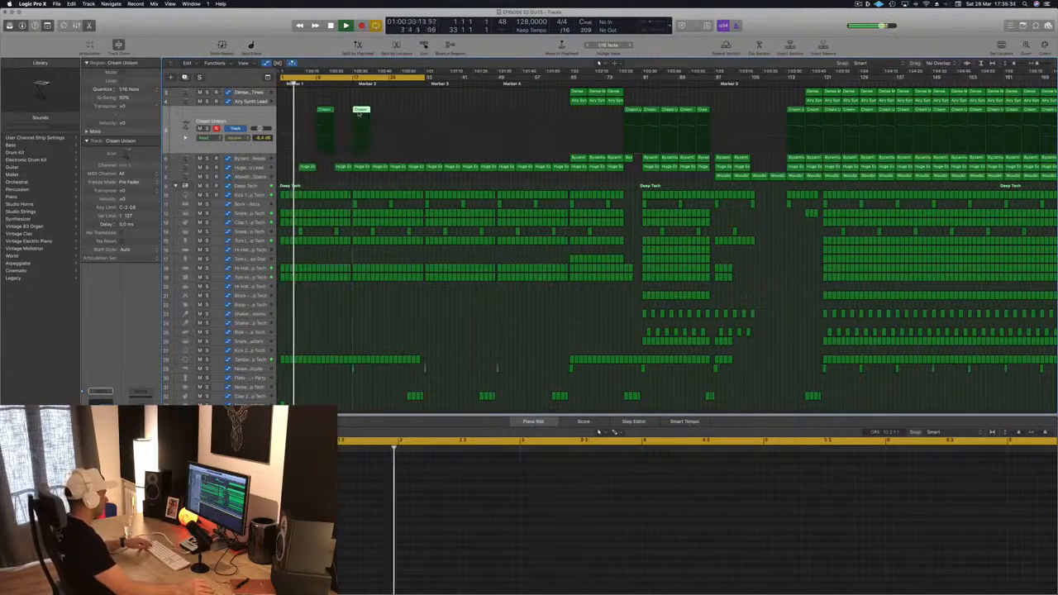
click(320, 320)
scroll(320, 320, down, 3)
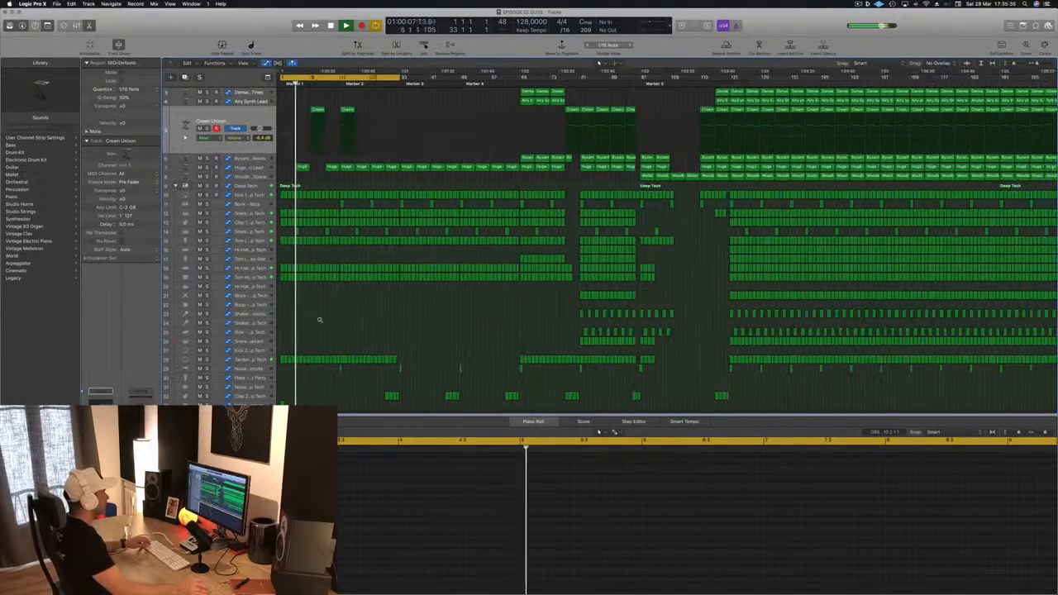
scroll(320, 321, up, 3)
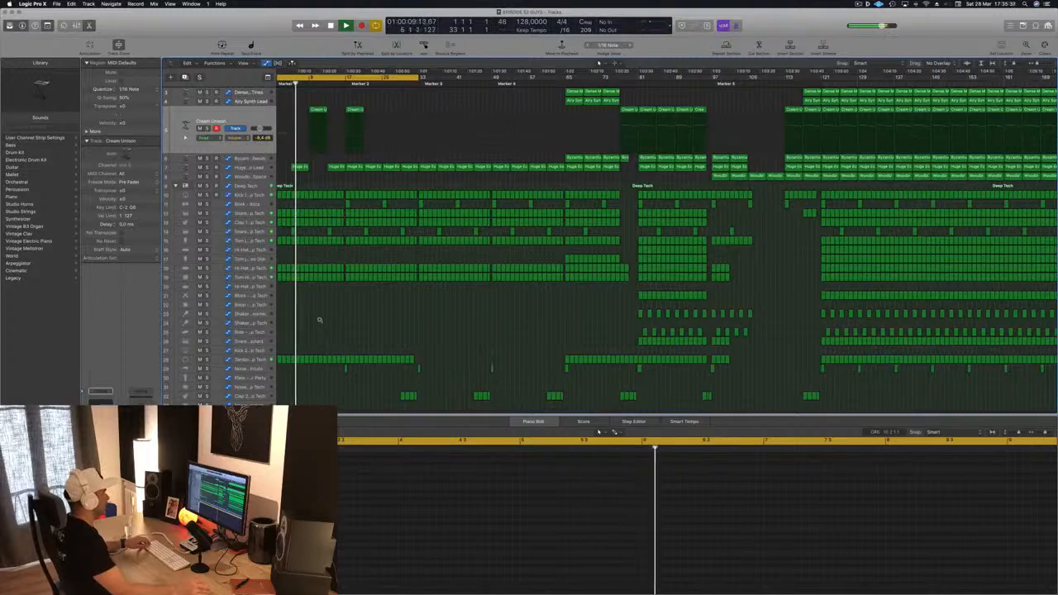
scroll(320, 321, up, 1)
scroll(339, 178, down, 2)
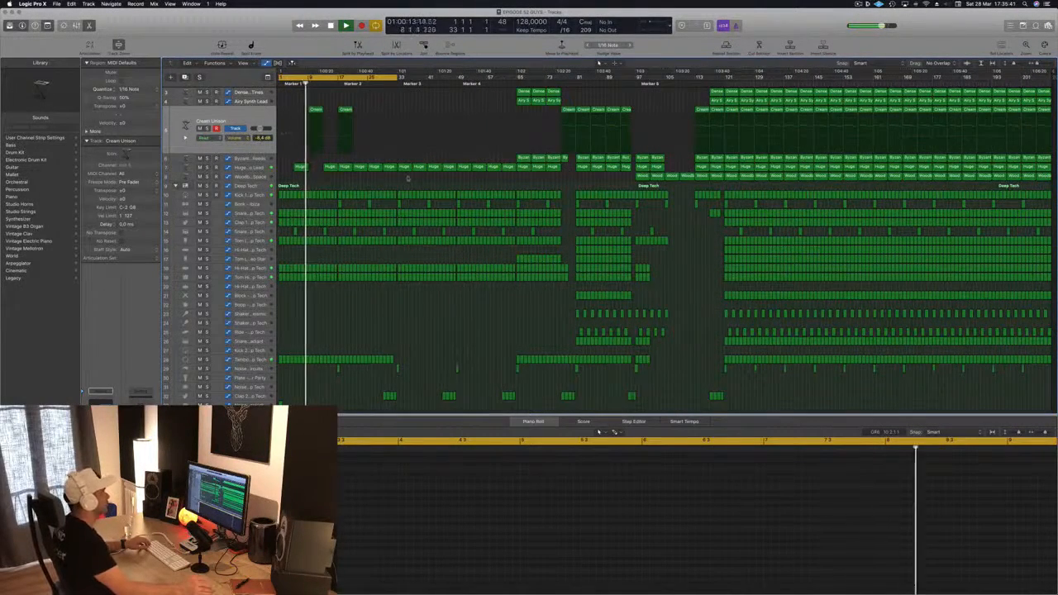
scroll(421, 132, up, 2)
scroll(421, 133, up, 2)
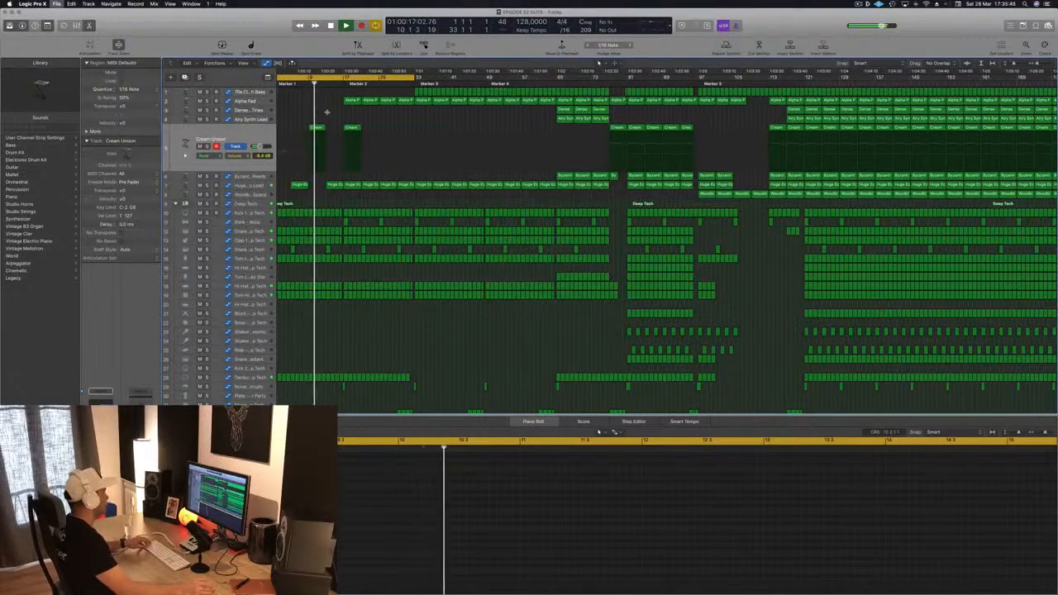
Step: Duplicate the pair of Cream Unison regions so four of them repeat across the intro
drag(367, 141, 315, 124)
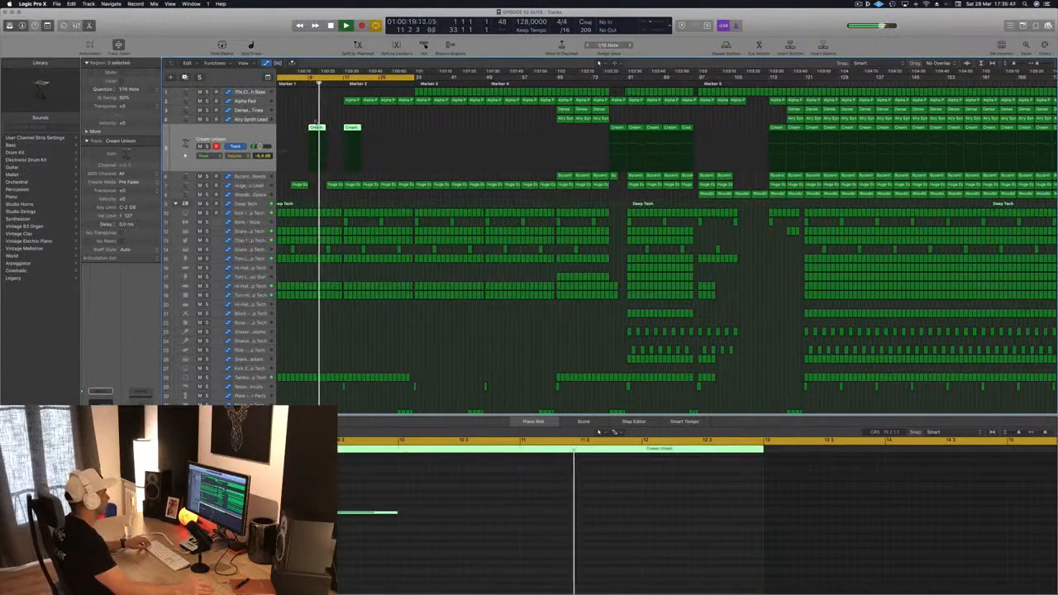
click(341, 114)
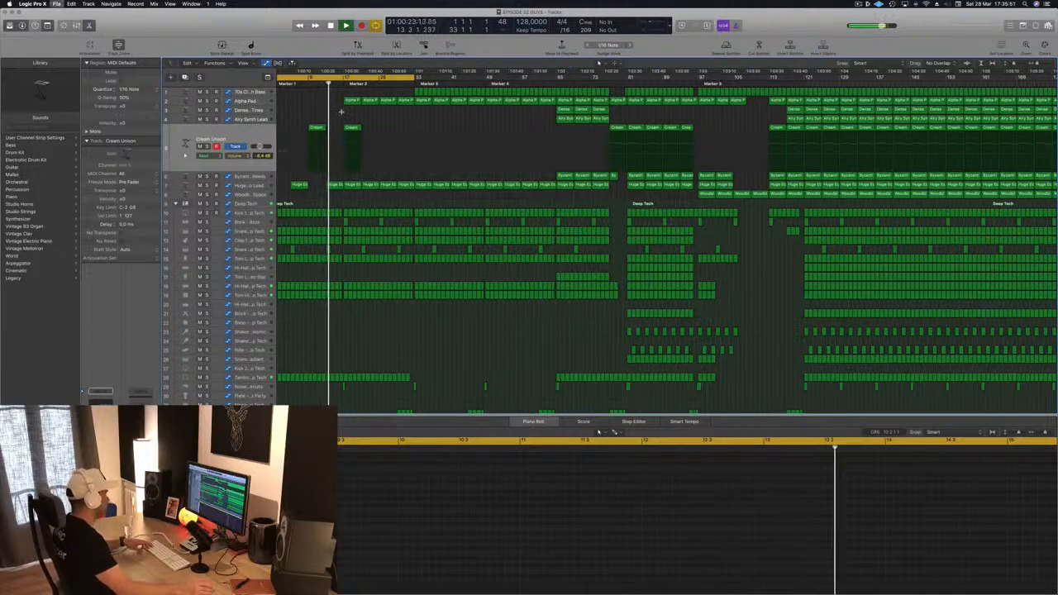
scroll(424, 127, up, 5)
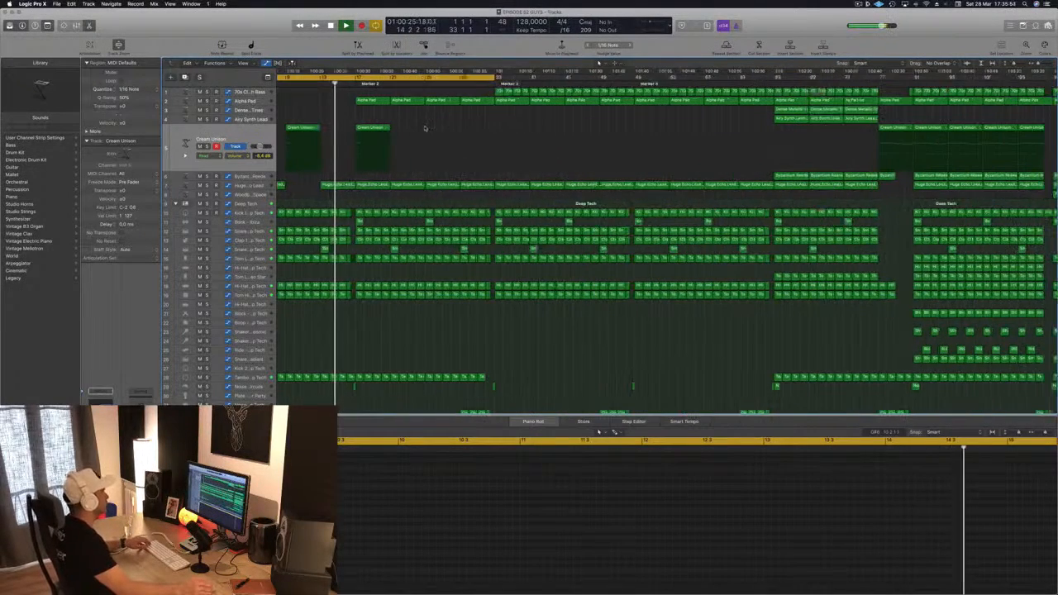
scroll(424, 127, down, 5)
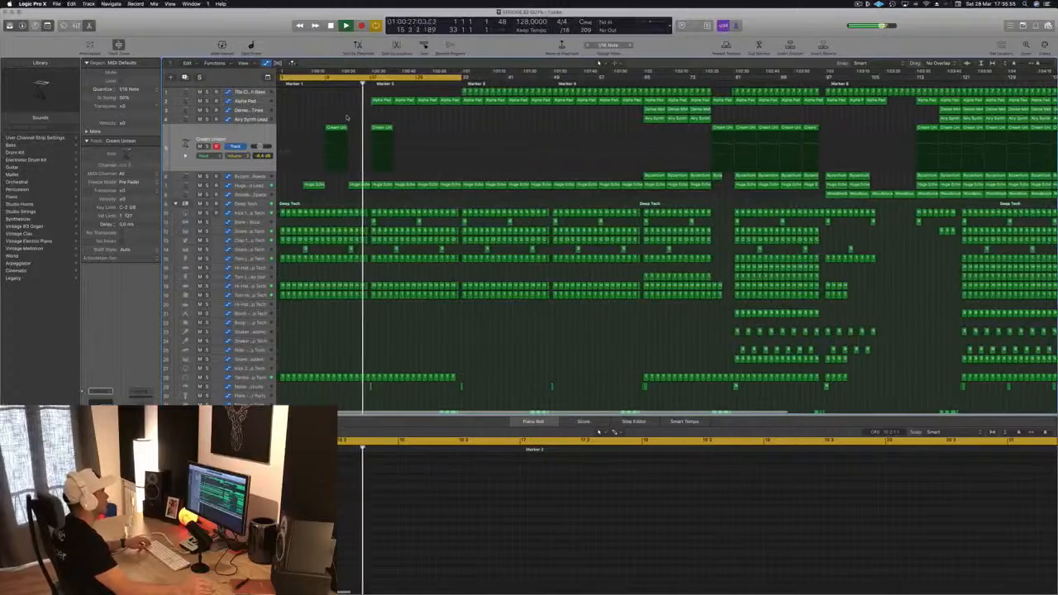
scroll(348, 117, down, 2)
scroll(344, 118, down, 3)
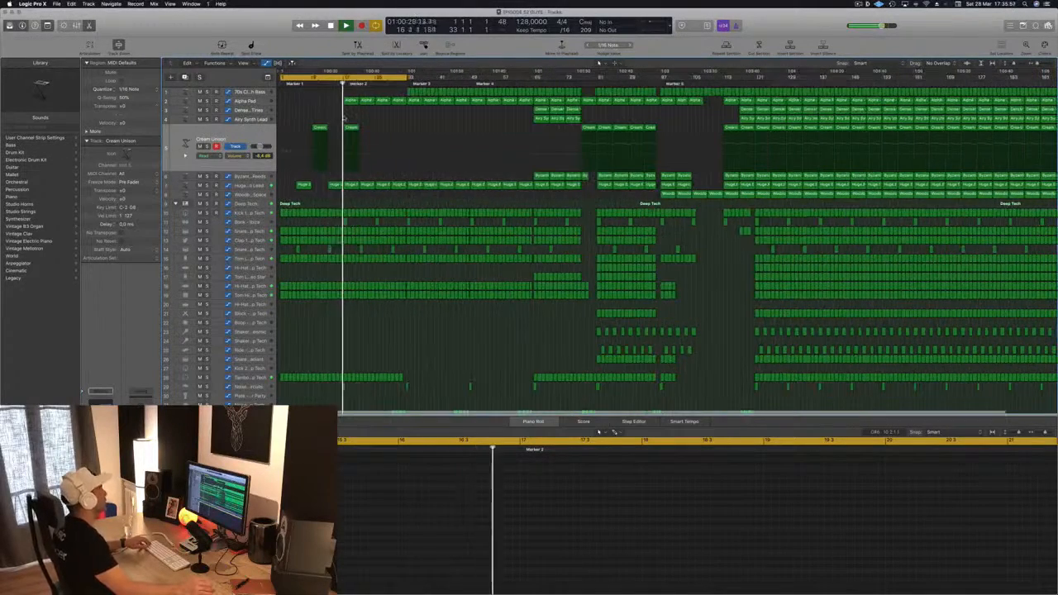
click(314, 100)
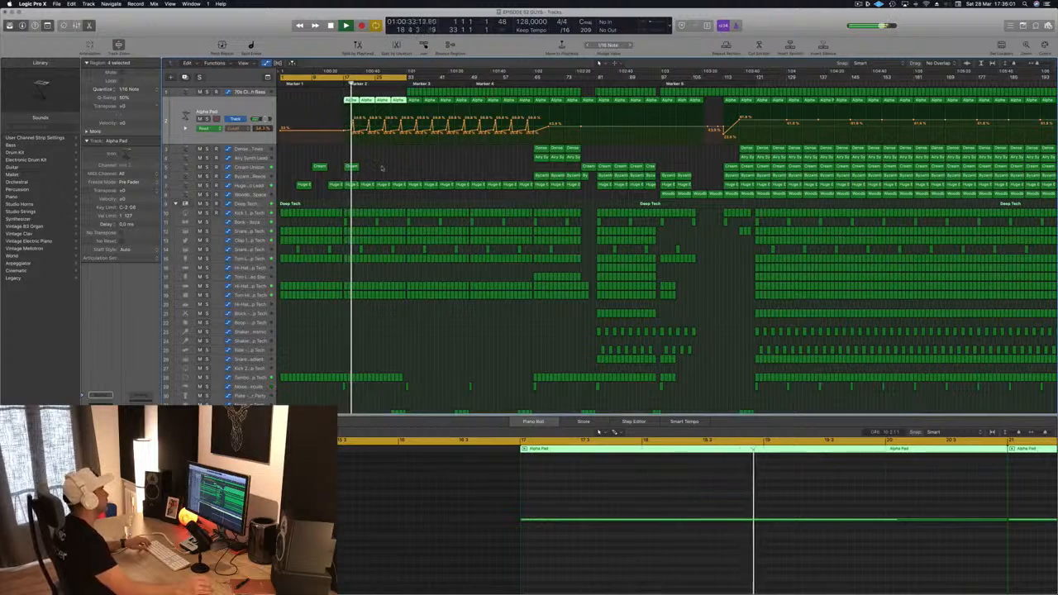
mouse_move(382, 168)
mouse_down()
mouse_move(318, 167)
mouse_move(383, 172)
mouse_up()
click(461, 162)
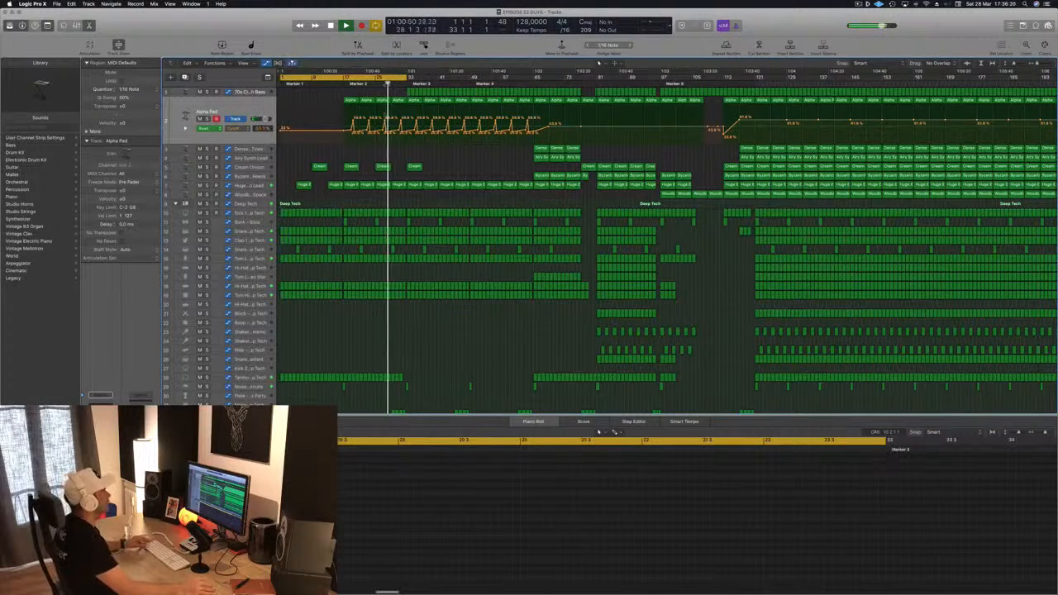
Step: Move the Tambourine region from the start of the track to the bars just before Marker 3
scroll(417, 351, down, 2)
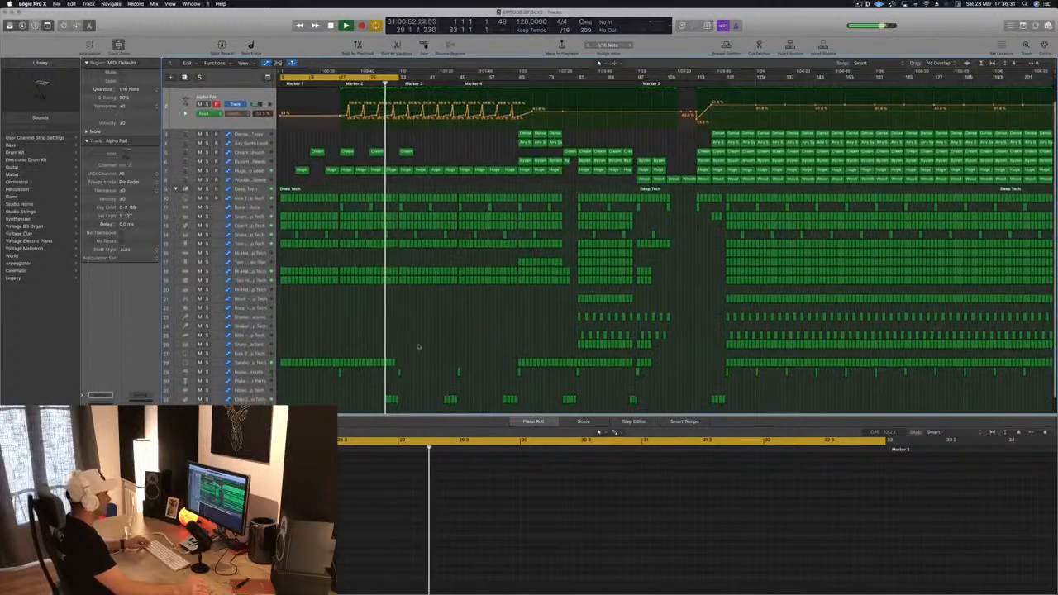
click(390, 362)
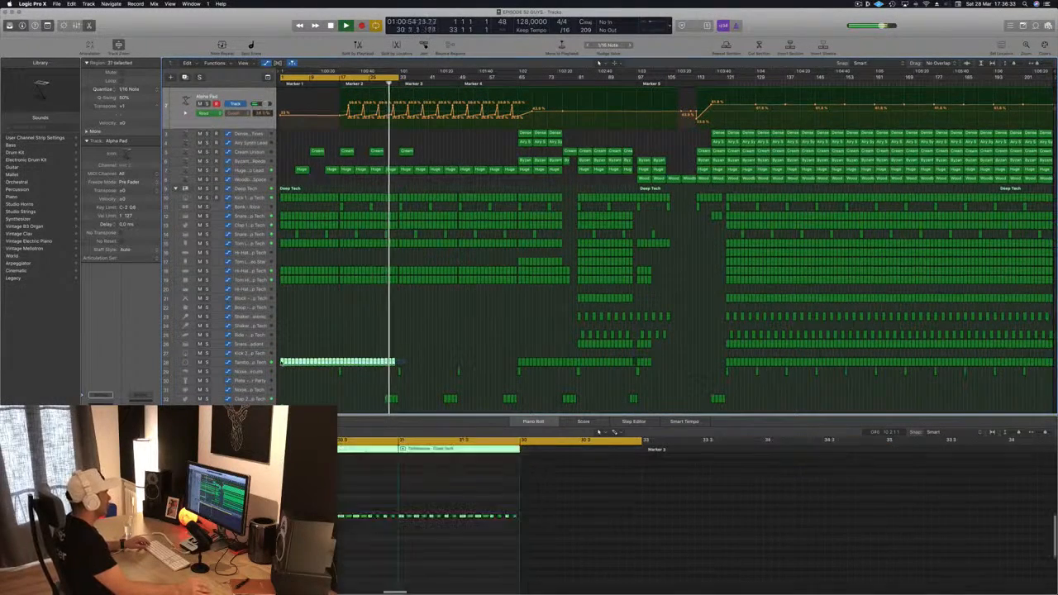
drag(282, 363, 401, 361)
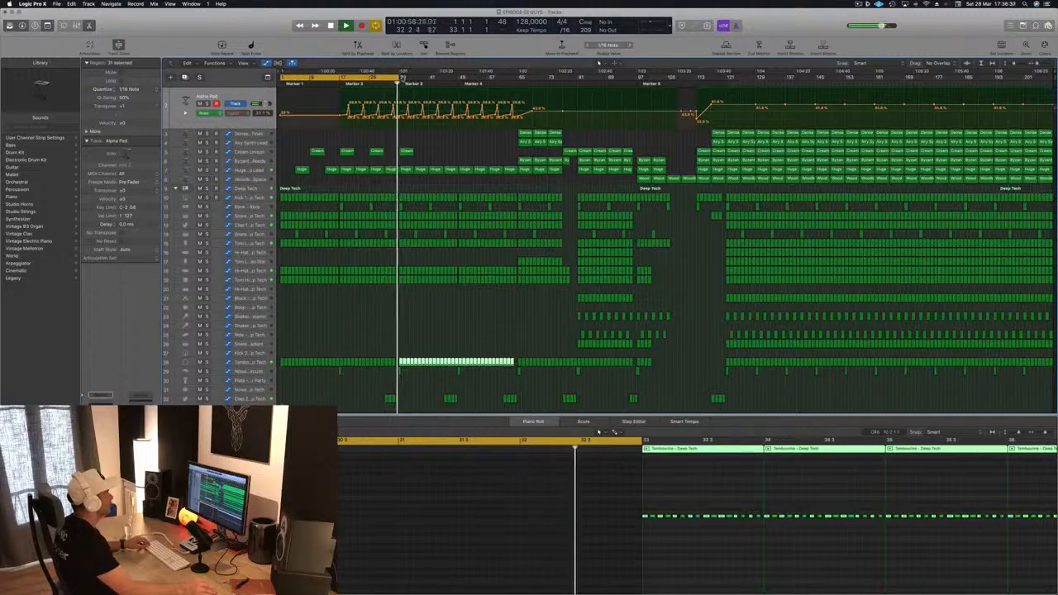
drag(398, 78, 443, 105)
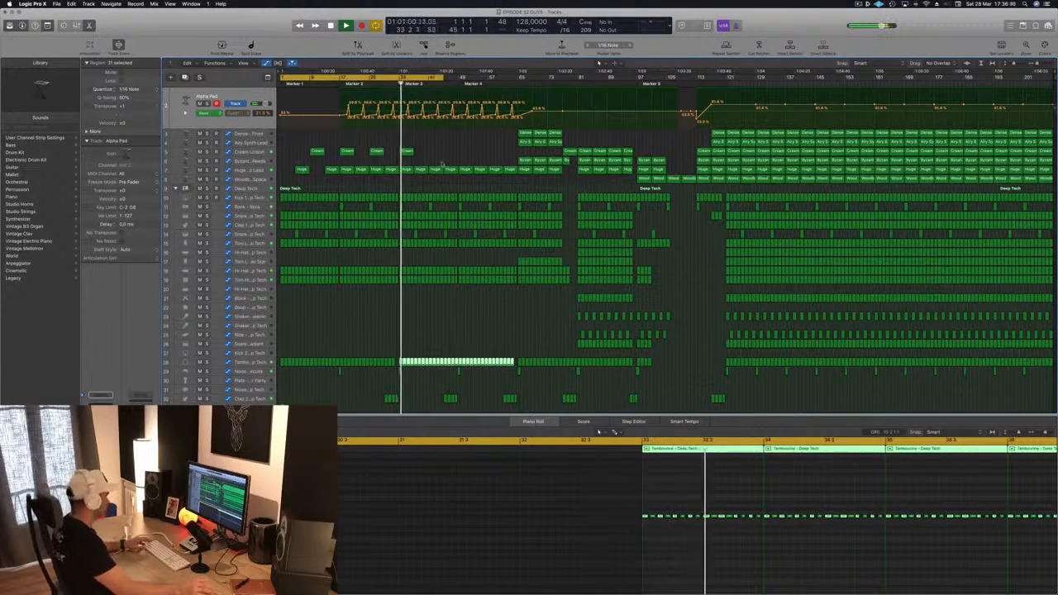
Step: Open the 70s Classic Synth Bass track's Compressor and lower its threshold to -24.5 dB
scroll(442, 146, up, 1)
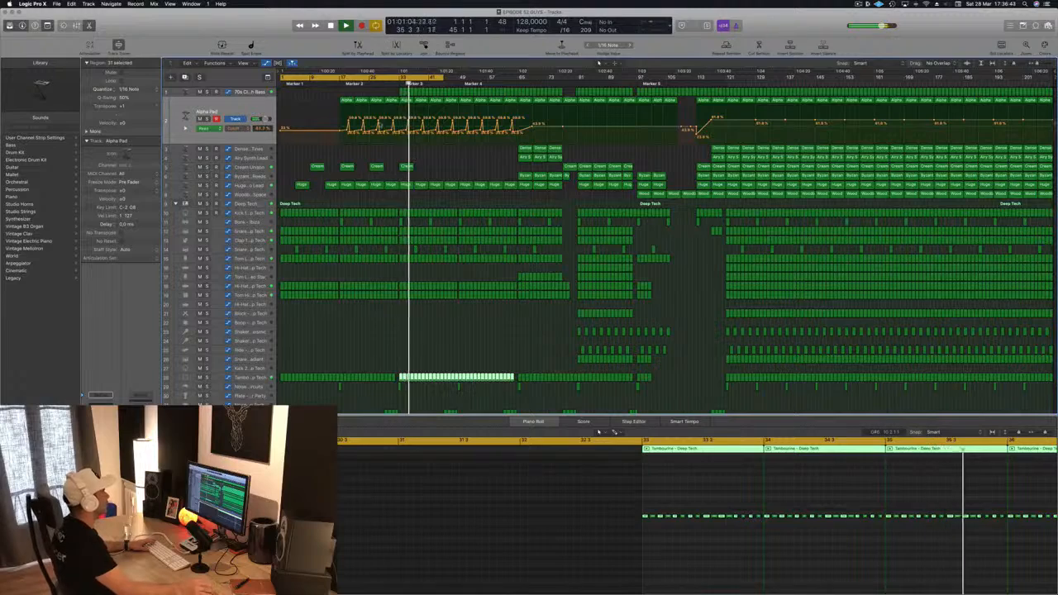
click(248, 186)
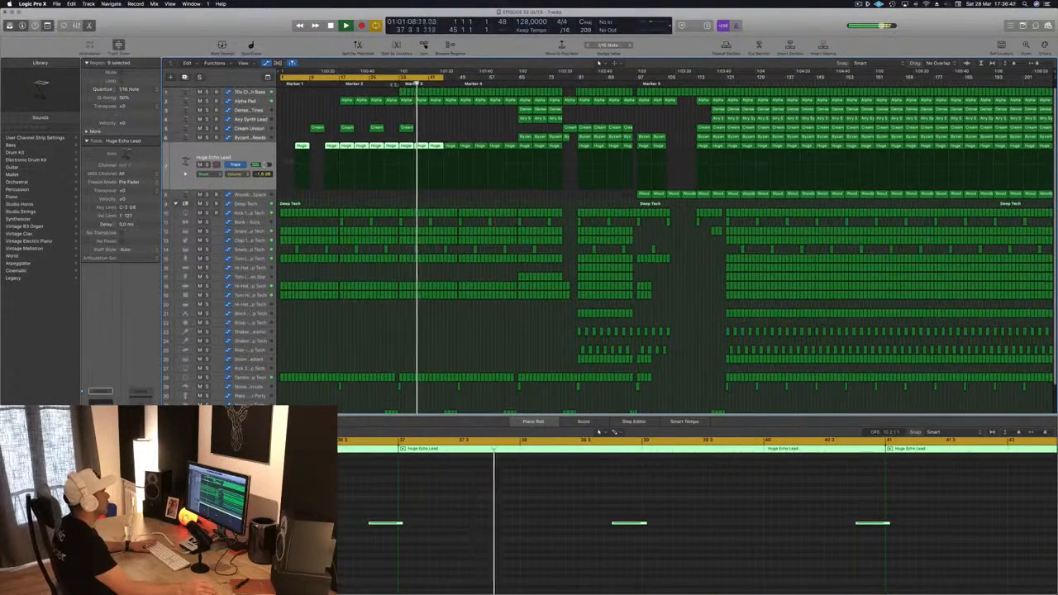
click(393, 82)
click(245, 93)
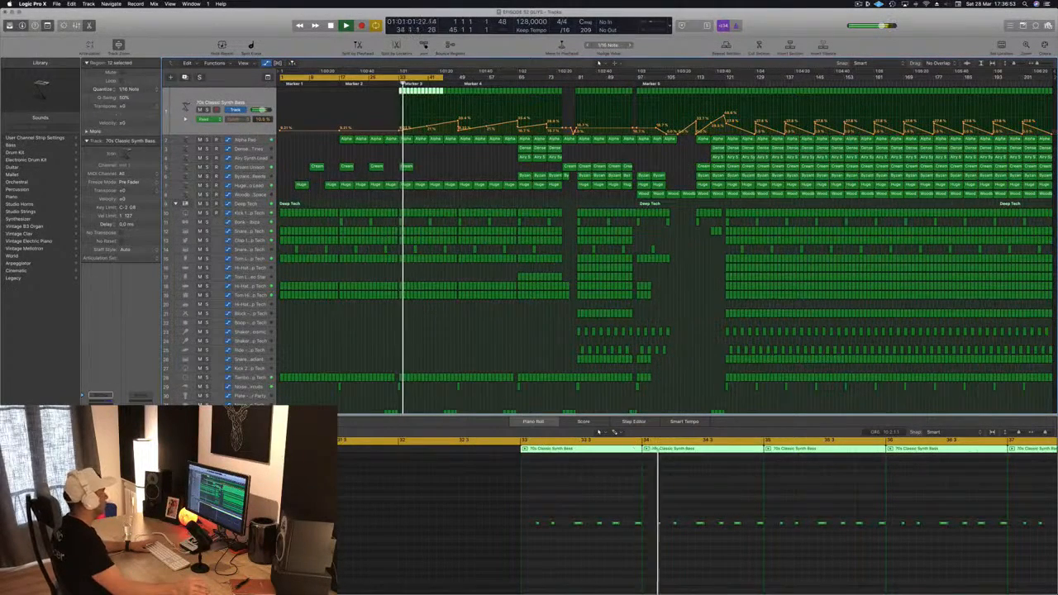
click(101, 440)
drag(226, 30, 464, 92)
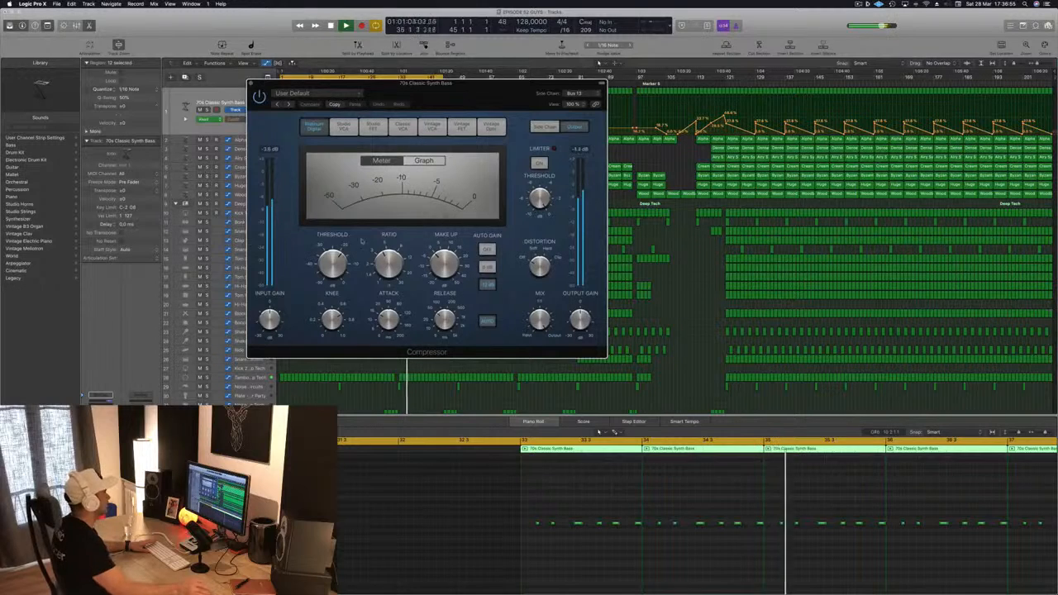
drag(340, 268, 339, 275)
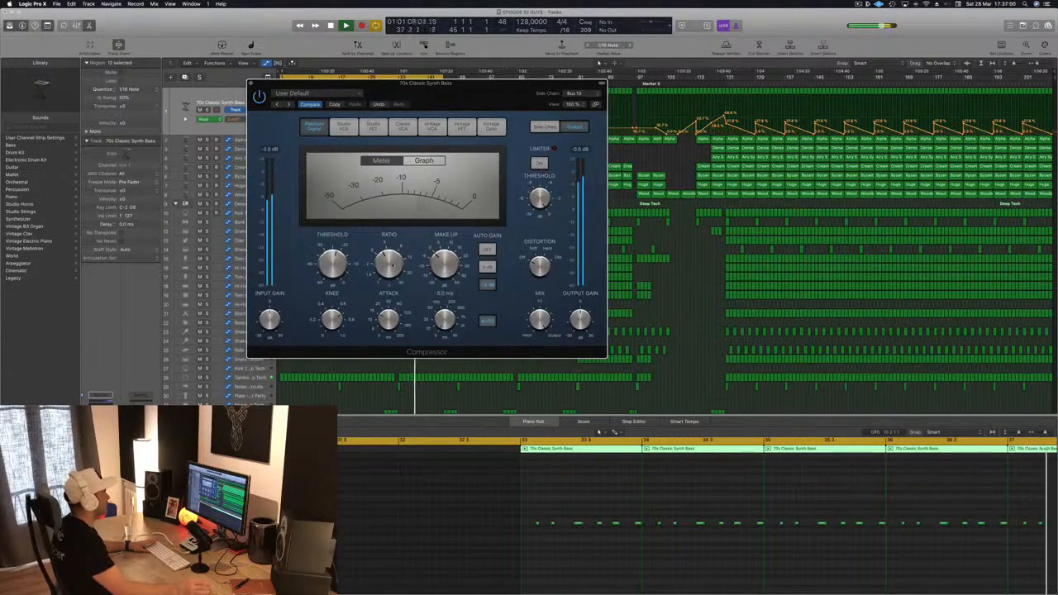
drag(333, 265, 333, 271)
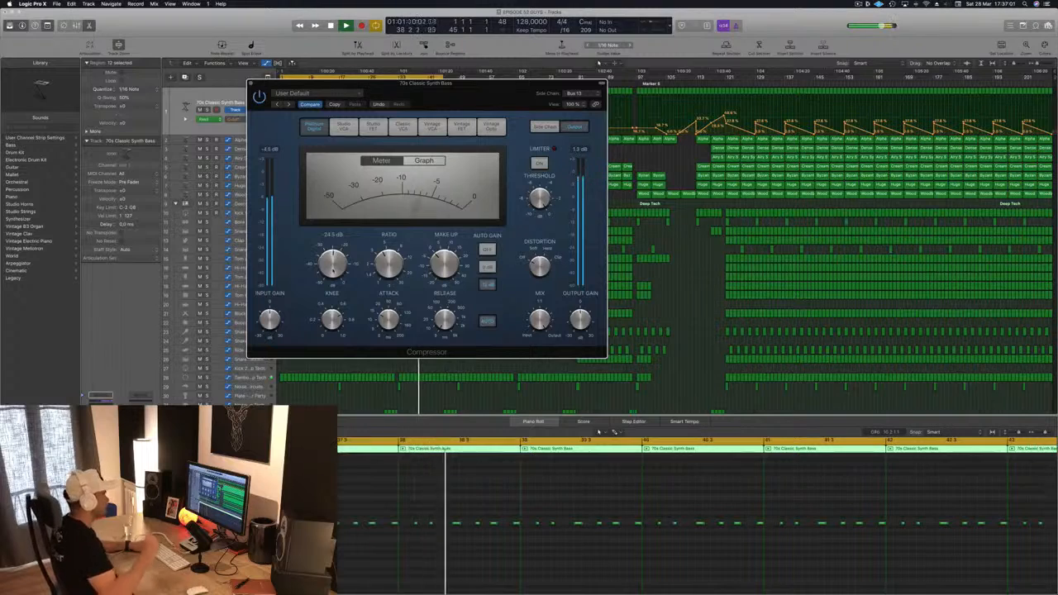
Step: Play back the arrangement with a cycle range set over the bars after the intro
key(space)
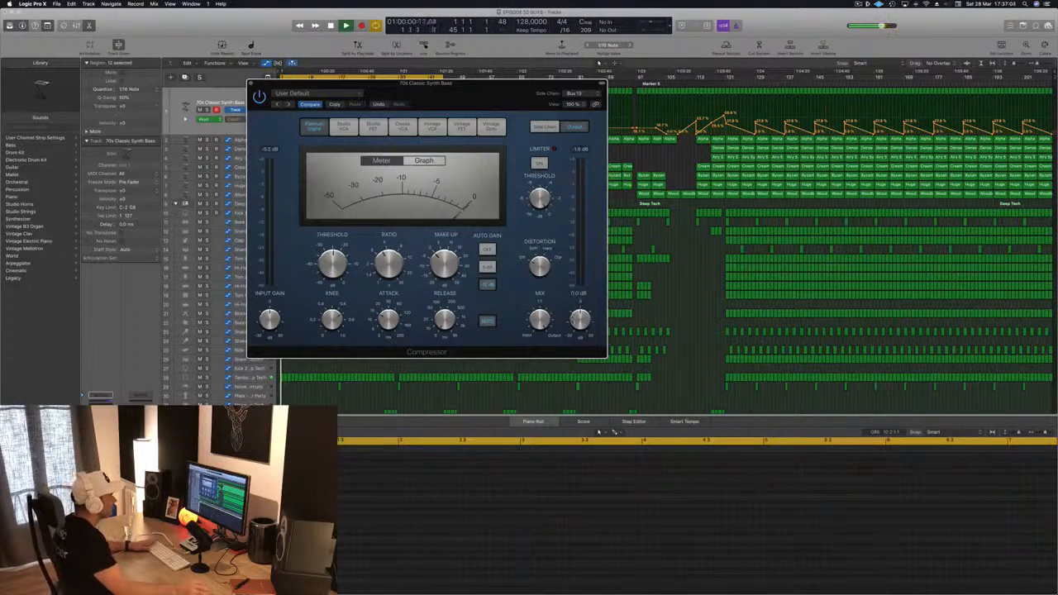
drag(426, 82, 633, 77)
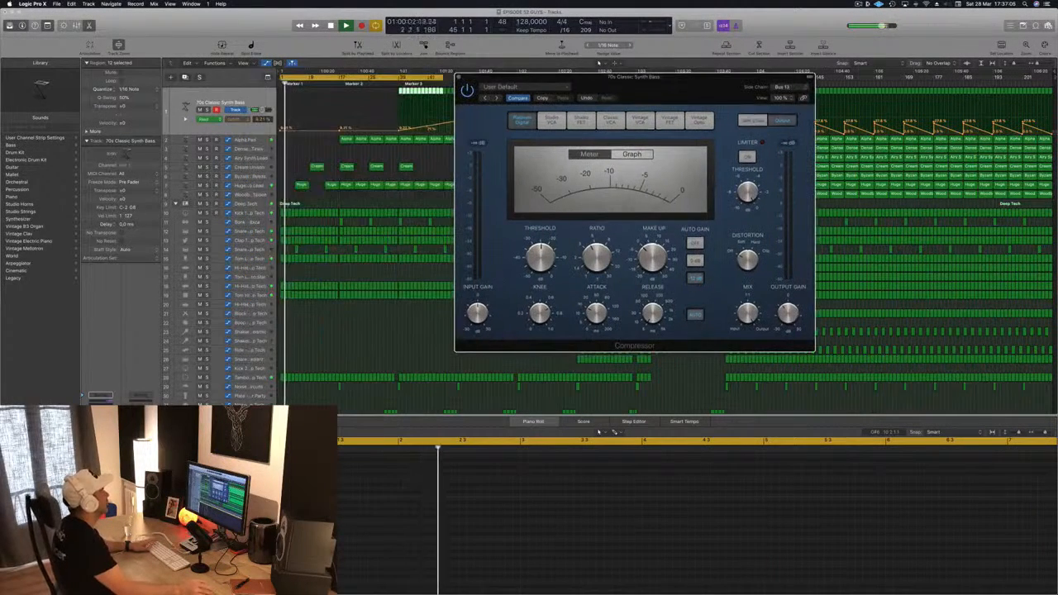
drag(589, 85, 864, 103)
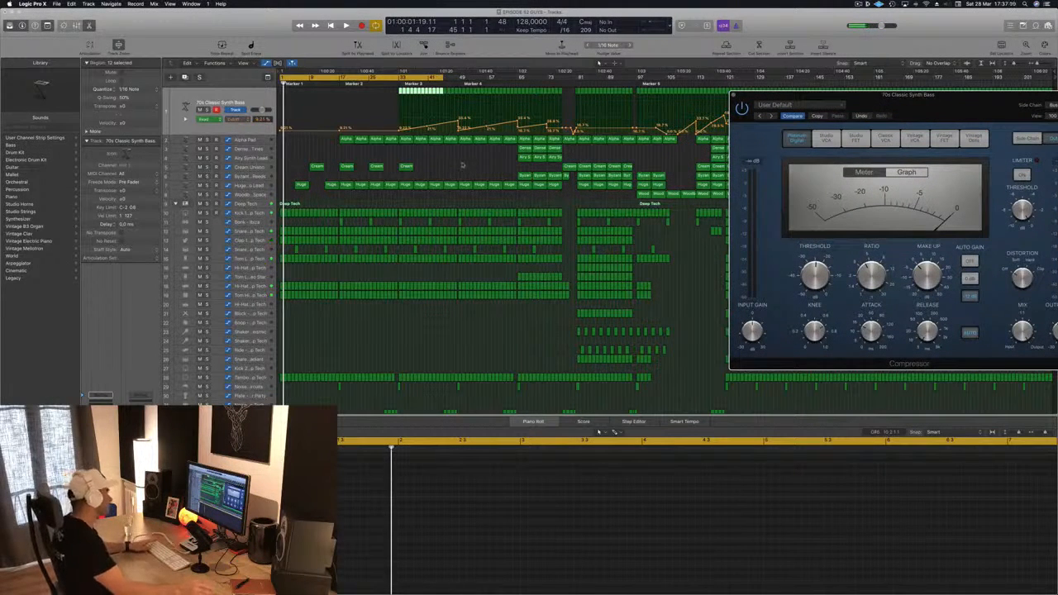
click(461, 166)
key(space)
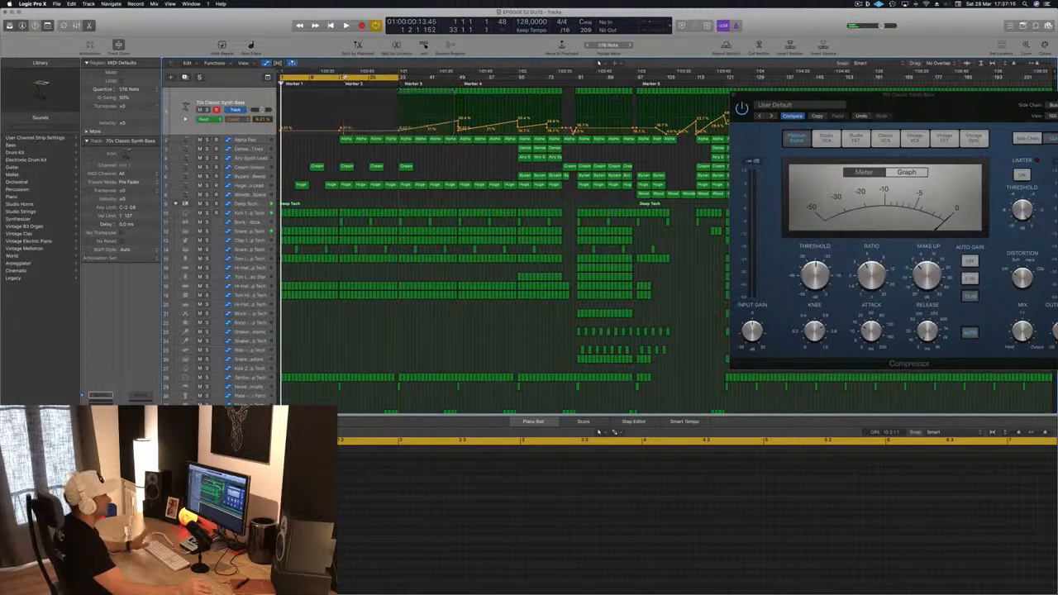
scroll(345, 77, right, 1)
drag(345, 77, 461, 76)
key(space)
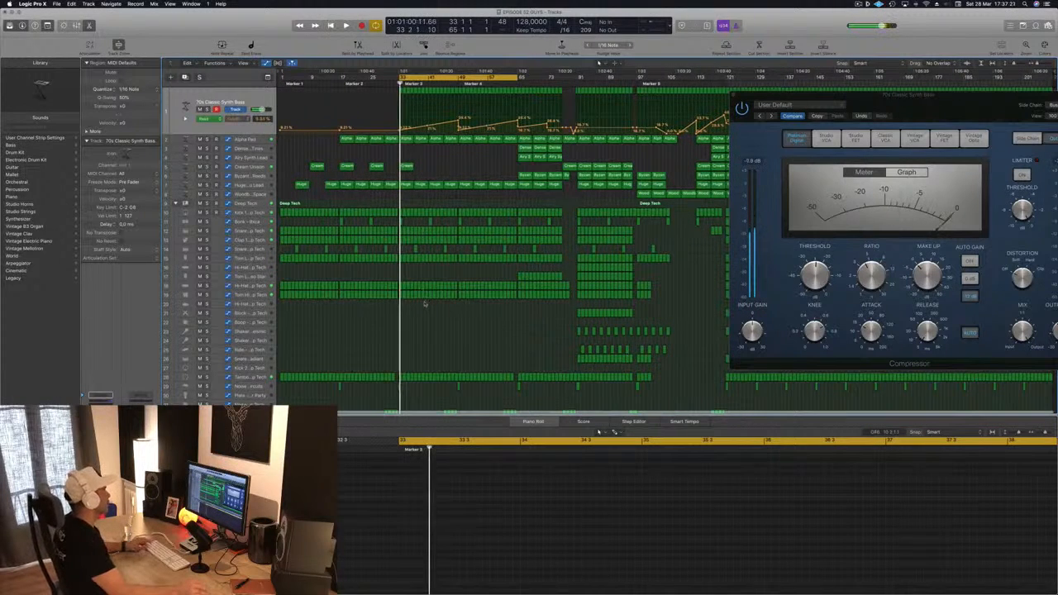
key(super+Right)
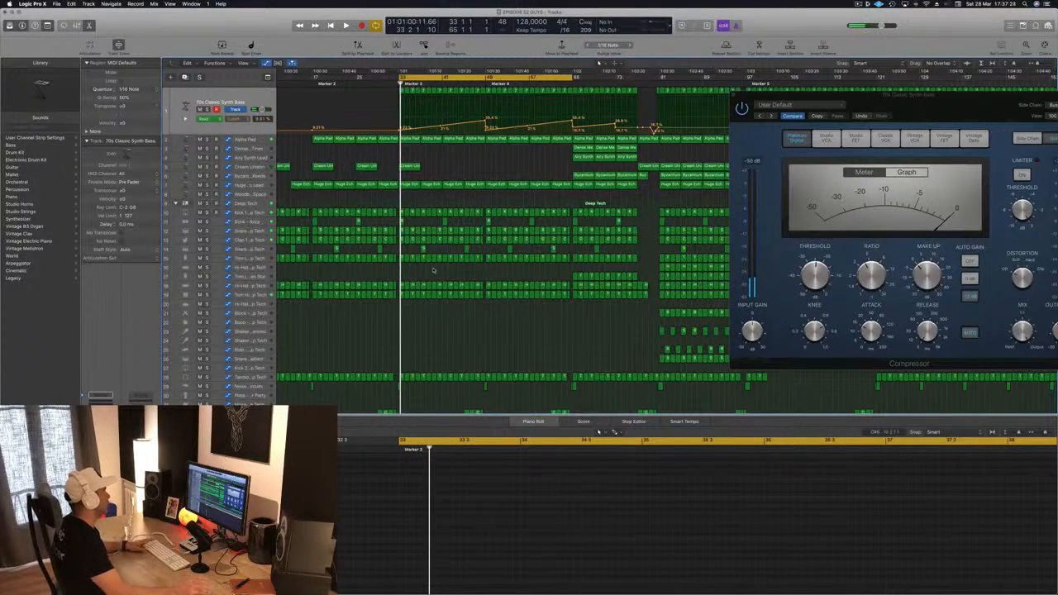
Step: Delete the selected Tambourine regions at the start of Marker 3
scroll(402, 339, down, 1)
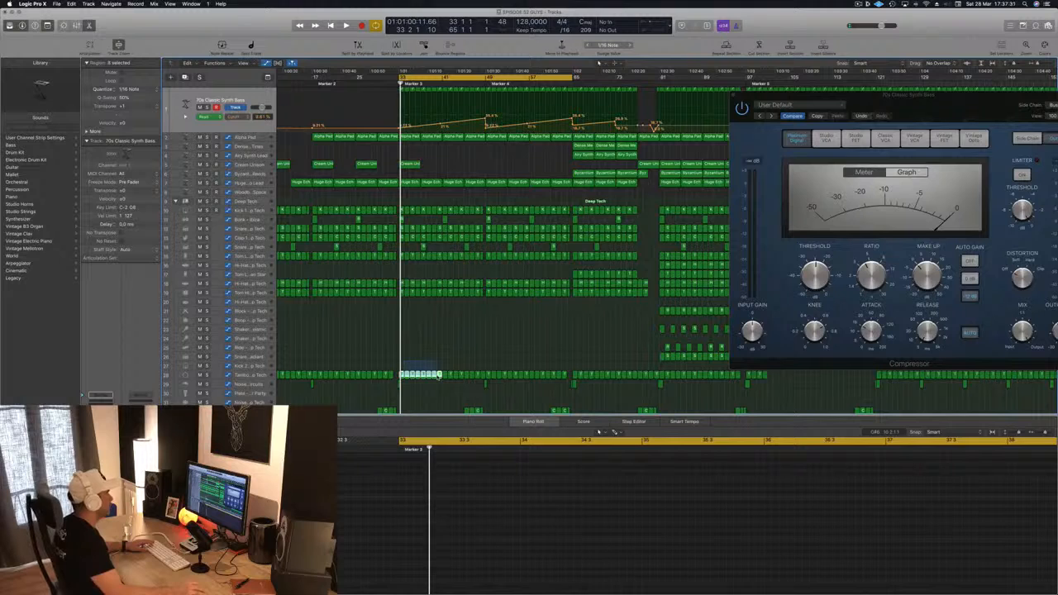
key(BackSpace)
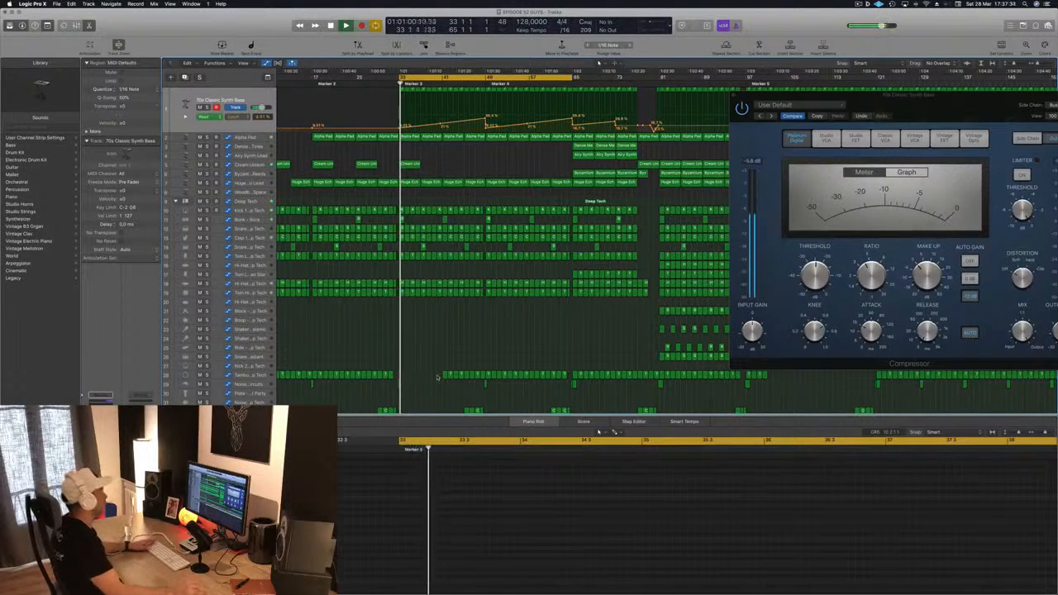
key(super+Right)
key(super+Right)
key(super+Right)
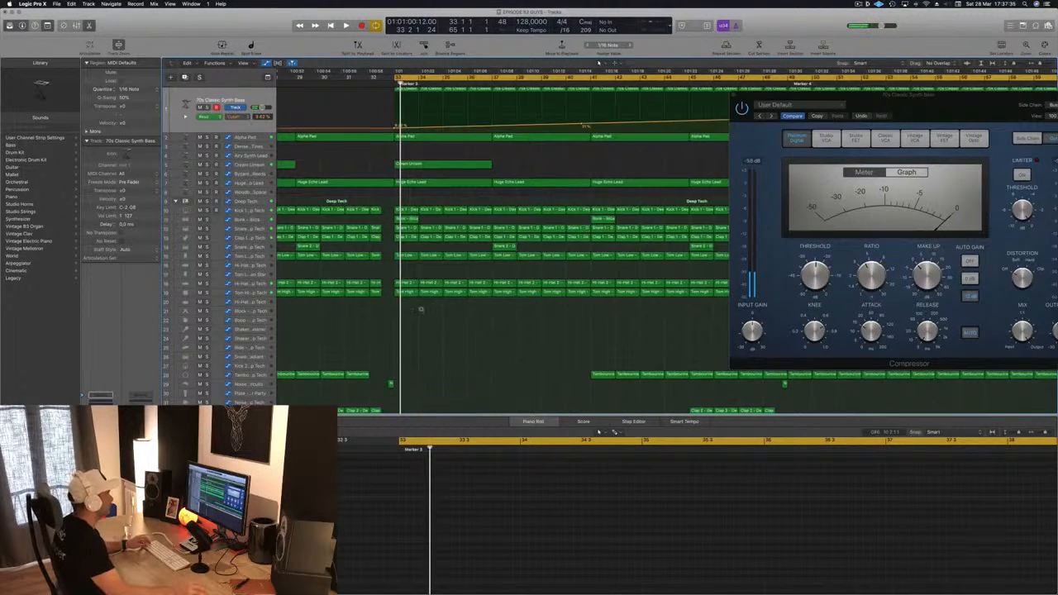
Step: Delete the Snare, Clap and Tom regions in the first bars after Marker 3
key(super+Left)
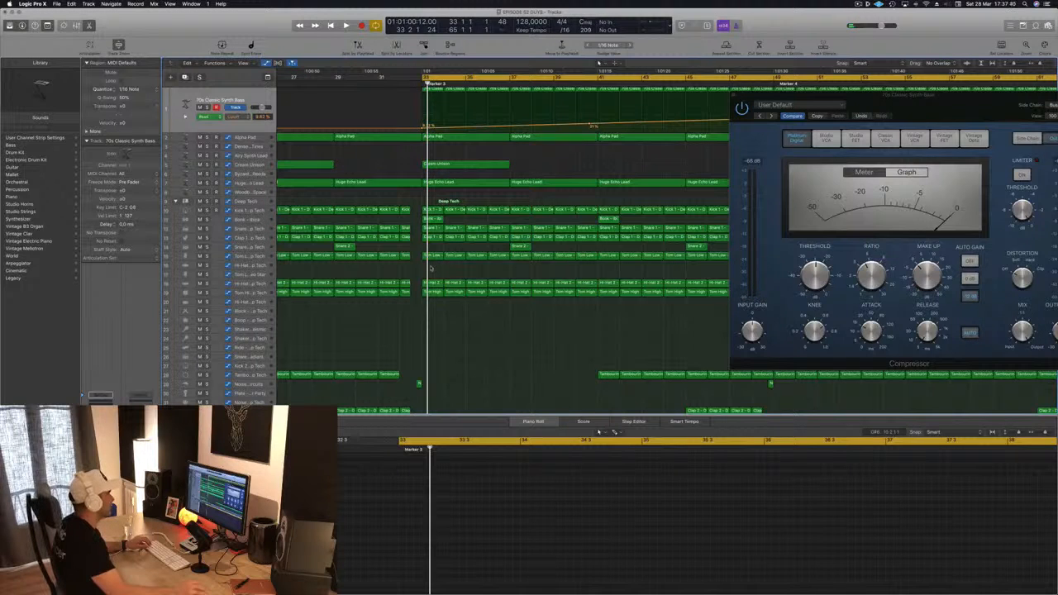
drag(566, 267, 597, 225)
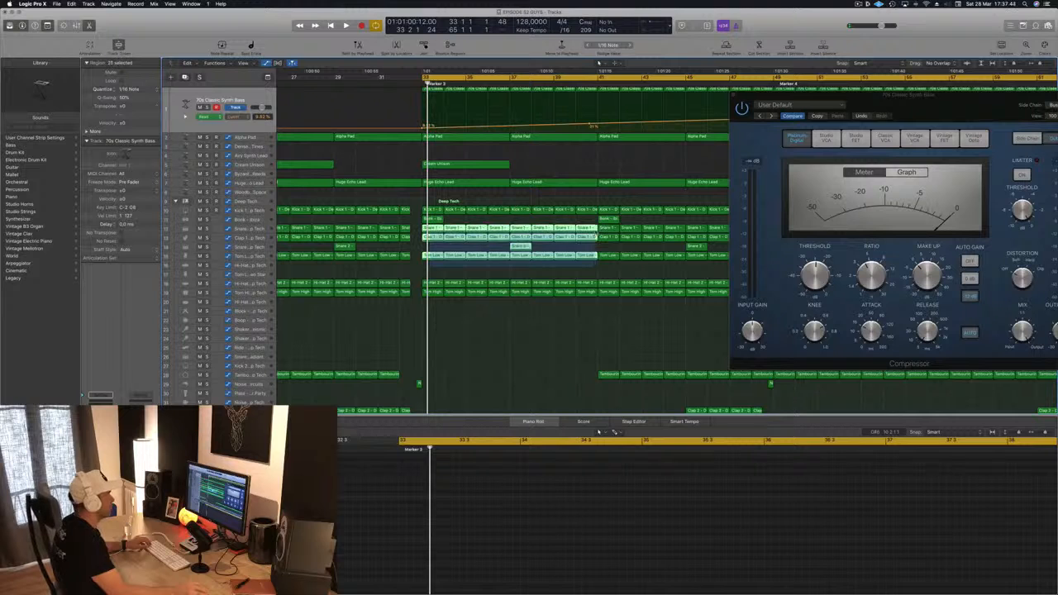
key(Delete)
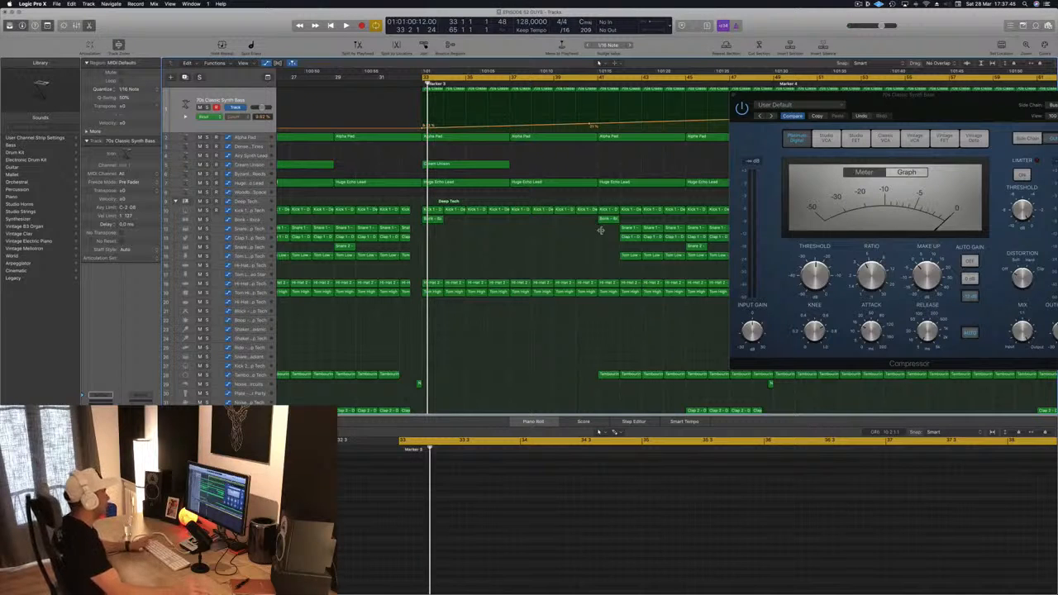
Step: Start playback and delete the Clap, Snare, Tom and Hi-Hat regions at the very start of Marker 3
key(space)
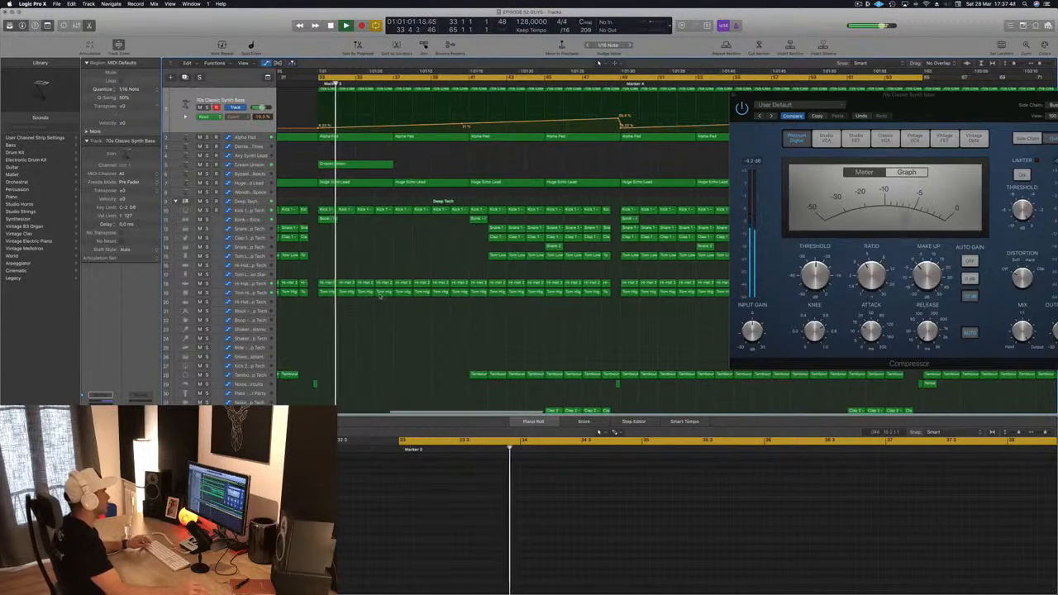
drag(326, 239, 463, 282)
key(Delete)
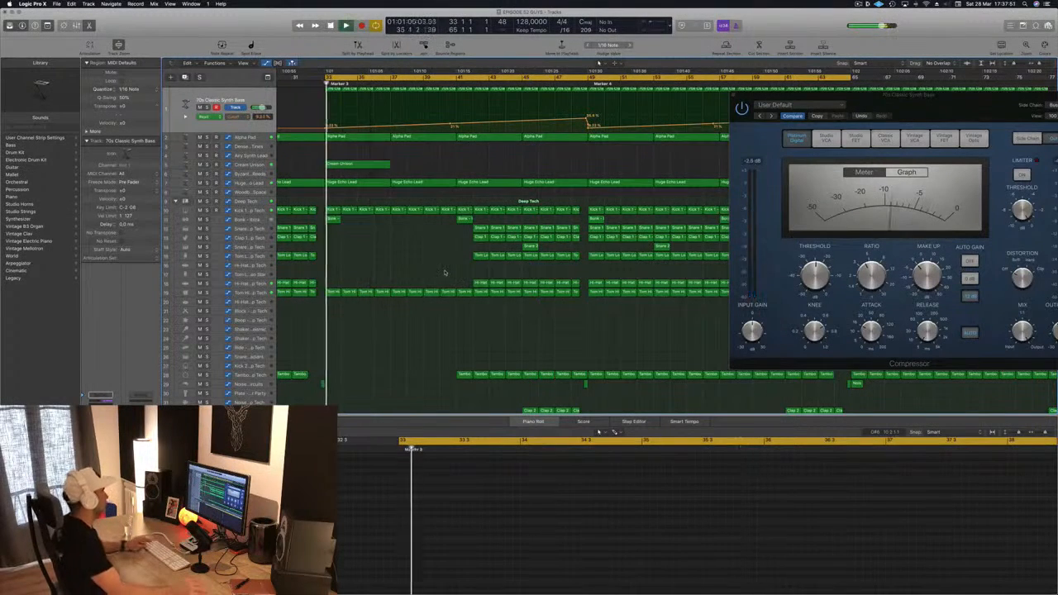
Step: Delete the Tom High regions in the opening bars of Marker 3
scroll(372, 285, down, 3)
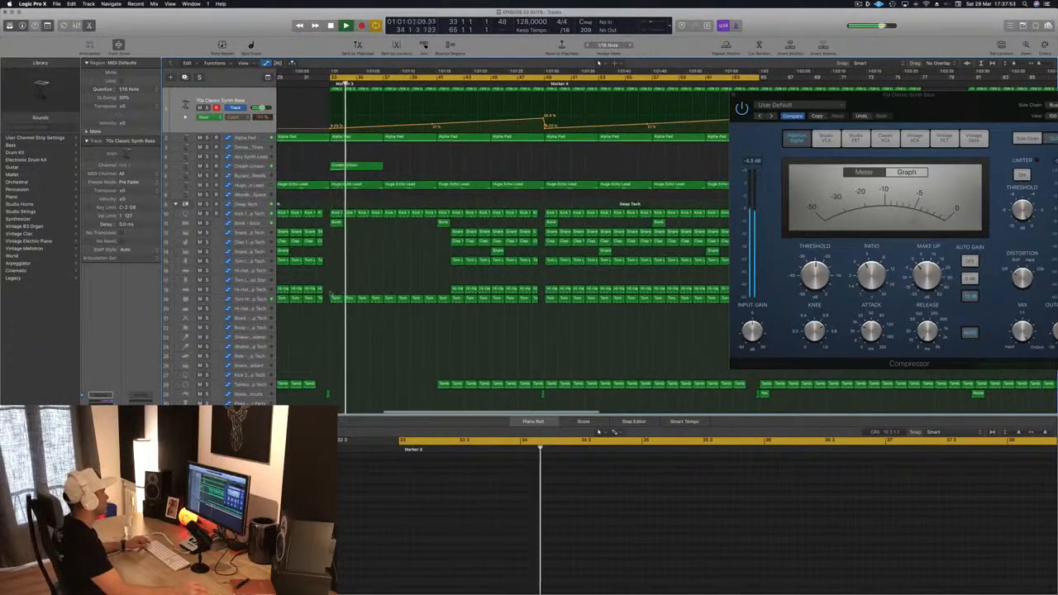
drag(329, 297, 439, 306)
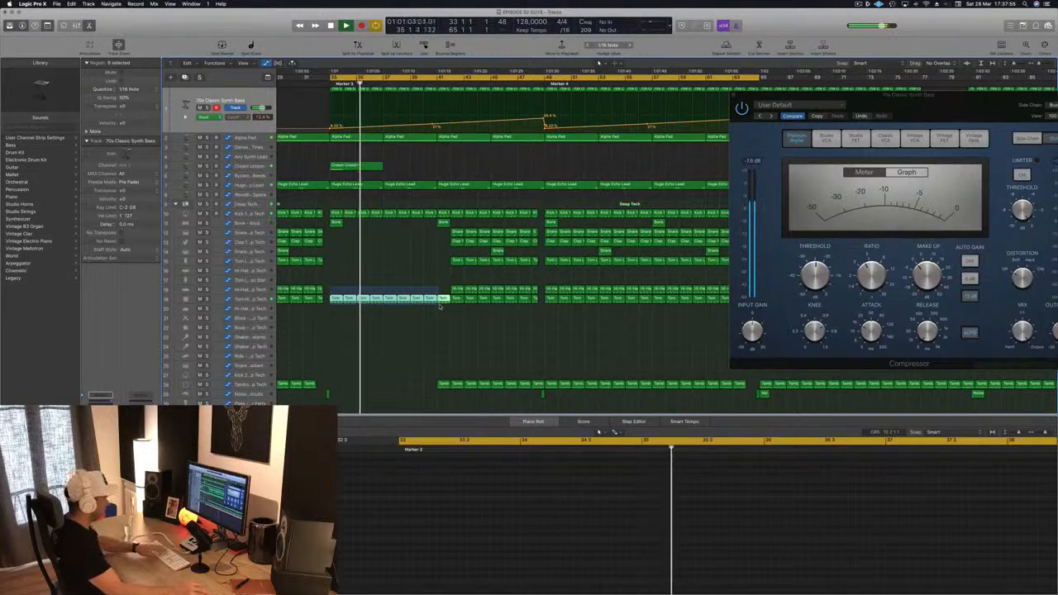
key(Delete)
Step: Delete a Huge Echo Lead region just after Marker 3 and undo the deletion
scroll(387, 288, down, 2)
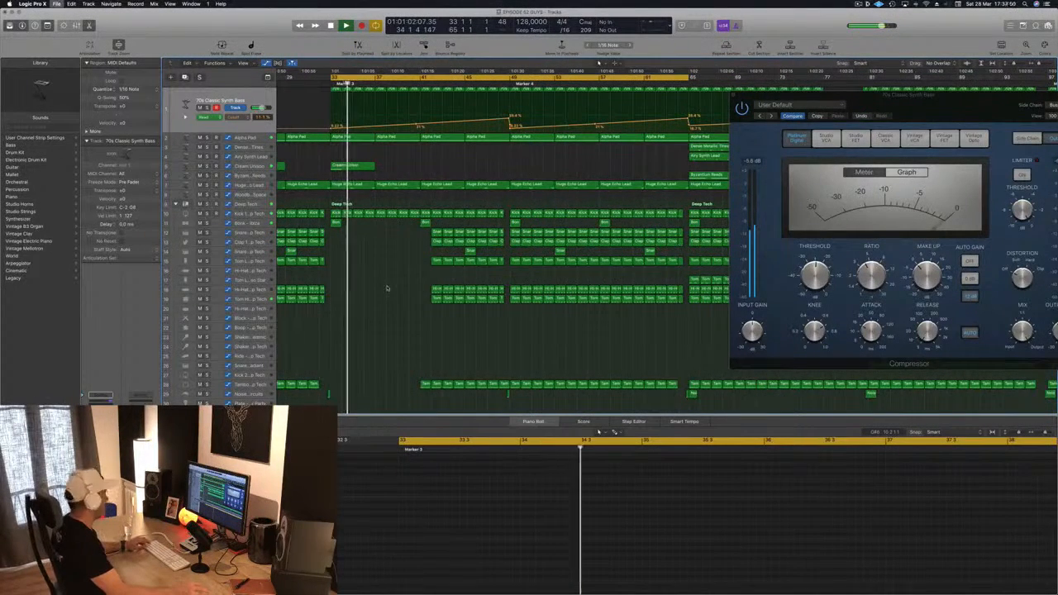
scroll(395, 280, down, 2)
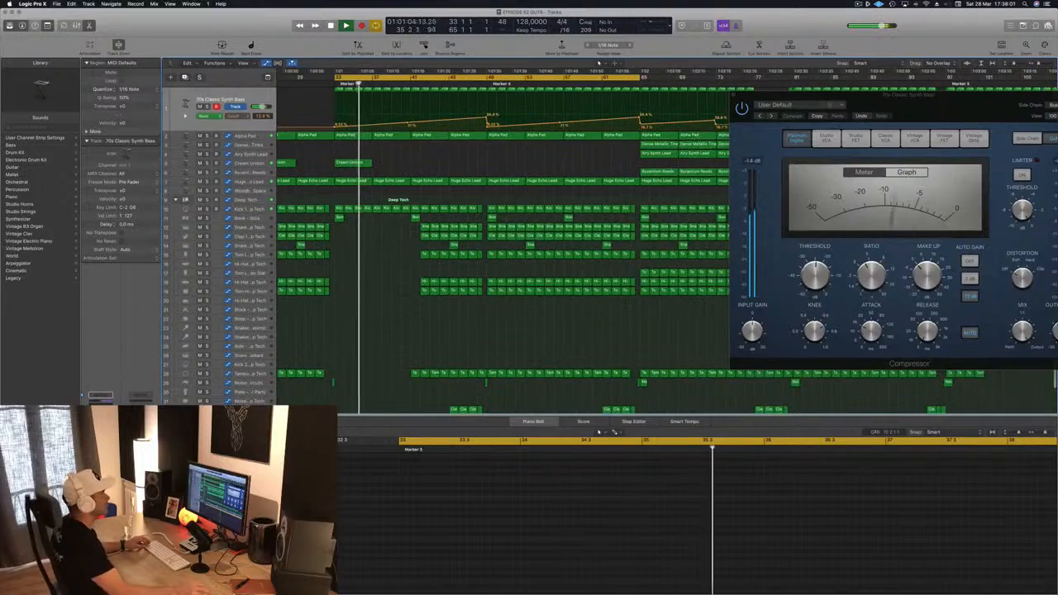
drag(740, 98, 653, 104)
click(647, 100)
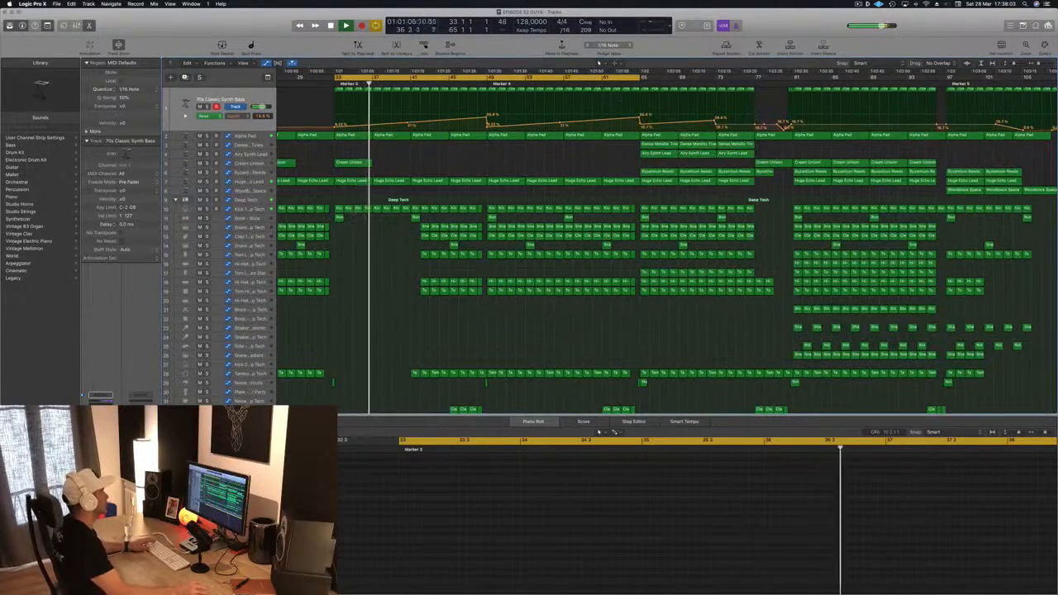
scroll(392, 172, down, 4)
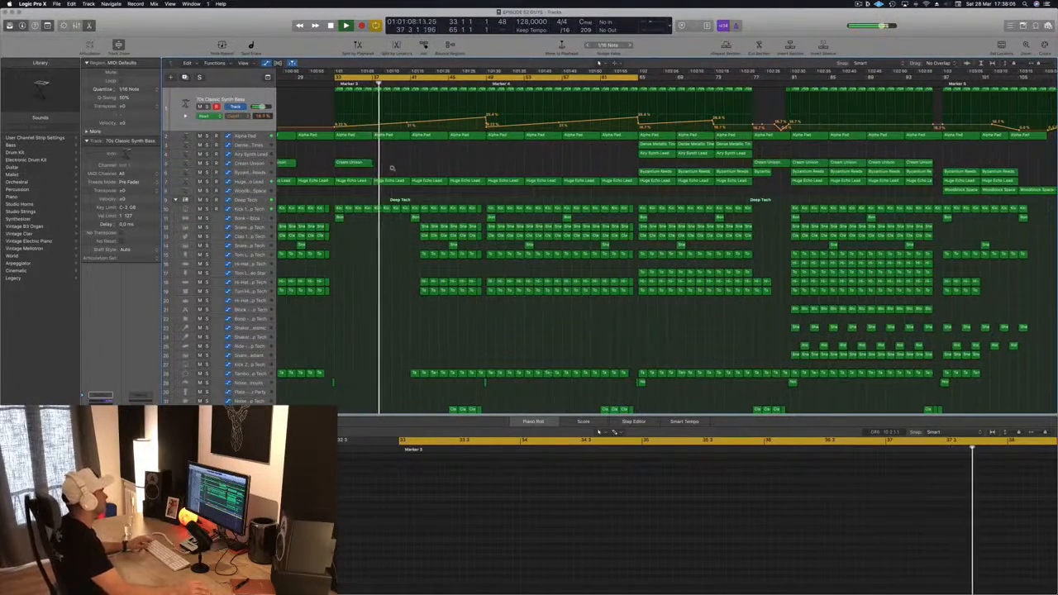
click(386, 180)
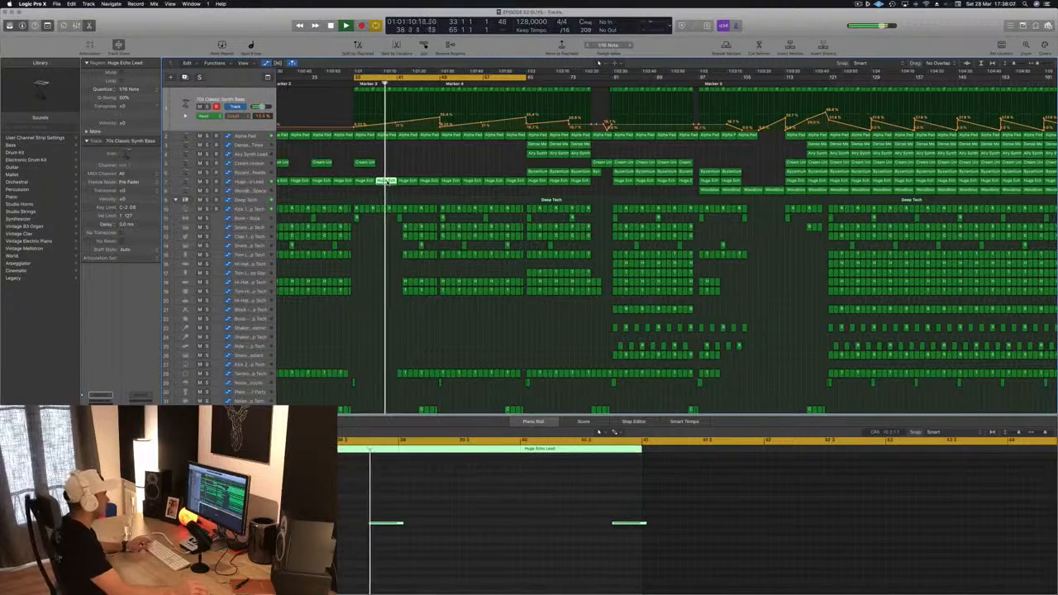
key(Delete)
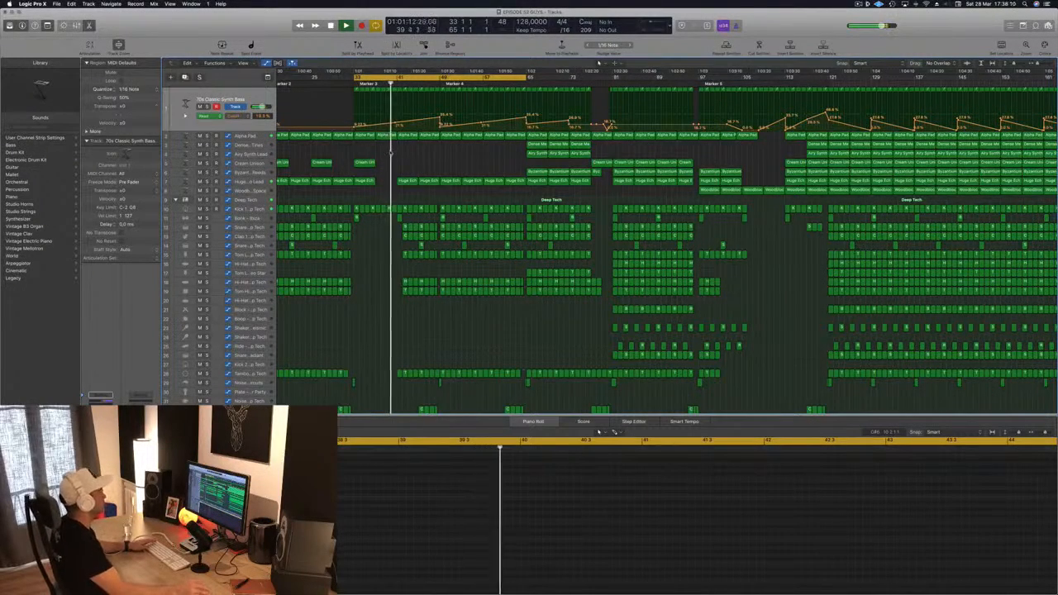
key(super+z)
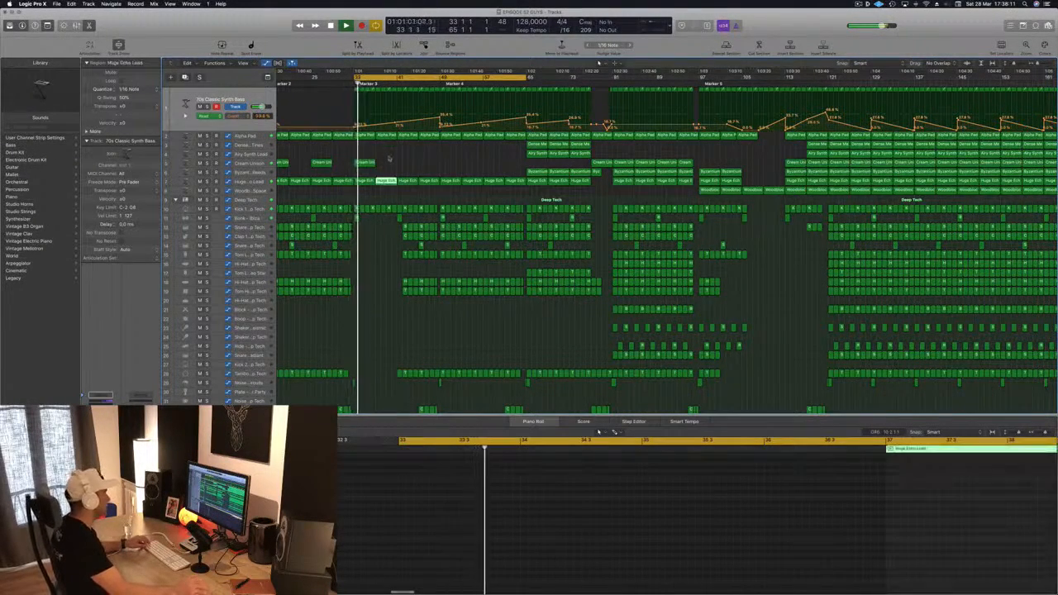
Step: Solo the Kick 1 track and play back the section from Marker 3
scroll(389, 161, right, 3)
scroll(403, 151, left, 3)
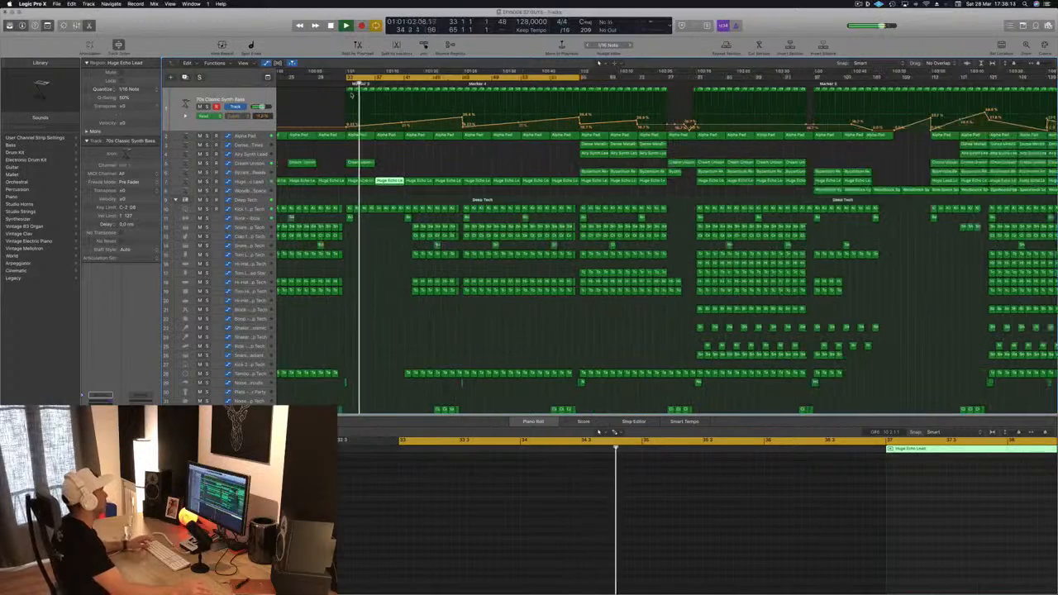
click(257, 100)
key(space)
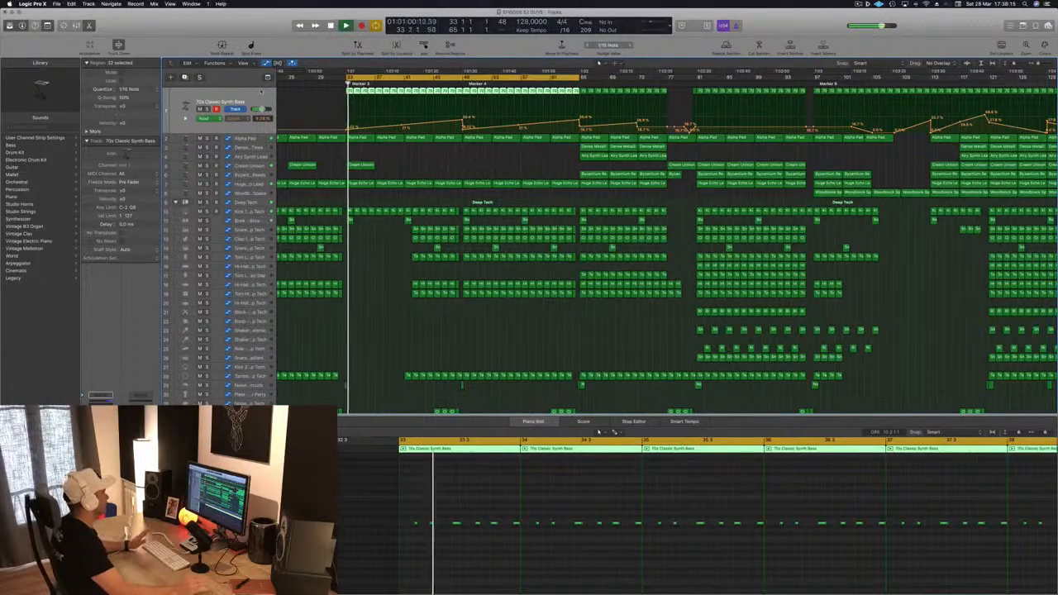
click(257, 213)
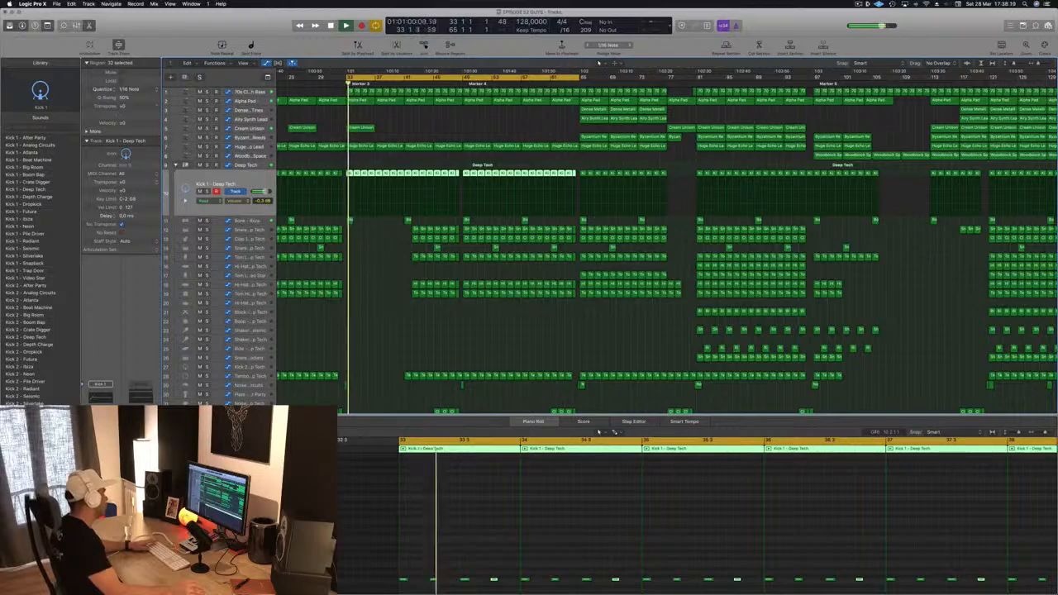
key(ctrl+s)
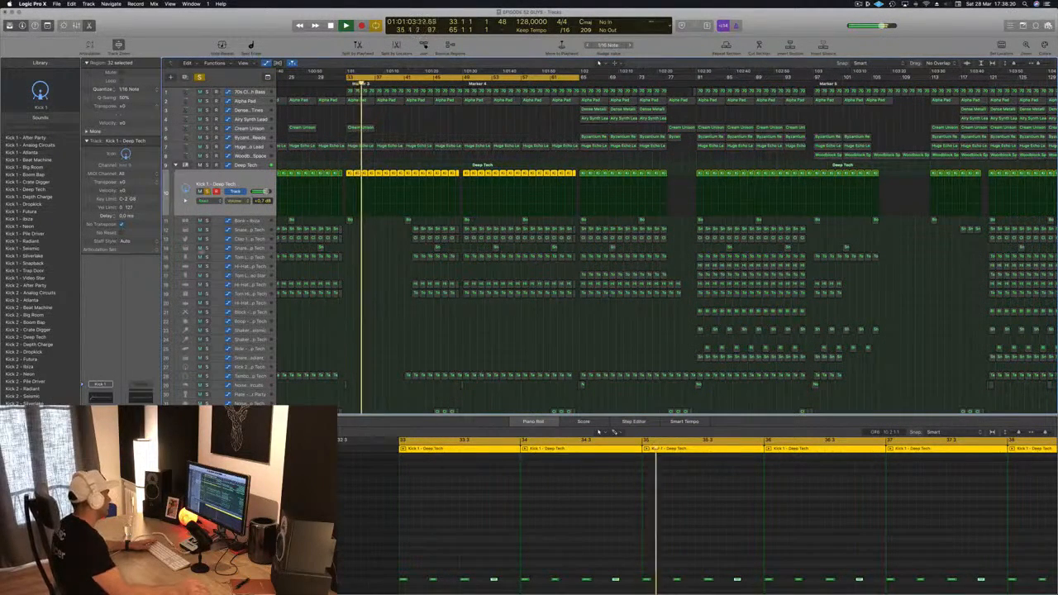
Step: Open the Deep Tech drum stack's Multipressor, nudge the first band's setting and close the plugin
click(250, 166)
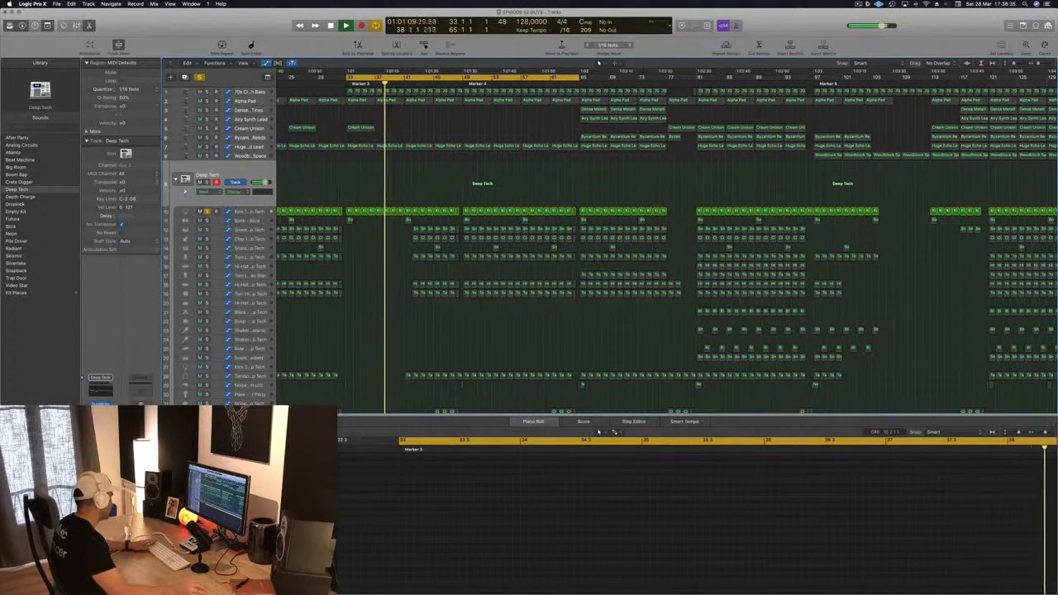
click(100, 428)
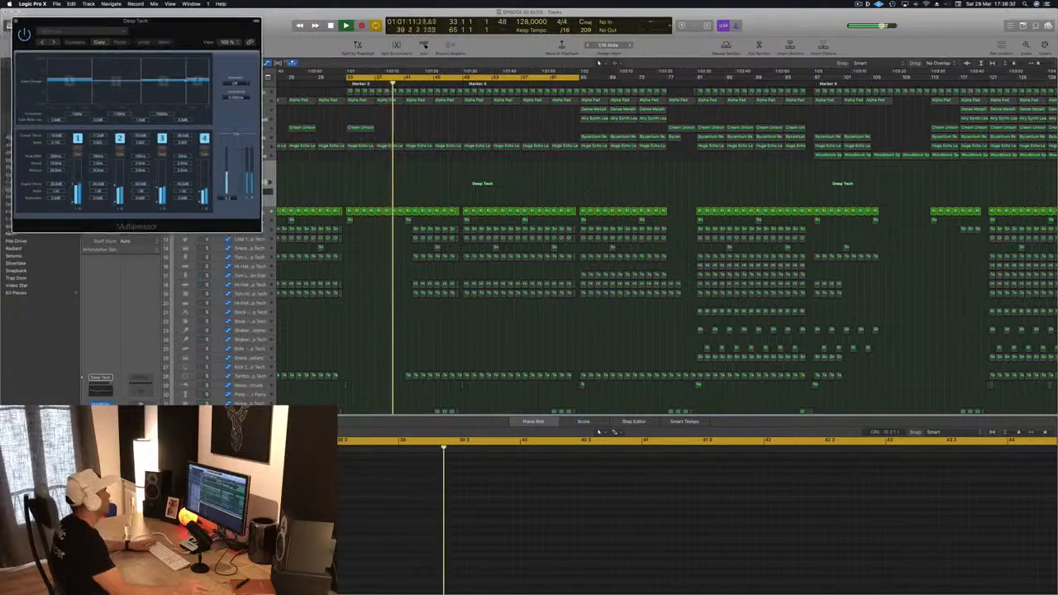
drag(184, 24, 631, 195)
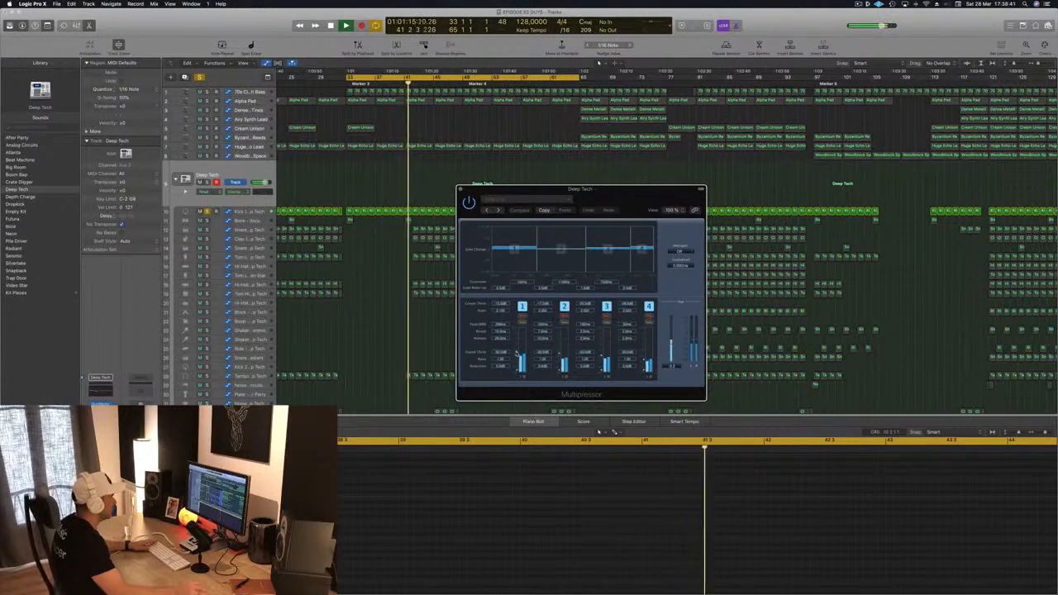
drag(517, 354, 517, 358)
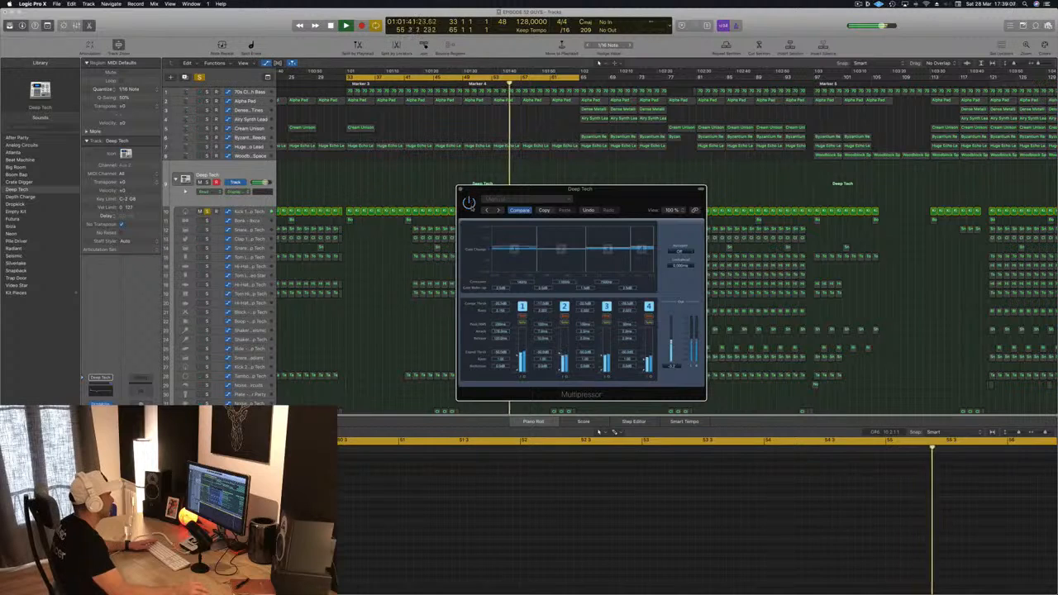
drag(496, 190, 390, 197)
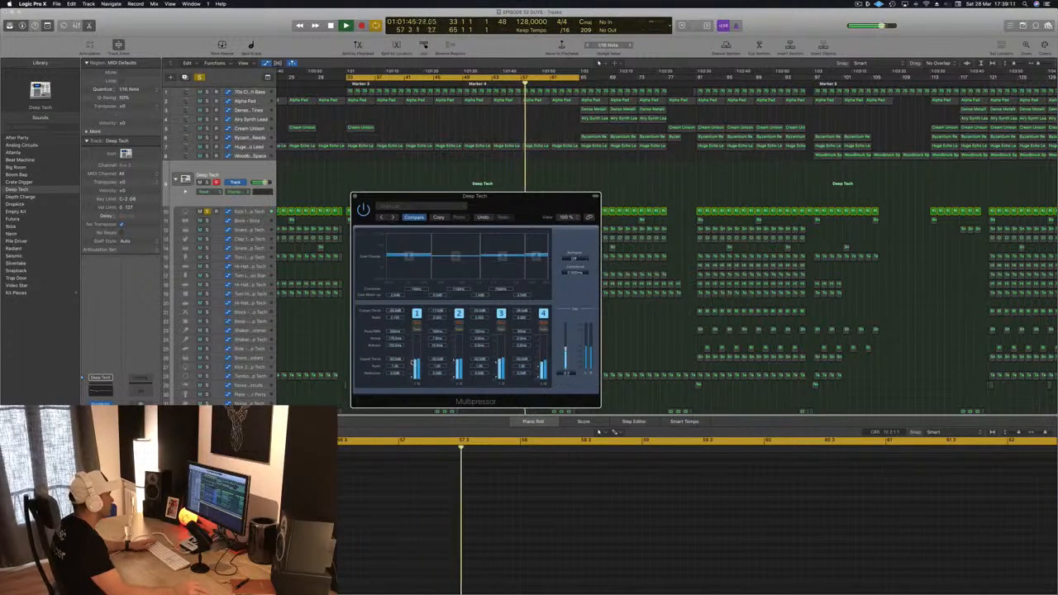
click(355, 196)
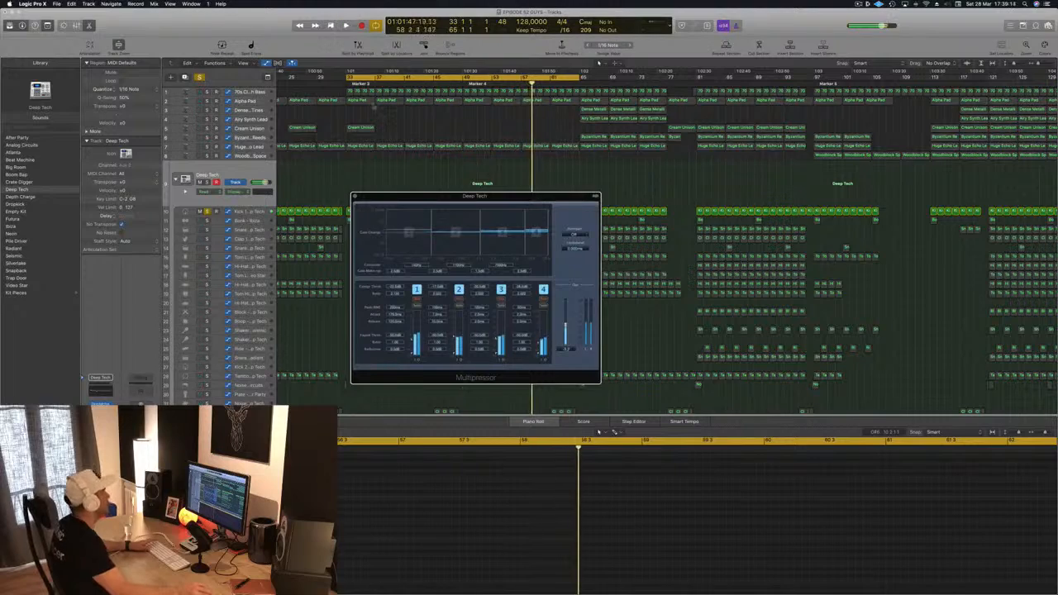
click(355, 197)
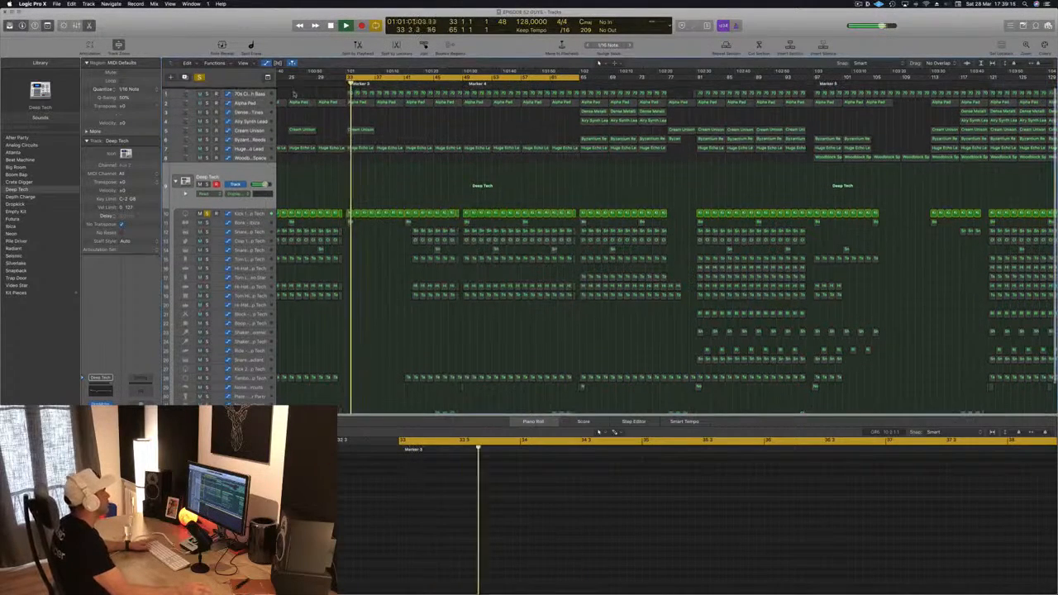
Step: Solo the 70s Classic Synth Bass track alongside the kick and restart playback
click(208, 94)
key(space)
key(space)
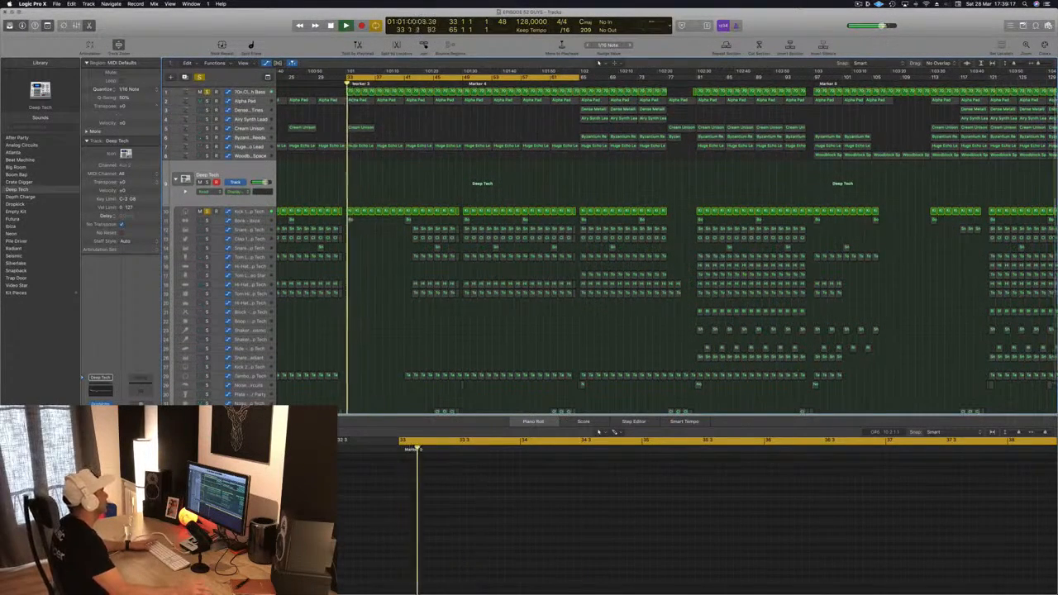
Step: Open the 70s Classic Synth Bass track's Channel EQ to inspect it, then close it
click(223, 94)
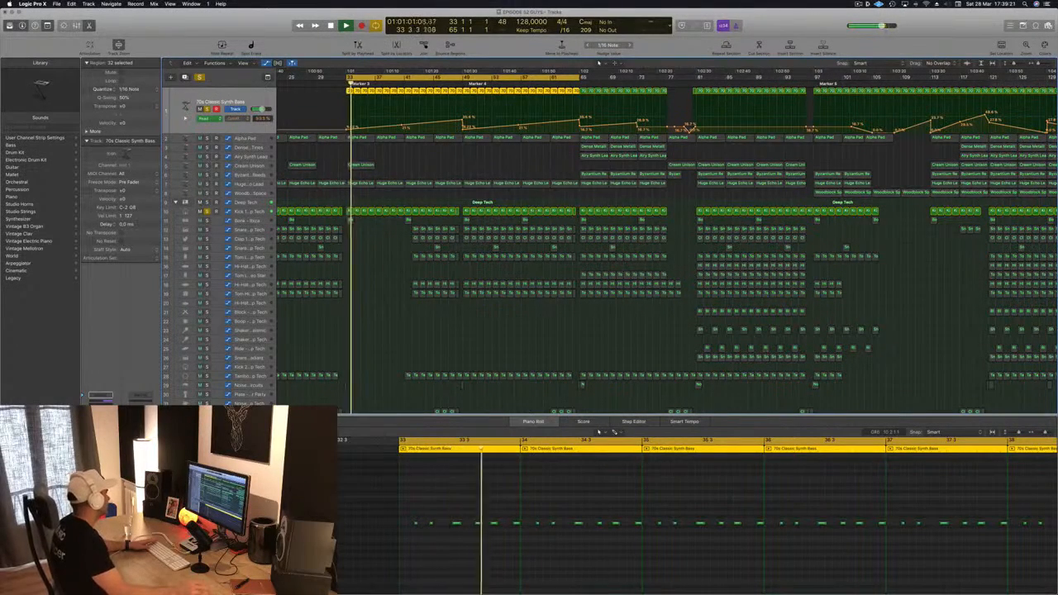
click(101, 403)
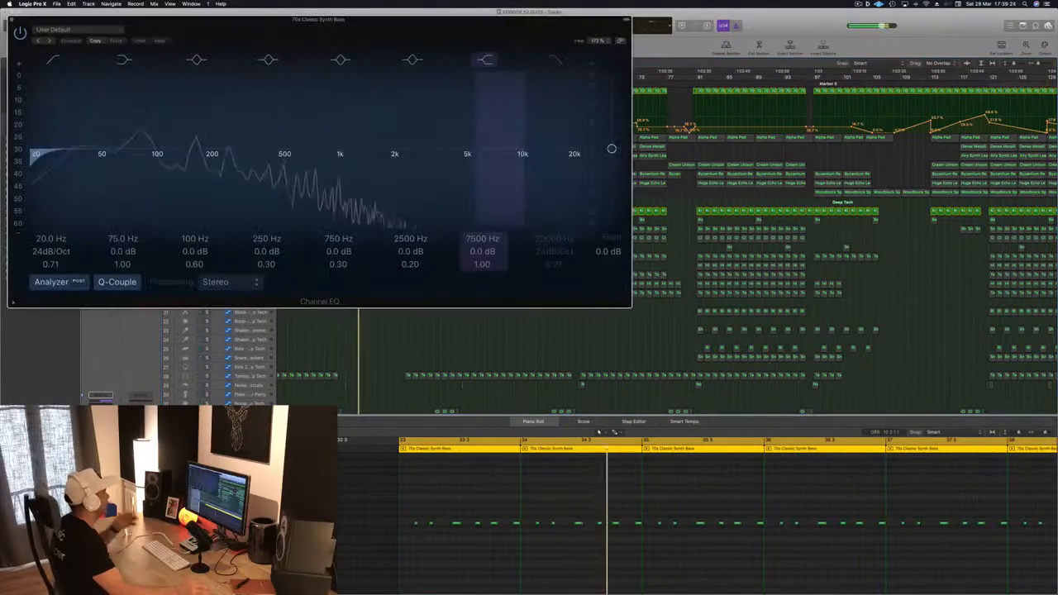
drag(351, 19, 699, 38)
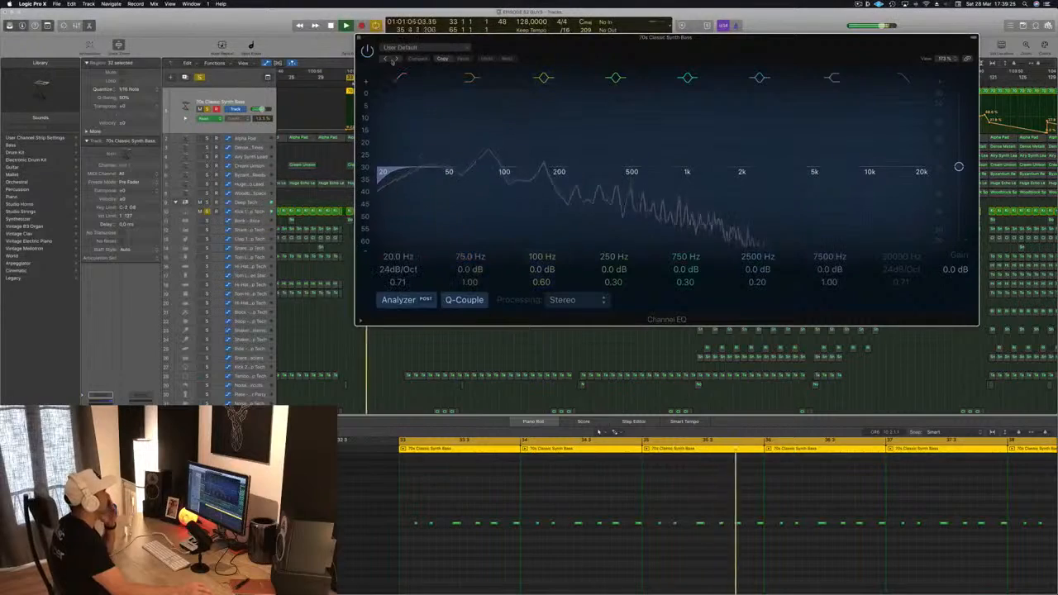
click(360, 39)
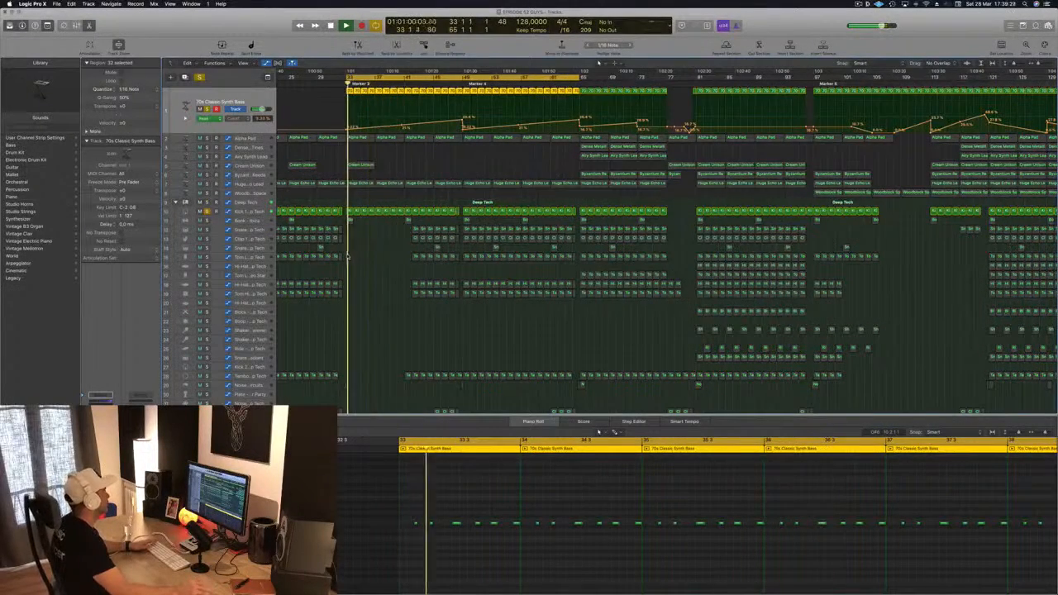
Step: Examine the Smart Controls of the Deep Tech drum kit and its Kick 1 track while replaying
click(263, 211)
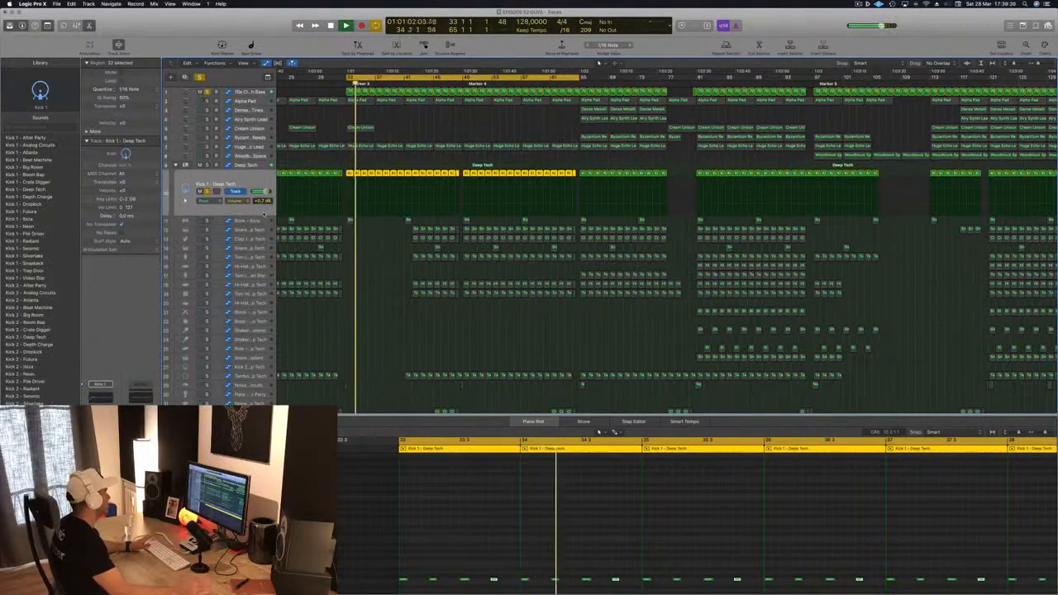
click(262, 167)
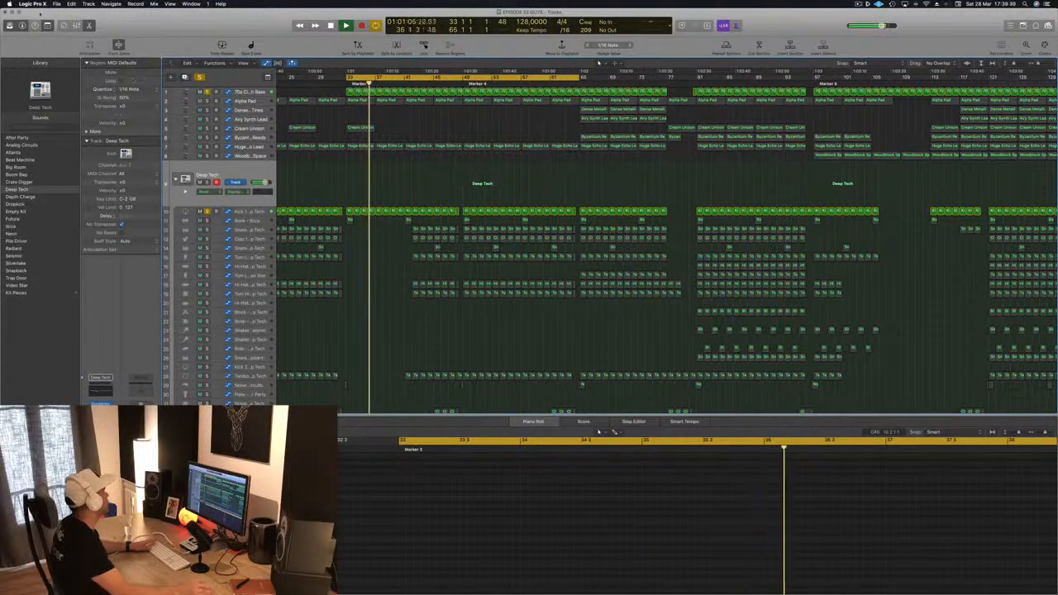
key(b)
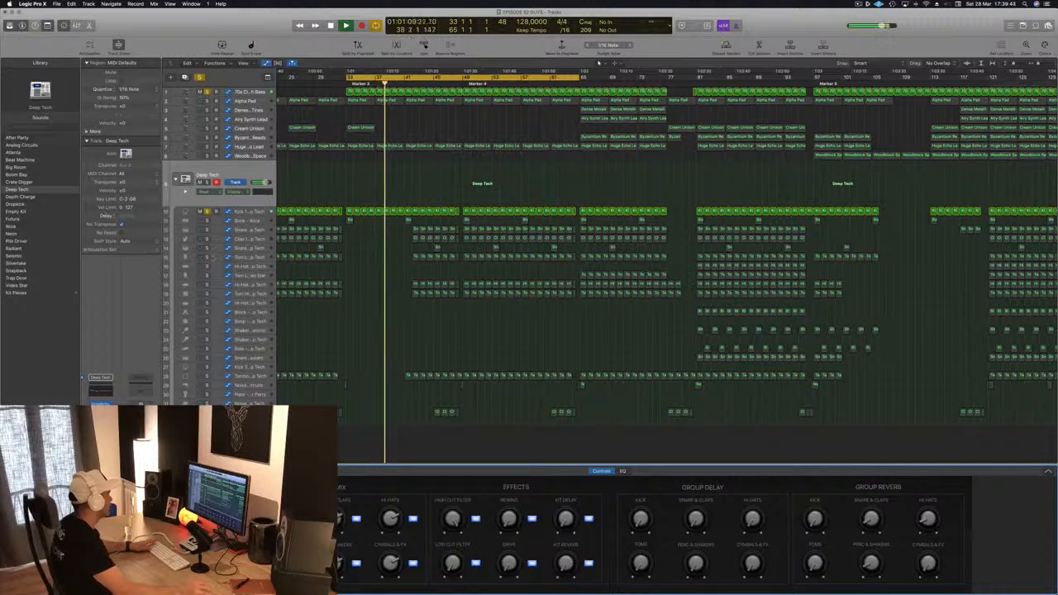
click(250, 212)
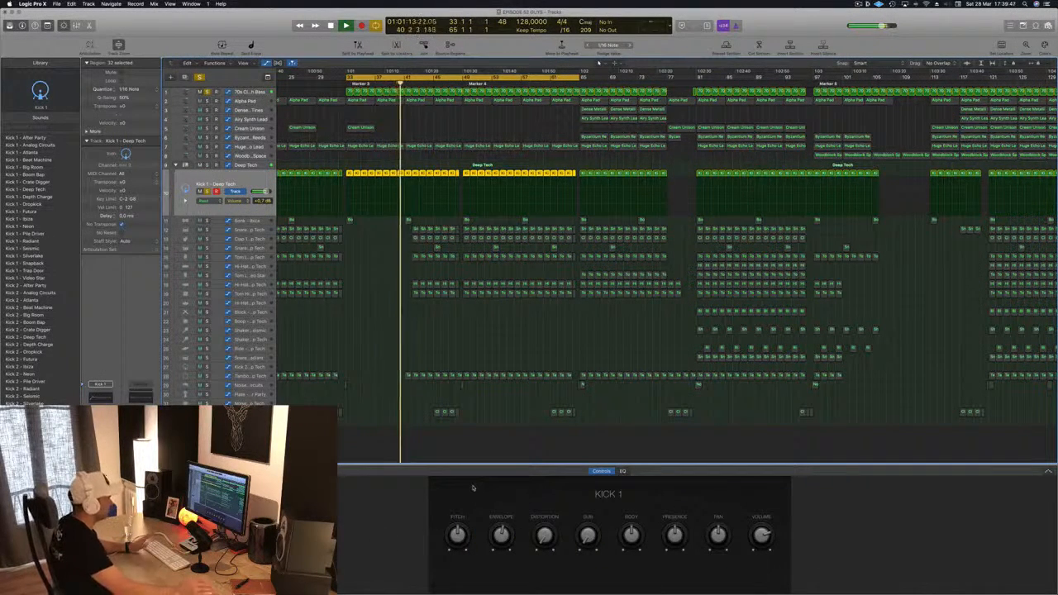
key(space)
key(space)
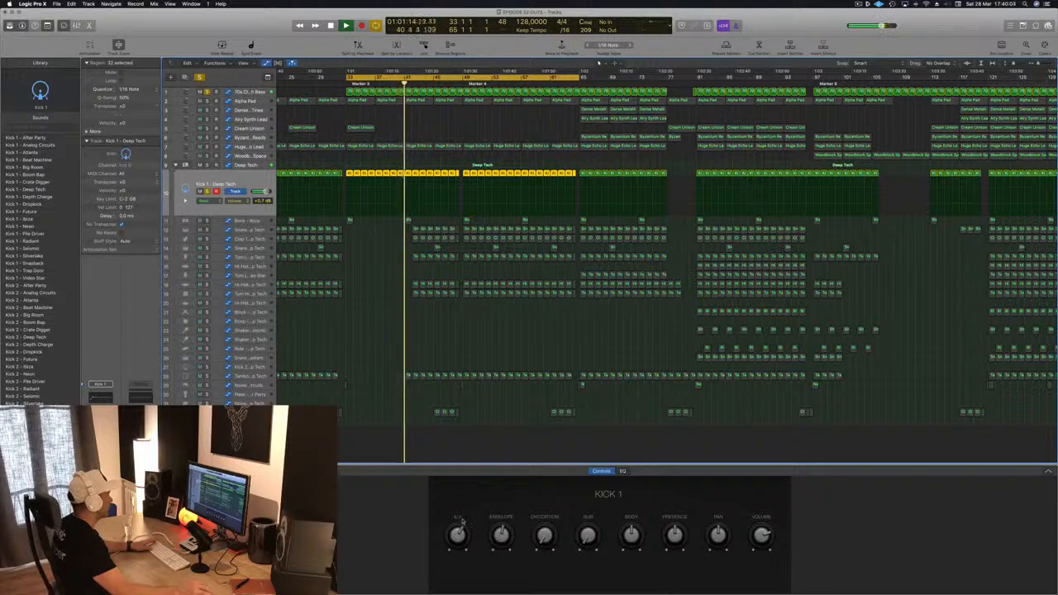
Step: Adjust the Kick 1 Smart Controls' Pitch, Envelope, Body and Presence knobs while replaying the intro
drag(461, 526, 461, 533)
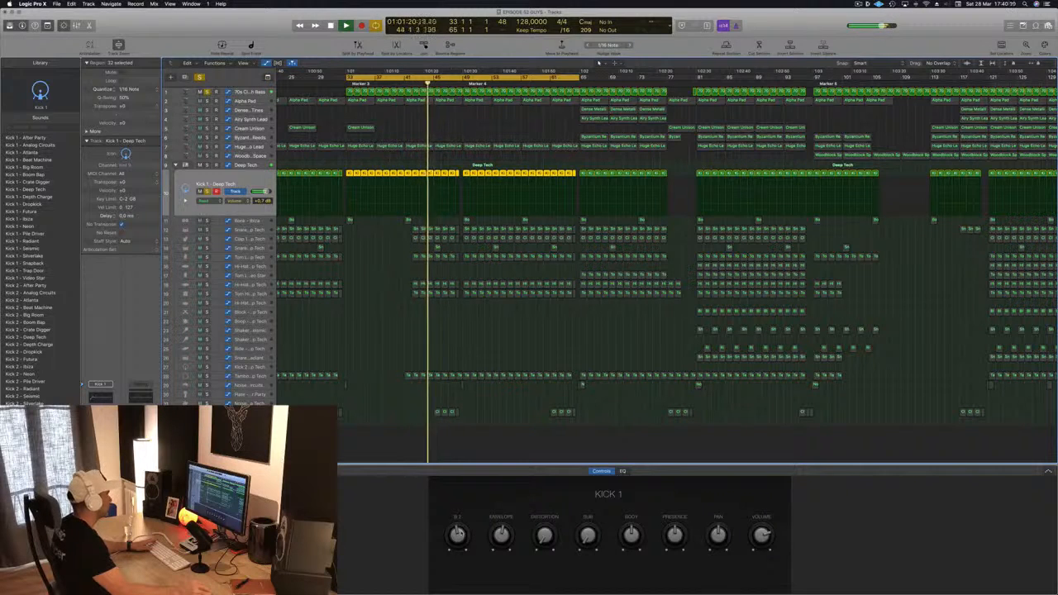
drag(501, 532, 546, 536)
key(space)
key(space)
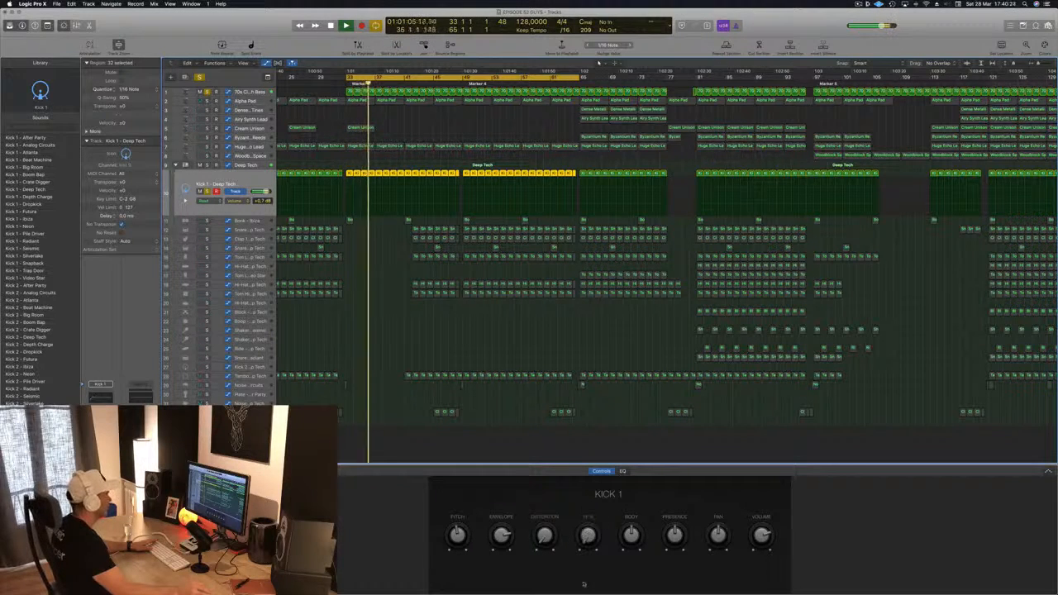
drag(638, 519, 643, 472)
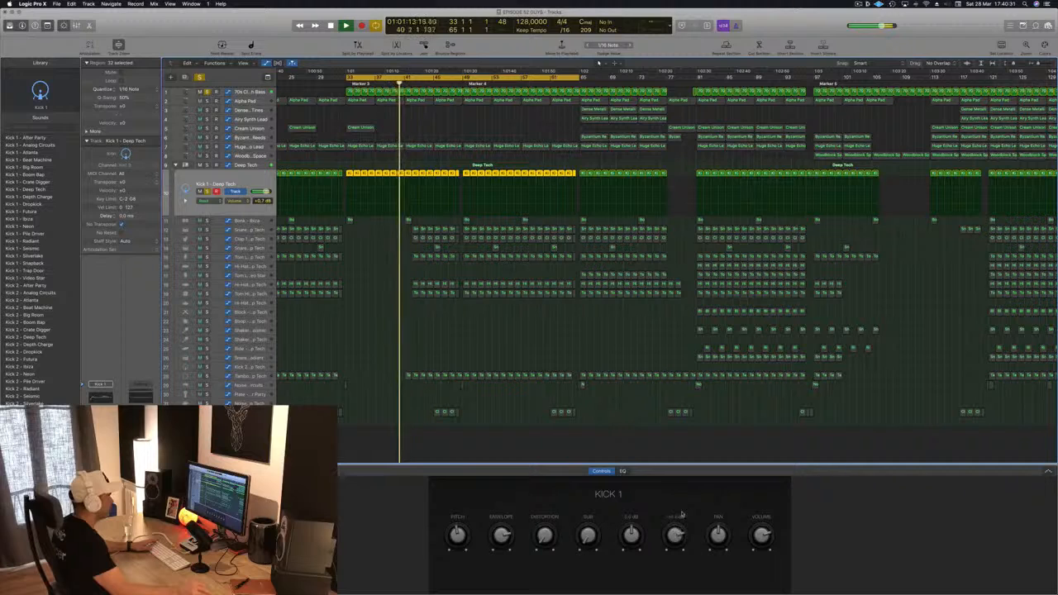
alt+click(678, 538)
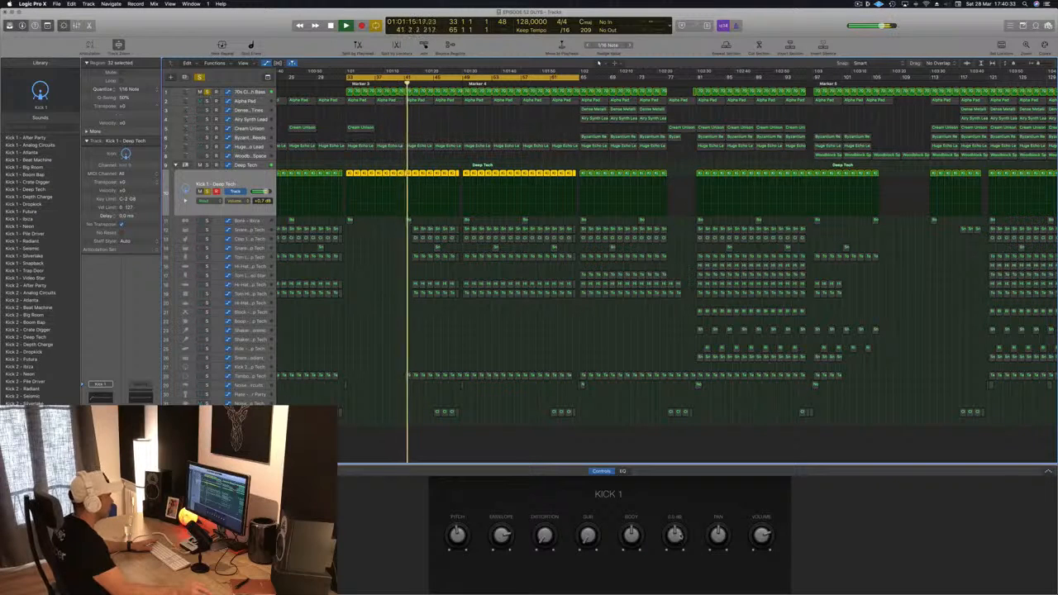
key(space)
key(space)
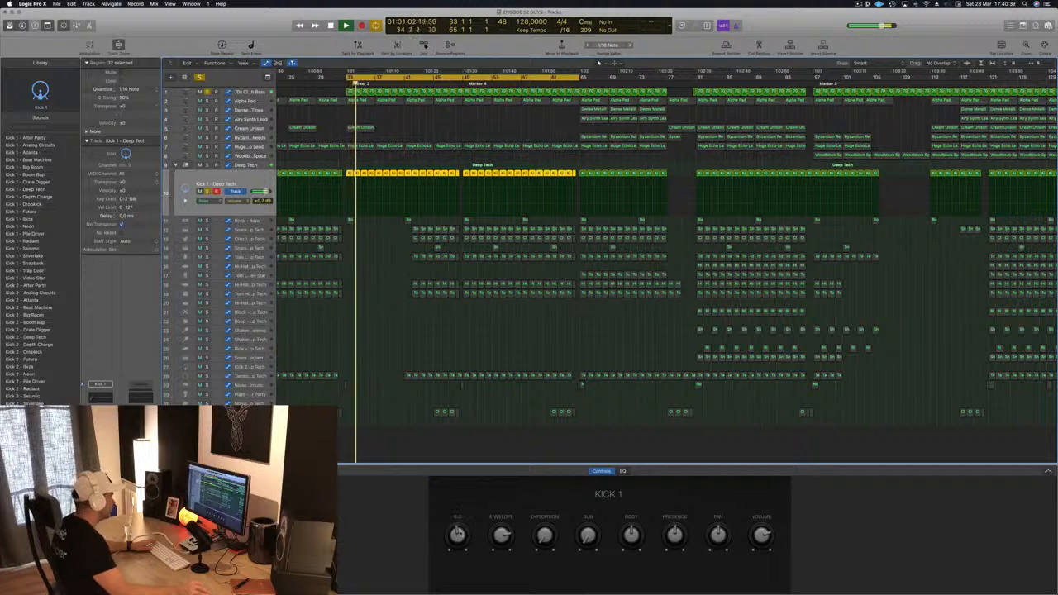
drag(460, 534, 461, 531)
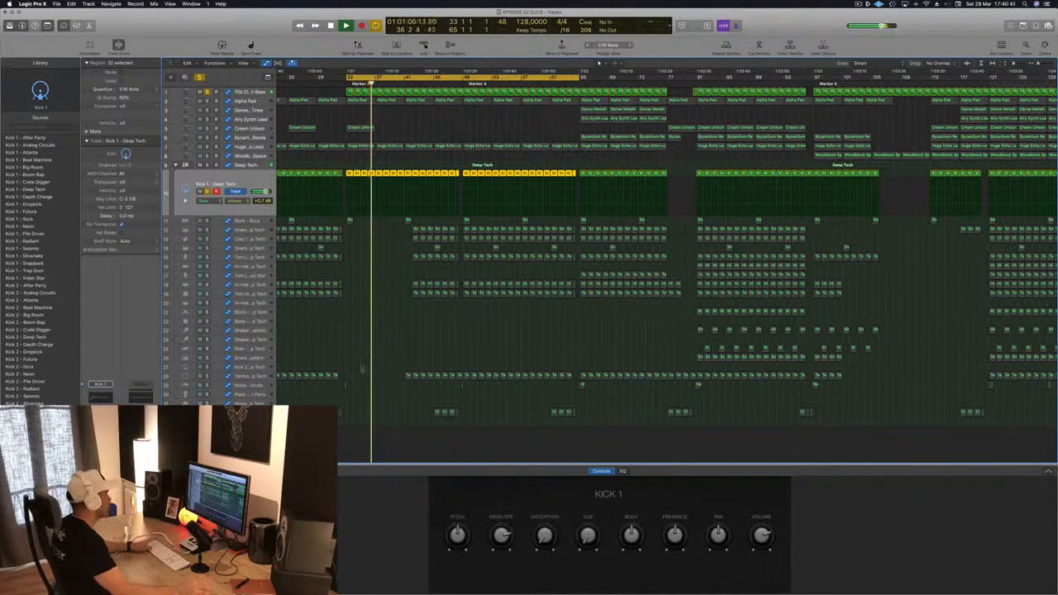
key(space)
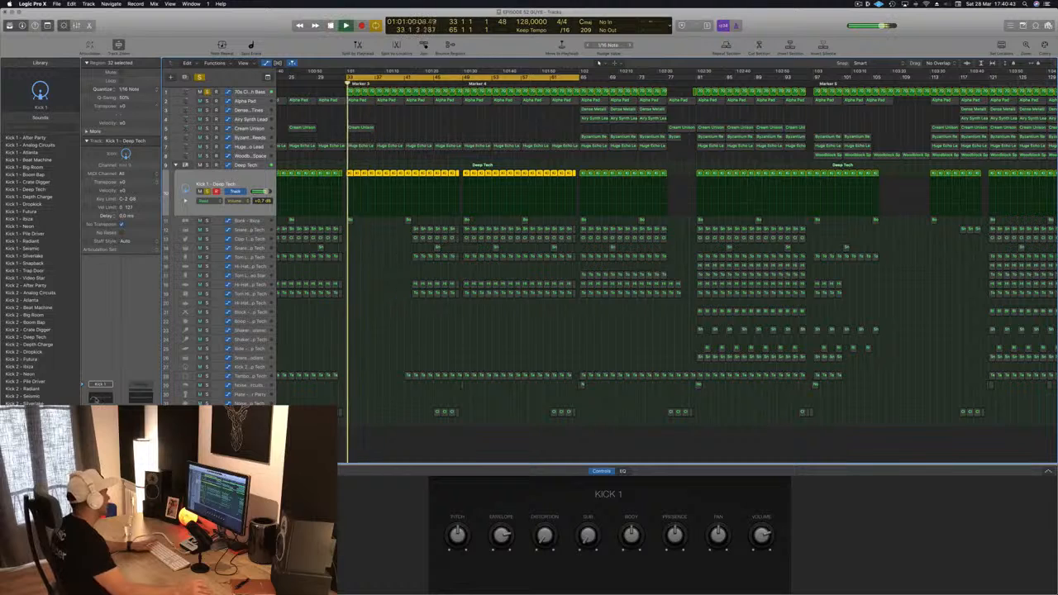
Step: Open the Kick 1 Channel EQ, add a 6dB/Oct low-pass filter at about 2500 Hz and close it
click(103, 396)
click(558, 60)
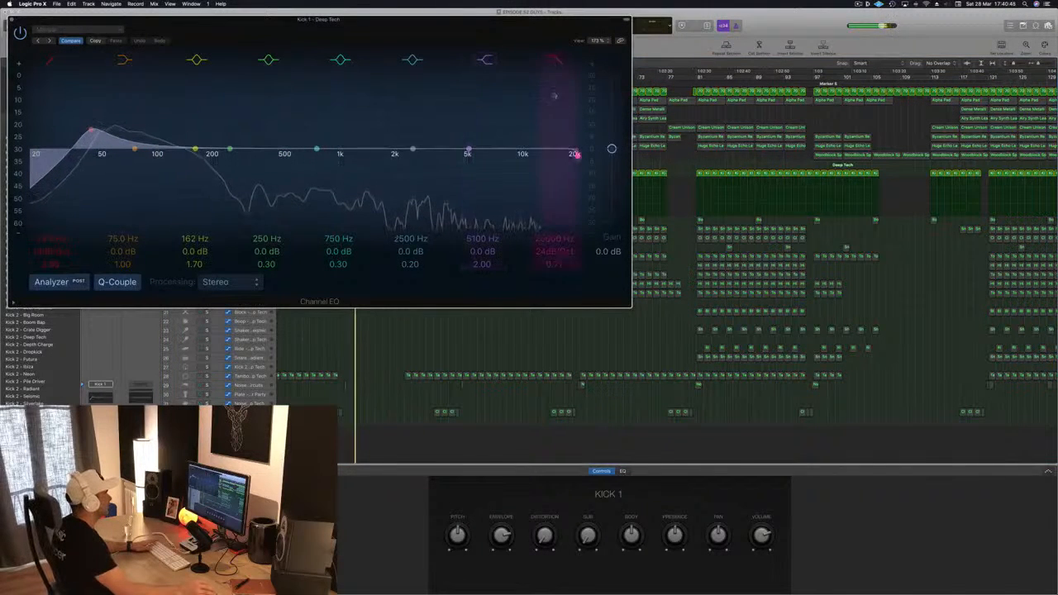
drag(576, 156, 399, 153)
drag(551, 243, 552, 263)
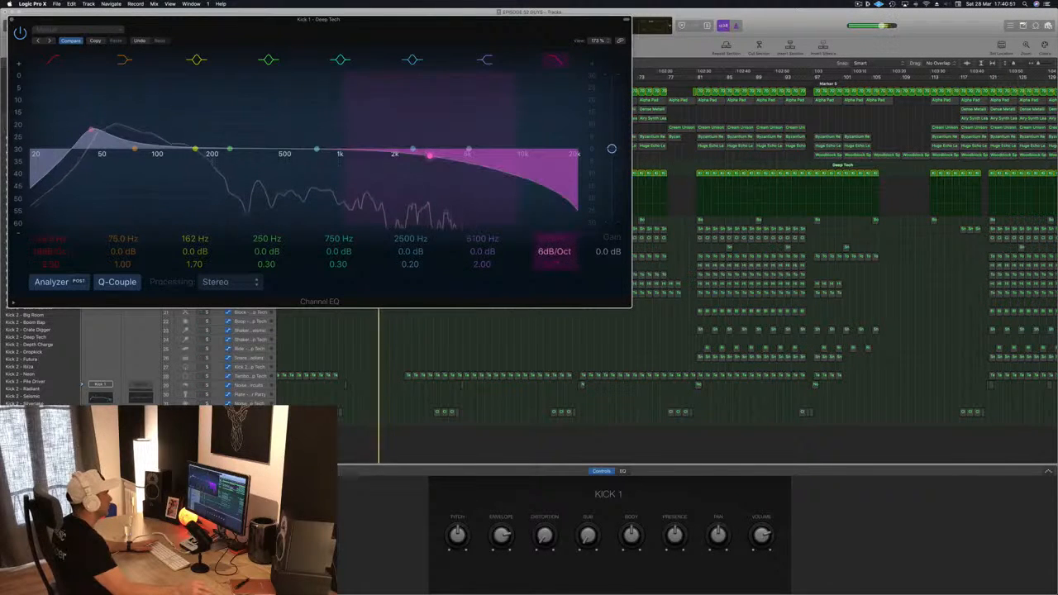
drag(430, 157, 415, 158)
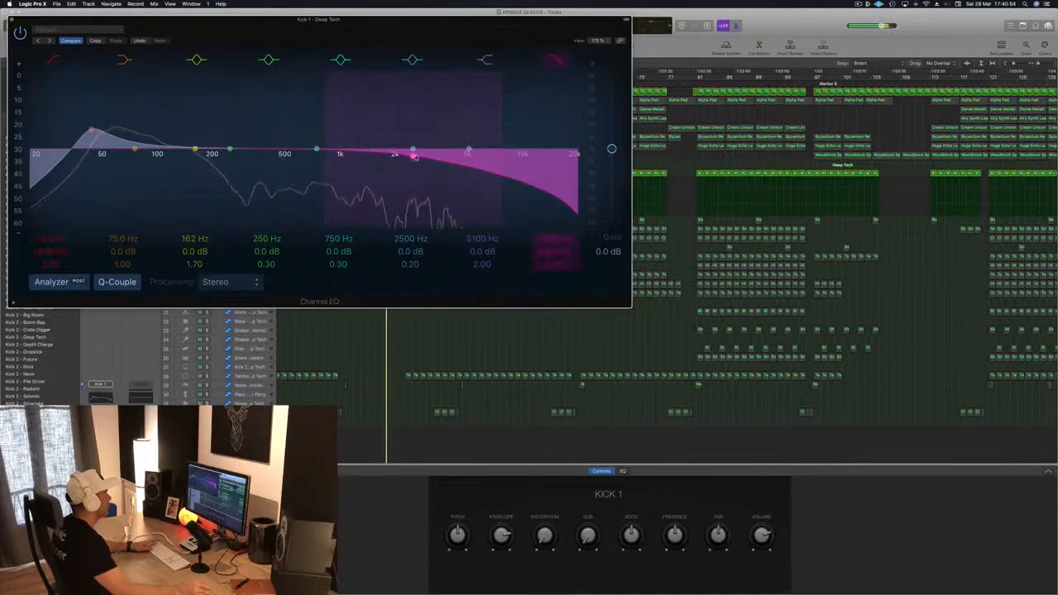
drag(372, 19, 585, 122)
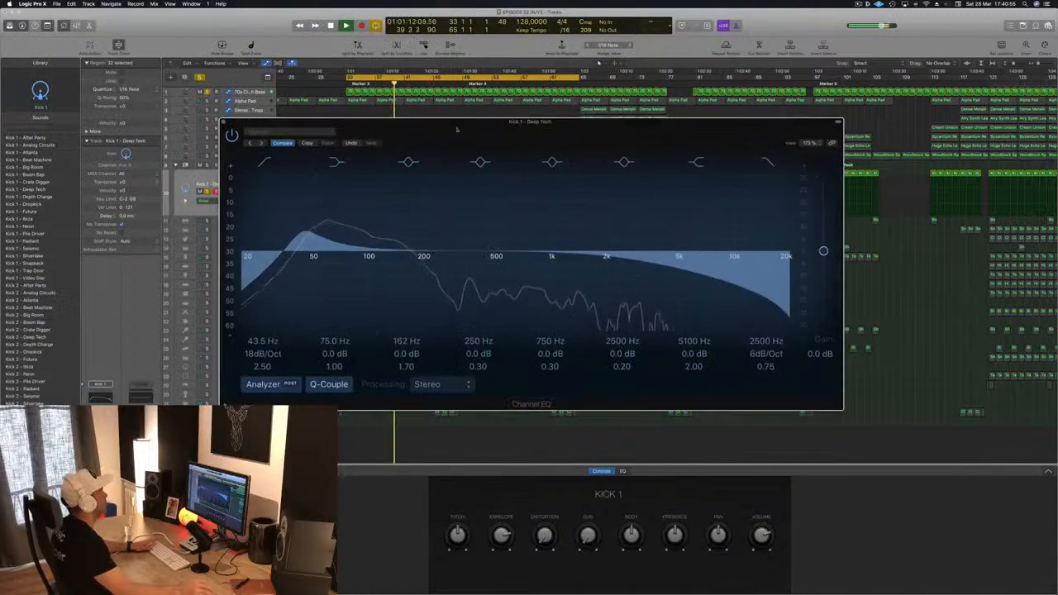
click(227, 122)
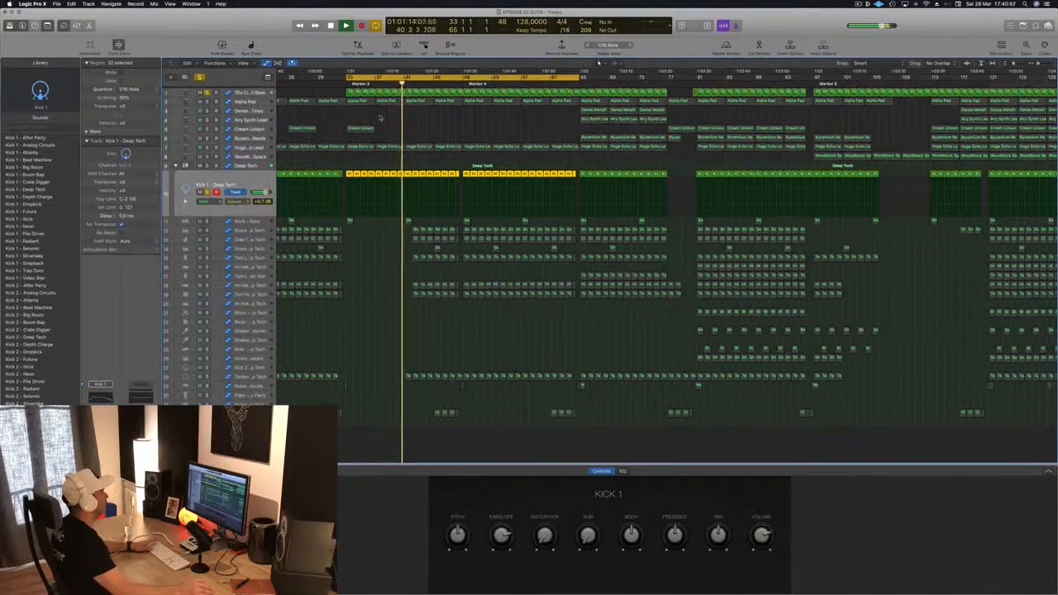
Step: Review the 70s Classic Synth Bass track's Compressor during playback, close it and save the project
click(262, 91)
key(space)
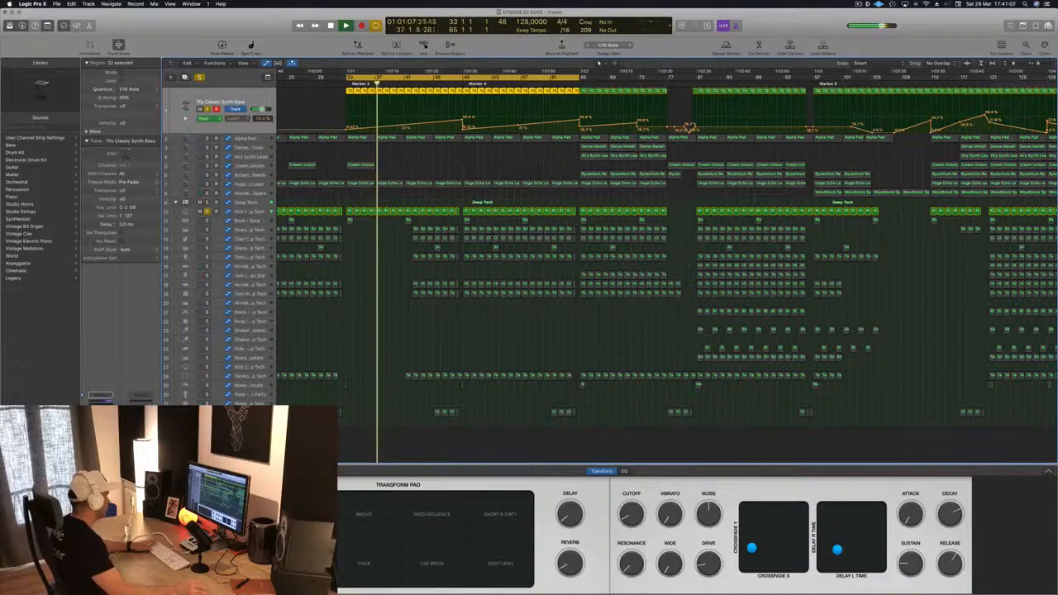
drag(189, 20, 559, 114)
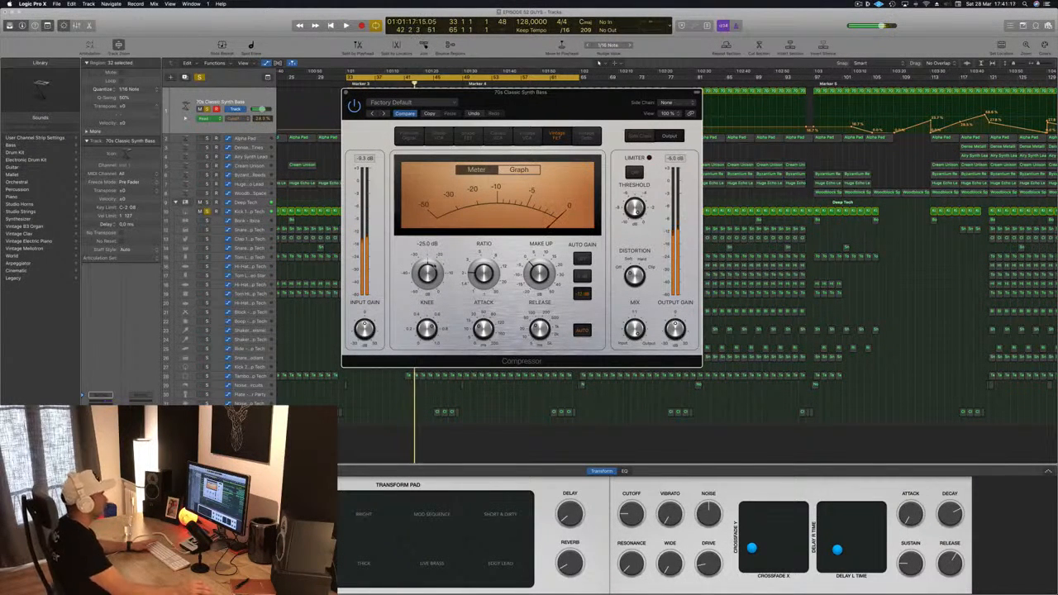
key(space)
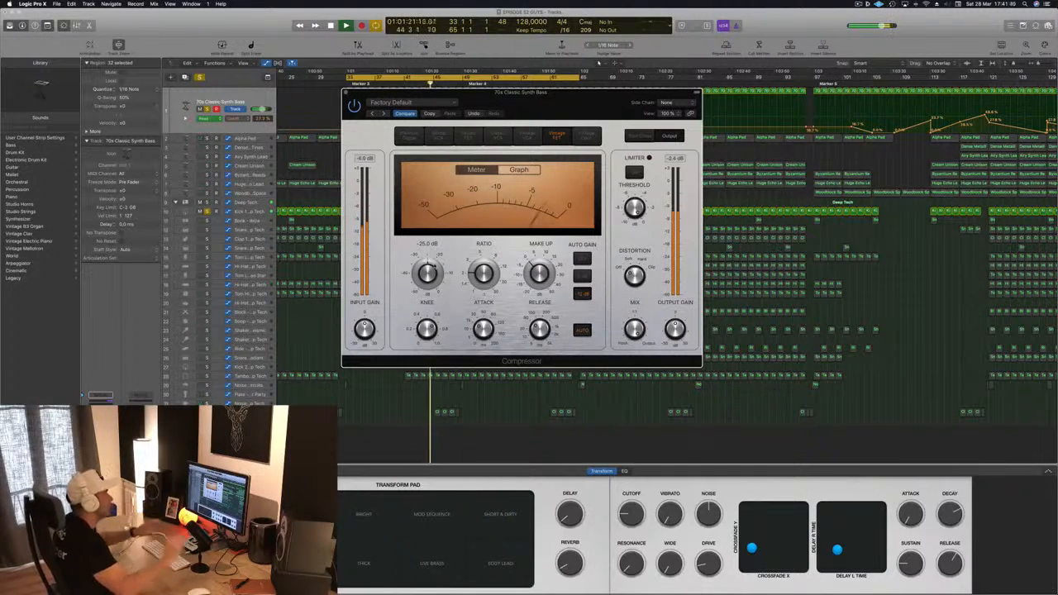
drag(572, 92, 702, 73)
key(space)
key(space)
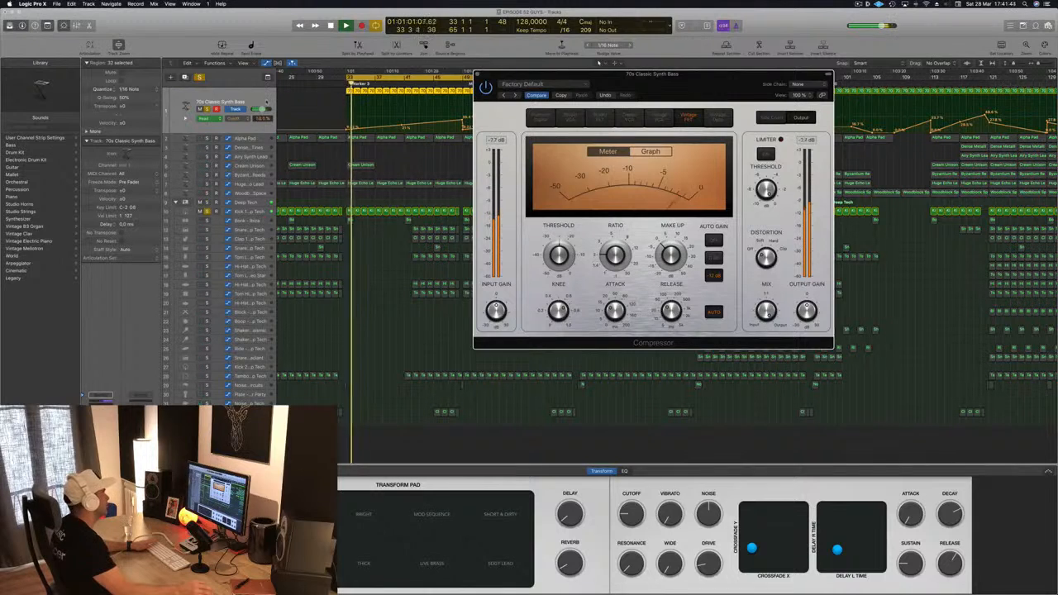
click(598, 62)
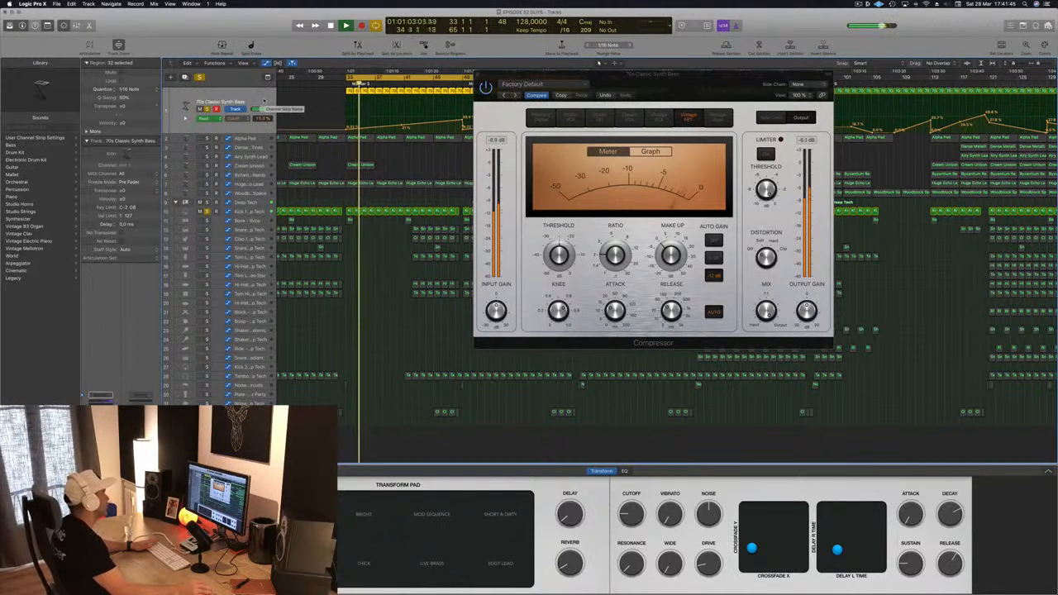
key(space)
key(space)
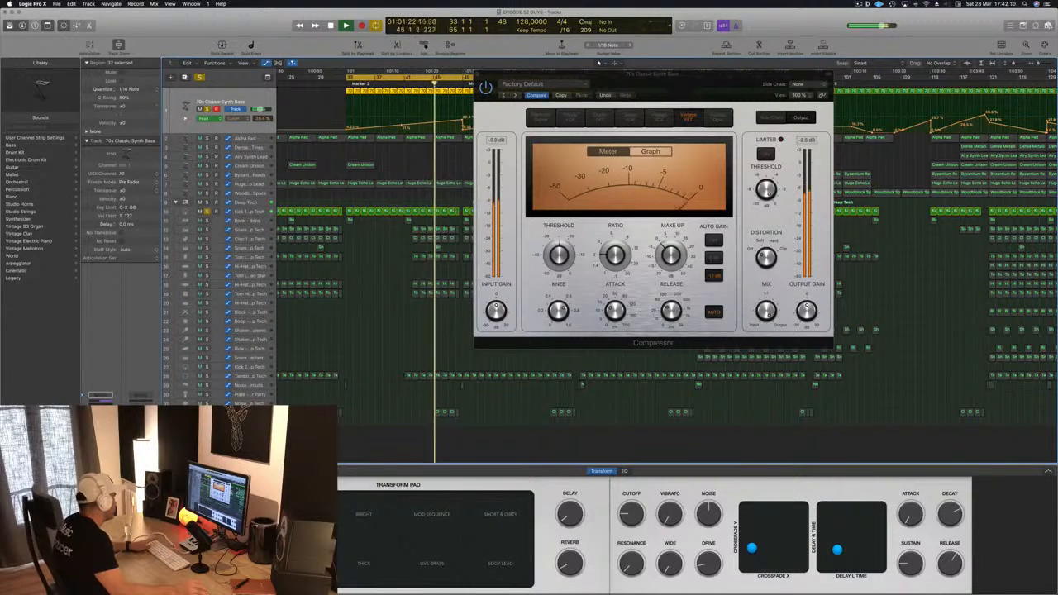
key(space)
key(space)
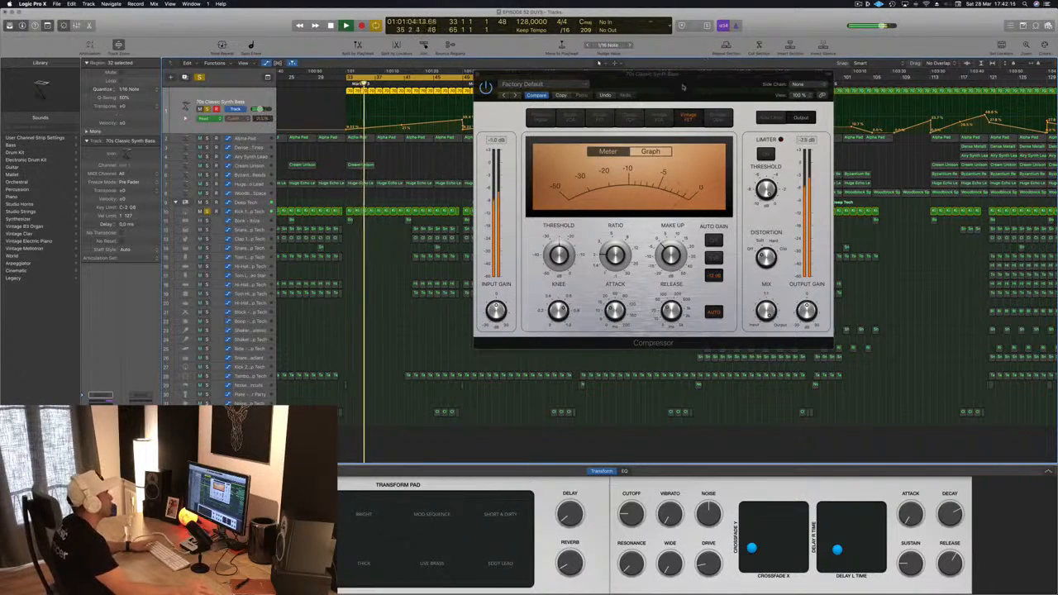
drag(578, 76, 521, 74)
click(420, 74)
key(space)
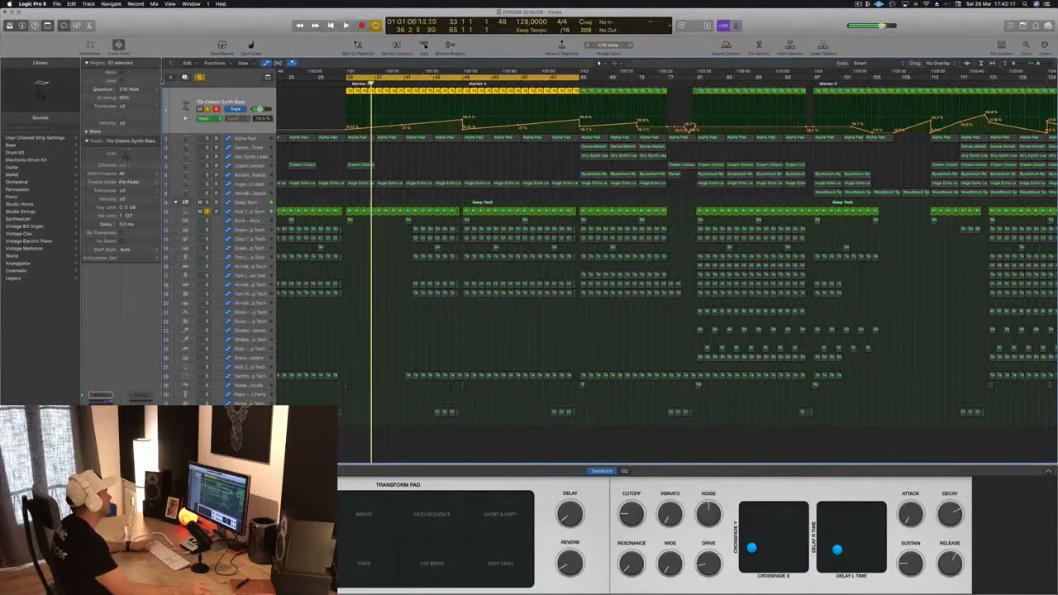
key(space)
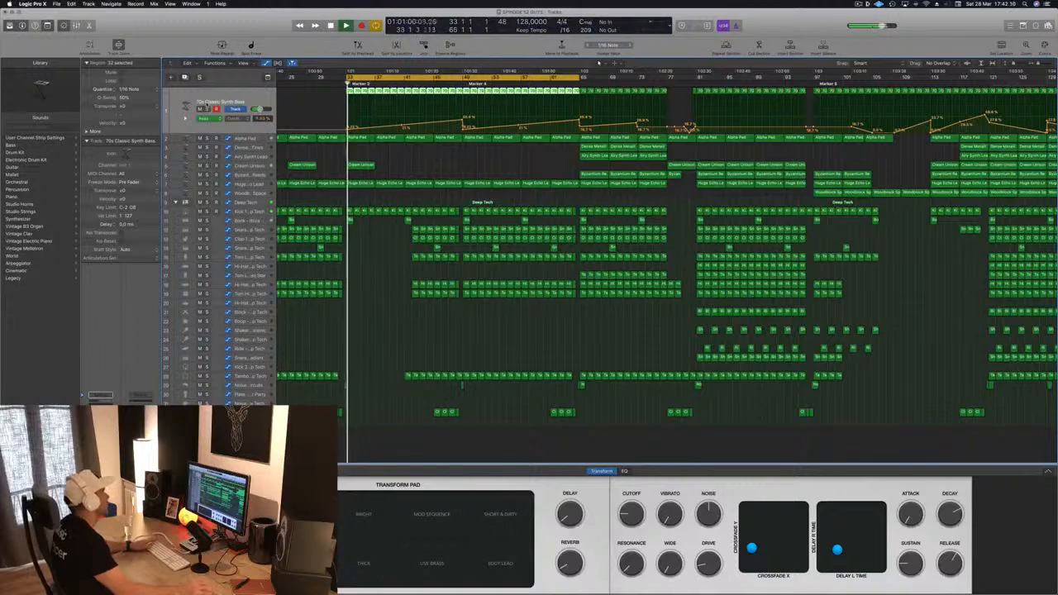
key(super+s)
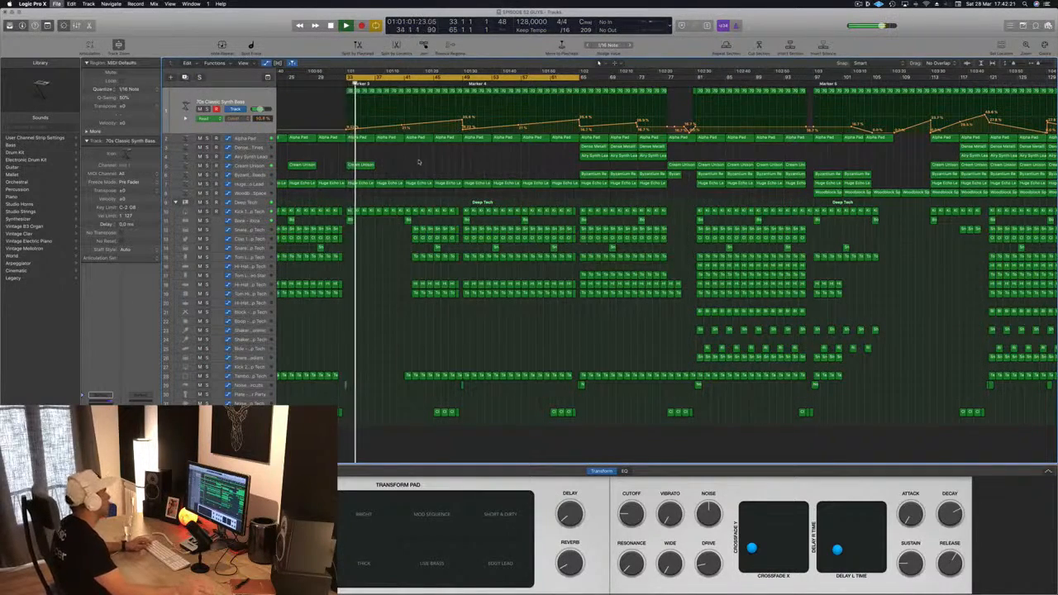
Step: Select and delete drum regions in the lower percussion tracks between bars 41 and 49
scroll(420, 163, up, 2)
scroll(405, 167, down, 4)
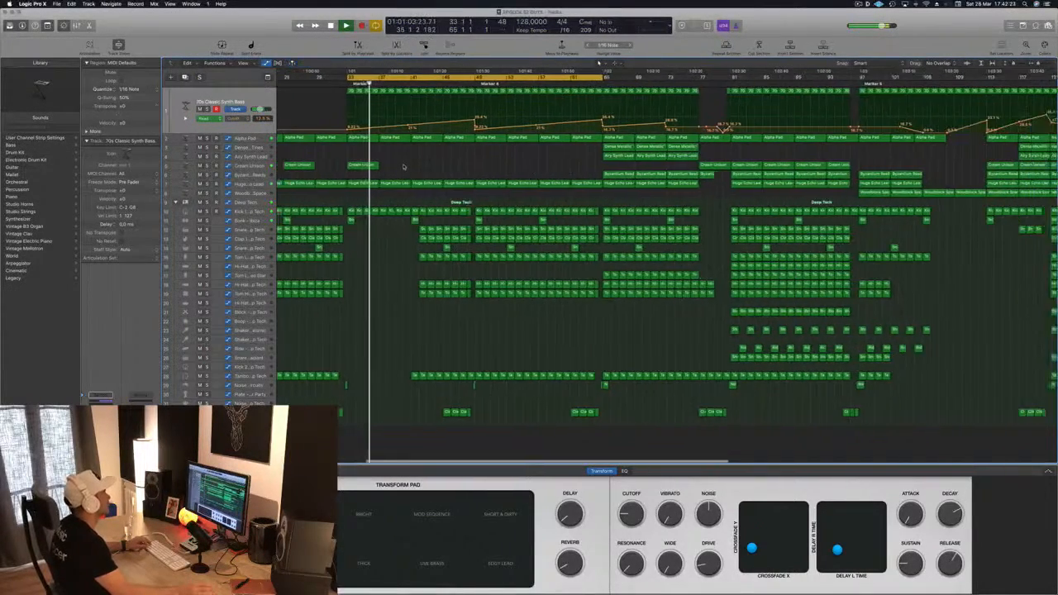
scroll(404, 167, down, 2)
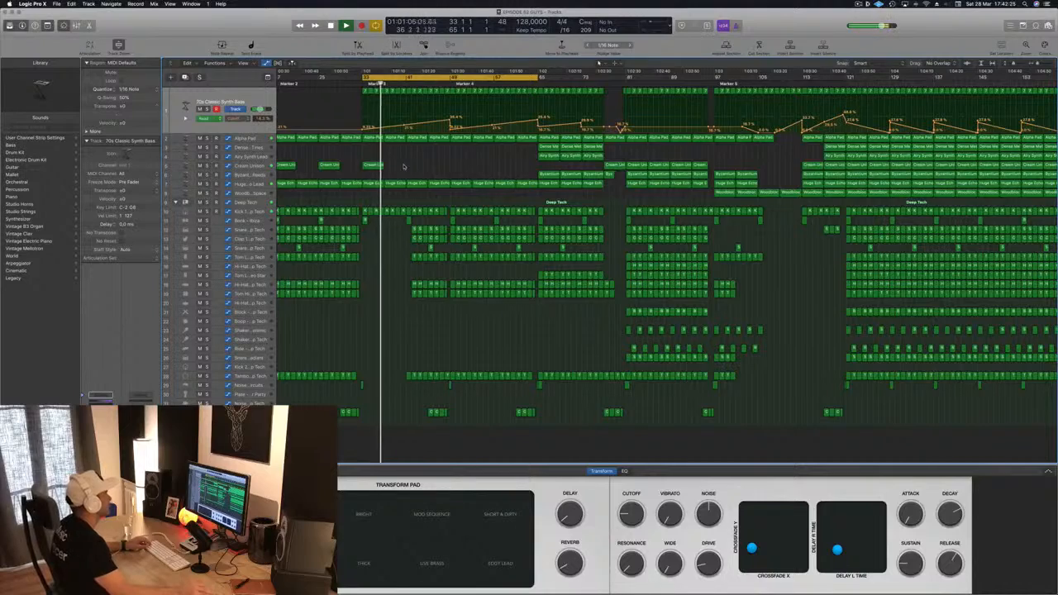
scroll(404, 167, down, 3)
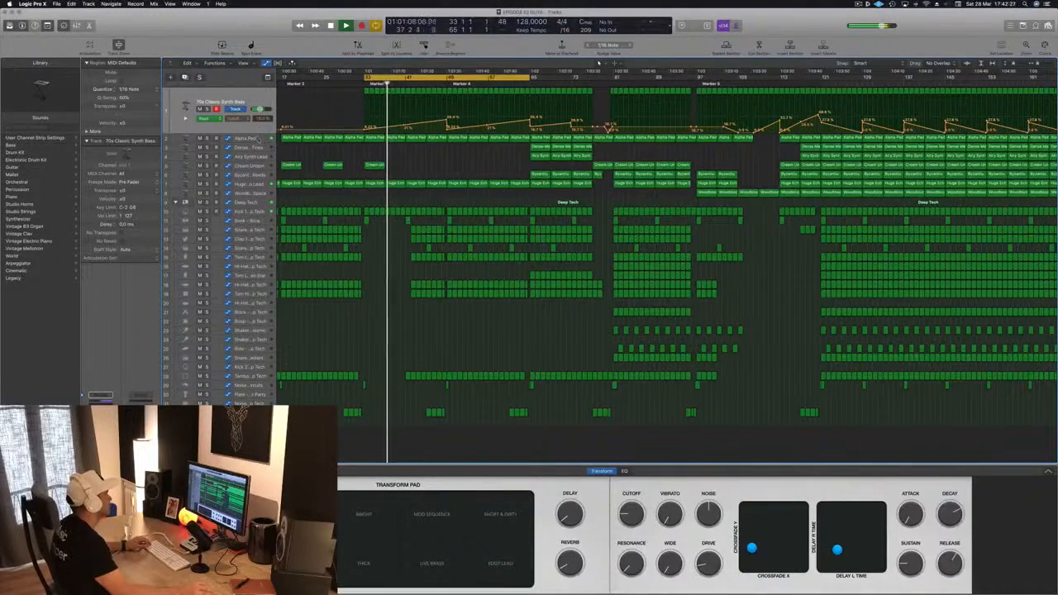
click(246, 186)
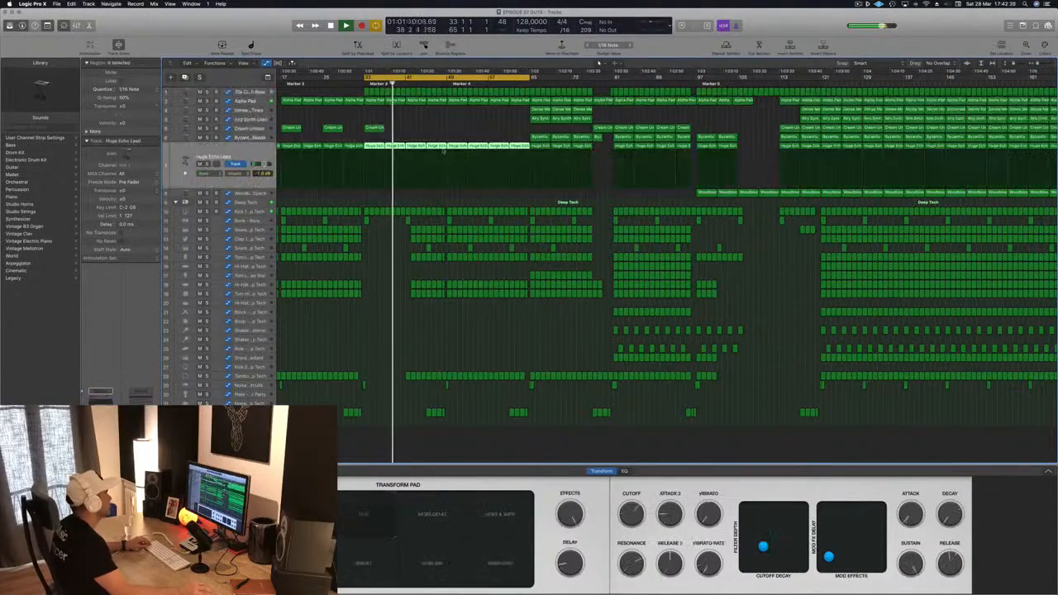
key(super+Right)
key(super+Right)
key(super+Right)
key(super+Left)
key(super+Left)
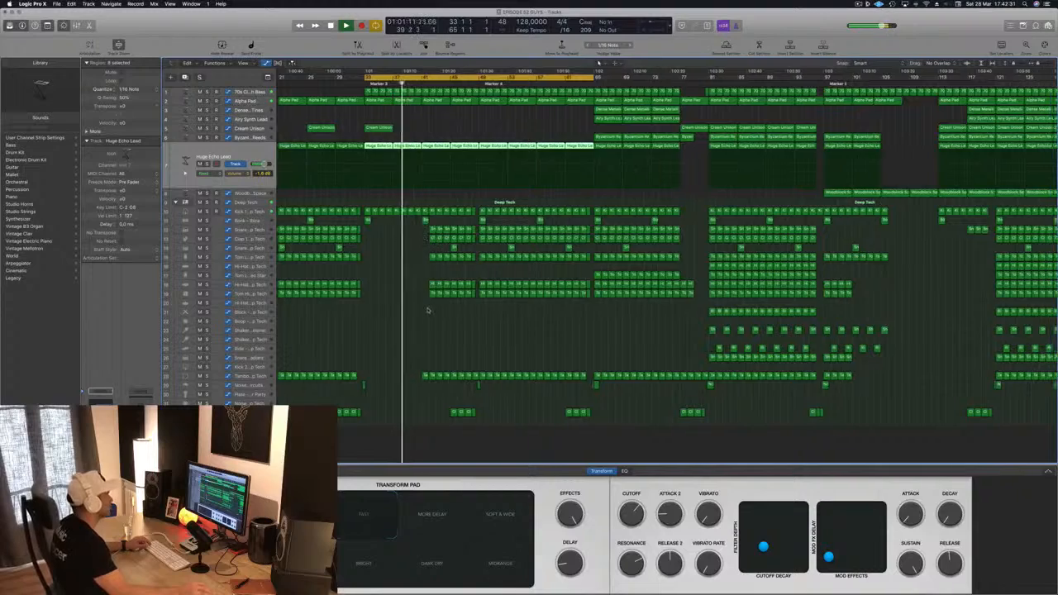
key(super+Right)
key(super+Right)
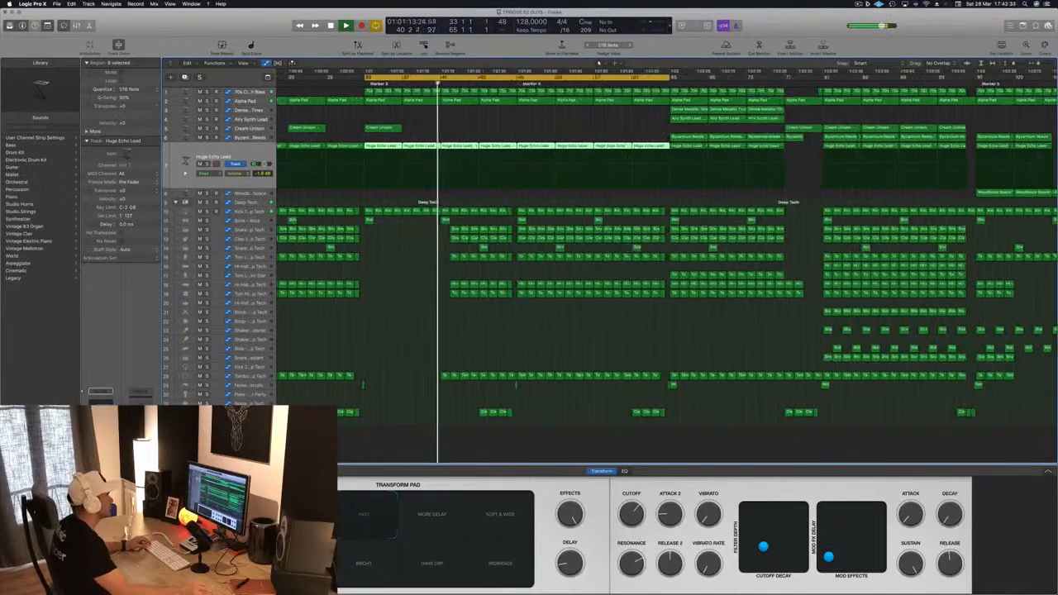
drag(452, 225, 501, 297)
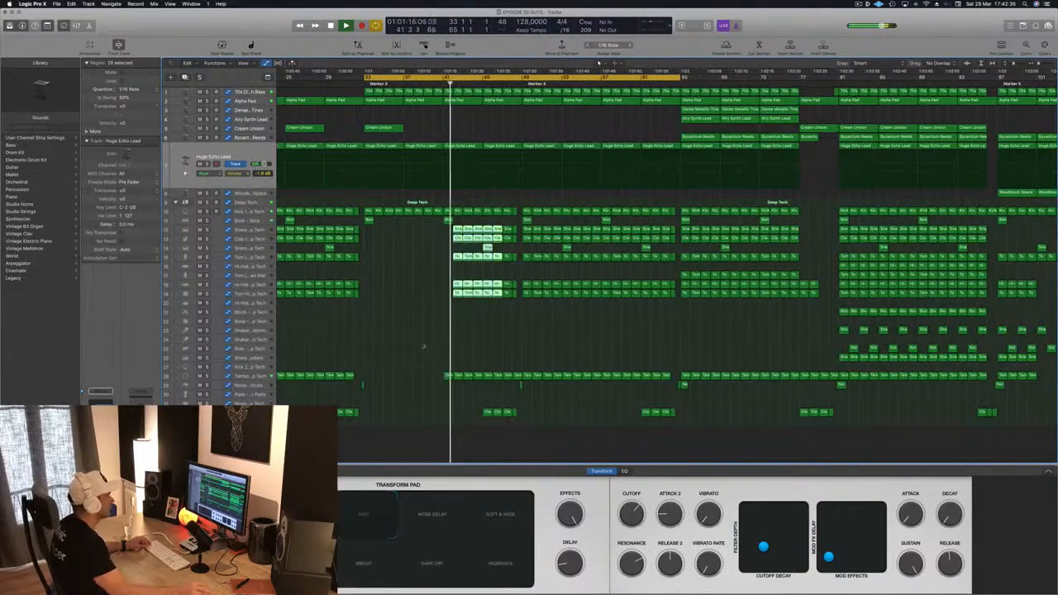
drag(410, 355, 518, 379)
key(Delete)
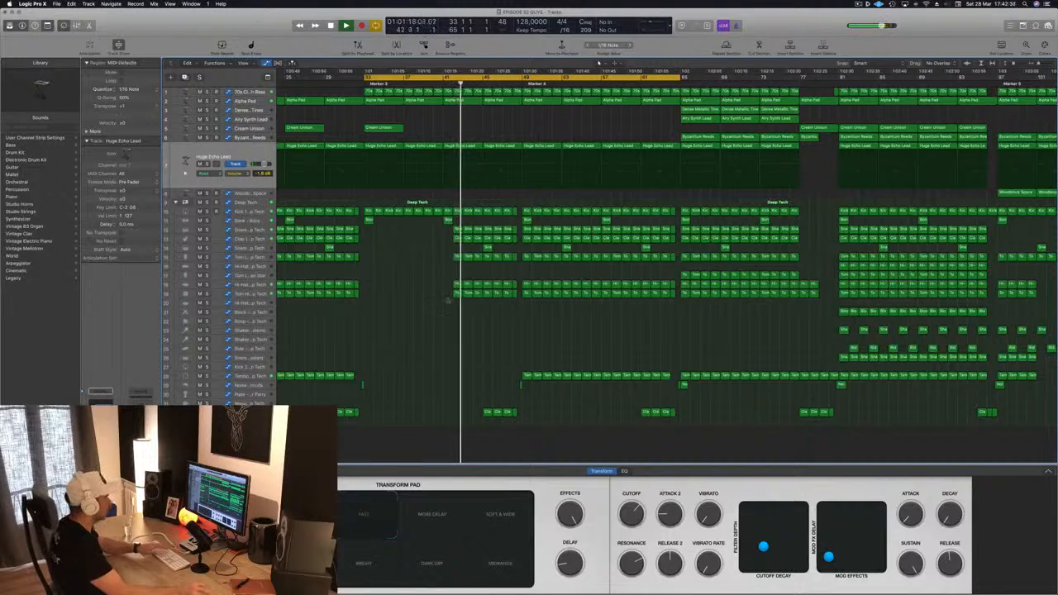
Step: Delete the remaining snare, clap, hi-hat and tom regions between bars 41 and 49, keeping the kick
drag(440, 221, 519, 239)
key(Delete)
drag(443, 249, 518, 301)
key(Delete)
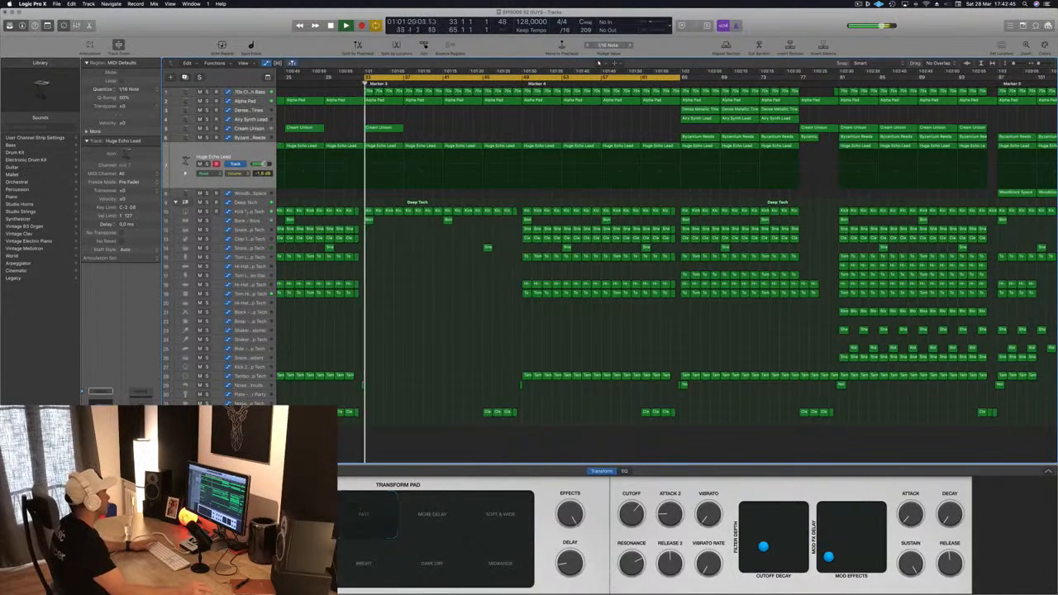
Step: Select the Deep Tech drum stack and replay the intro to listen to the edited drums
click(248, 202)
key(space)
key(space)
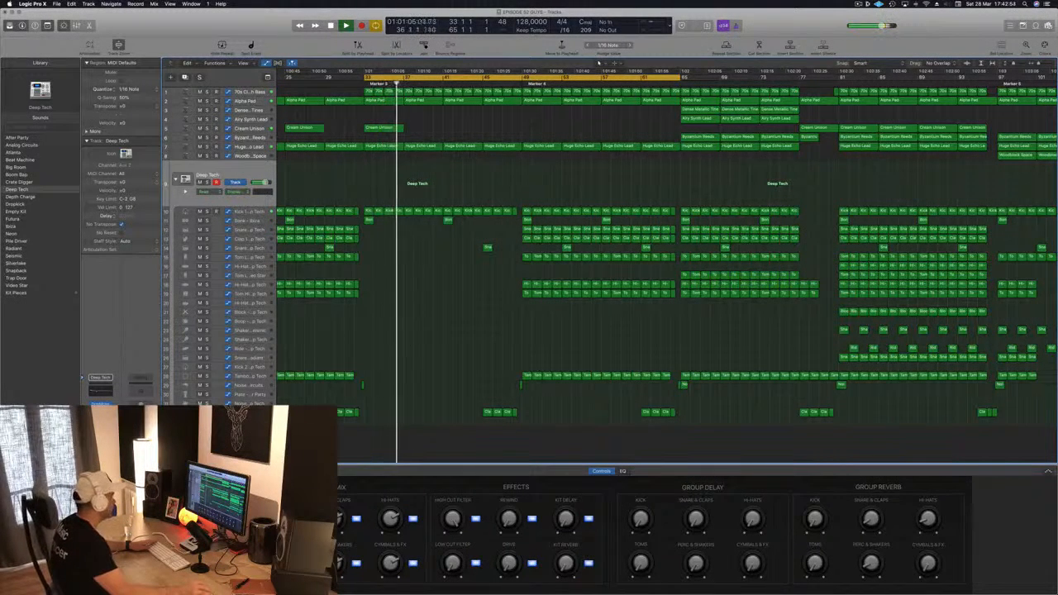
key(space)
key(space)
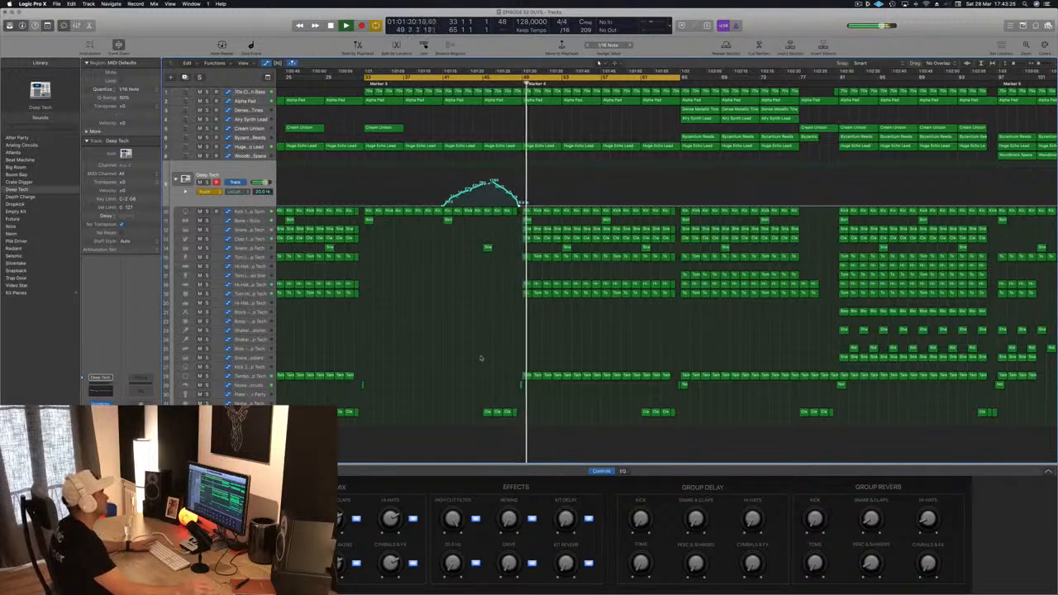
Step: Draw a rising volume automation curve on the Deep Tech drum stack across bars 41 to 49
key(space)
key(space)
drag(445, 206, 525, 206)
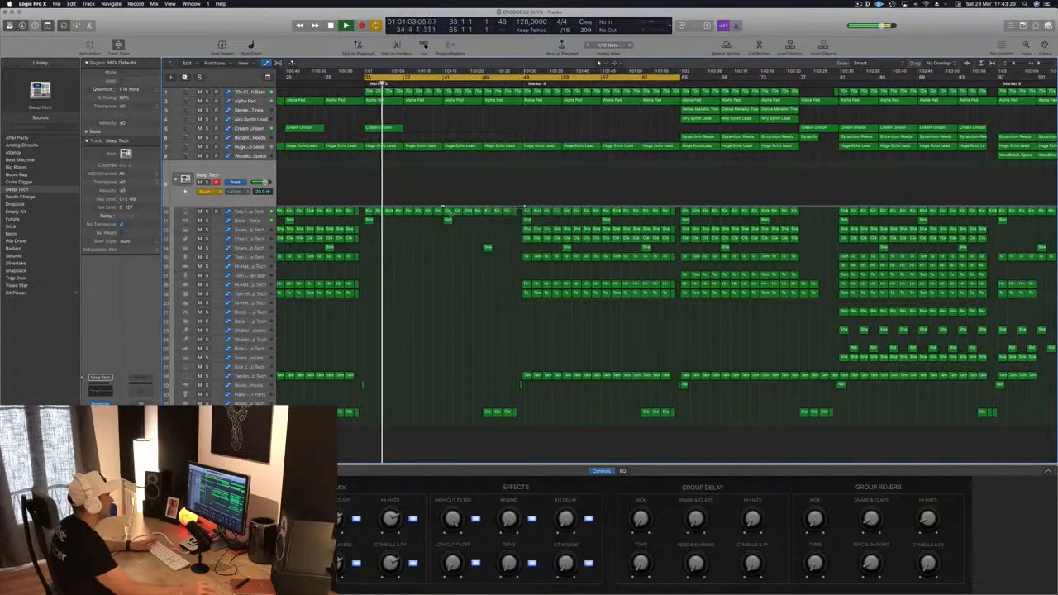
click(445, 206)
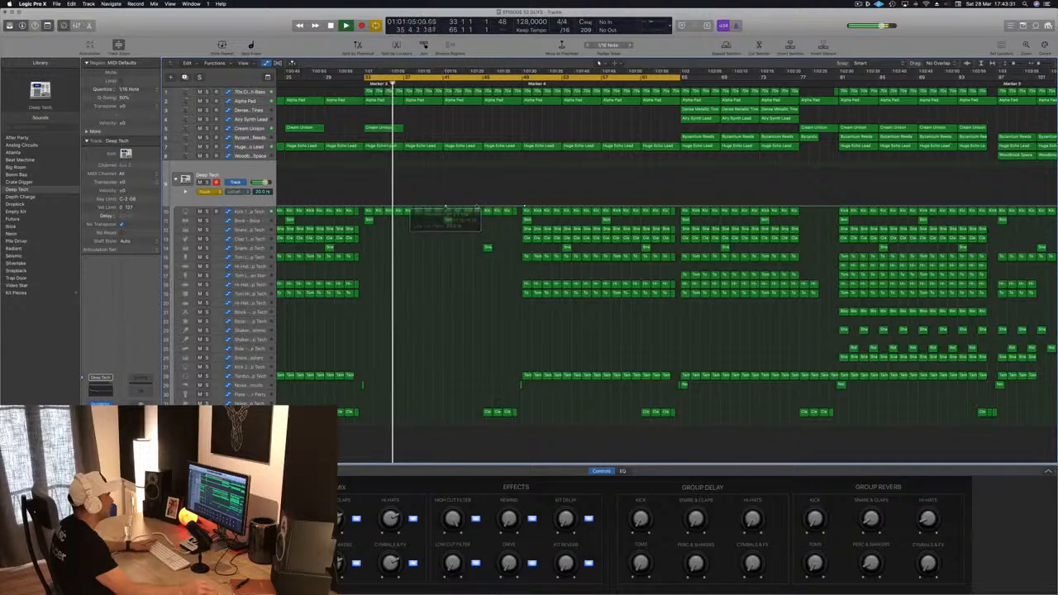
drag(482, 206, 514, 188)
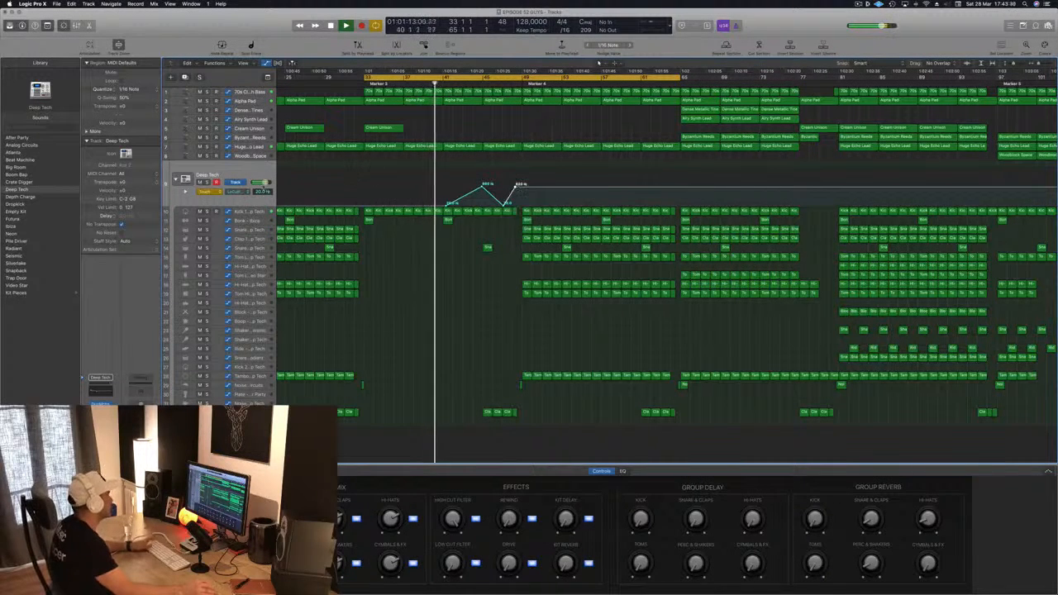
click(203, 191)
click(207, 183)
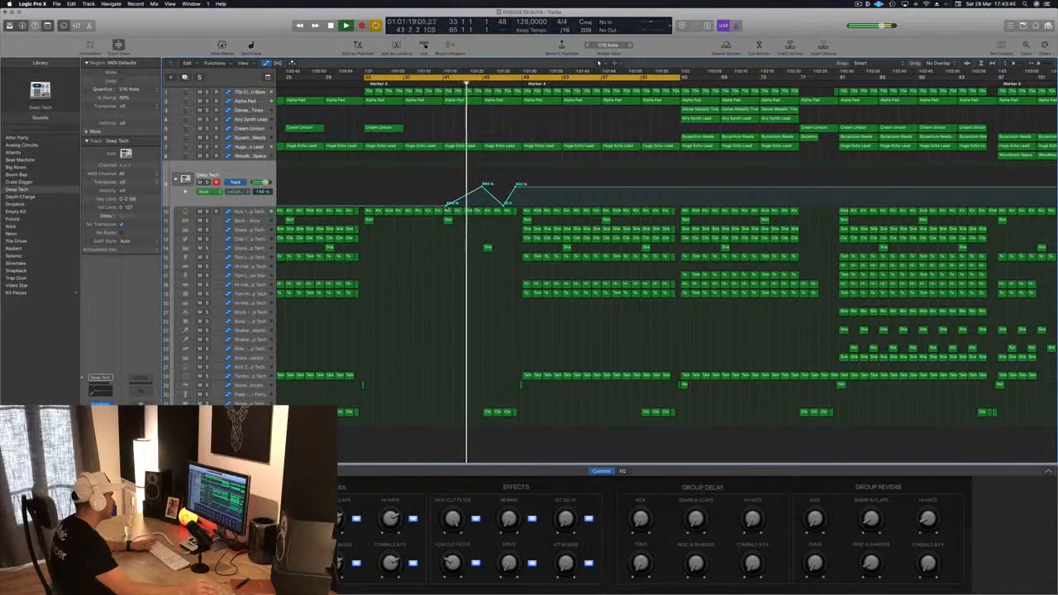
drag(447, 206, 443, 206)
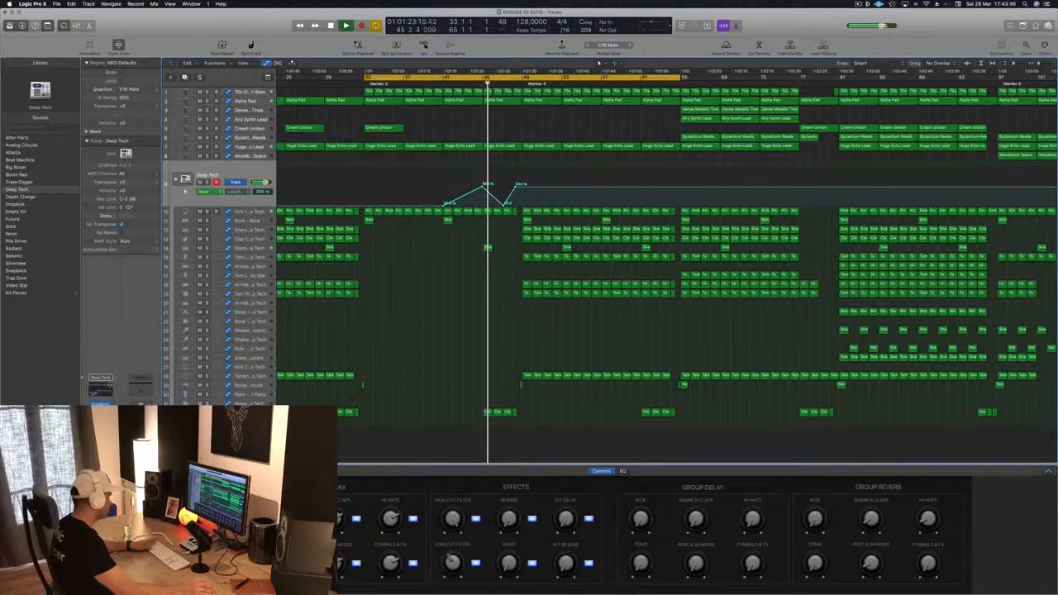
Step: Open the Deep Tech Channel EQ and set the low cut to 620 Hz at 24dB/Oct, then close it
click(100, 389)
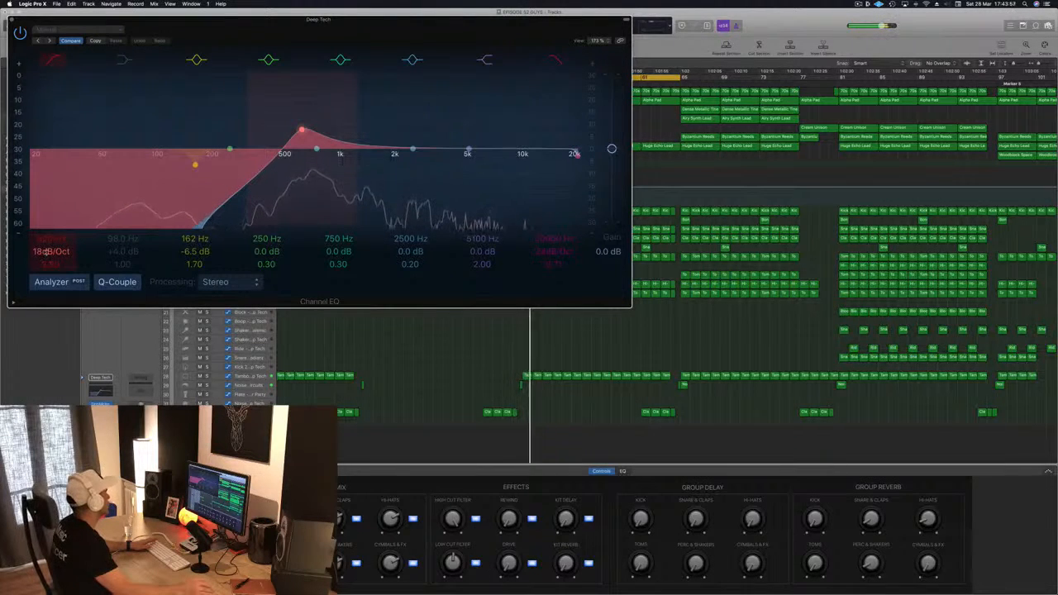
drag(43, 251, 46, 243)
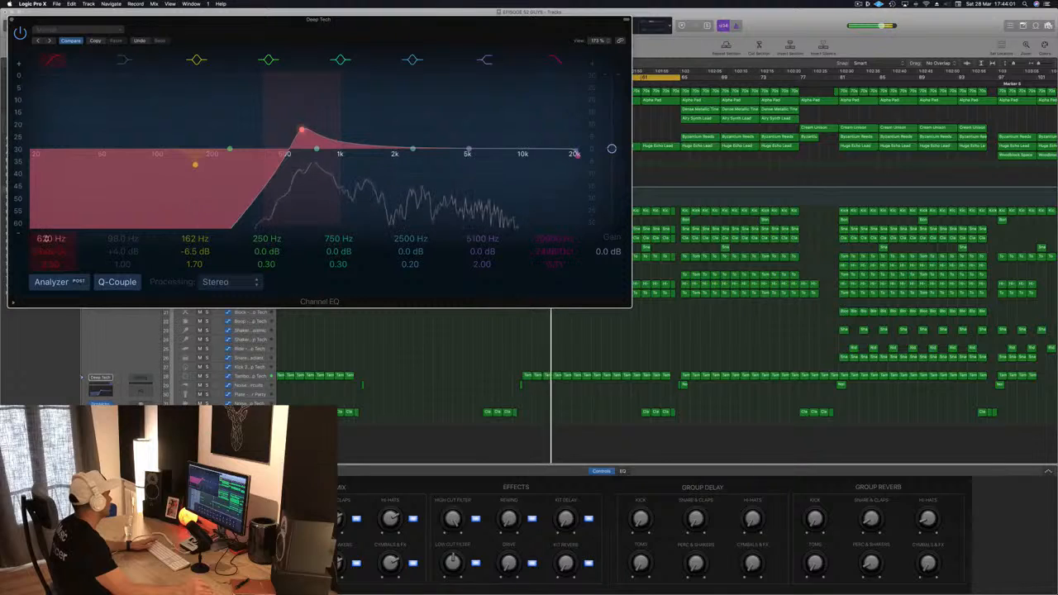
drag(50, 263, 50, 273)
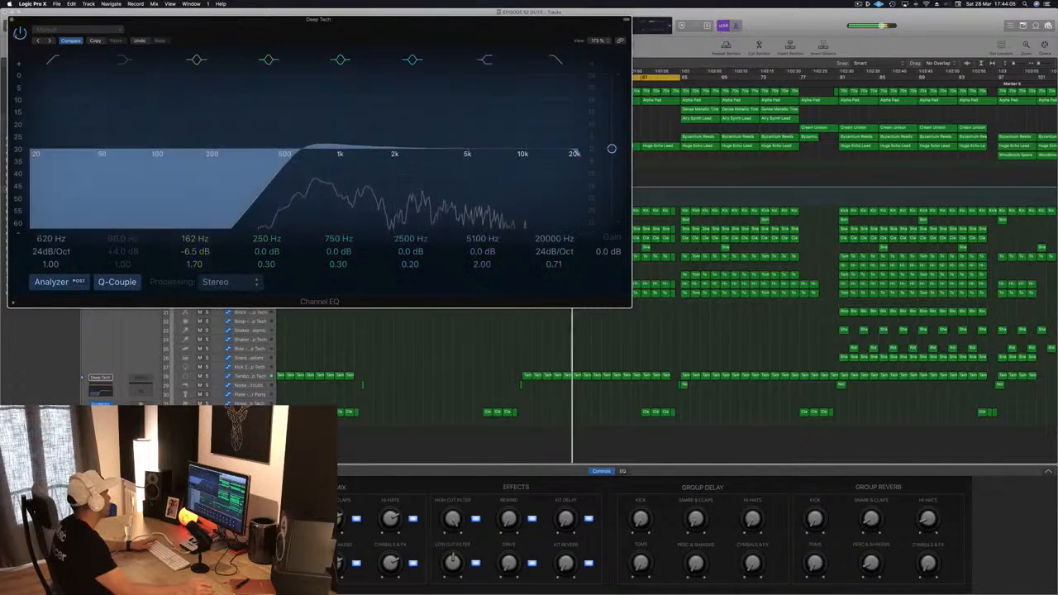
key(super+w)
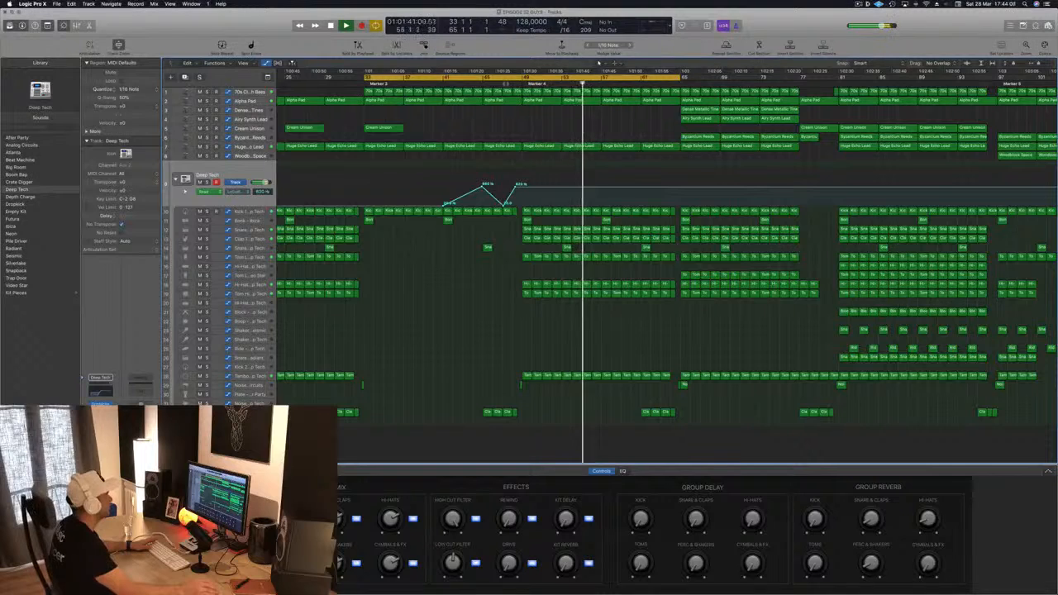
Step: Play back the arrangement from bar 49 and save the project
click(505, 71)
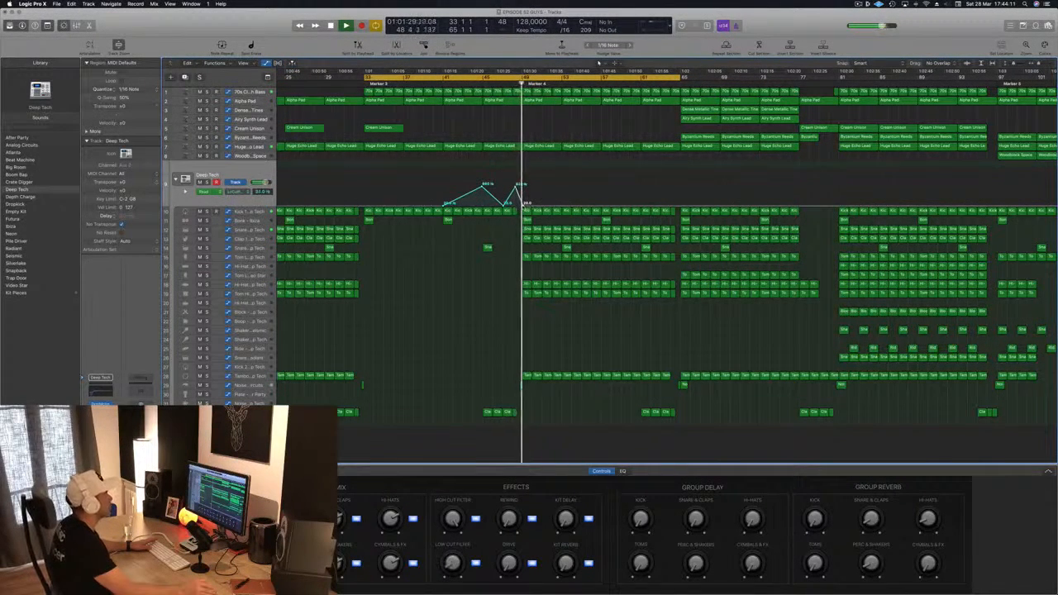
mouse_move(523, 204)
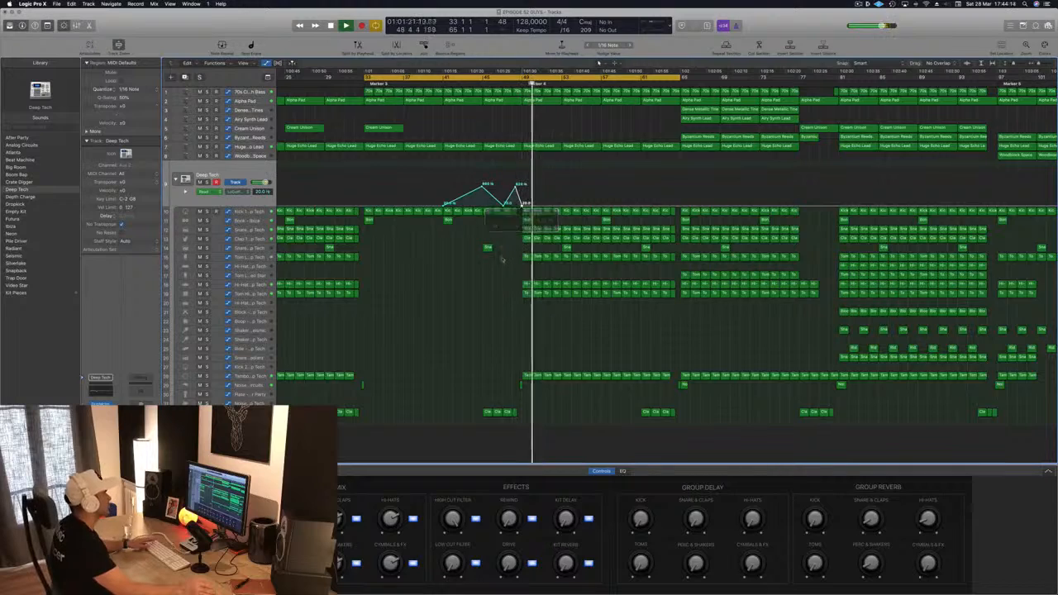
key(super+s)
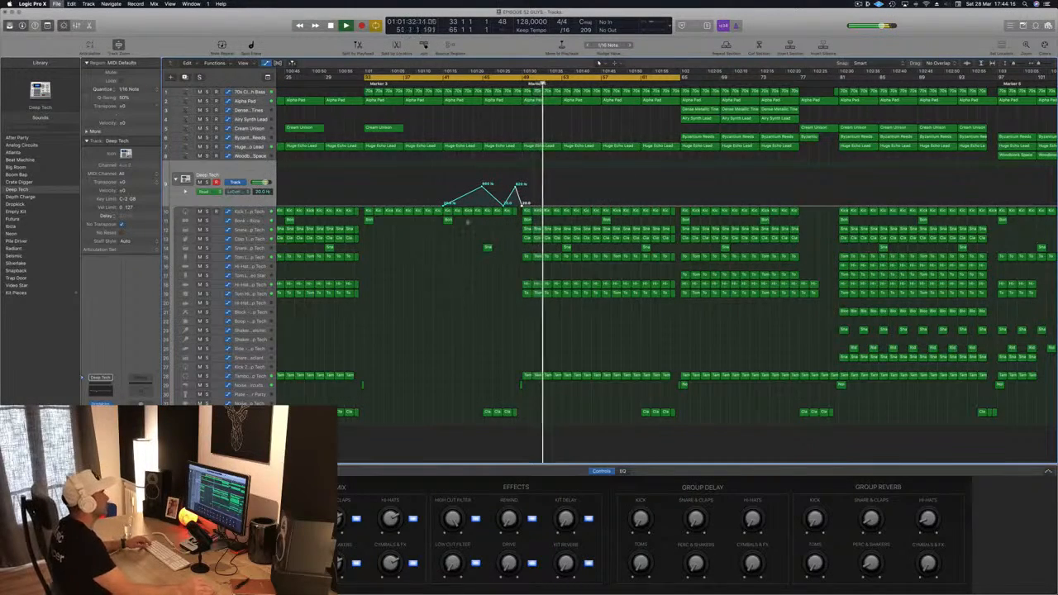
scroll(466, 299, down, 5)
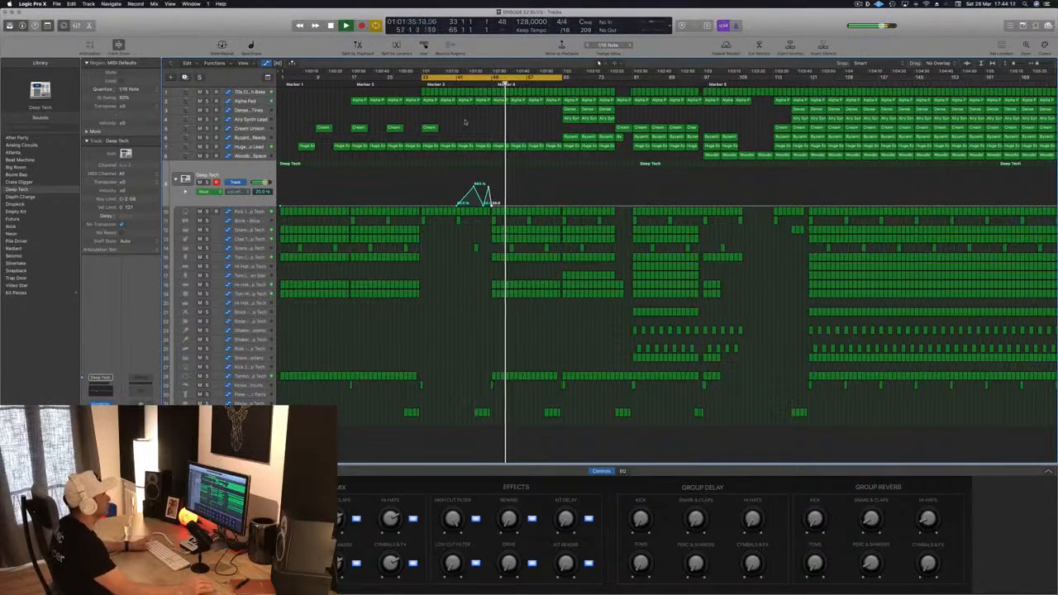
key(space)
key(space)
key(super+s)
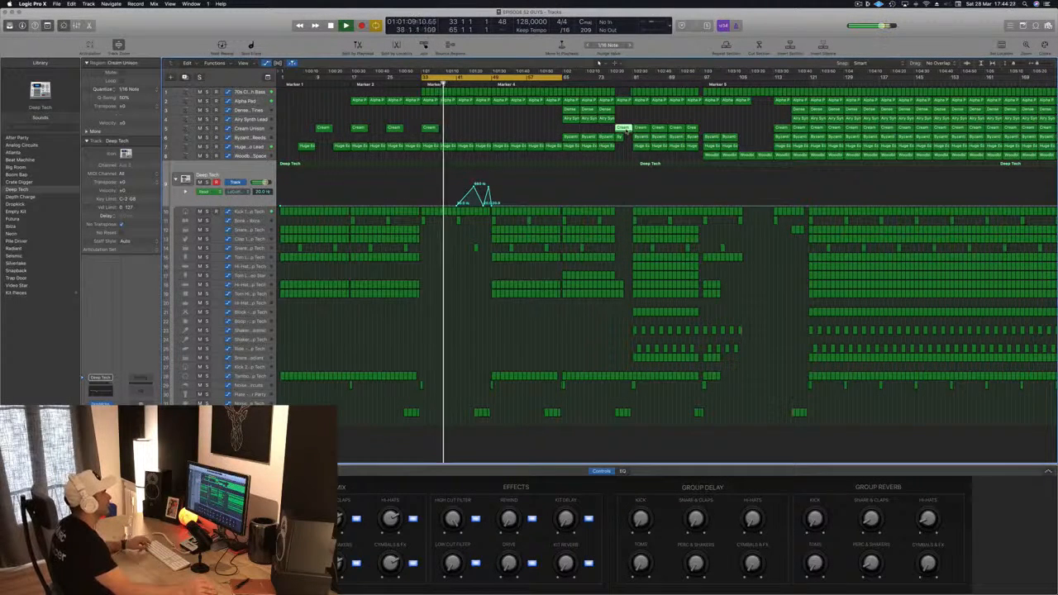
Step: Move a later Cream Unison region back into the intro near bar 45
drag(625, 130, 487, 131)
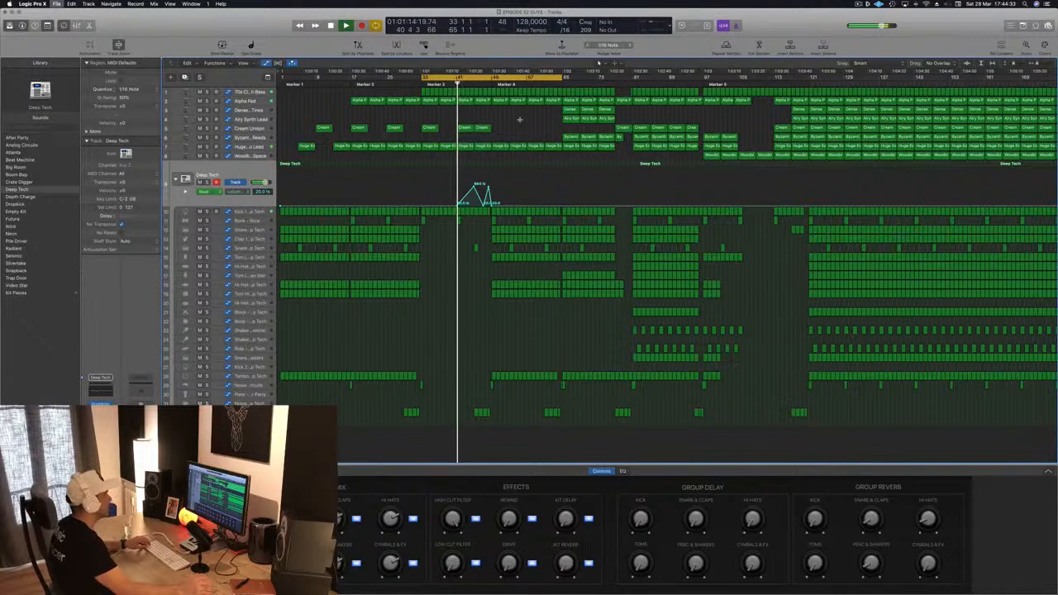
key(super+Left)
key(super+Left)
key(super+Left)
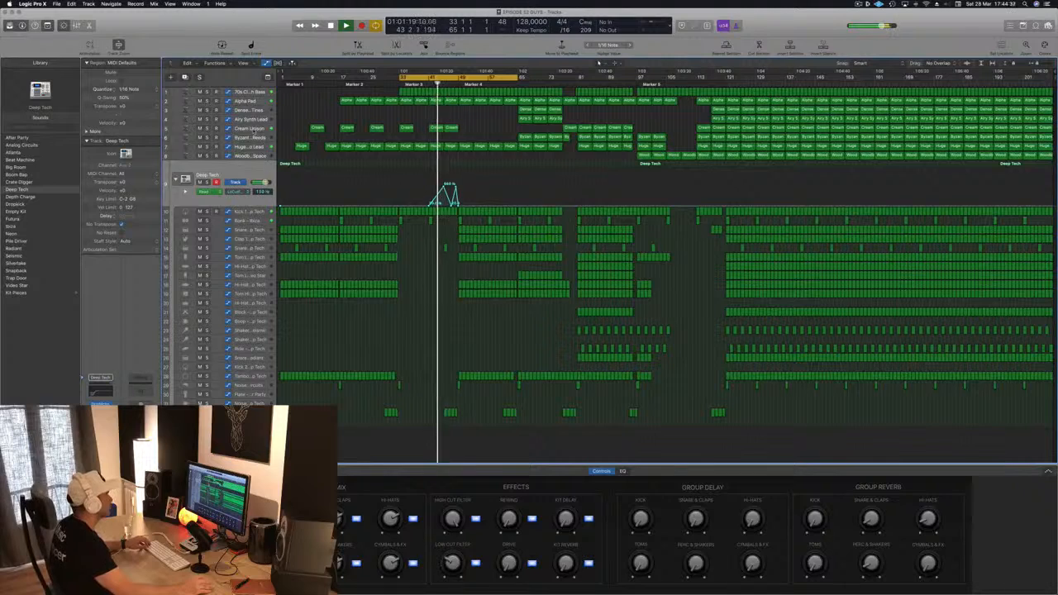
Step: Select the Cream Unison track and shift its two selected regions slightly later
click(373, 124)
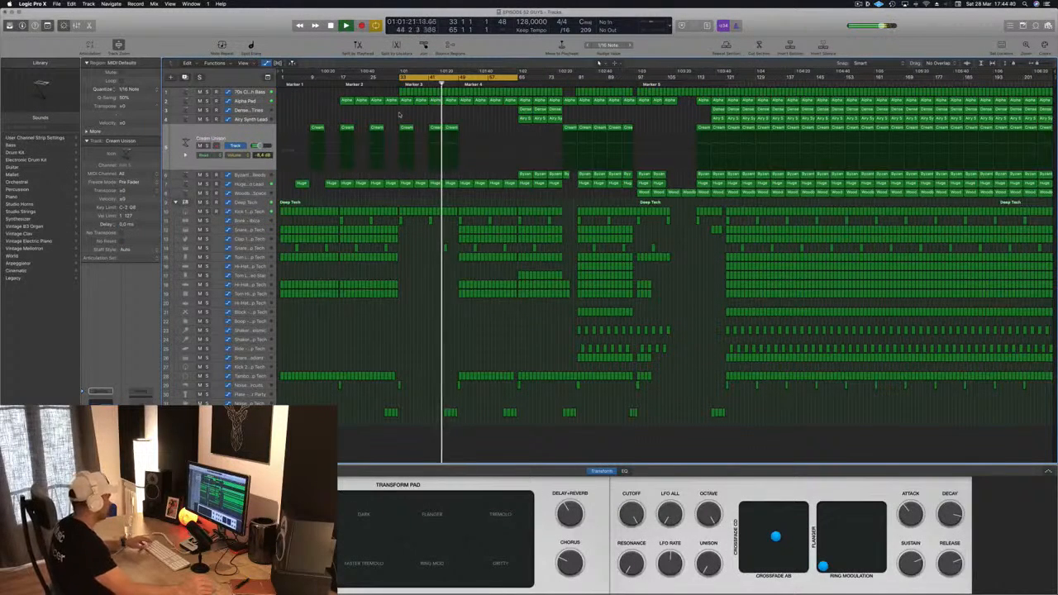
key(super+Right)
key(super+Right)
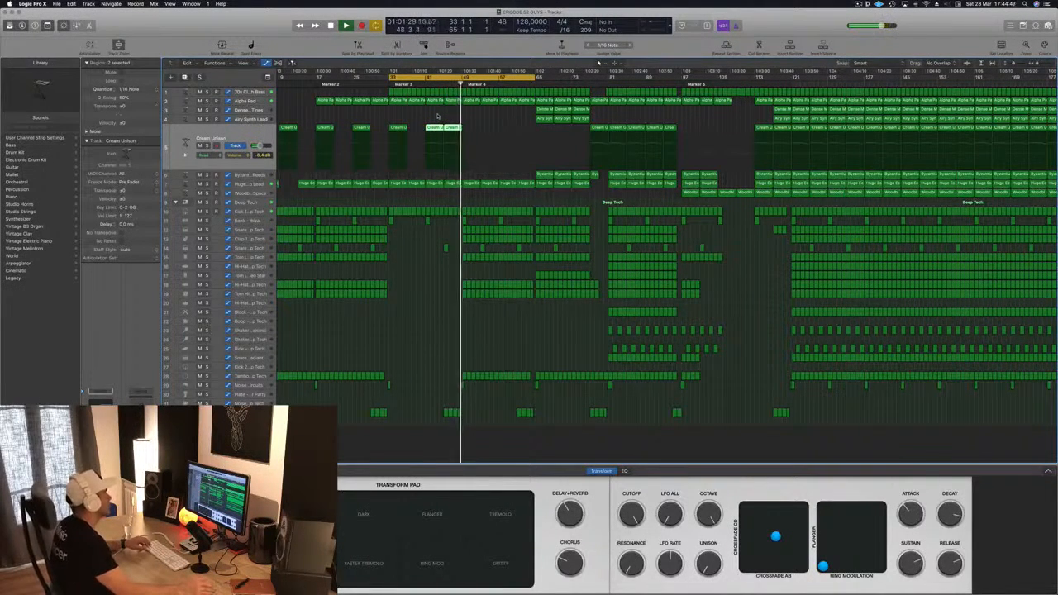
drag(433, 129, 469, 136)
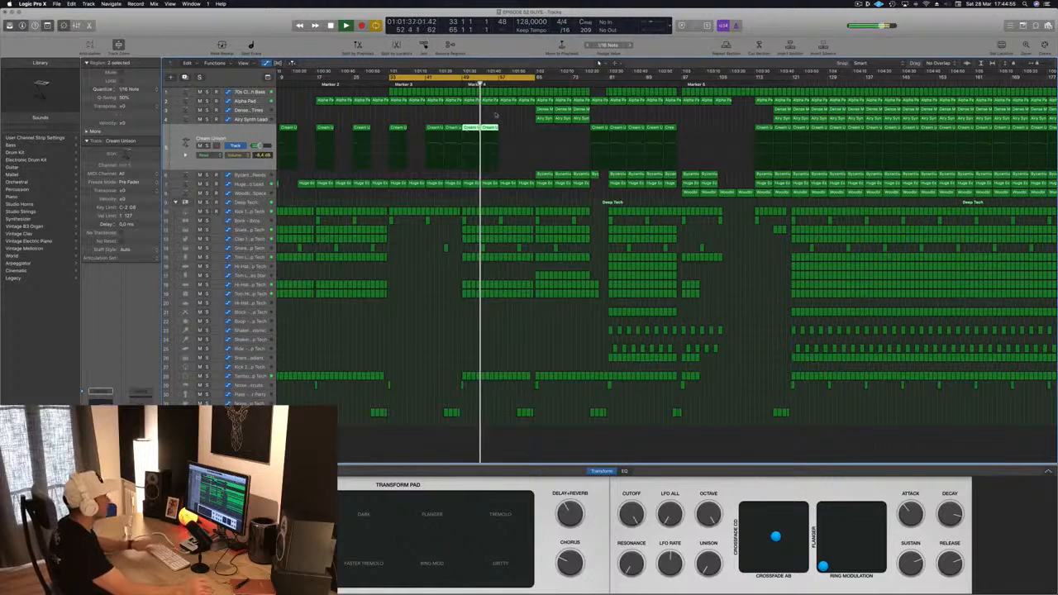
Step: Move the selected Dense Metallic Tines and Airy Synth Lead regions back to start around bar 49
drag(543, 110, 468, 110)
scroll(424, 112, left, 2)
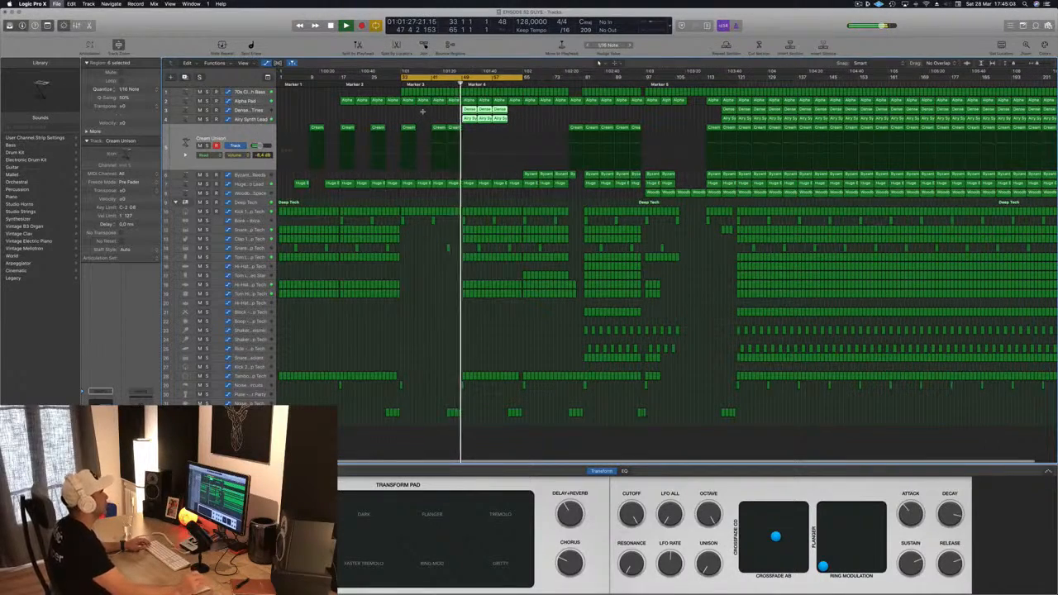
scroll(430, 111, up, 3)
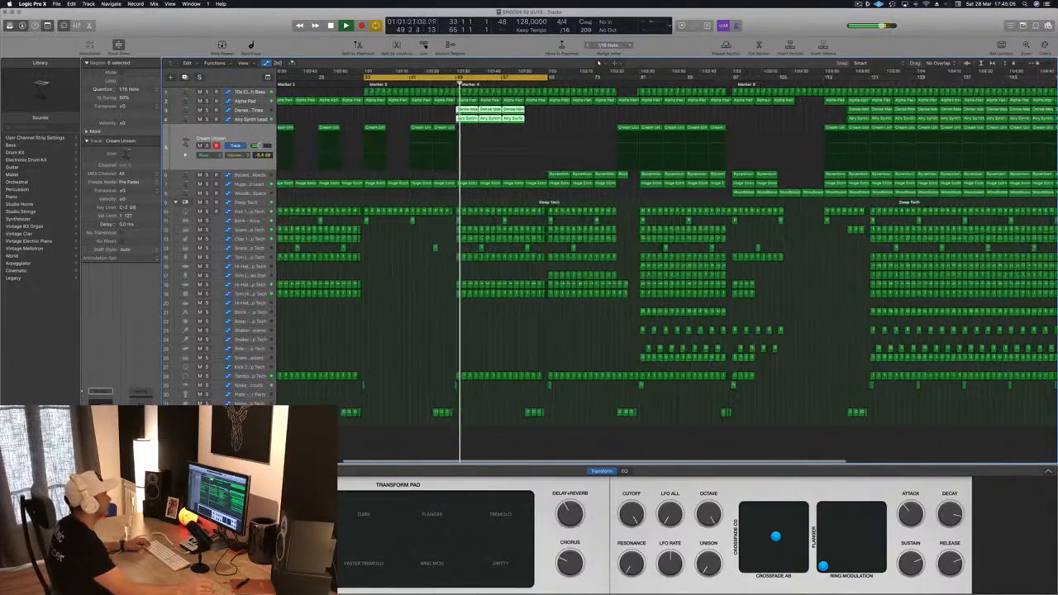
scroll(440, 111, down, 1)
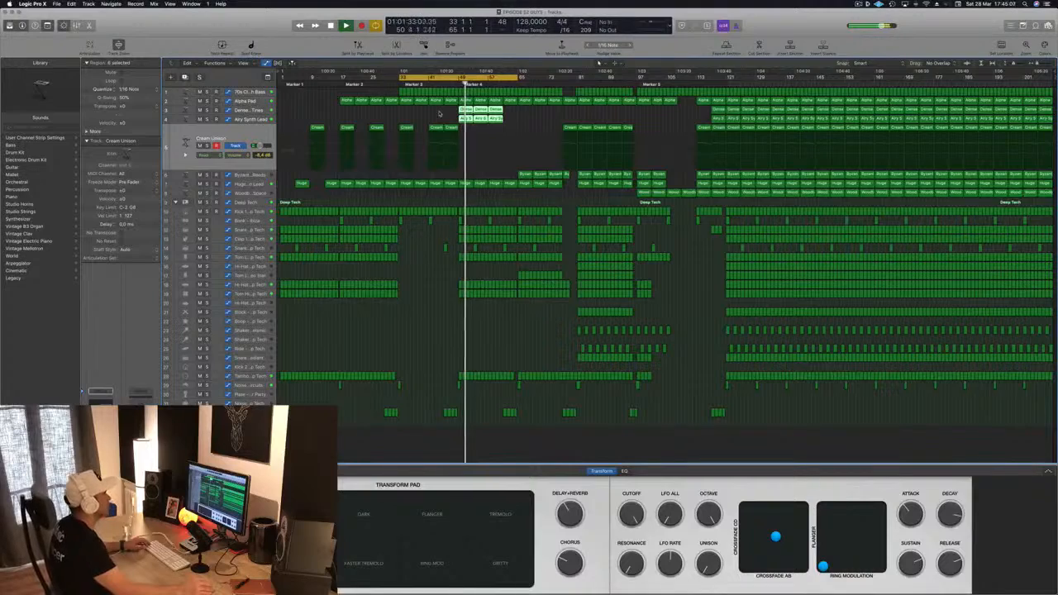
Step: Briefly solo the Dense Metallic Tines and Airy Synth Lead tracks to audition them
click(290, 111)
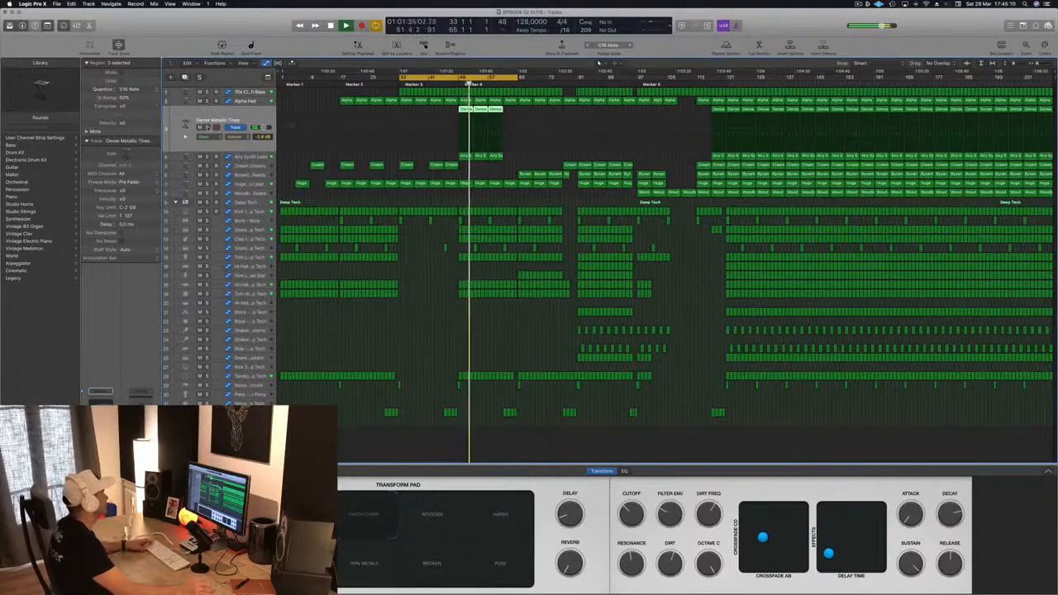
key(s)
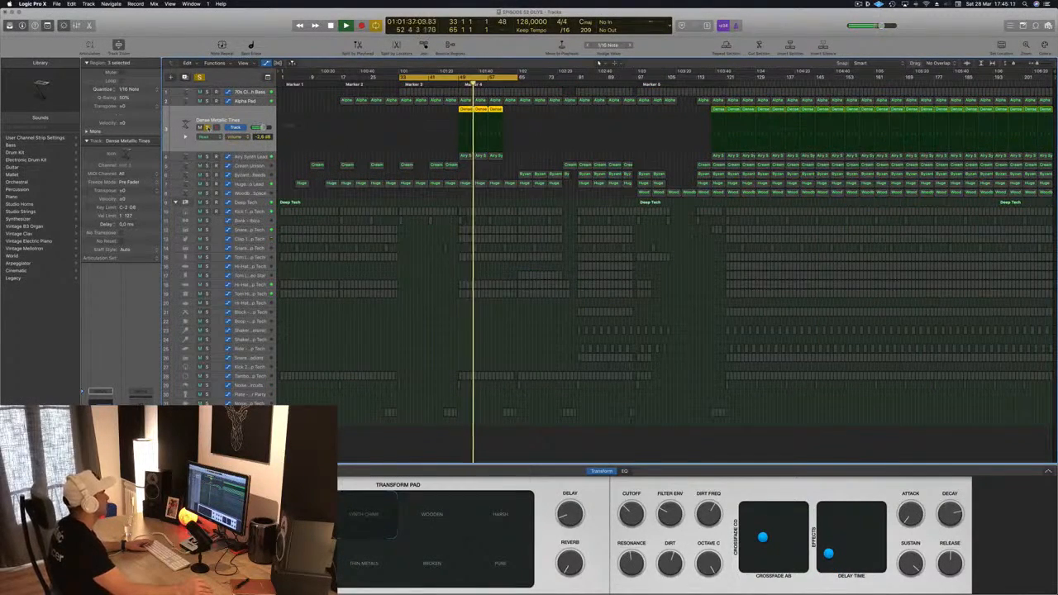
key(s)
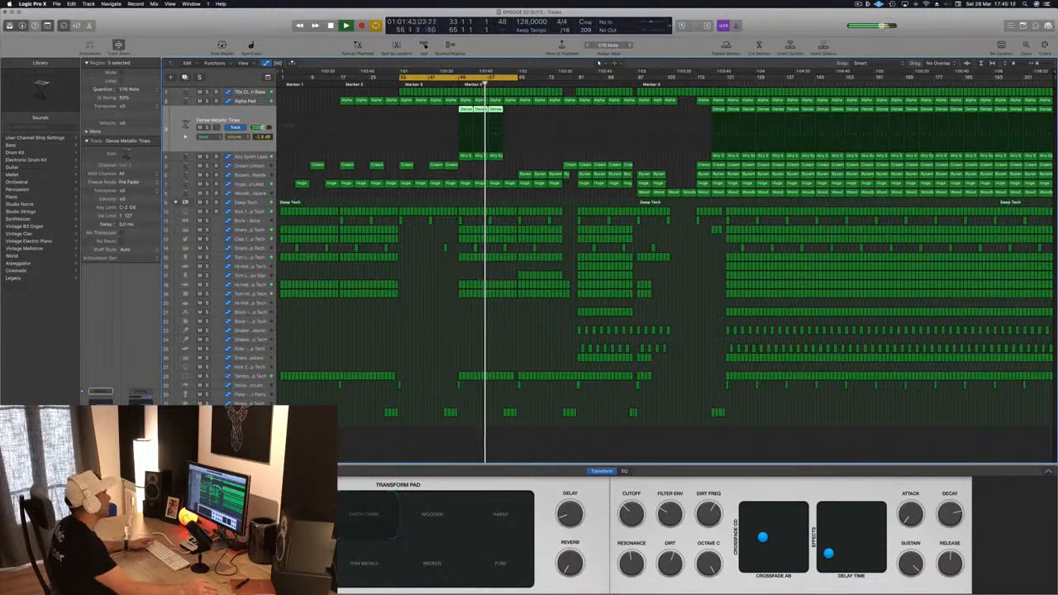
key(Down)
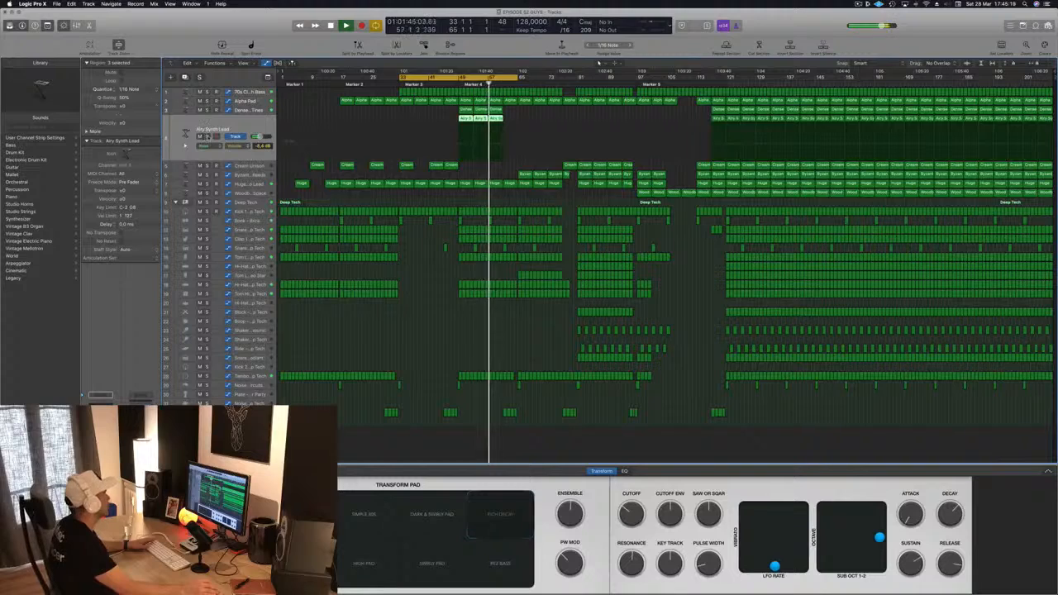
key(s)
key(s)
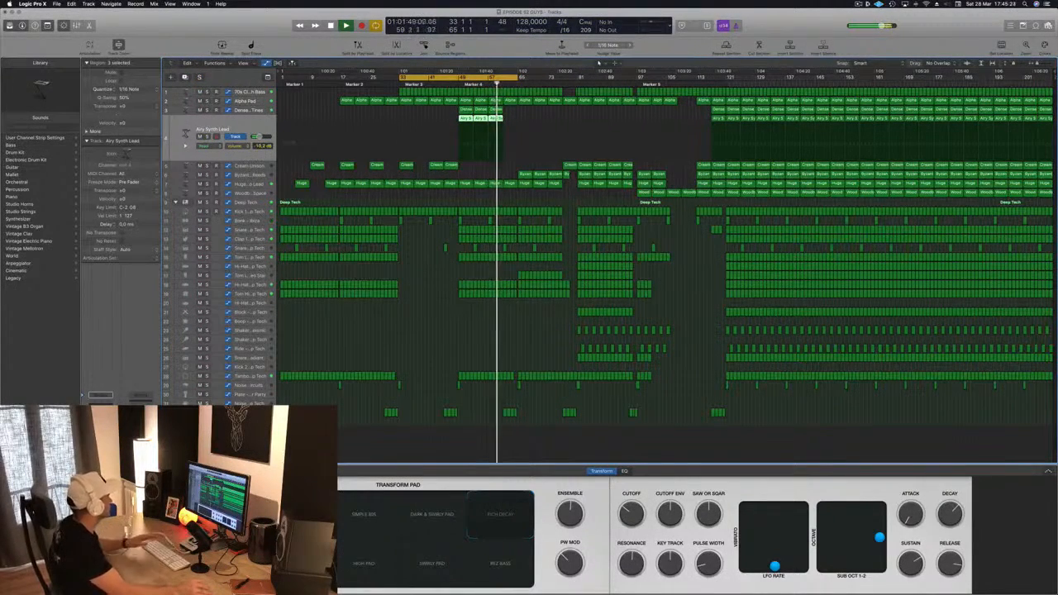
click(423, 349)
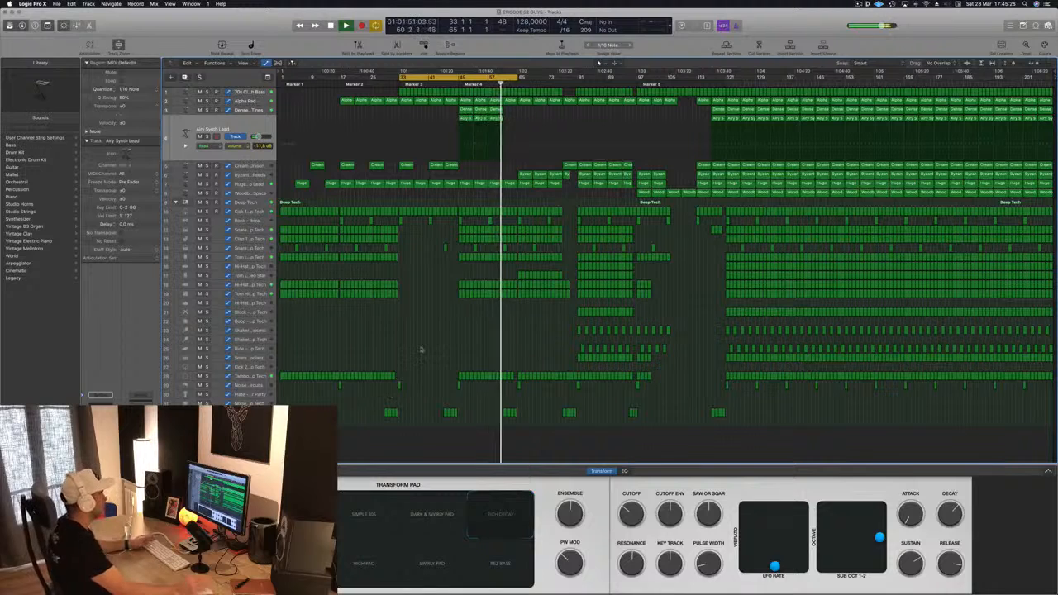
Step: Duplicate the Dense Metallic Tines and Airy Synth Lead regions directly after themselves
key(space)
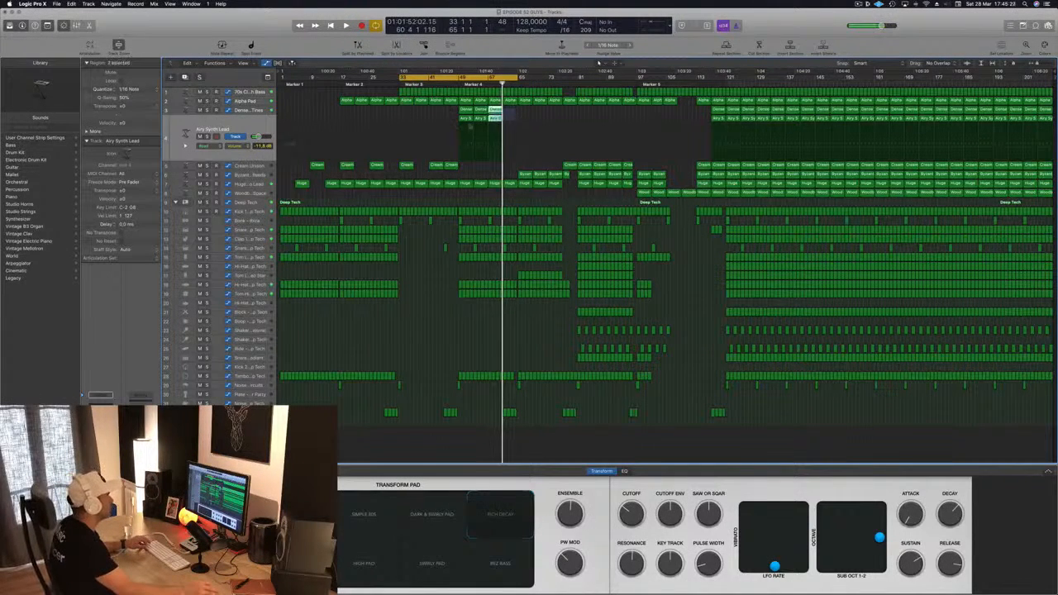
drag(465, 110, 511, 119)
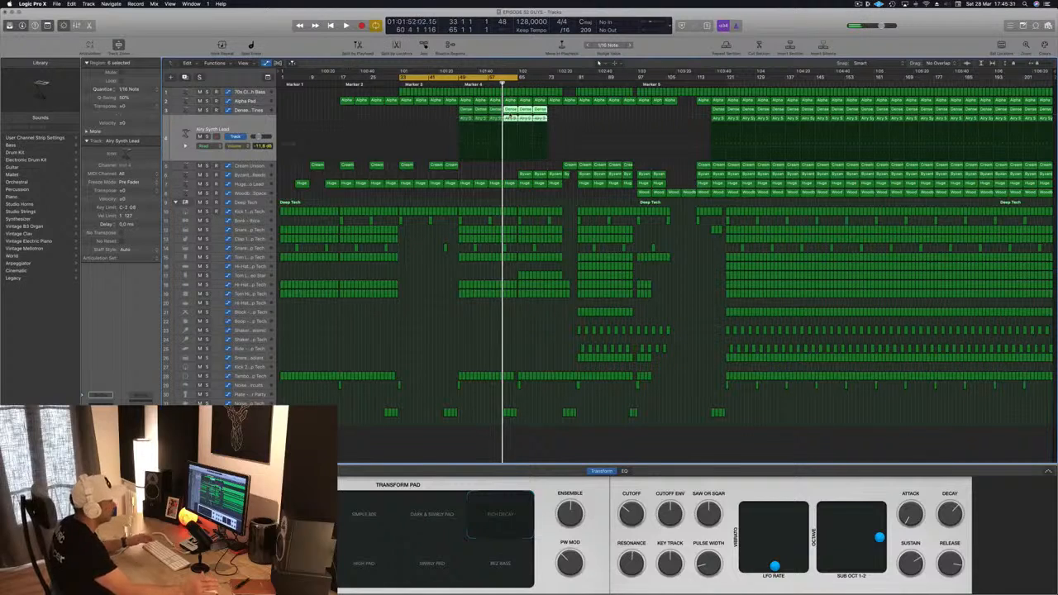
click(444, 111)
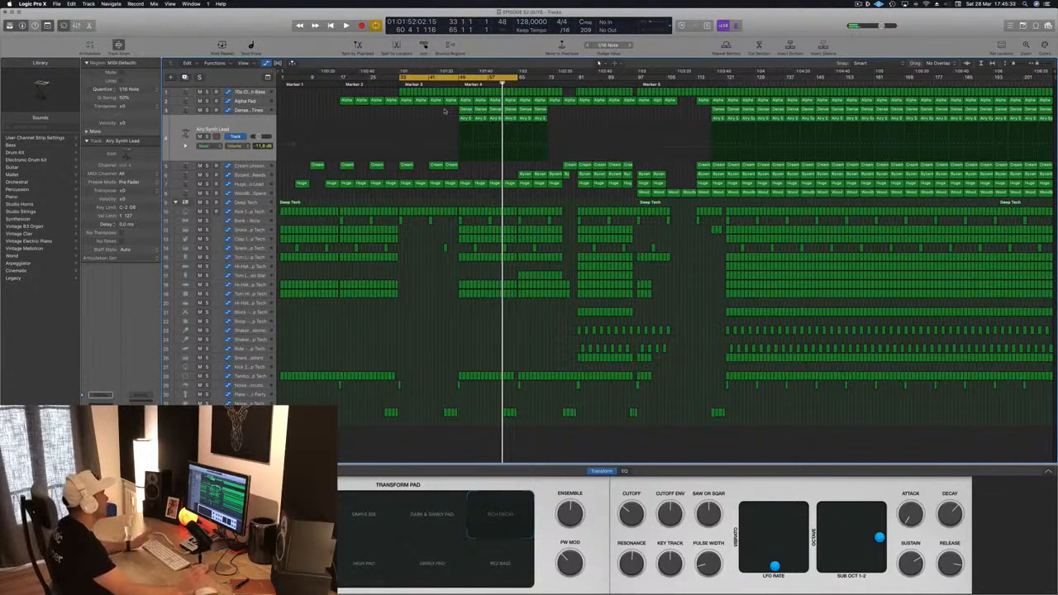
Step: Set a cycle range from bar 49 to about bar 73 and play it
key(space)
key(c)
key(space)
key(c)
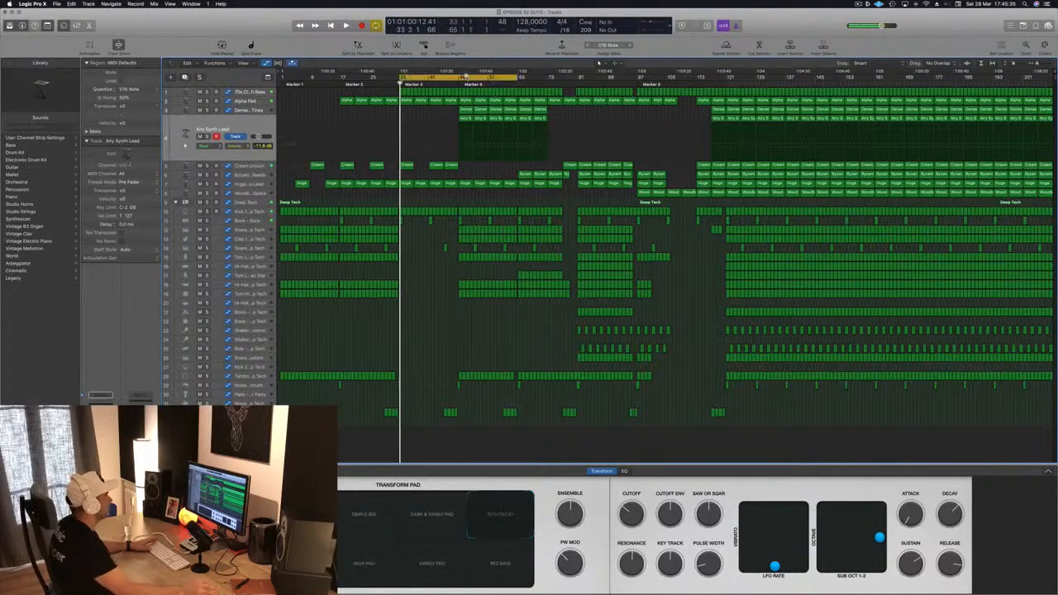
double_click(462, 77)
drag(462, 78, 559, 82)
key(space)
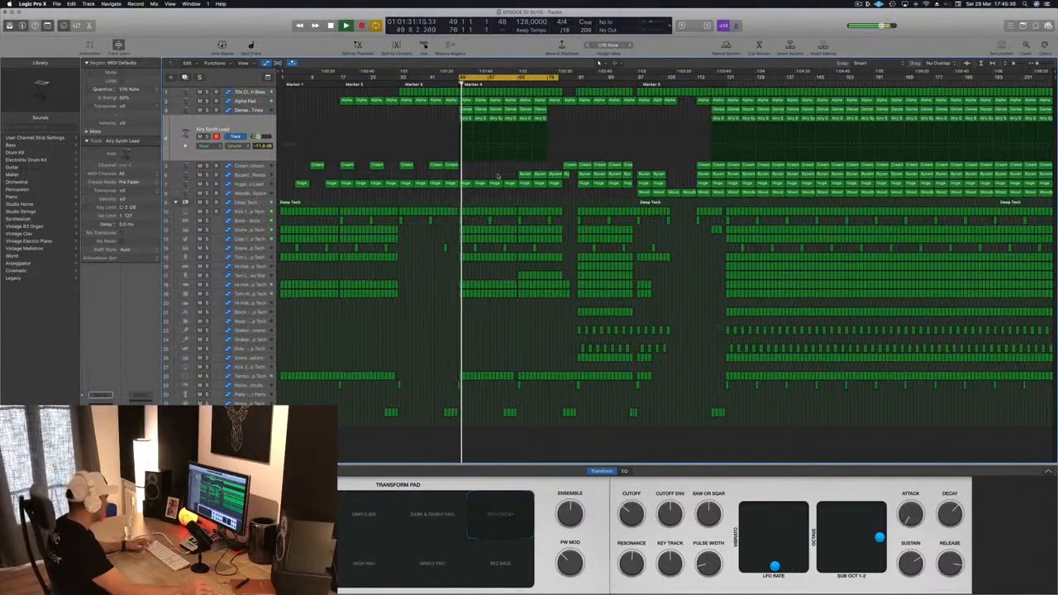
Step: Save the project and toggle the automation view in the arrangement
key(super+s)
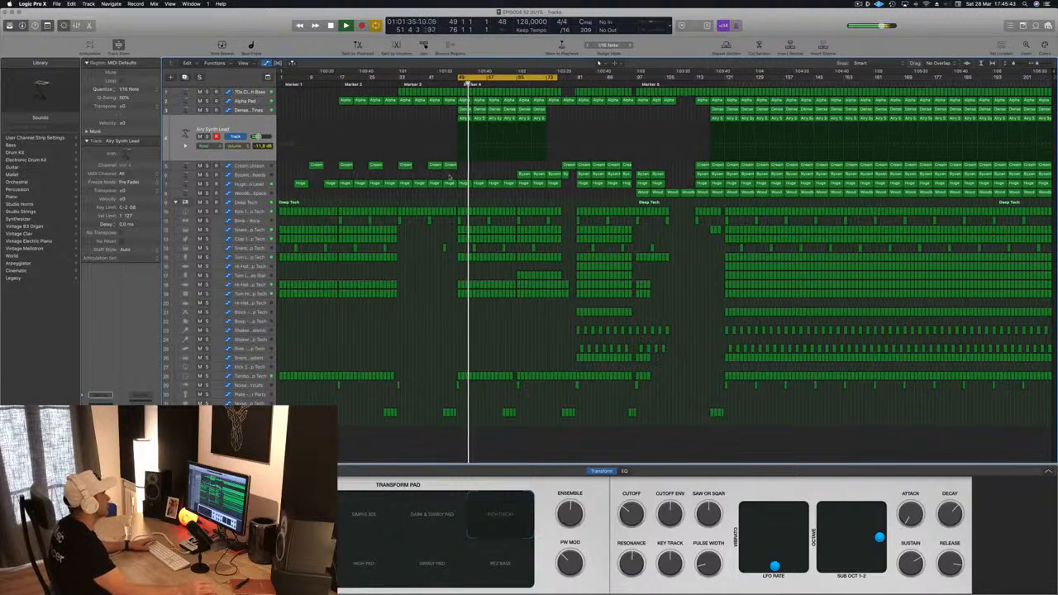
click(518, 158)
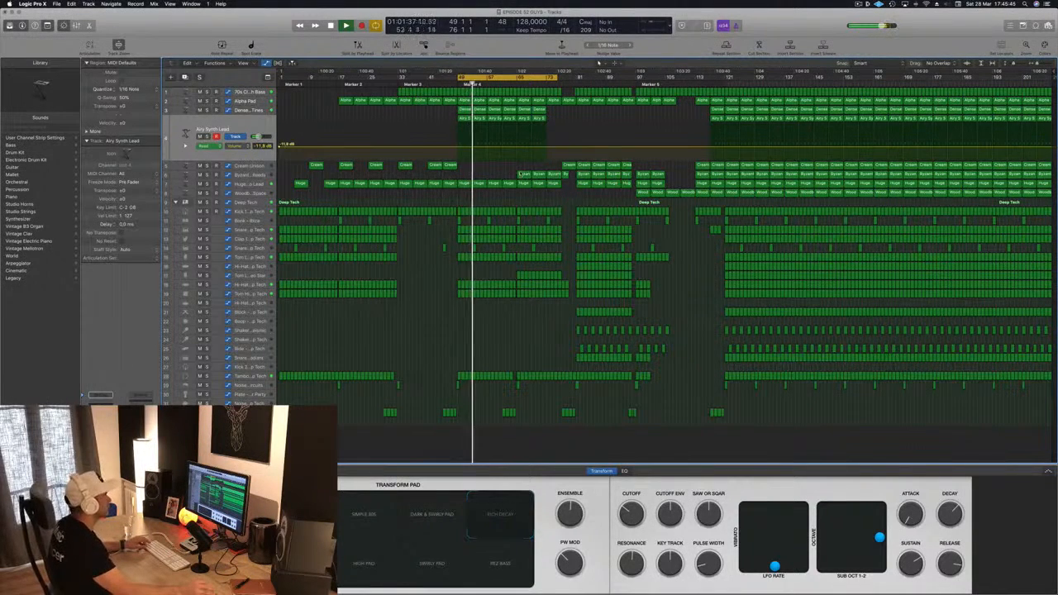
key(a)
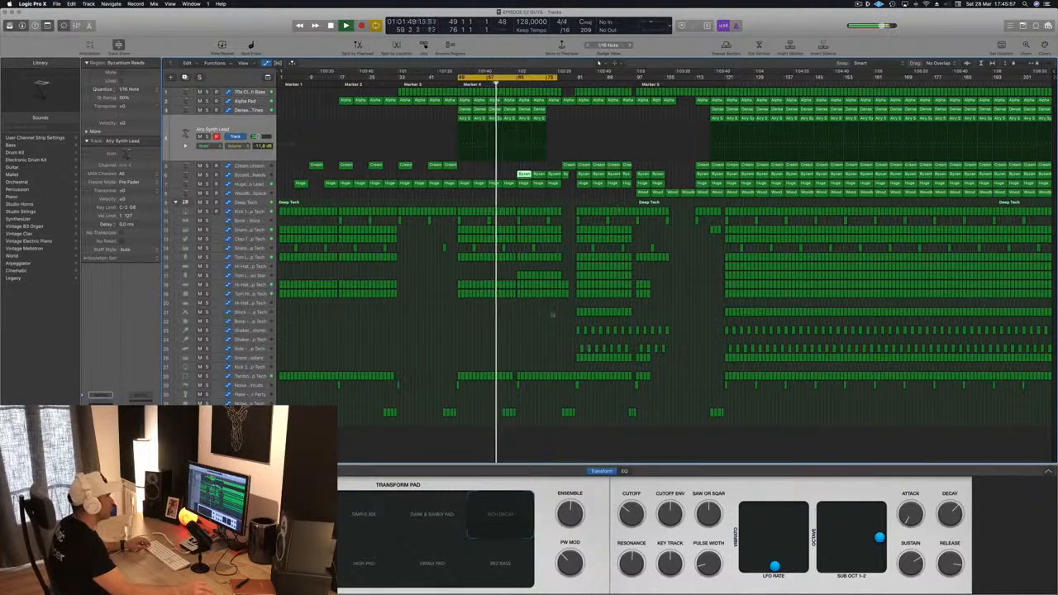
Step: Solo the Byzantium Reeds track briefly to audition it within the cycle range
scroll(514, 299, up, 5)
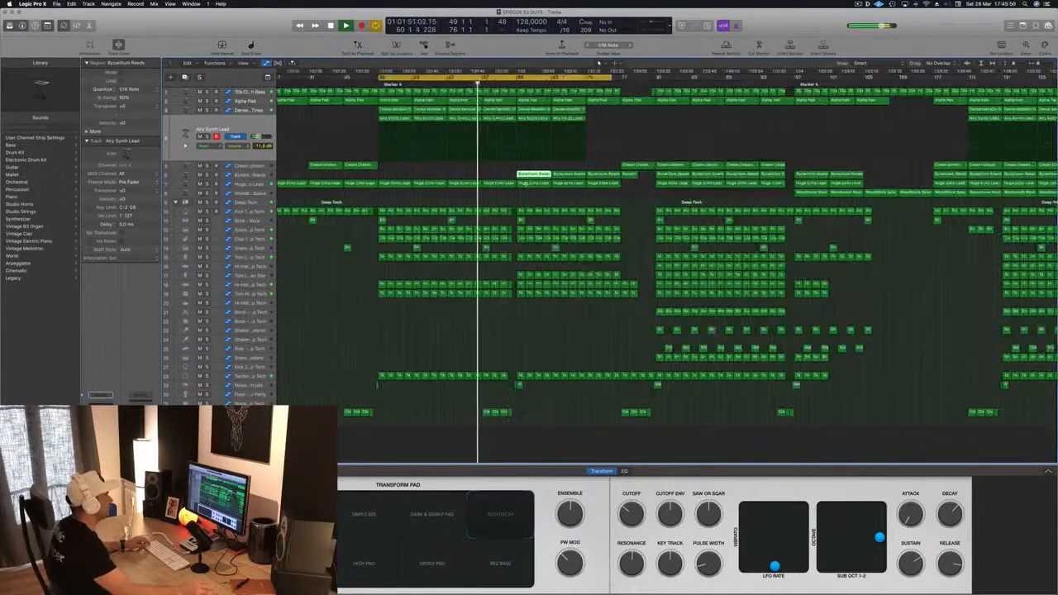
scroll(517, 289, down, 1)
scroll(516, 191, down, 2)
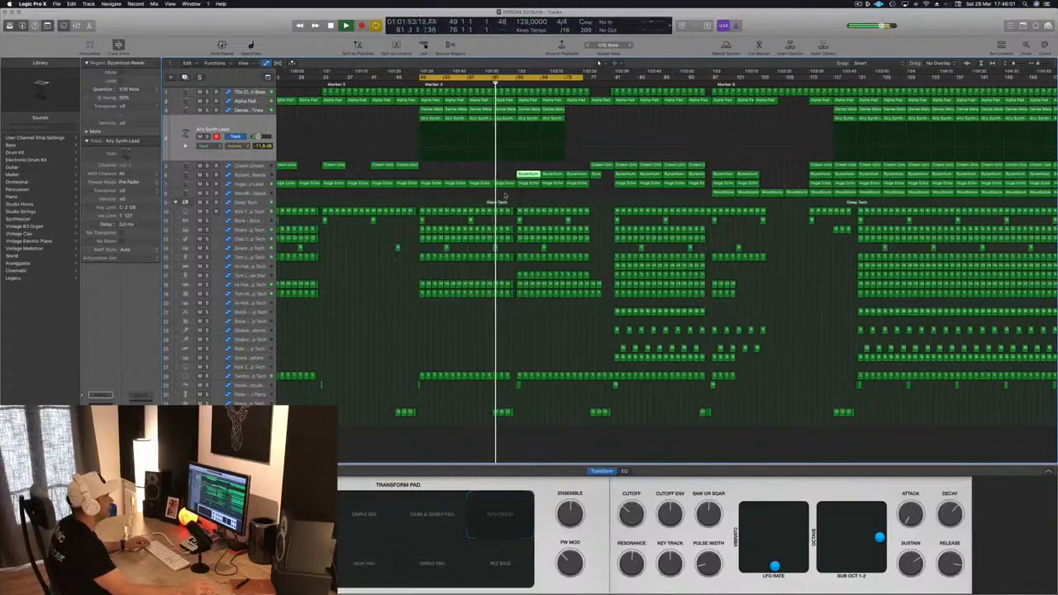
scroll(505, 194, down, 3)
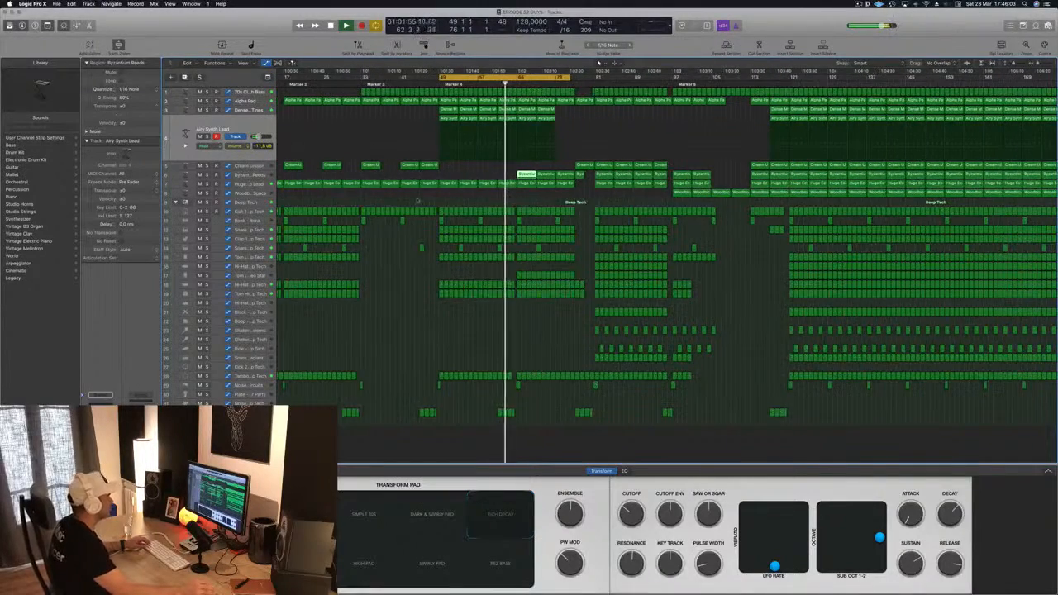
scroll(477, 404, up, 2)
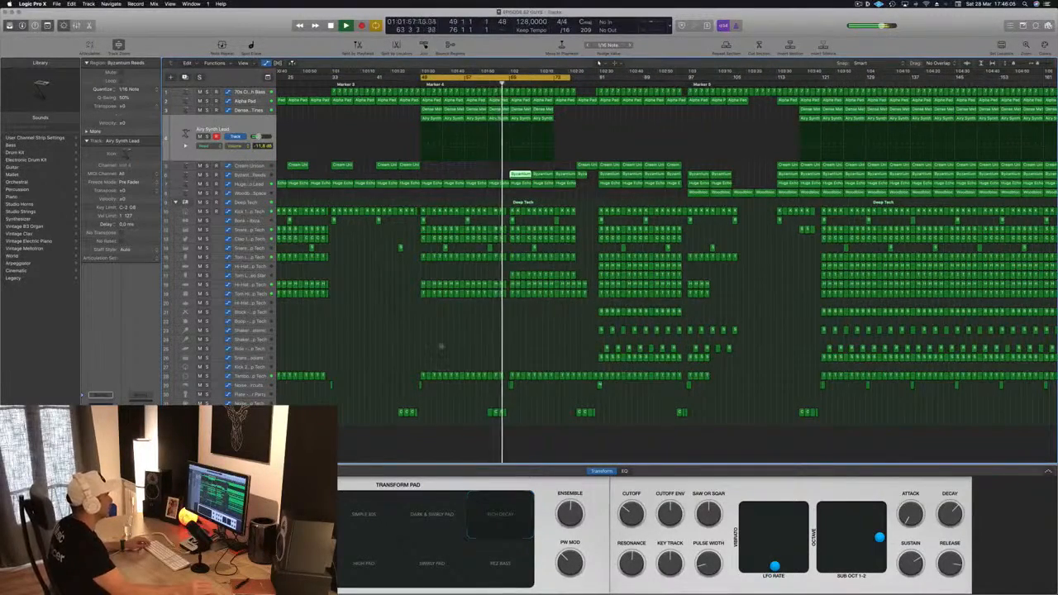
scroll(440, 344, up, 2)
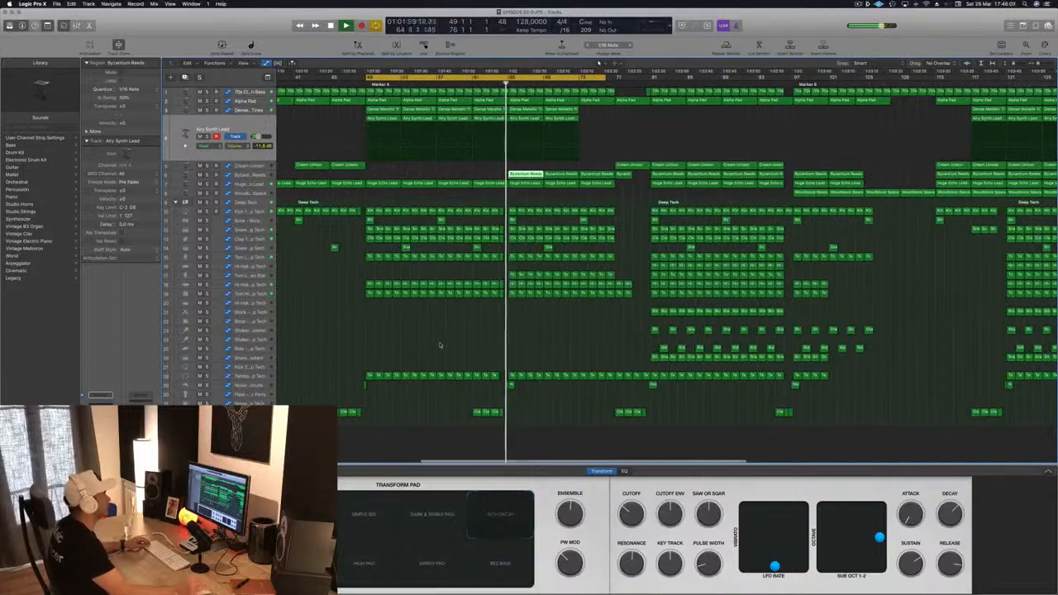
scroll(440, 345, down, 1)
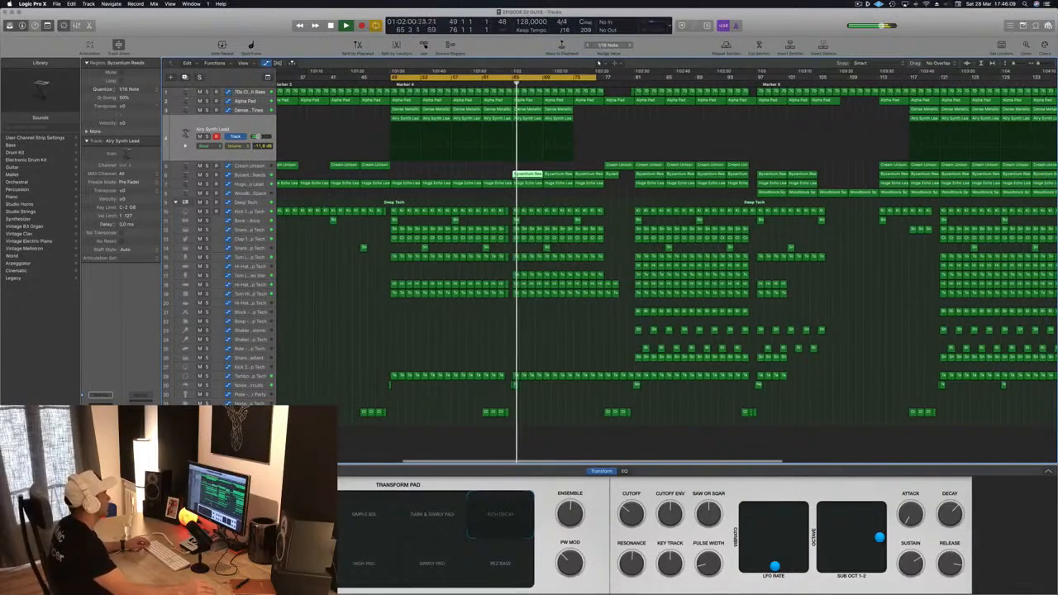
click(255, 175)
key(s)
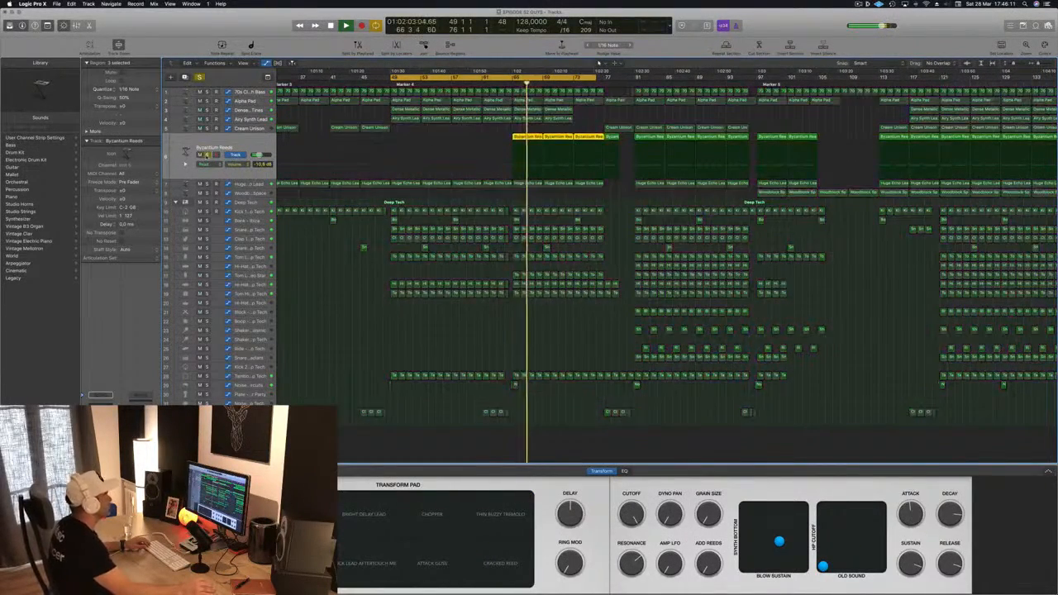
key(s)
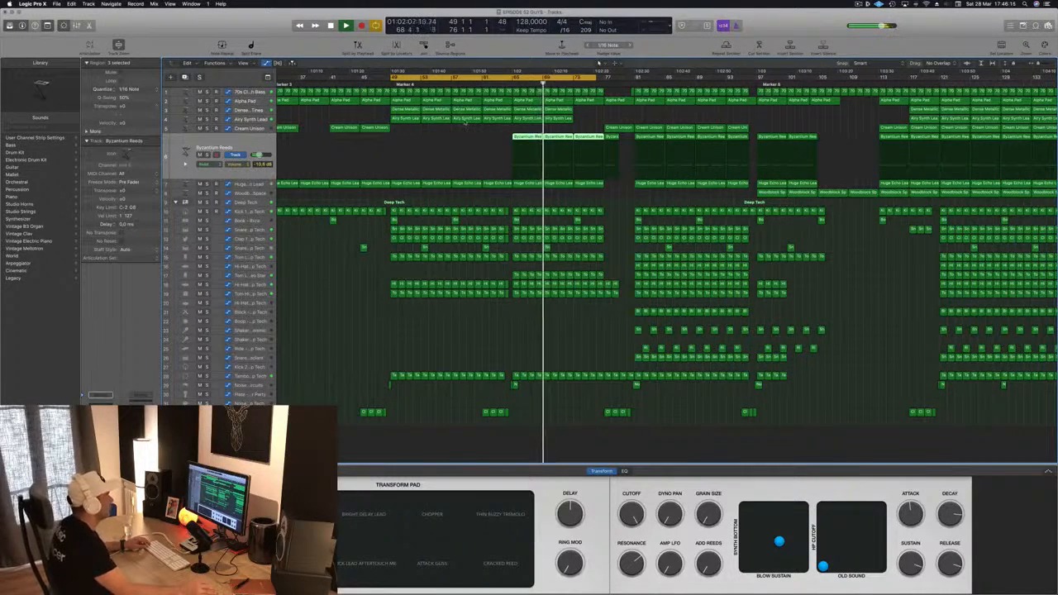
key(super+Left)
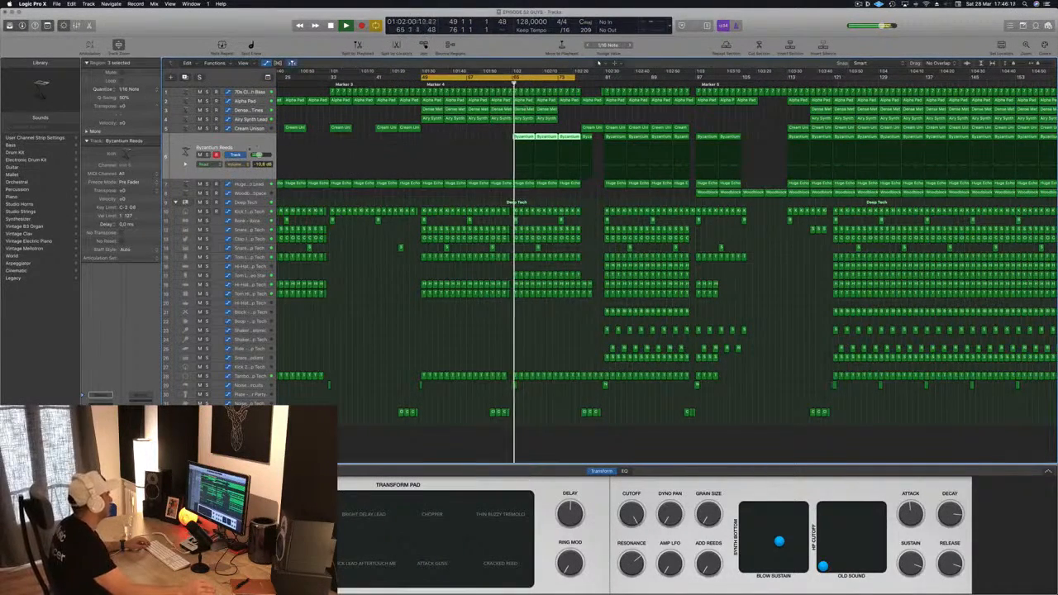
key(s)
key(s)
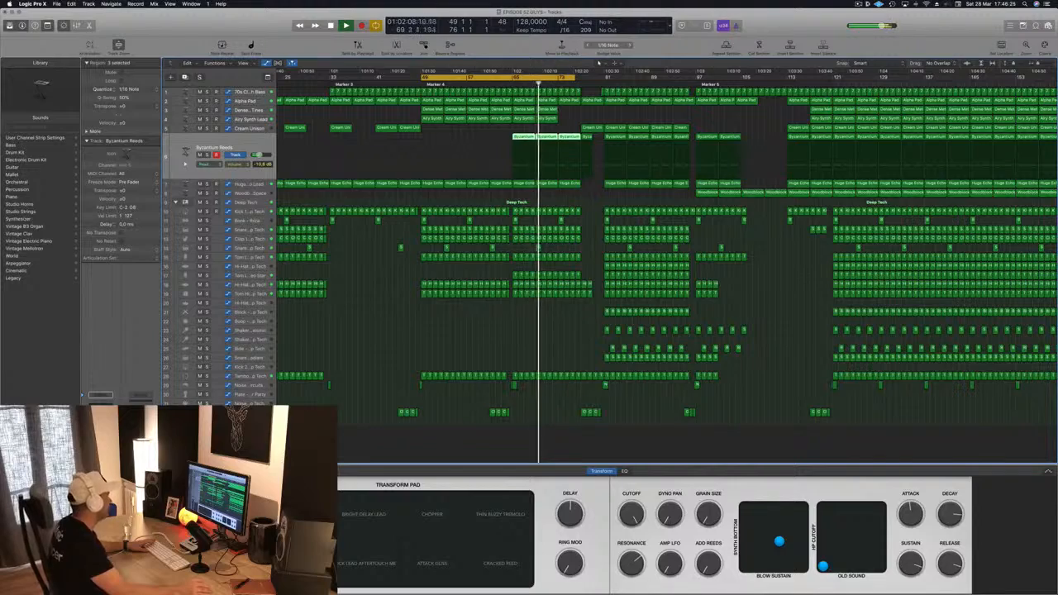
Step: Open the Byzantium Reeds Compressor plug-in window and reposition it over the arrangement
key(v)
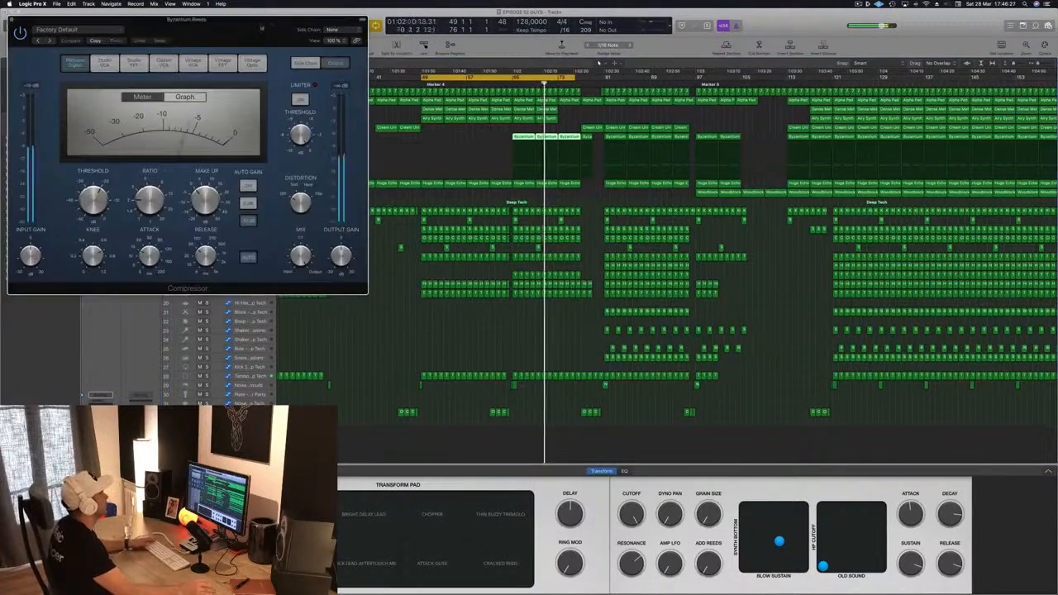
drag(195, 27, 879, 363)
click(207, 276)
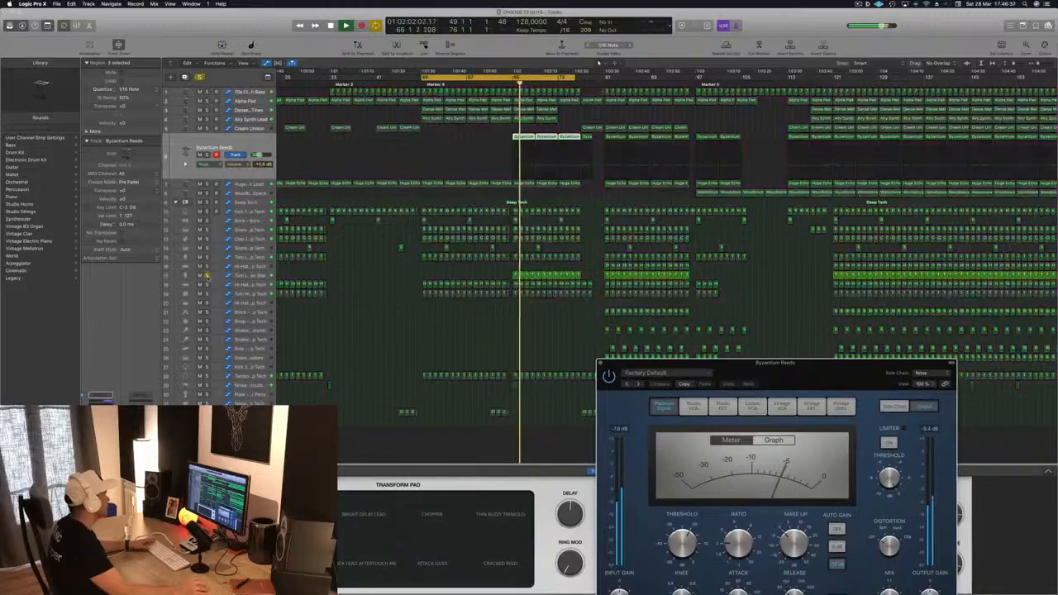
click(207, 275)
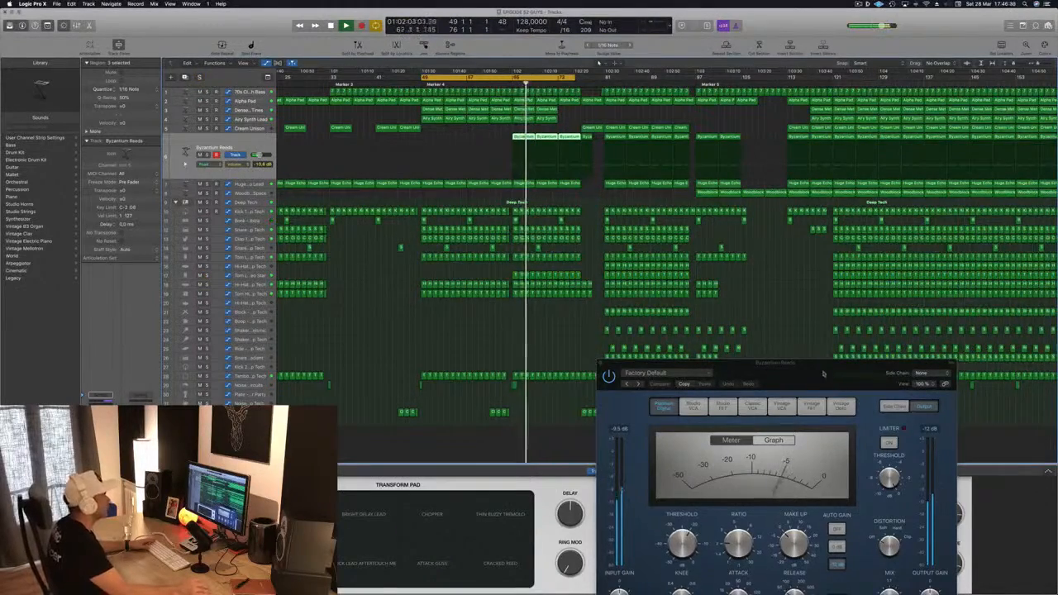
drag(824, 375, 856, 172)
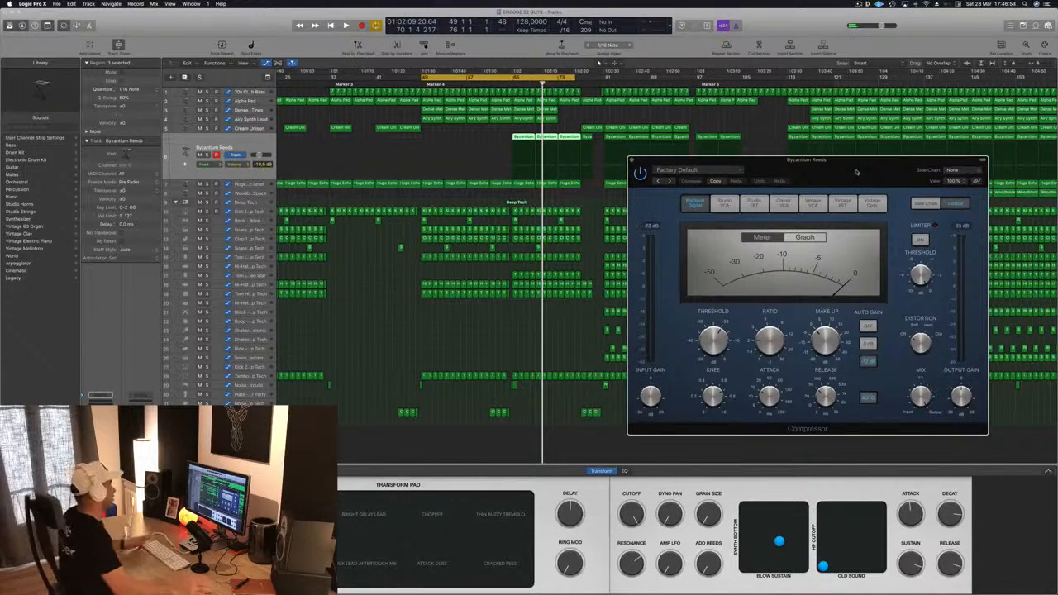
click(755, 144)
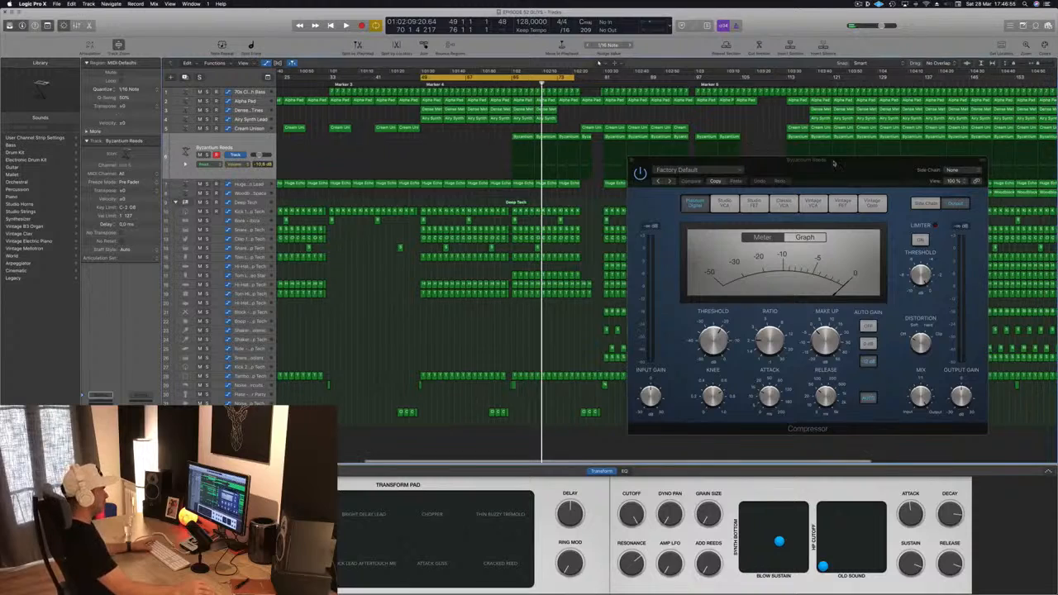
drag(833, 161, 907, 129)
Step: Move the Clap 2 - Deep Tech regions on the bottom track to start around bar 49
key(space)
click(463, 346)
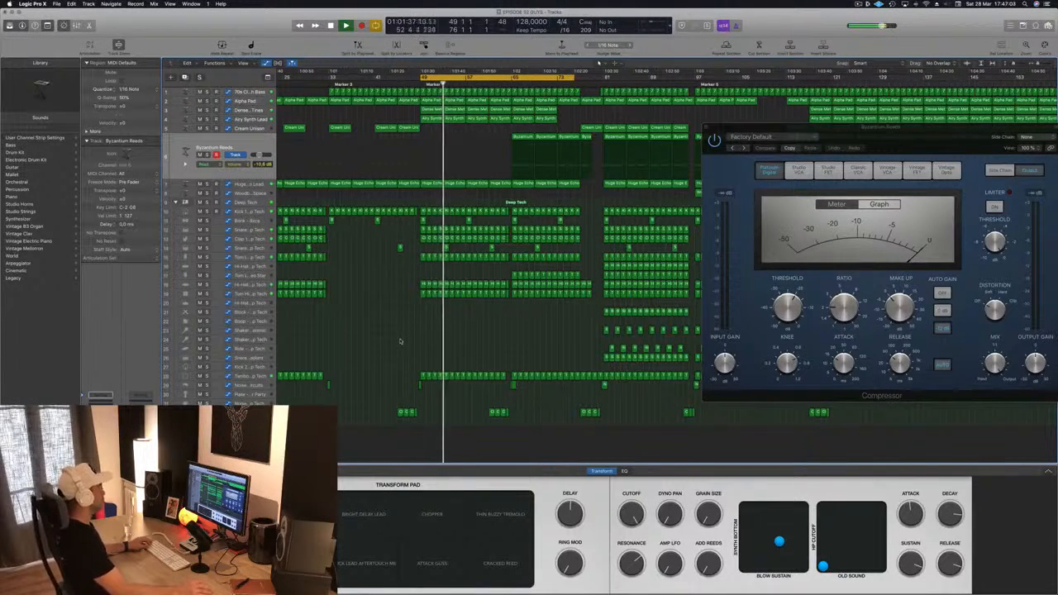
scroll(401, 341, up, 2)
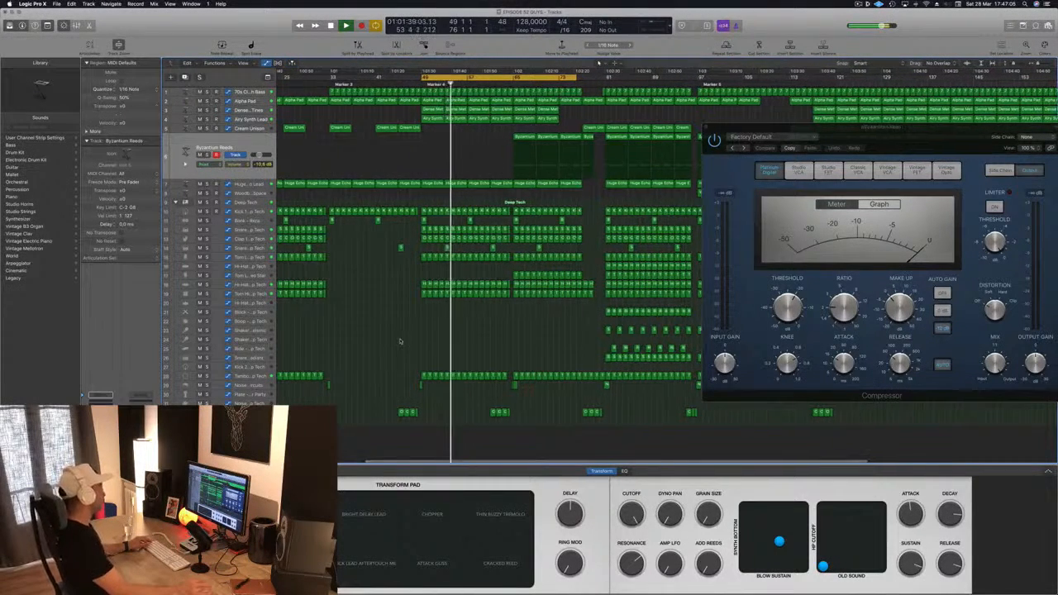
click(454, 248)
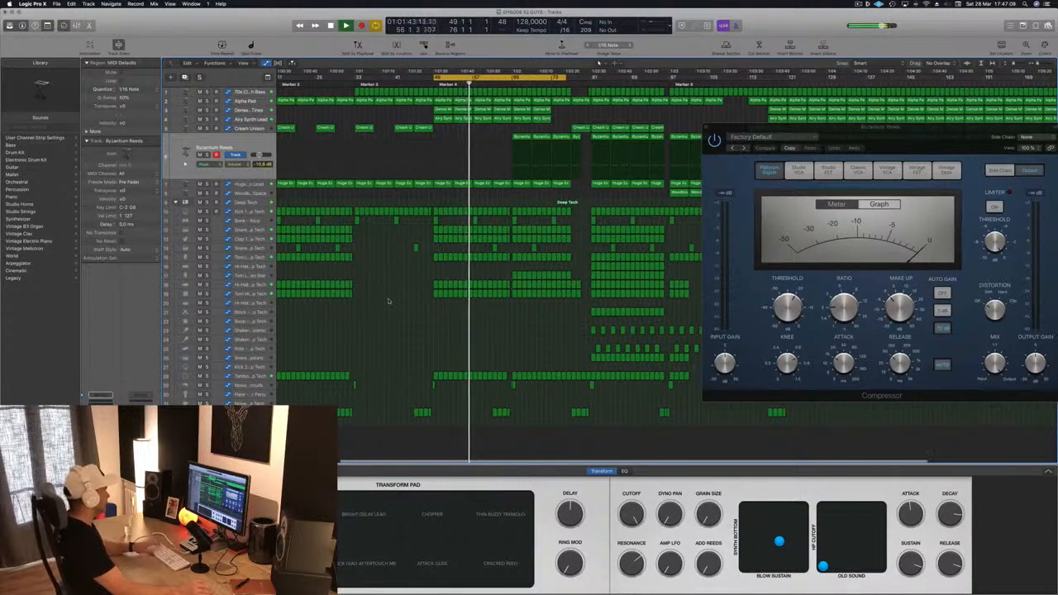
scroll(403, 321, left, 5)
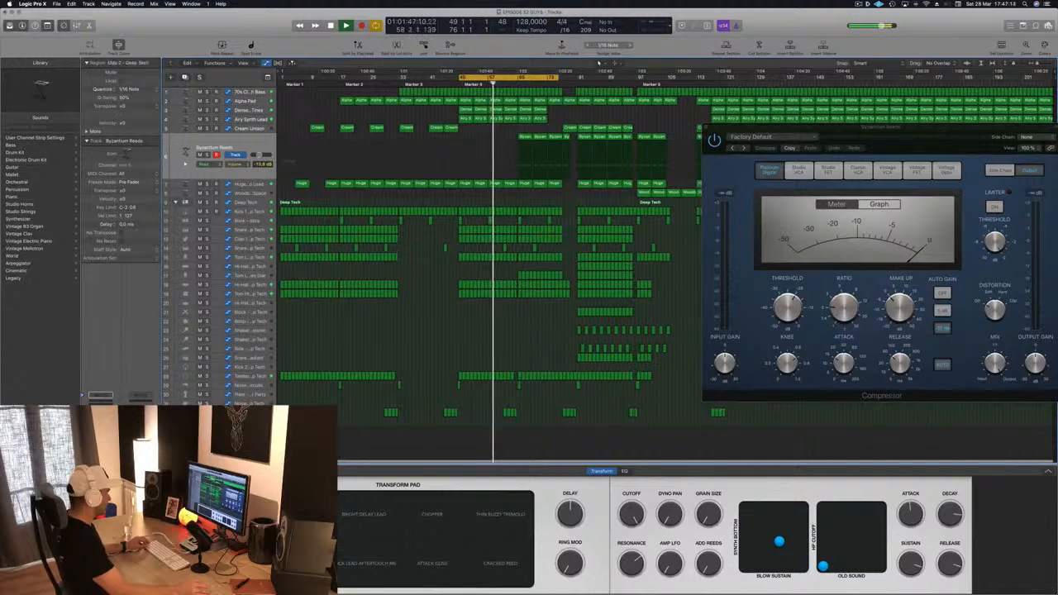
drag(283, 422, 454, 431)
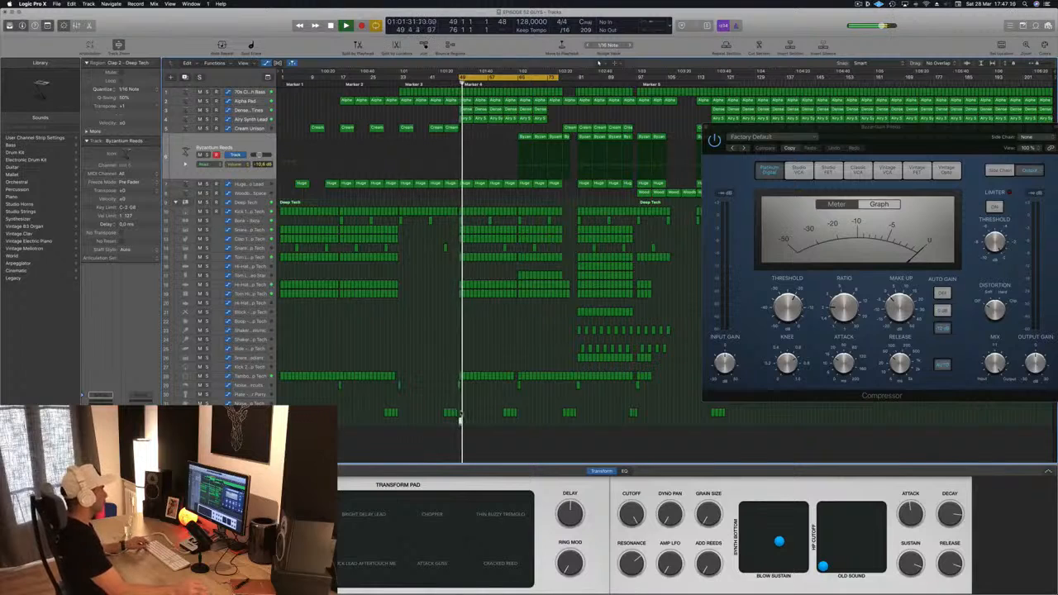
drag(460, 421, 565, 423)
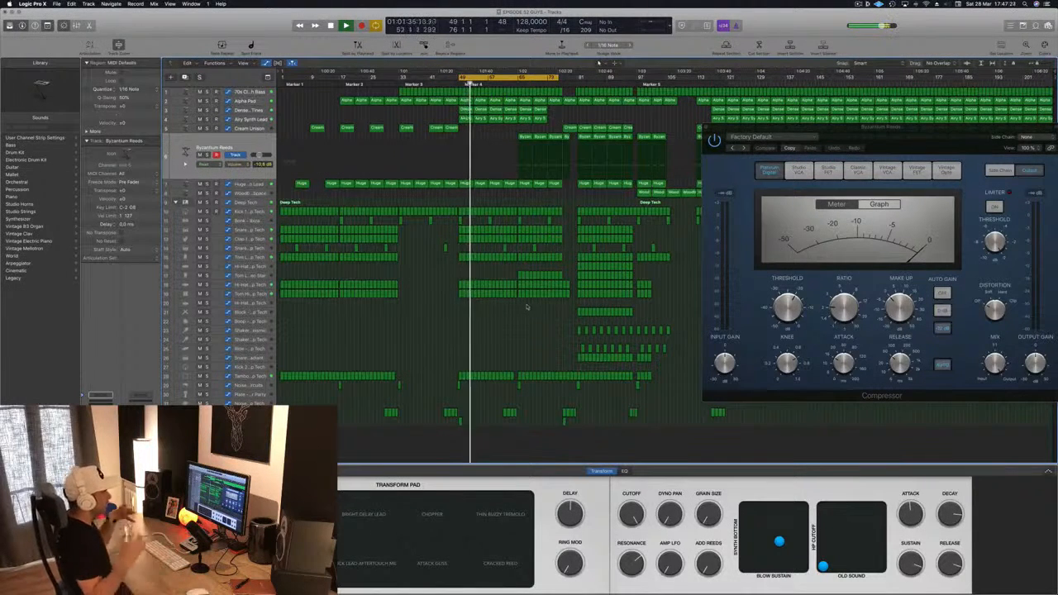
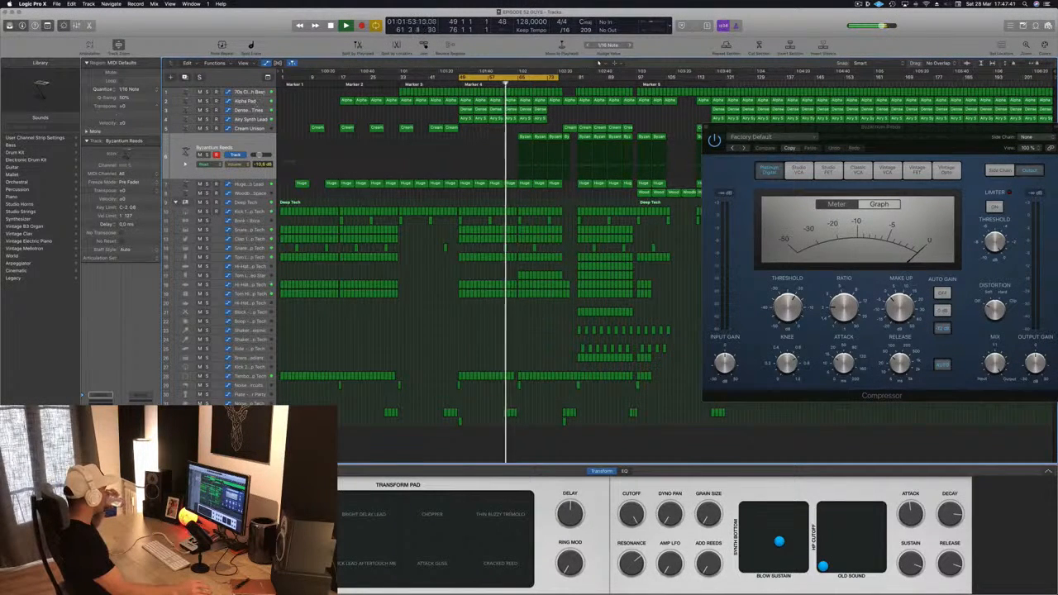
Step: Select the Byzantium Reeds track, bring its Compressor window back up and reposition it over the arrangement
click(249, 94)
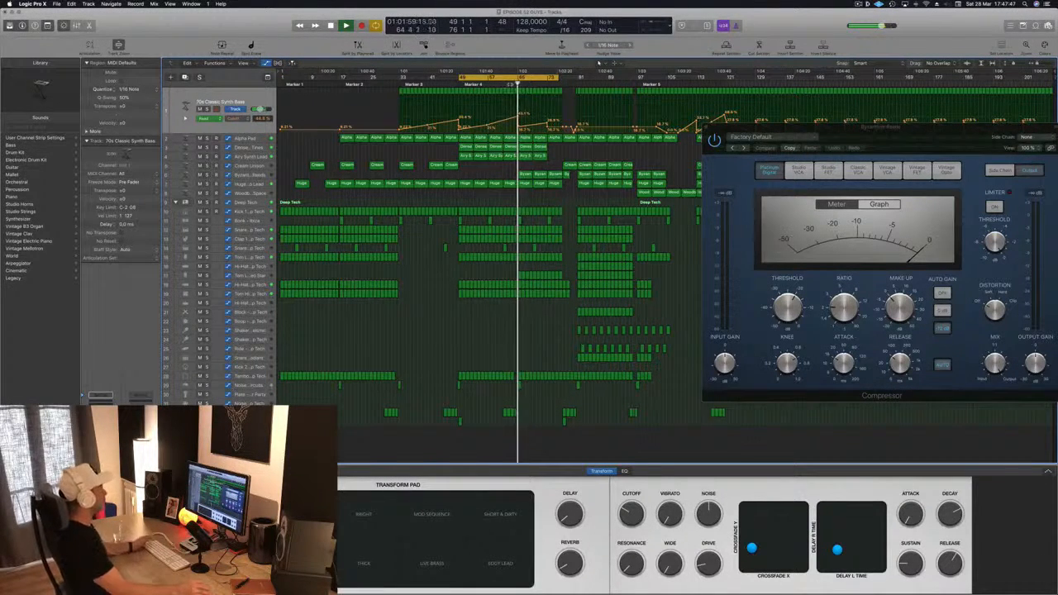
click(510, 84)
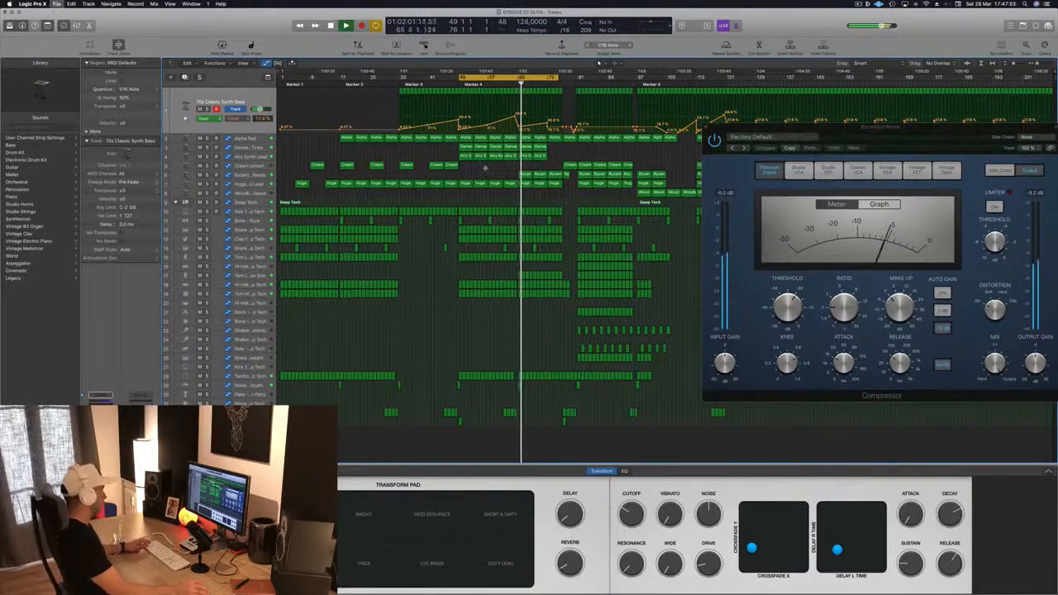
click(264, 176)
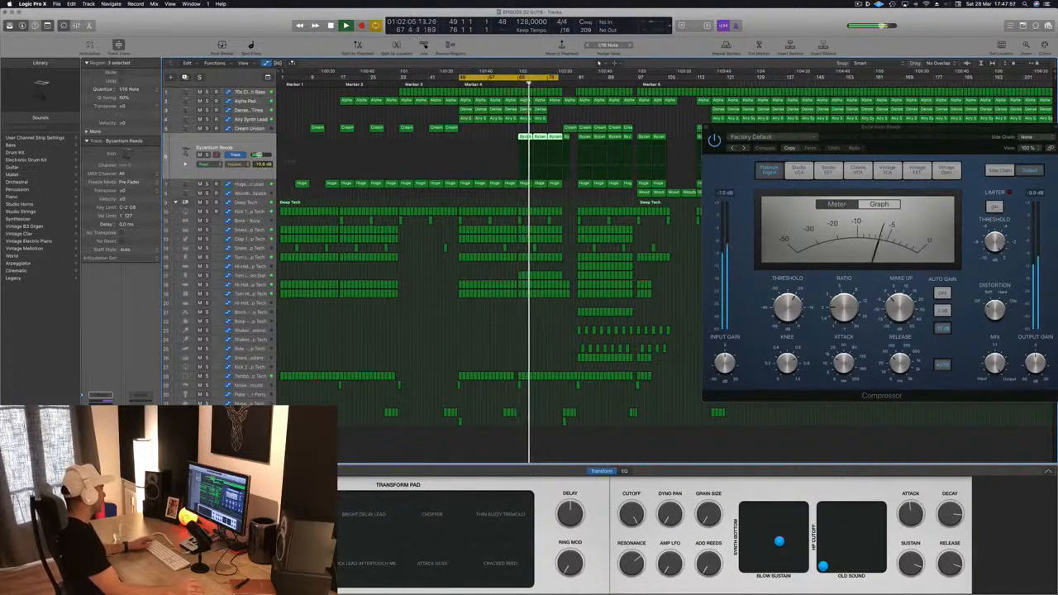
key(v)
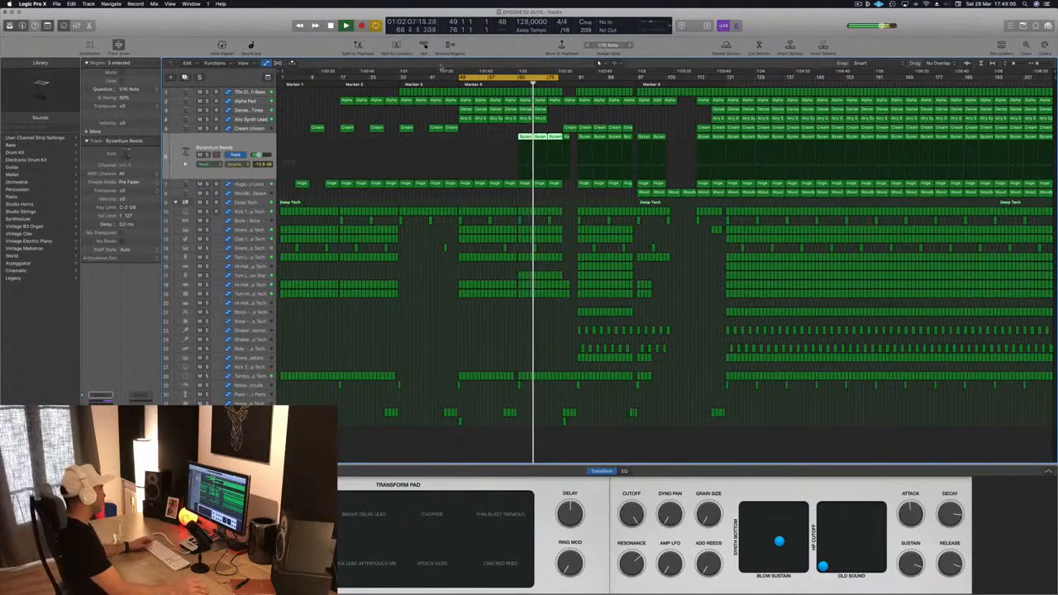
key(v)
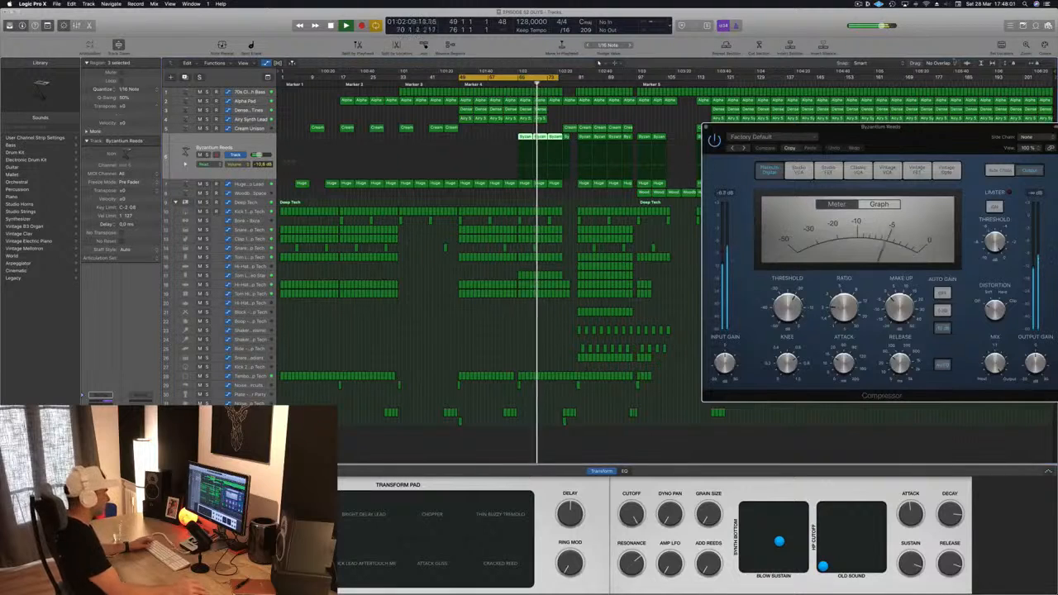
drag(1031, 138, 789, 155)
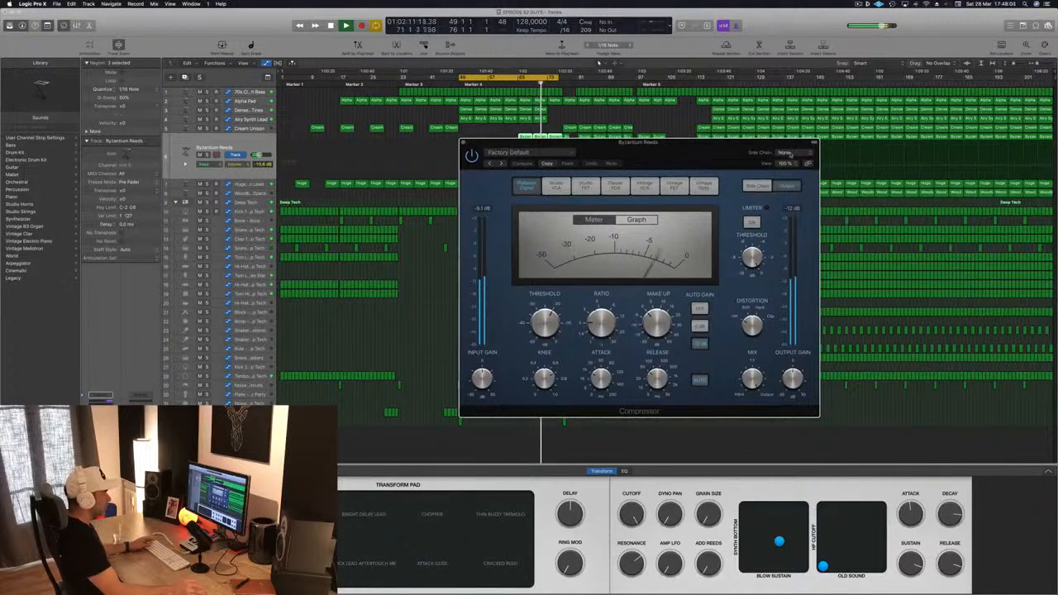
Step: Set the Compressor's side chain input to Bus 13 – Kick 1 - Deep Tech
click(787, 154)
mouse_move(789, 177)
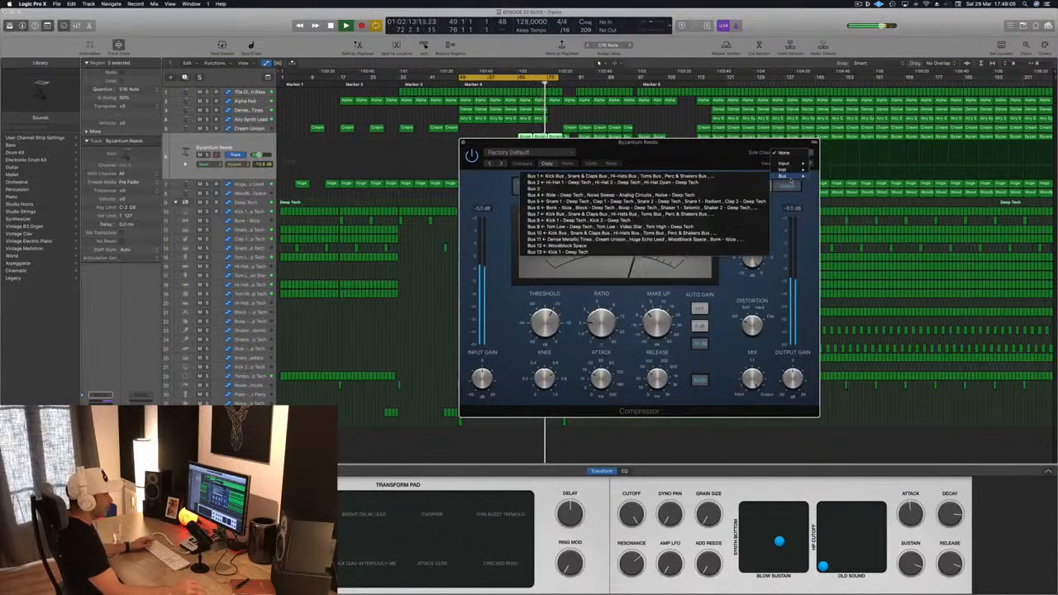
click(549, 252)
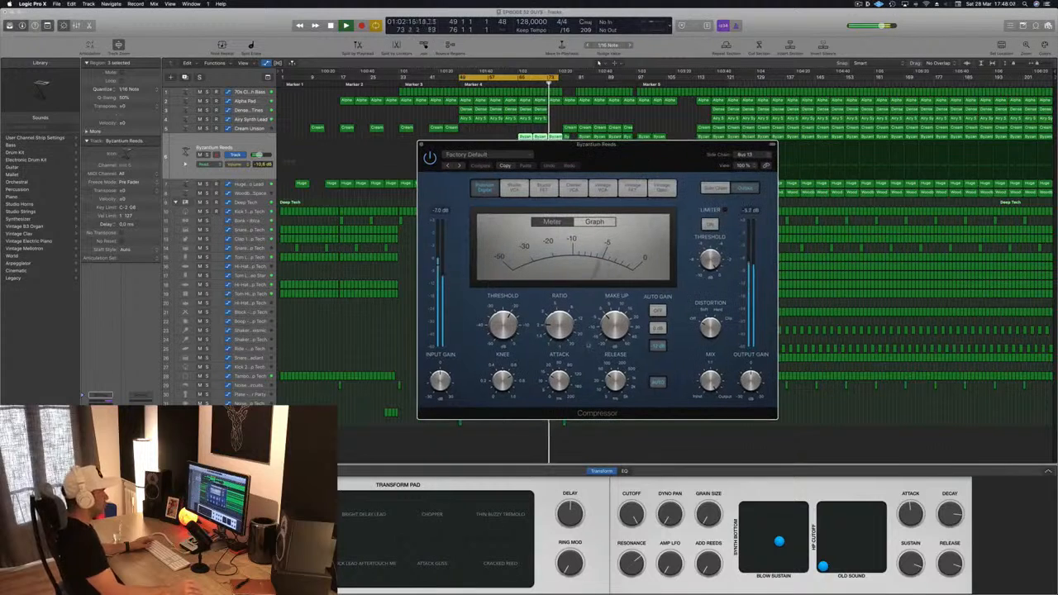
Step: Shorten the Compressor's attack, raise its ratio, and audition the side-chained reeds
drag(561, 382, 564, 404)
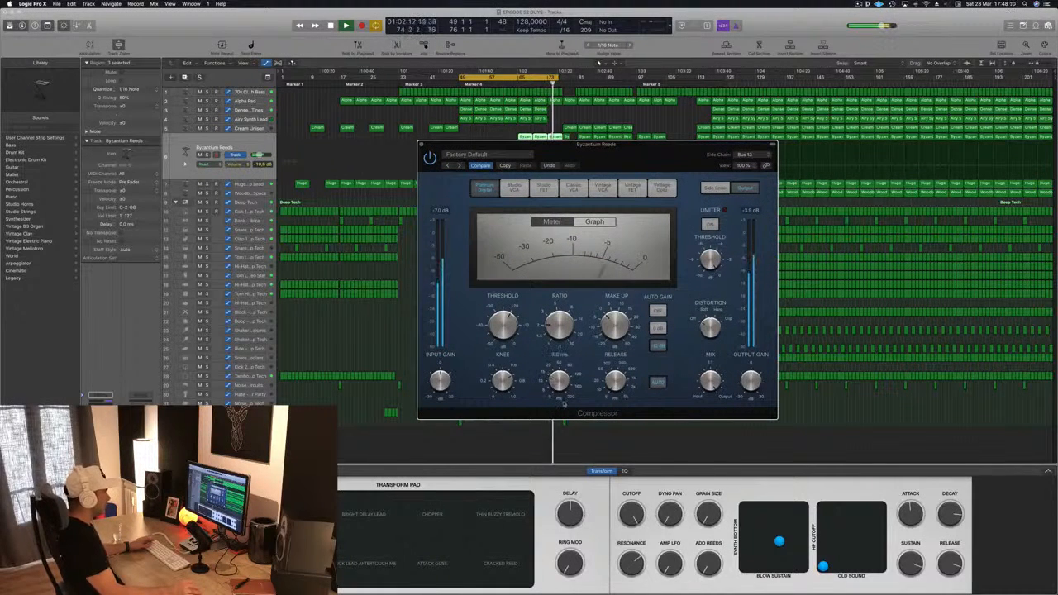
drag(565, 319, 568, 295)
drag(696, 144, 942, 130)
key(space)
key(space)
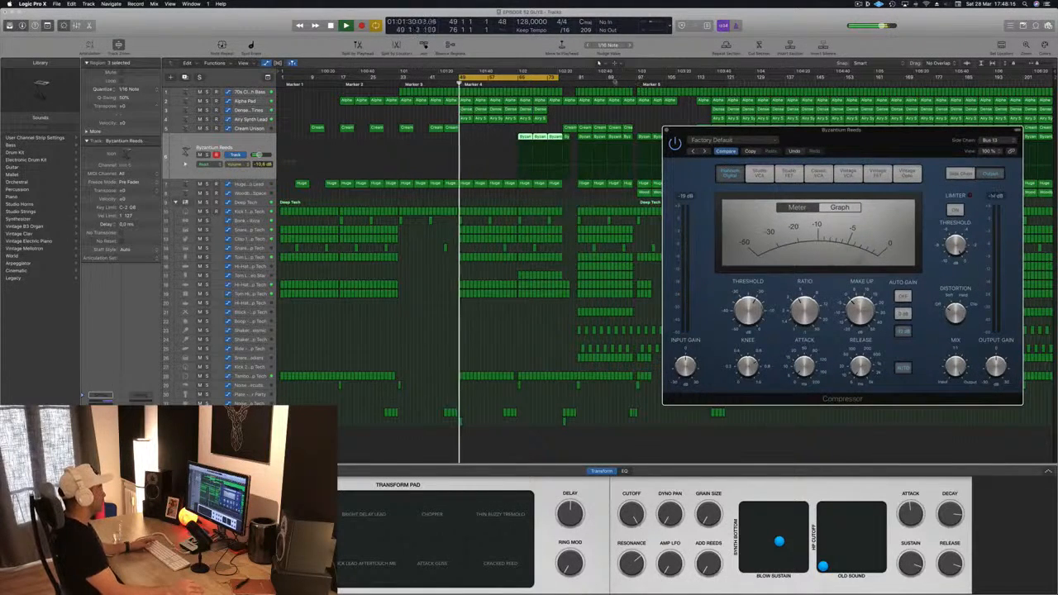
key(space)
Step: Move the cycle range to bars 65 to 92, audition it, and close the Compressor window
drag(524, 79, 584, 80)
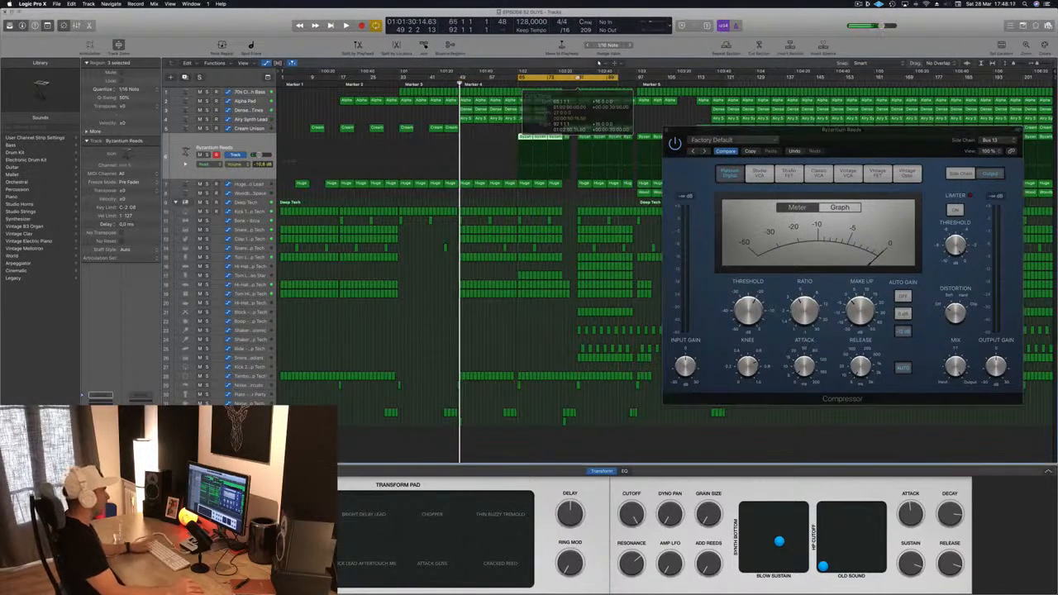
key(space)
drag(817, 145, 607, 150)
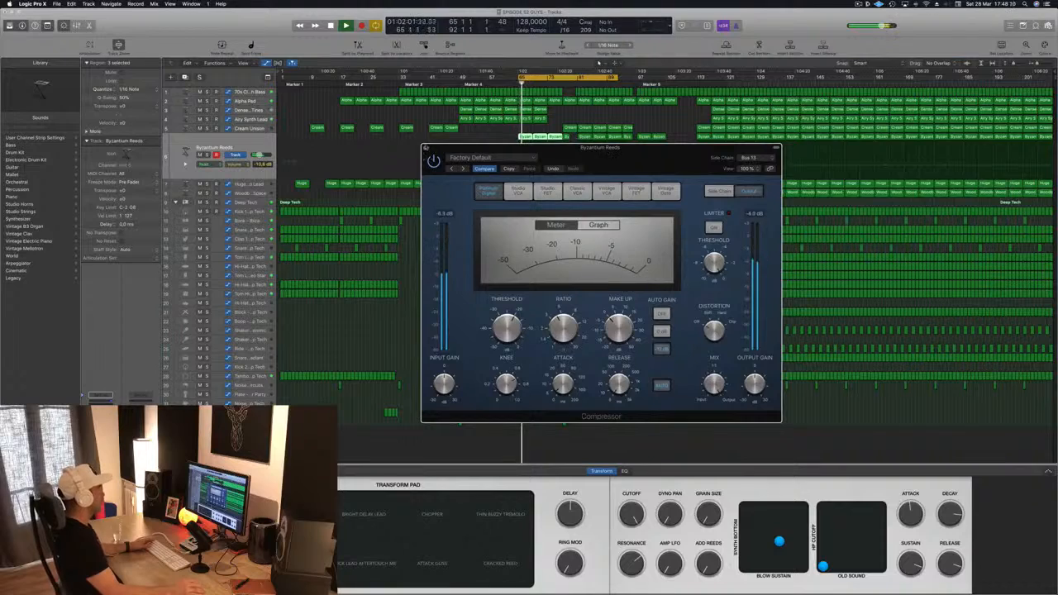
click(424, 148)
key(space)
Step: Briefly solo the Byzantium Reeds track within the new cycle range
click(259, 148)
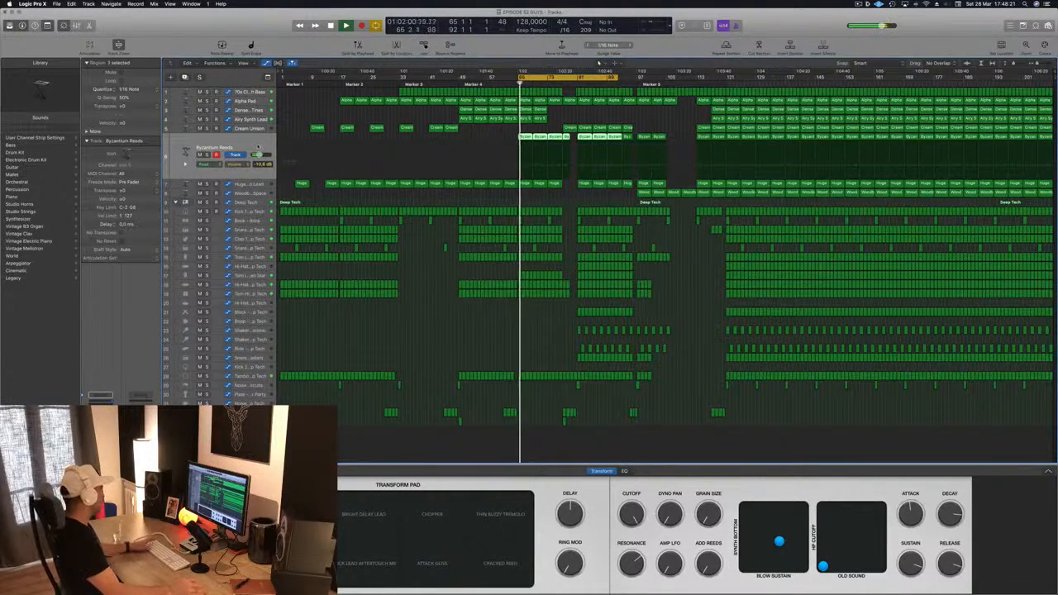
key(s)
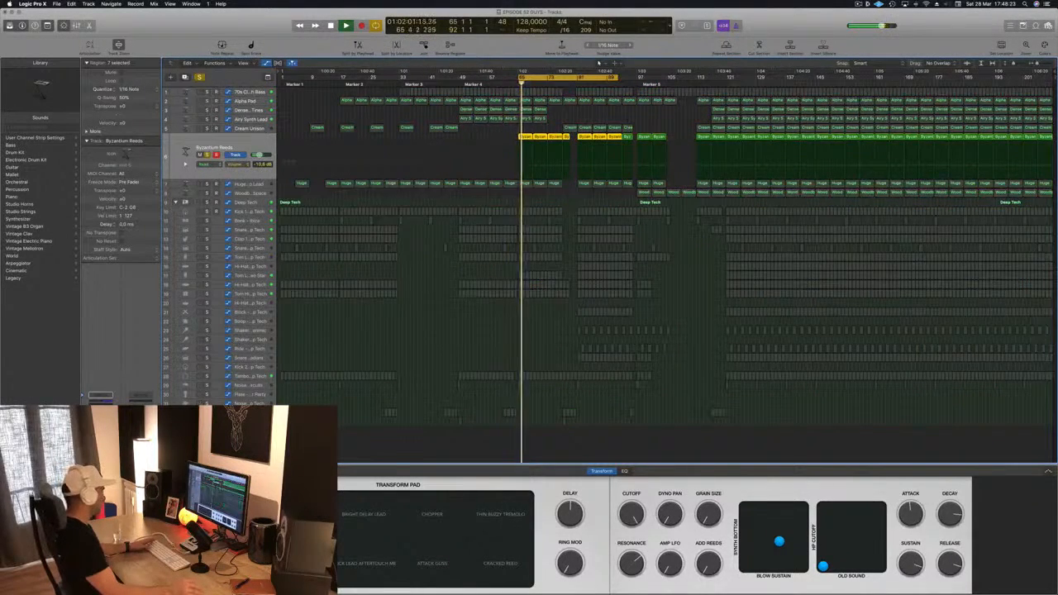
key(s)
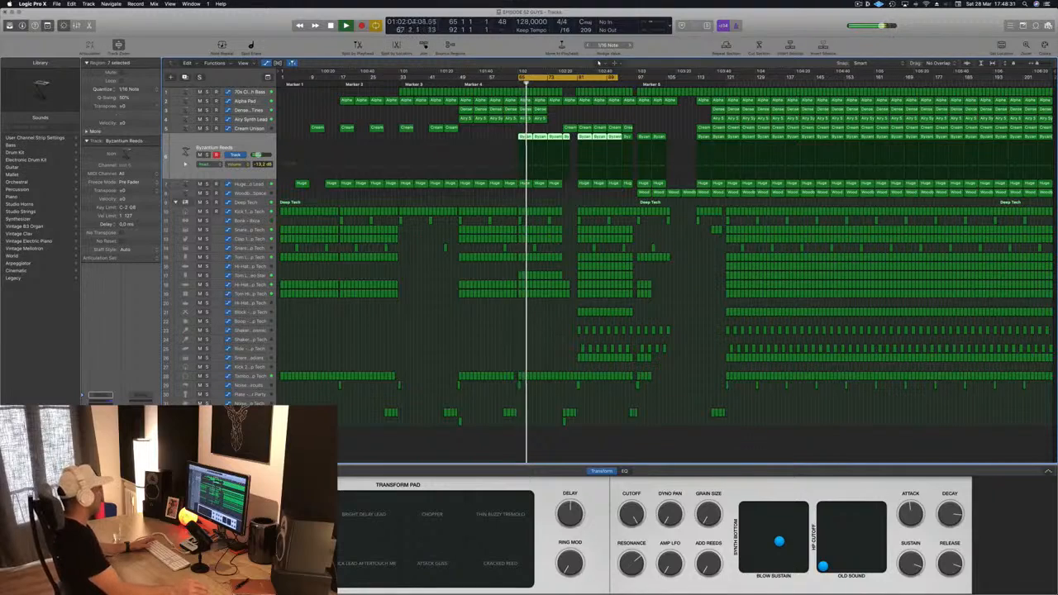
Step: Open the Byzantium Reeds Channel EQ and cut about 6.5 dB around 1420 Hz with a wide band
click(238, 90)
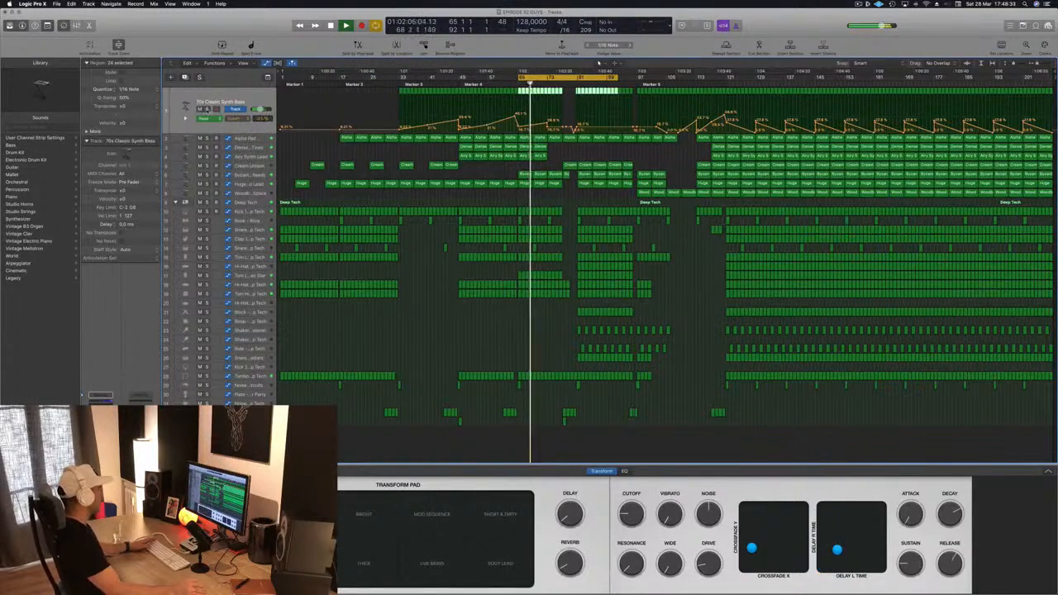
key(space)
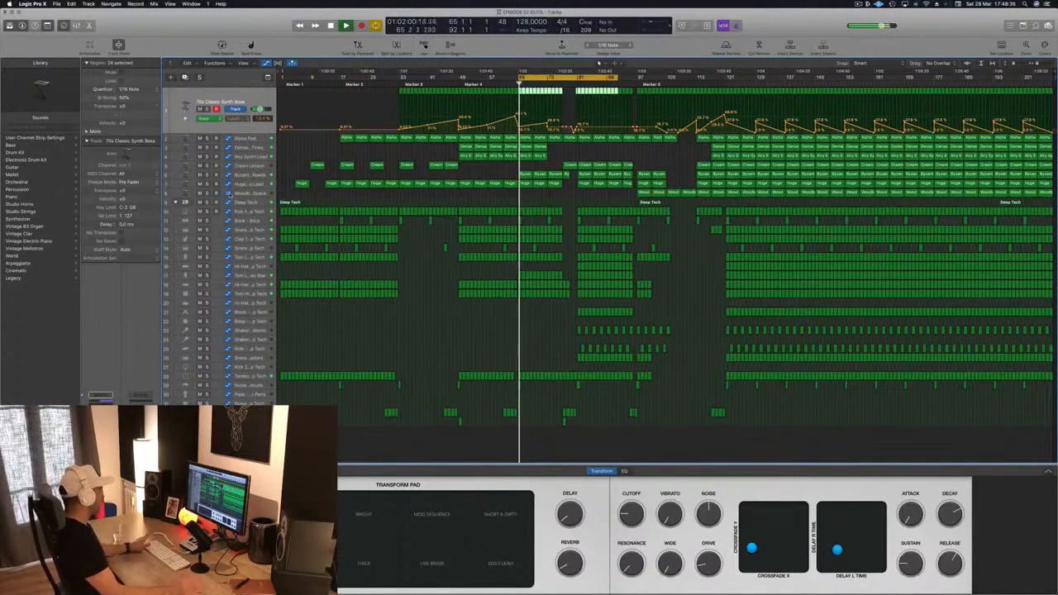
click(247, 183)
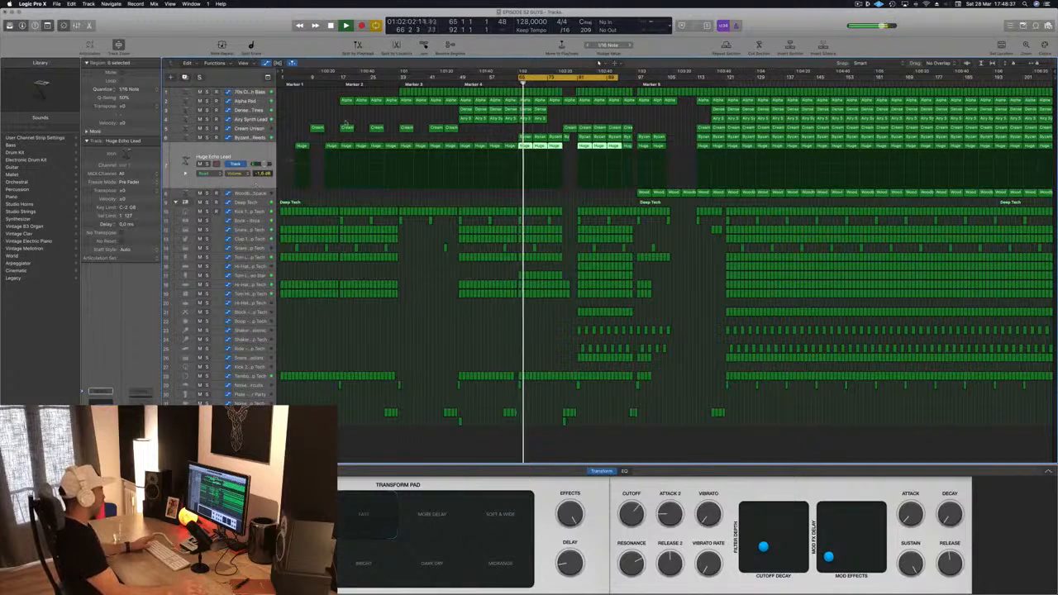
key(Up)
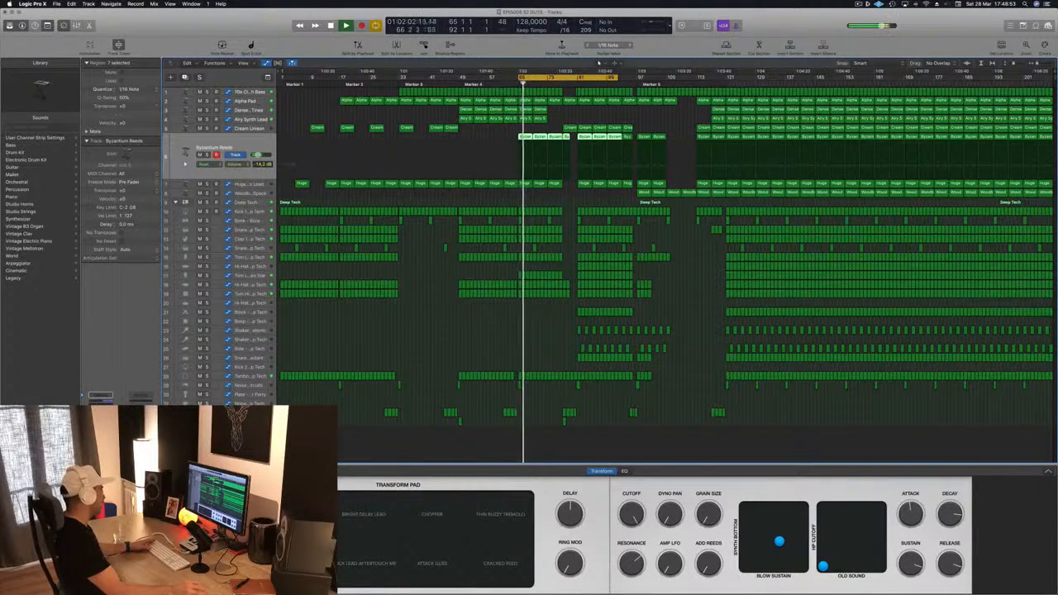
click(101, 403)
drag(395, 153, 364, 172)
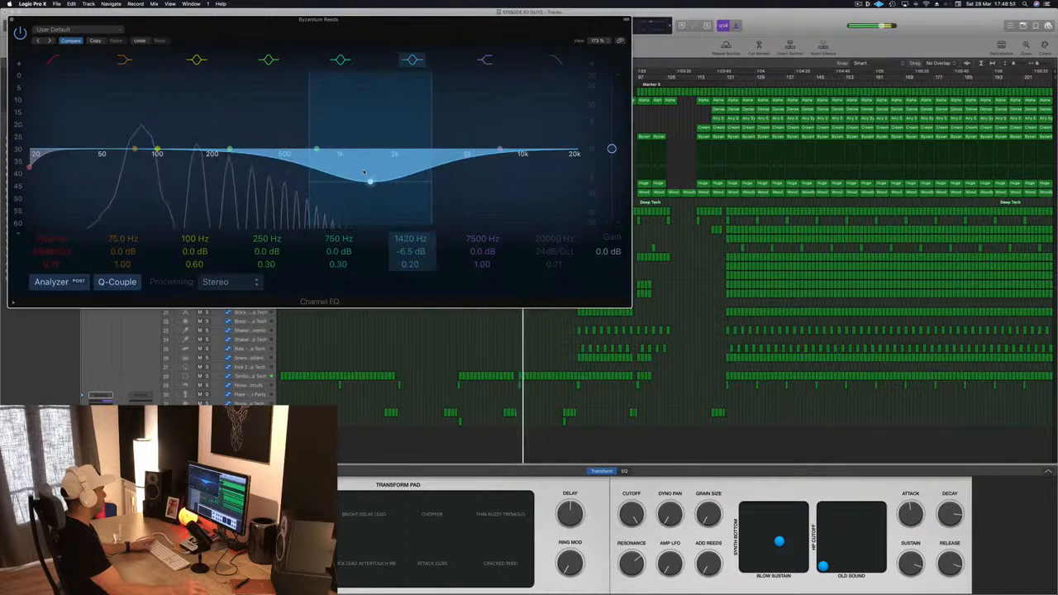
Step: Enable and lower the EQ's high cut, raise its low cut, and close the EQ window
click(546, 62)
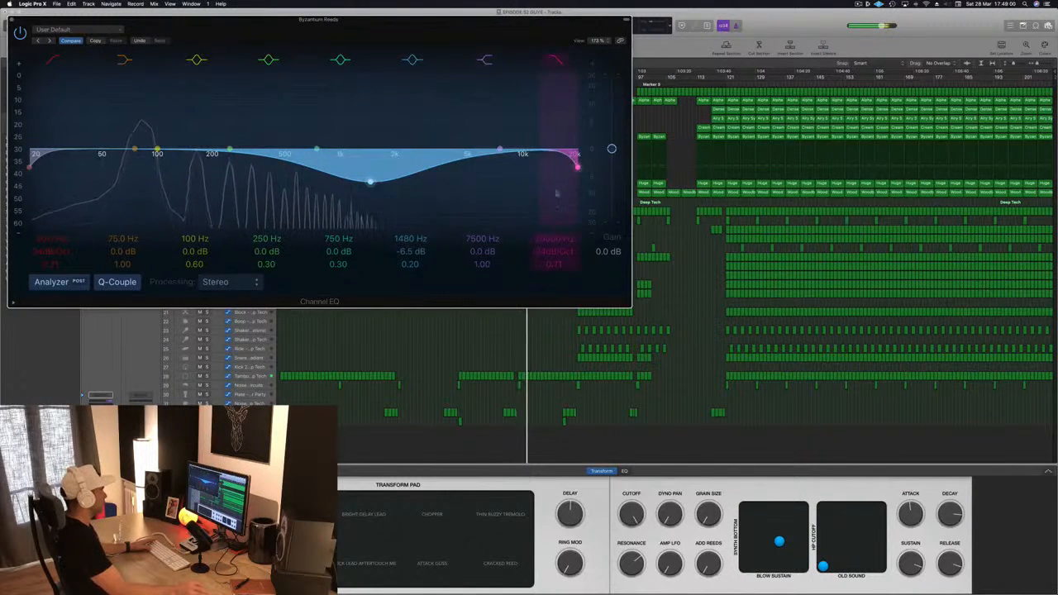
drag(576, 166, 400, 168)
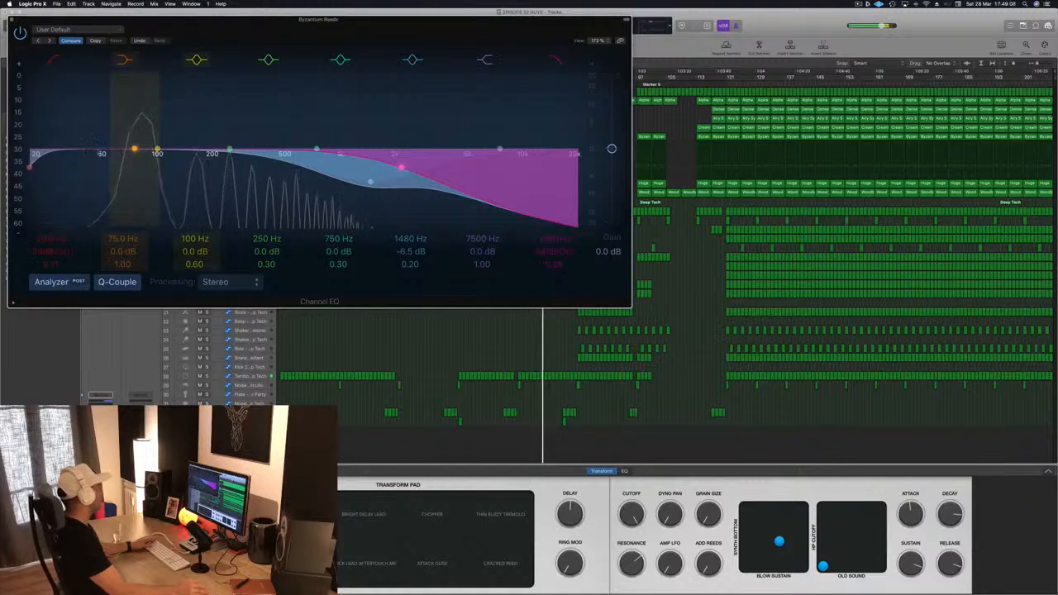
drag(47, 156, 127, 153)
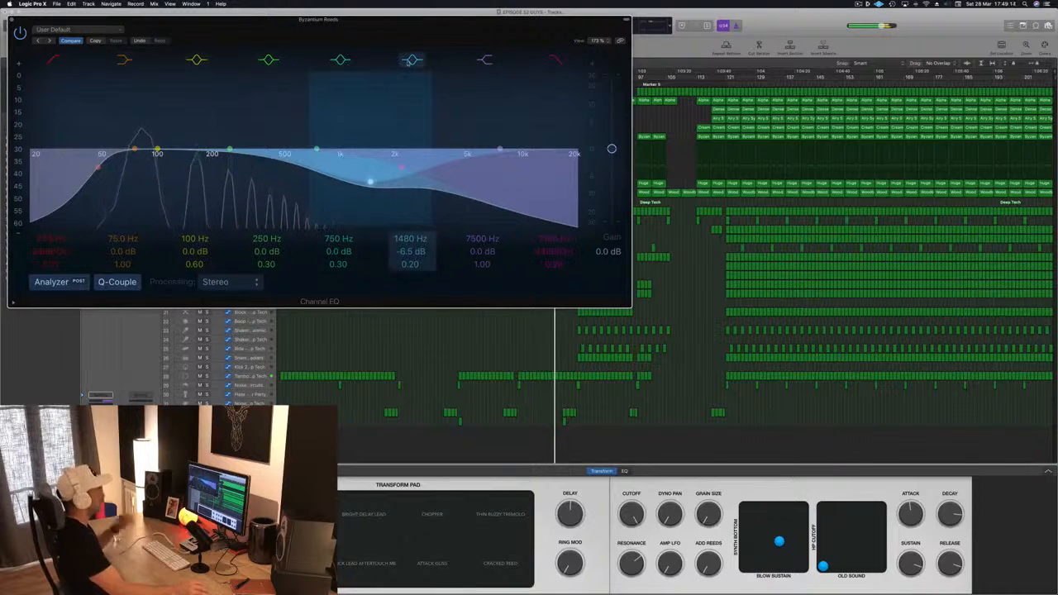
click(11, 19)
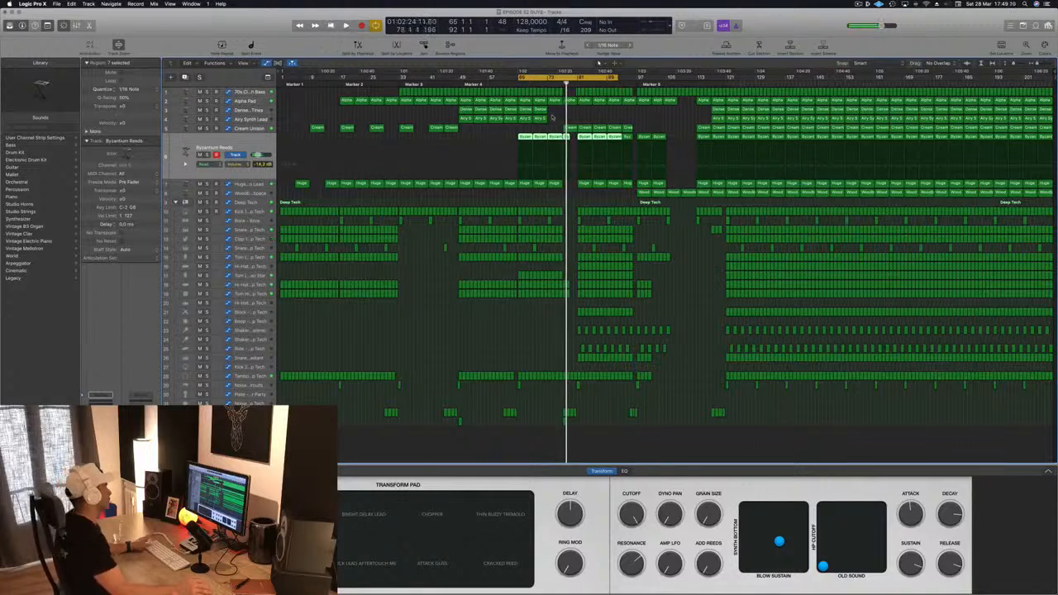
click(502, 132)
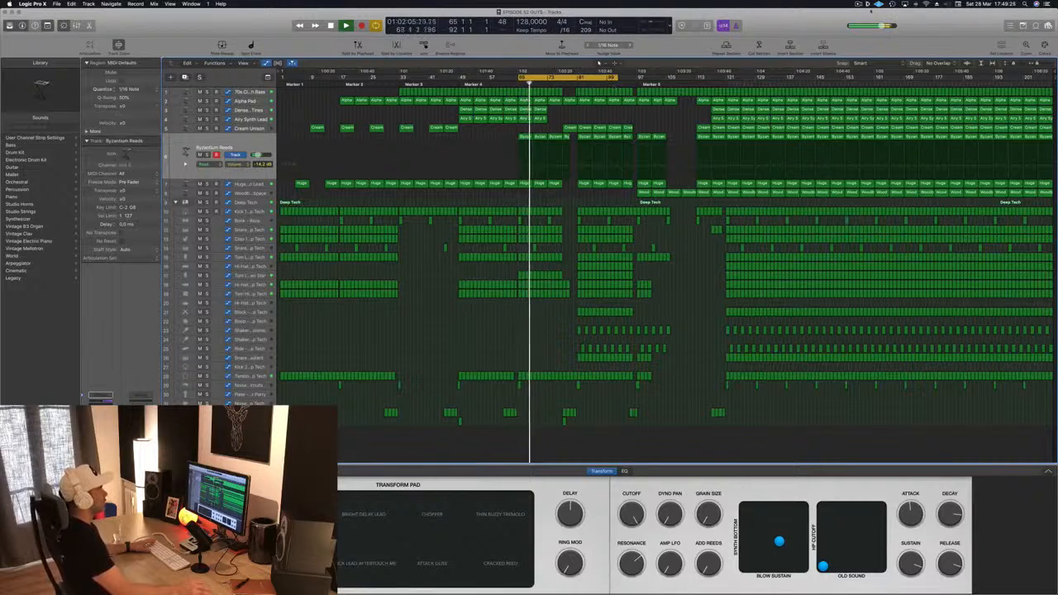
click(867, 5)
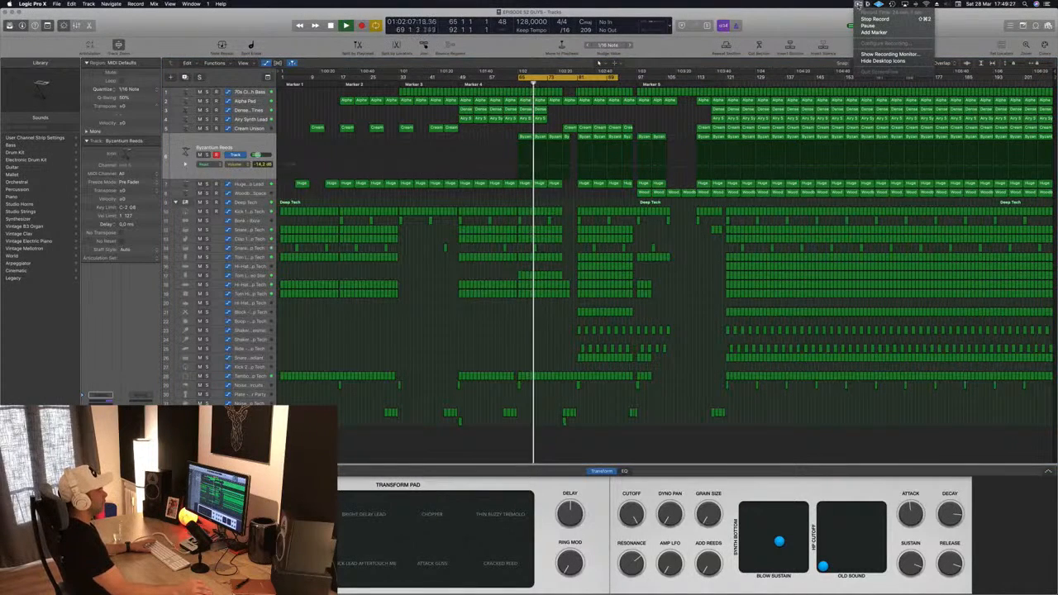
click(823, 29)
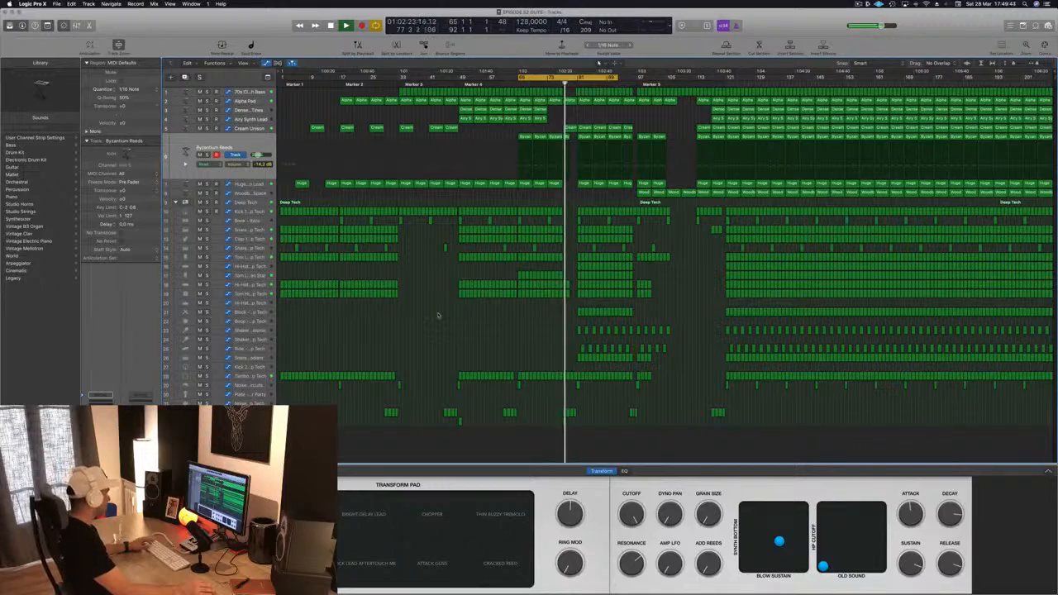
key(x)
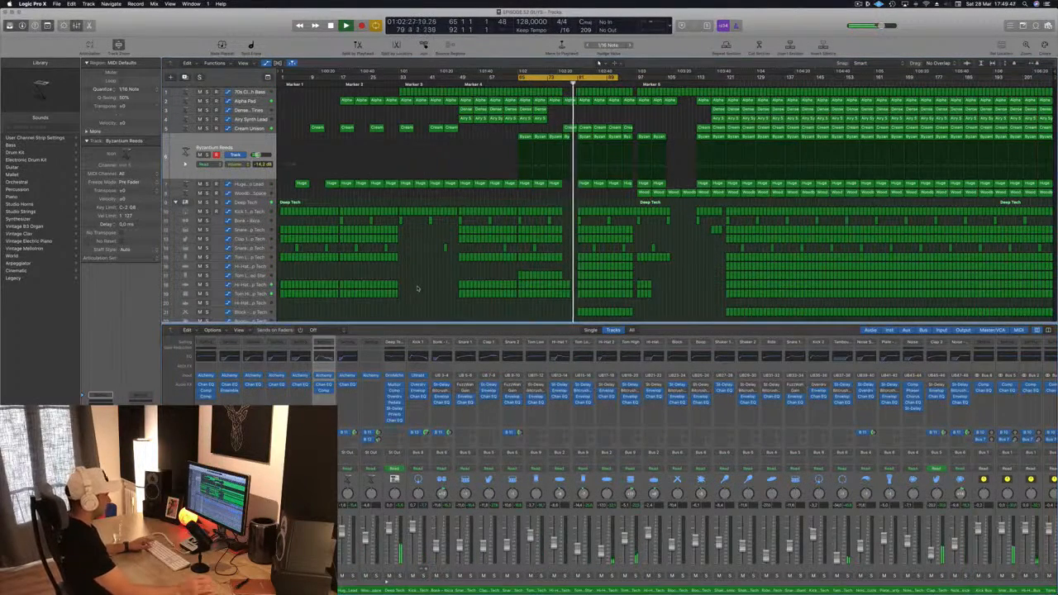
key(x)
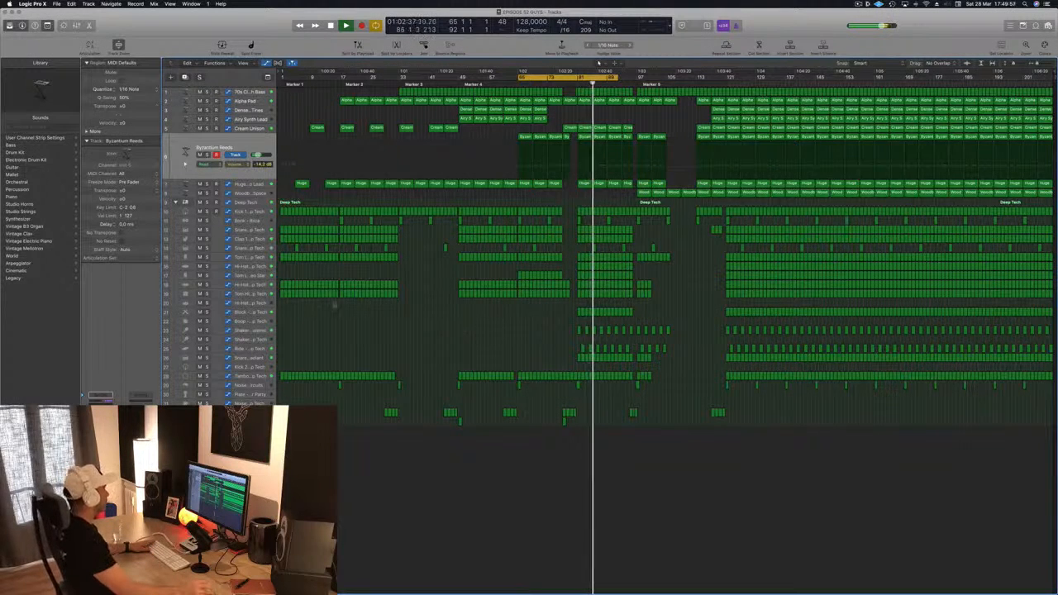
Step: Briefly solo the Block - Deep Tech track
click(604, 311)
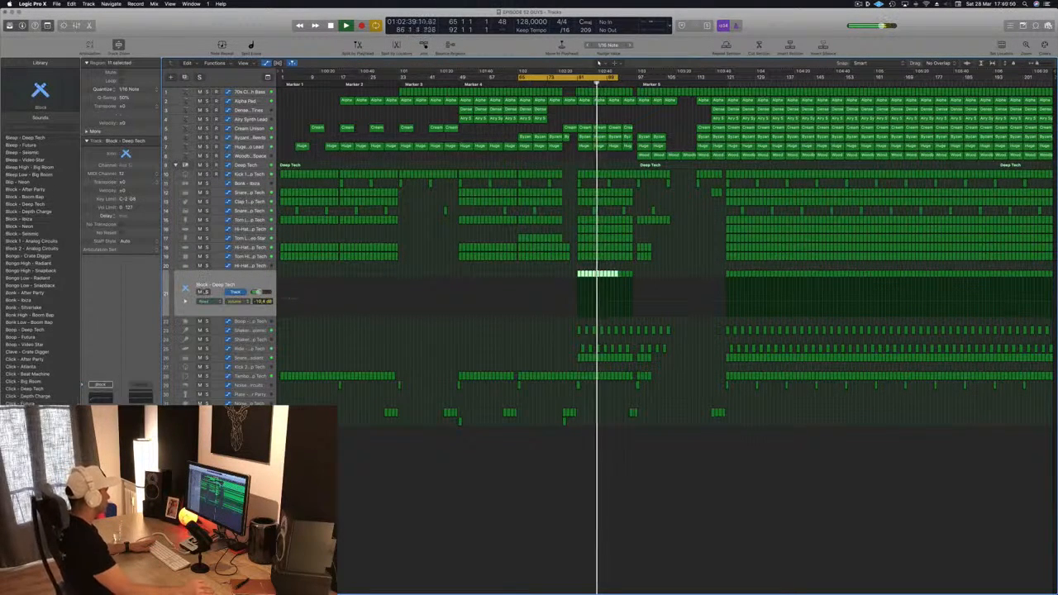
click(206, 291)
click(207, 292)
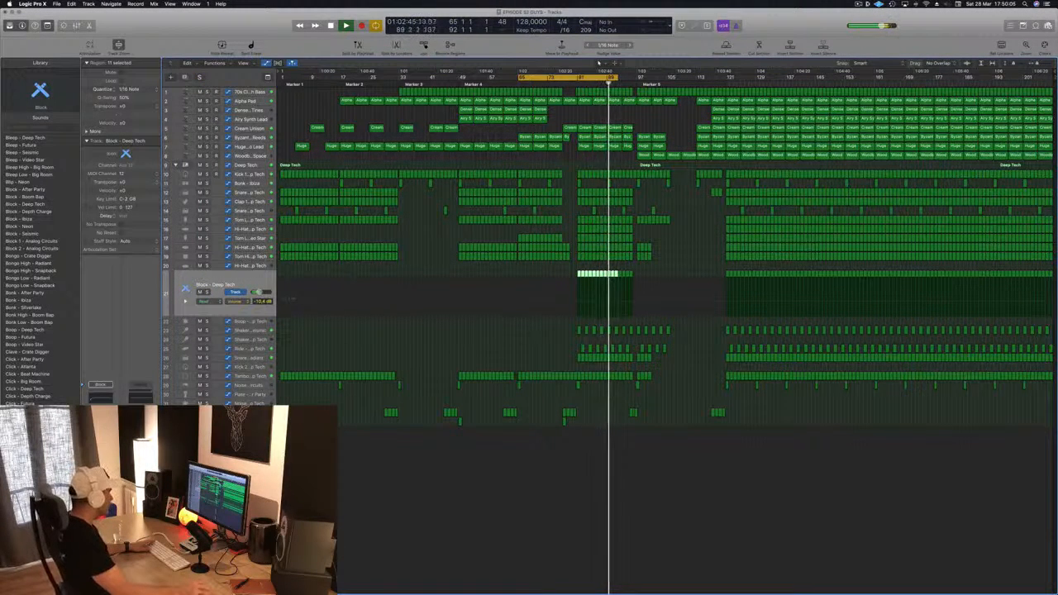
Step: Briefly solo the Snare 1 - Radiant track
click(235, 361)
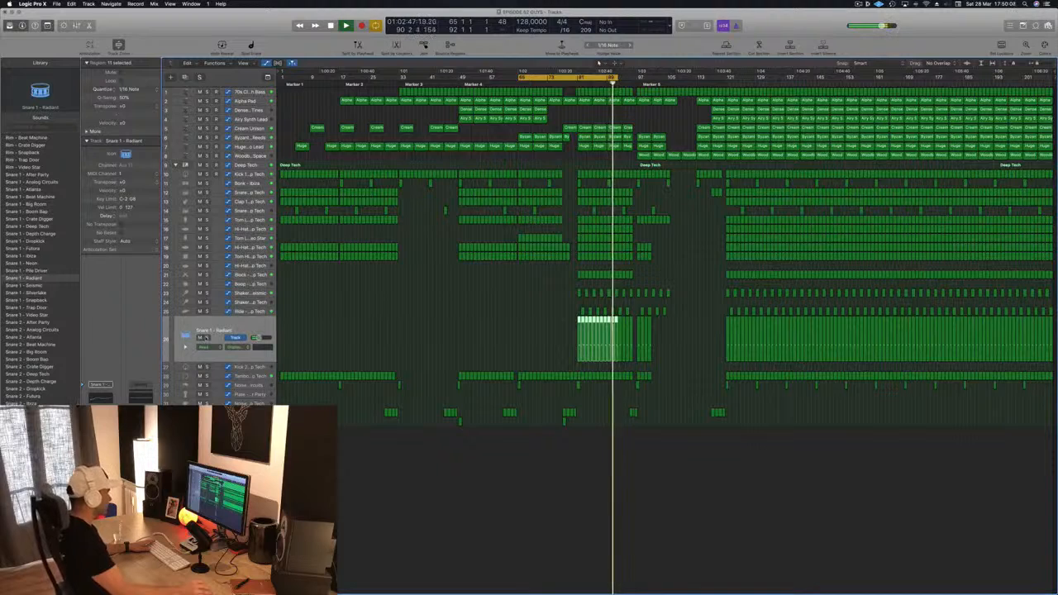
click(207, 337)
click(207, 337)
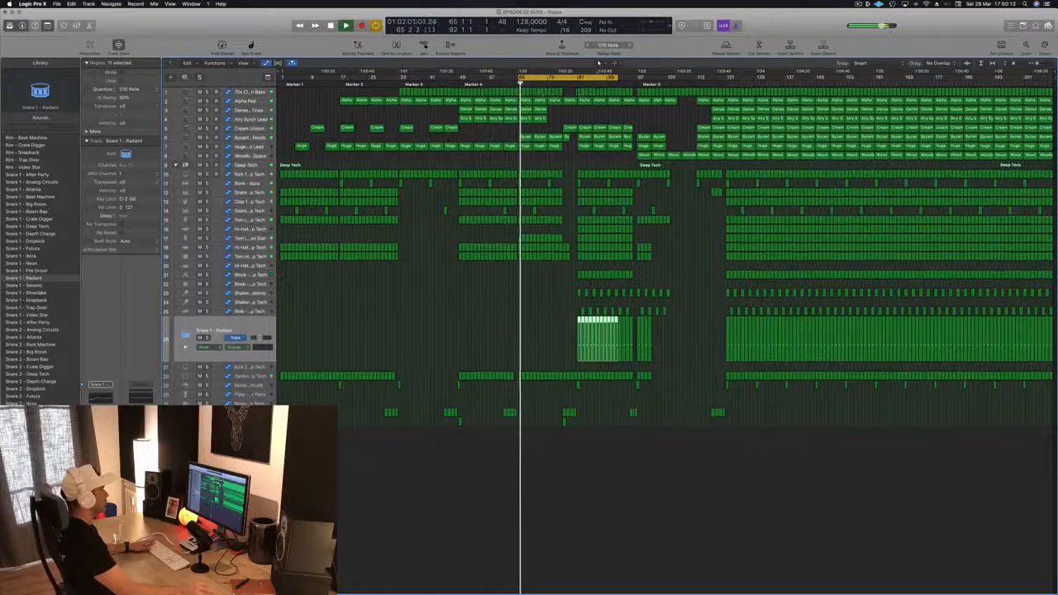
Step: Extend the cycle range to end at bar 97 and play back from the 70s Classic Synth Bass track
drag(619, 77, 638, 77)
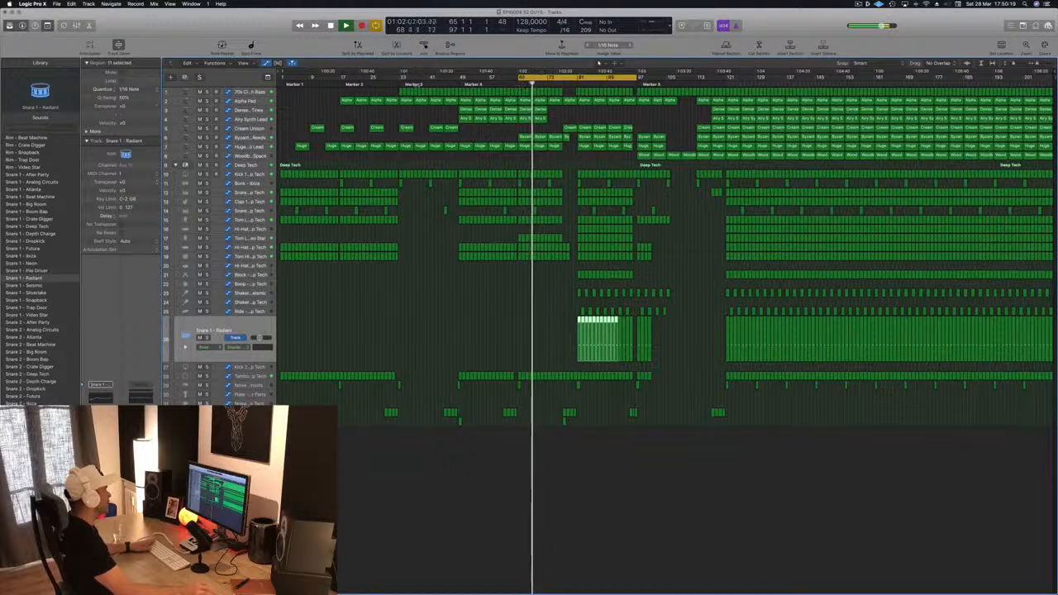
click(253, 92)
key(space)
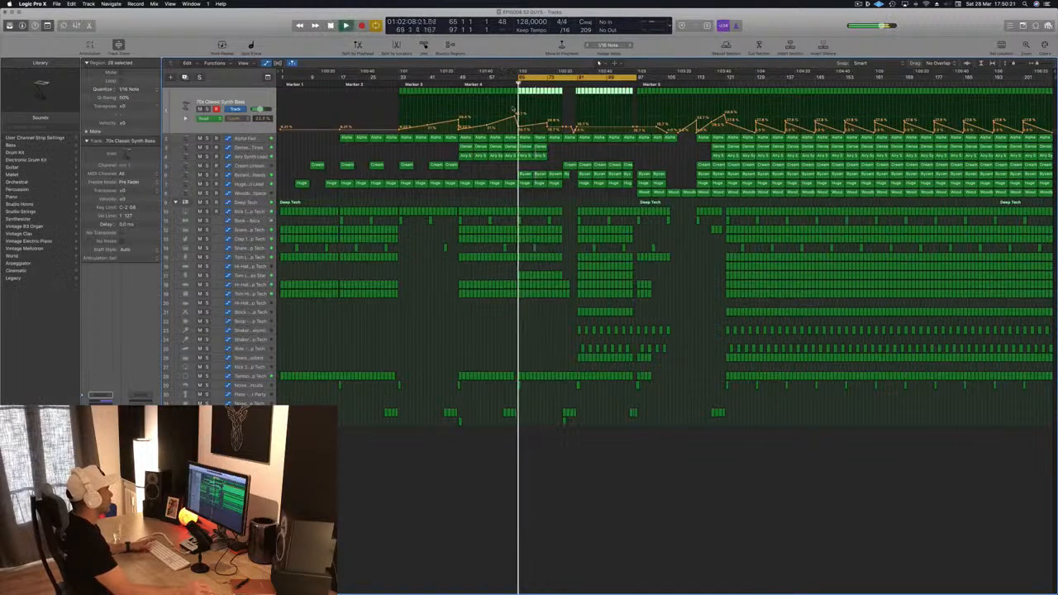
Step: Select the Alpha Pad track and save the project
drag(547, 125, 547, 126)
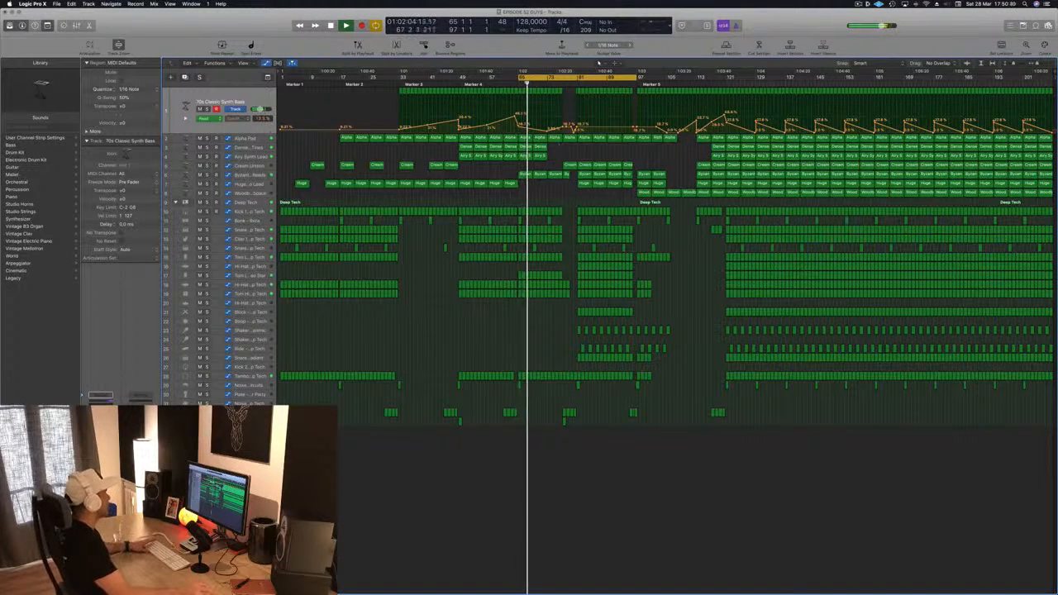
click(246, 138)
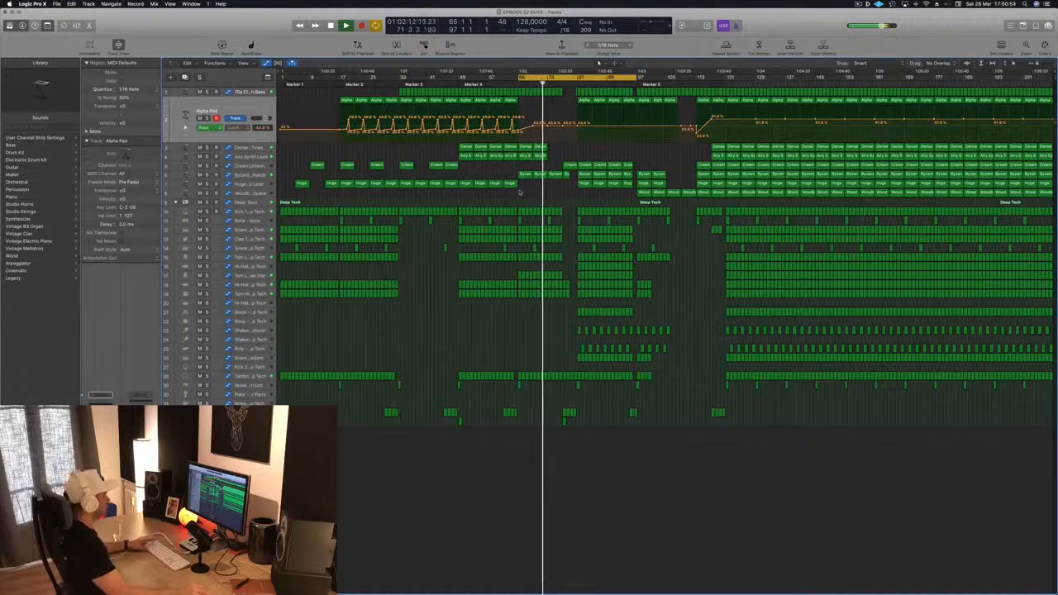
key(super+s)
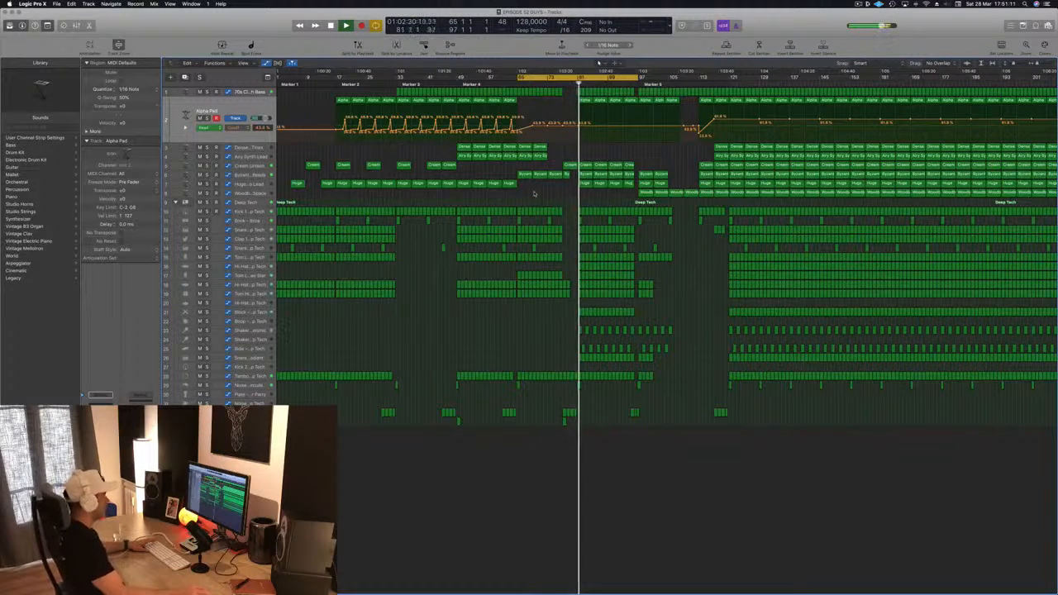
Step: Examine the arrangement around the cycle range from bar 65, returning the playhead to the cycle start
key(super+Left)
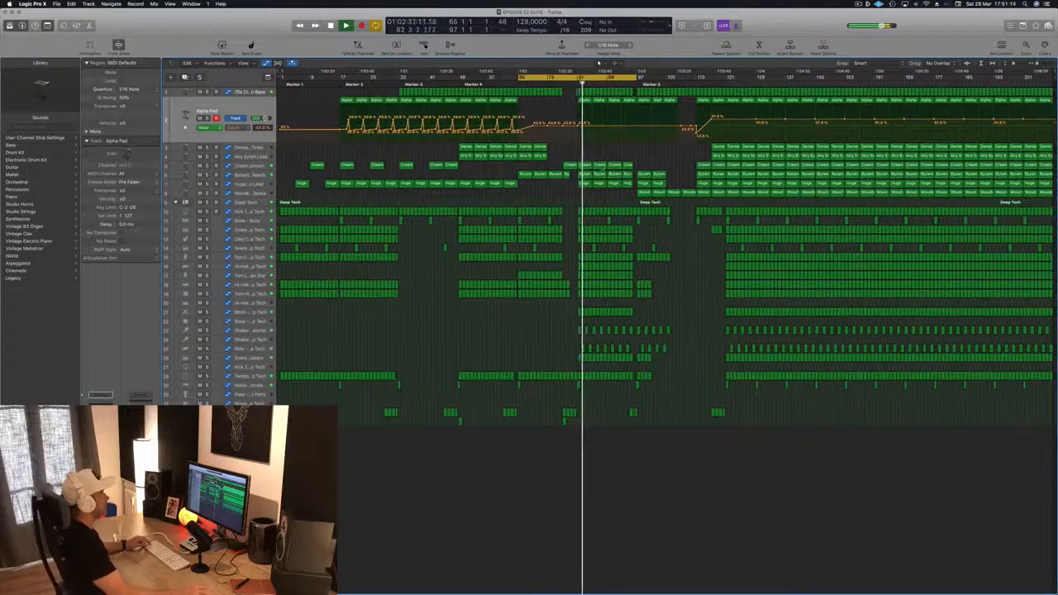
key(super+Right)
key(super+Right)
key(super+Right)
key(super+Right)
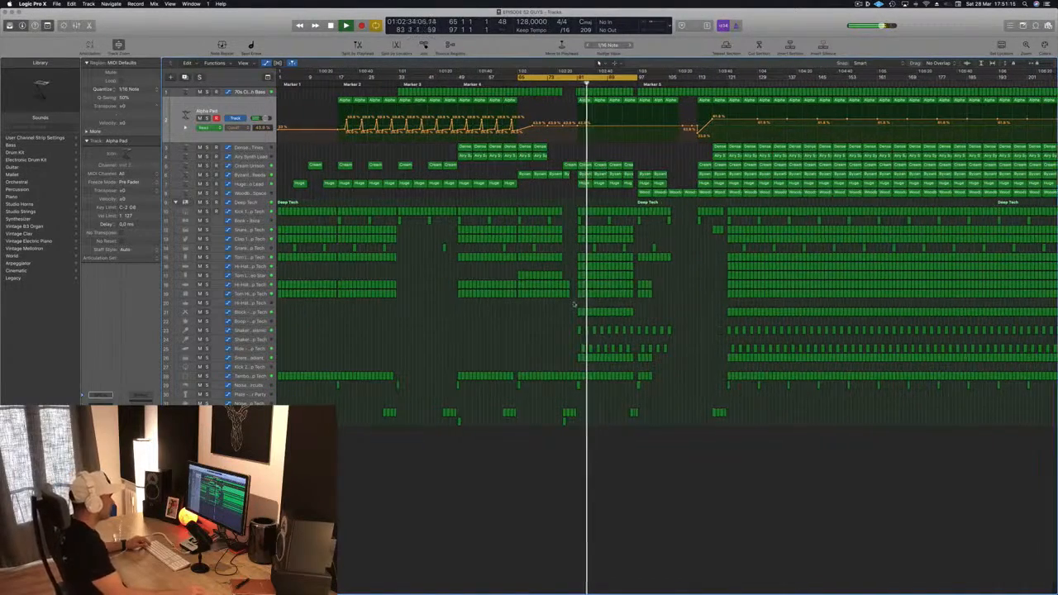
key(super+Left)
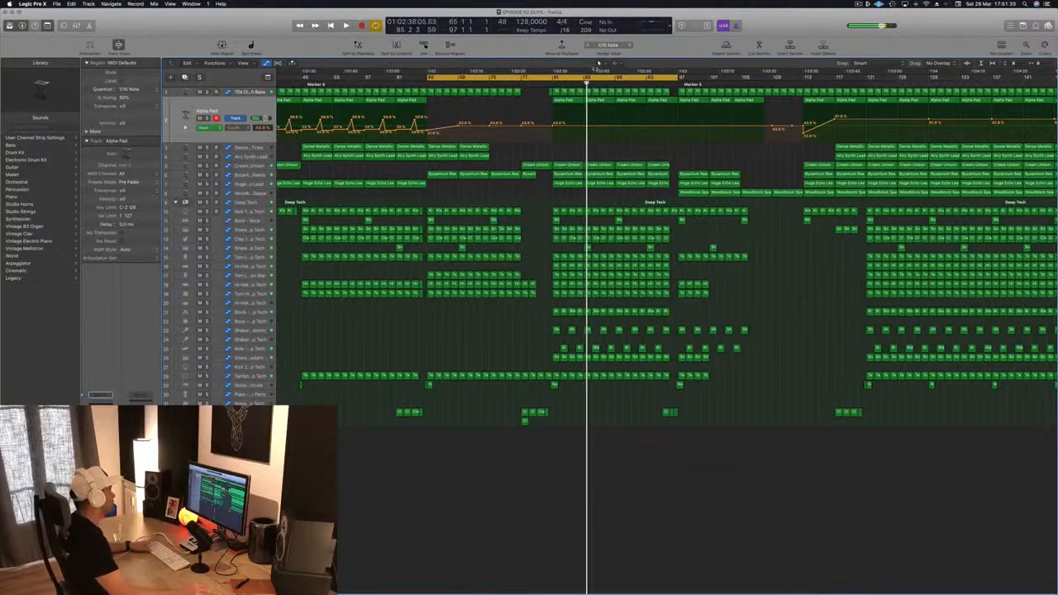
key(Return)
key(super+Left)
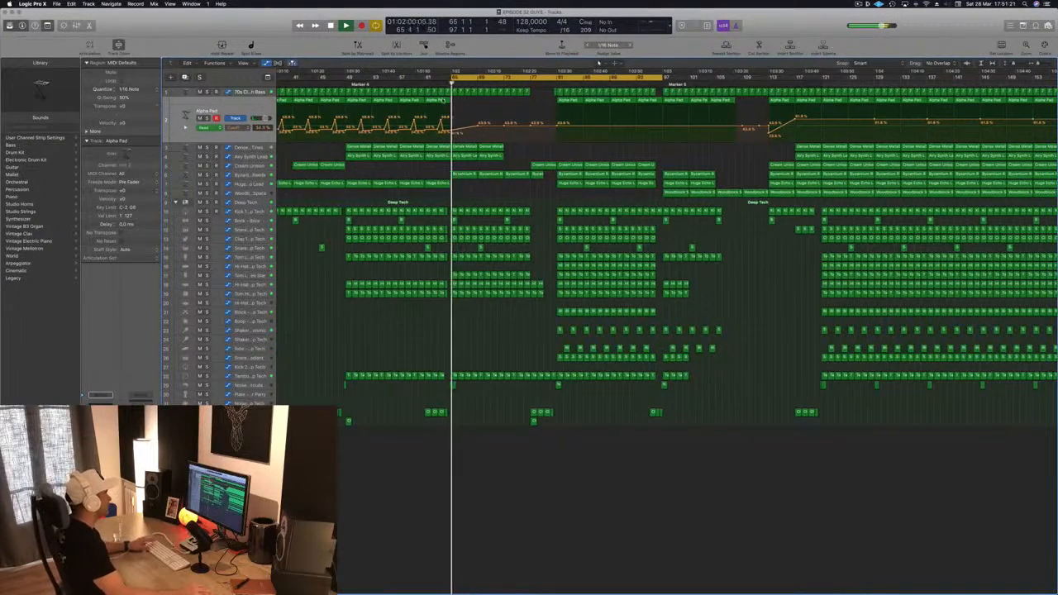
key(Return)
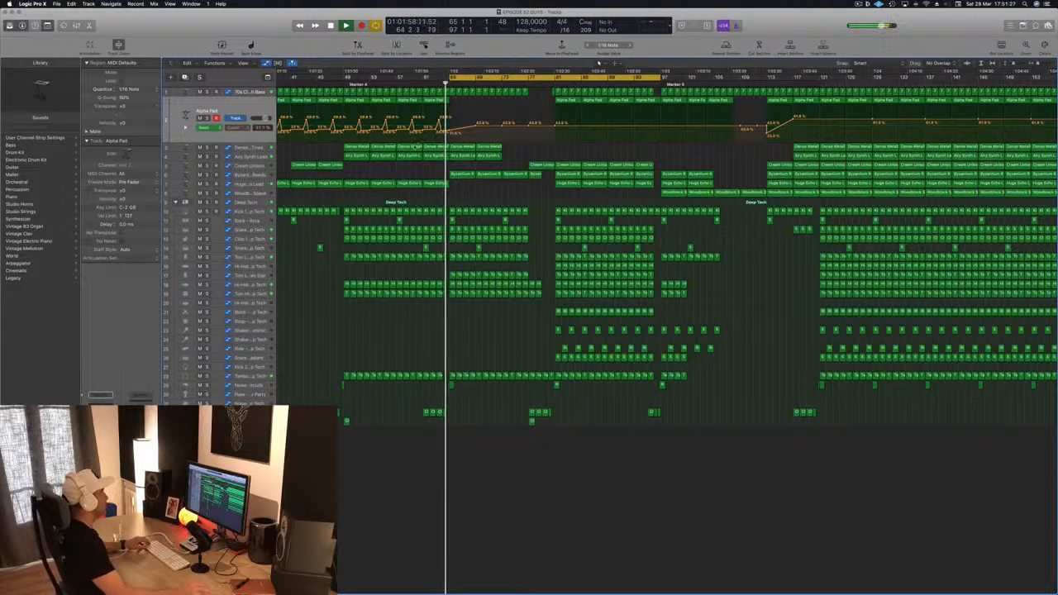
key(super+Right)
key(super+Left)
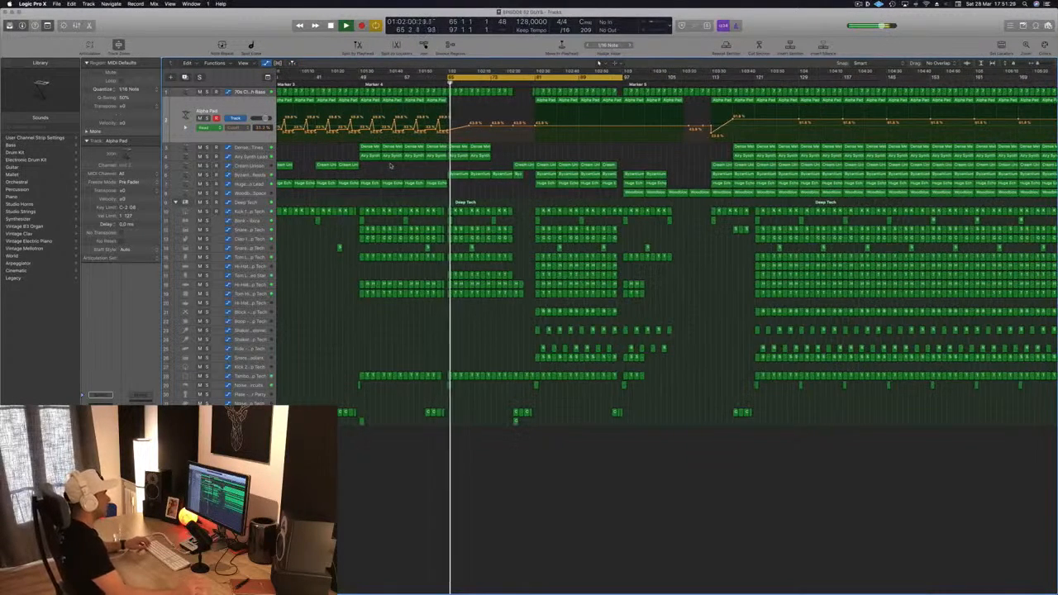
Step: Save the project and restart playback from the cycle start
click(634, 193)
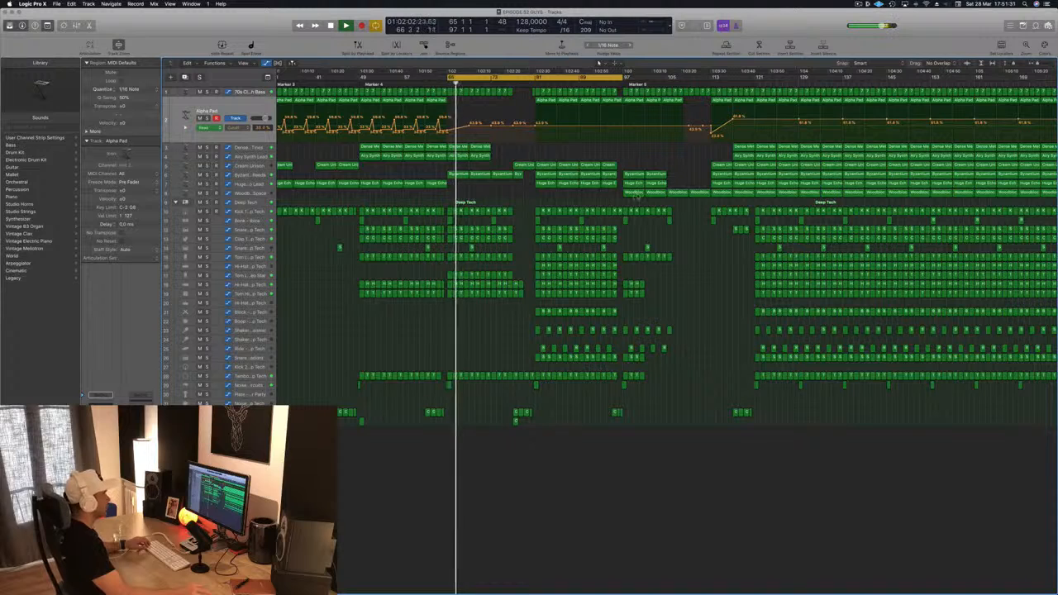
key(super+s)
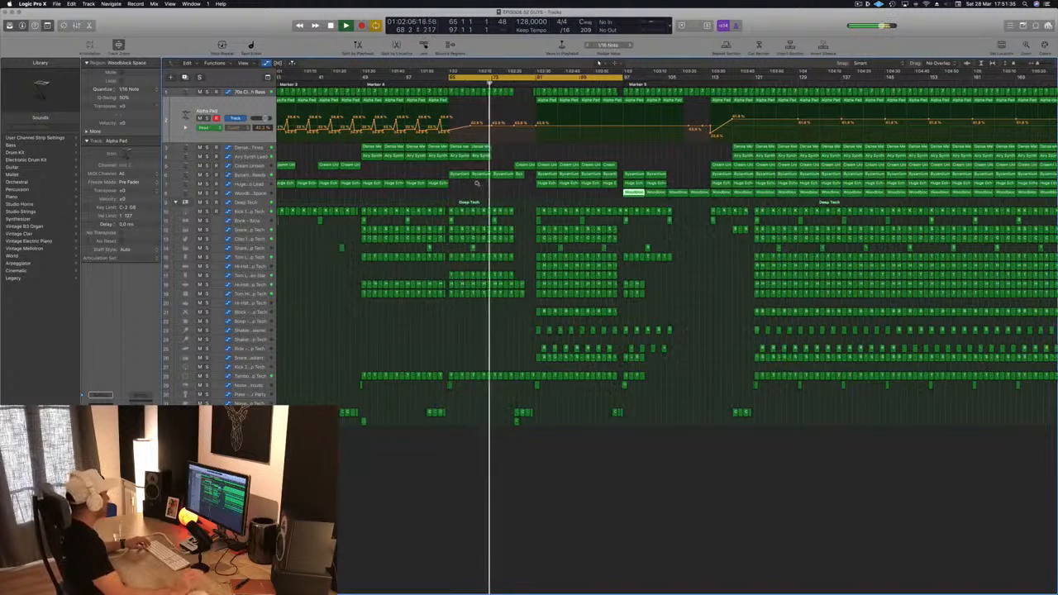
key(super+Left)
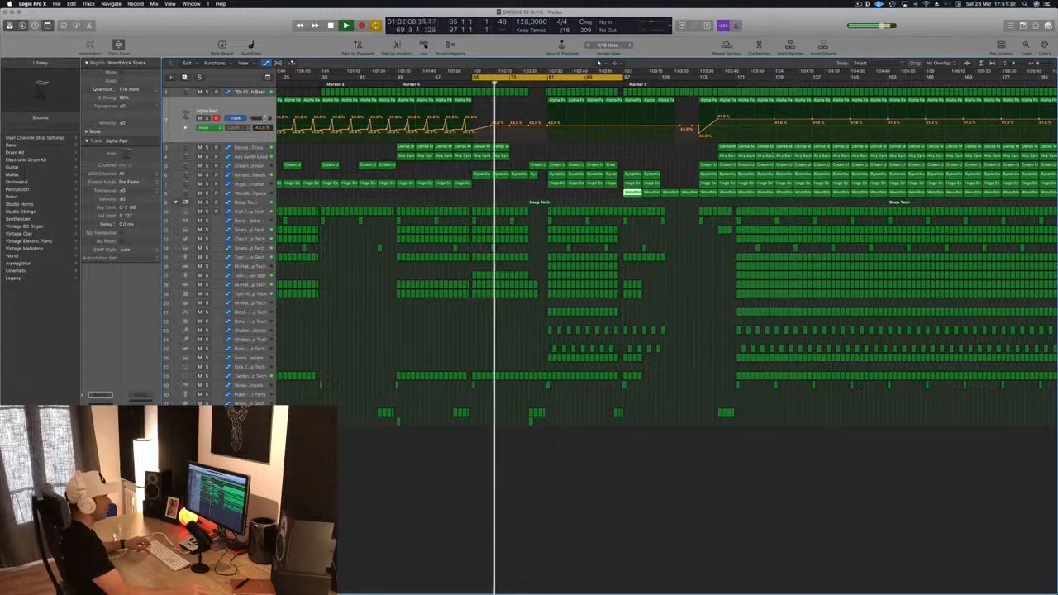
key(super+Left)
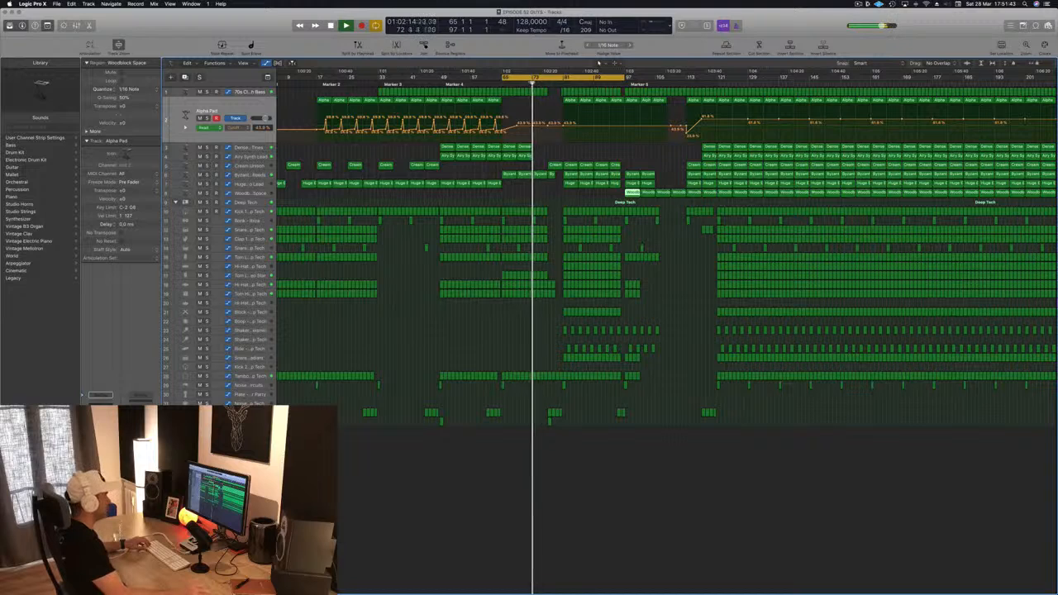
click(550, 198)
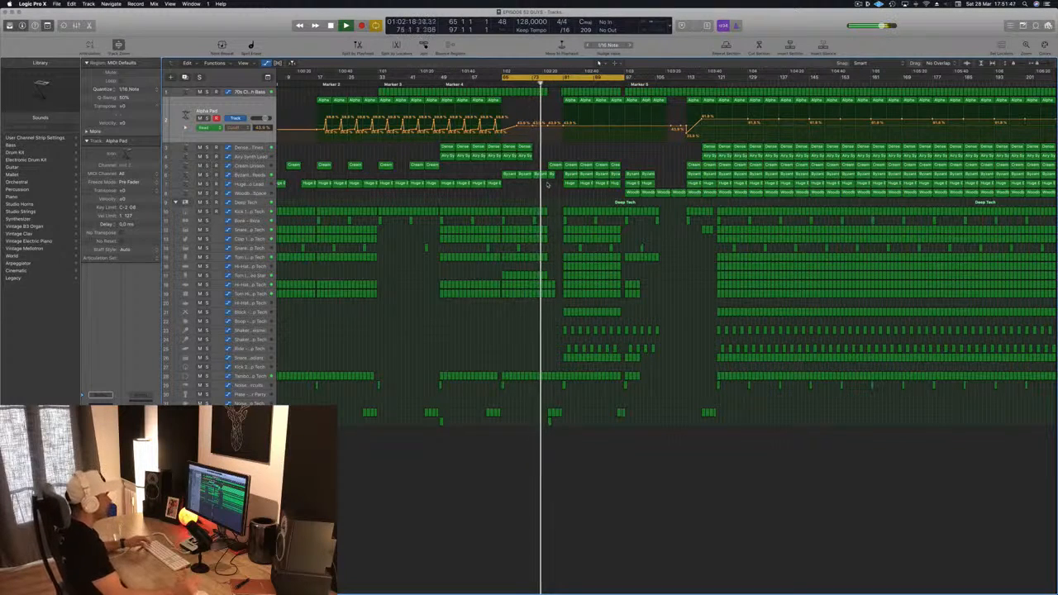
scroll(542, 312, up, 5)
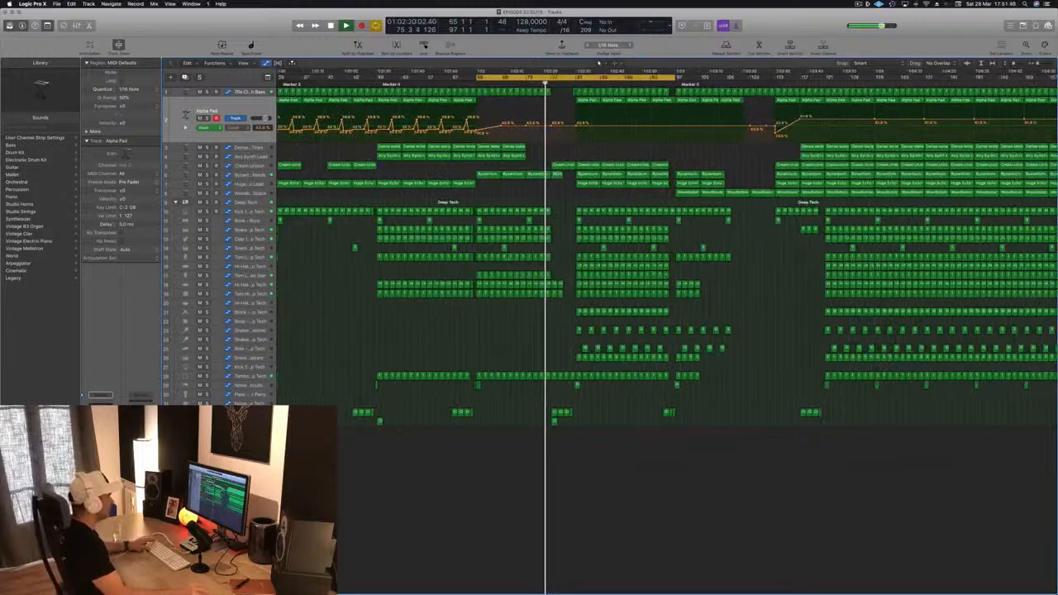
key(space)
key(space)
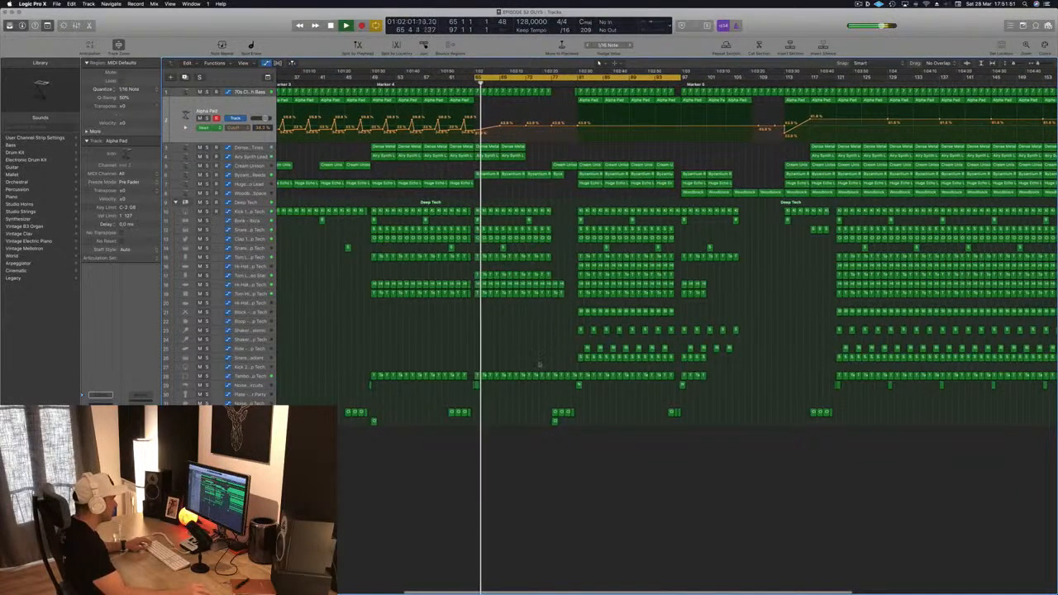
Step: Delete the Tambourine regions between about bars 68 and 80
drag(571, 378, 524, 381)
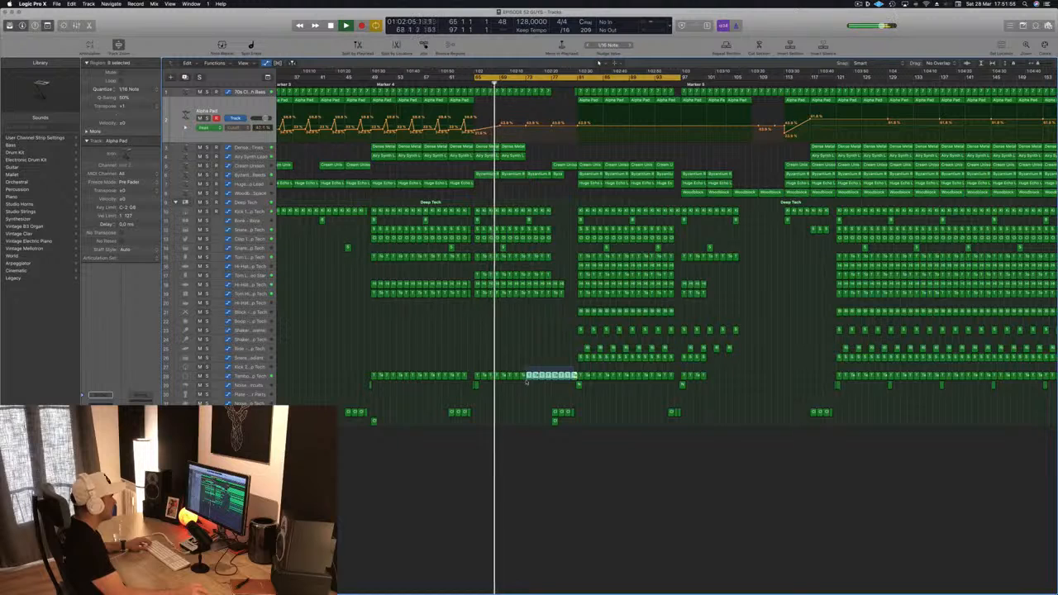
key(Delete)
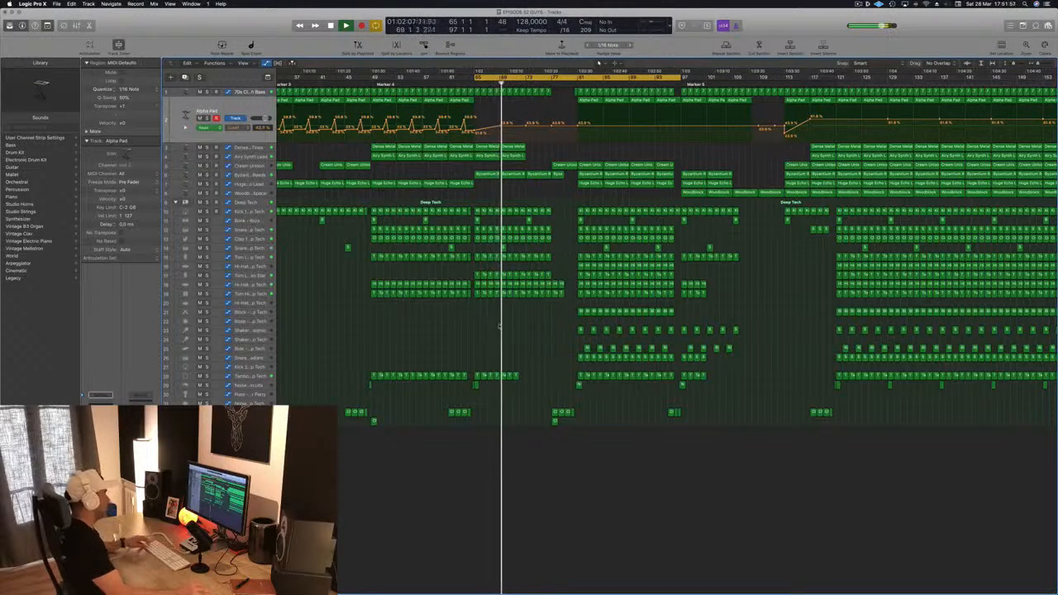
drag(533, 369, 501, 384)
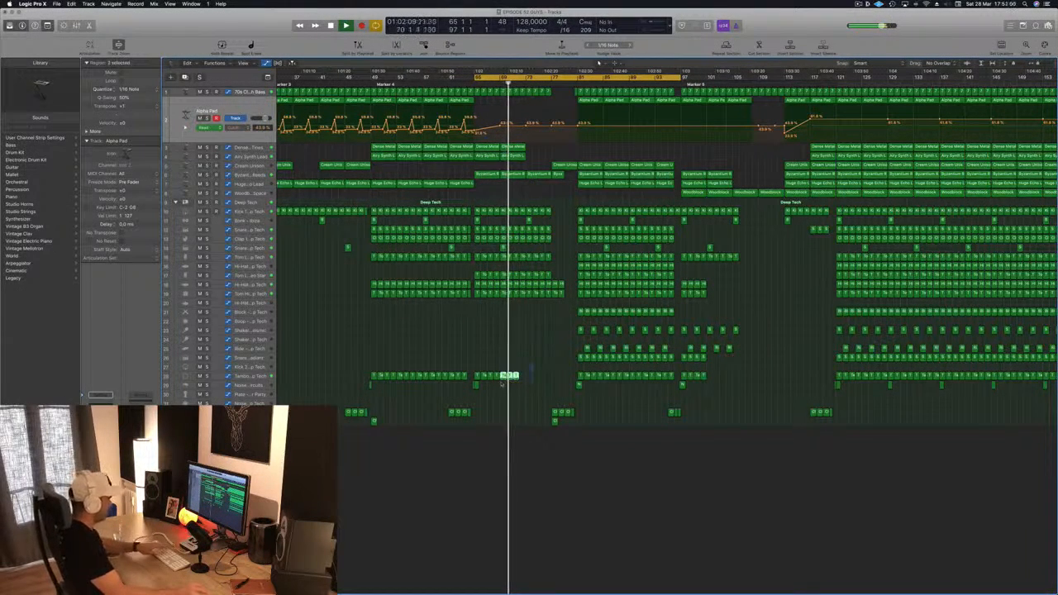
key(Delete)
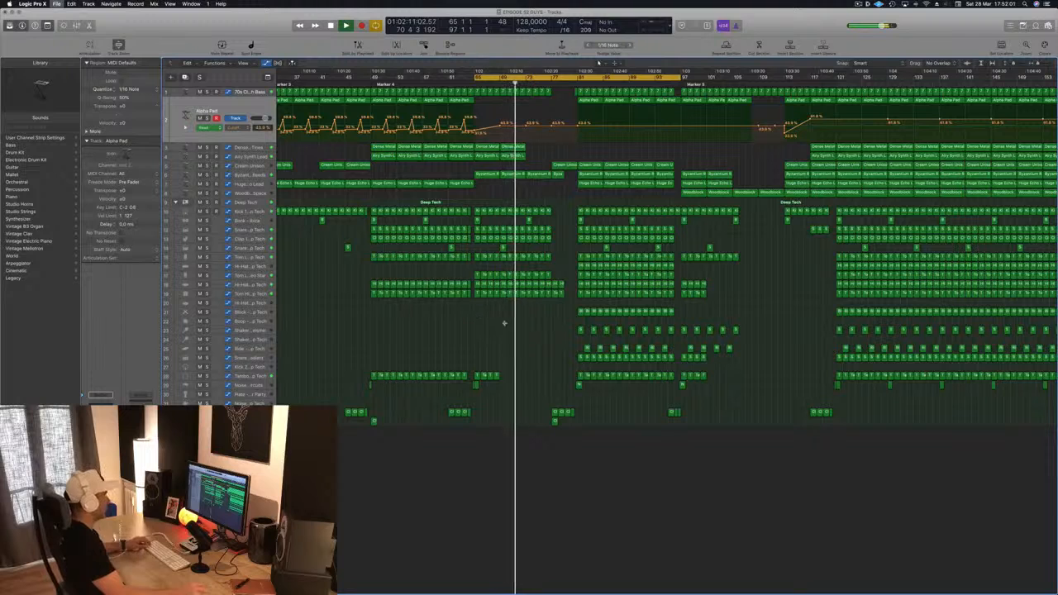
Step: Delete the hi-hat and tom regions between about bars 73 and 80
scroll(553, 269, up, 3)
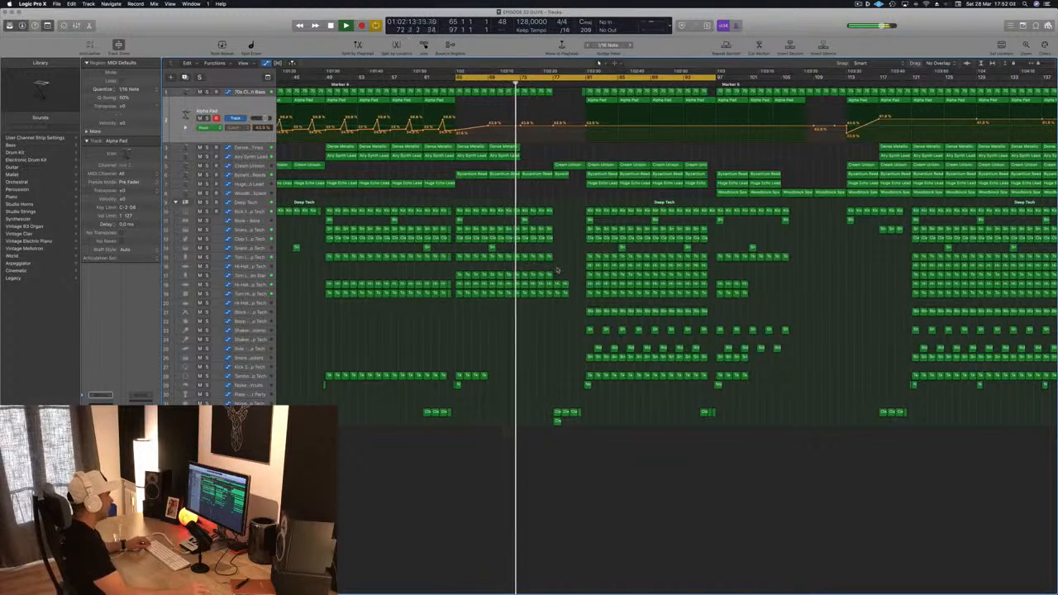
drag(555, 270, 567, 301)
key(Delete)
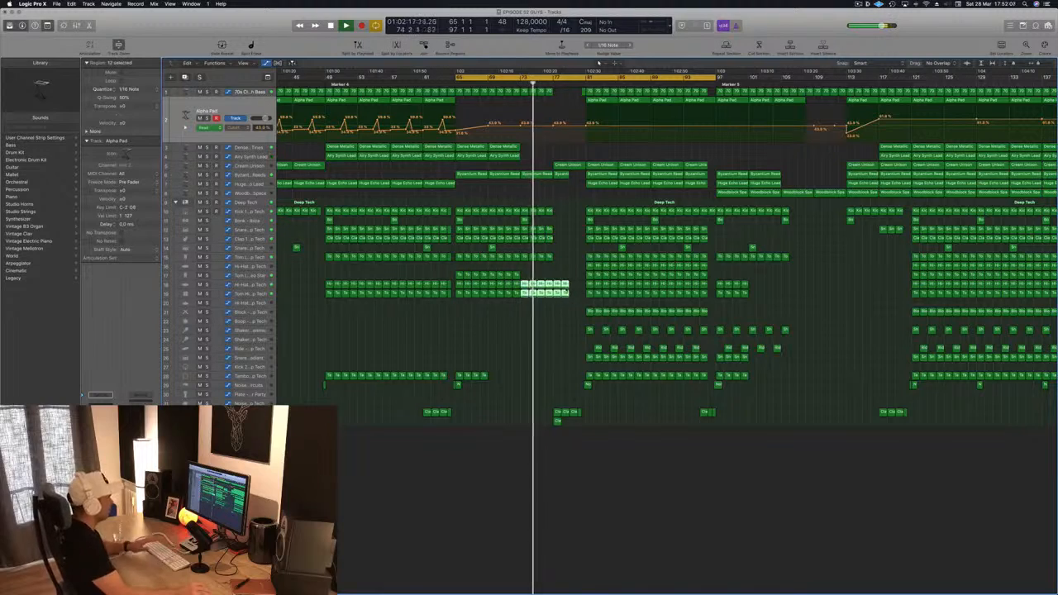
key(Delete)
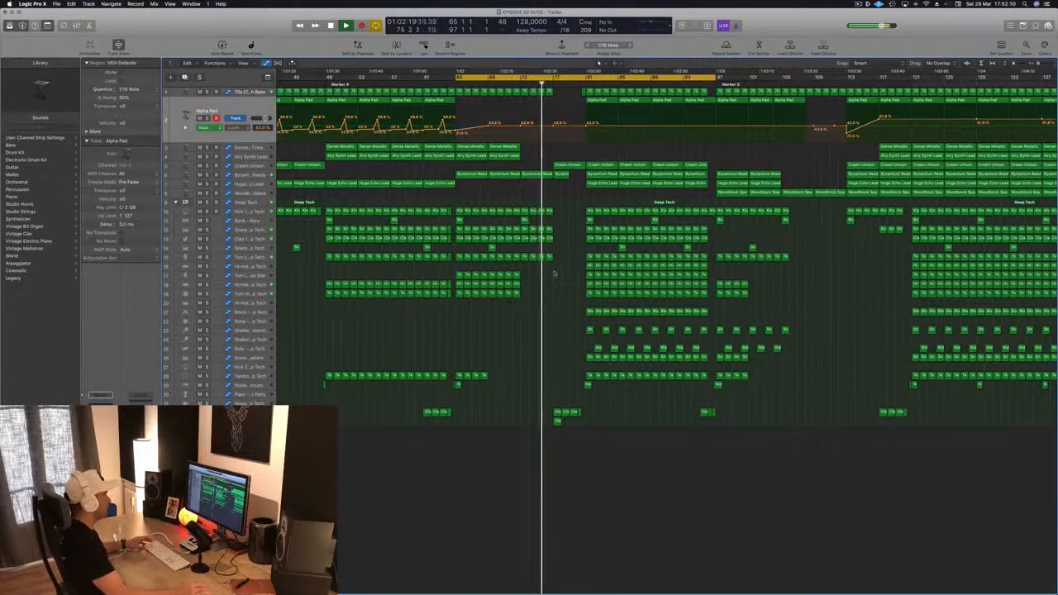
Step: Save the project and restart playback from the start of the song
key(super+s)
key(super+Left)
key(super+Left)
key(super+Left)
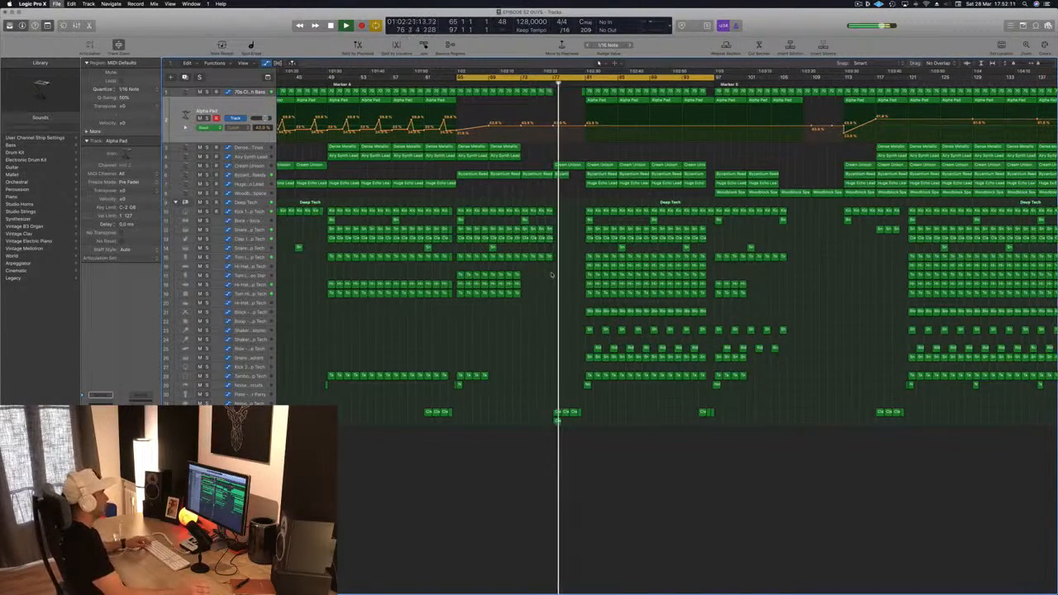
key(space)
key(space)
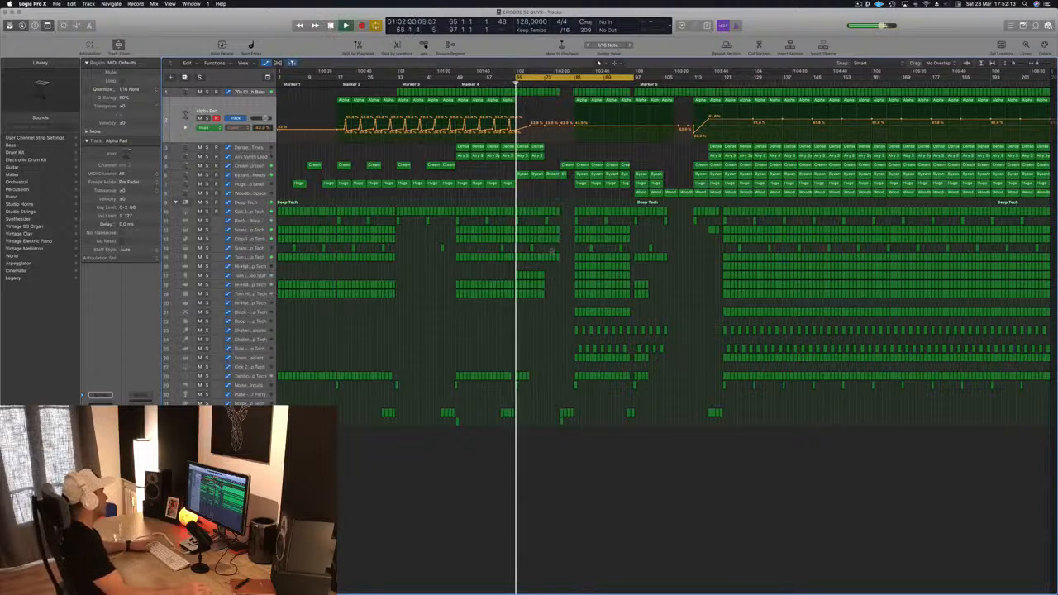
Step: Duplicate the Huge Echo Lead track and load the 000-Mega Saw Riser With noise patch on the new track
click(248, 183)
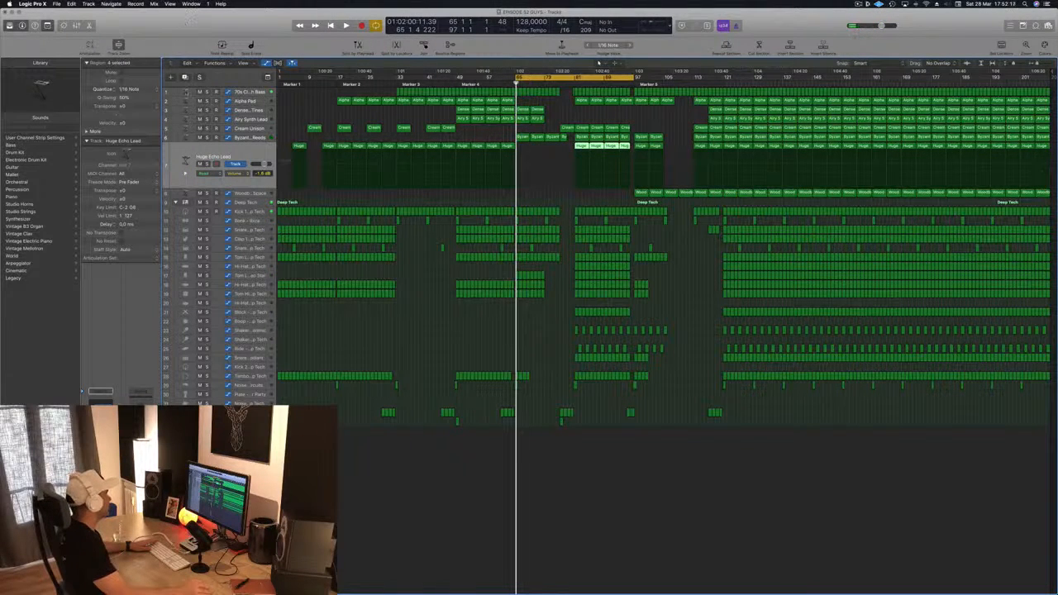
key(super+d)
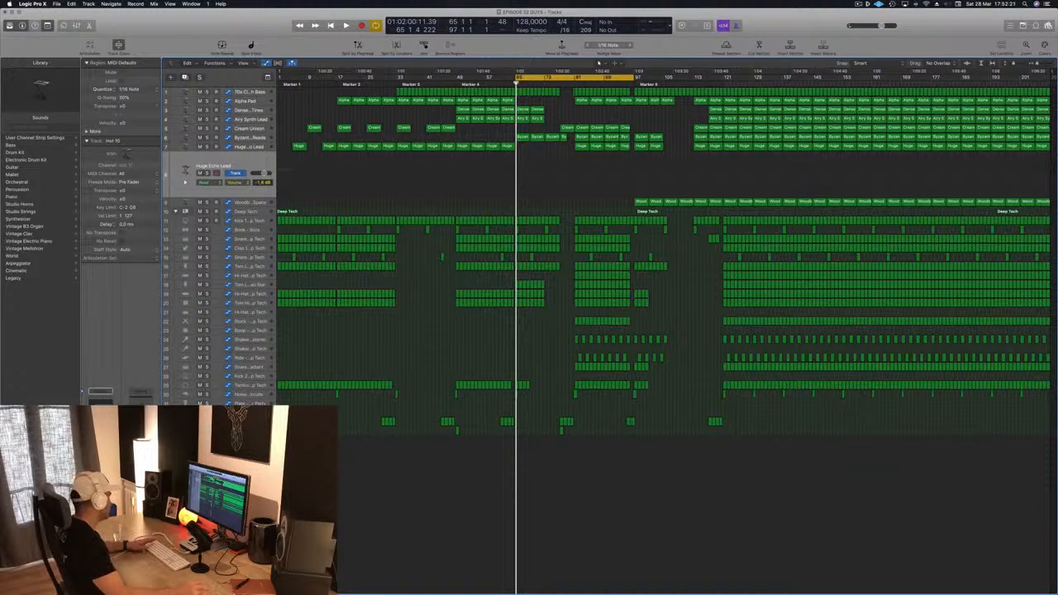
click(100, 392)
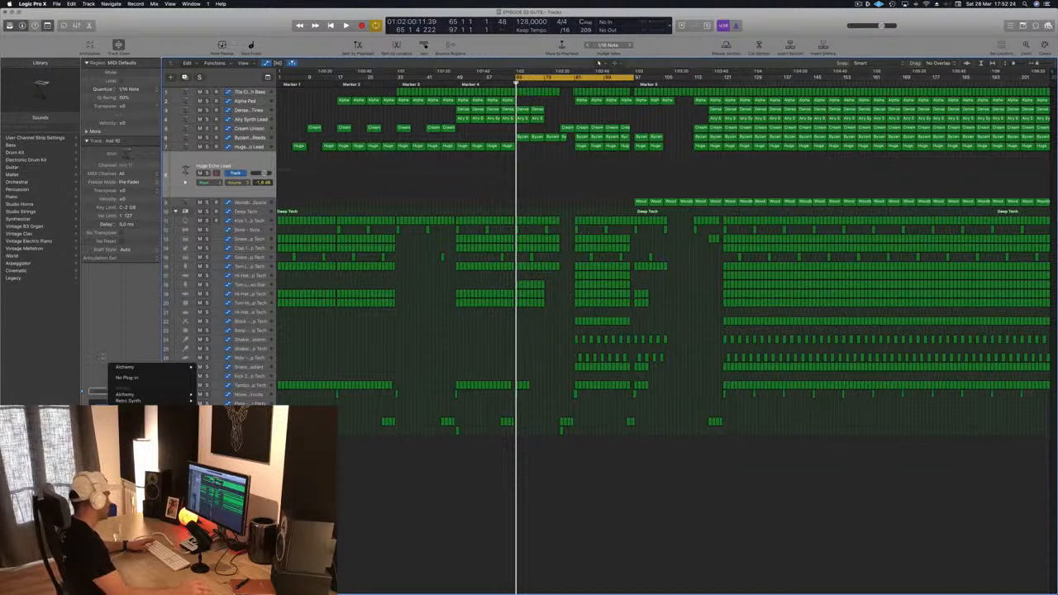
click(104, 393)
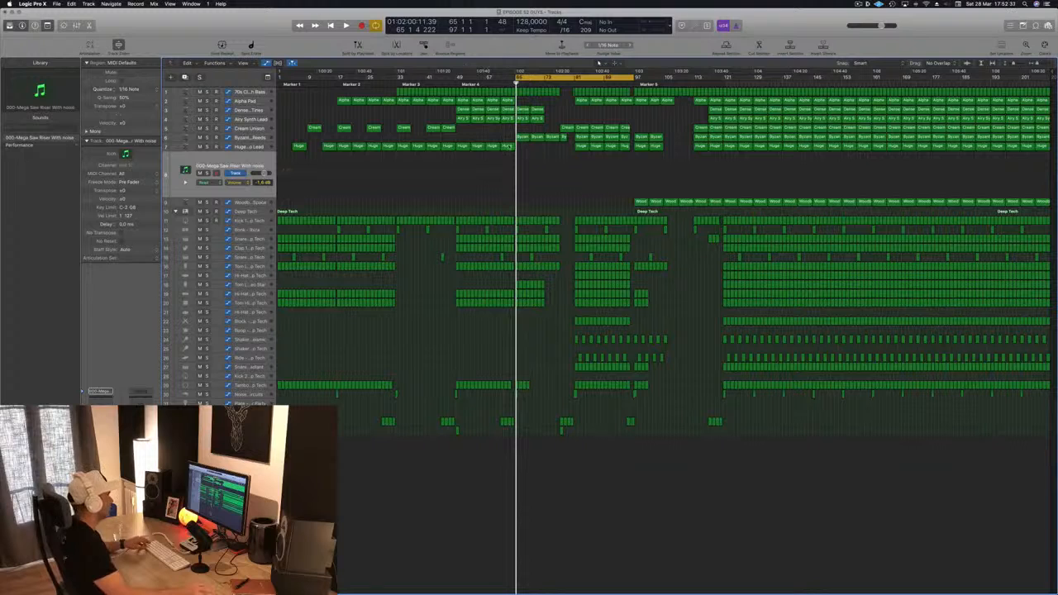
Step: Copy the Huge Echo Lead region at bar 65 onto the riser track and lengthen its note to fill the region
drag(513, 154, 522, 163)
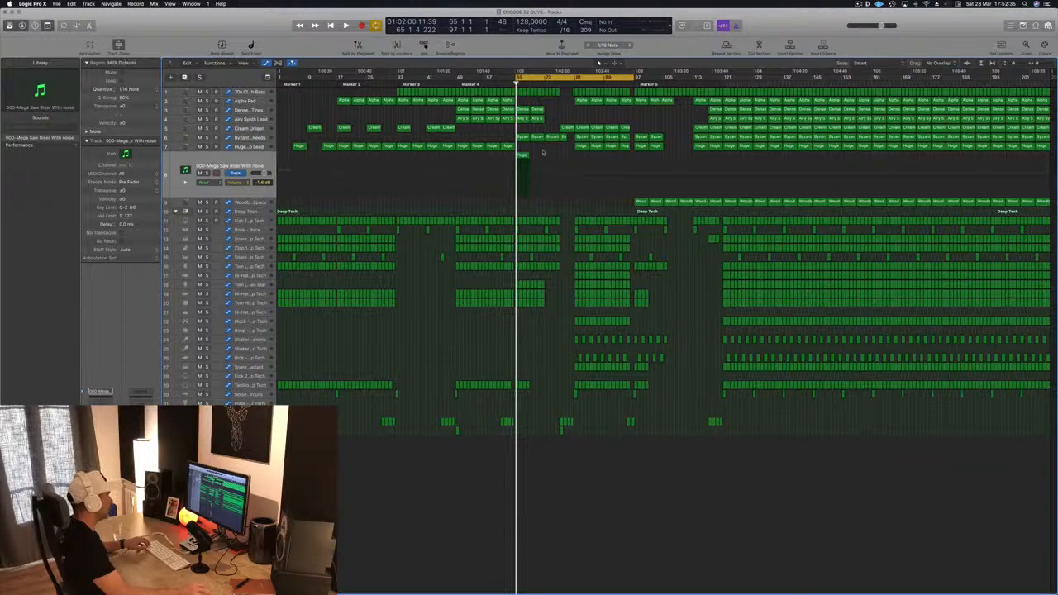
double_click(522, 157)
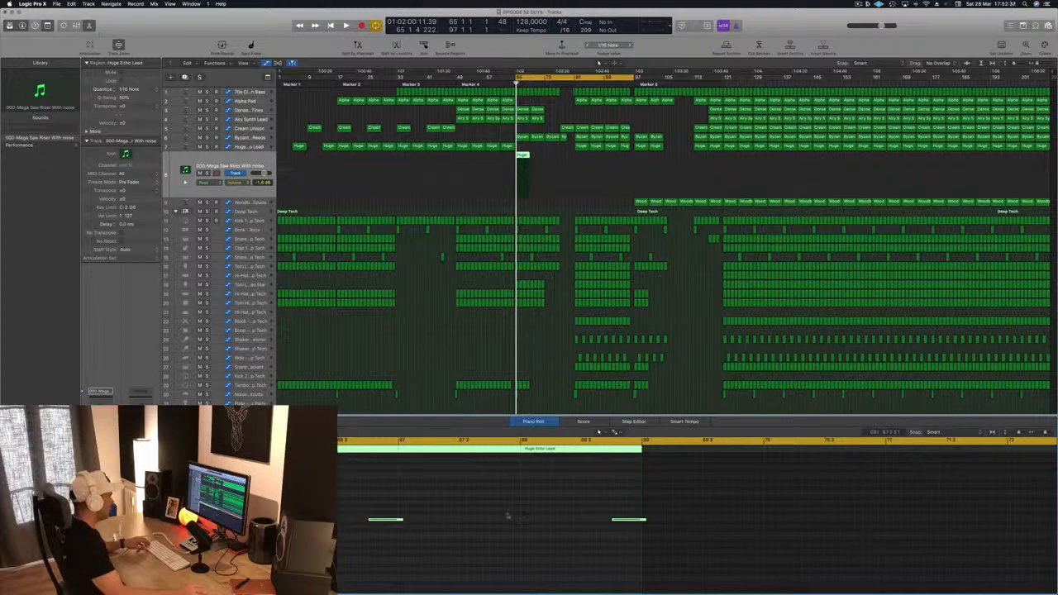
drag(570, 509, 684, 555)
scroll(501, 516, left, 5)
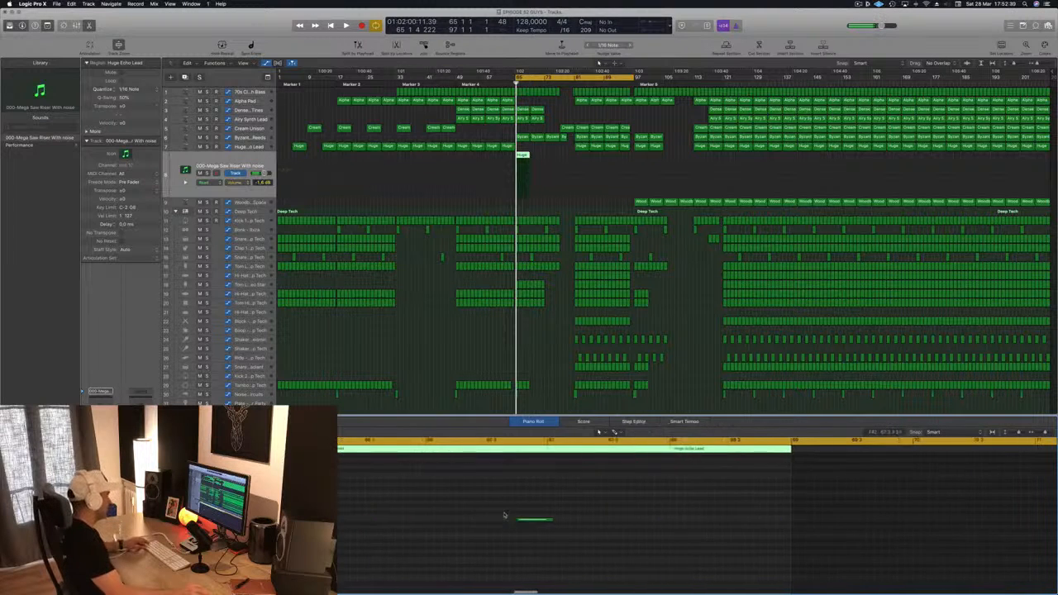
key(super+Left)
key(super+Left)
drag(487, 520, 665, 520)
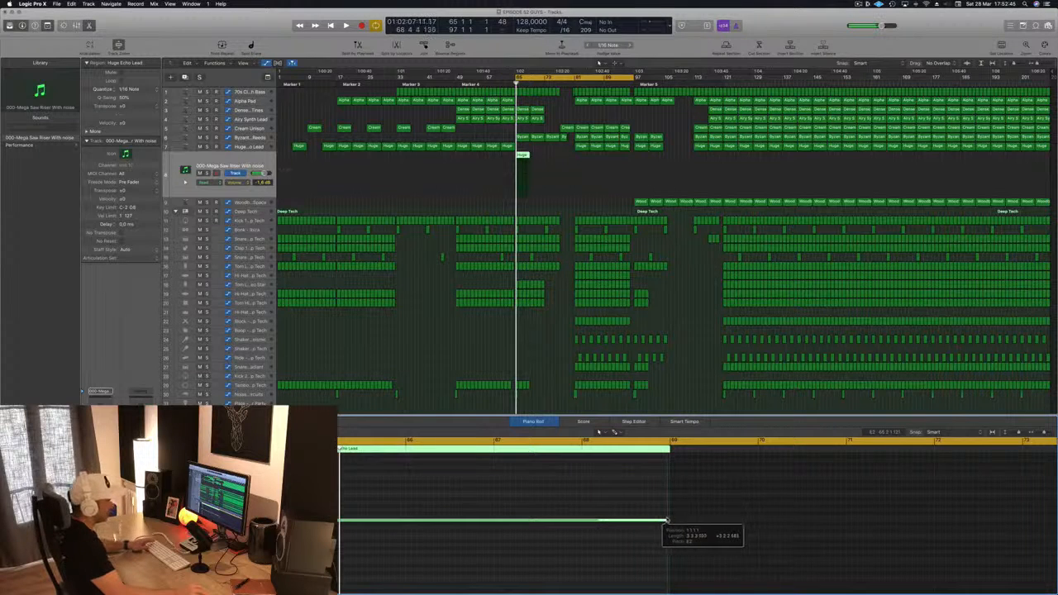
Step: Lower the riser track's volume to -11.2 dB and start playback
click(232, 160)
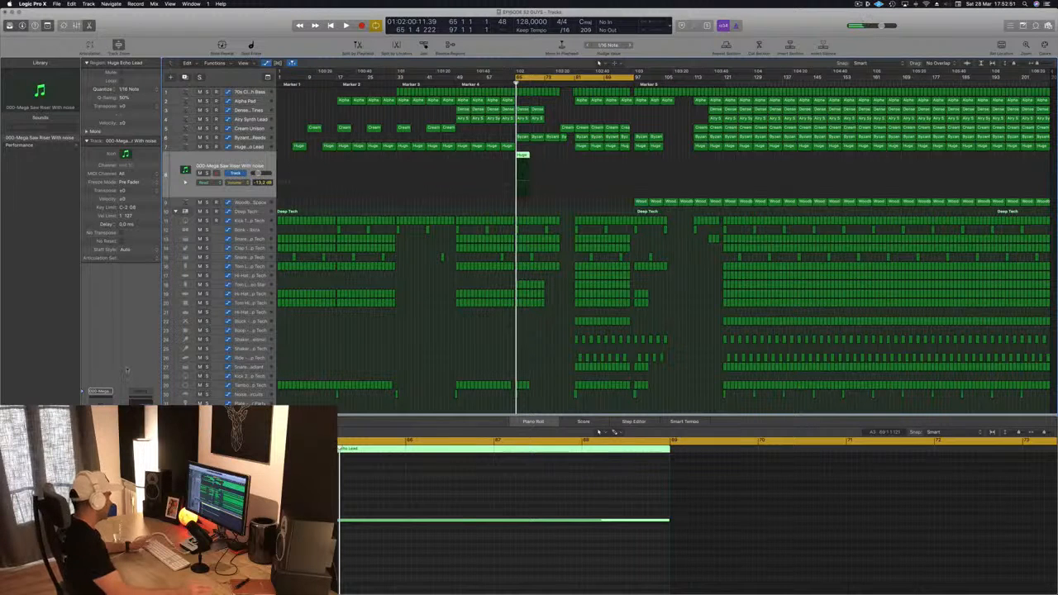
key(space)
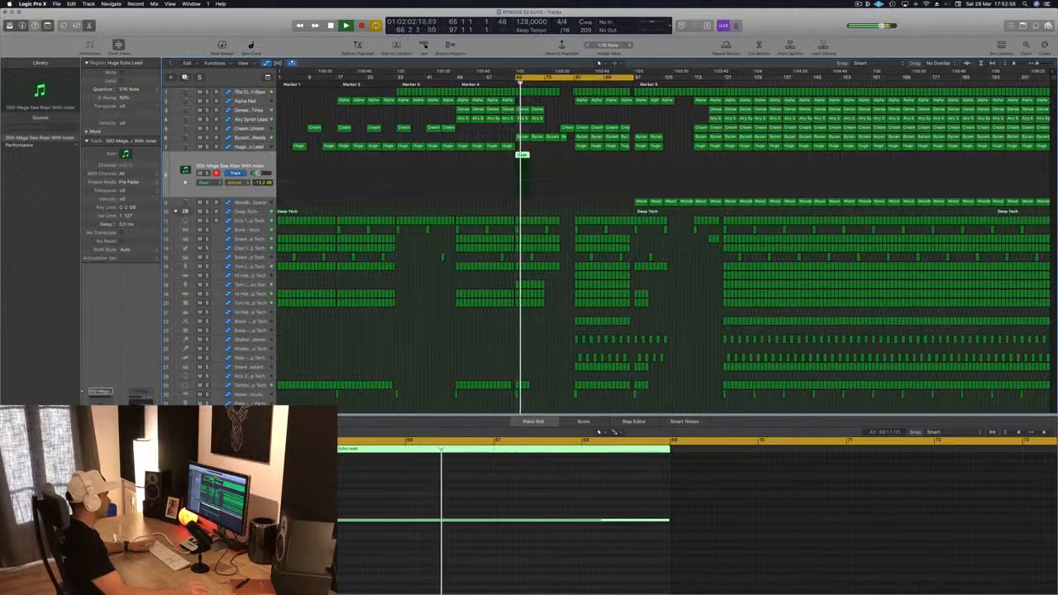
Step: Stop playback, extend the riser region to bar 81, and lengthen its note to fill the whole region
key(space)
drag(526, 155, 574, 156)
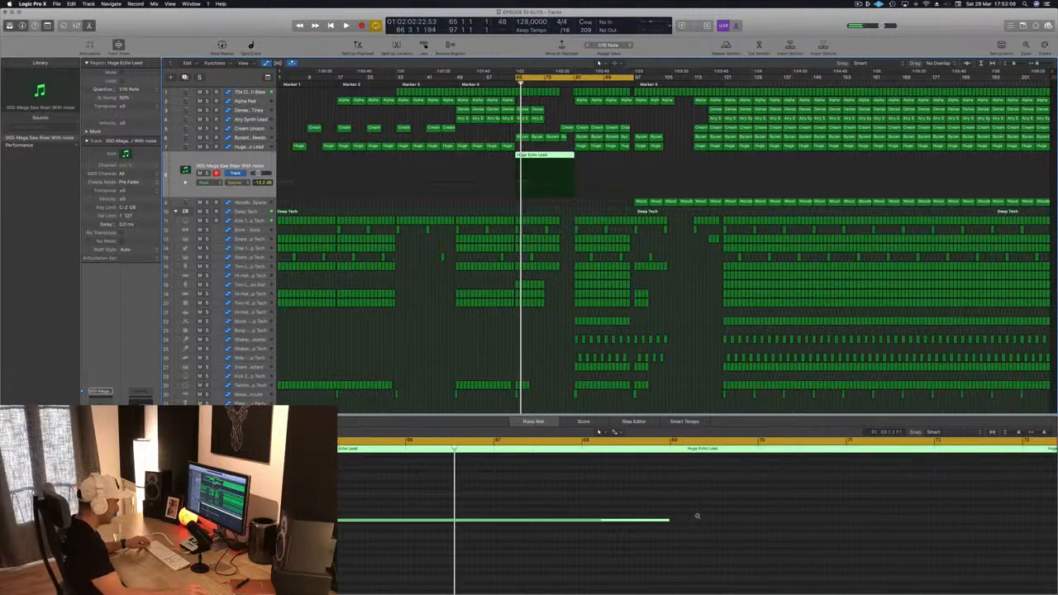
scroll(698, 516, down, 5)
drag(513, 520, 808, 518)
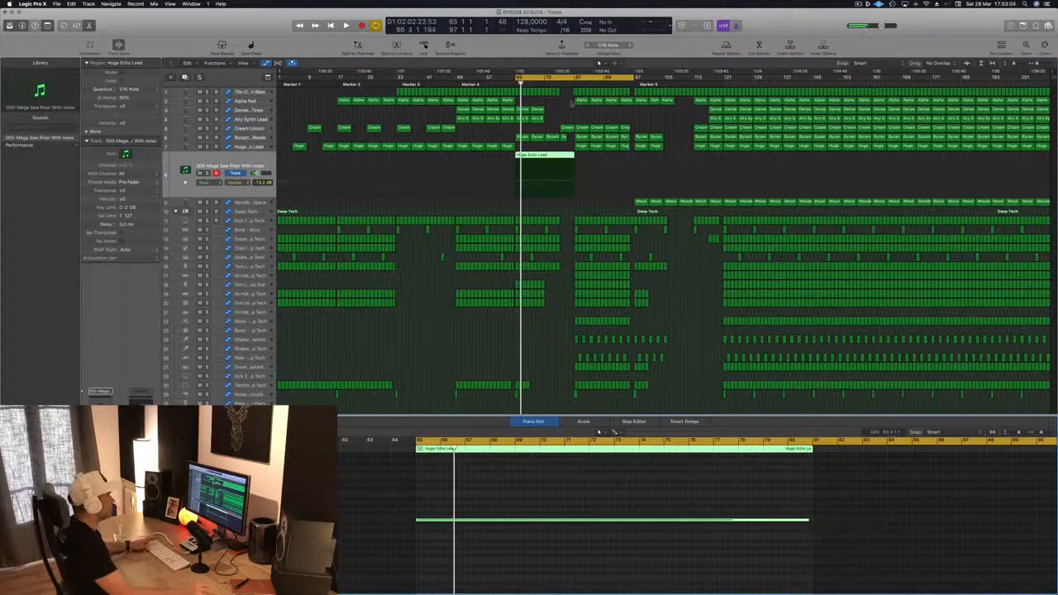
Step: Start playback and set the riser track compressor's side chain input to Bus 11
key(space)
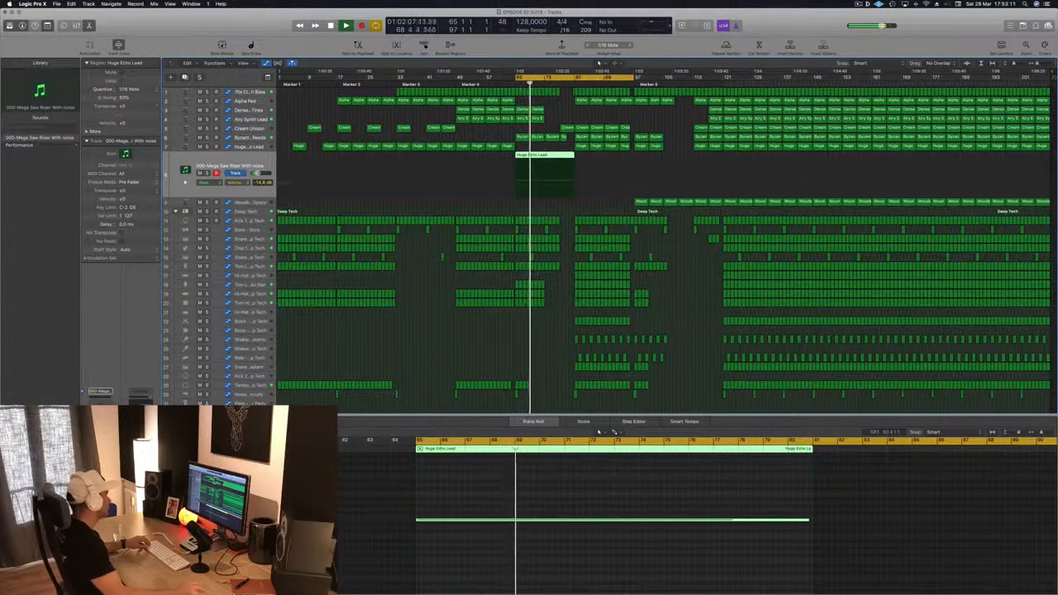
key(v)
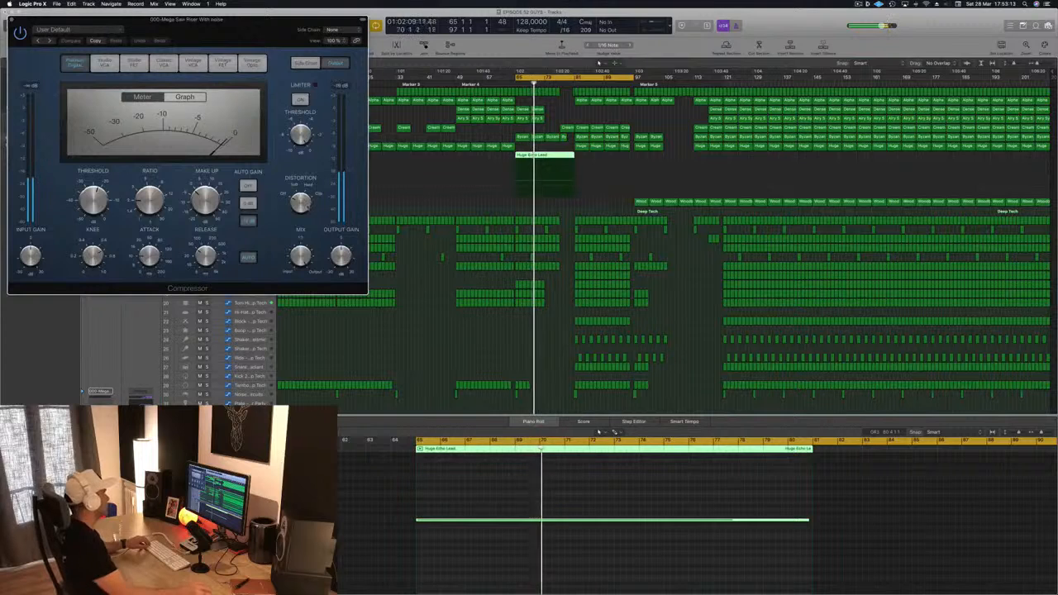
click(332, 29)
mouse_move(335, 53)
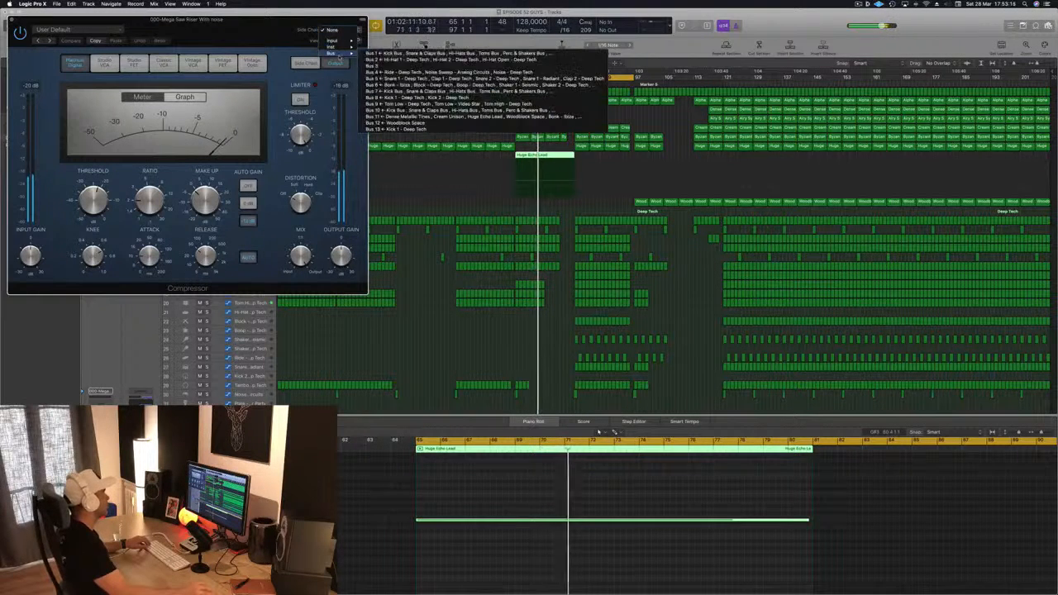
click(599, 63)
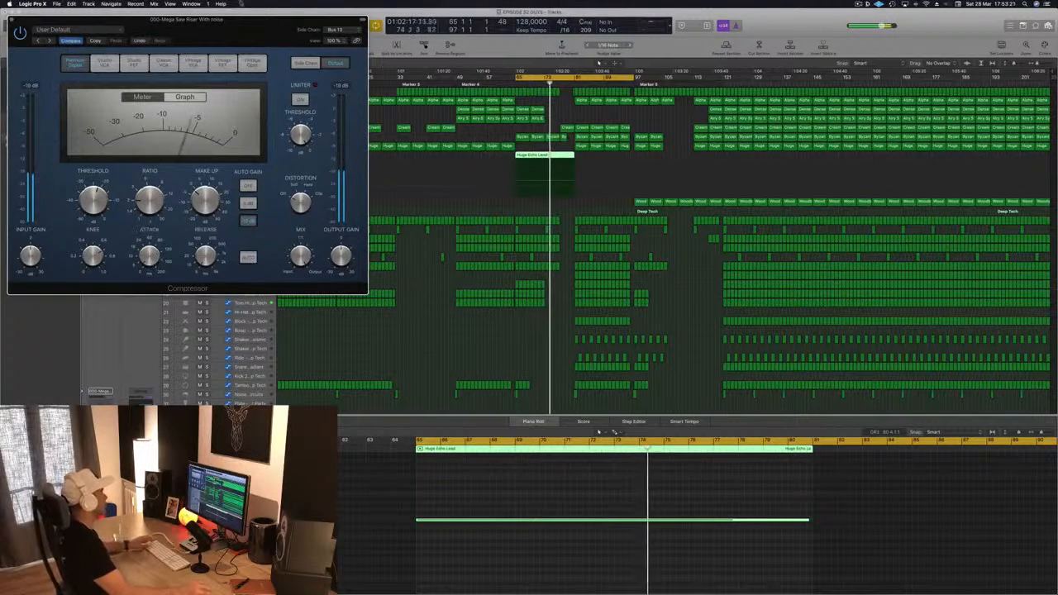
drag(227, 29, 412, 78)
click(196, 69)
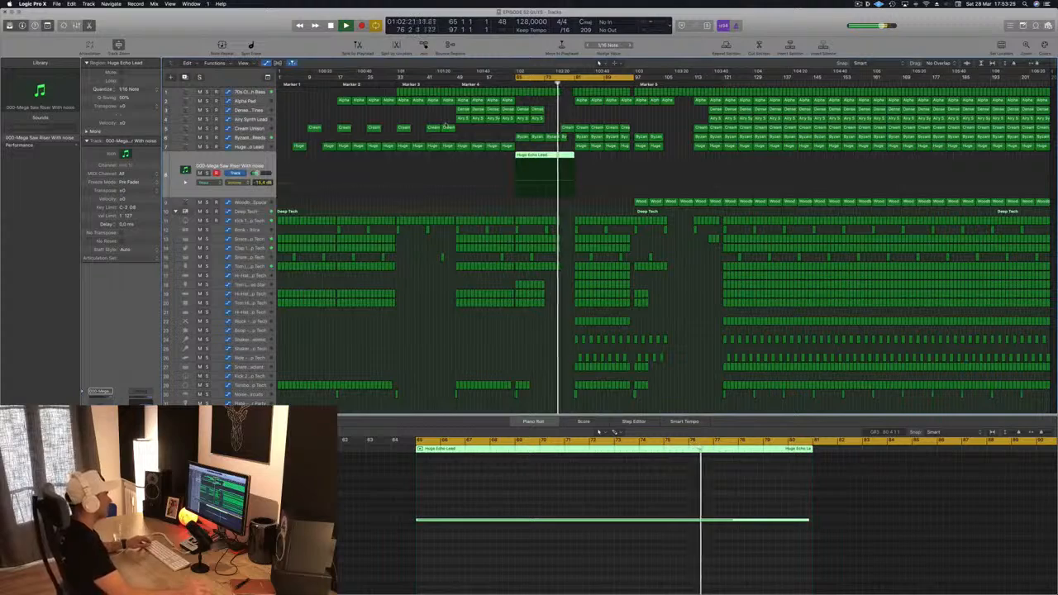
Step: Select the Block - Deep Tech track and audition it using its solo and mute buttons
scroll(556, 136, up, 4)
scroll(598, 62, down, 5)
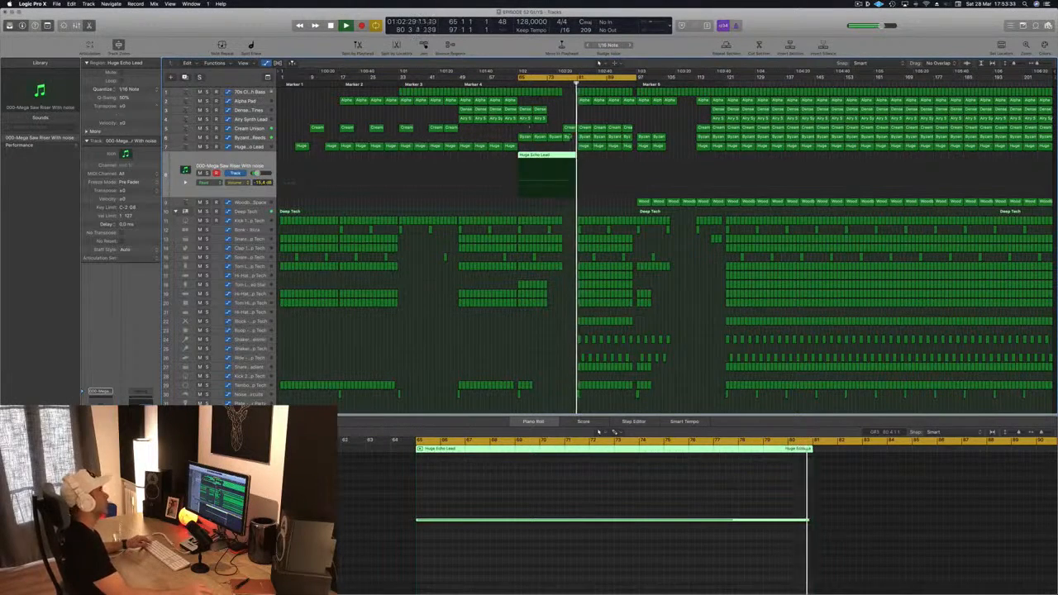
scroll(599, 63, up, 2)
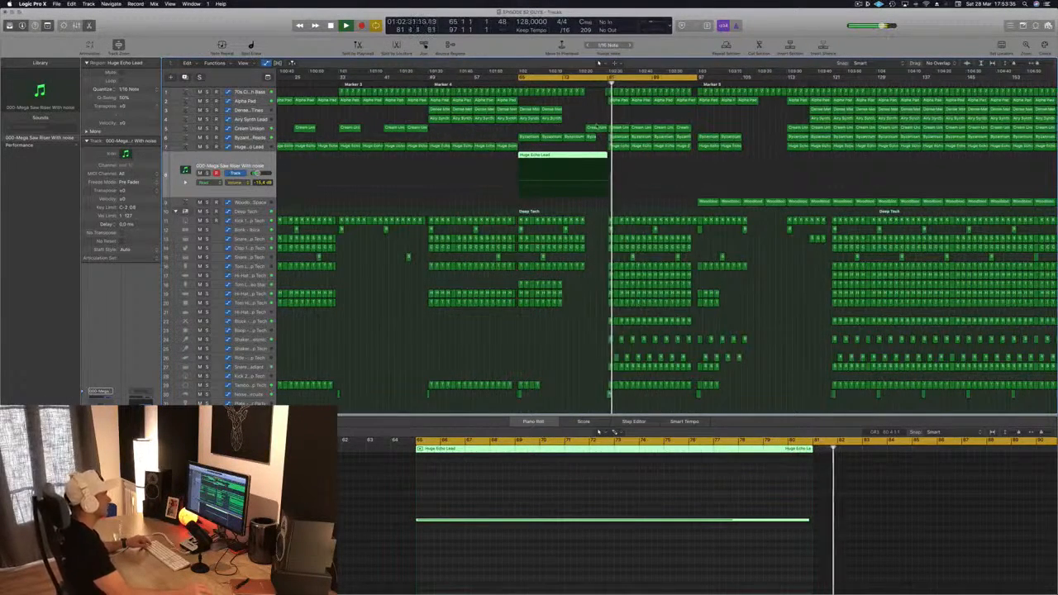
scroll(598, 63, down, 2)
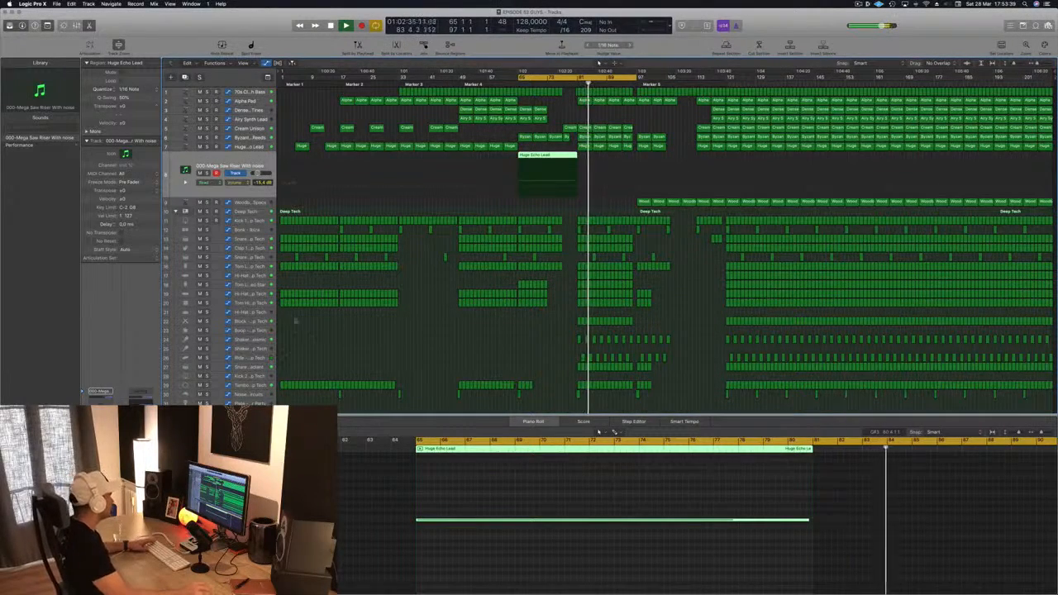
click(247, 322)
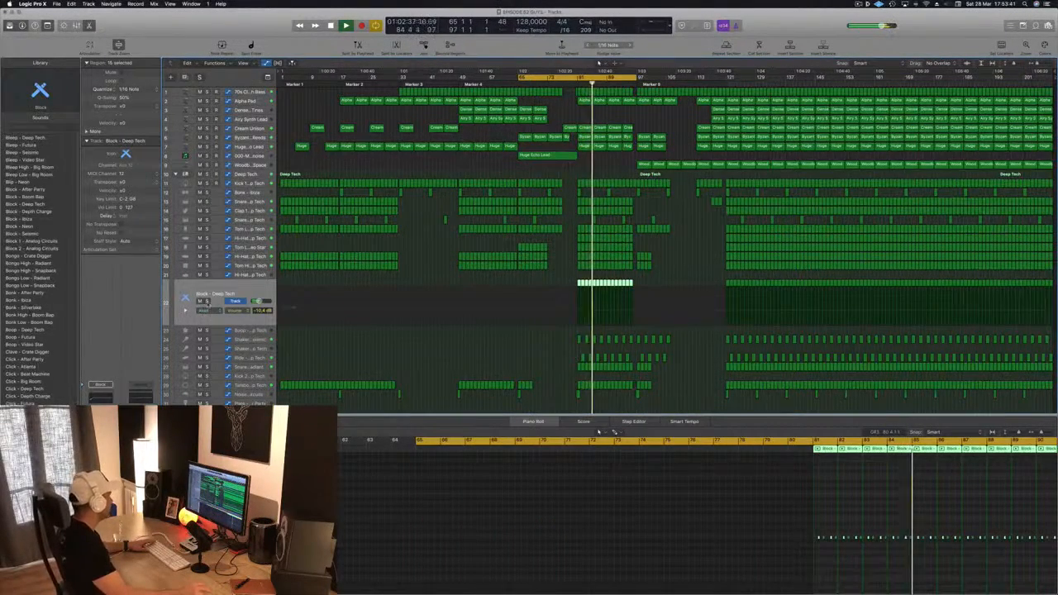
click(207, 303)
click(207, 301)
click(200, 301)
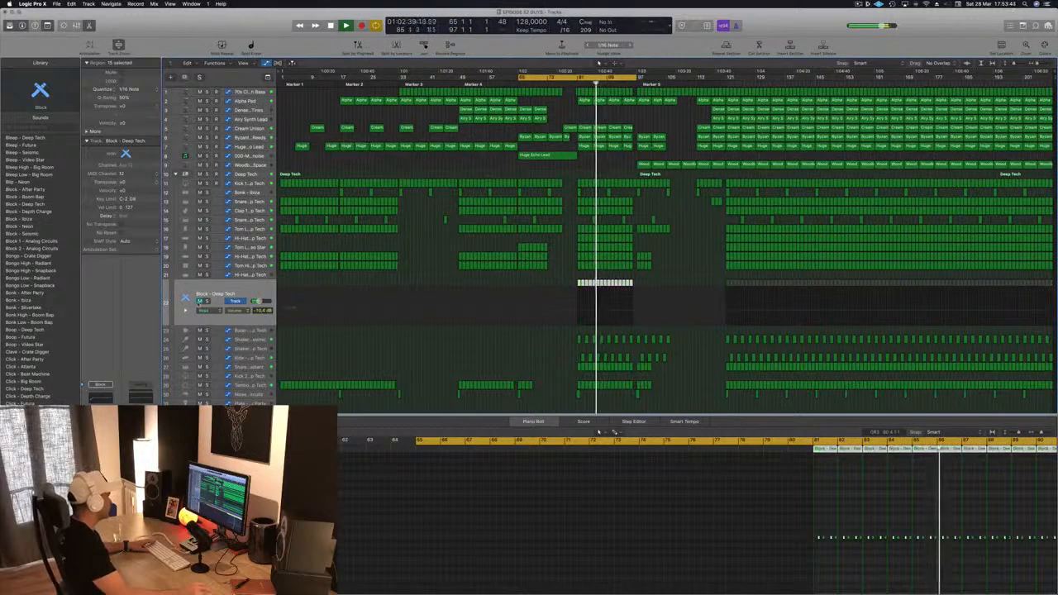
click(200, 301)
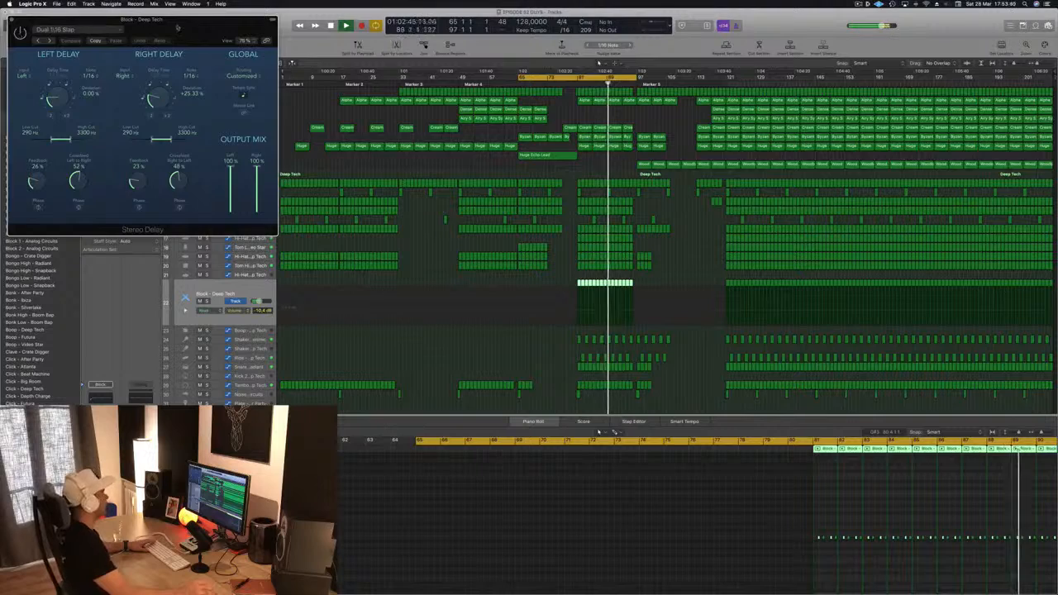
Step: Set the Block track's Stereo Delay right delay note value to 1/8 triplet
drag(199, 19, 384, 70)
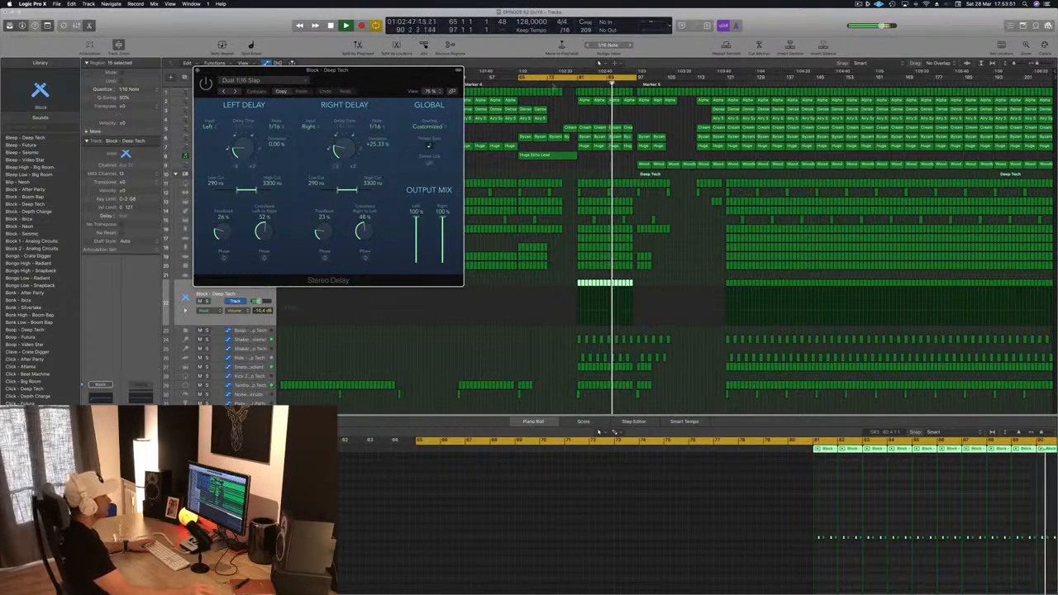
click(574, 82)
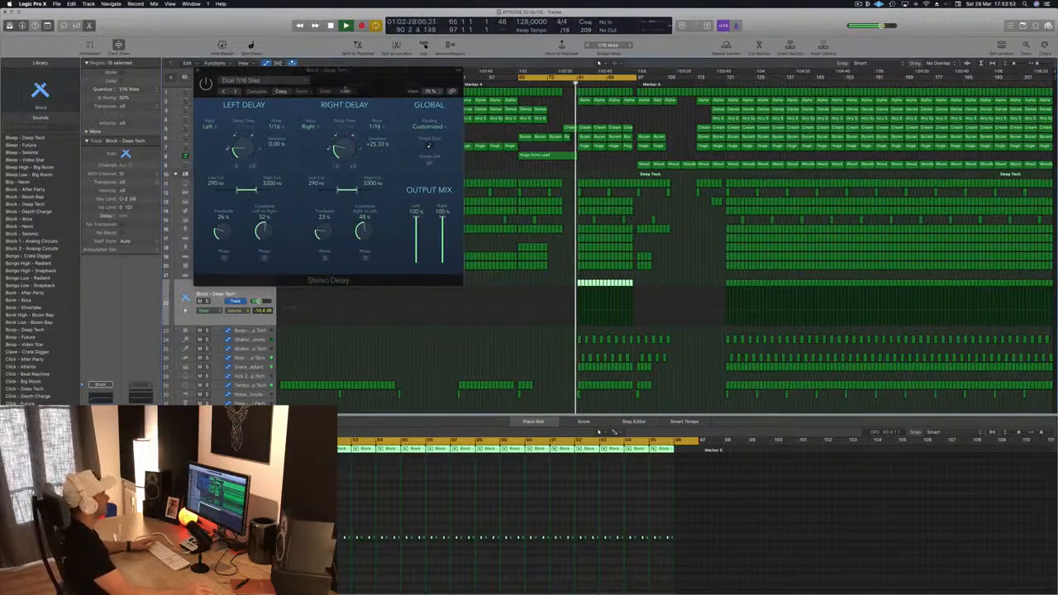
drag(355, 74, 314, 96)
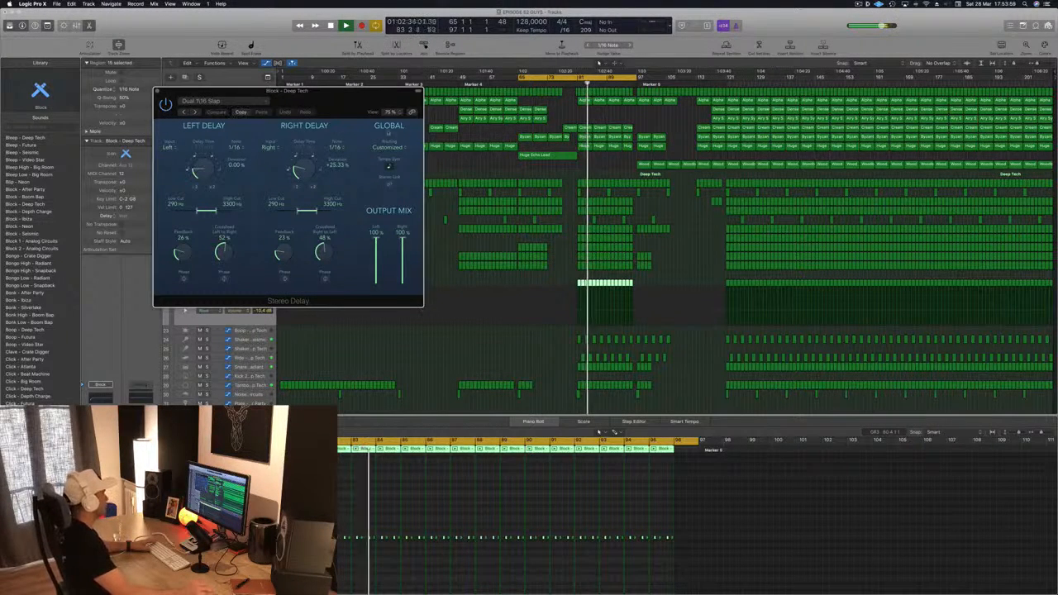
drag(344, 104, 548, 139)
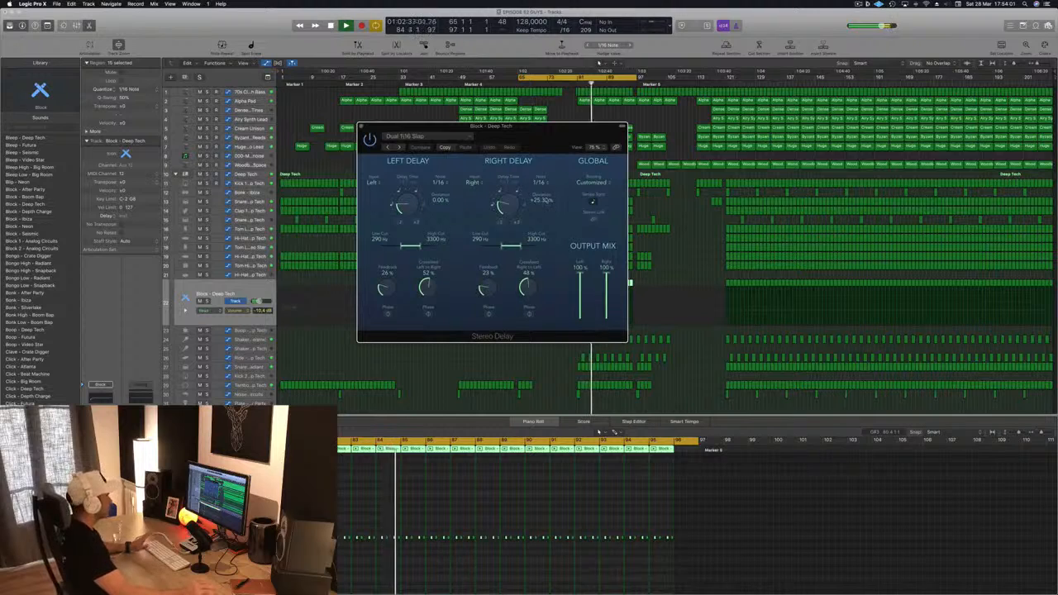
drag(504, 204, 503, 202)
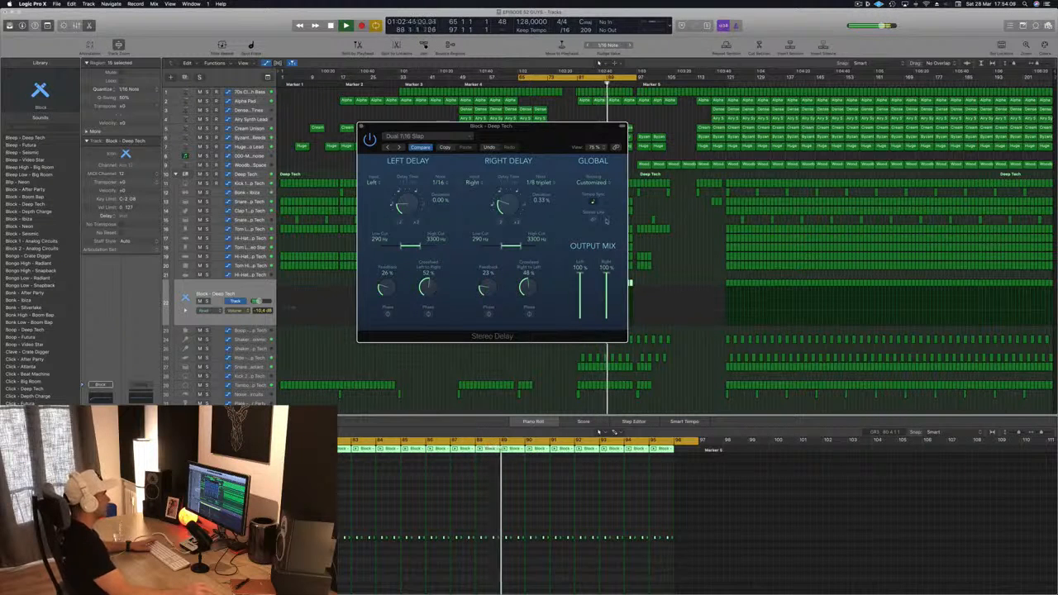
Step: Set the cycle range to run from bar 81 to bar 113
drag(561, 149, 444, 123)
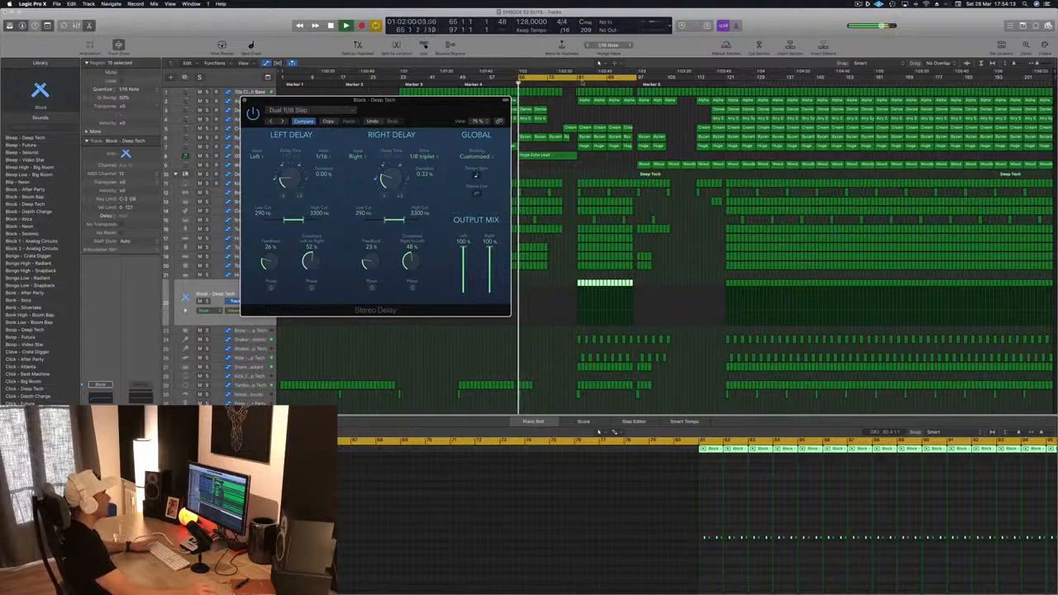
drag(582, 81, 641, 80)
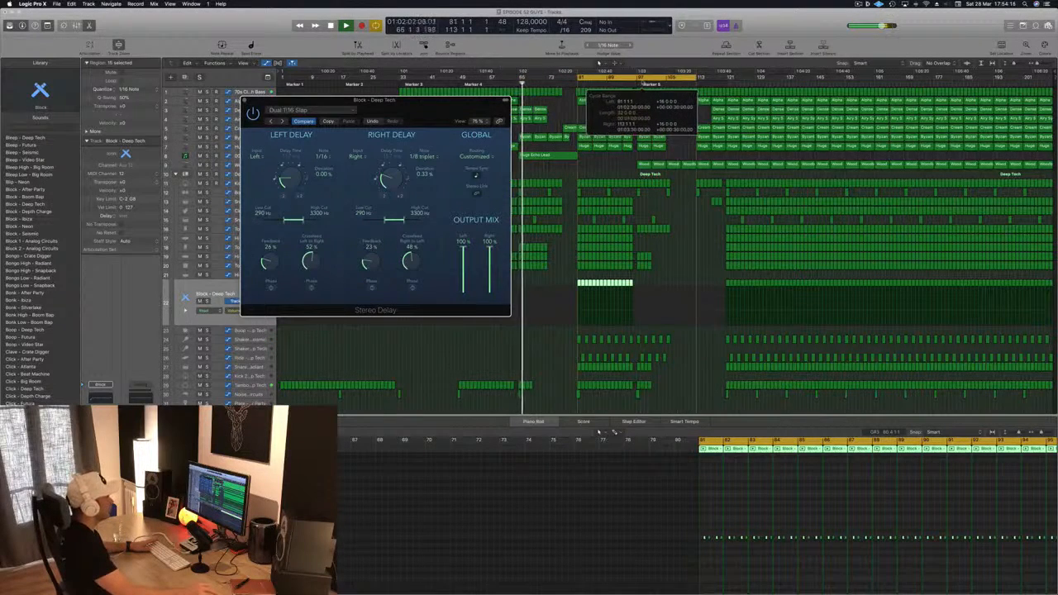
drag(404, 102, 970, 138)
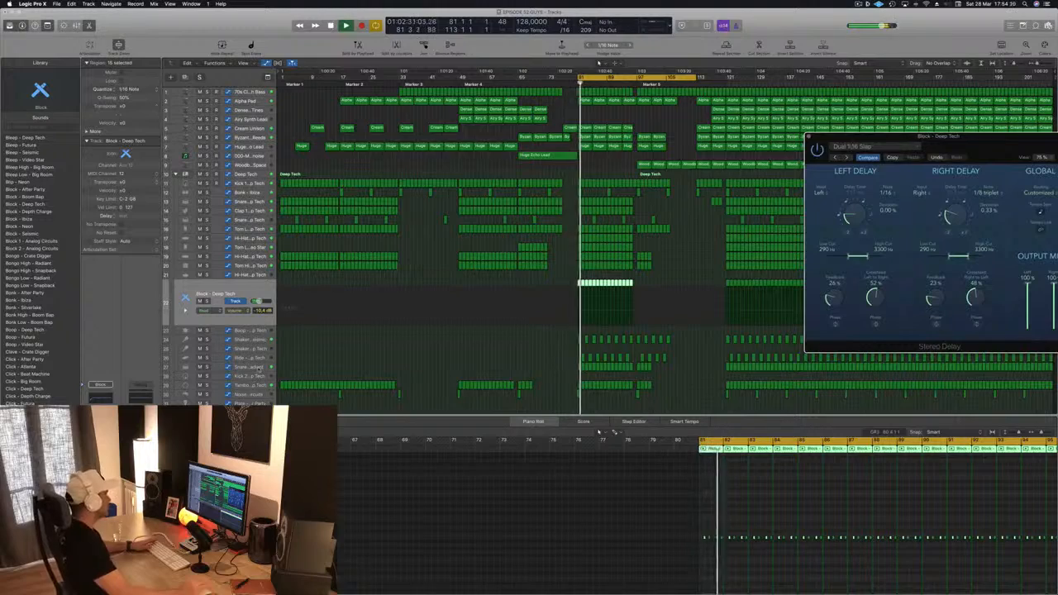
Step: Zoom into the arrangement and step through the Snare, Shaker and Ride percussion tracks
click(261, 367)
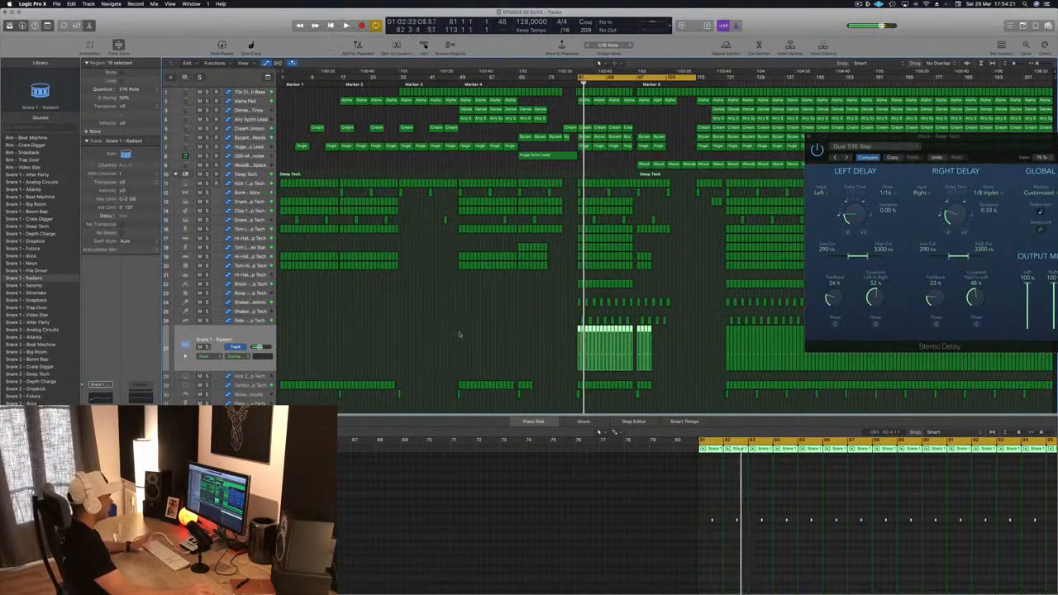
key(super+Right)
key(super+Right)
key(super+Right)
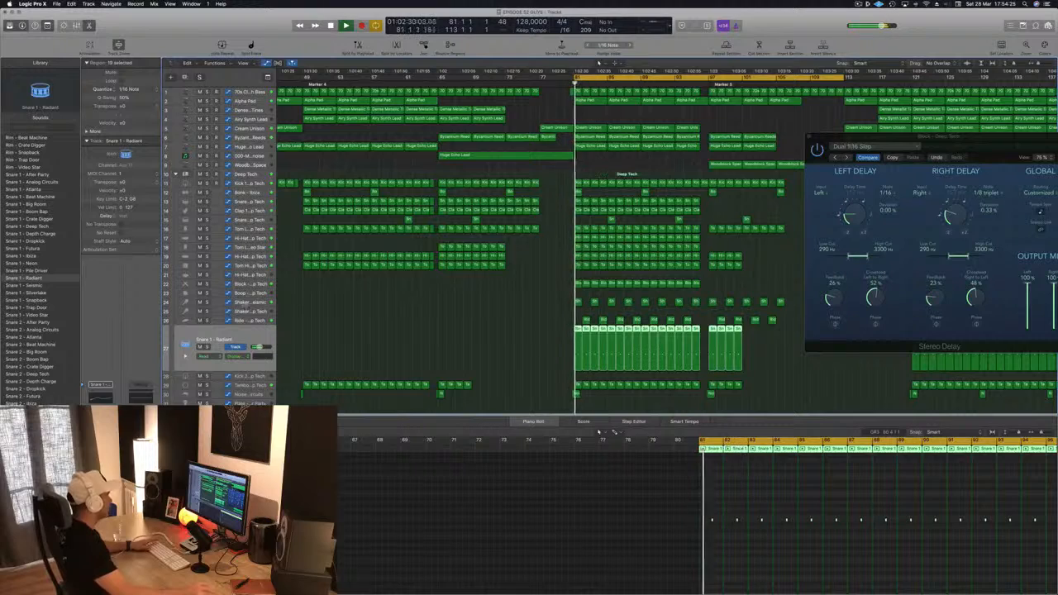
click(248, 302)
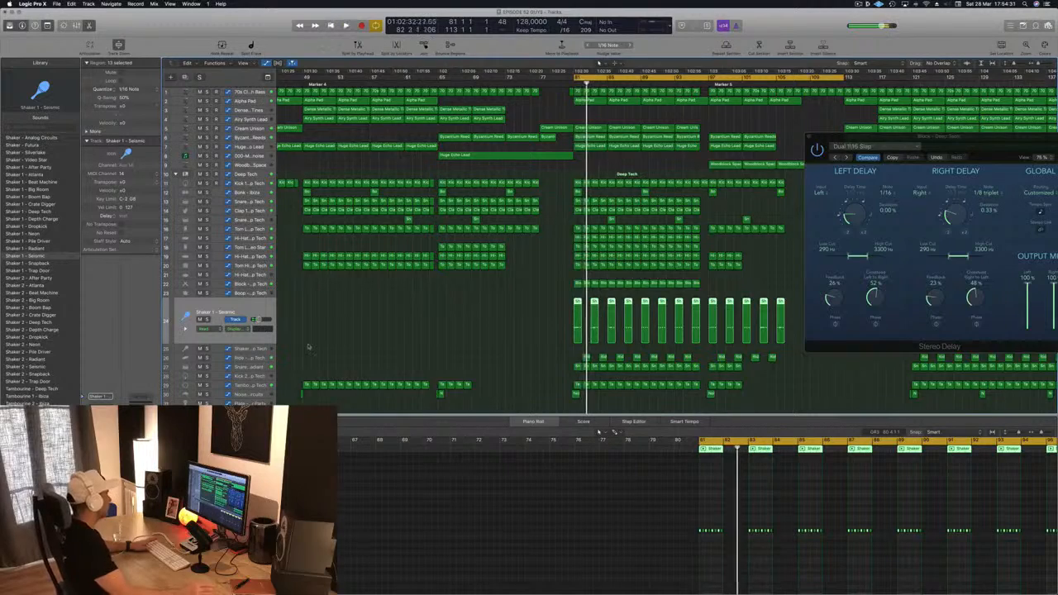
key(space)
key(Down)
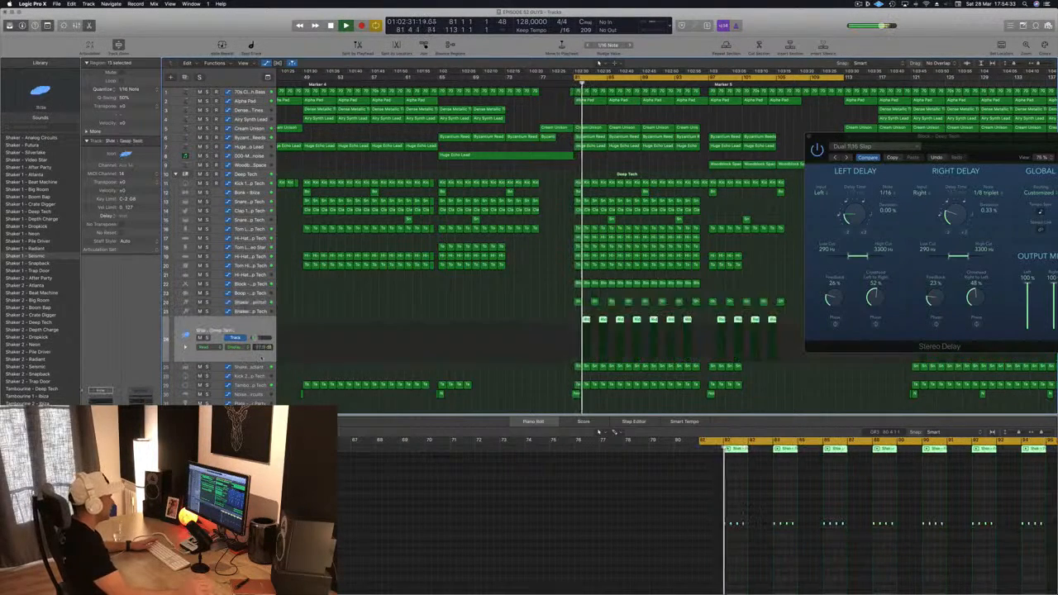
Step: Select the Ride - Deep Tech track and lower its volume to -26.5 dB
click(250, 312)
click(252, 305)
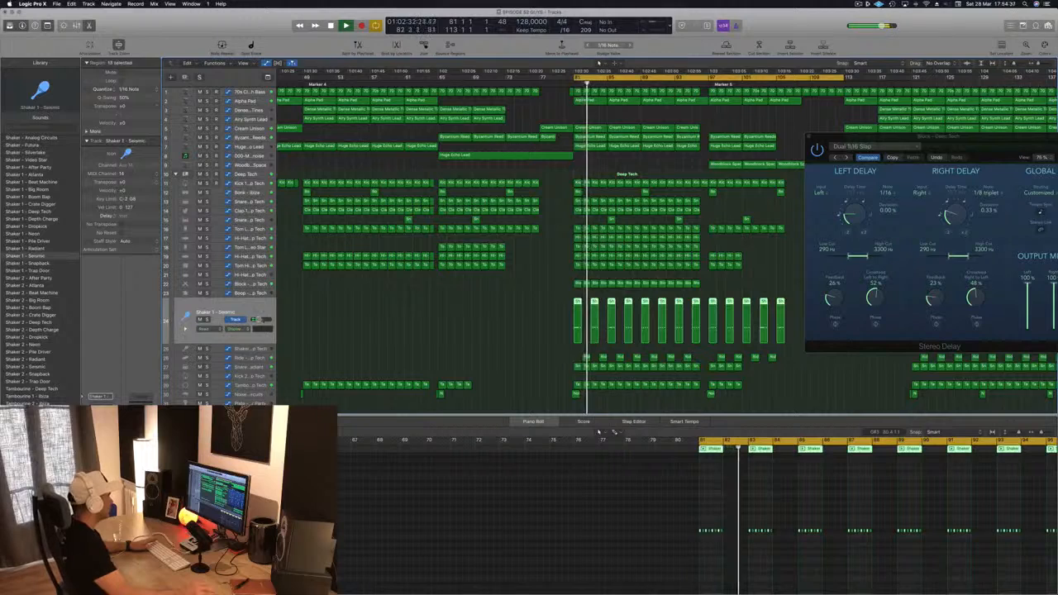
click(259, 358)
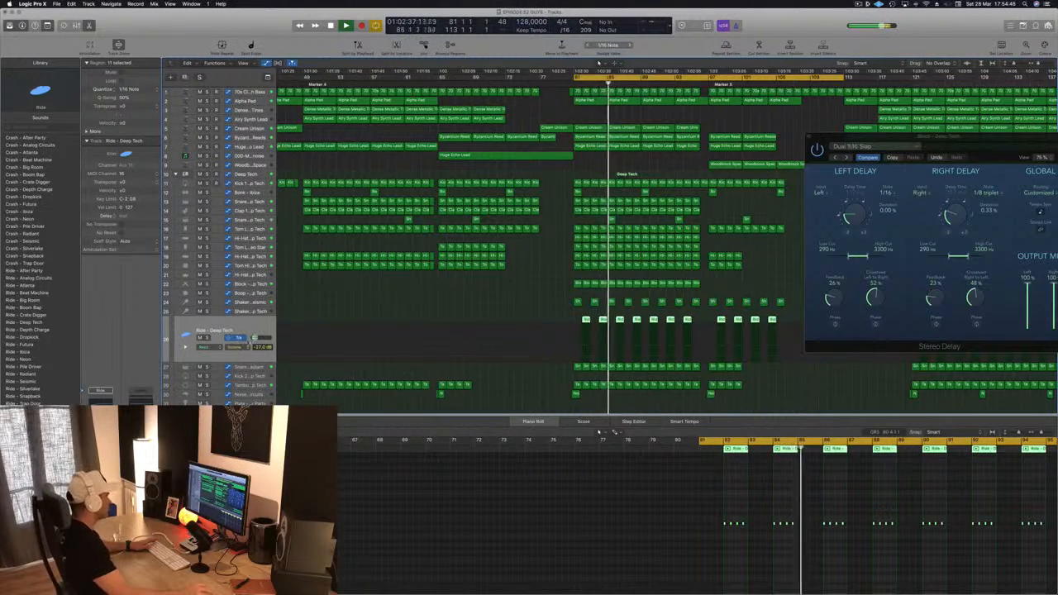
drag(255, 337, 253, 337)
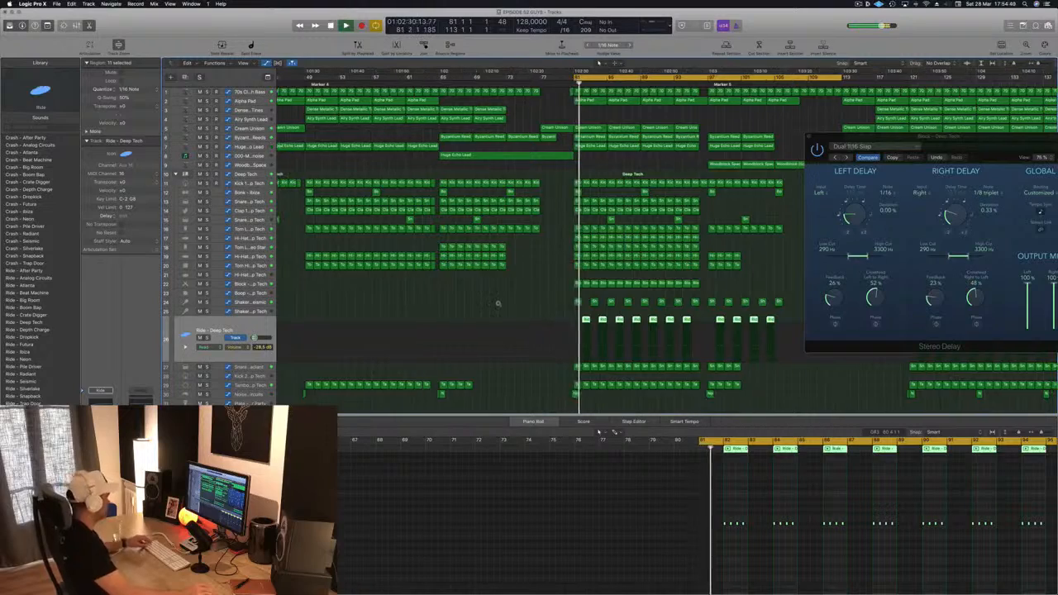
Step: Close the Block track's Stereo Delay window and toggle playback
drag(948, 151, 624, 164)
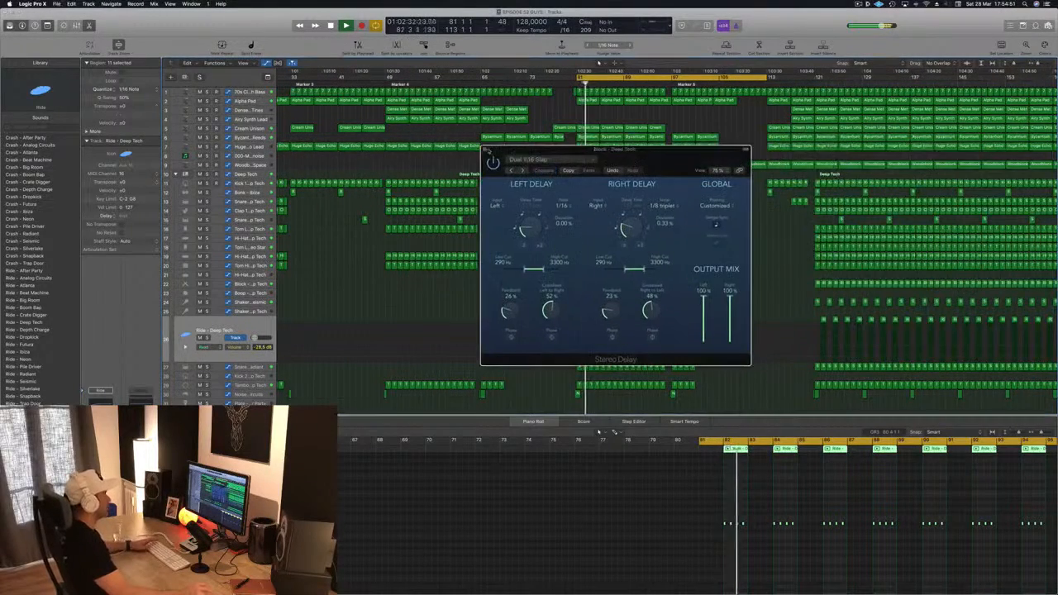
click(485, 151)
key(space)
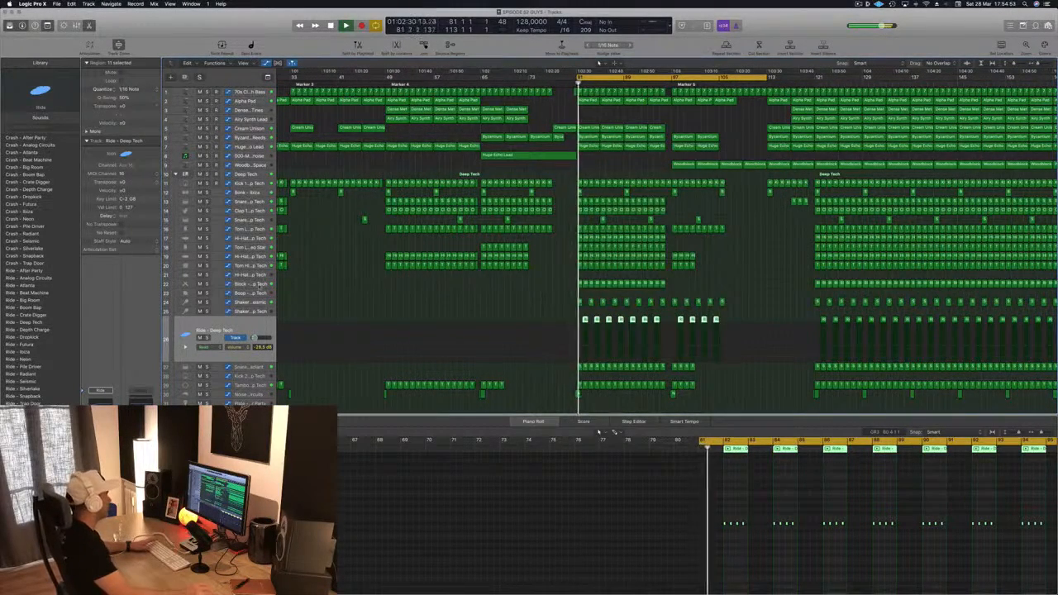
Step: Select the Block - Deep Tech track and set its volume to -11.6 dB
click(259, 285)
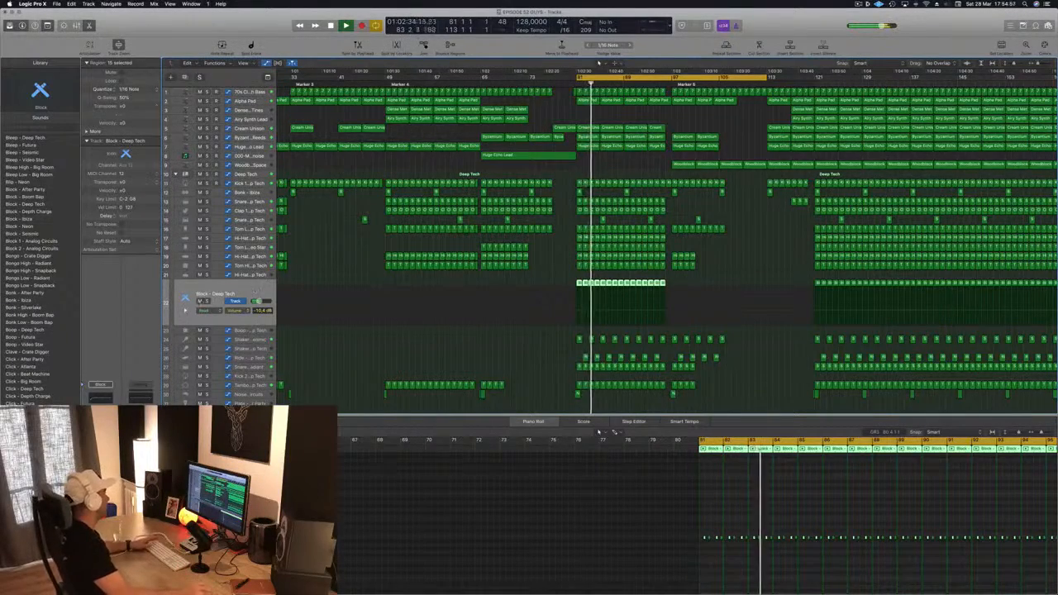
click(207, 301)
click(207, 301)
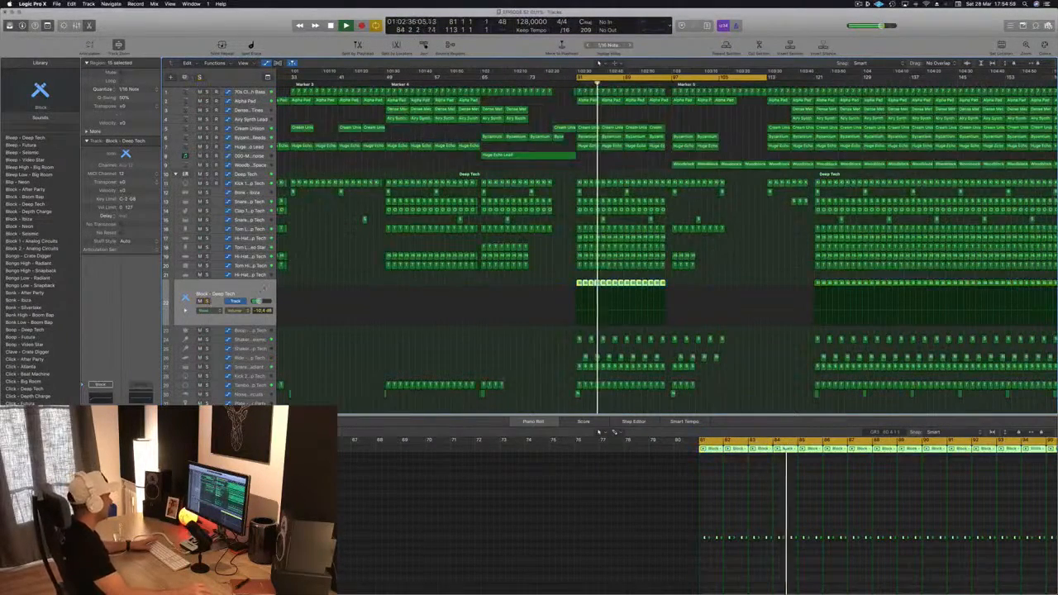
drag(260, 302, 258, 302)
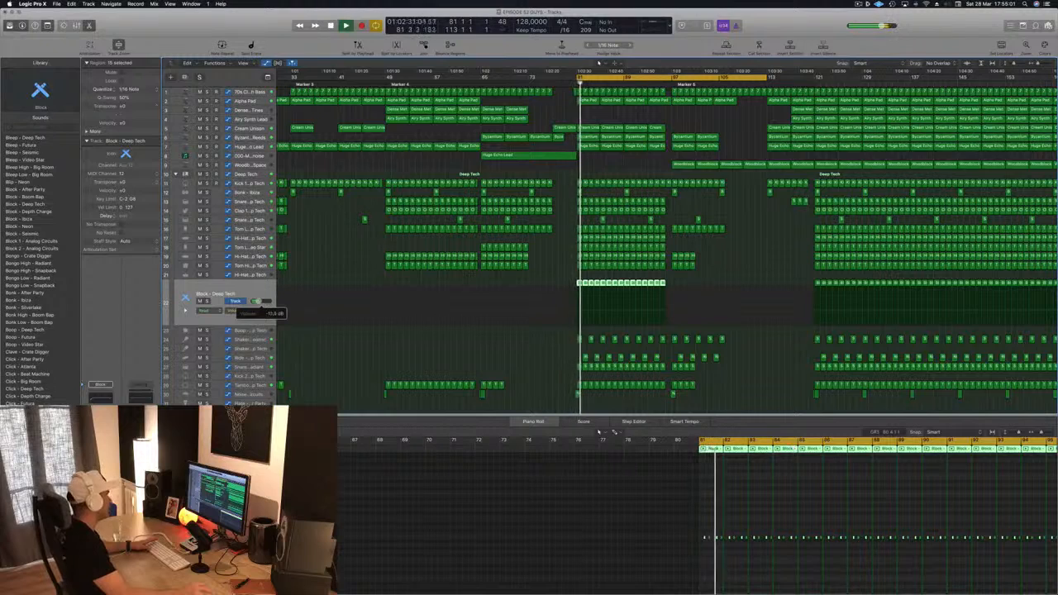
Step: Open the Block track's Channel EQ and turn on its analyzer
click(103, 402)
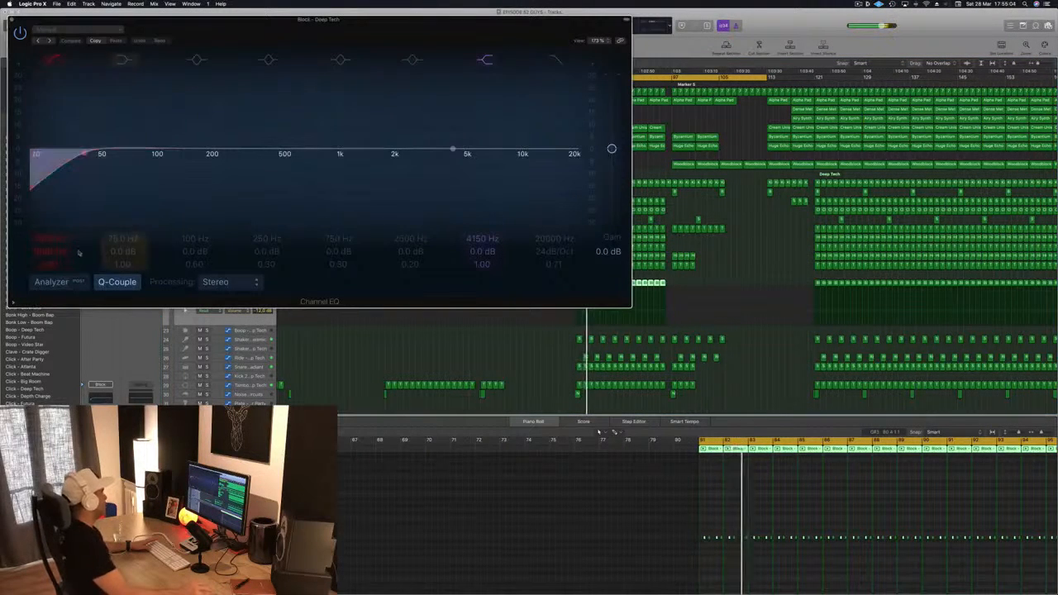
click(47, 287)
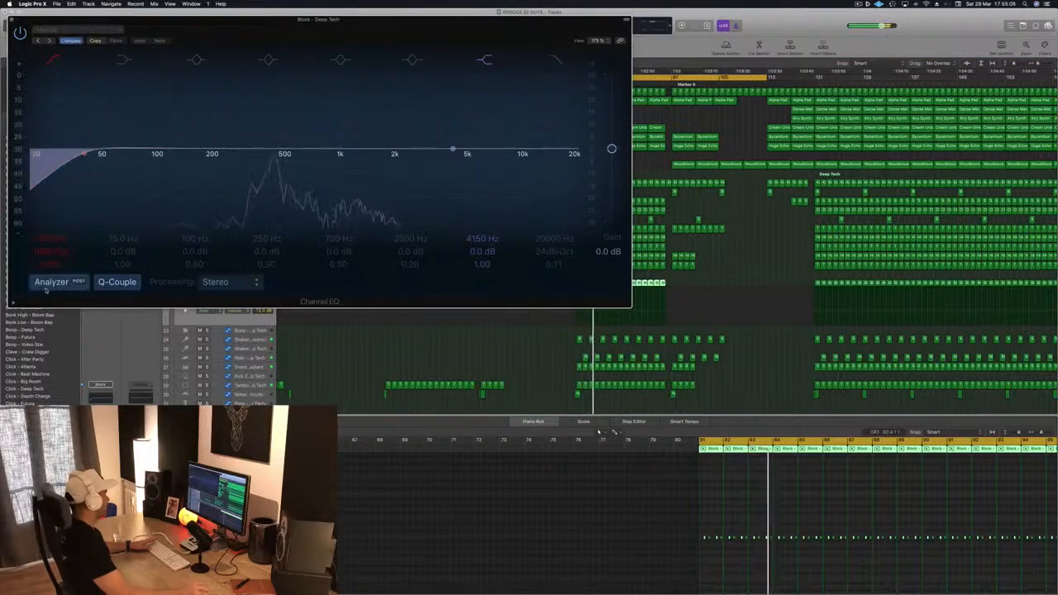
Step: Raise the low-cut frequency in the Block track's Channel EQ and close the EQ window
drag(100, 162, 238, 161)
click(13, 20)
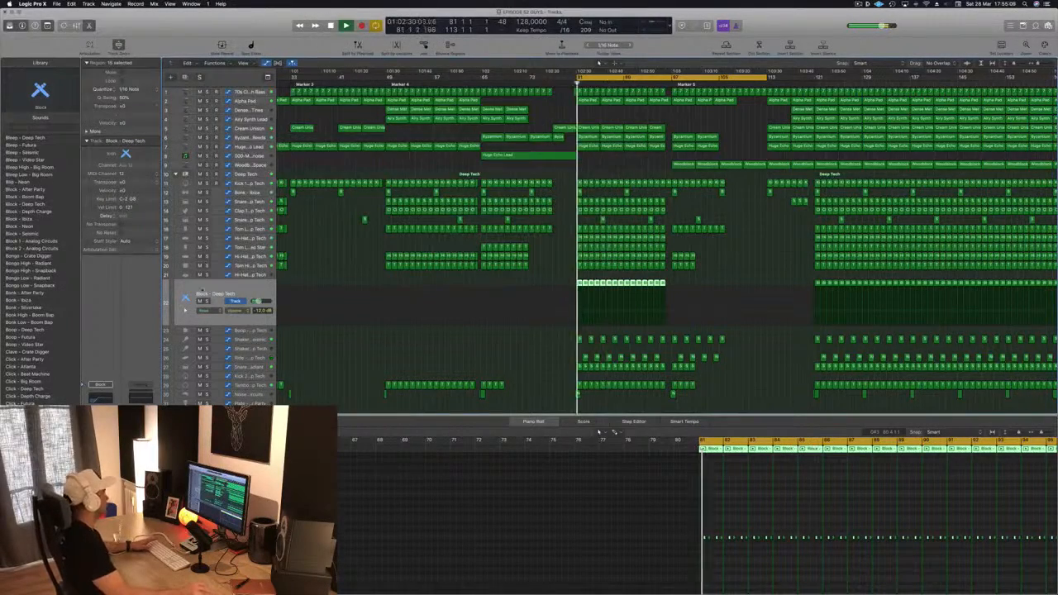
Step: Open the Block track's Stereo Delay plug-in to inspect its settings and close it
click(207, 302)
click(206, 302)
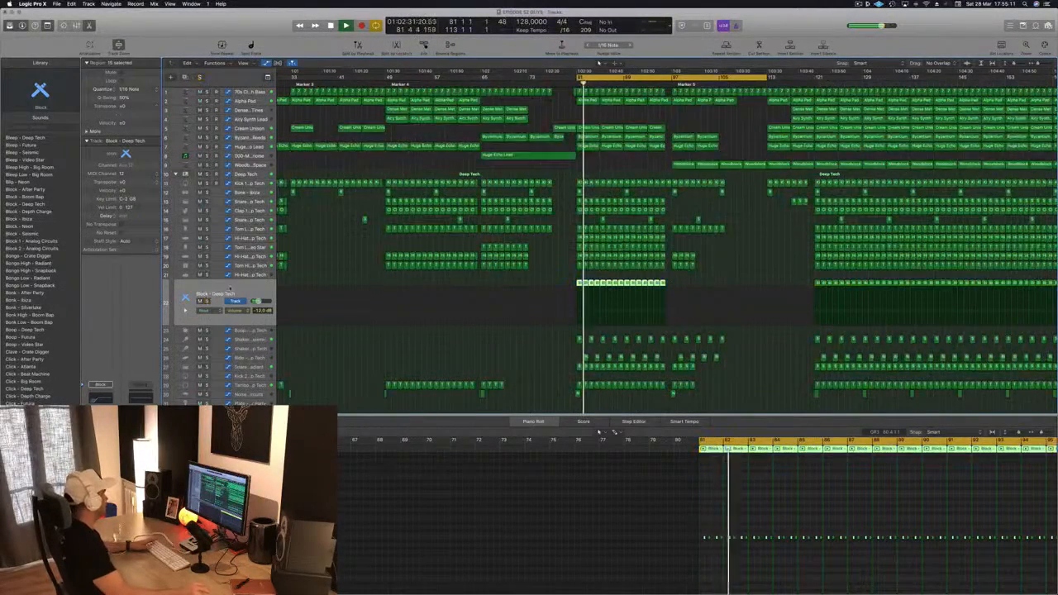
click(100, 440)
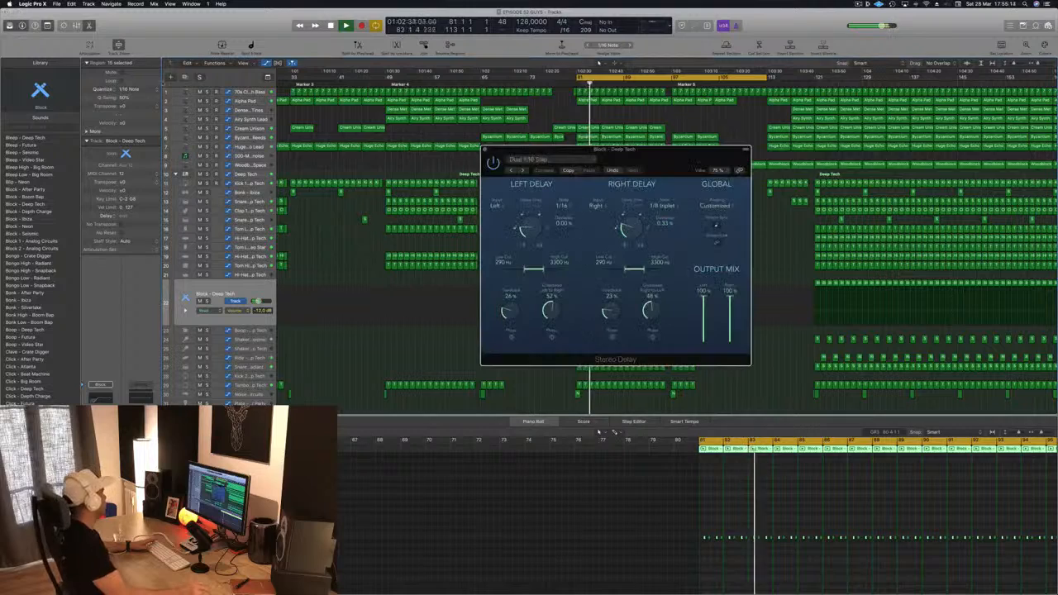
key(super+w)
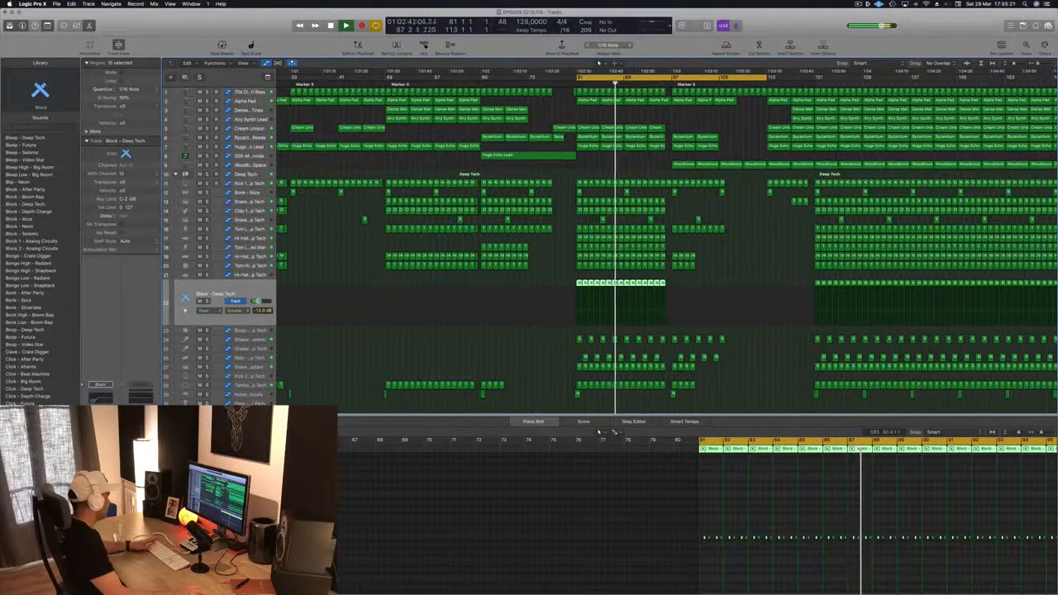
Step: Open the Block track's Delay Designer and audition its pan delay presets one after another
click(100, 449)
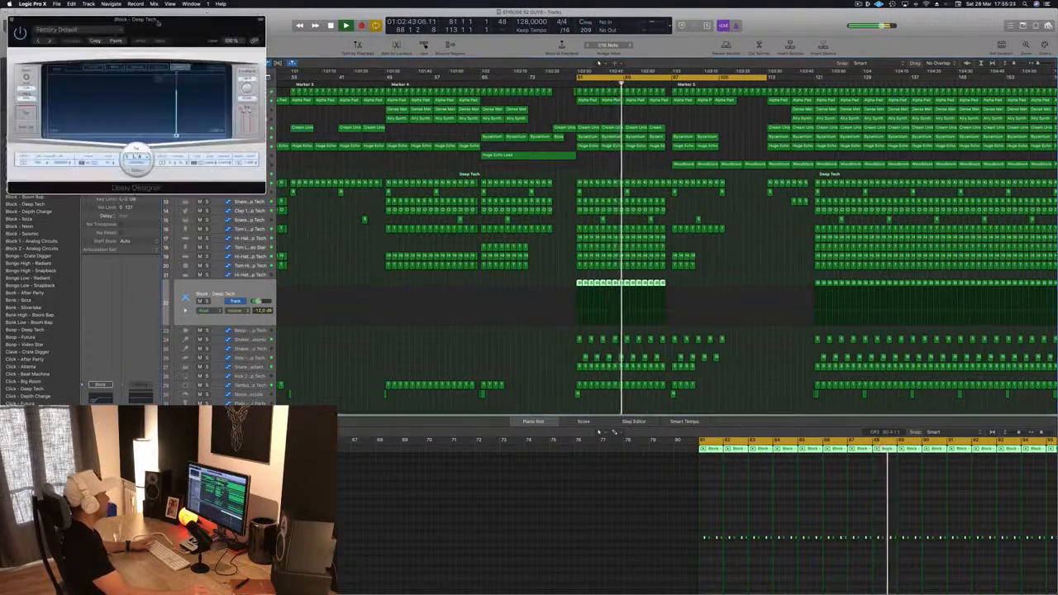
drag(137, 34, 389, 43)
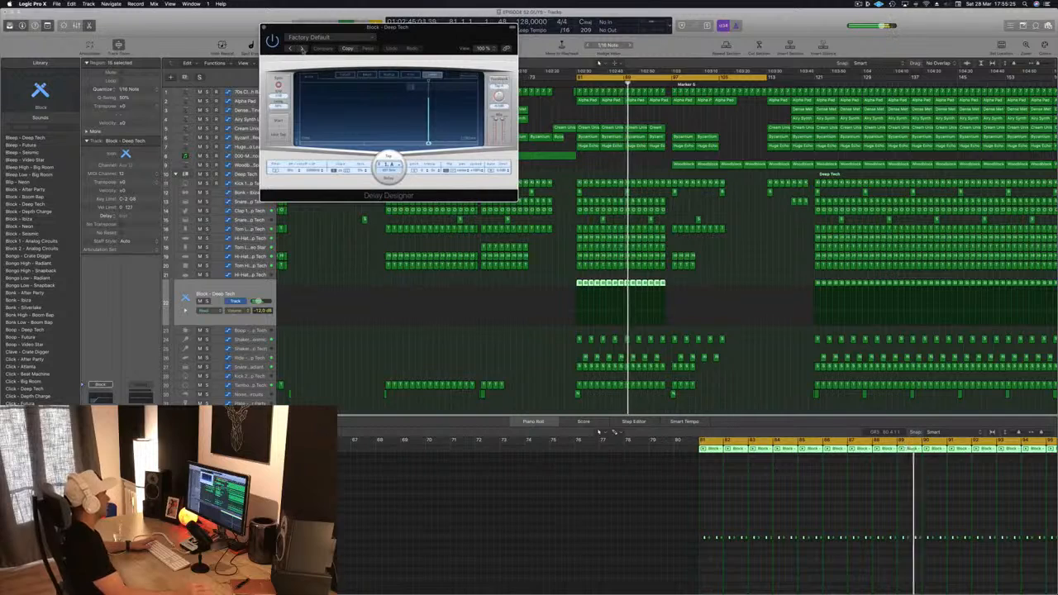
click(302, 47)
drag(423, 37, 387, 86)
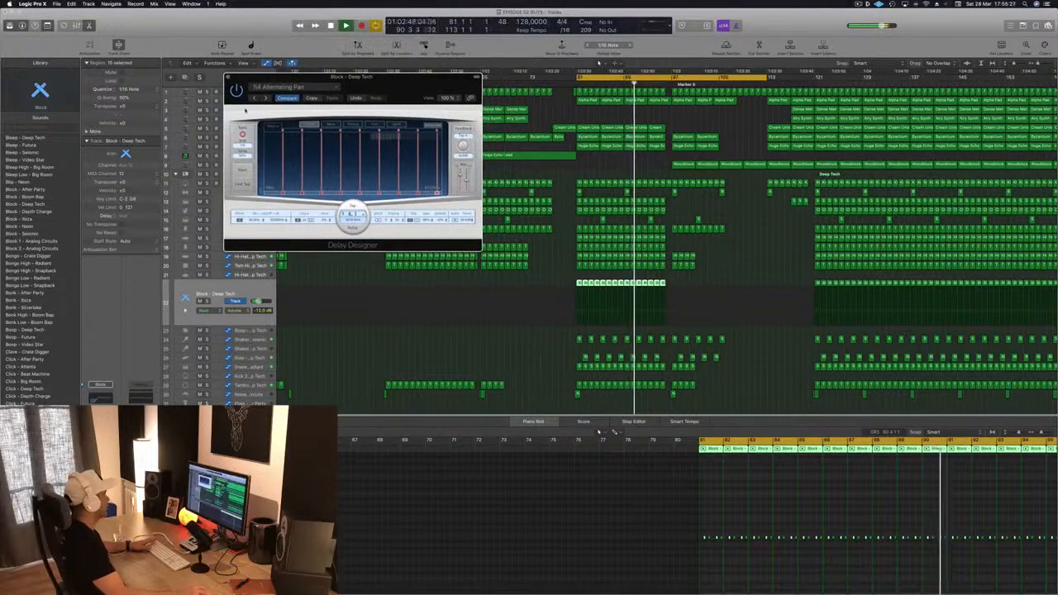
click(269, 99)
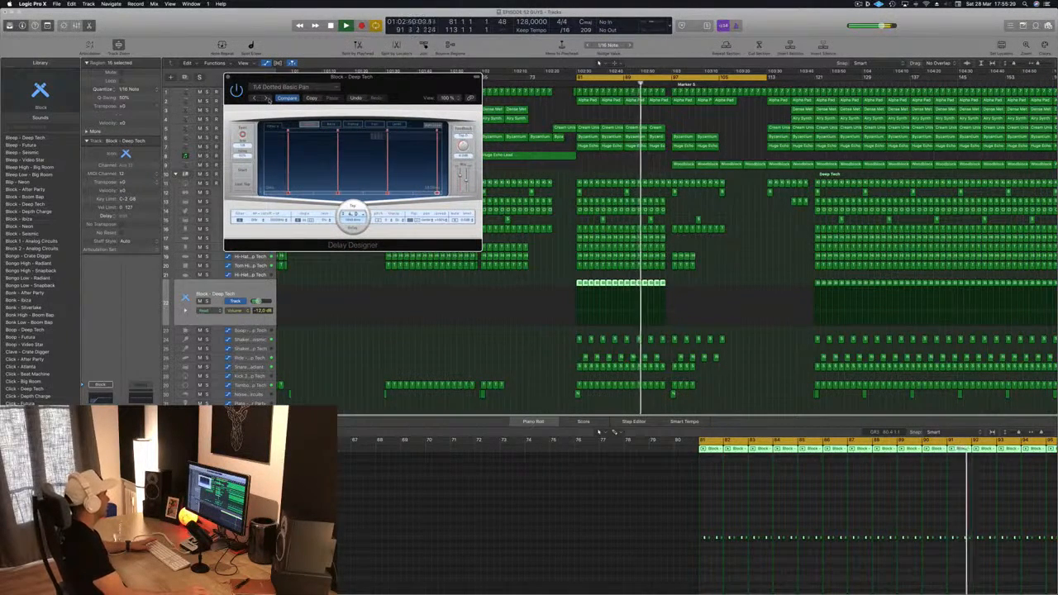
drag(269, 100, 257, 115)
click(257, 115)
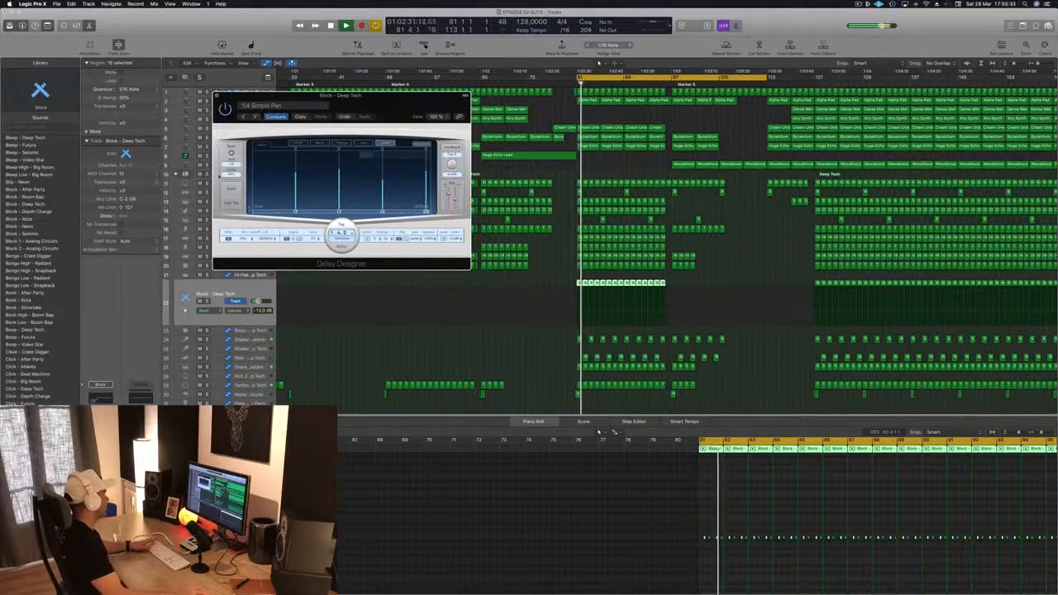
click(257, 115)
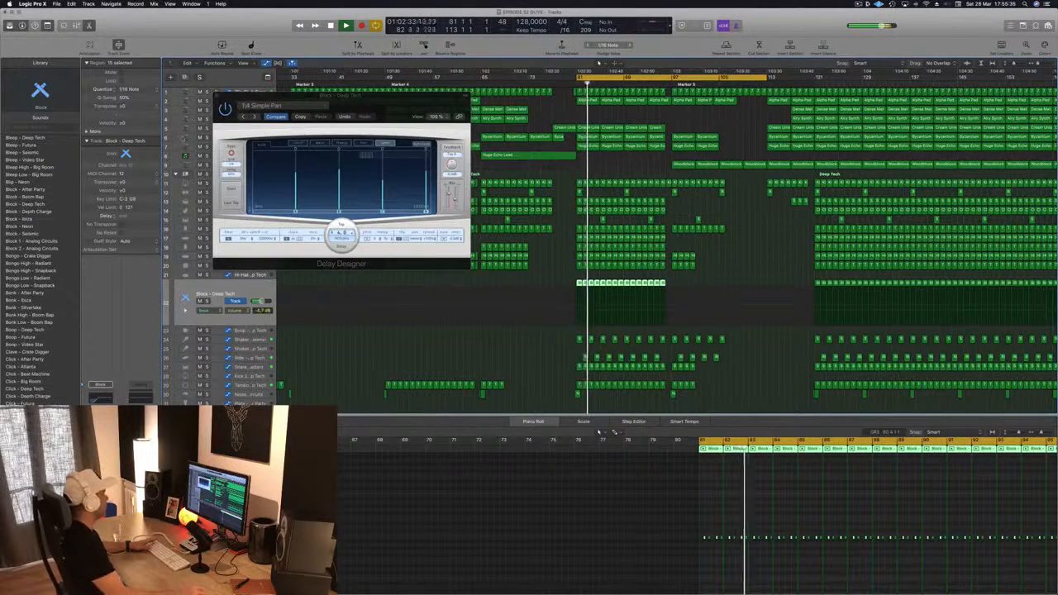
click(257, 115)
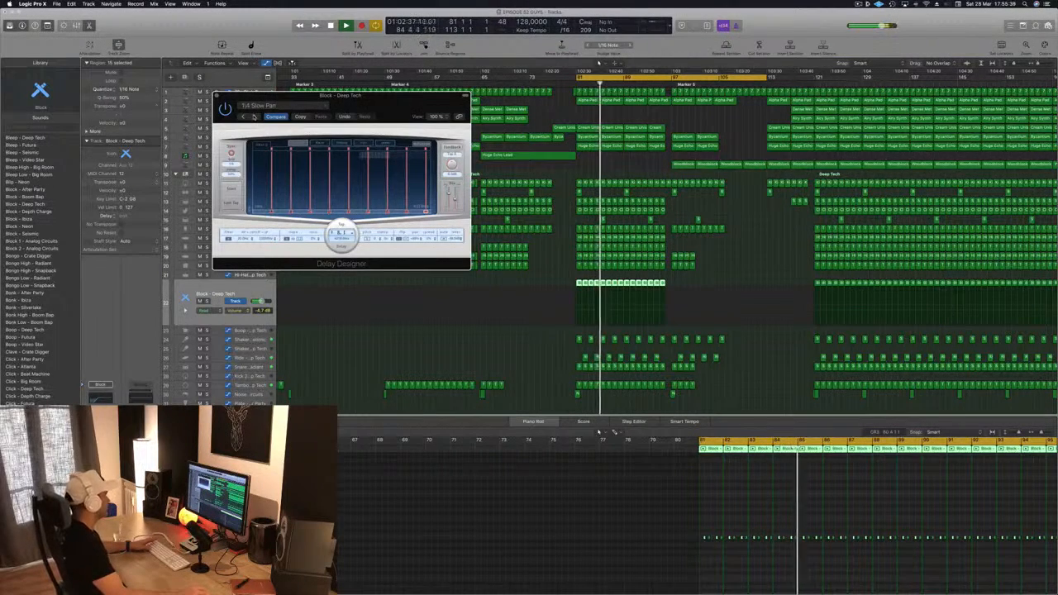
click(253, 115)
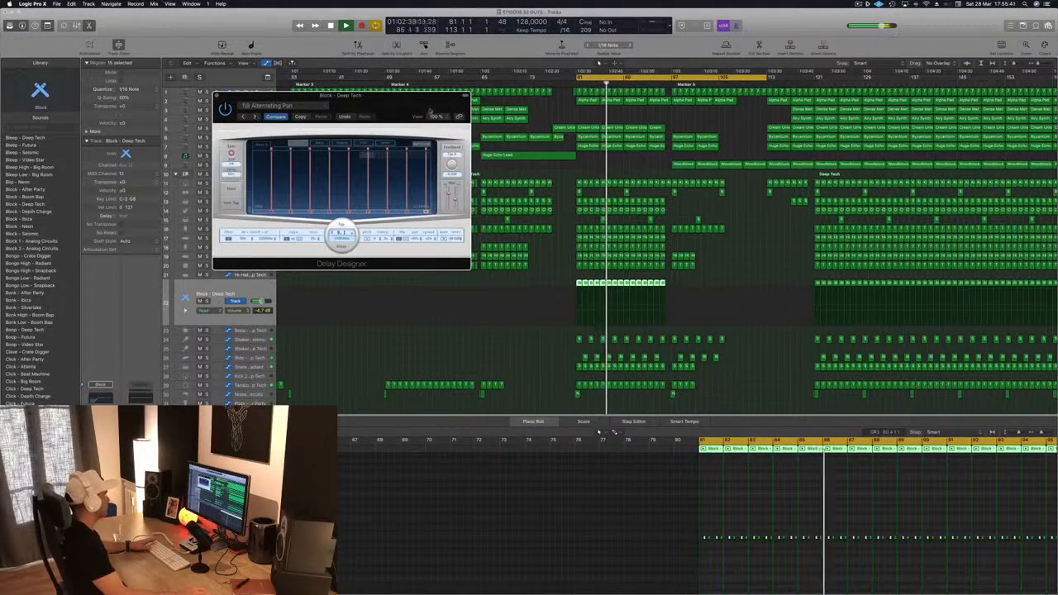
Step: Load the 1/8 Slow Pan preset in Delay Designer and close the plug-in window
drag(429, 112, 490, 109)
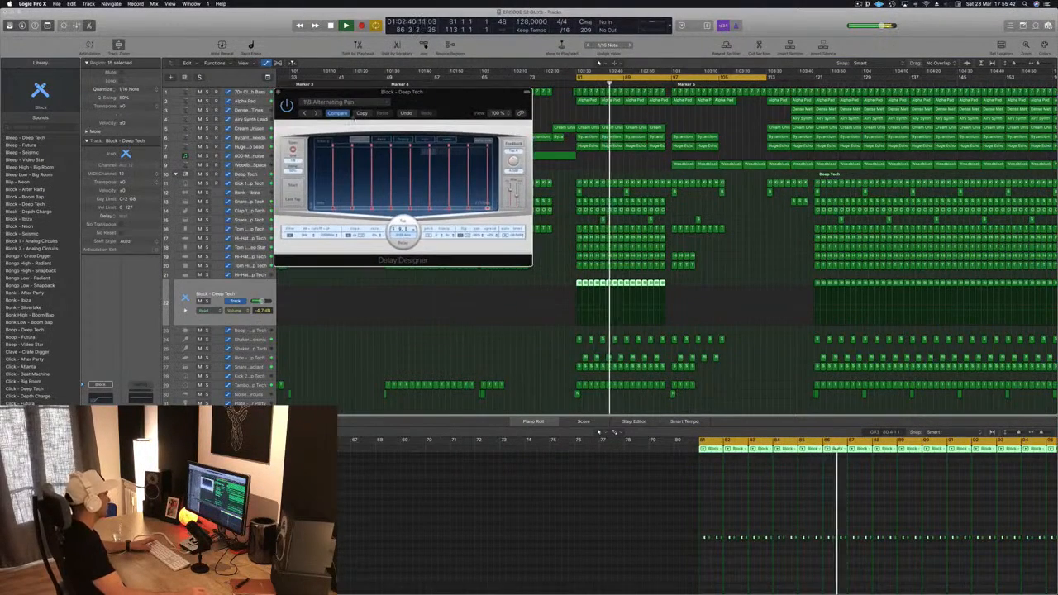
click(315, 113)
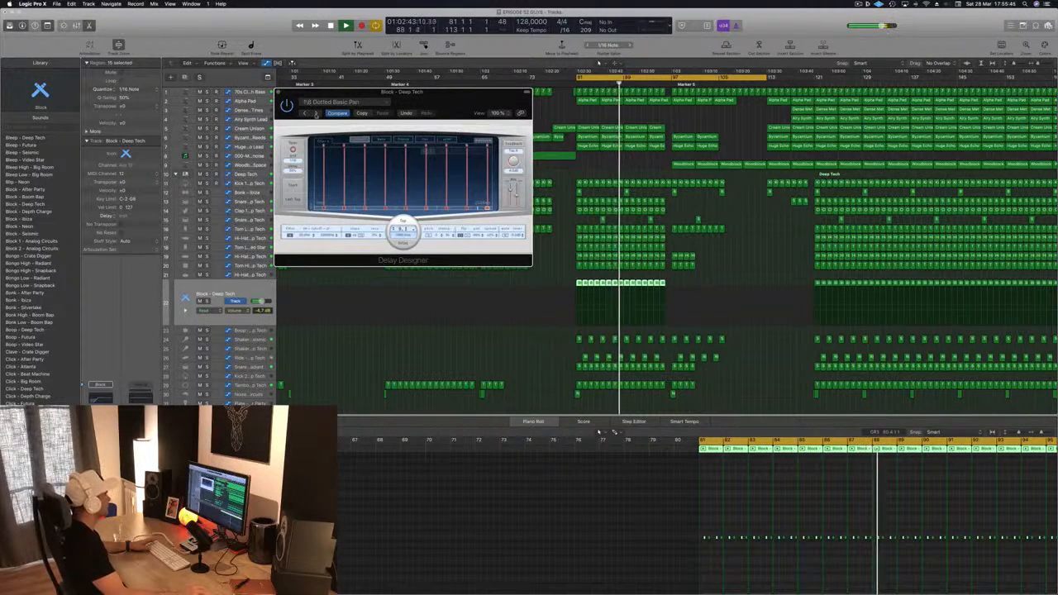
click(315, 114)
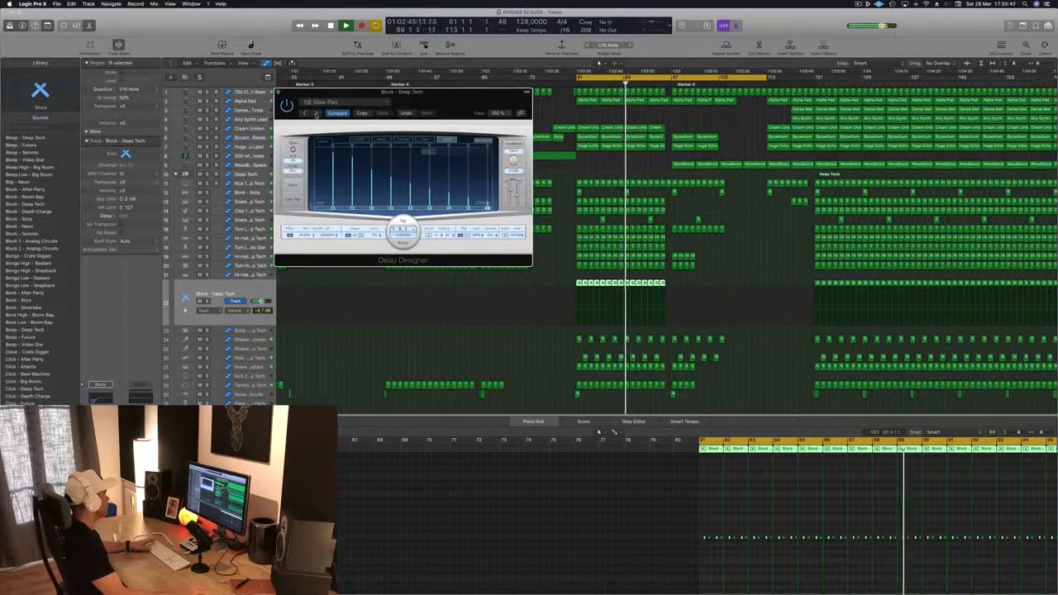
drag(452, 103, 413, 151)
click(240, 141)
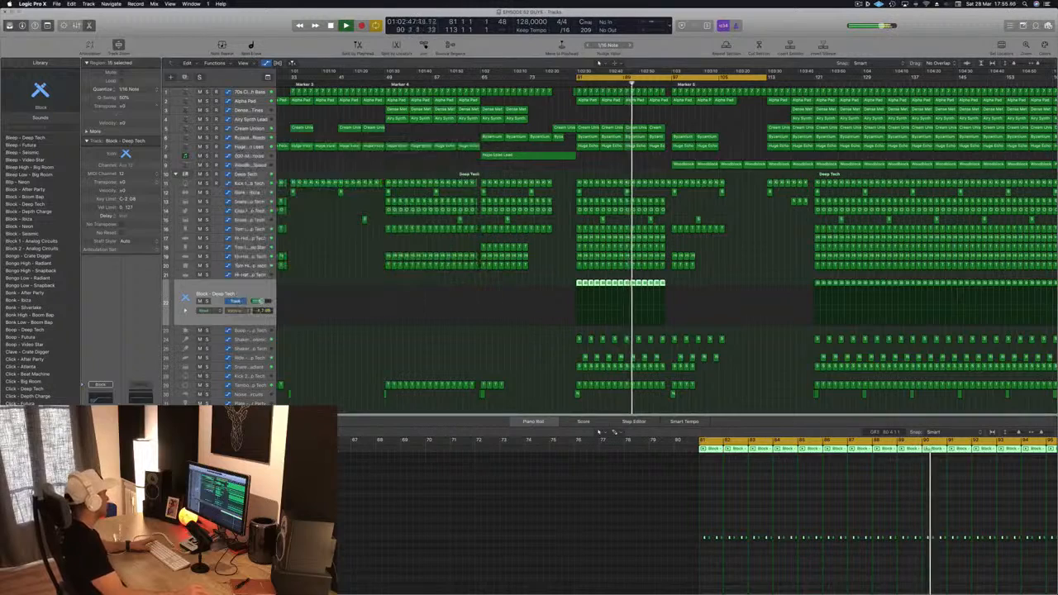
key(Return)
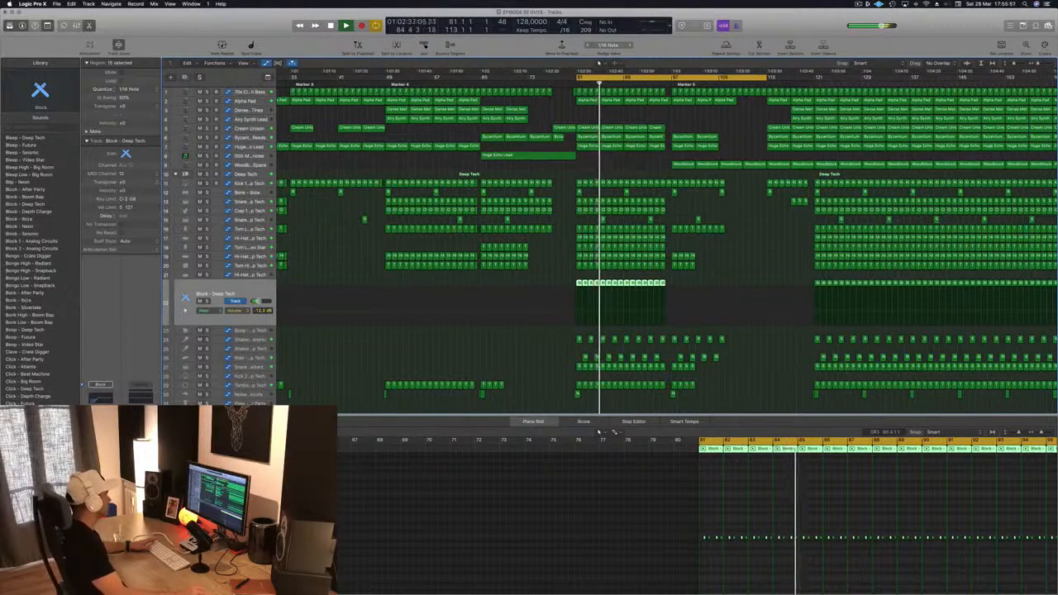
Step: Open the Block track's Compressor and set its side chain input to Bus 13
key(space)
key(space)
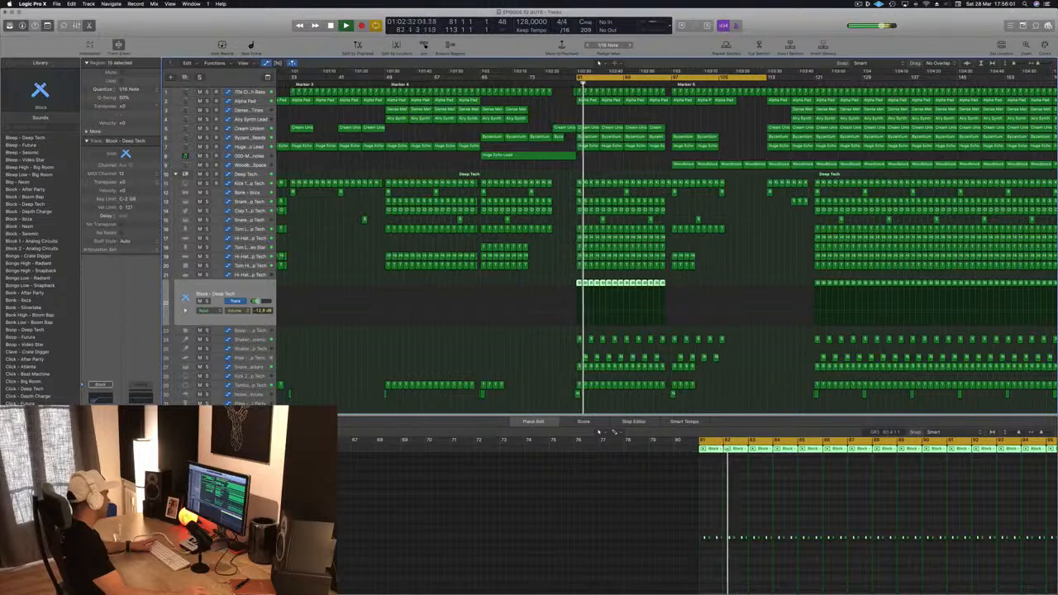
click(100, 391)
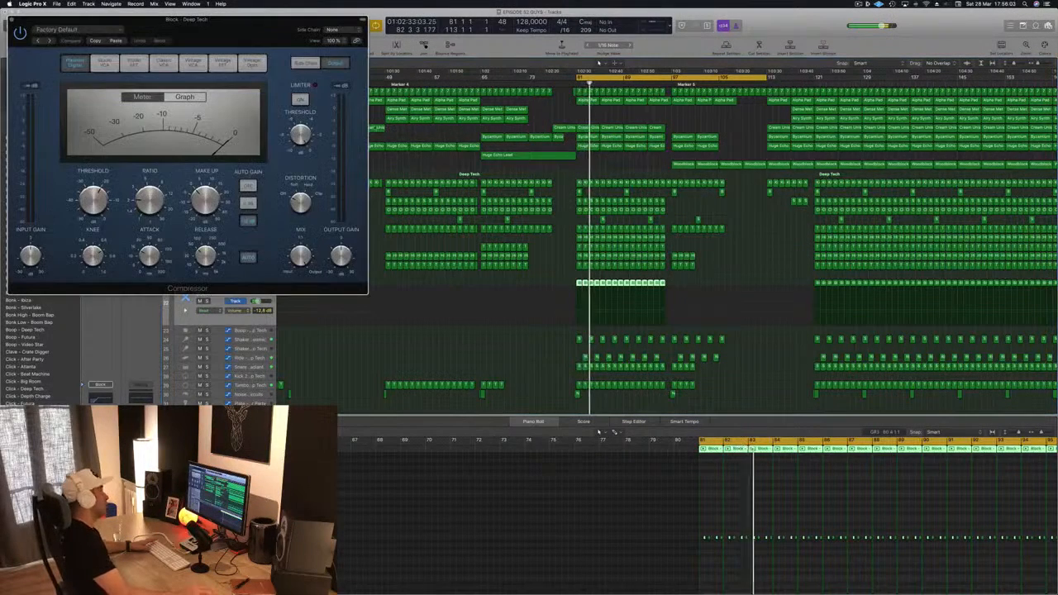
drag(270, 23, 356, 33)
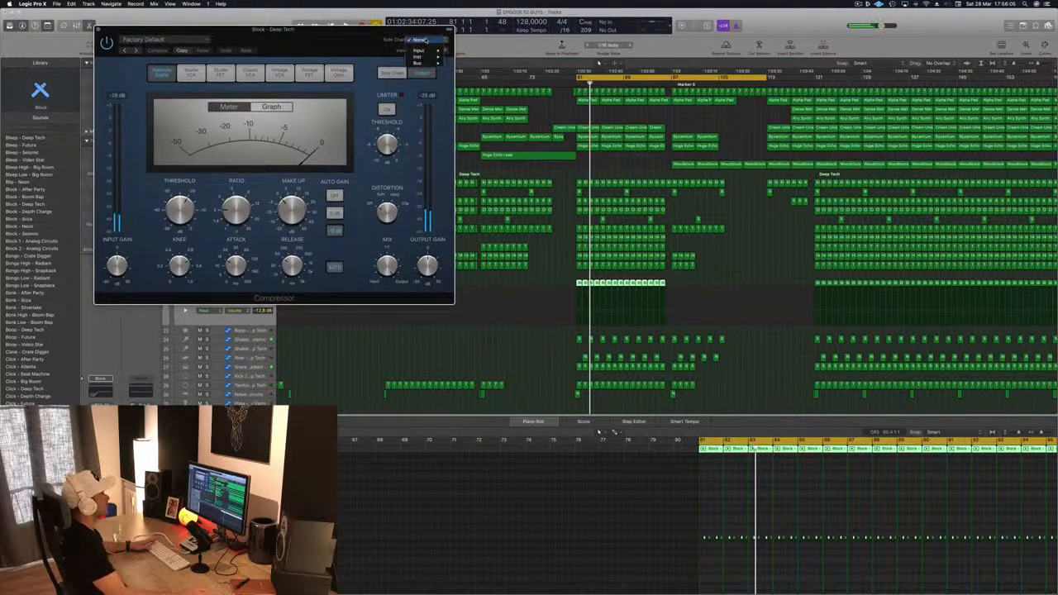
mouse_move(431, 63)
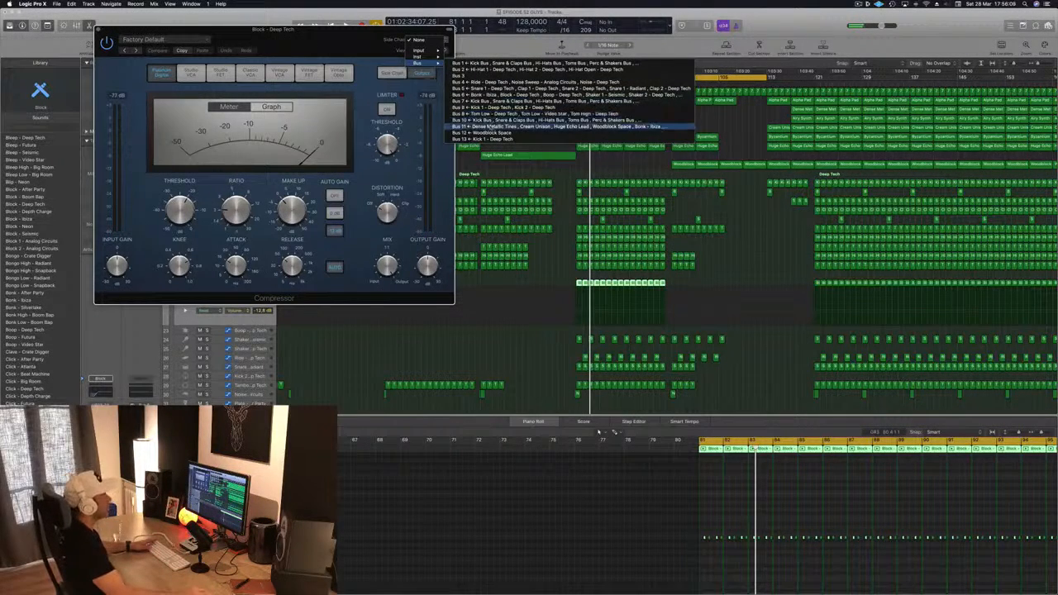
click(493, 140)
drag(385, 43, 517, 59)
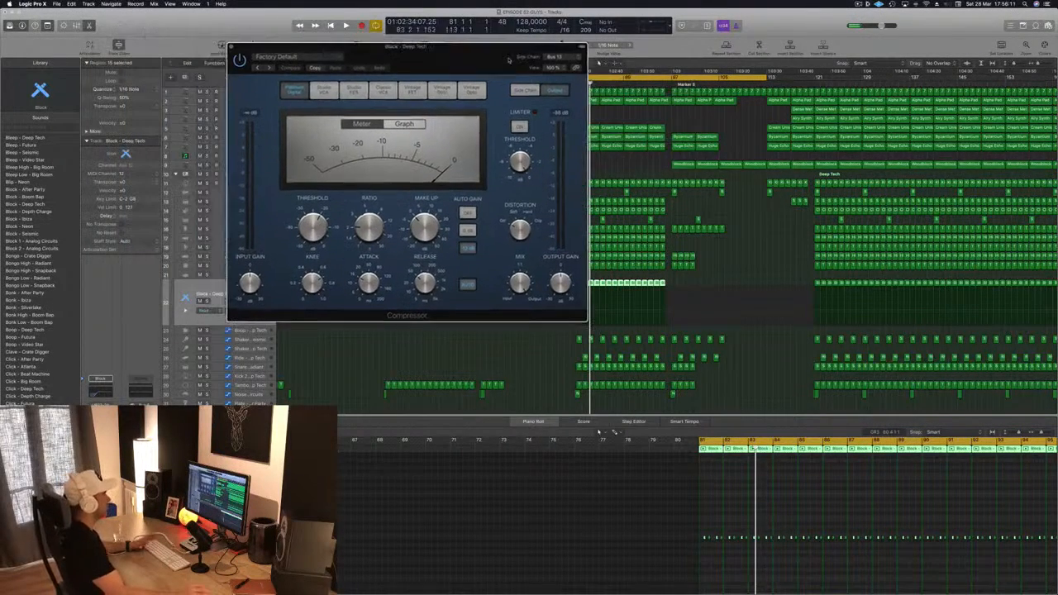
Step: Lower the Compressor's threshold slightly during playback and close the Compressor window
key(space)
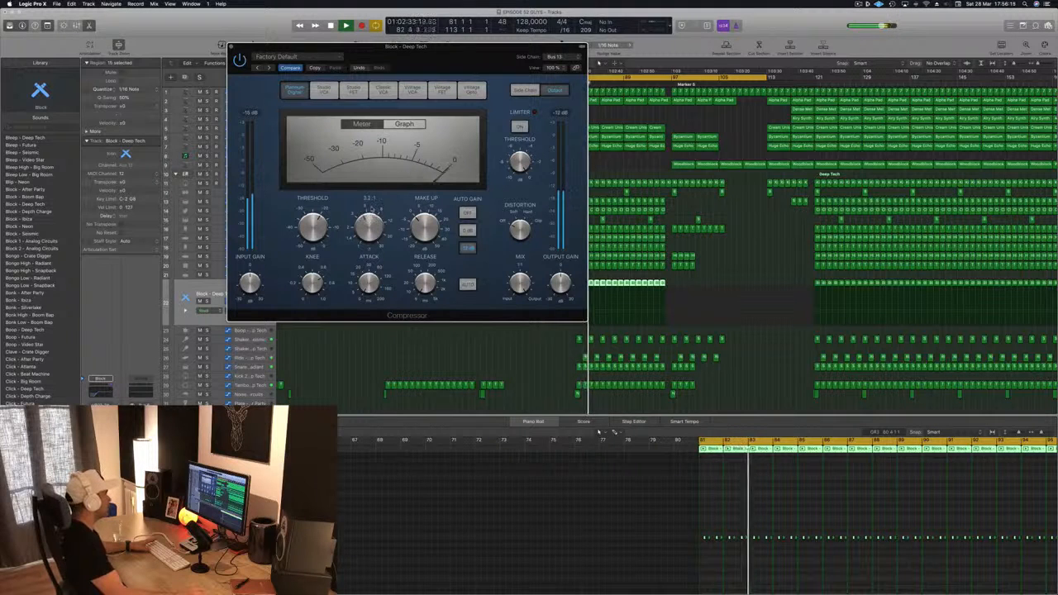
drag(444, 49, 470, 82)
key(space)
key(space)
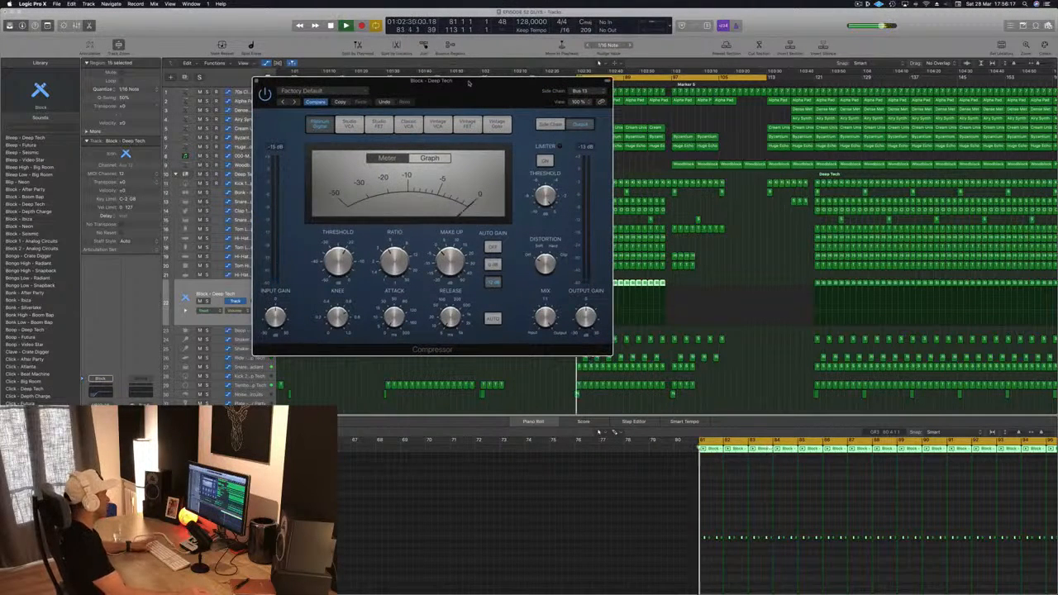
click(207, 302)
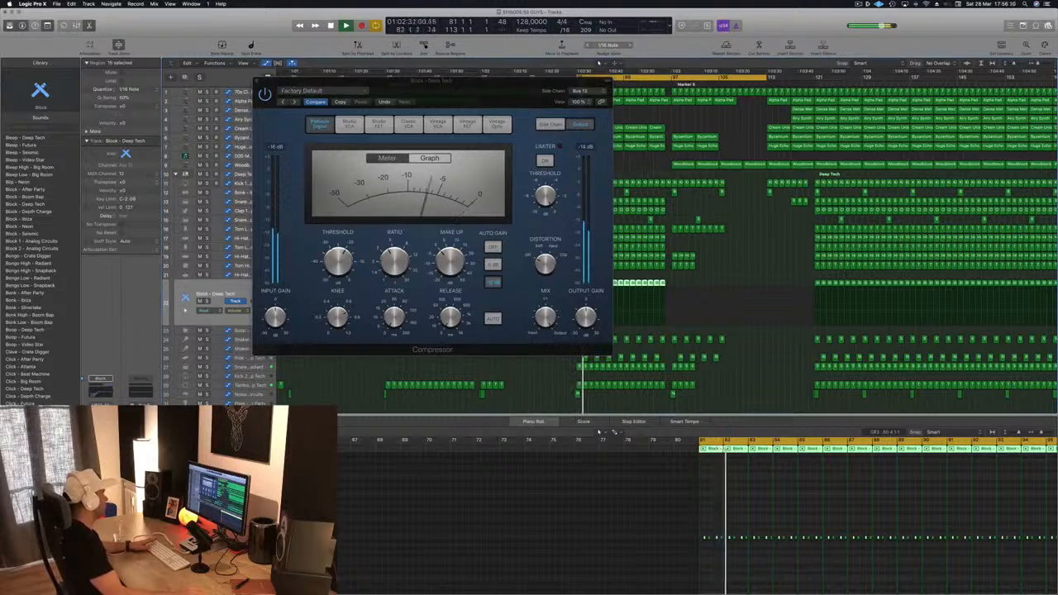
drag(337, 263, 336, 270)
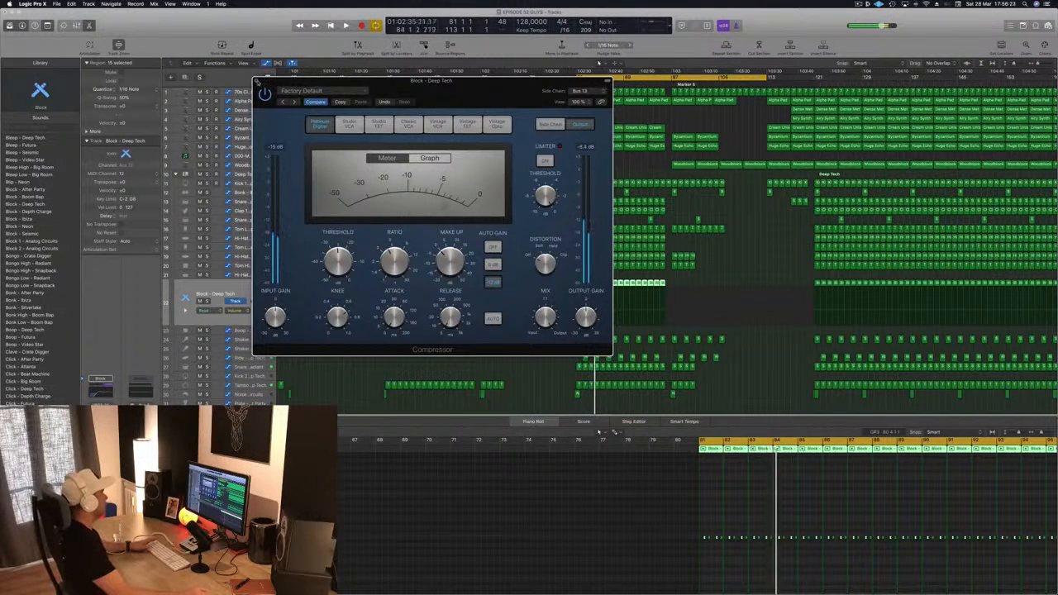
key(super+w)
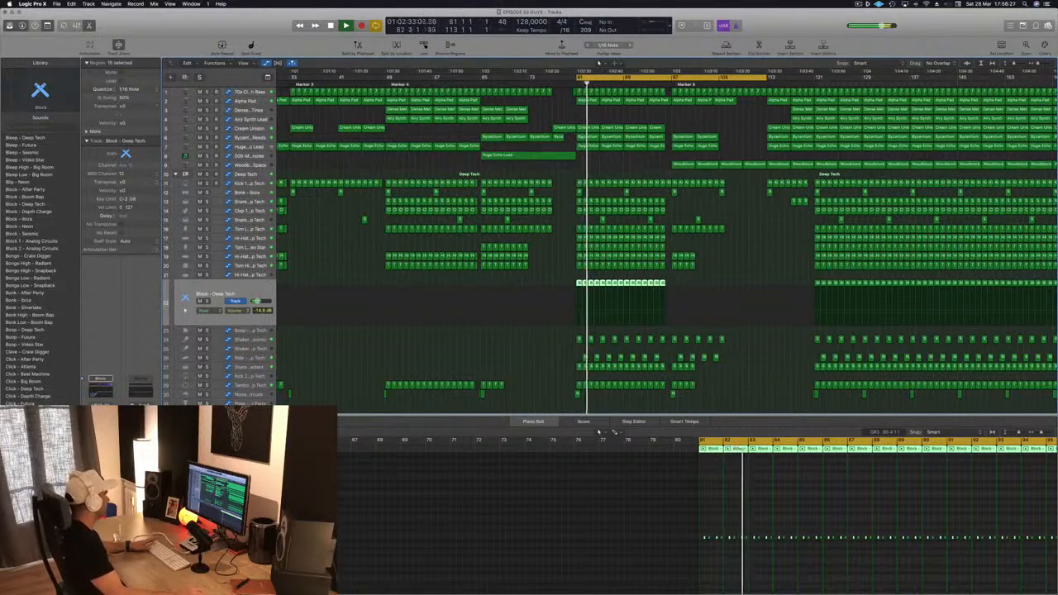
Step: Move the Airy Synth region at the end of the intro to the right into the drop section
scroll(449, 361, left, 2)
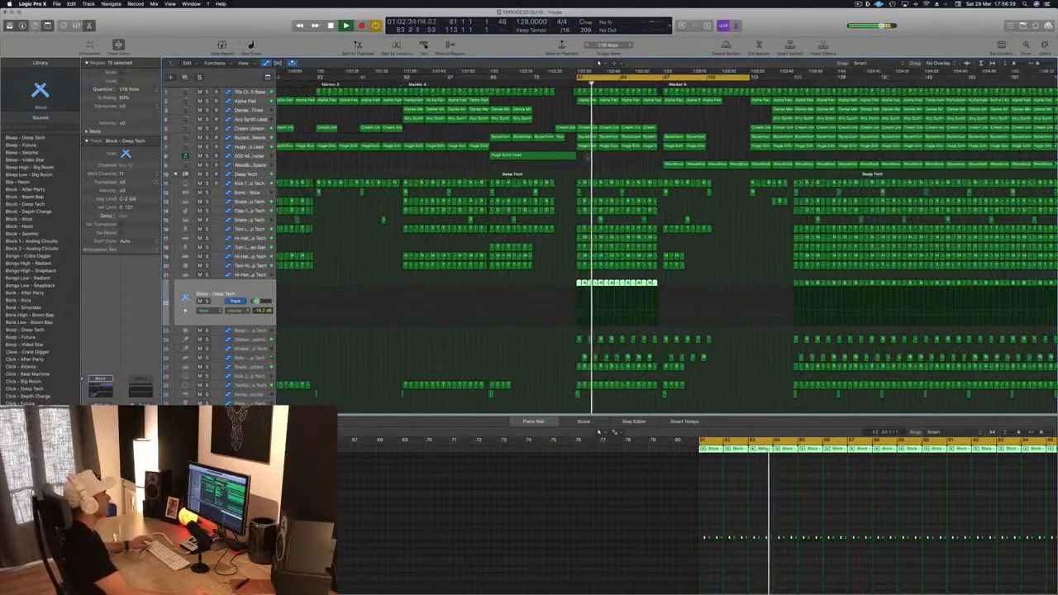
scroll(558, 106, left, 2)
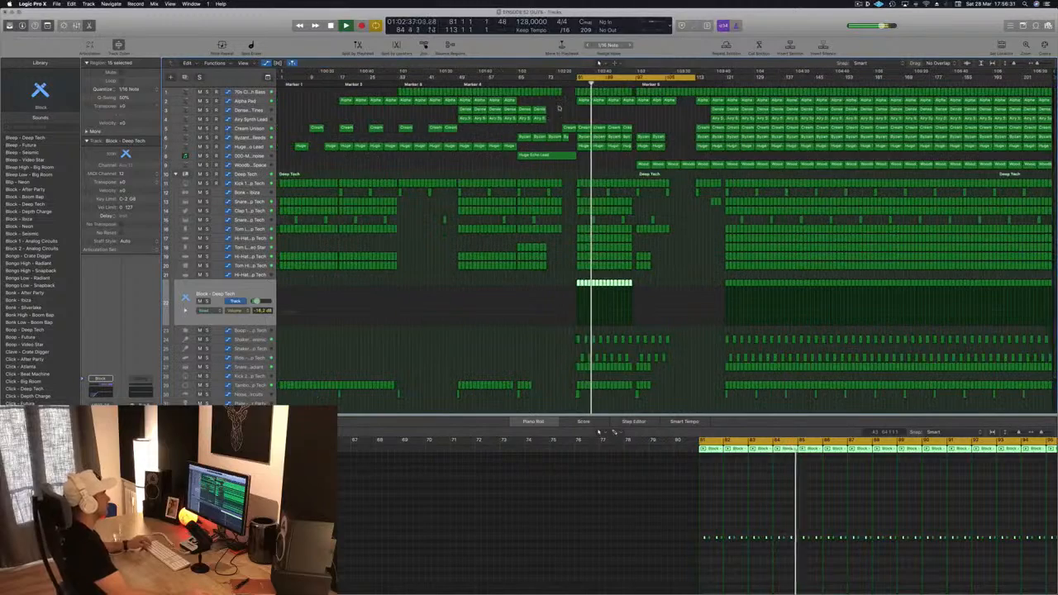
drag(550, 119, 611, 112)
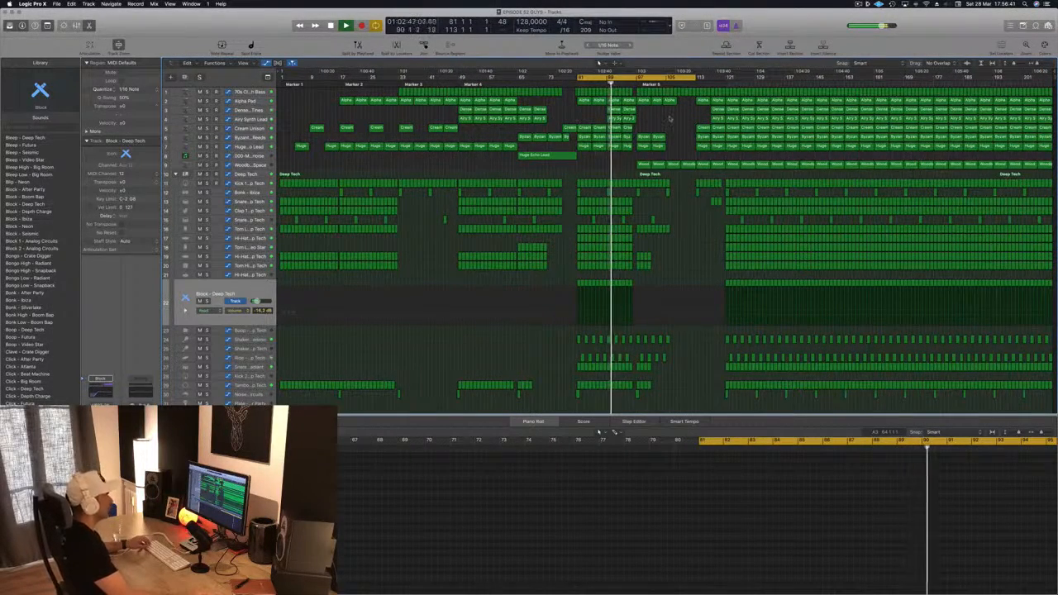
Step: Zoom and scroll through the arrangement and select the Clap 2 region near the end of the intro
key(super+Right)
key(super+Right)
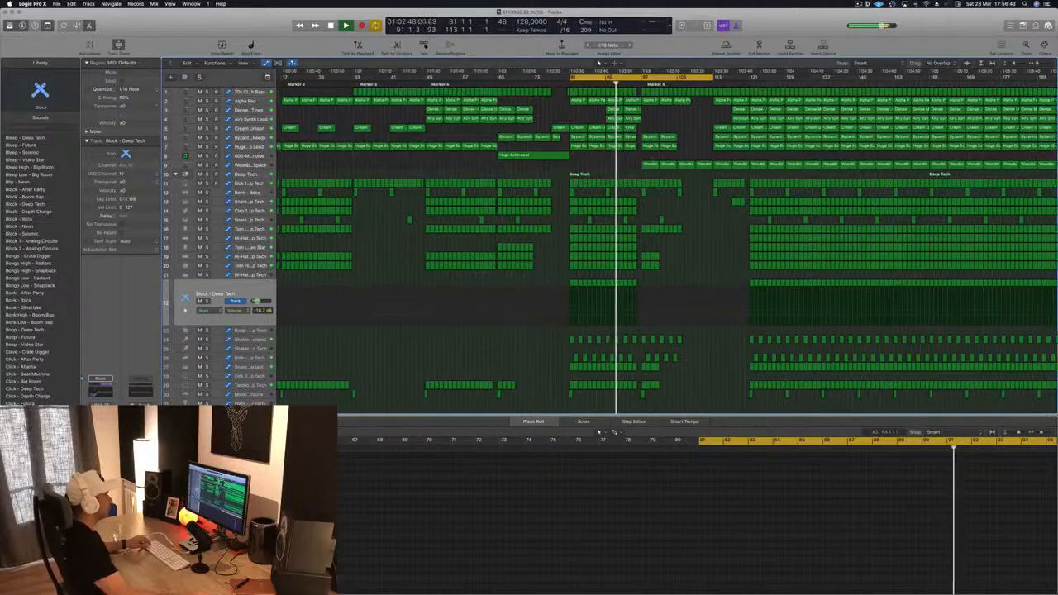
key(super+Left)
scroll(653, 163, down, 4)
key(super+Up)
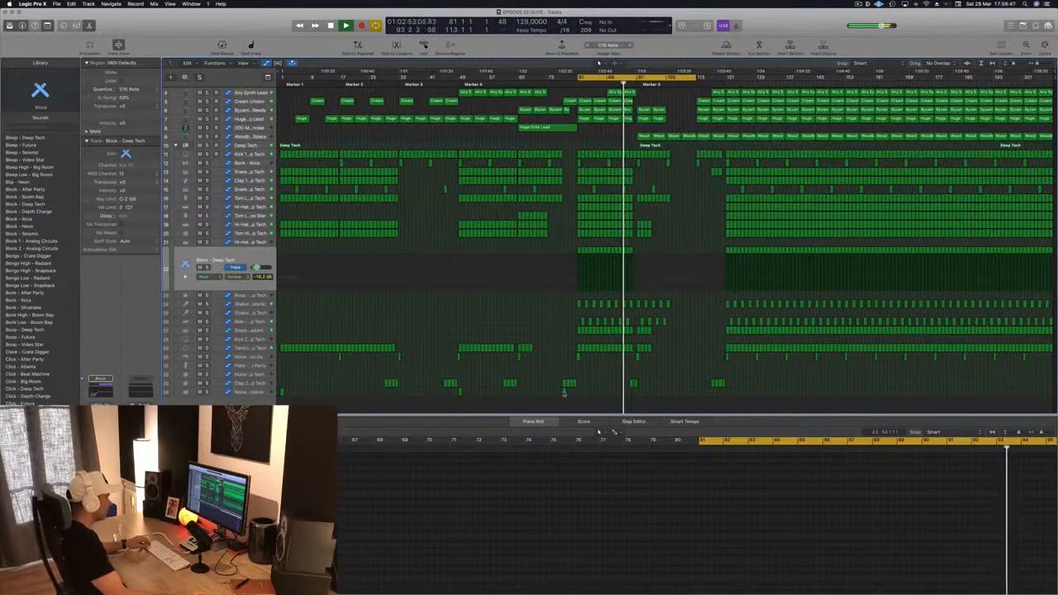
click(565, 387)
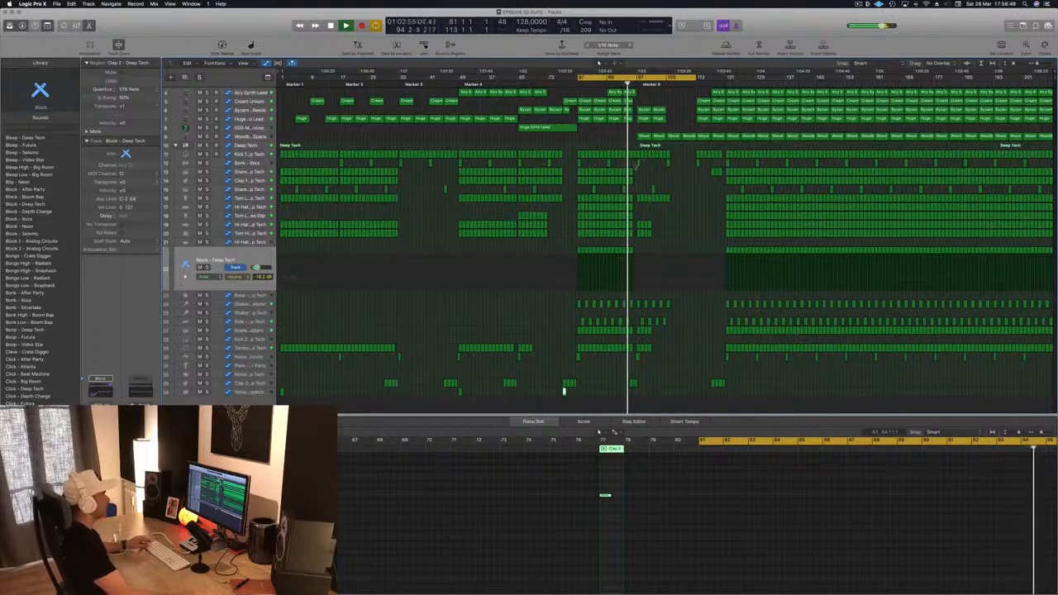
key(super+Right)
key(super+Right)
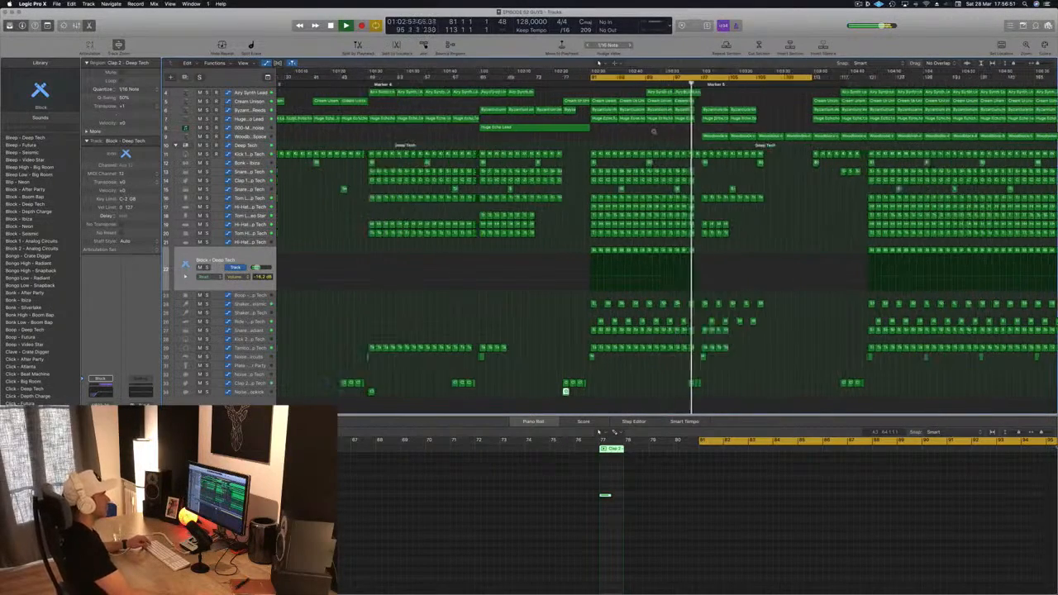
key(super+Left)
key(super+Left)
key(super+Left)
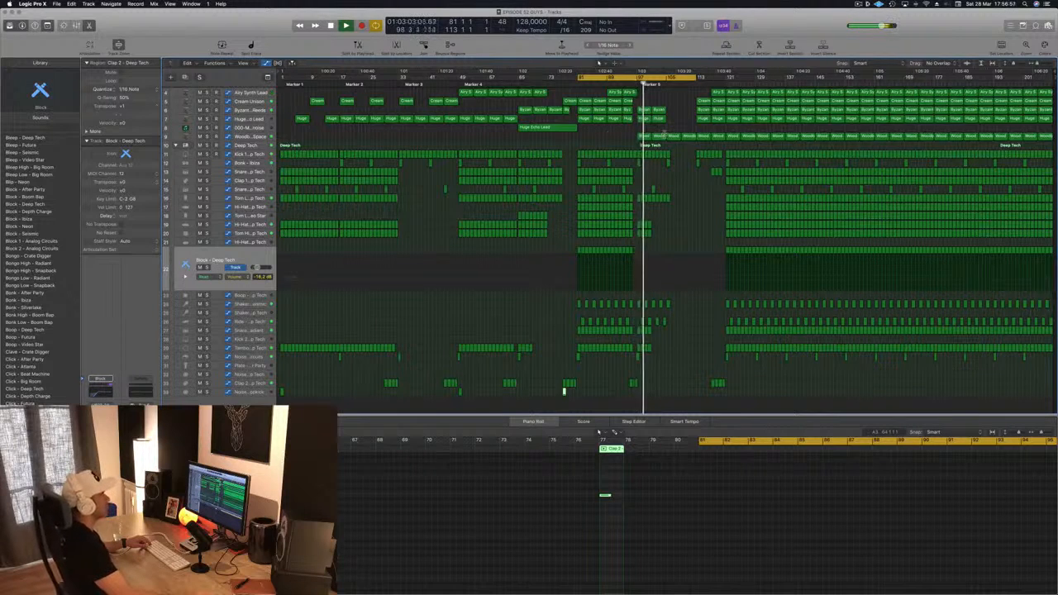
Step: Deselect all regions and save the project
key(super+Right)
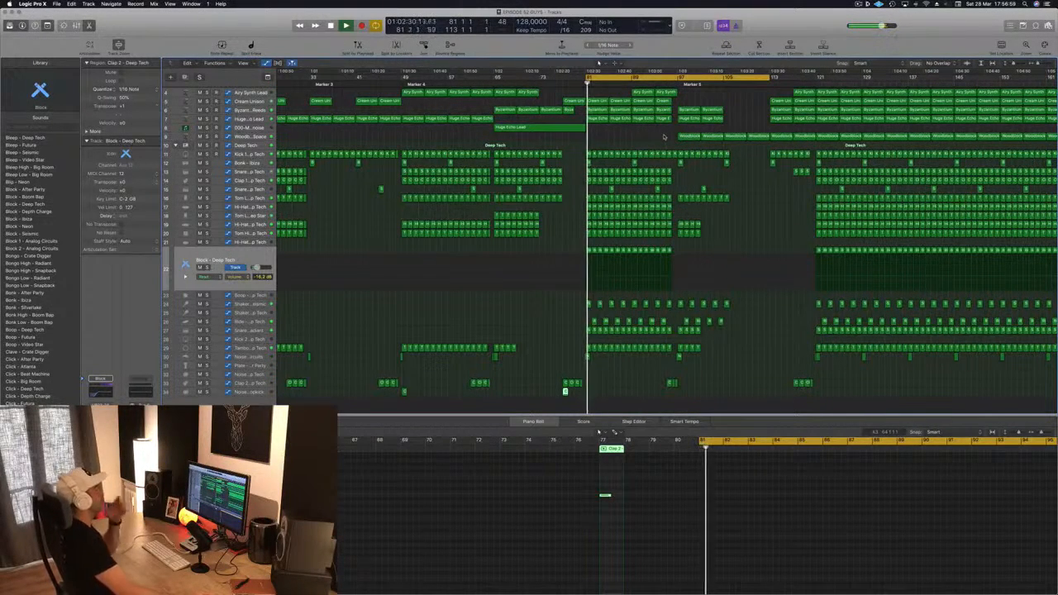
click(641, 132)
key(super+s)
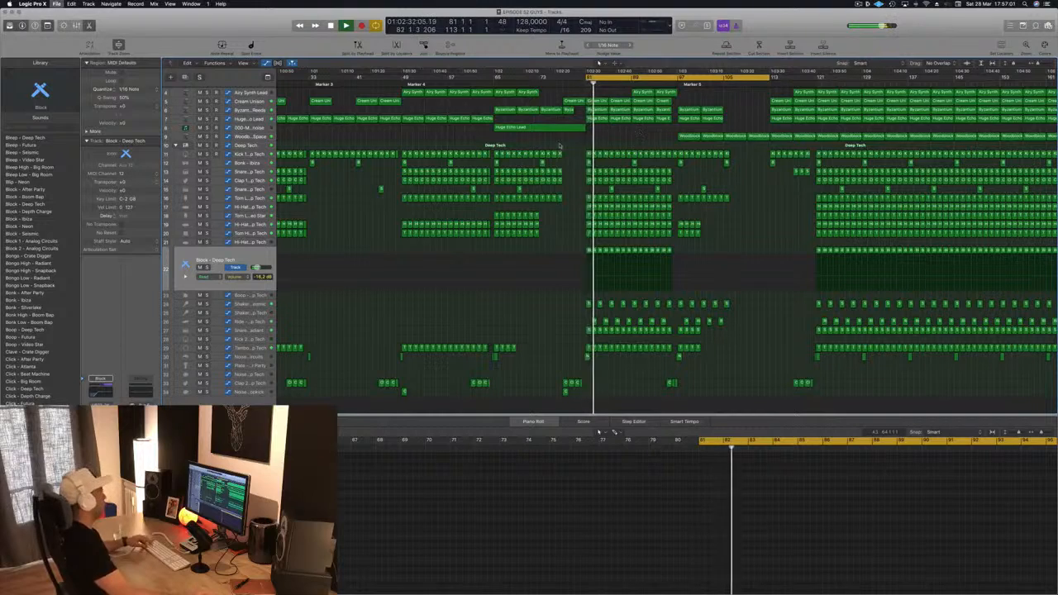
key(super+Left)
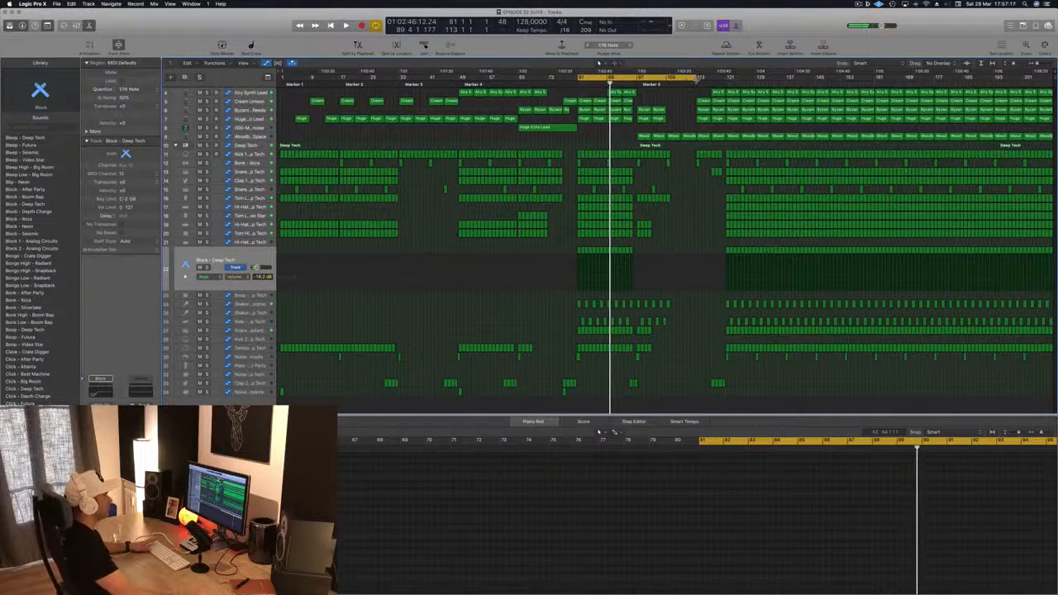
Step: Set the cycle range to bars 81–97 and repeat that section between the locators
drag(699, 79, 632, 85)
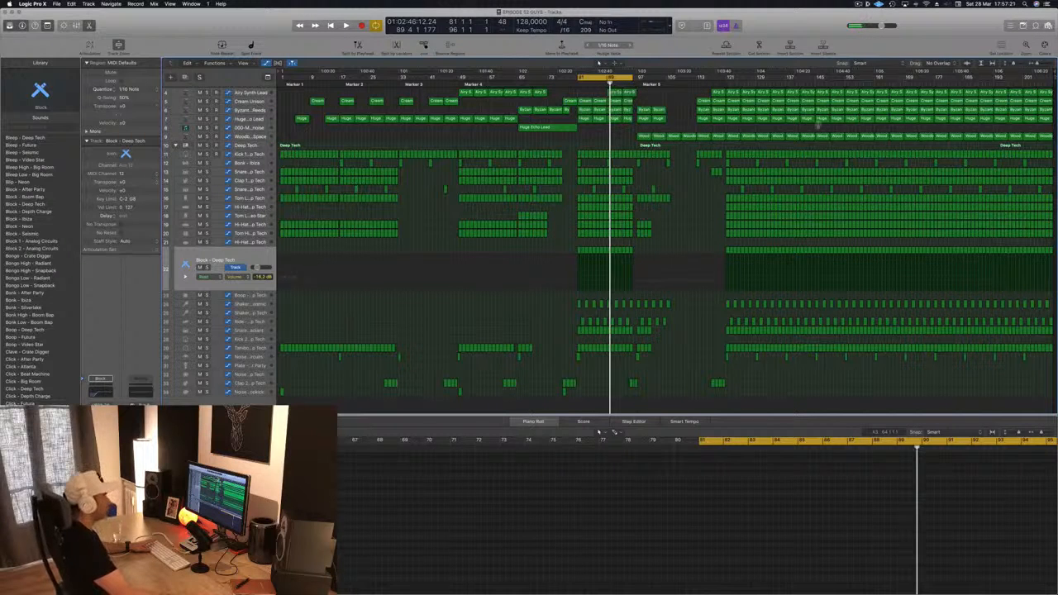
key(space)
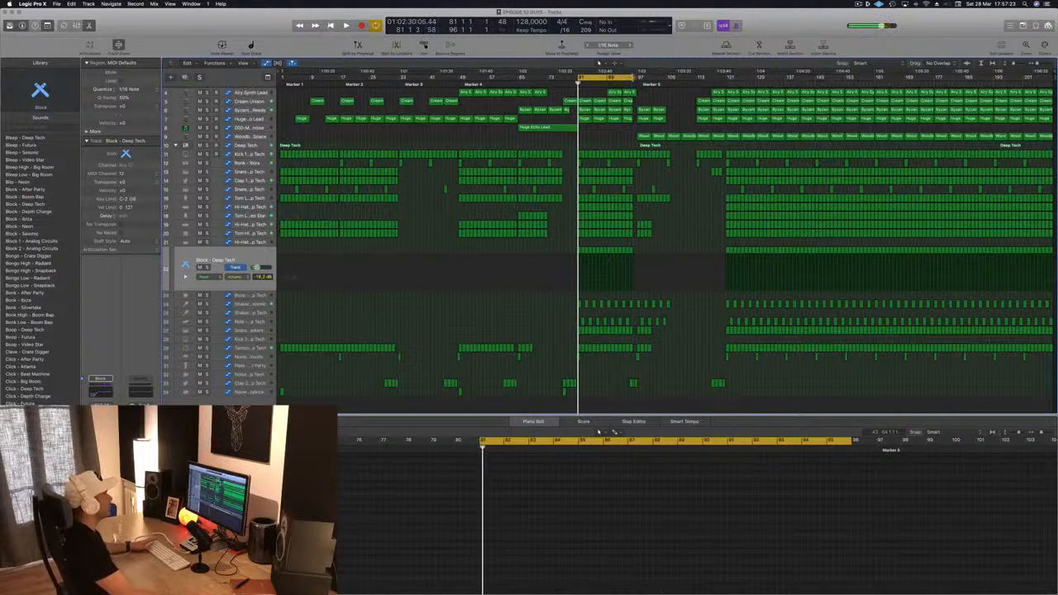
drag(632, 78, 640, 81)
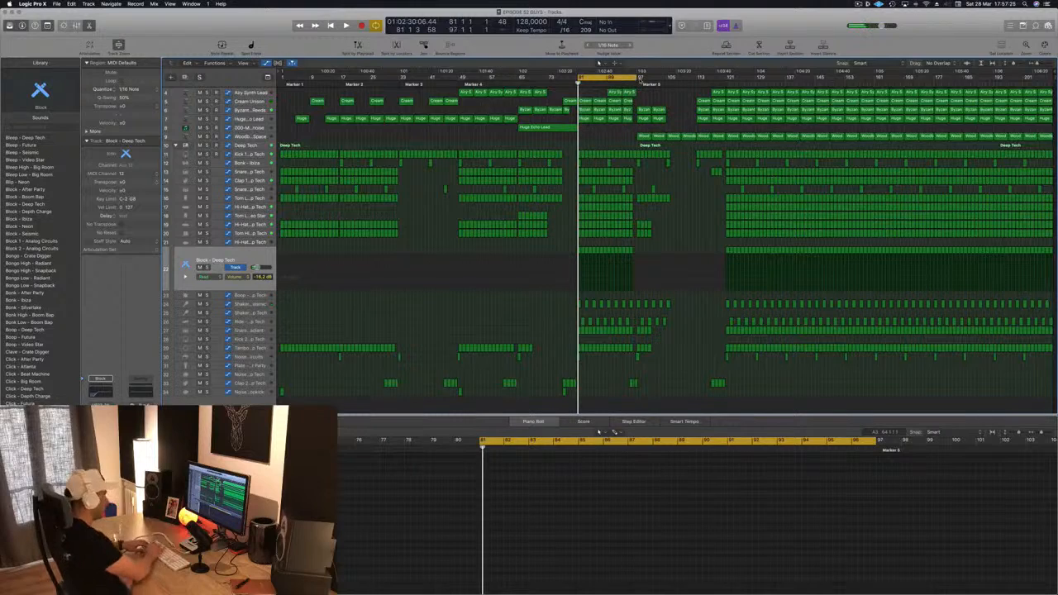
key(ctrl+super+r)
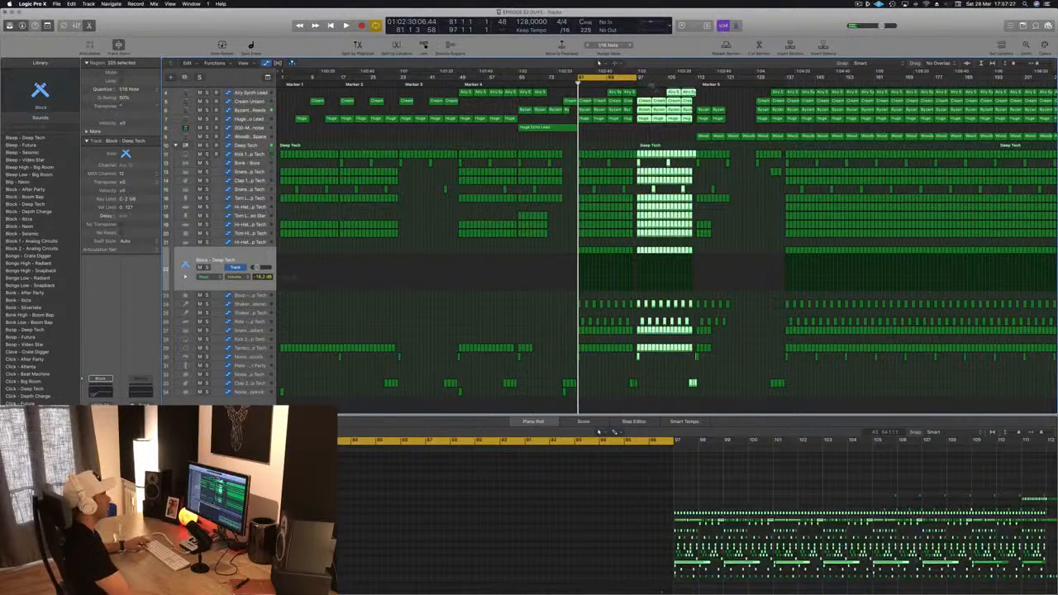
Step: Play back the repeated section and review the surrounding arrangement
key(super+Left)
key(space)
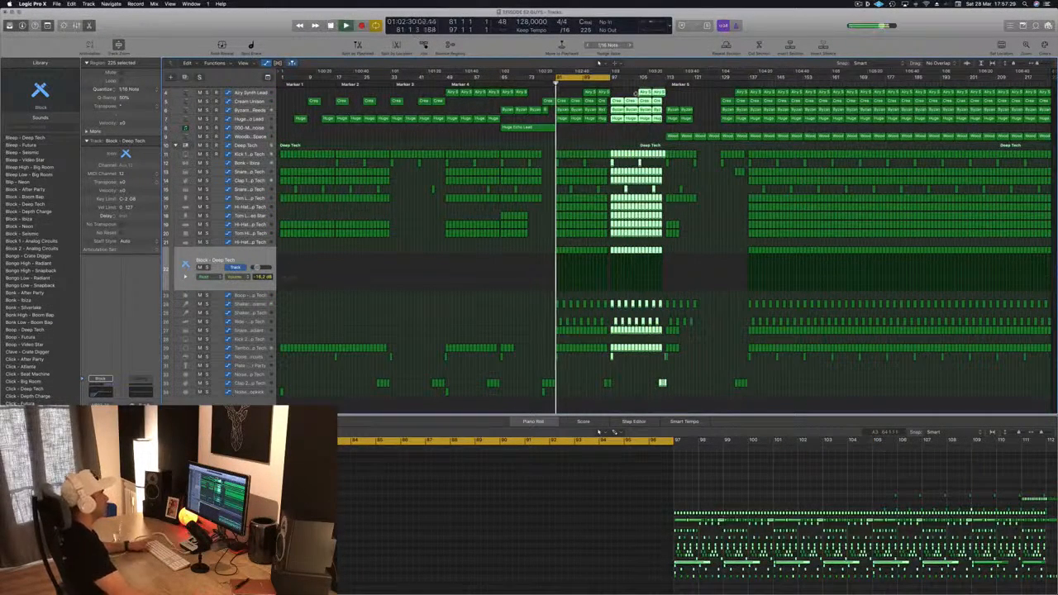
key(super+Right)
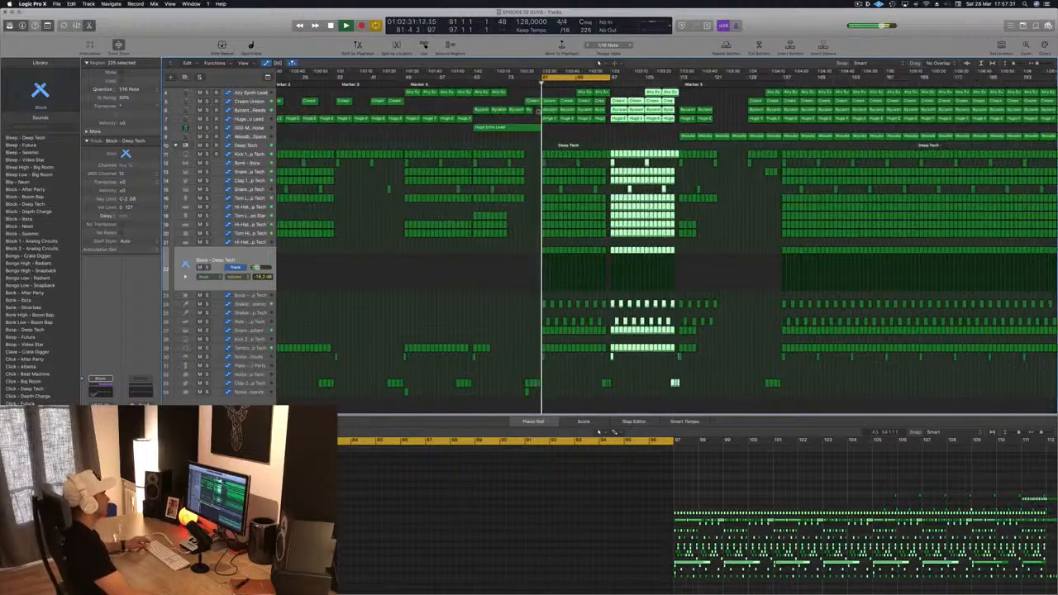
scroll(596, 134, up, 3)
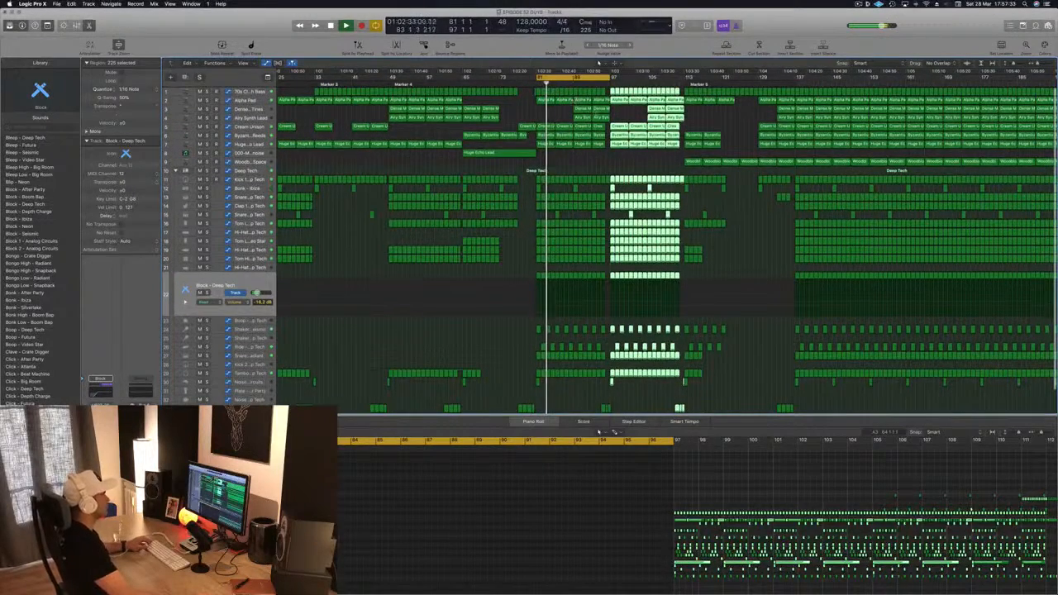
mouse_move(618, 115)
mouse_down()
mouse_move(583, 115)
mouse_move(619, 115)
mouse_up()
key(super+Left)
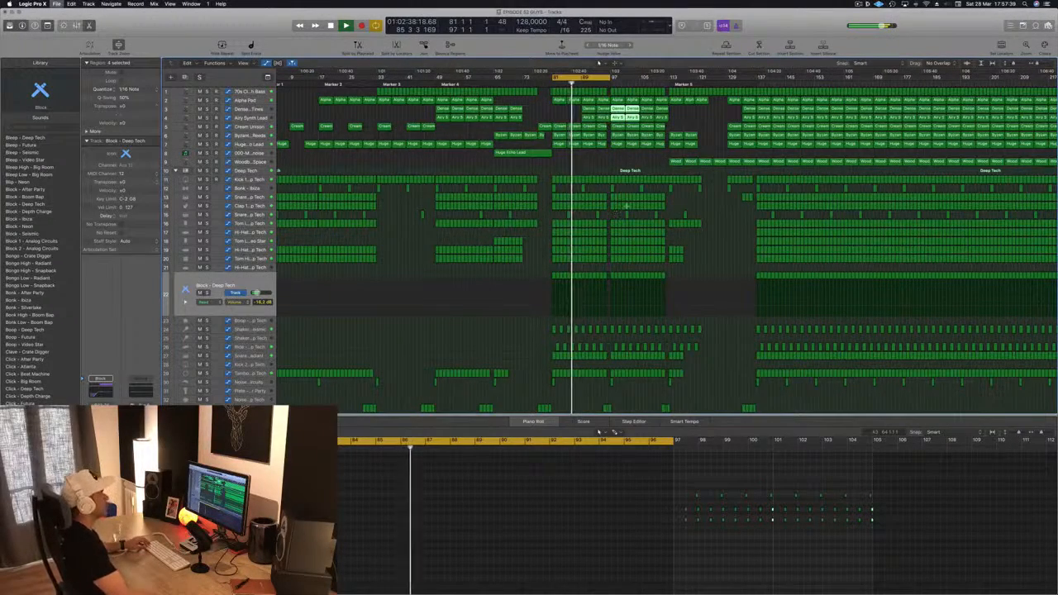
key(super+Right)
scroll(603, 264, down, 2)
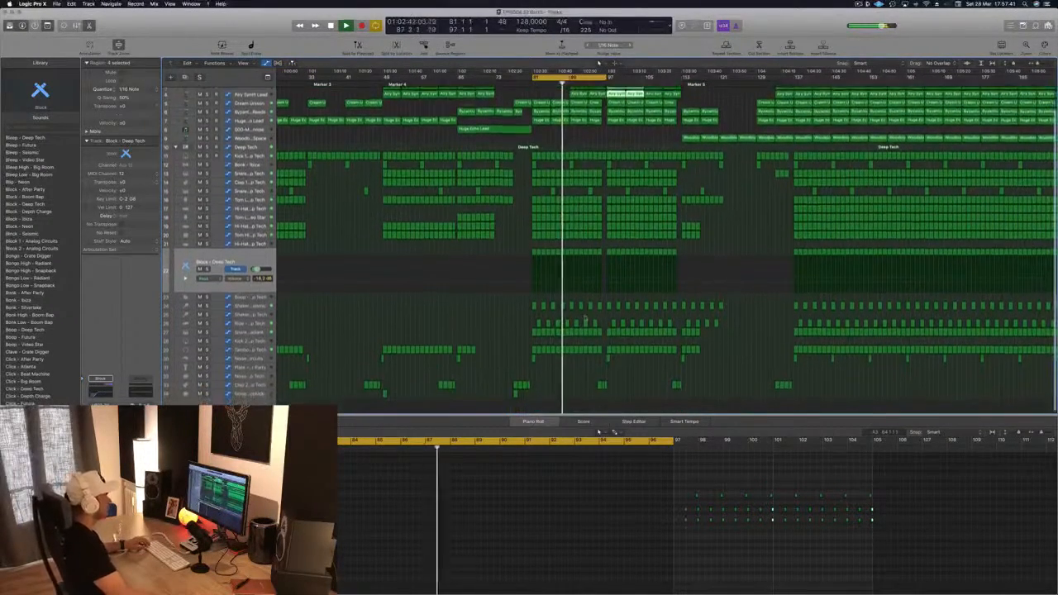
key(space)
key(space)
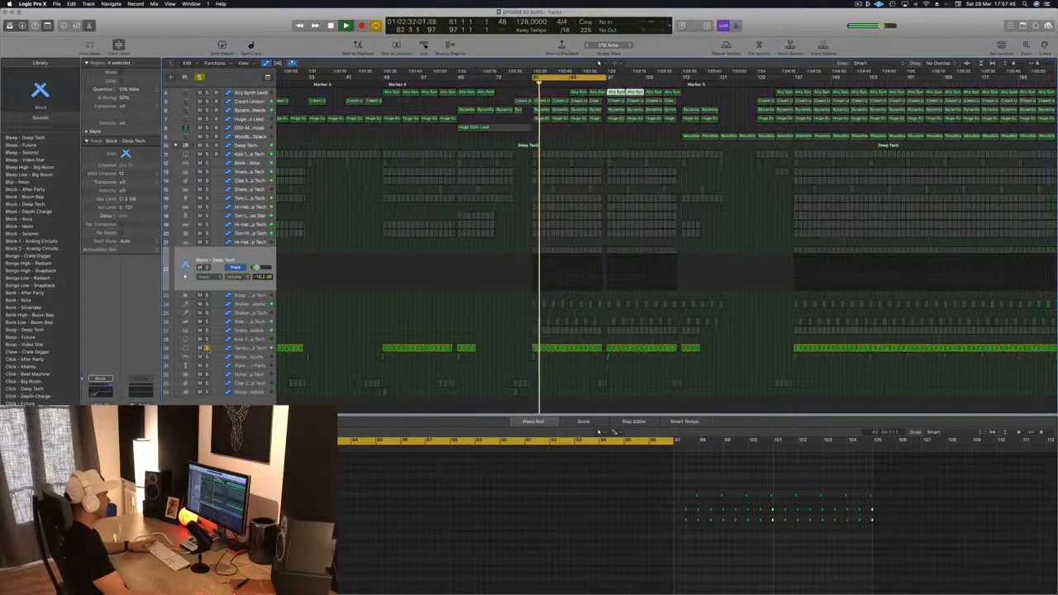
click(559, 348)
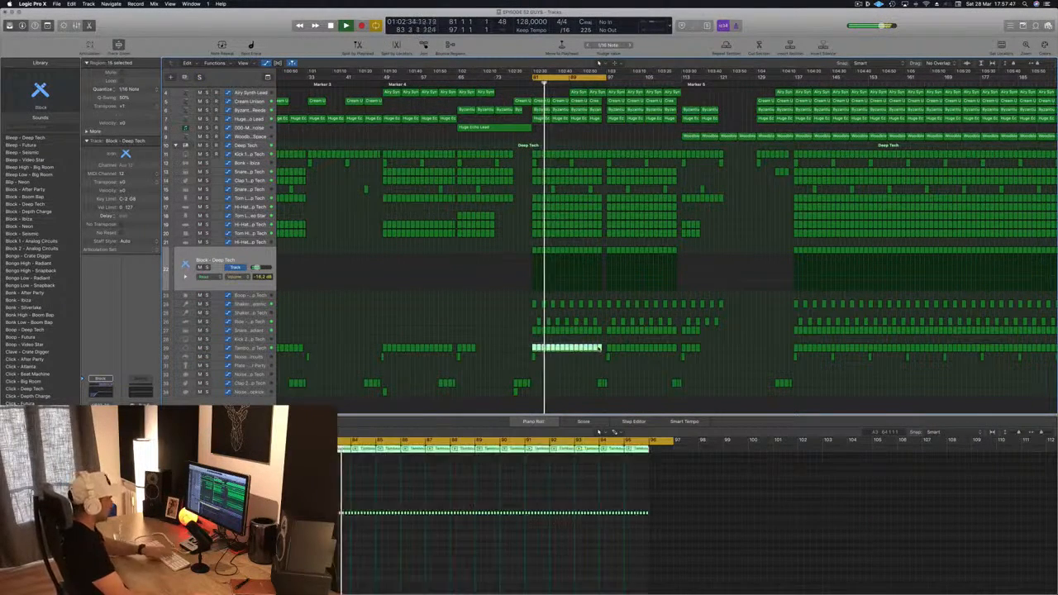
key(Delete)
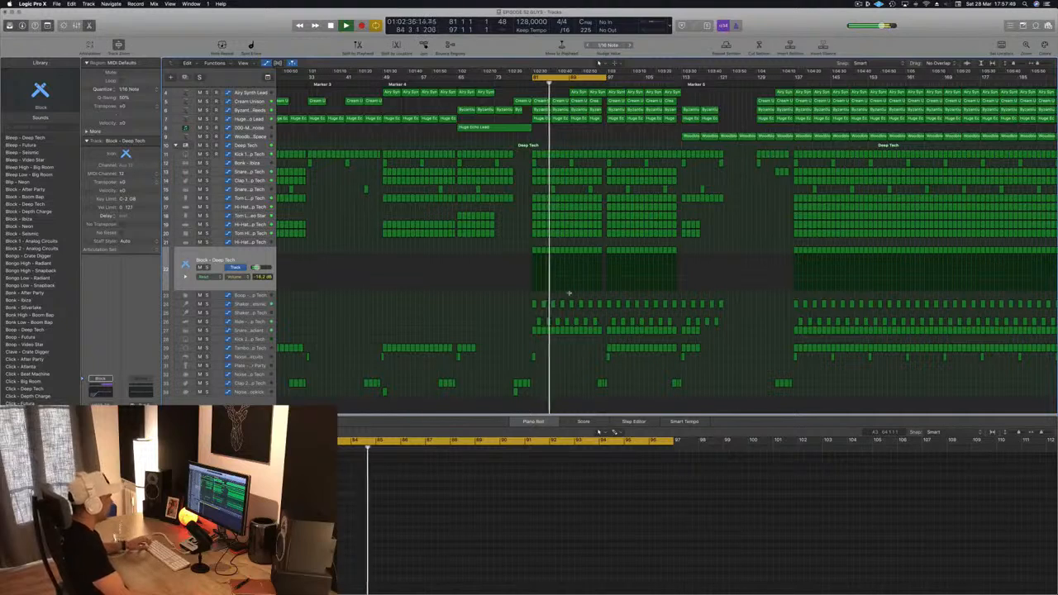
key(super+z)
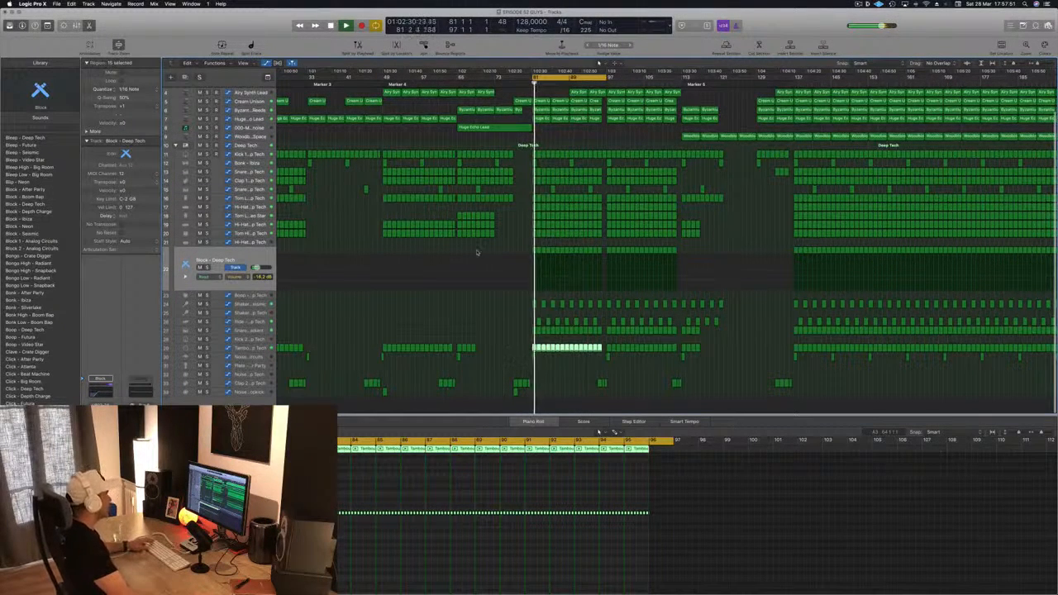
Step: Remove the Block track's regions from bars 81 to 97
key(super+shift+t)
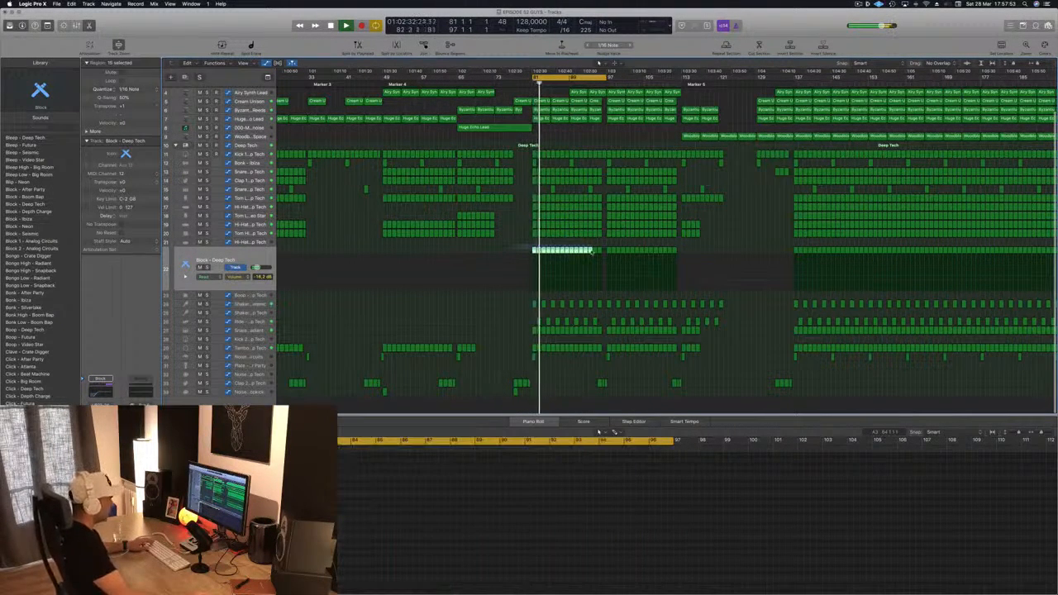
key(super+s)
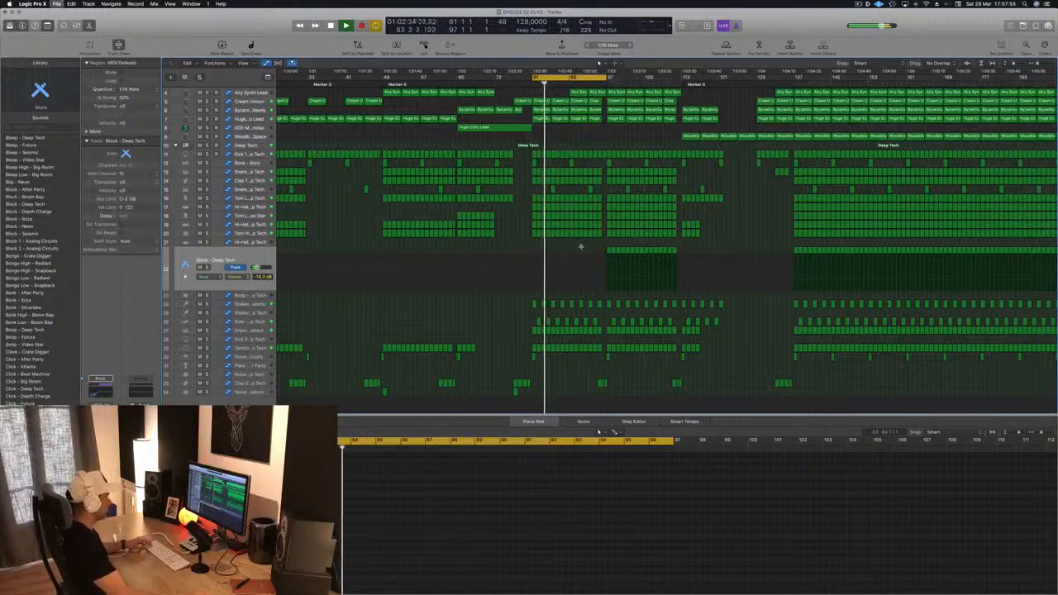
Step: Select and delete the Hi-Hat 1 regions in bars 81 to 97
scroll(550, 238, up, 1)
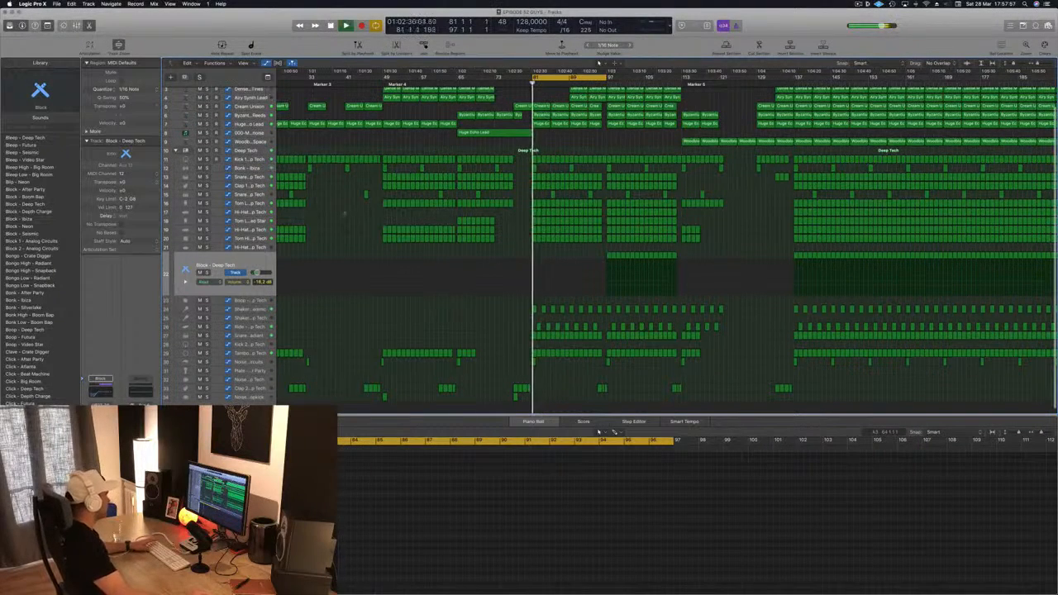
click(261, 212)
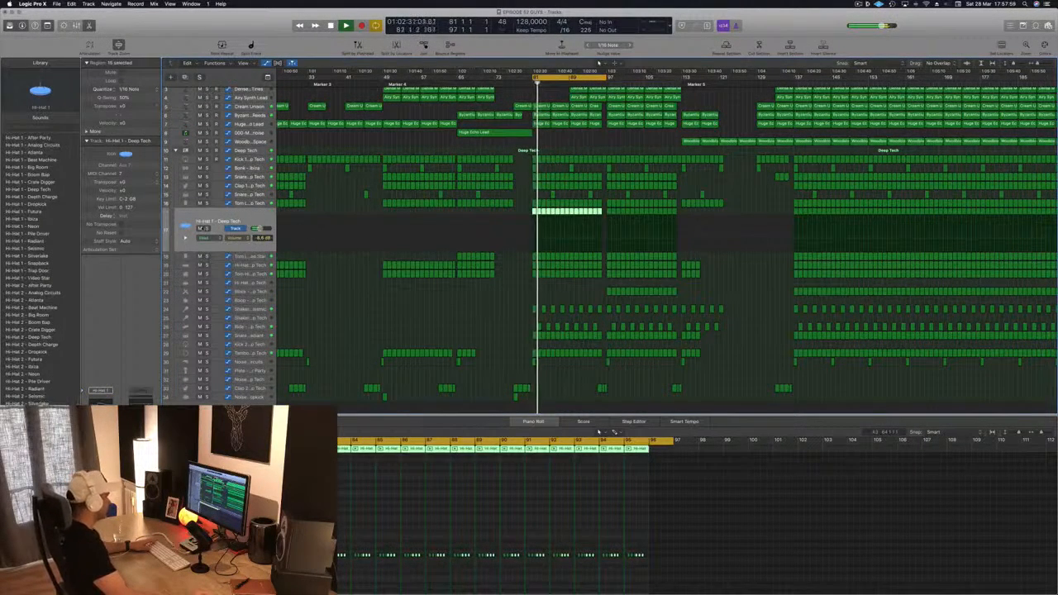
click(206, 229)
click(207, 229)
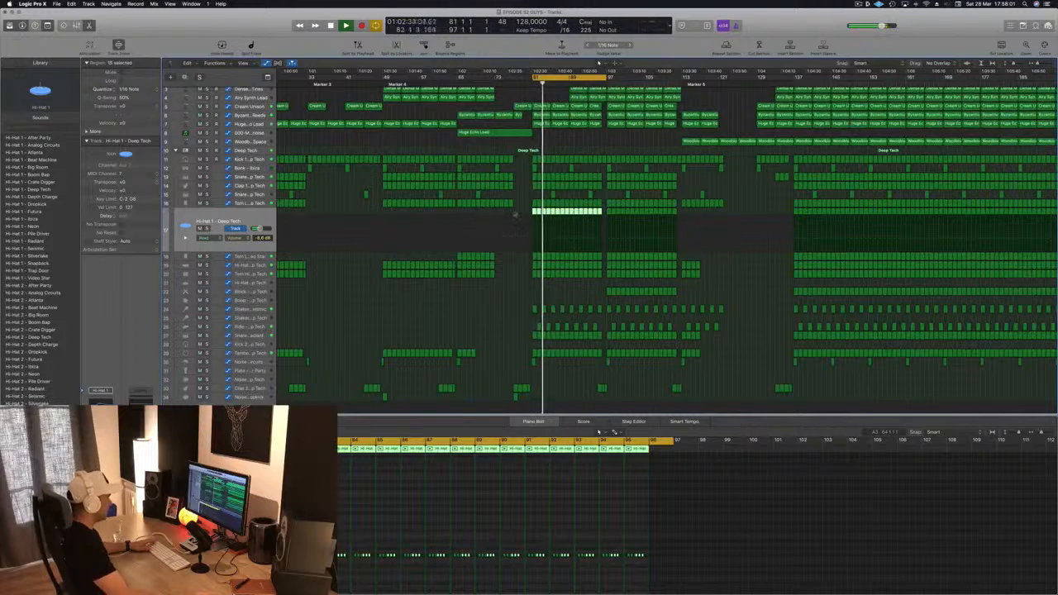
drag(515, 215, 602, 215)
key(Delete)
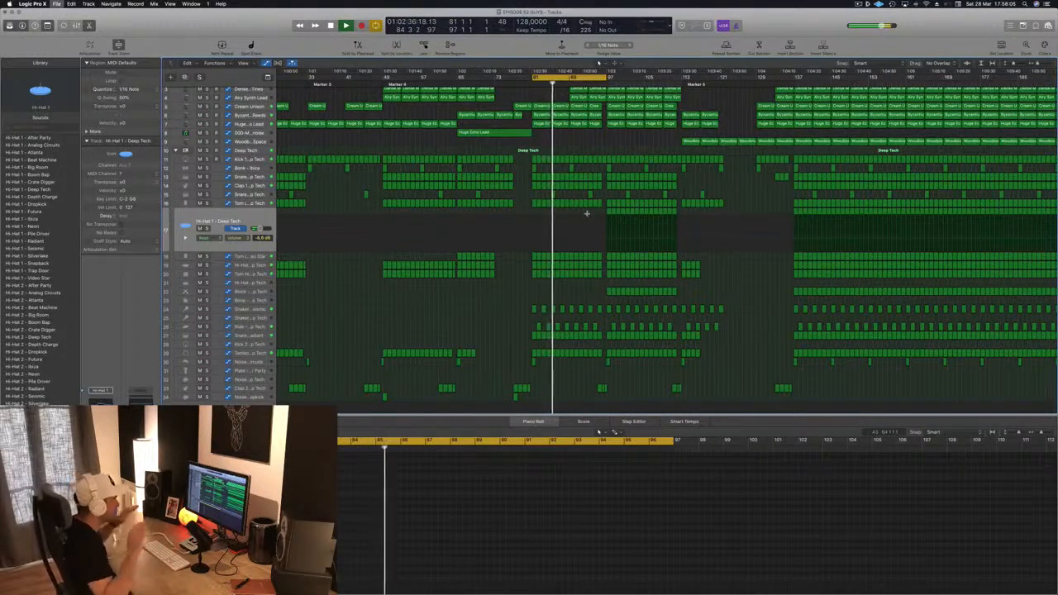
Step: Audition the Alpha Pad in the repeated section by soloing it and then unsoloing it
key(super+Left)
scroll(695, 303, up, 1)
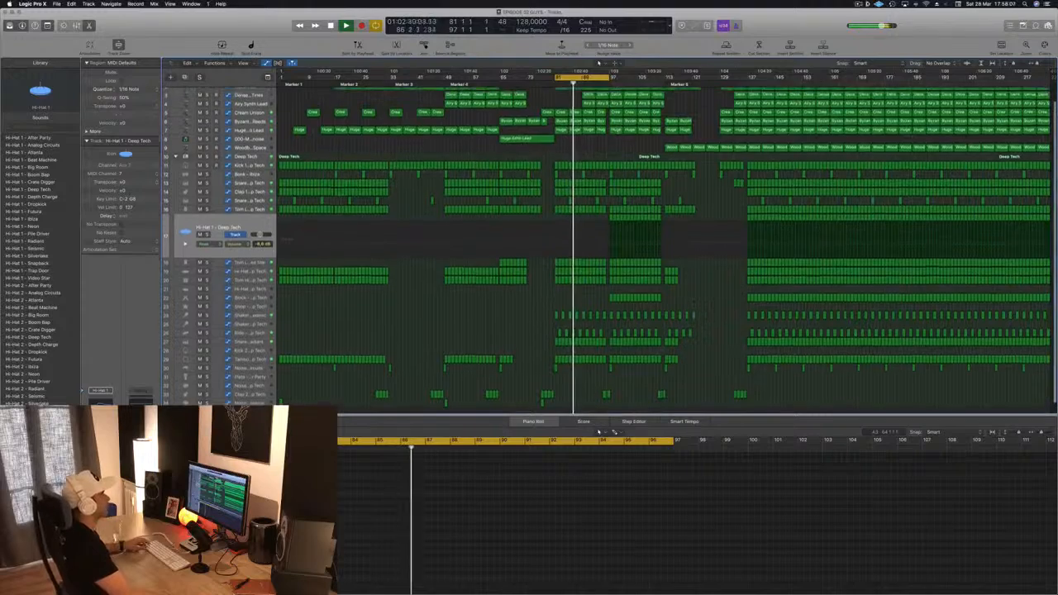
scroll(610, 248, up, 2)
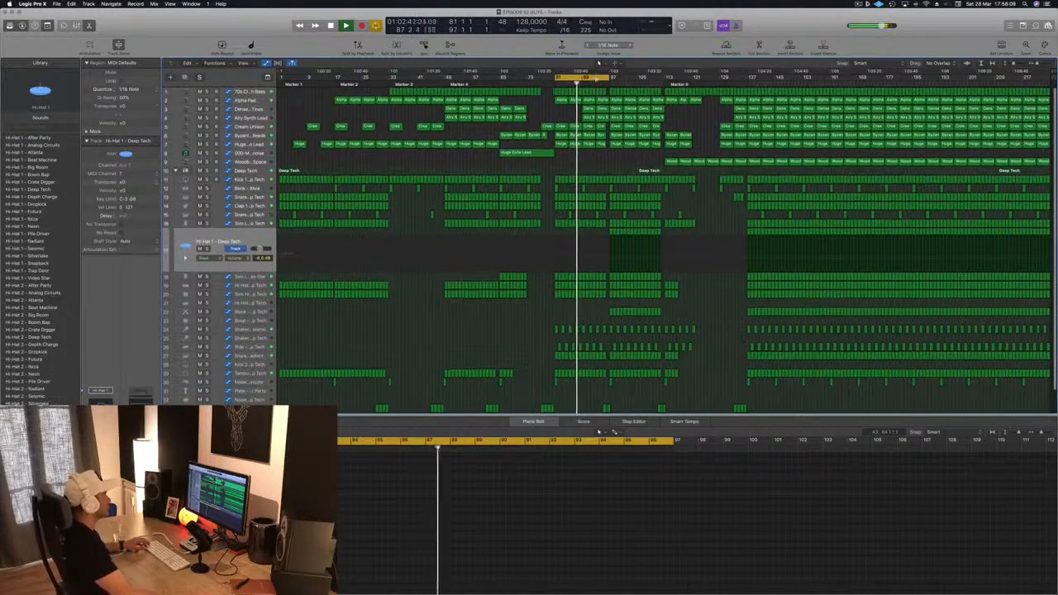
click(207, 100)
key(s)
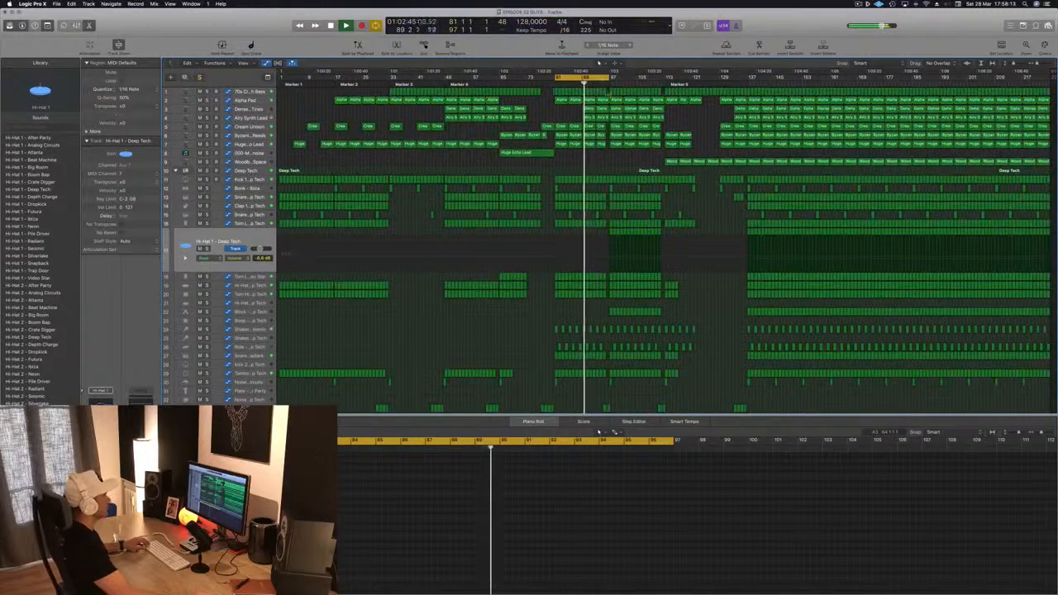
click(622, 100)
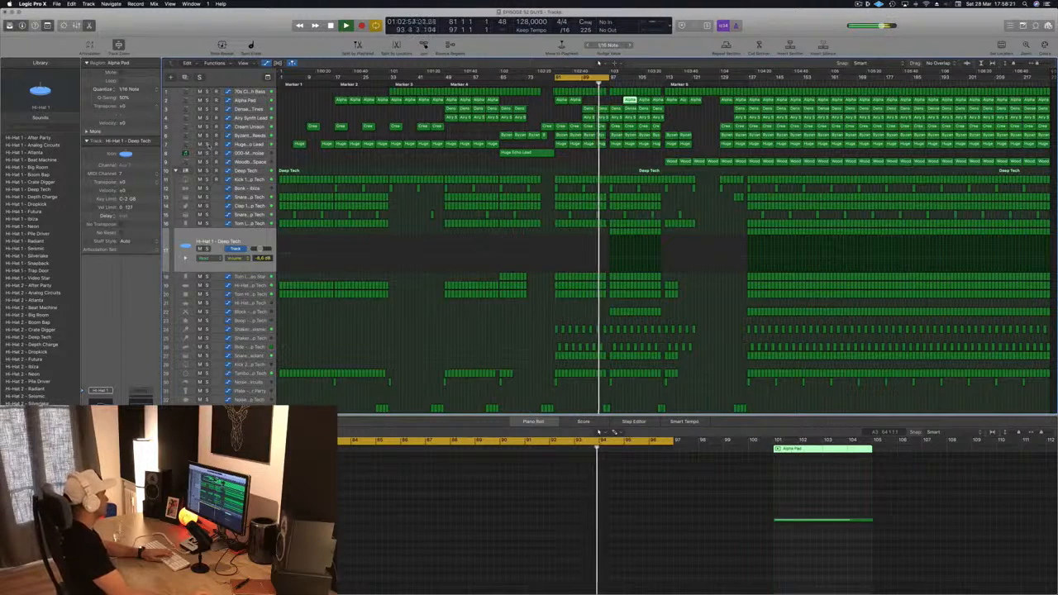
key(s)
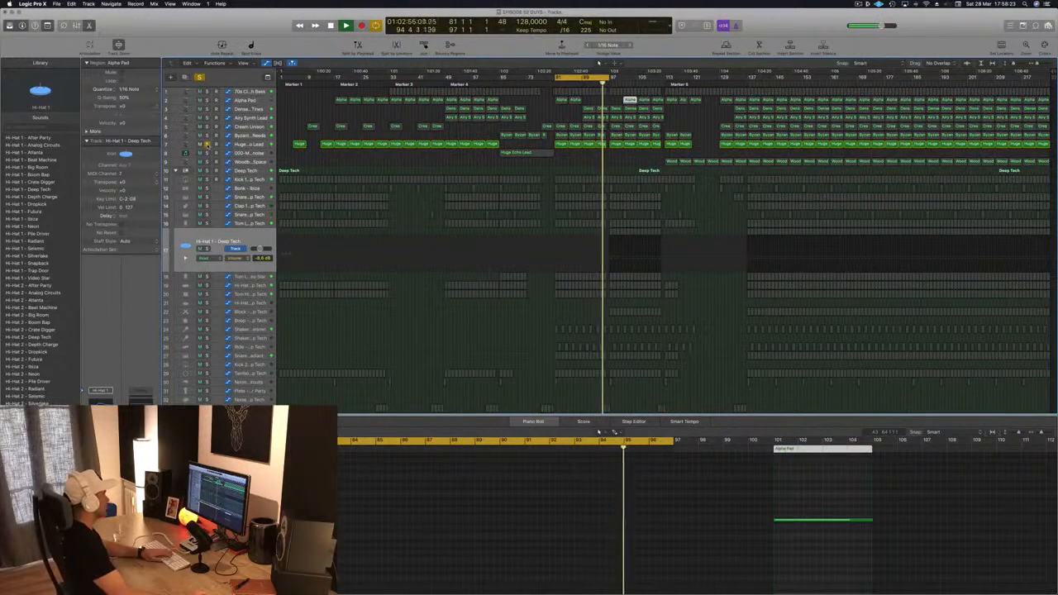
key(s)
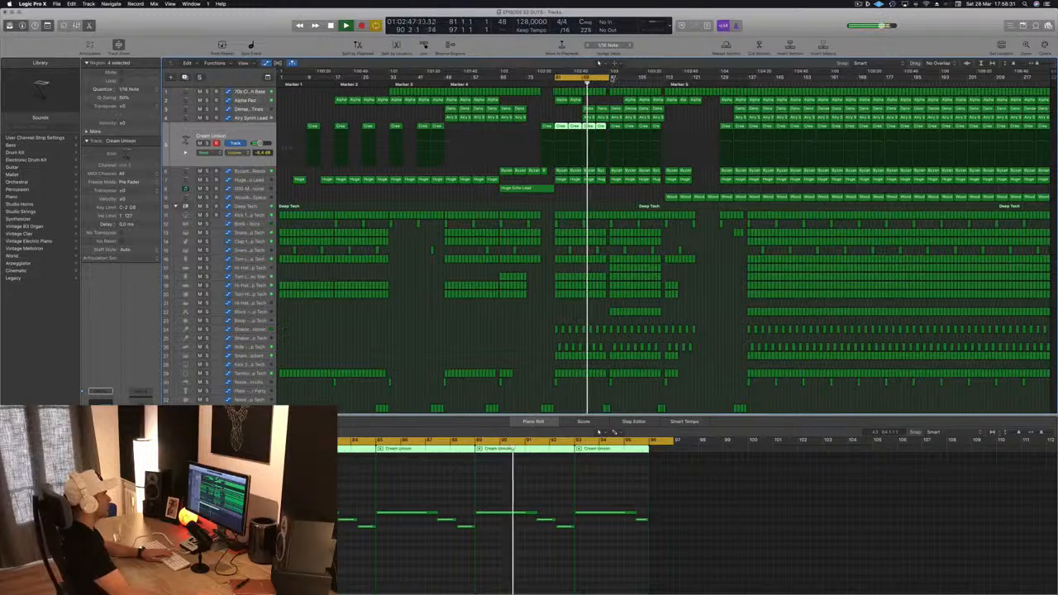
Step: Set the cycle range to bars 97–113 and delete the Cream Unison regions there
drag(610, 78, 666, 79)
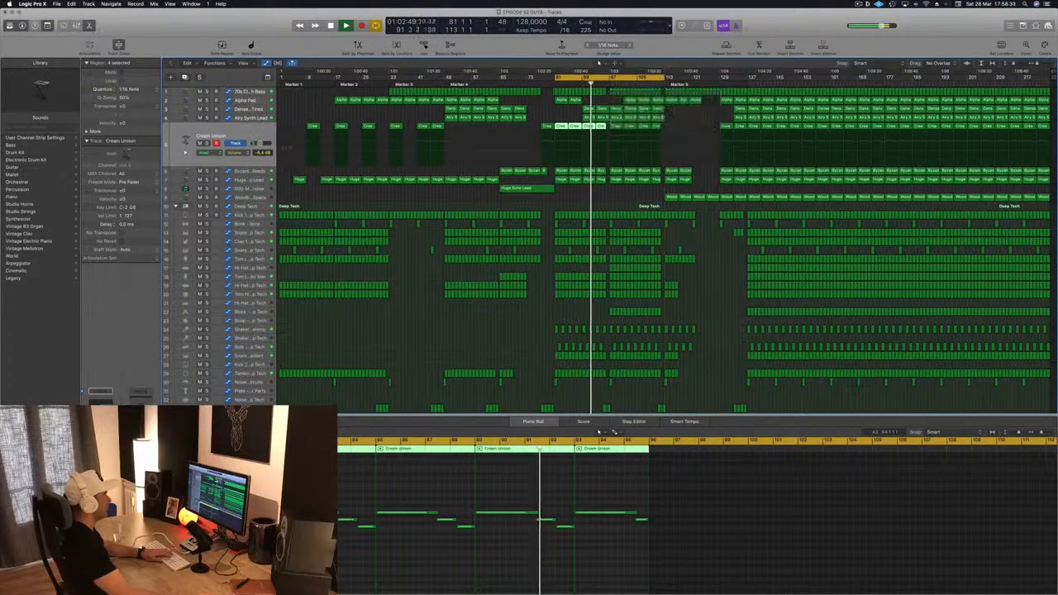
click(616, 127)
key(Delete)
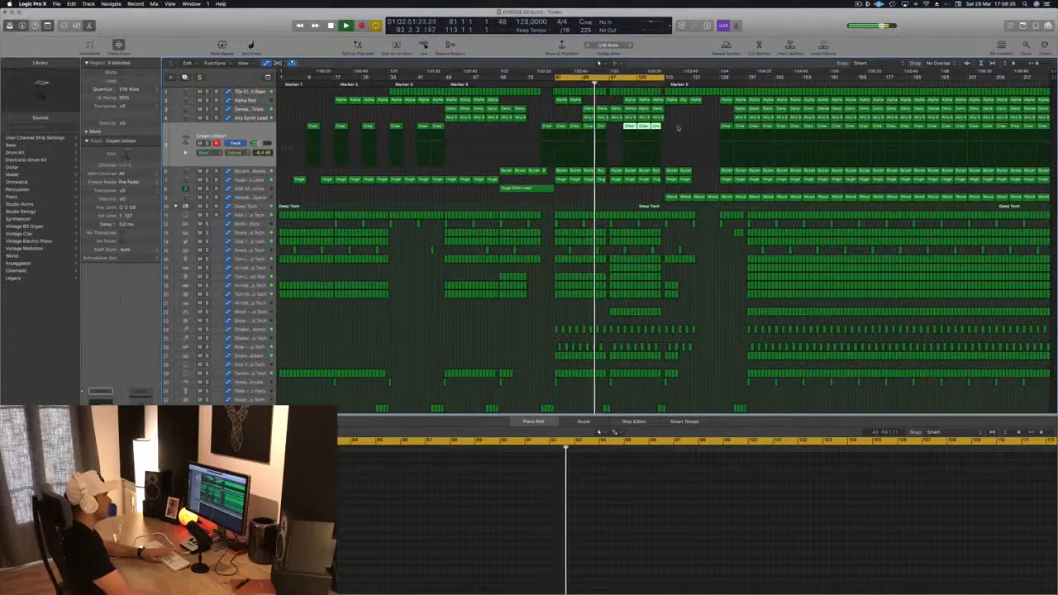
key(Delete)
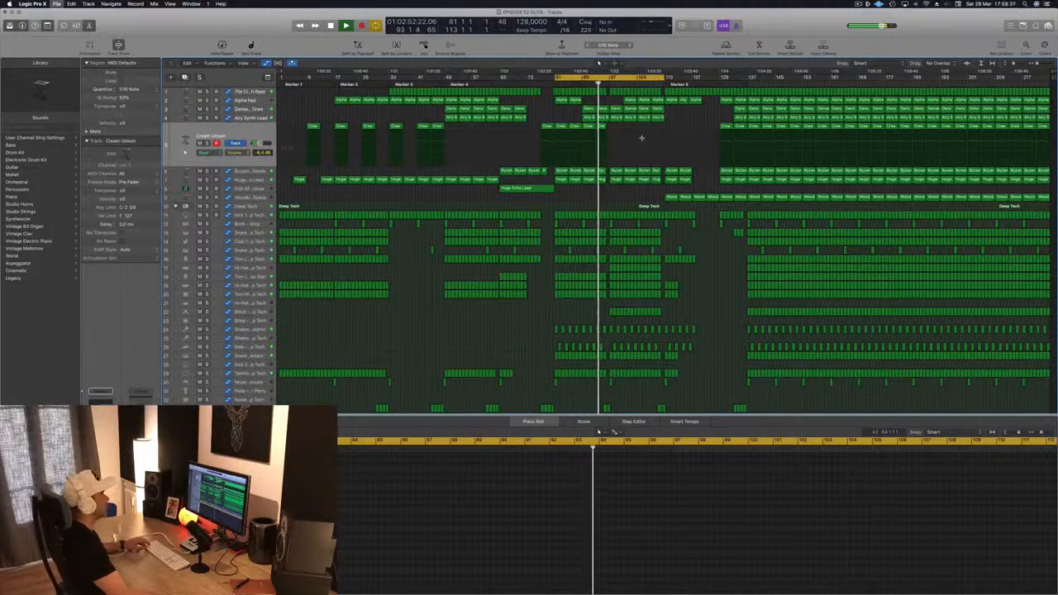
Step: Delete the Alpha Pad region at the start of bar 97
key(super+Right)
key(super+Right)
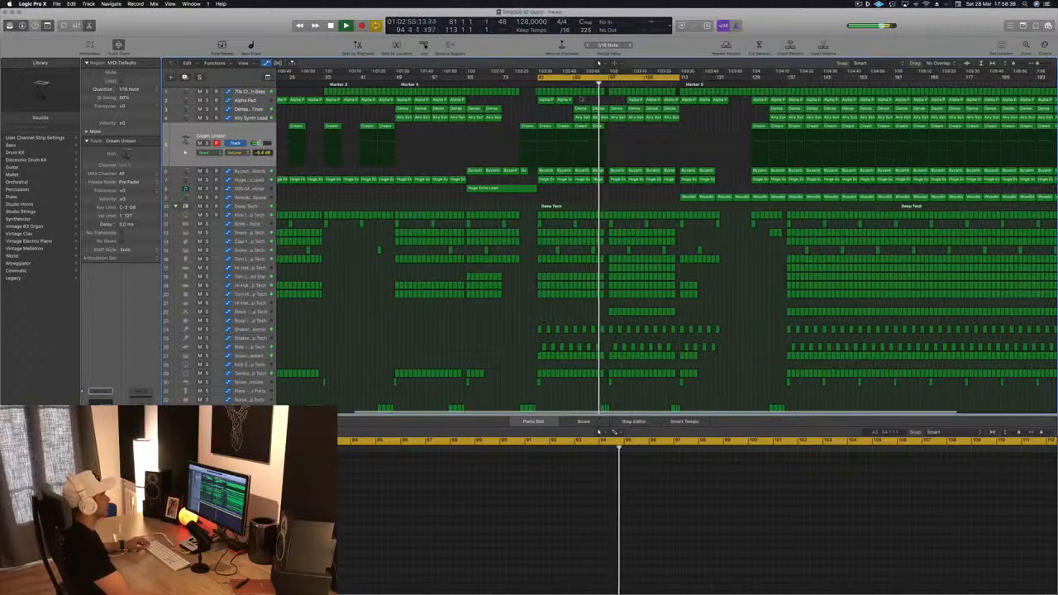
click(545, 101)
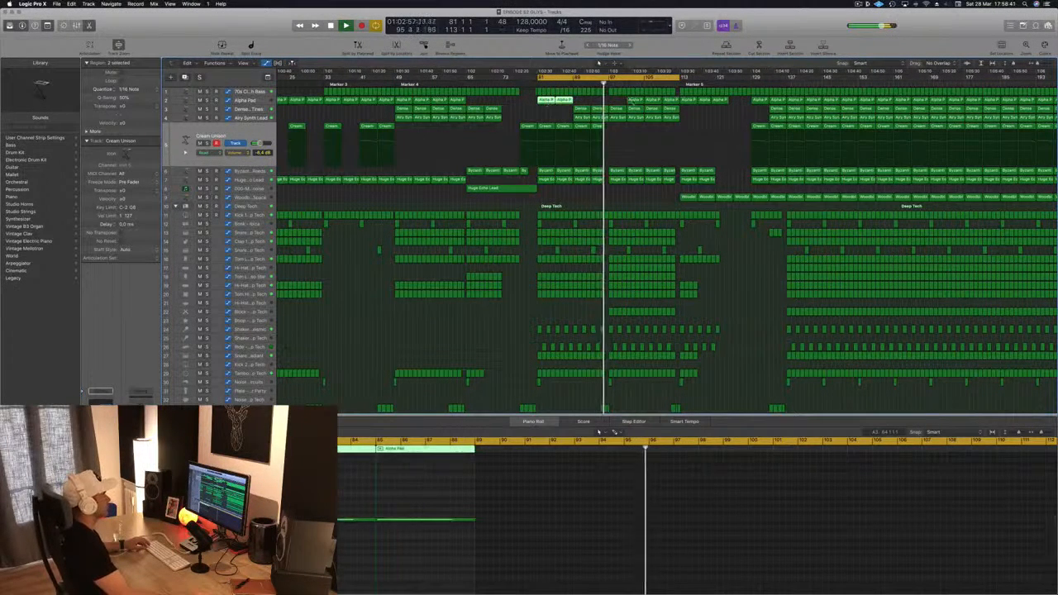
click(634, 101)
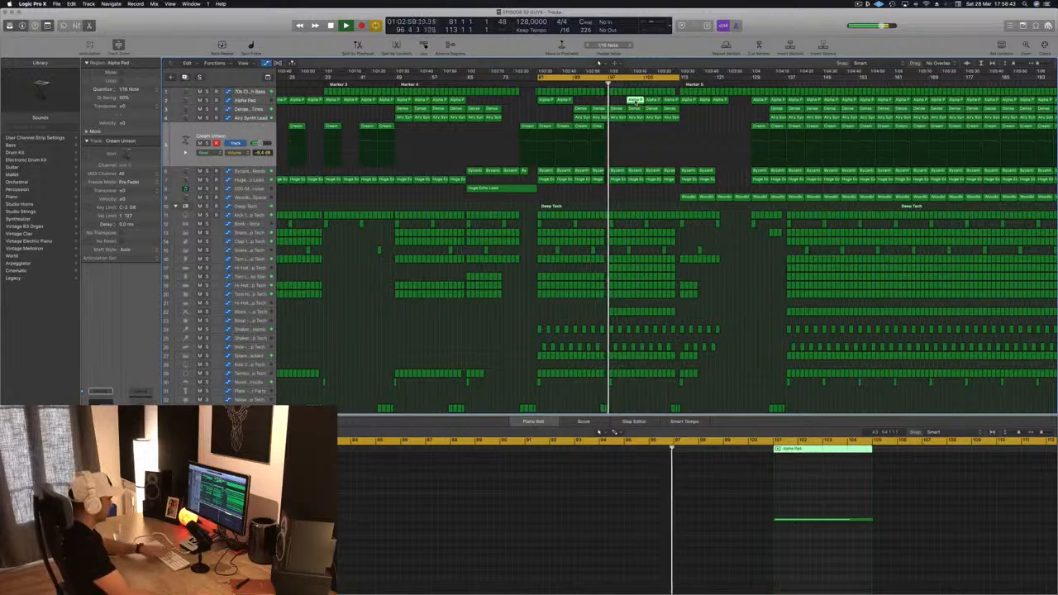
key(Delete)
key(Delete)
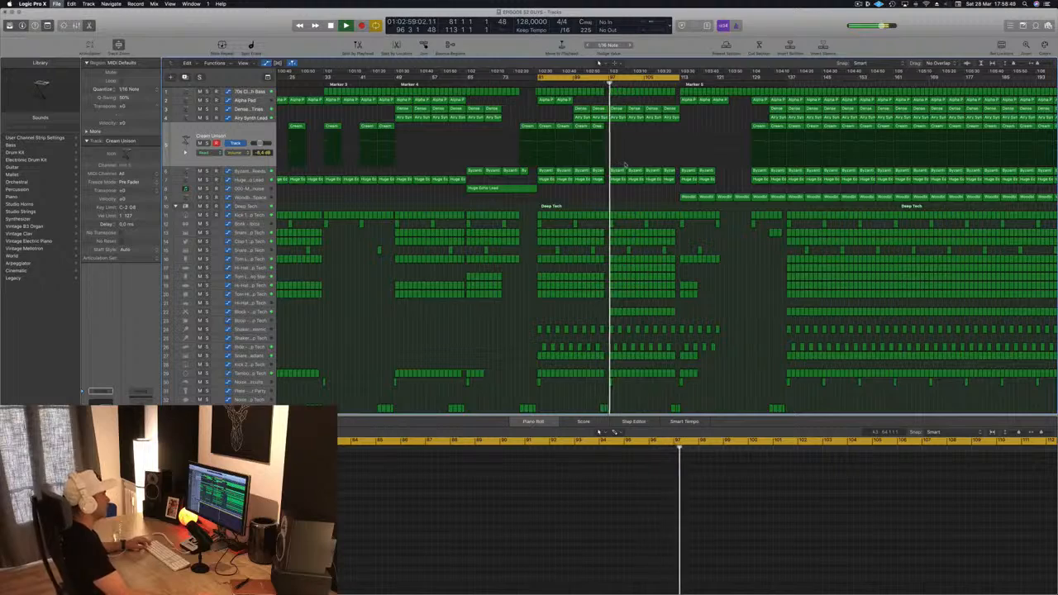
Step: Raise the 70s Classic Synth Bass volume automation point at bar 97 to about 41.8%, audition it and save
key(super+Right)
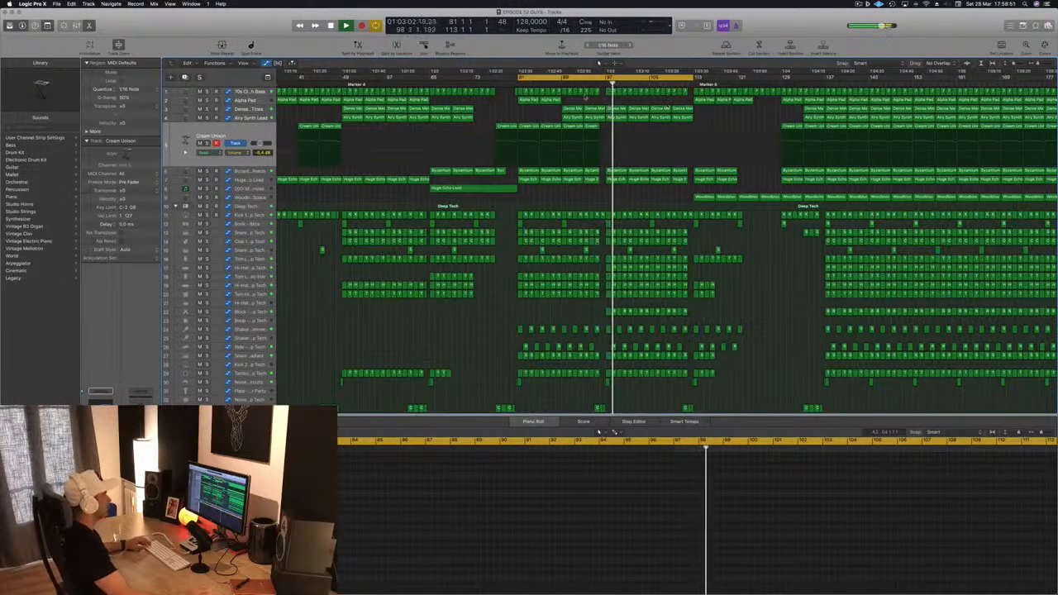
click(248, 92)
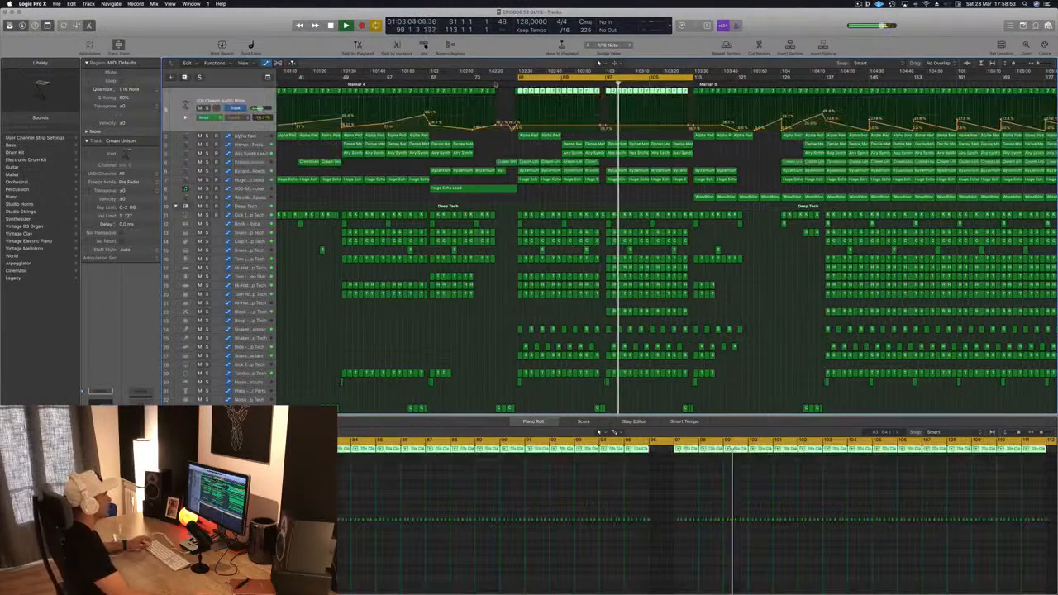
key(Return)
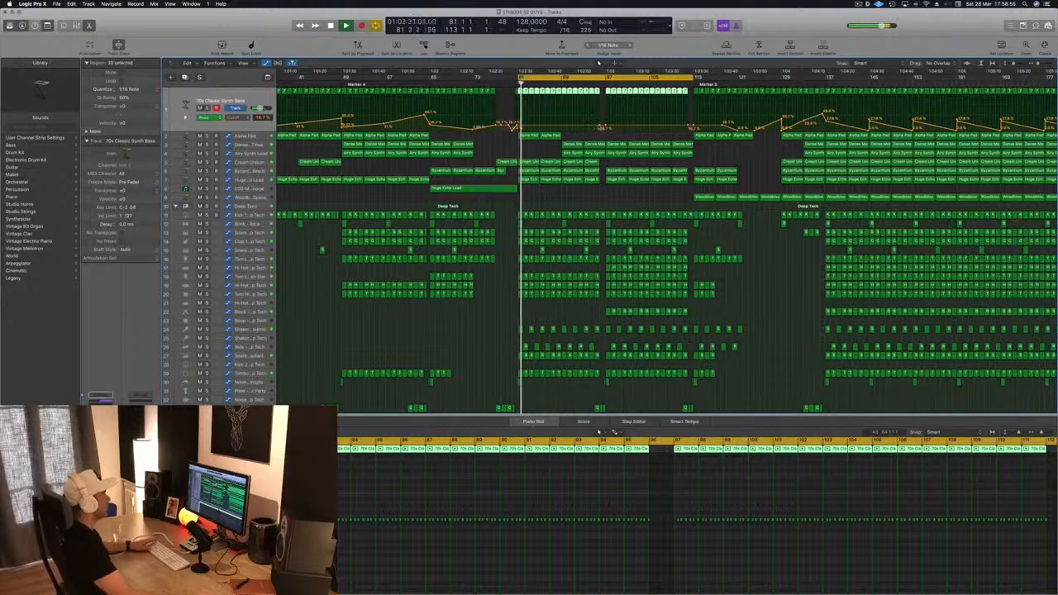
click(564, 127)
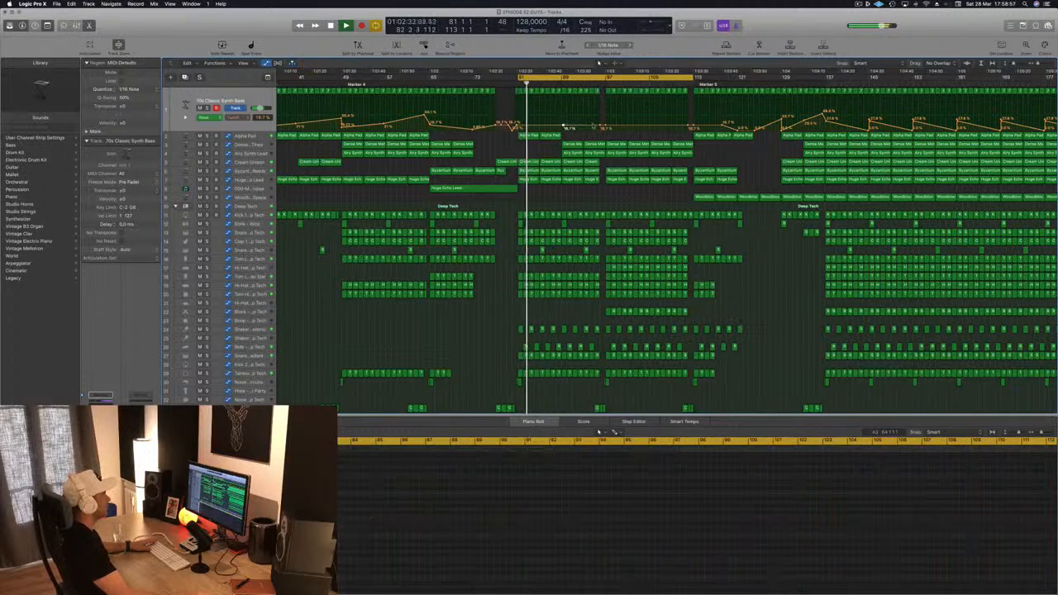
drag(601, 126, 601, 119)
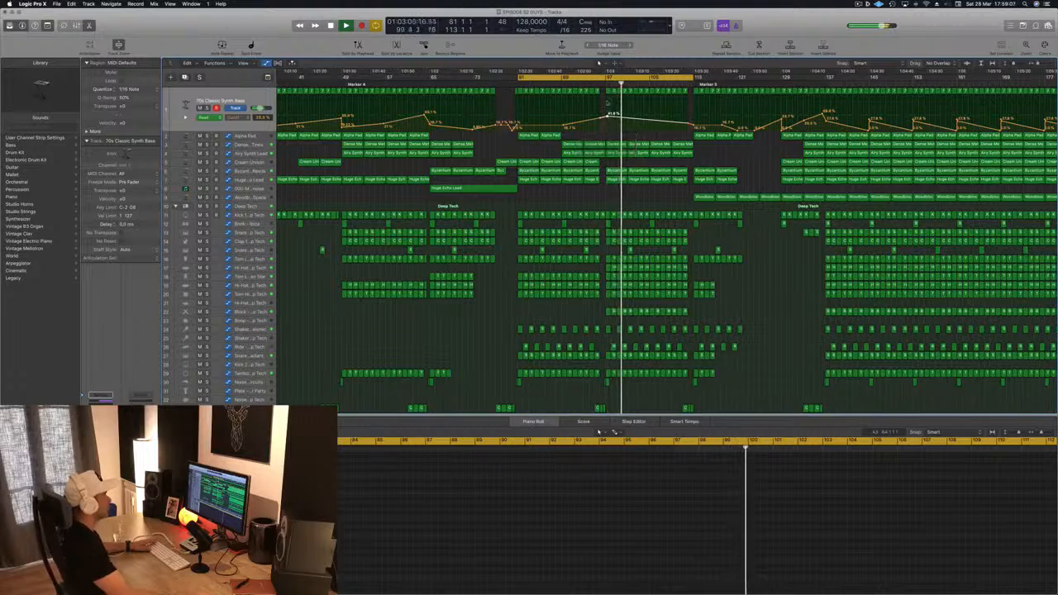
key(space)
key(space)
key(super+s)
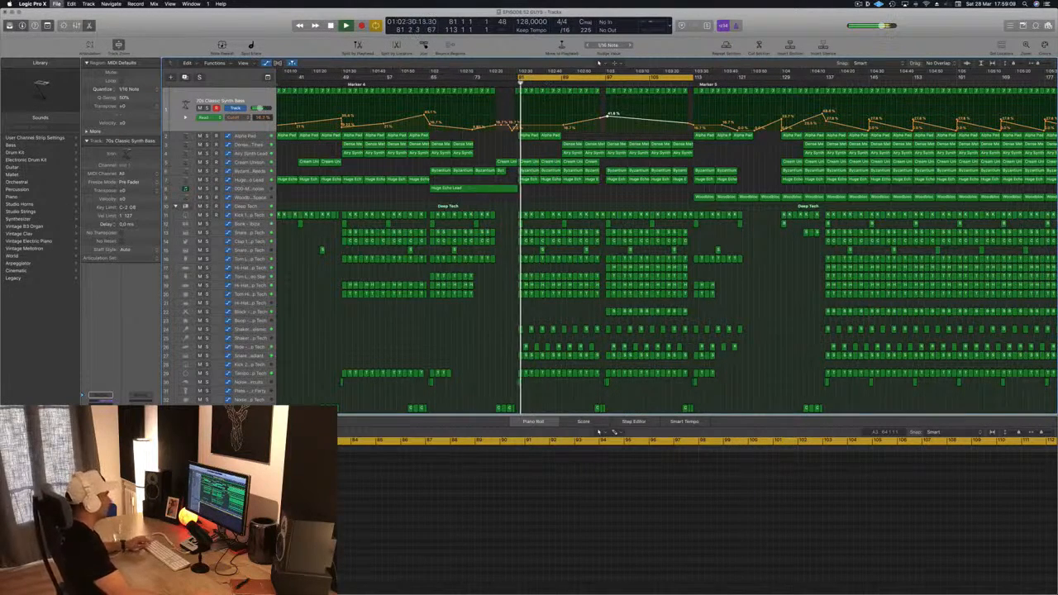
Step: Reshape the 70s Classic Synth Bass volume automation points around bars 97 to 113
key(z)
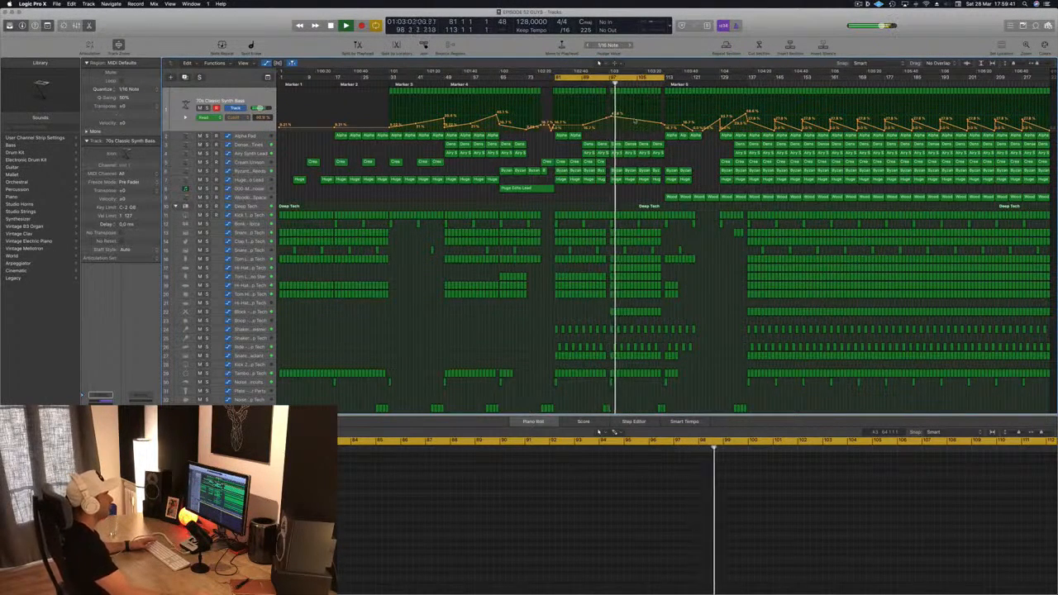
drag(634, 119, 637, 113)
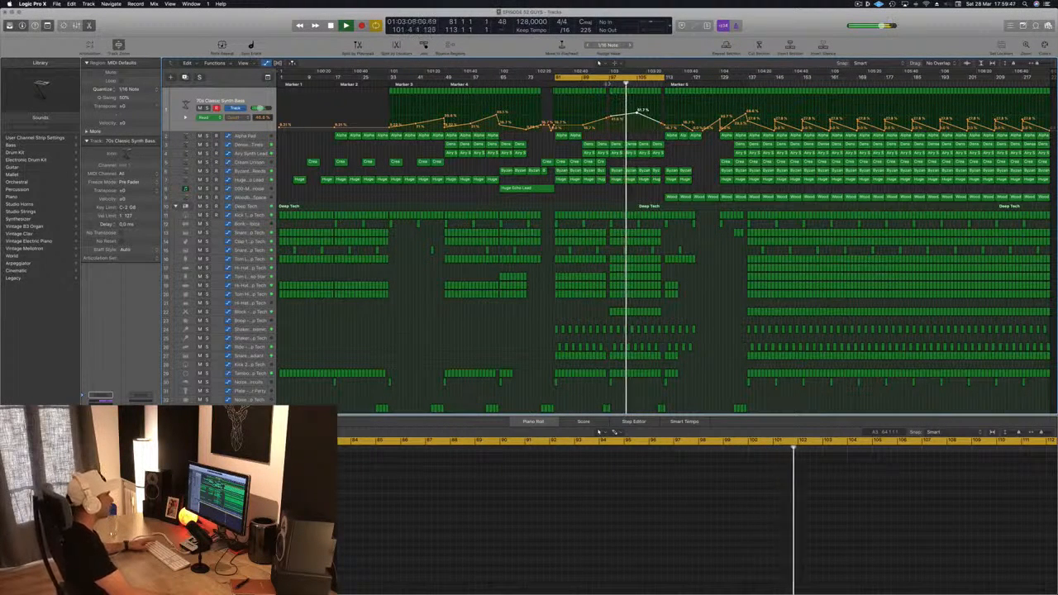
click(607, 84)
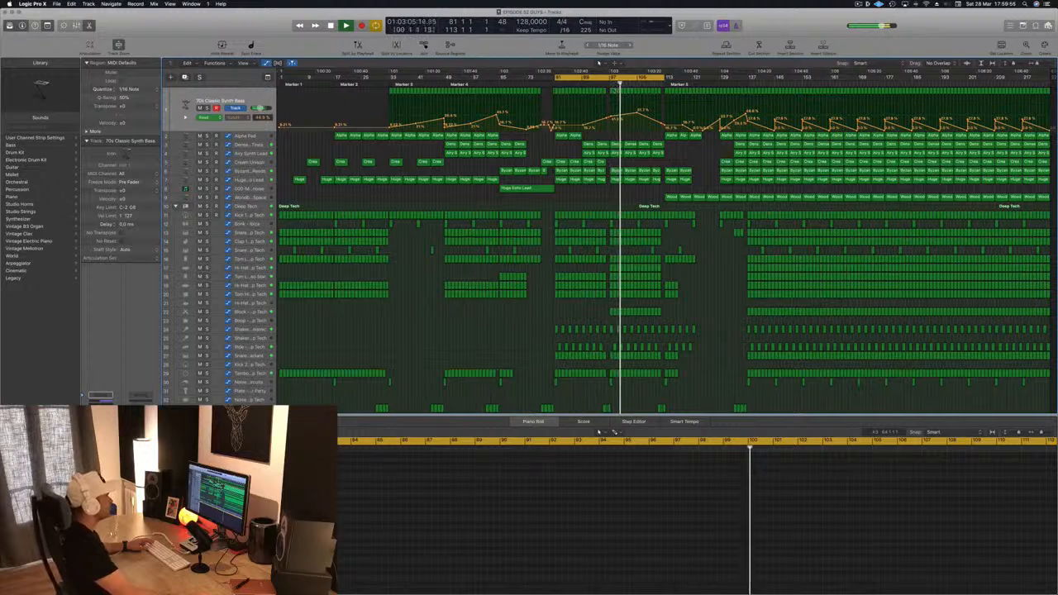
click(630, 186)
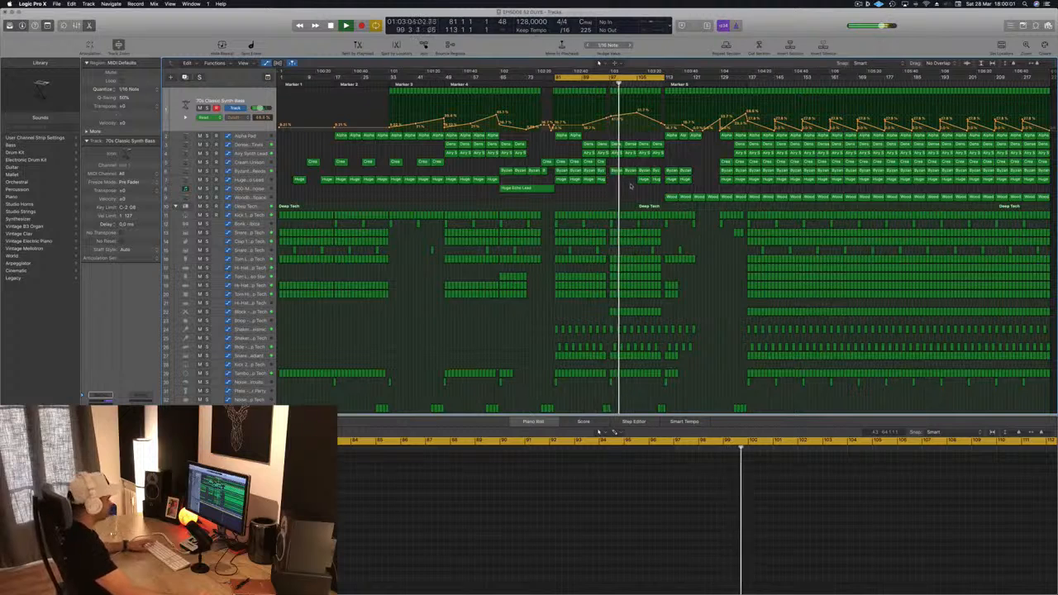
key(super+z)
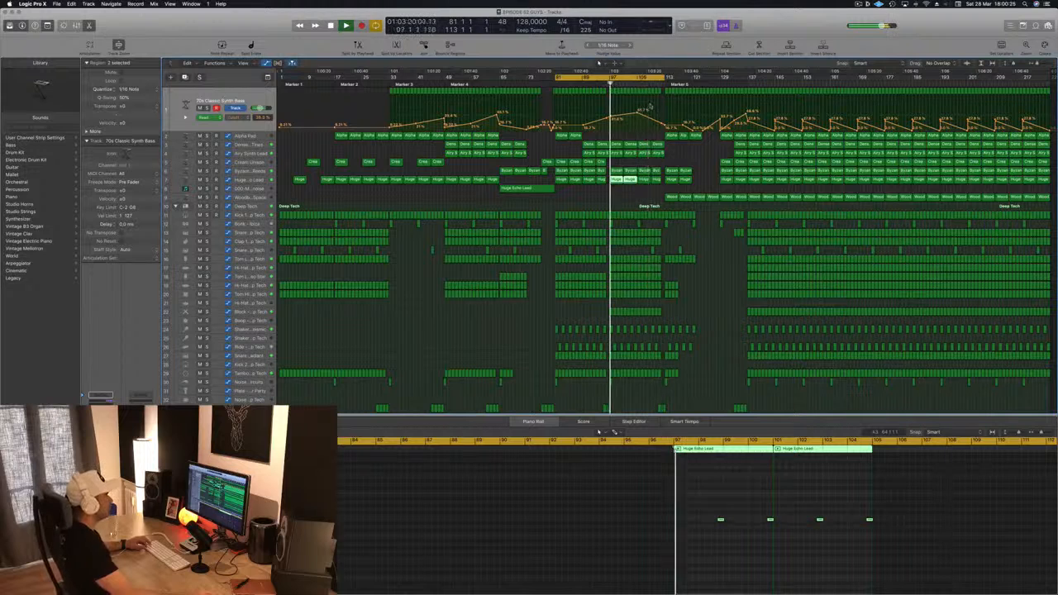
click(654, 122)
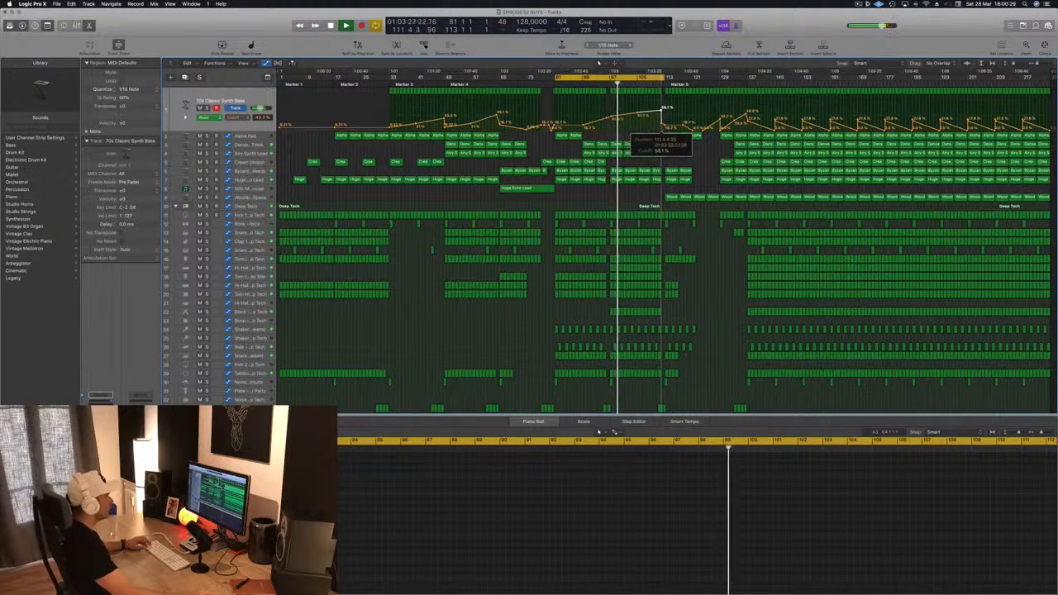
drag(663, 109, 664, 124)
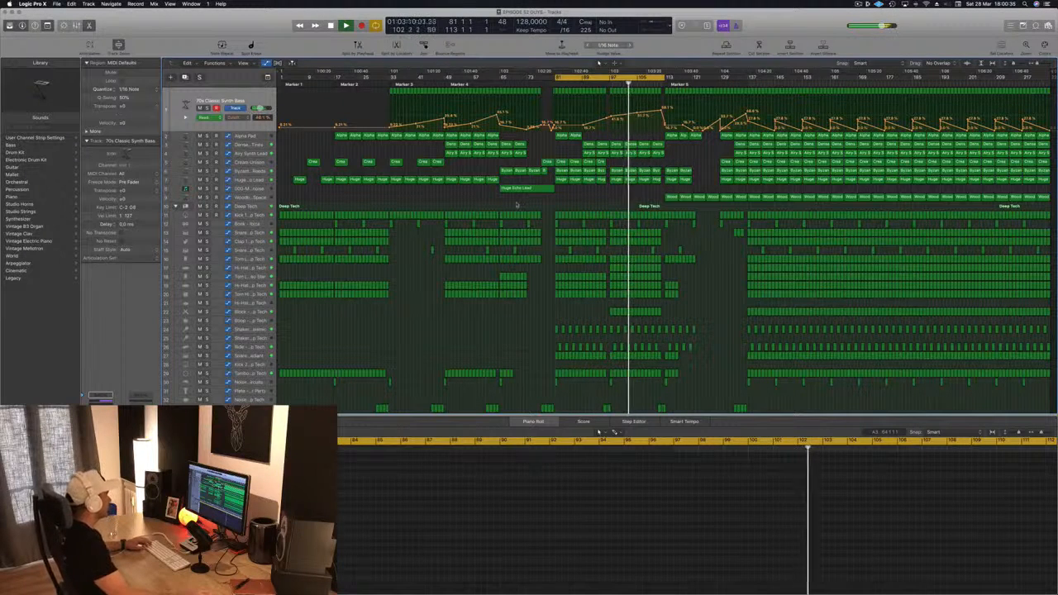
Step: Copy the Huge Echo Lead region from bar 73 to bar 97 and move the playhead back a few bars
drag(530, 193, 636, 190)
key(comma)
key(comma)
key(comma)
key(comma)
key(comma)
key(comma)
key(comma)
key(comma)
key(comma)
key(comma)
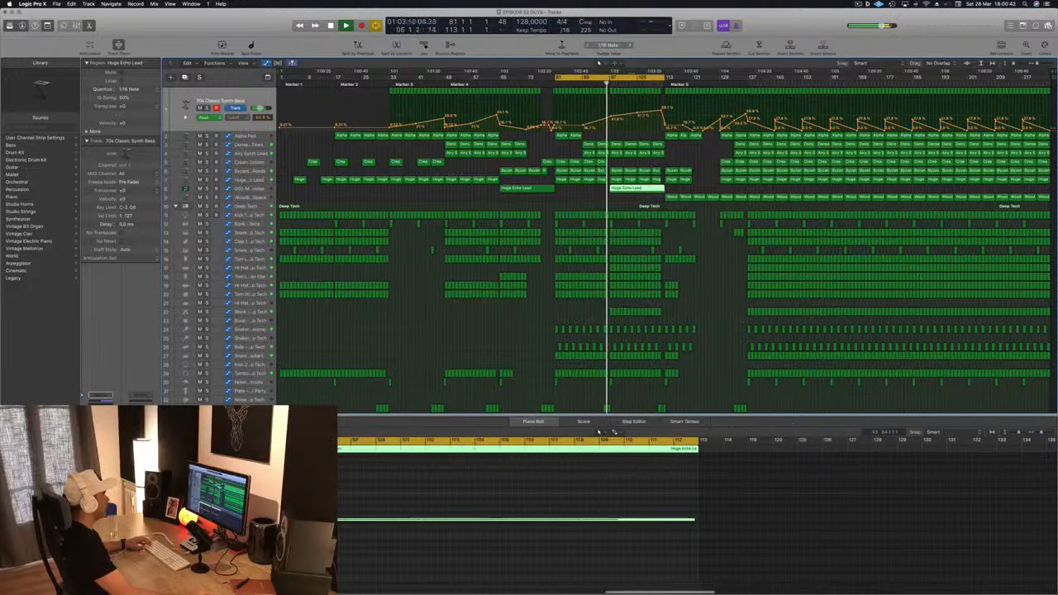
Step: Duplicate the Mega Saw Riser With noise track and move the bar-97 Huge Echo Lead copy onto the new track
click(248, 189)
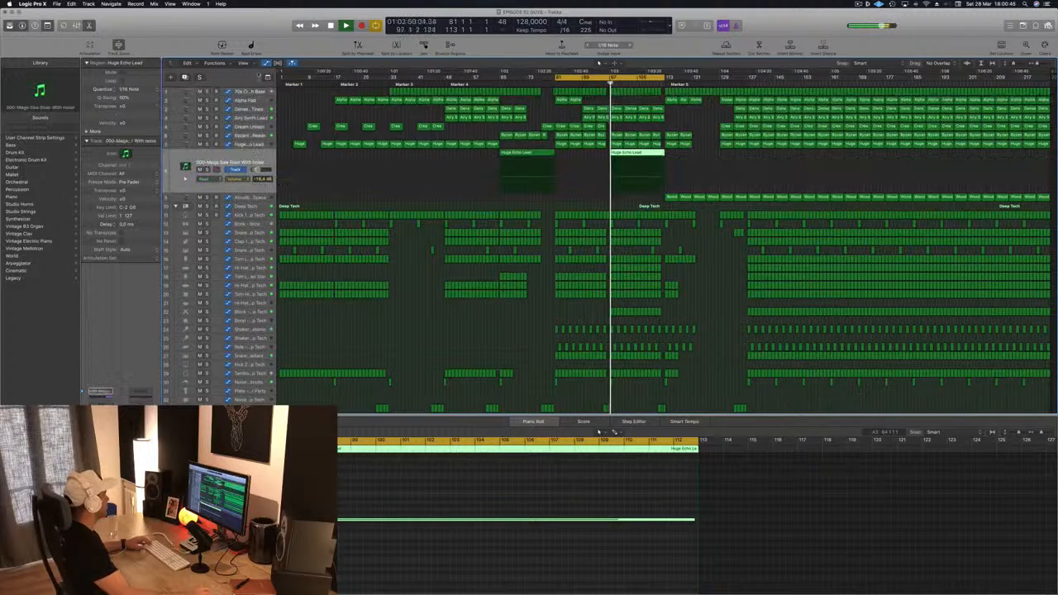
key(super+d)
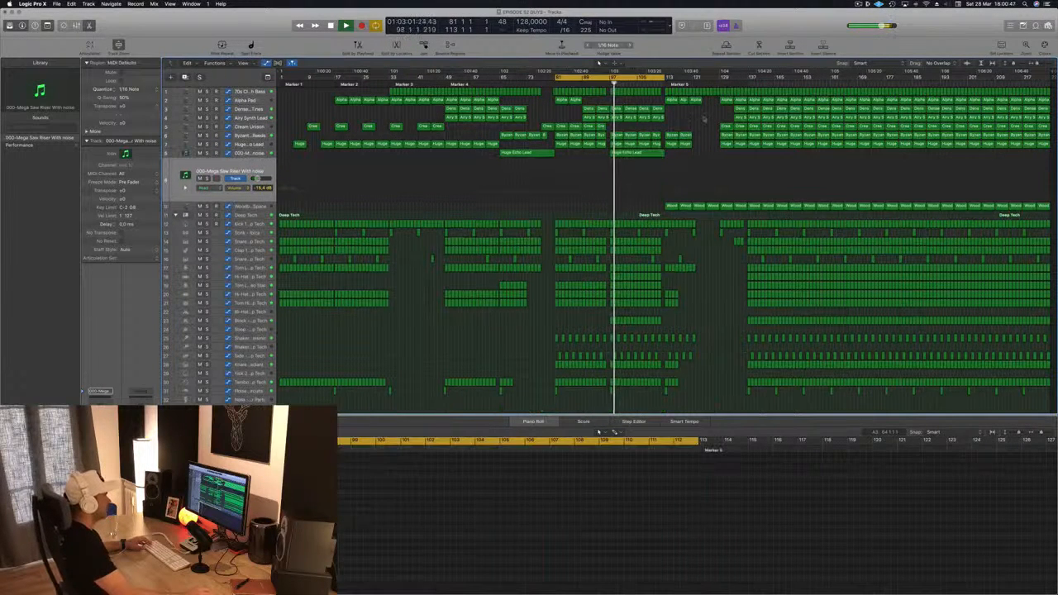
click(631, 157)
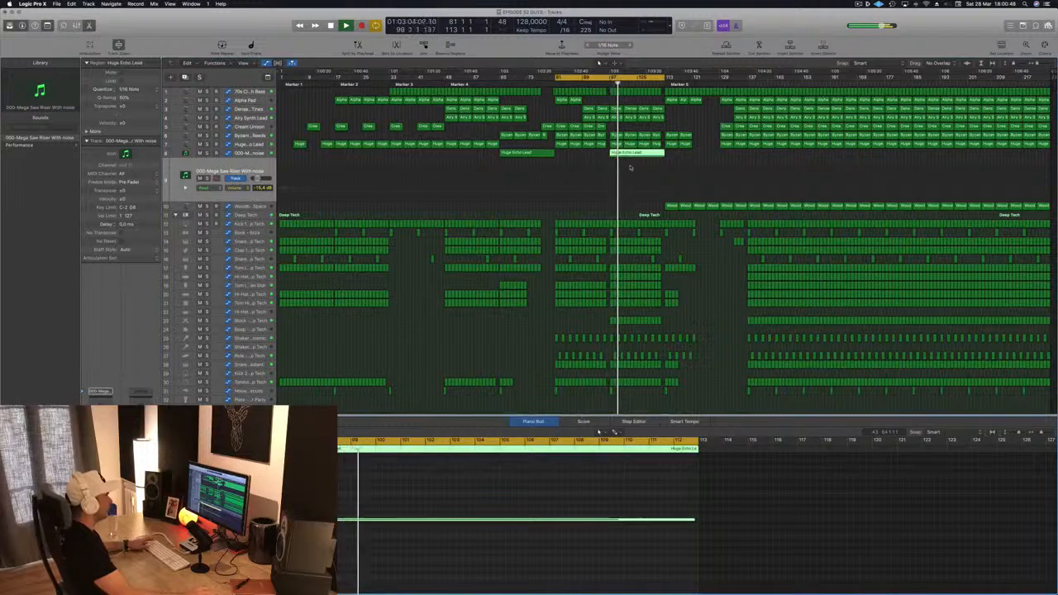
drag(630, 168, 632, 175)
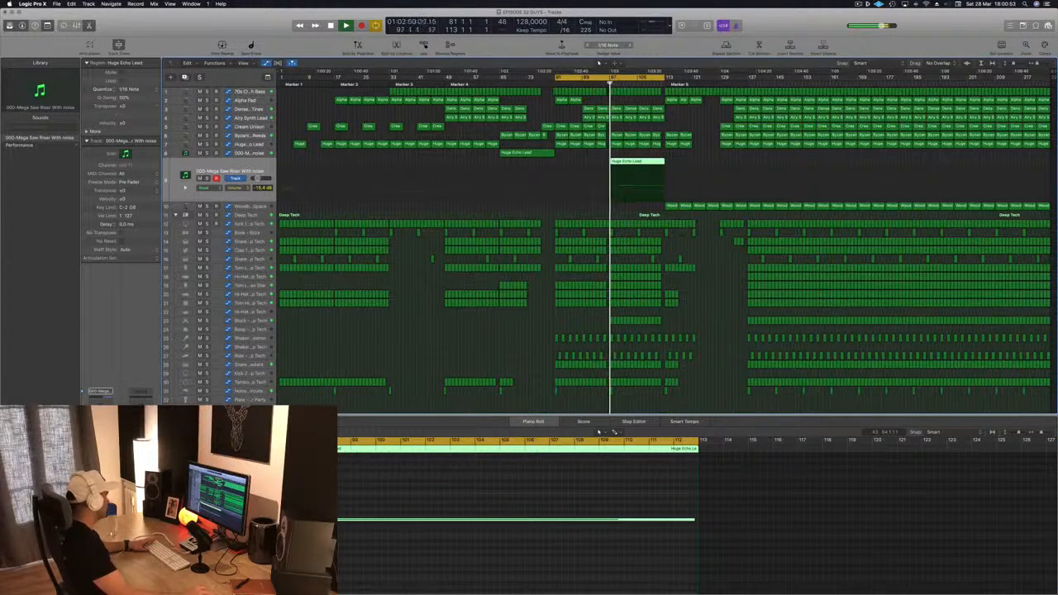
Step: Open the new track's Sylenth1 instrument and load the Rizer 1 Normal Saw preset
key(v)
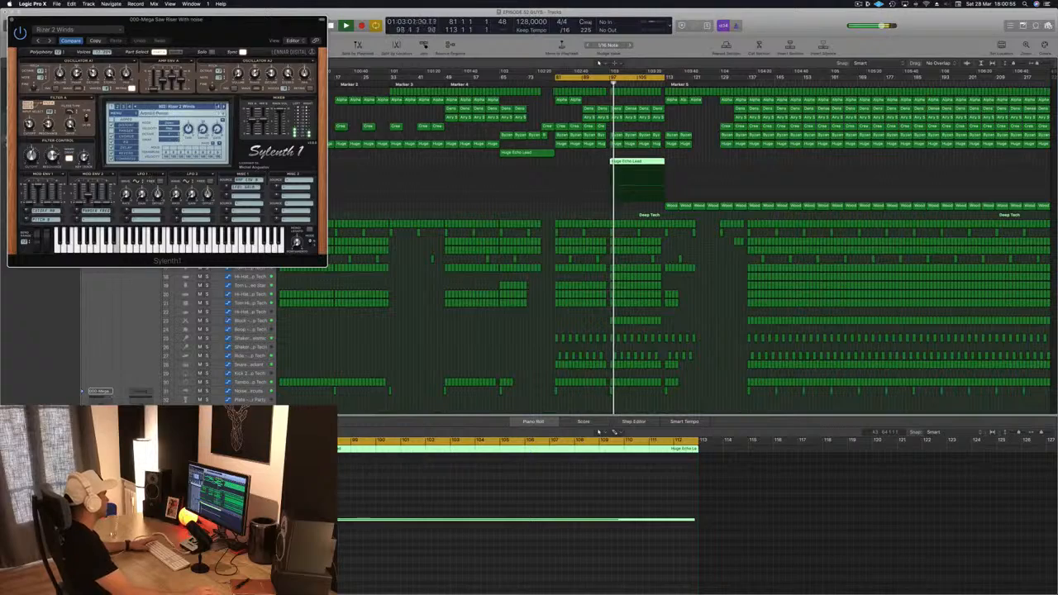
drag(239, 37, 419, 210)
click(598, 431)
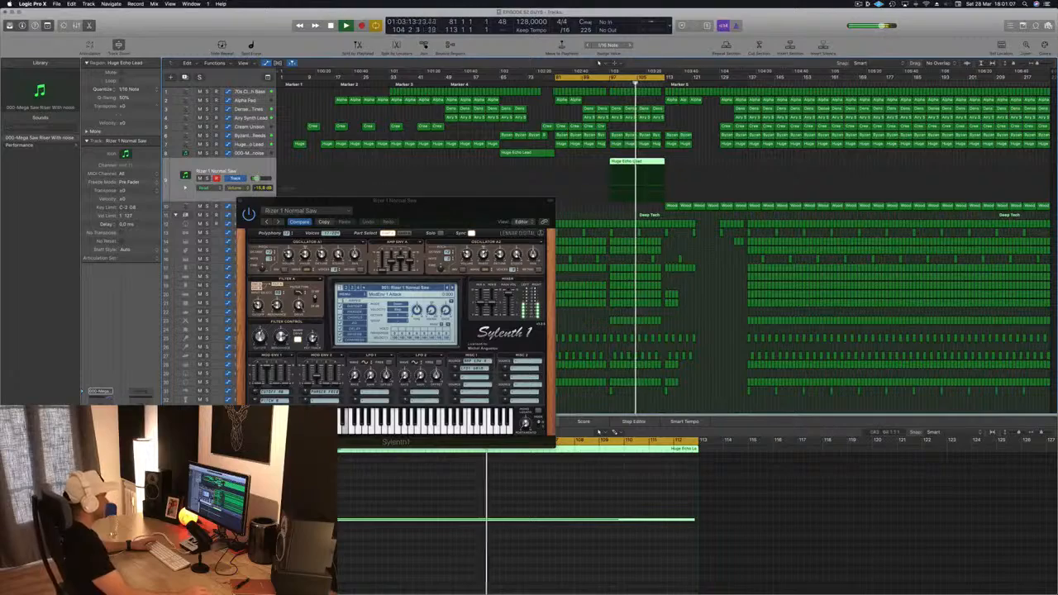
drag(465, 221, 506, 175)
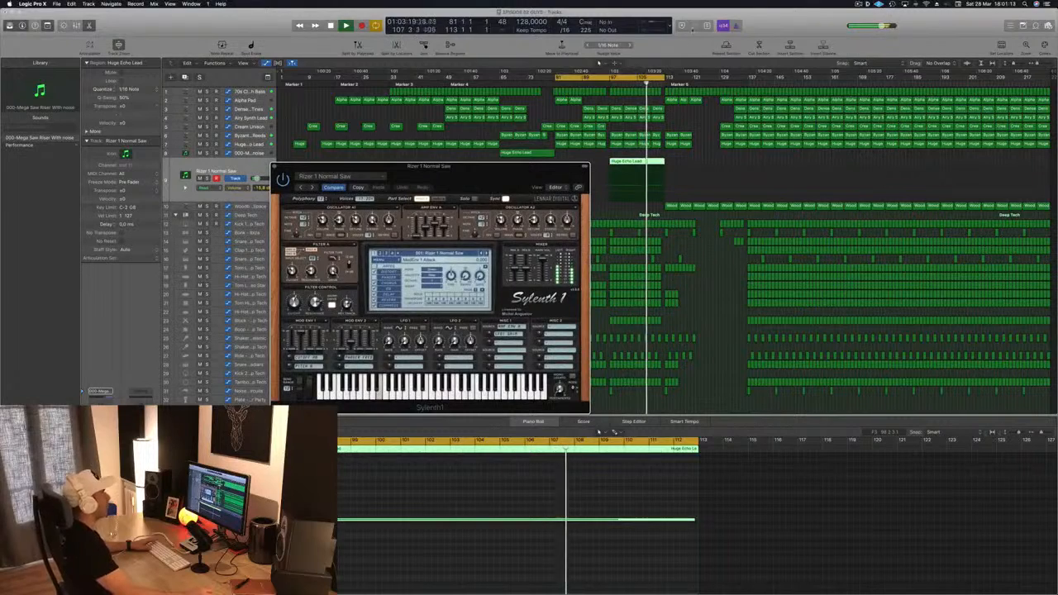
Step: Extend the cycle range end to about bar 133 and close the Sylenth1 window
click(663, 78)
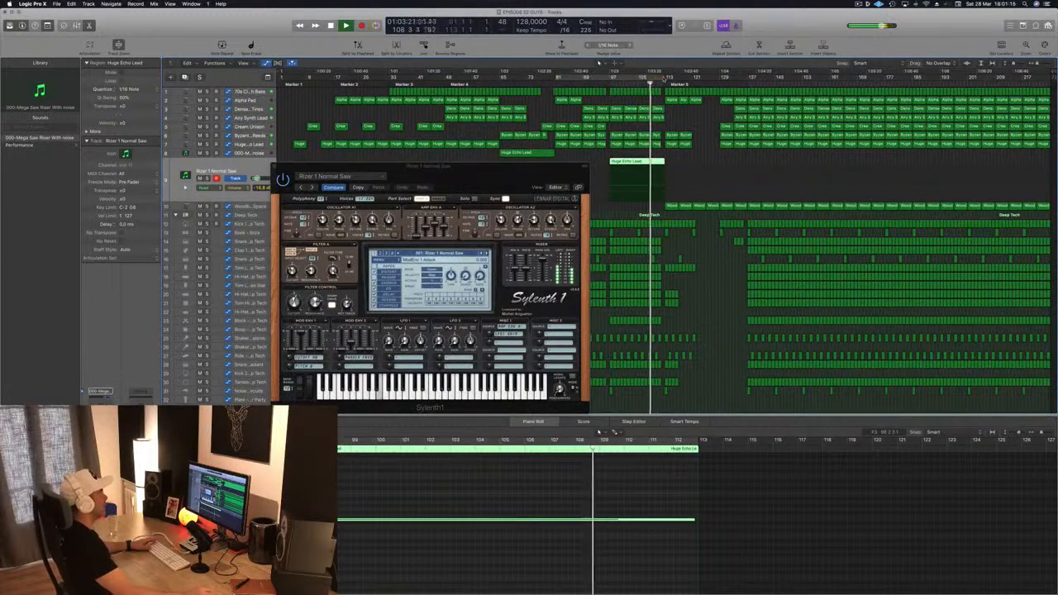
click(655, 78)
drag(661, 78, 740, 77)
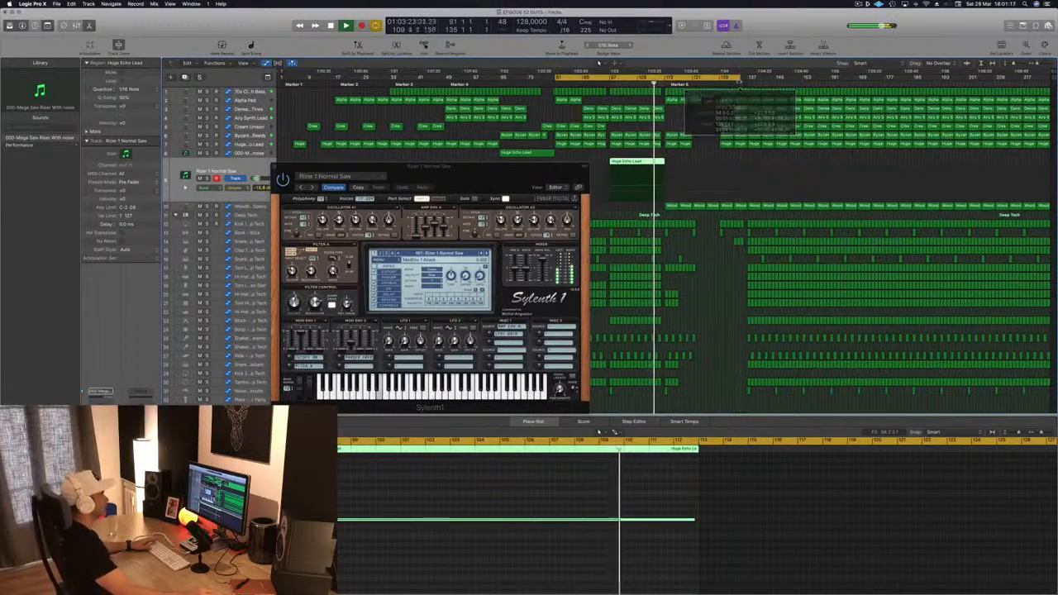
mouse_move(529, 170)
mouse_down()
mouse_move(512, 157)
mouse_move(547, 163)
mouse_up()
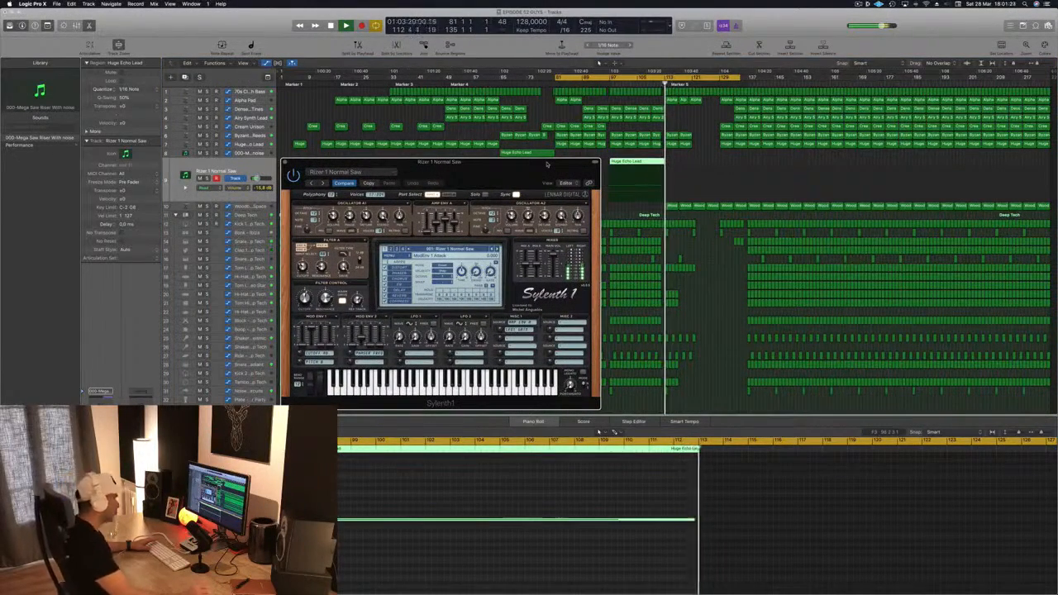
drag(546, 164, 644, 170)
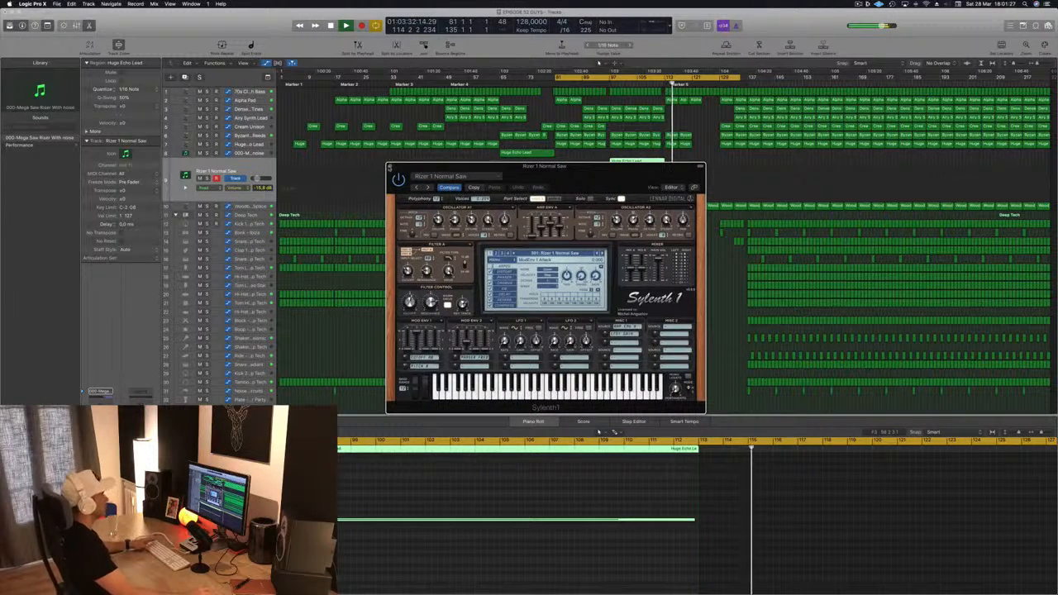
key(super+w)
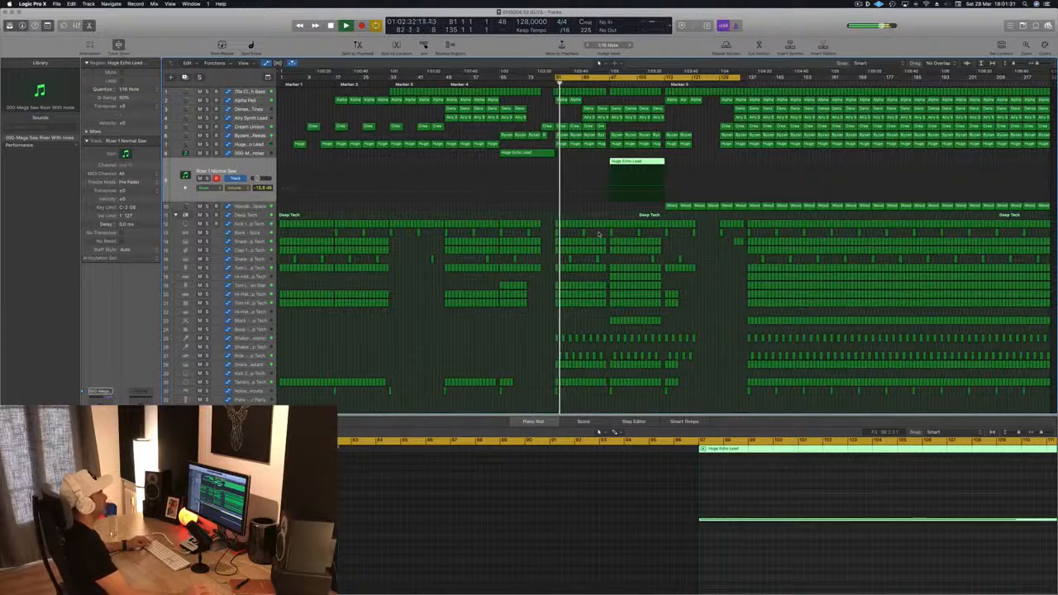
Step: Transpose all notes of the riser region down one octave and audition the result
click(606, 83)
key(super+s)
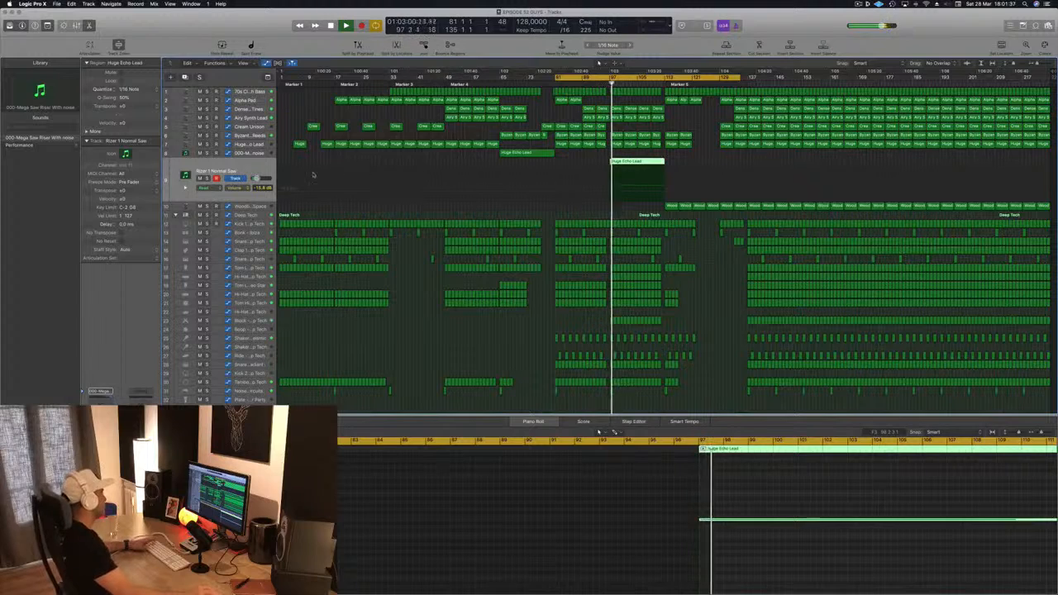
drag(634, 479, 735, 567)
key(alt+shift+Down)
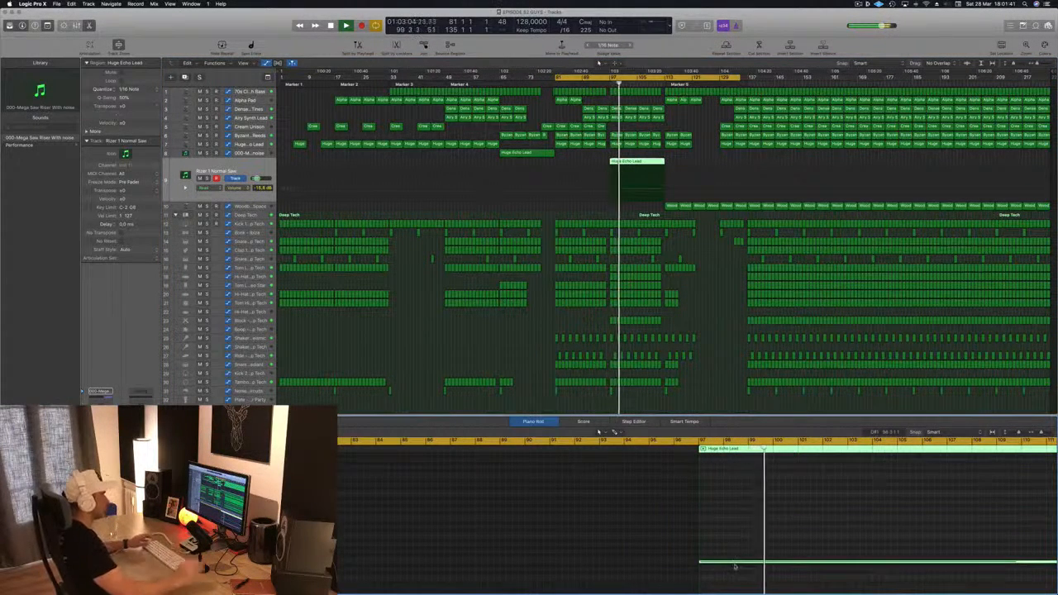
key(space)
key(space)
Step: Add a Channel EQ to the riser track, enable its low cut and sweep the cutoff frequency upward
click(606, 84)
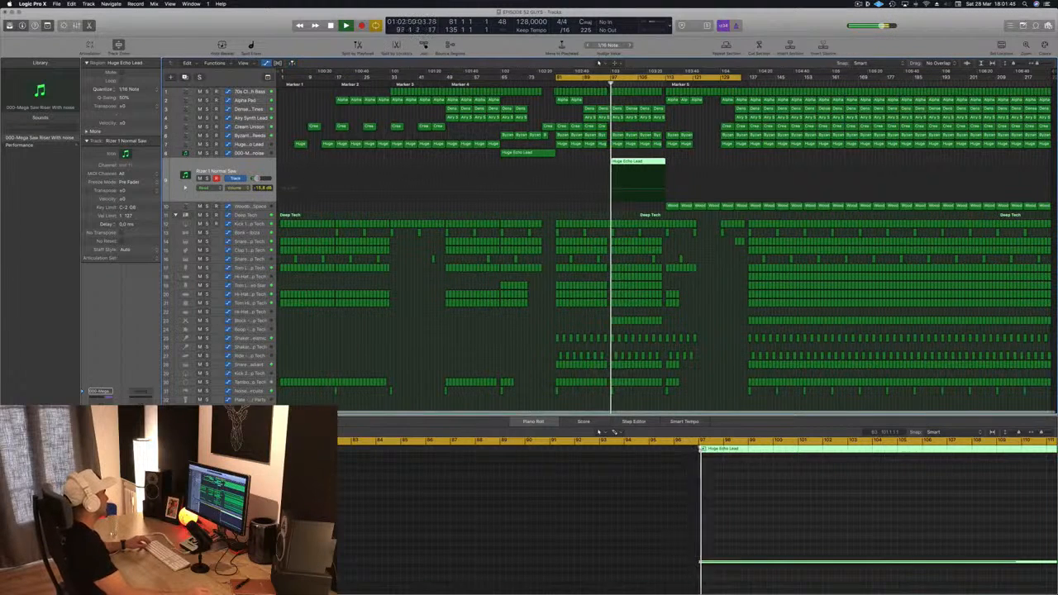
click(101, 400)
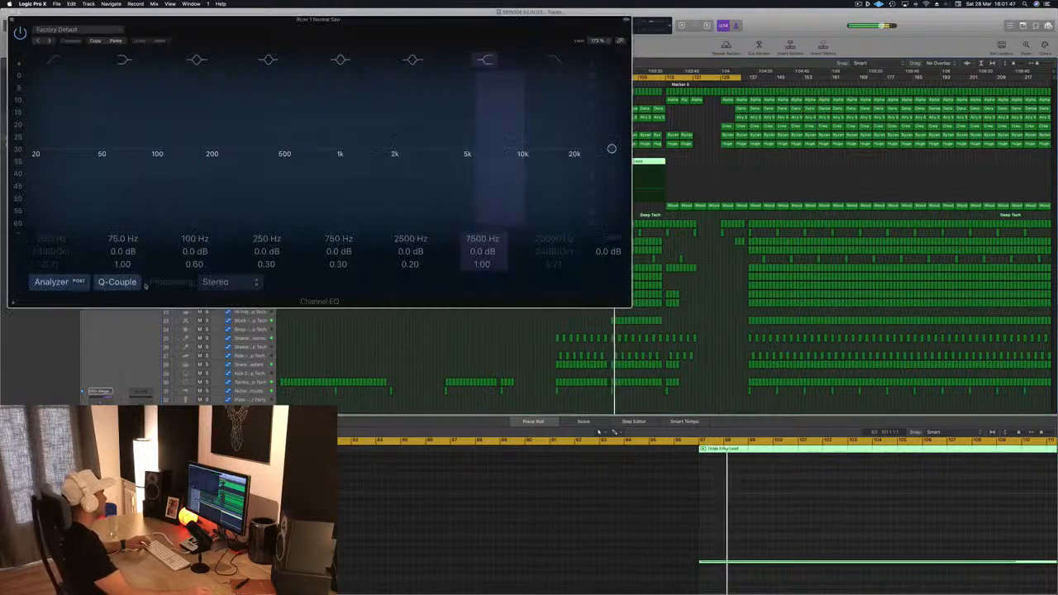
click(54, 60)
drag(44, 143, 218, 147)
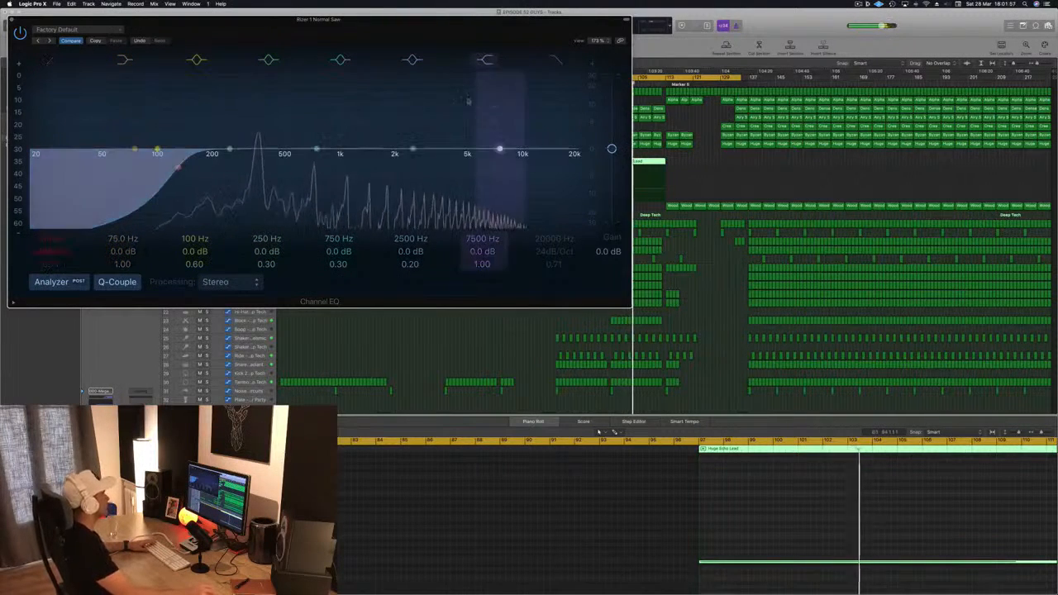
drag(391, 25, 437, 29)
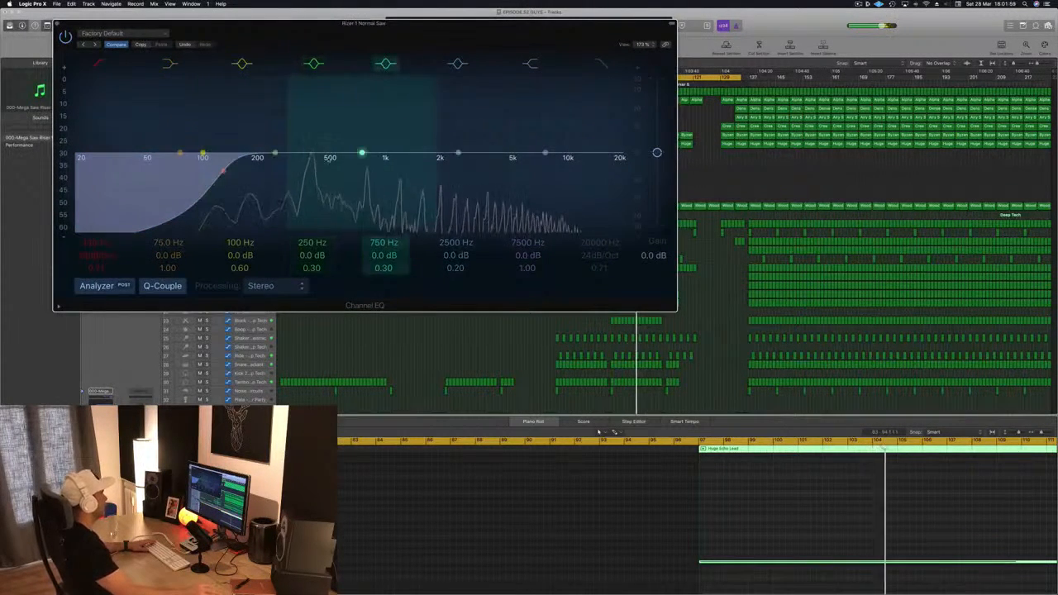
click(57, 23)
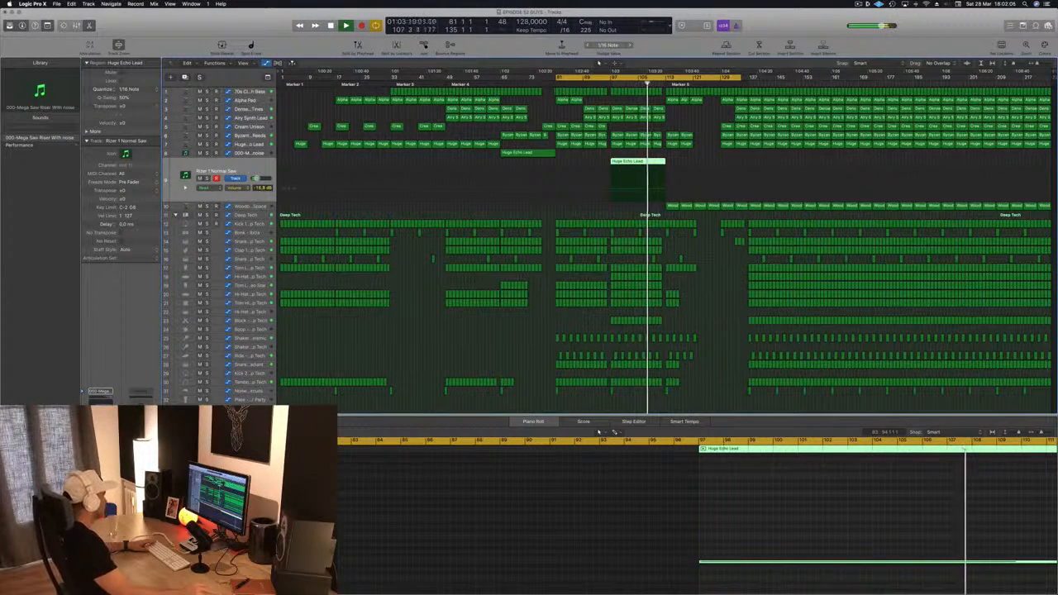
Step: Open the riser channel's Compressor plugin, inspect its settings and close the plugin window
click(101, 401)
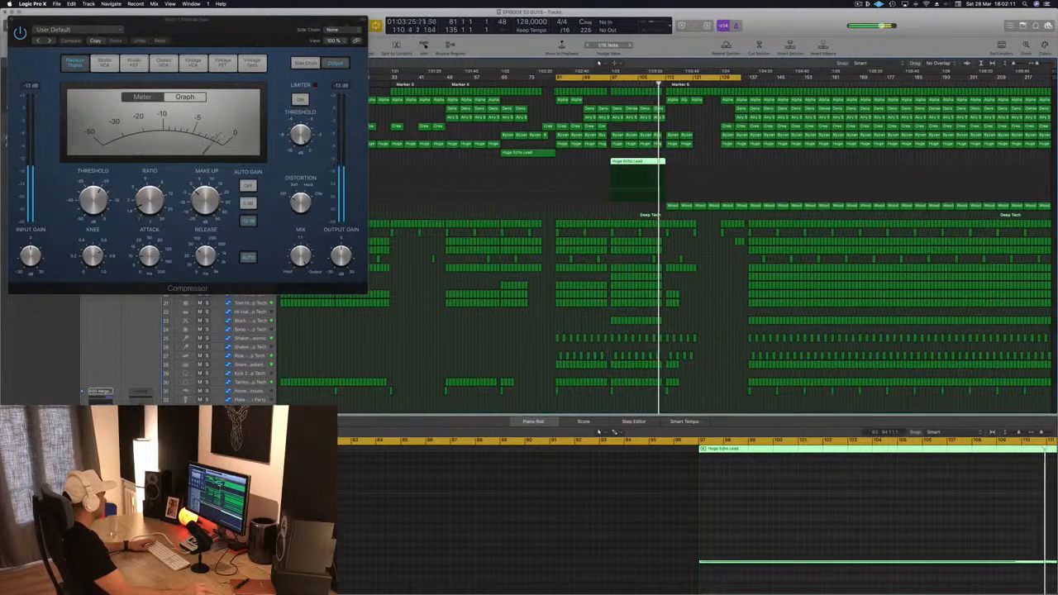
click(101, 465)
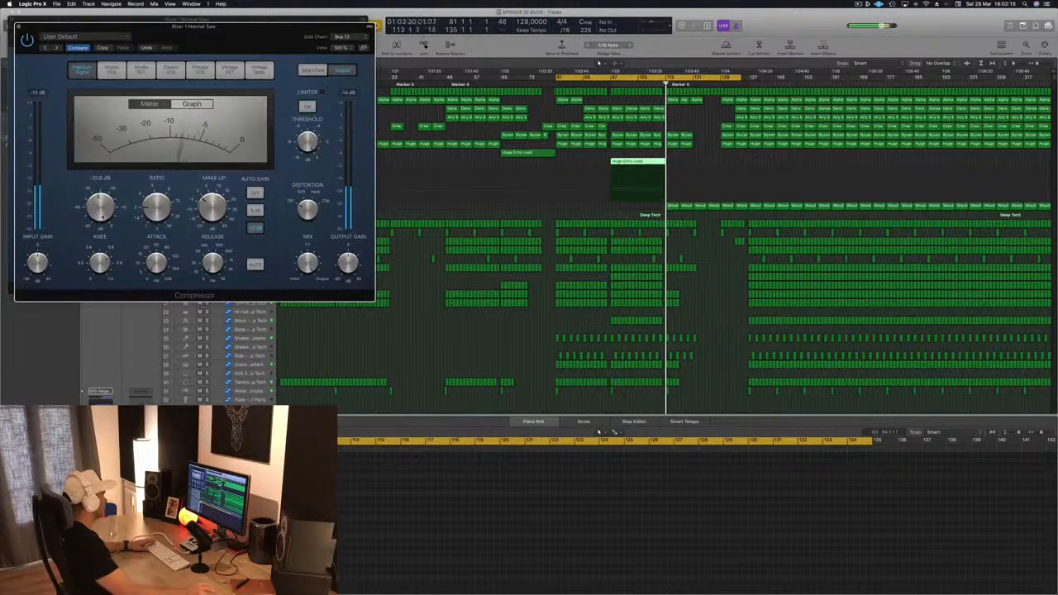
click(18, 27)
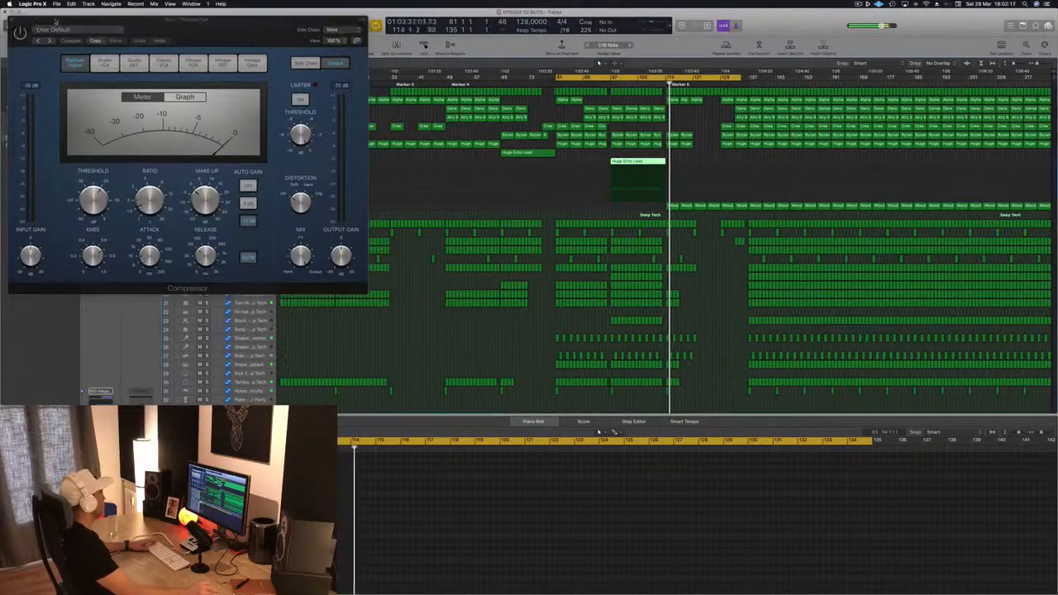
drag(14, 21, 54, 28)
key(super+w)
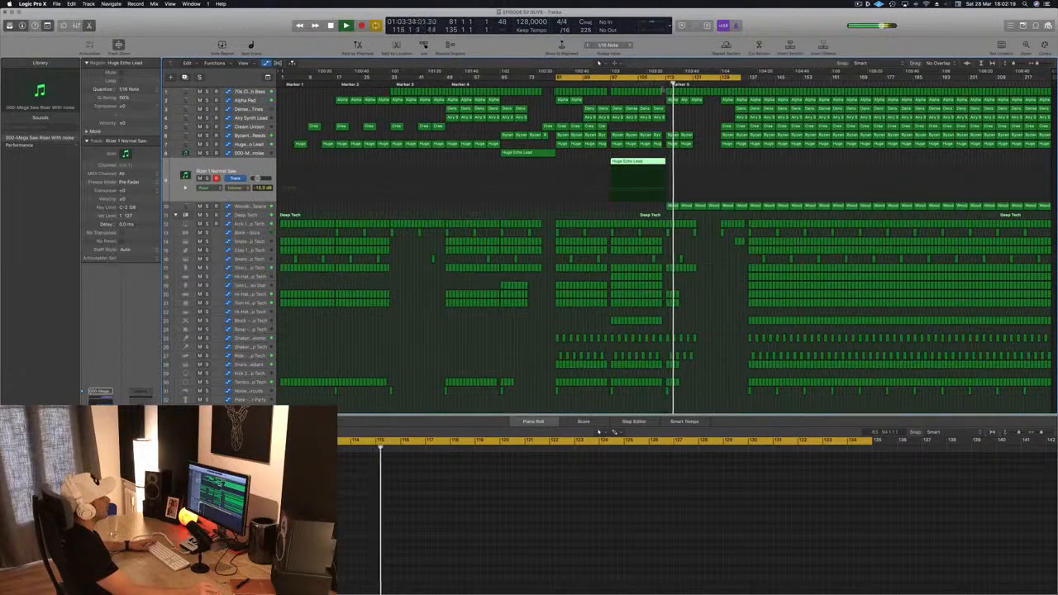
Step: Set the cycle range to start at Marker 5 around bar 113 and audition the section
click(645, 82)
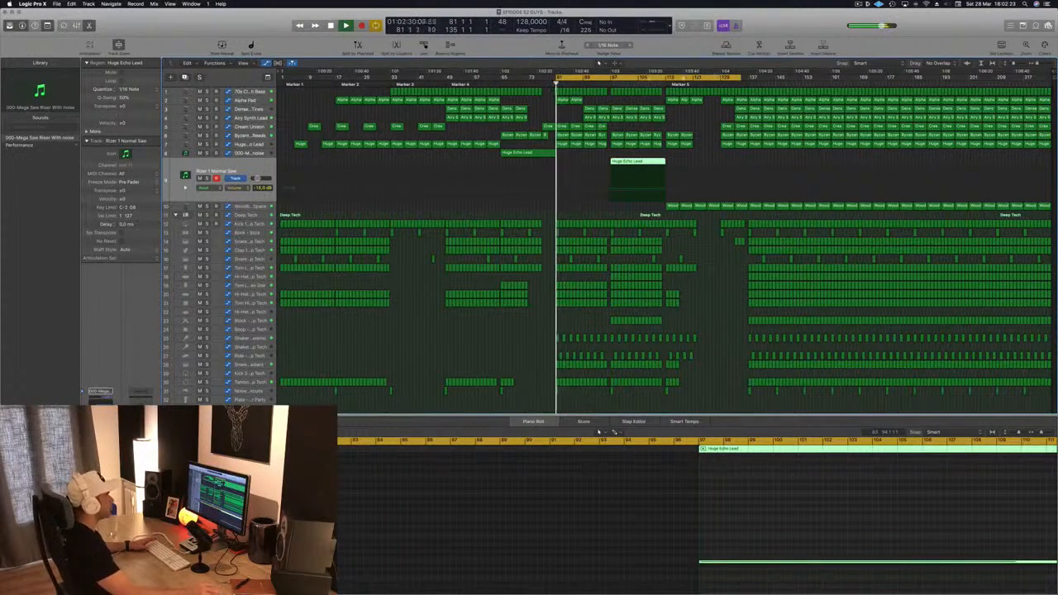
click(647, 77)
click(642, 78)
drag(643, 77, 750, 80)
key(space)
key(space)
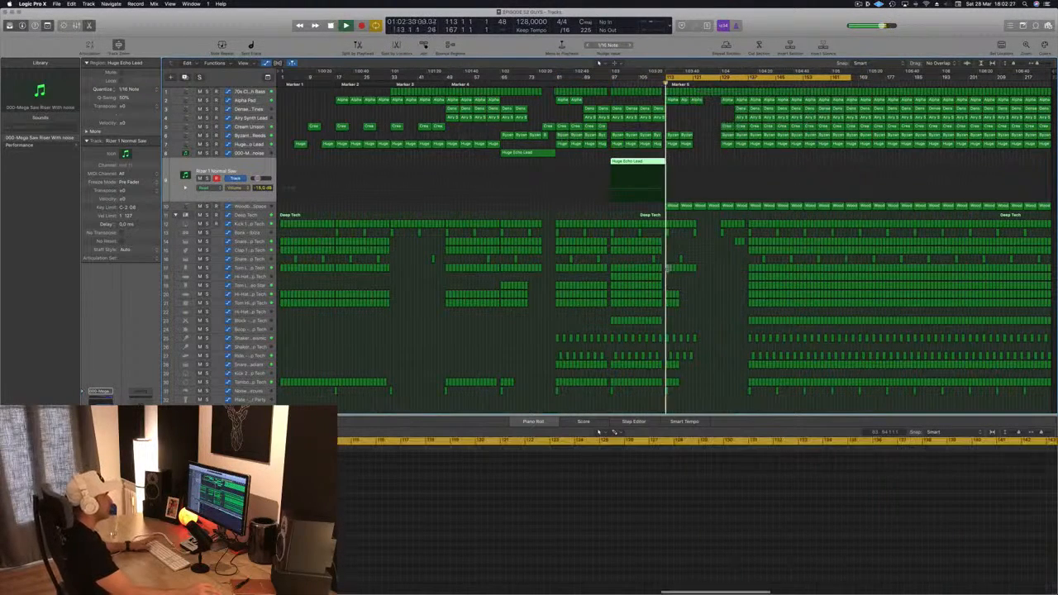
Step: Delete the Woodblock Space regions in the opening bars of the Marker 5 section and audition the result
click(263, 206)
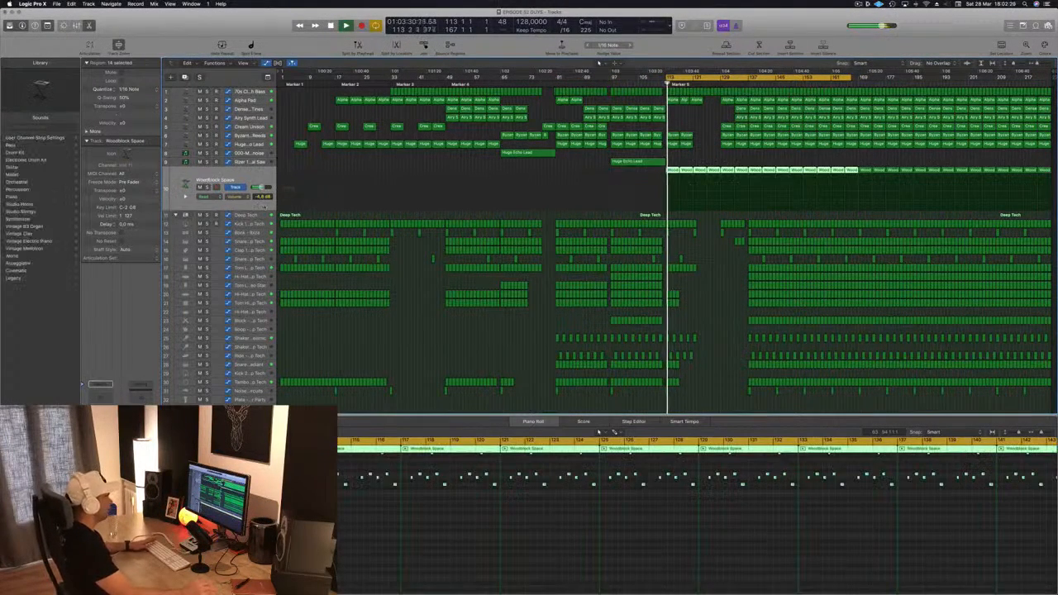
click(673, 162)
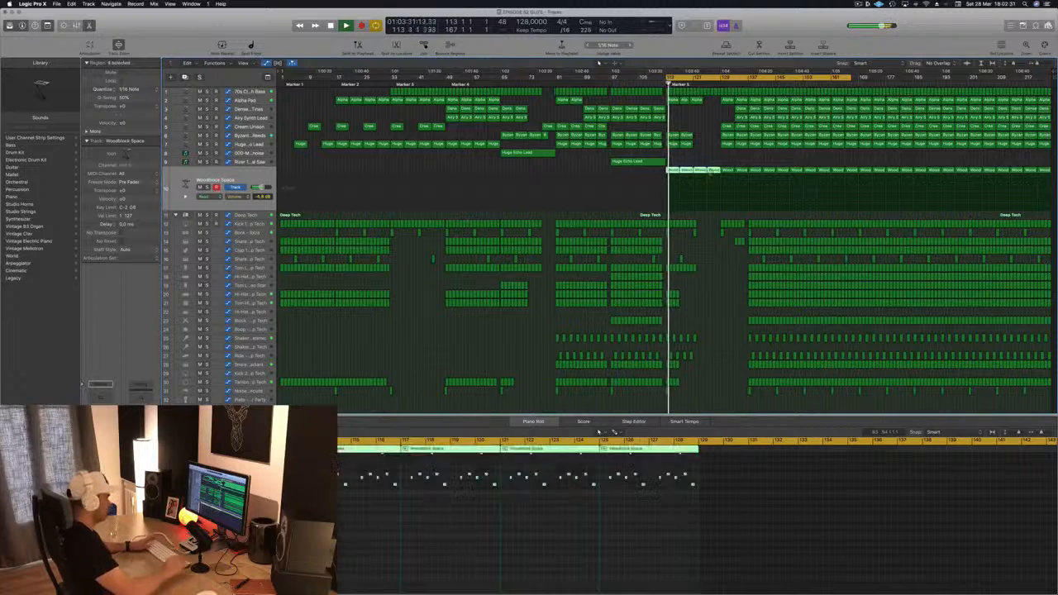
key(Delete)
key(space)
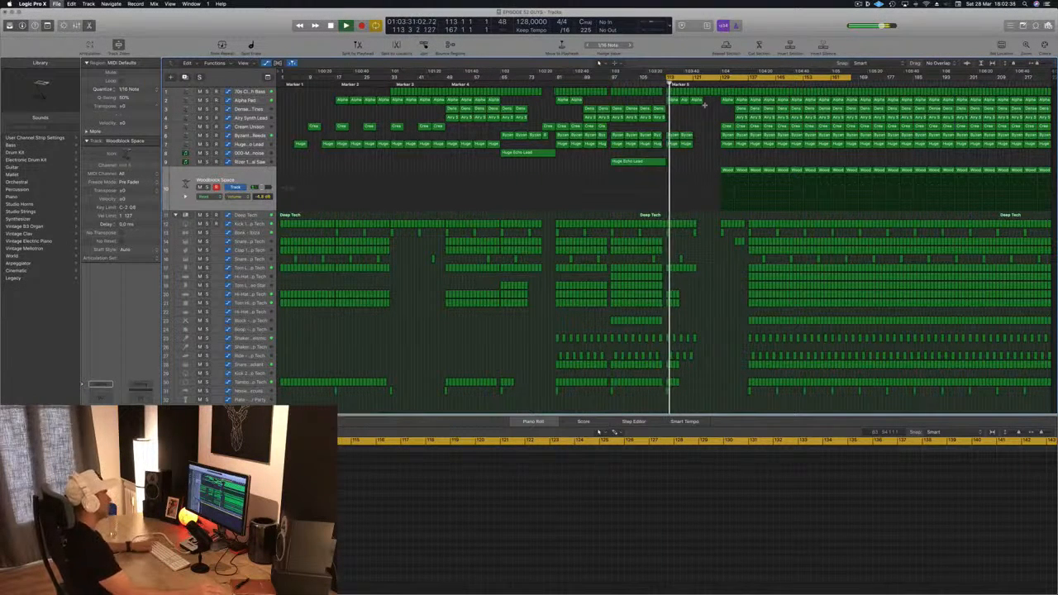
key(space)
key(space)
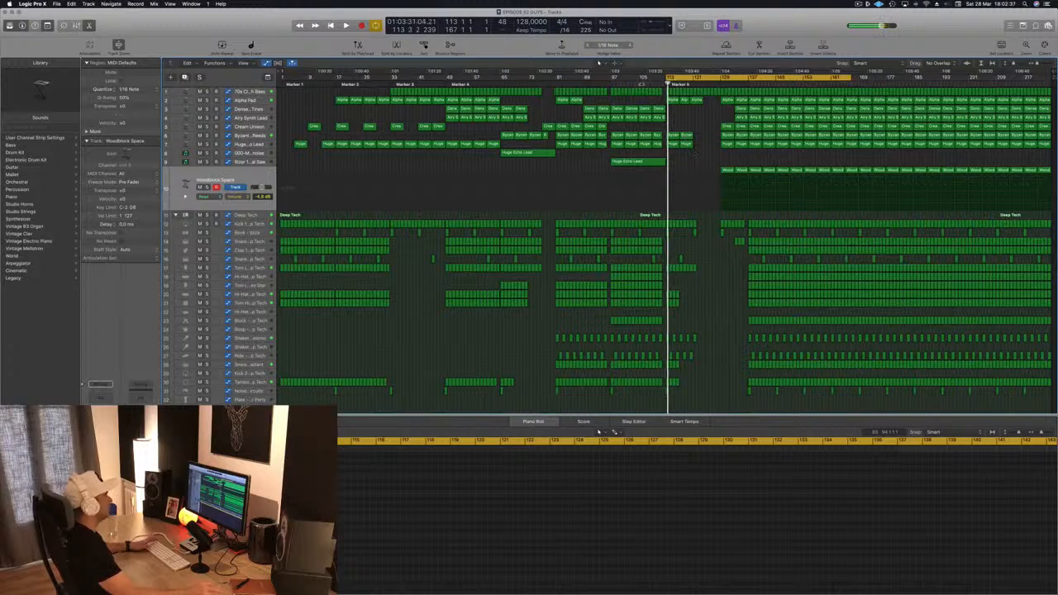
Step: Delete the 70s bass and Alpha Pad regions in the opening bars of the Marker 5 section
click(641, 82)
key(space)
click(642, 82)
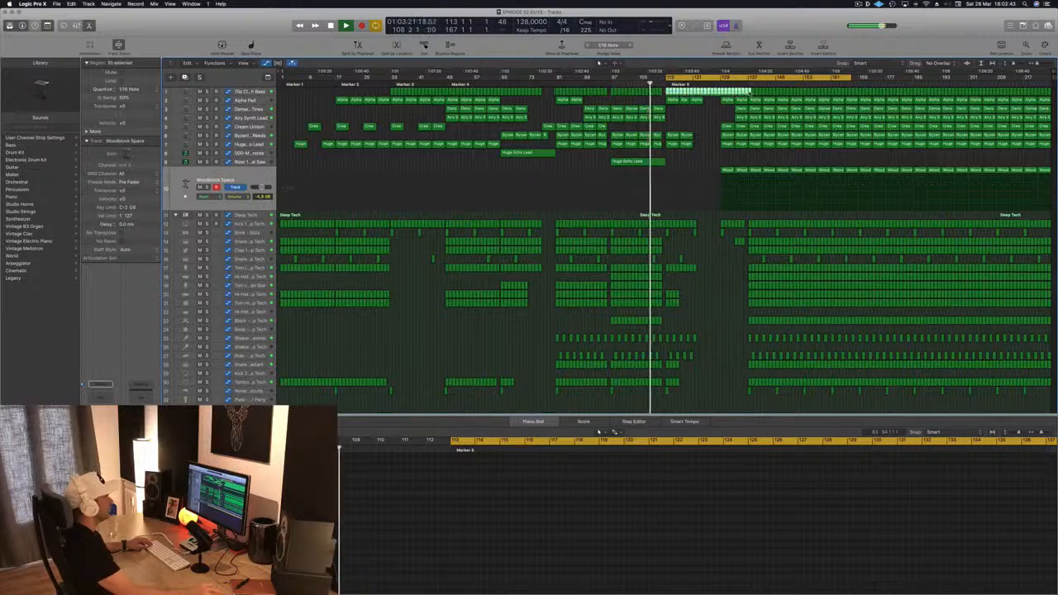
key(Delete)
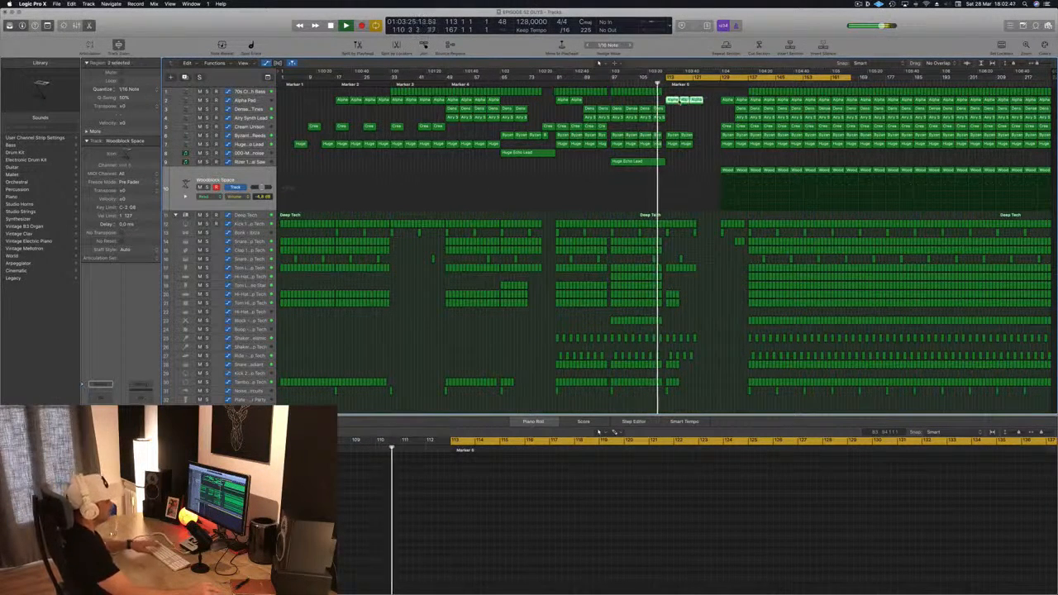
key(Delete)
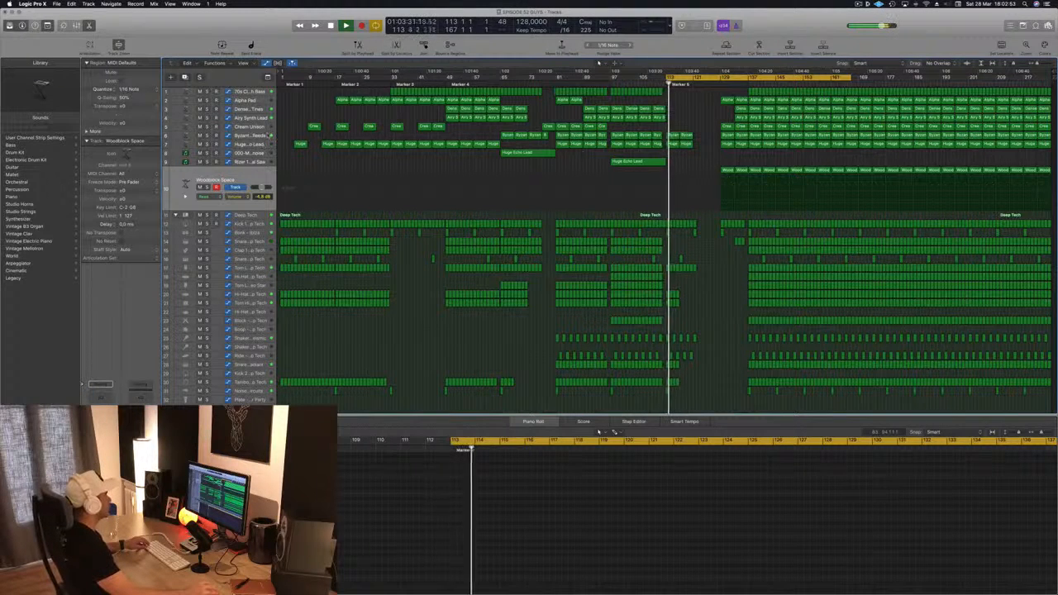
Step: Delete the drum regions in the first bars of the Marker 5 section
click(266, 136)
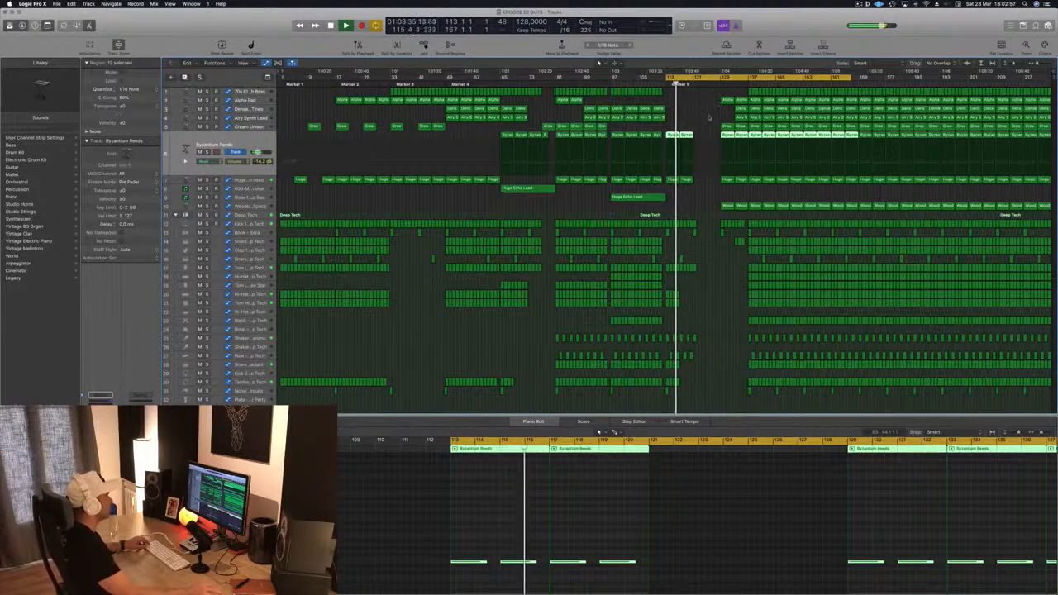
scroll(707, 120, up, 2)
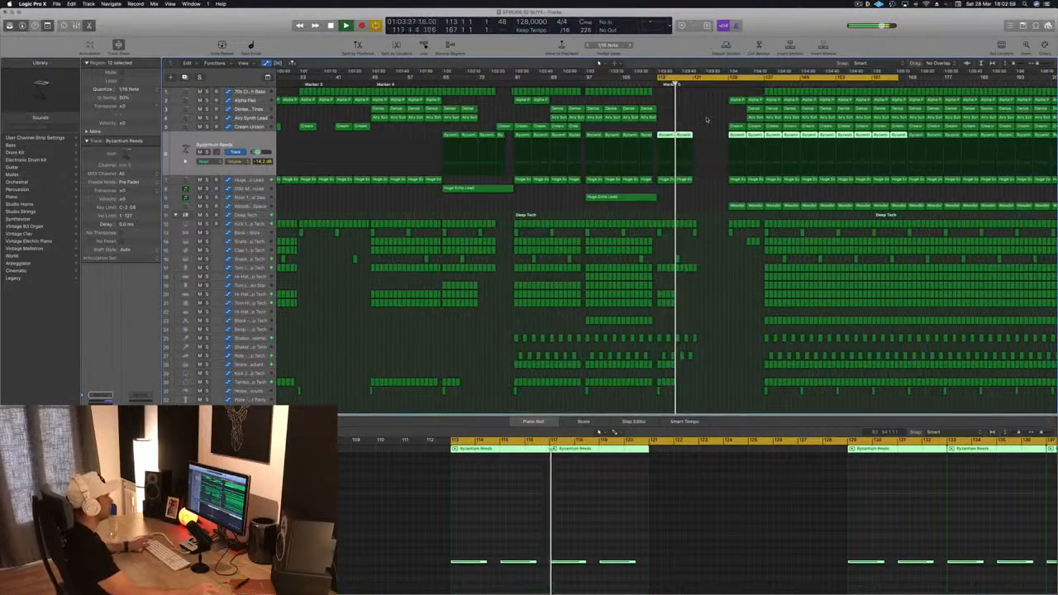
scroll(713, 234, down, 1)
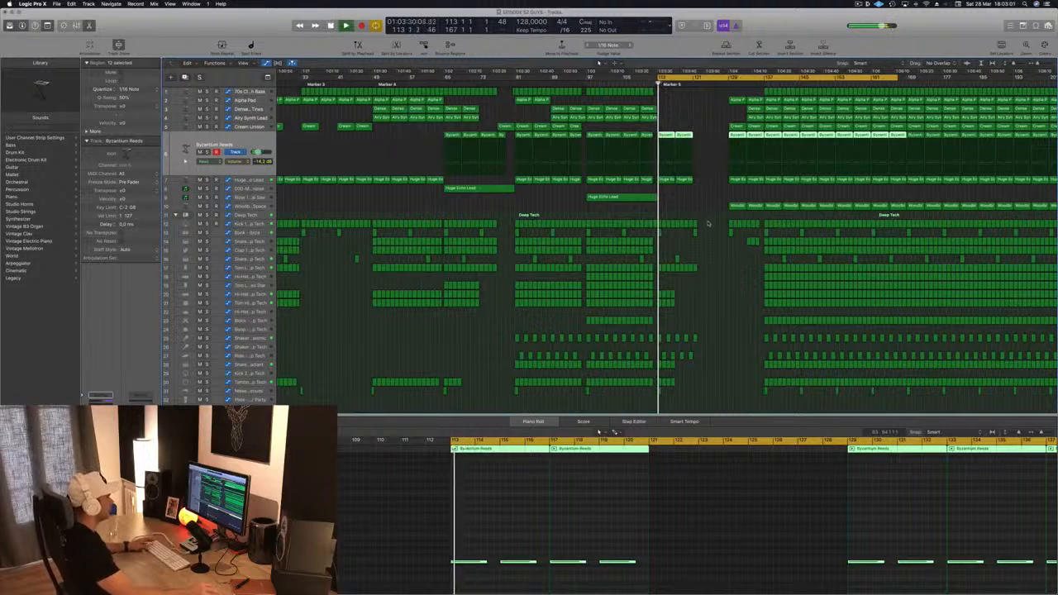
click(693, 225)
key(Delete)
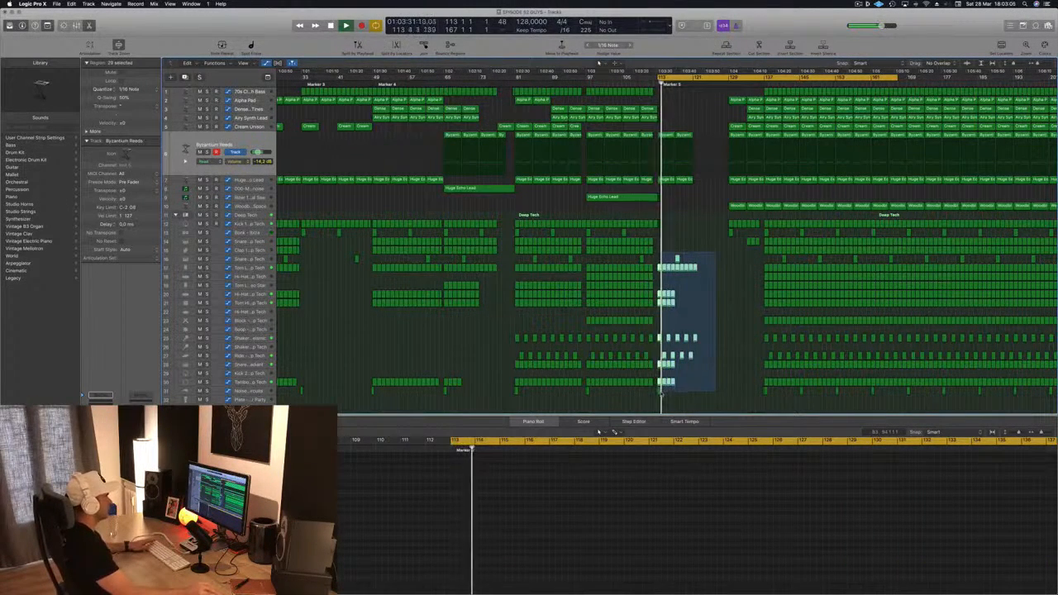
key(Delete)
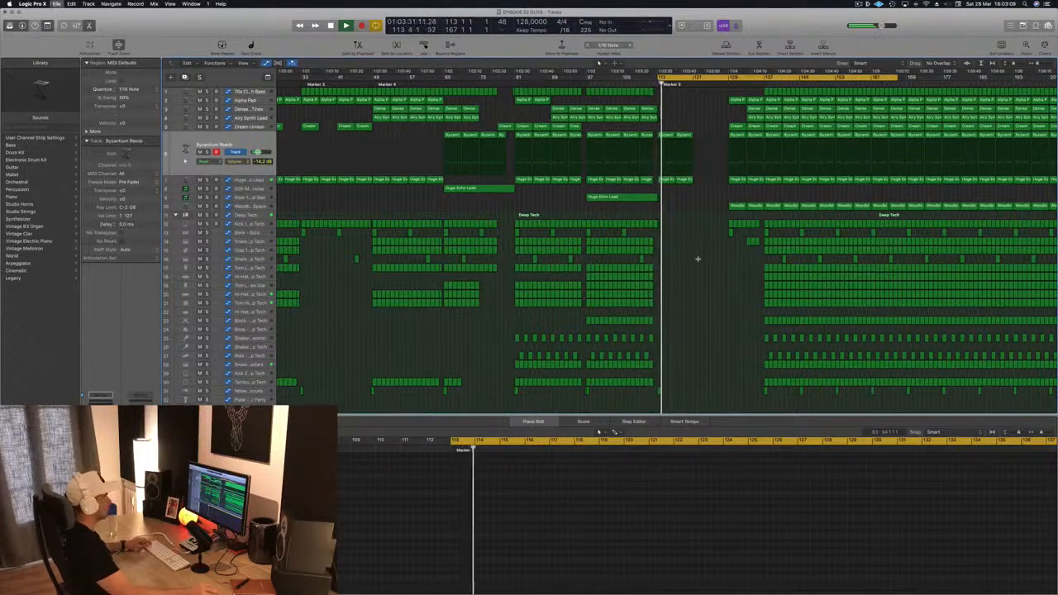
Step: Move the Byzantium Reeds and Huge Echo Lead regions at Marker 5 eight bars later, to about bar 121
key(super+Right)
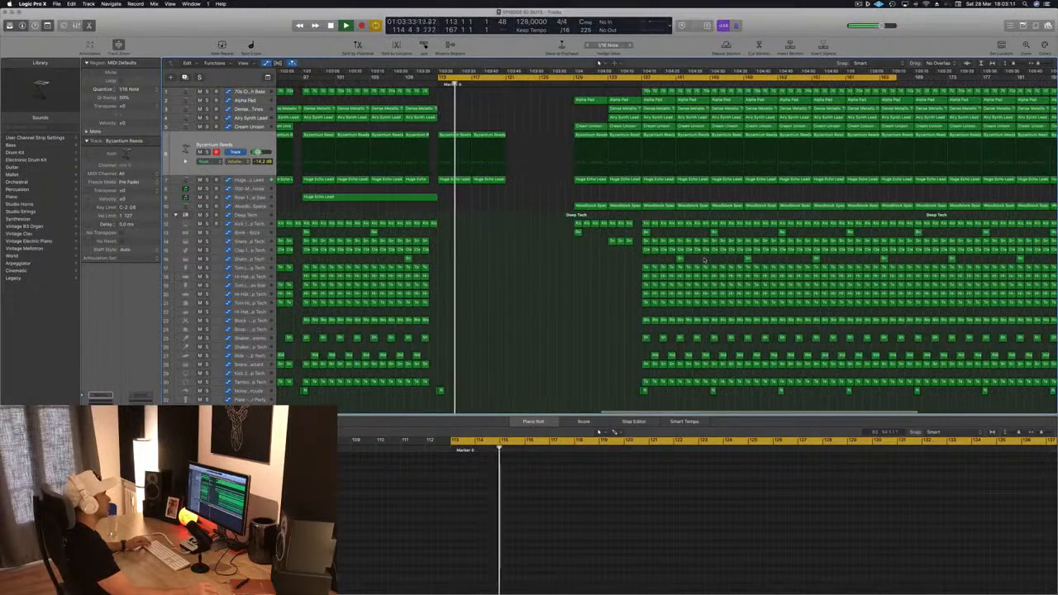
scroll(523, 245, left, 3)
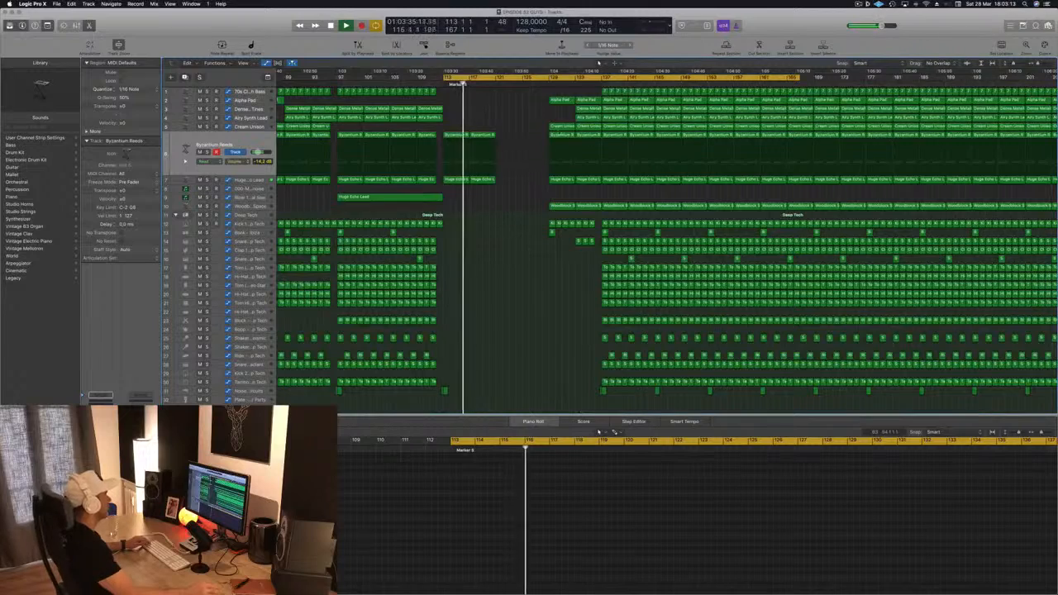
scroll(519, 121, left, 1)
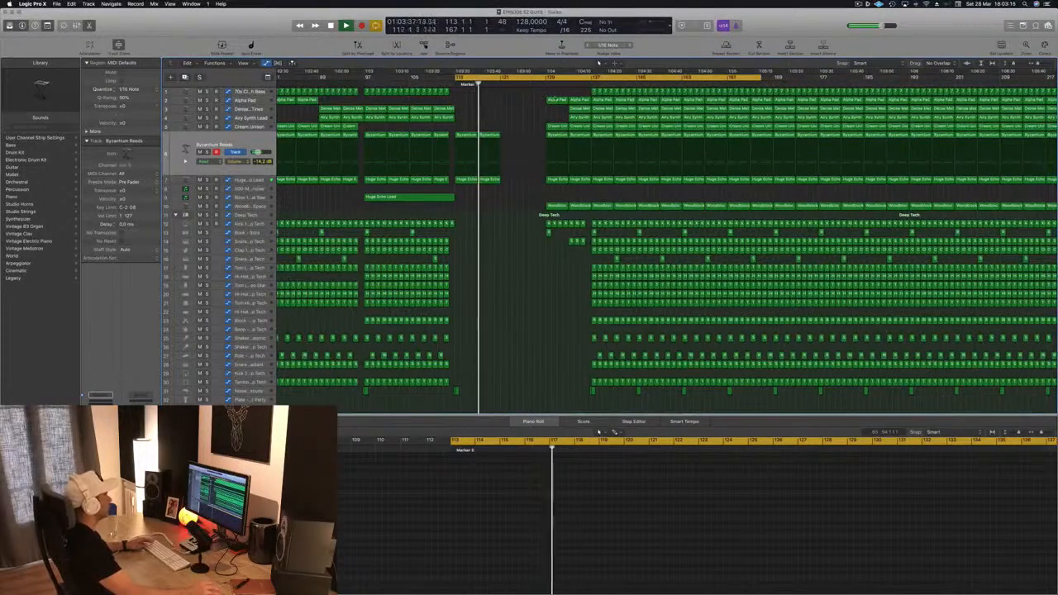
drag(507, 127, 459, 195)
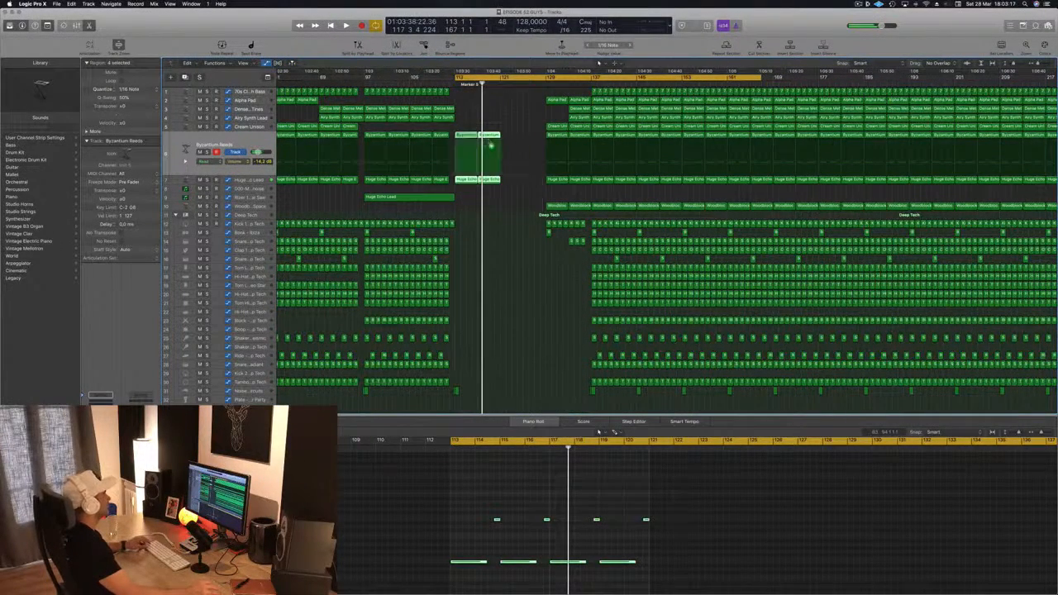
drag(490, 144, 536, 144)
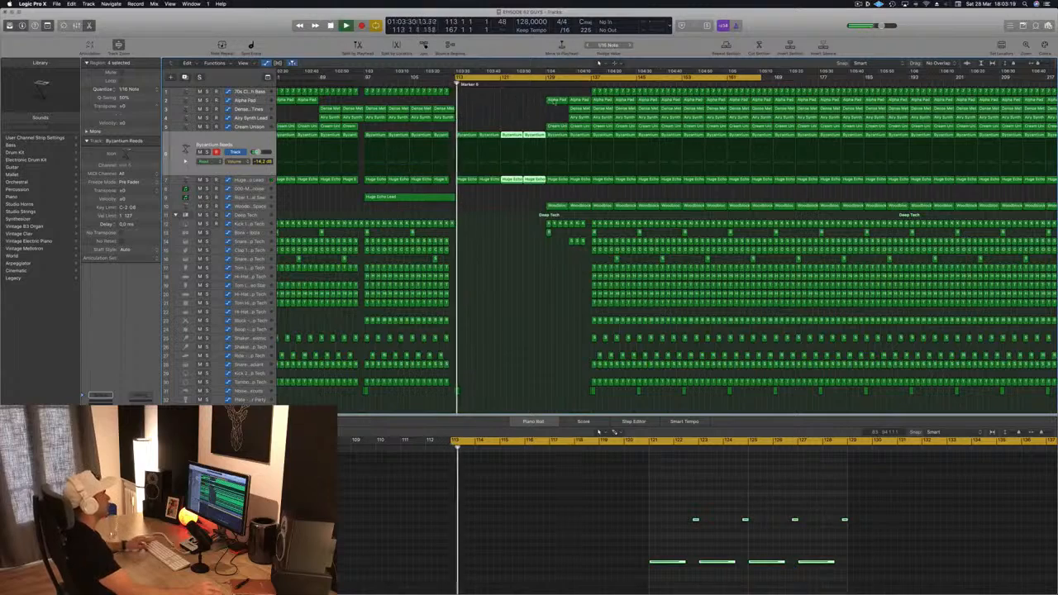
Step: Move an Alpha Pad region earlier to about bar 121
drag(558, 100, 512, 102)
click(858, 4)
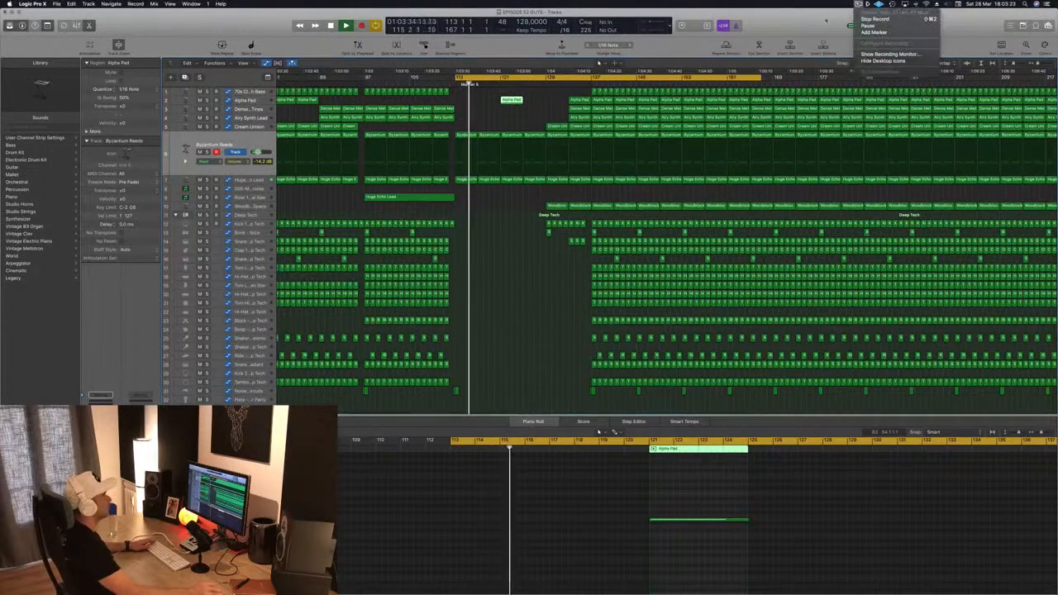
click(586, 335)
click(526, 360)
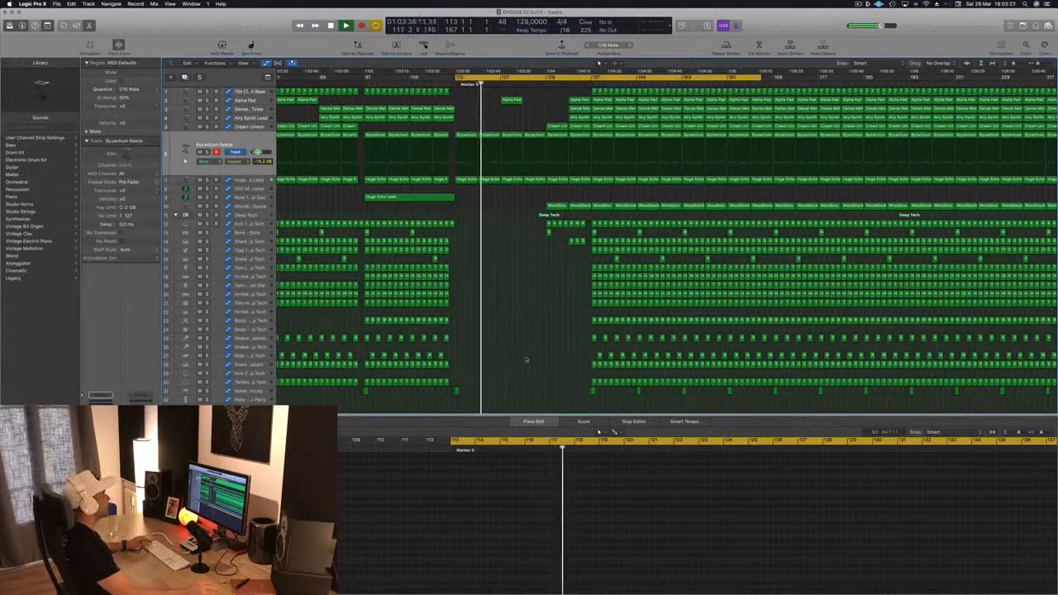
Step: Show the Alpha Pad volume automation and raise the automation point near bar 125
key(z)
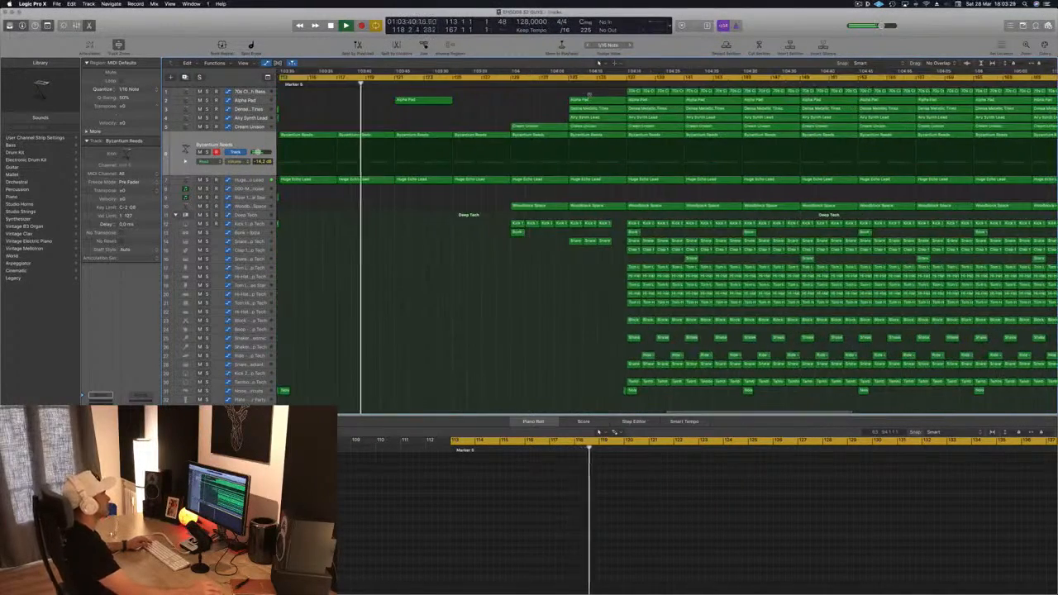
scroll(589, 93, left, 5)
scroll(520, 99, left, 4)
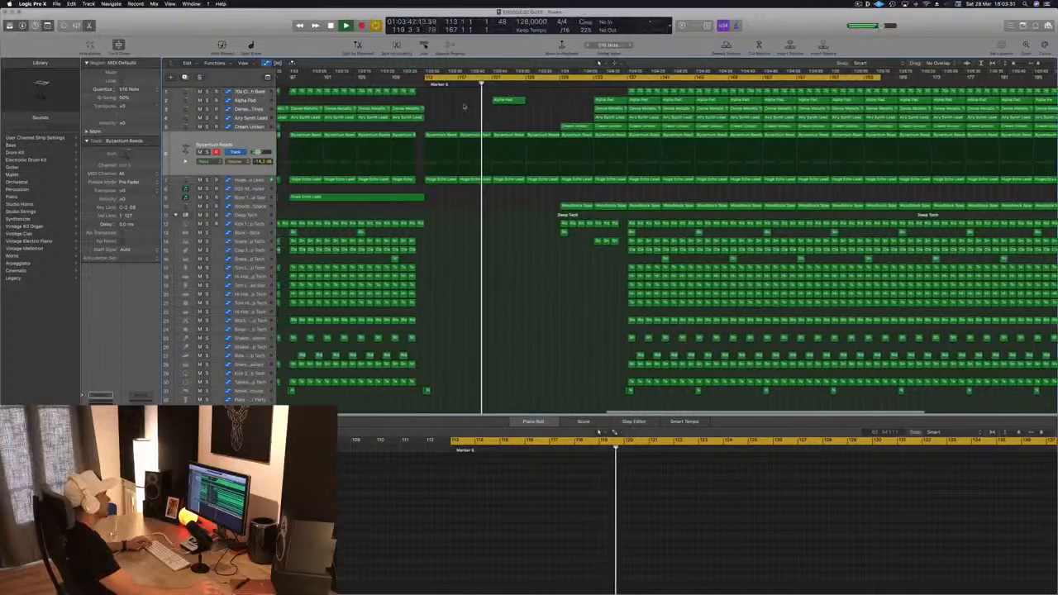
scroll(464, 106, left, 1)
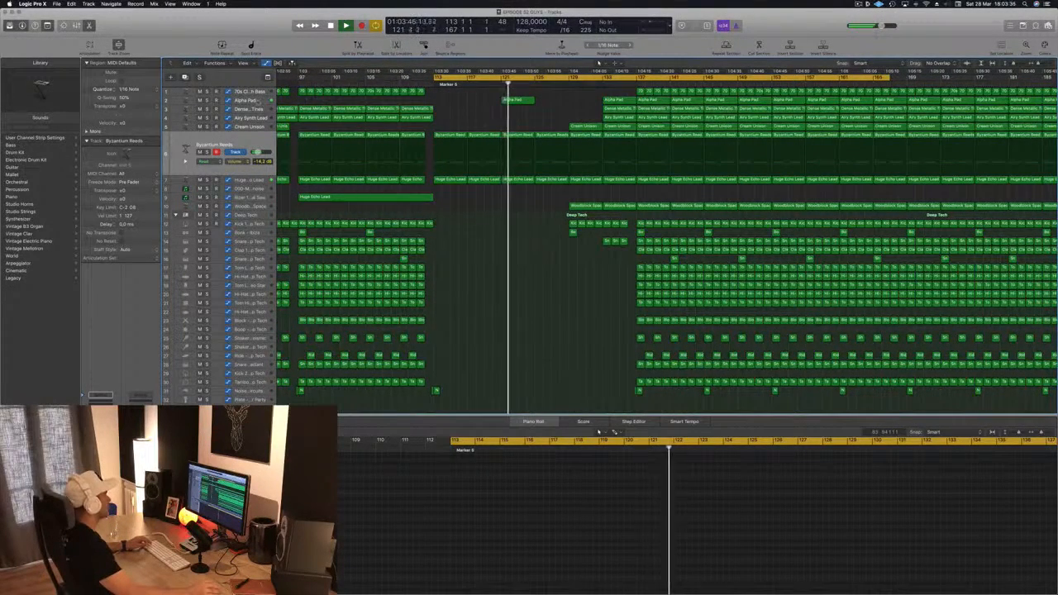
click(258, 101)
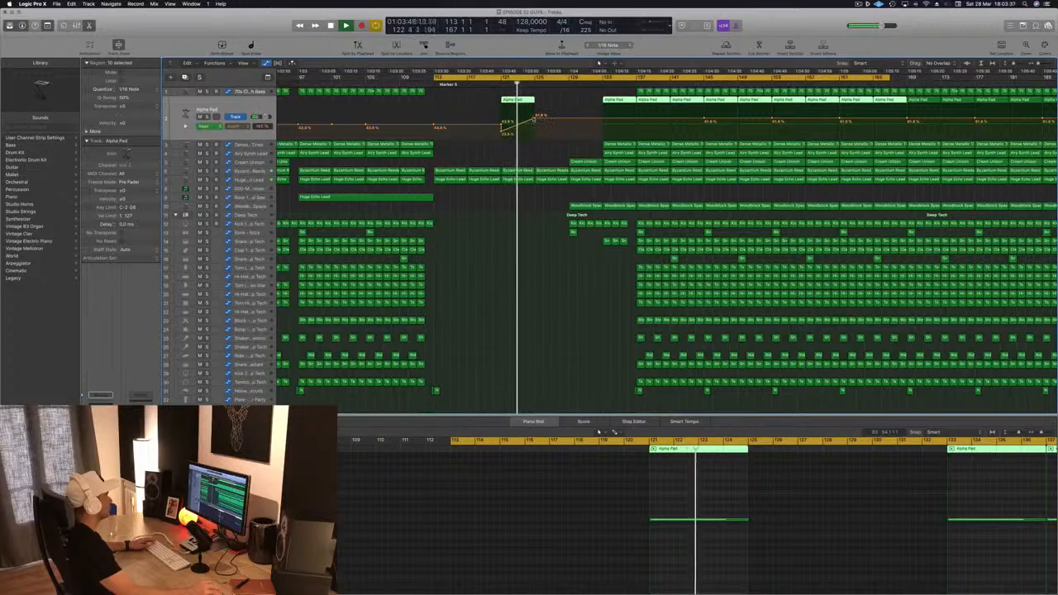
drag(533, 118, 535, 109)
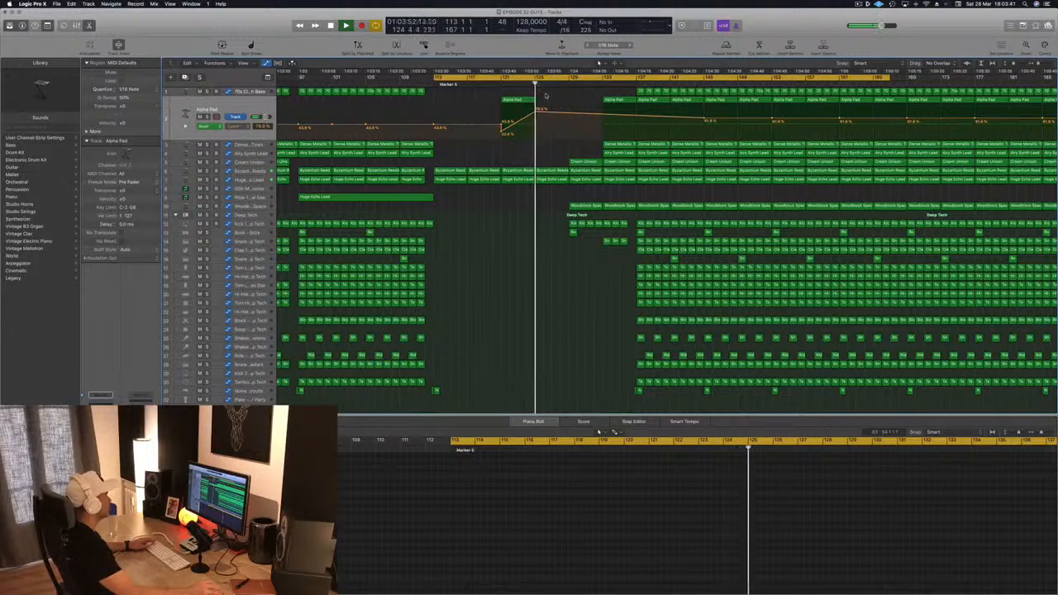
Step: Delete the Alpha Pad region at bar 121 and audition the section
click(508, 100)
key(Delete)
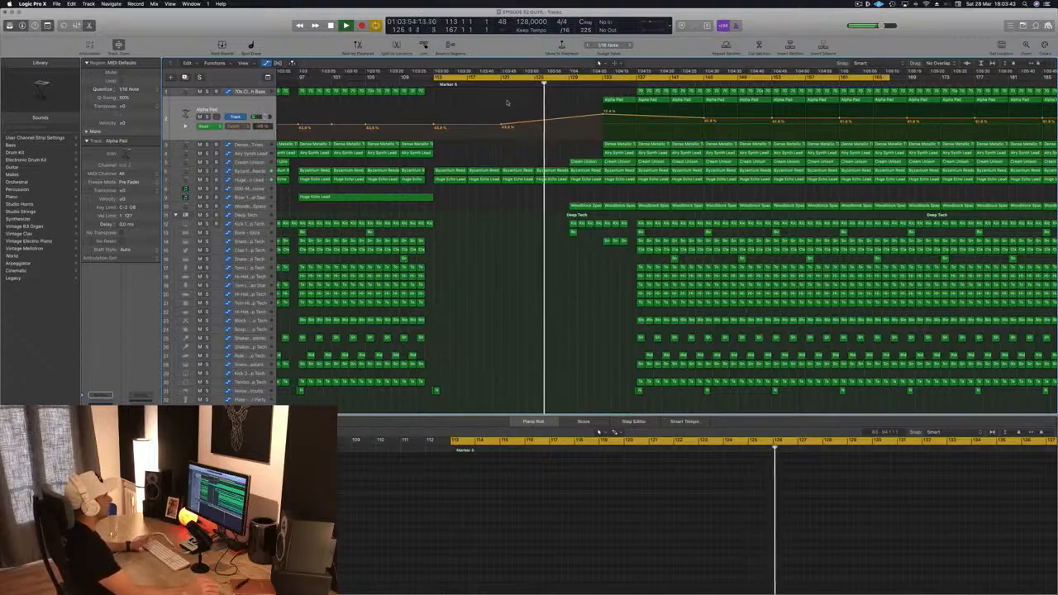
key(space)
key(space)
Step: Move a Cream Unison region earlier to about bar 117
key(super+Left)
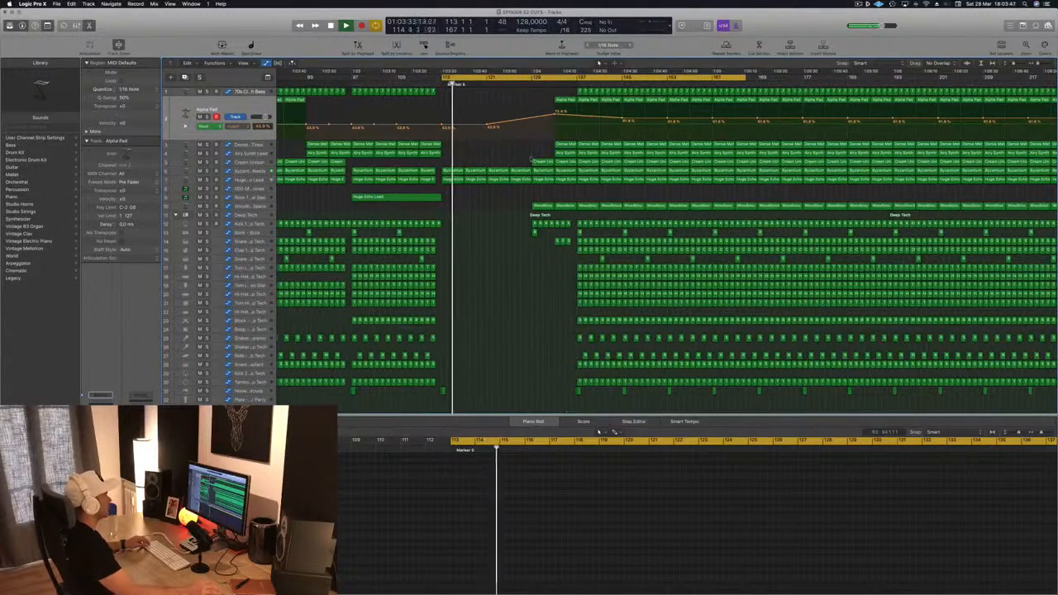
click(537, 161)
drag(543, 162, 494, 167)
drag(483, 219, 486, 217)
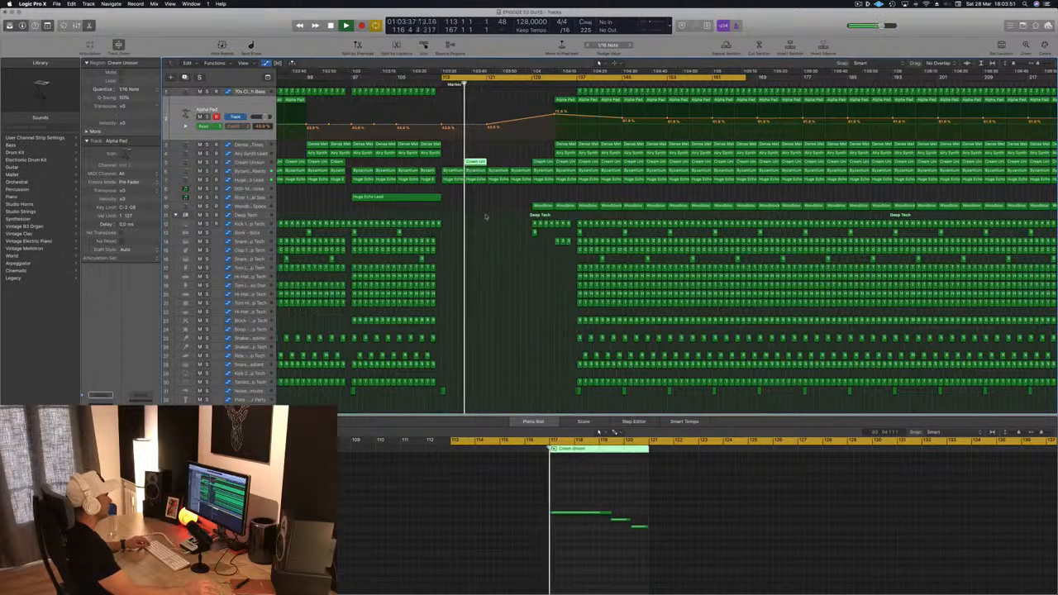
Step: Move the Woodblock Space regions earlier to start around bar 121
click(541, 206)
mouse_move(541, 206)
mouse_down()
mouse_move(497, 210)
mouse_move(533, 211)
mouse_move(522, 211)
mouse_up()
click(542, 206)
key(super+Left)
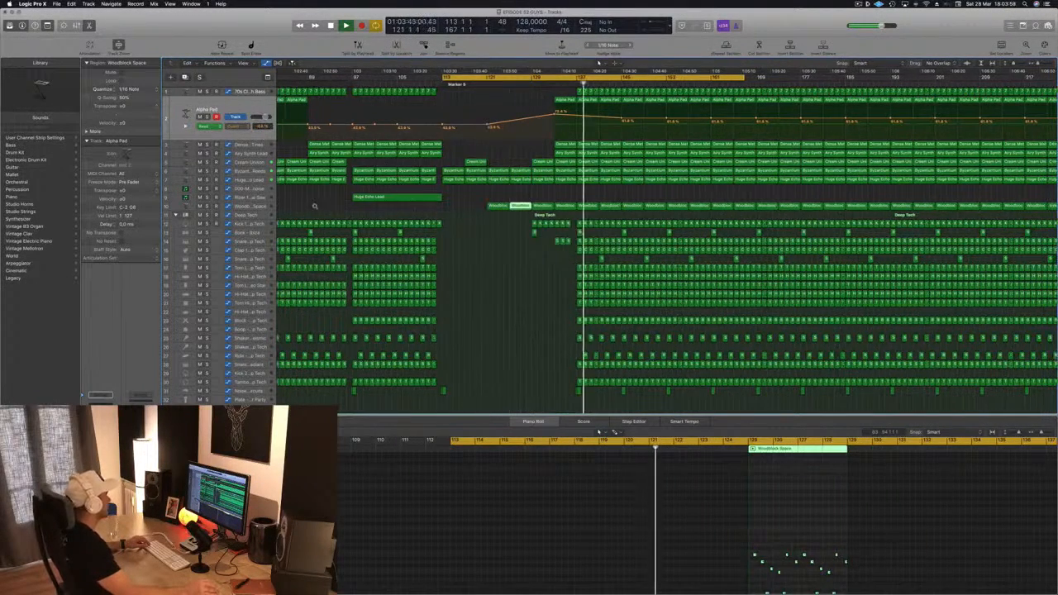
click(248, 205)
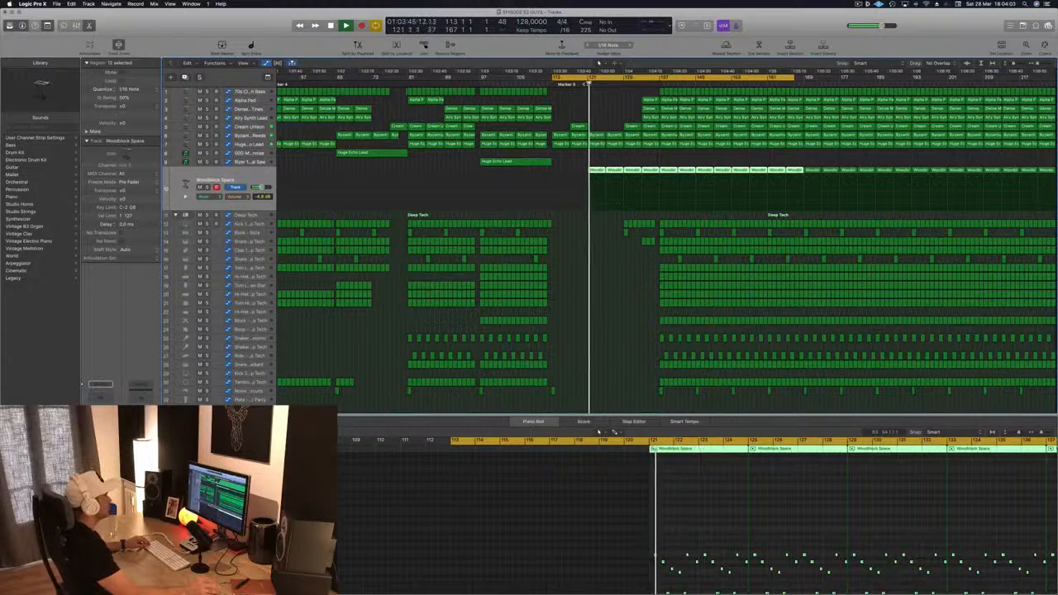
Step: Move a Clap 2 region from the earlier section to about bar 121
scroll(409, 405, down, 3)
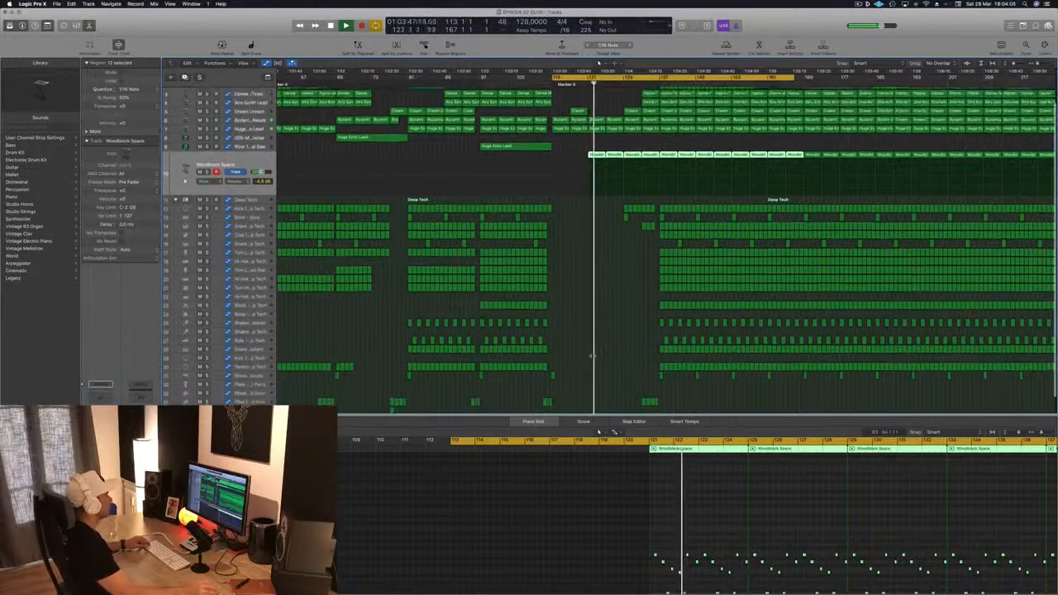
click(392, 386)
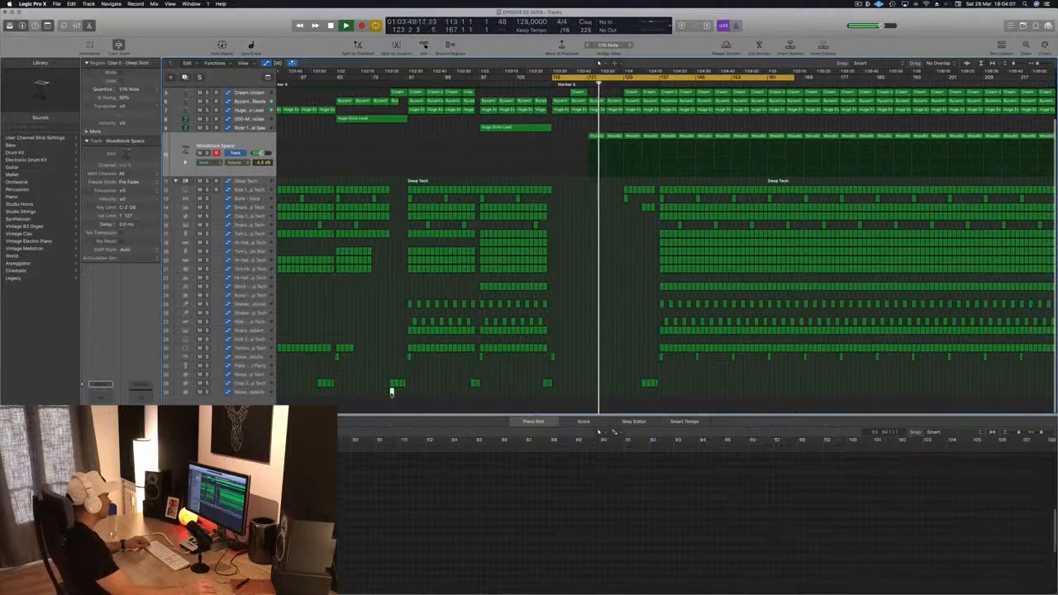
drag(391, 392, 590, 391)
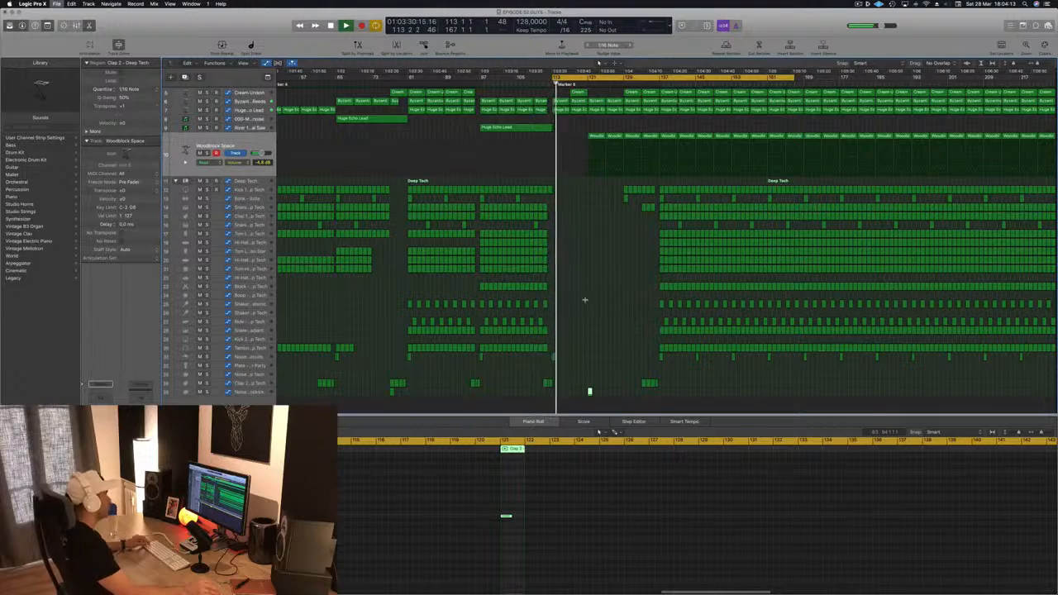
Step: Move a Kick 1 region to about bar 121 on the kick track
scroll(594, 255, down, 3)
scroll(692, 227, down, 3)
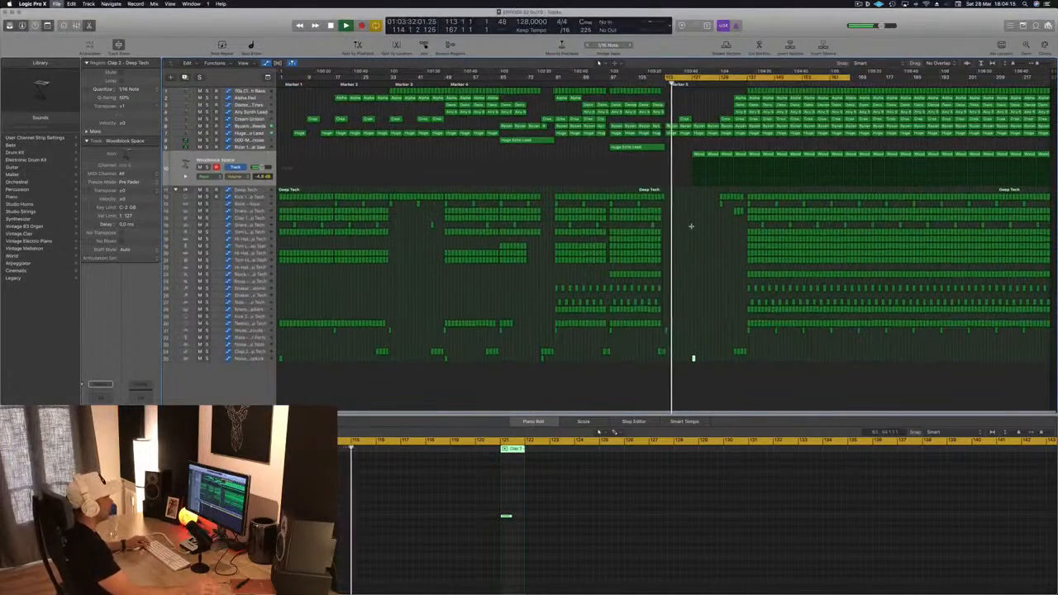
scroll(692, 226, up, 2)
scroll(692, 226, up, 5)
scroll(692, 227, right, 3)
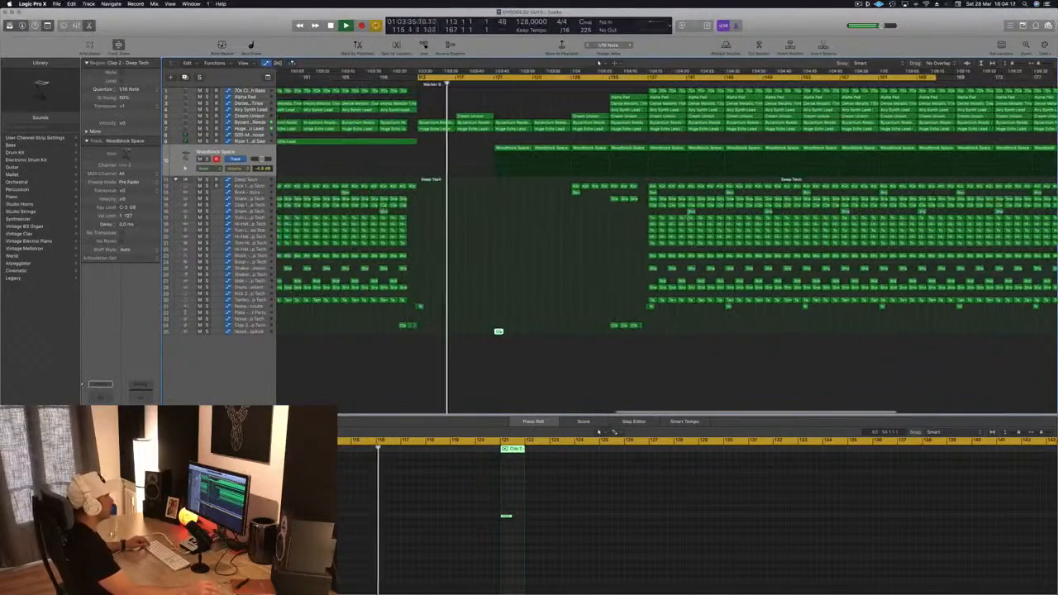
drag(412, 185, 499, 186)
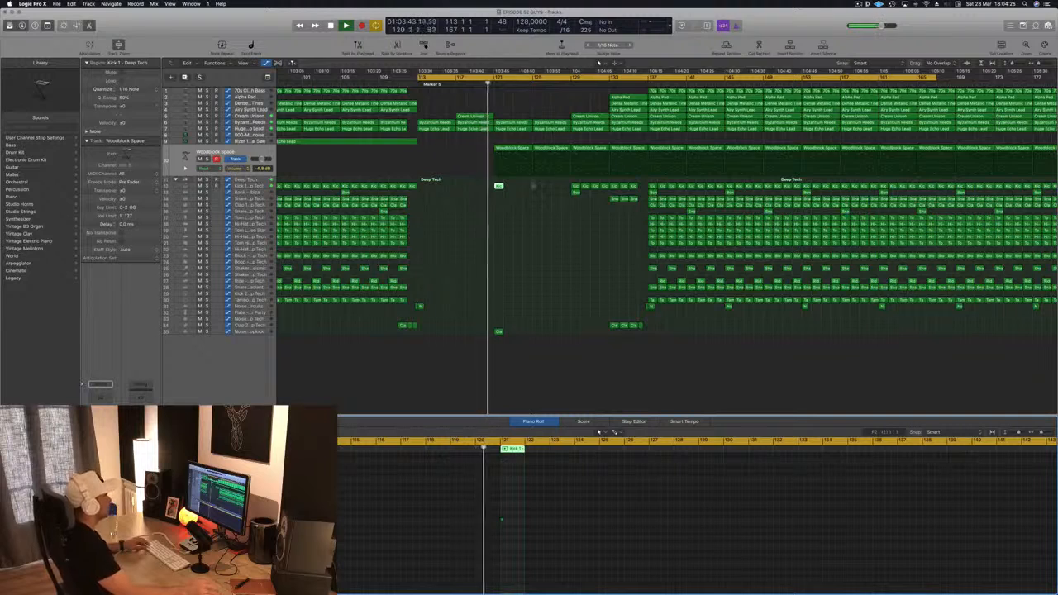
Step: Copy the Kick 1 and Clap 2 regions two bars later, to about bar 123
scroll(541, 215, up, 5)
scroll(538, 218, down, 2)
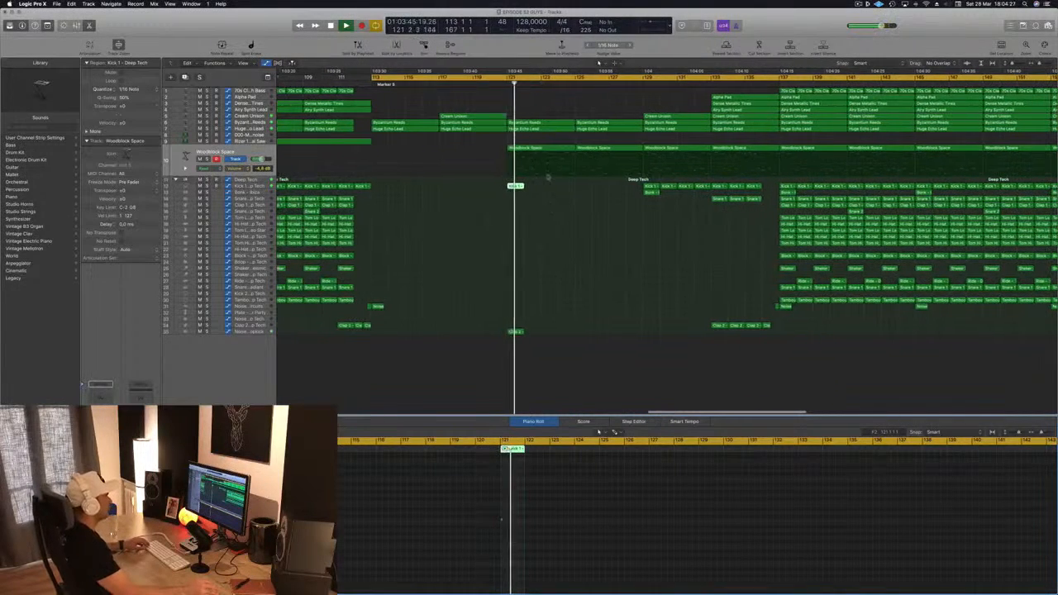
drag(521, 186, 557, 195)
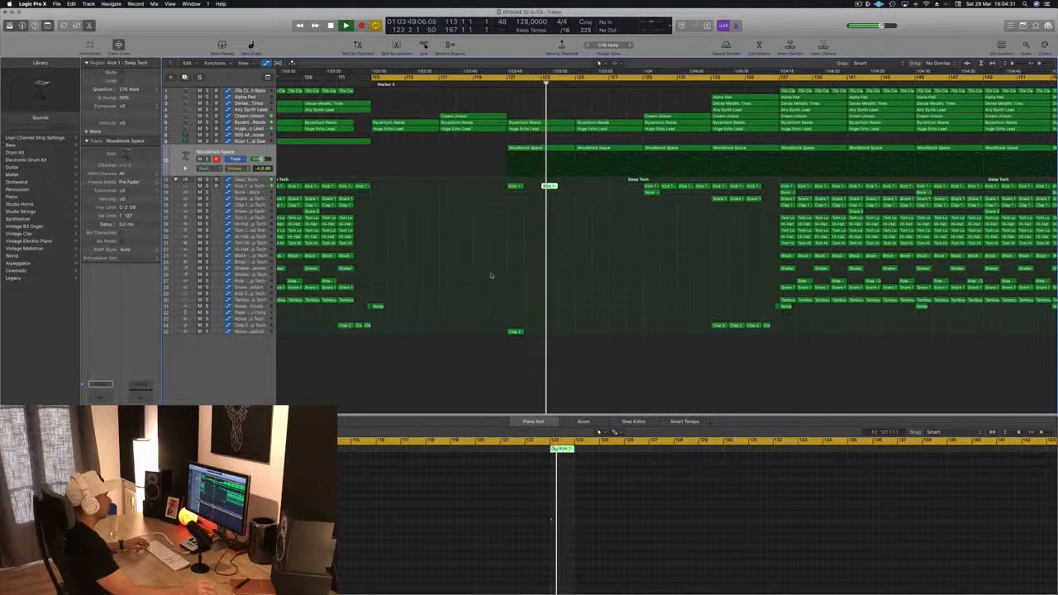
click(522, 332)
drag(530, 336, 554, 336)
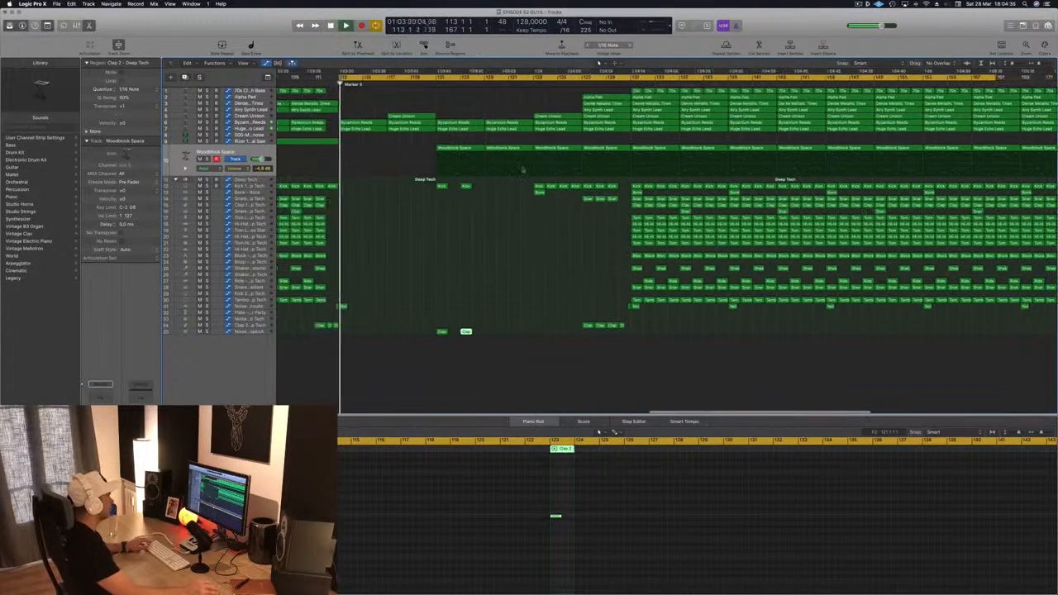
Step: Select the four kick and clap regions and copy them to about bar 125
drag(420, 184, 509, 337)
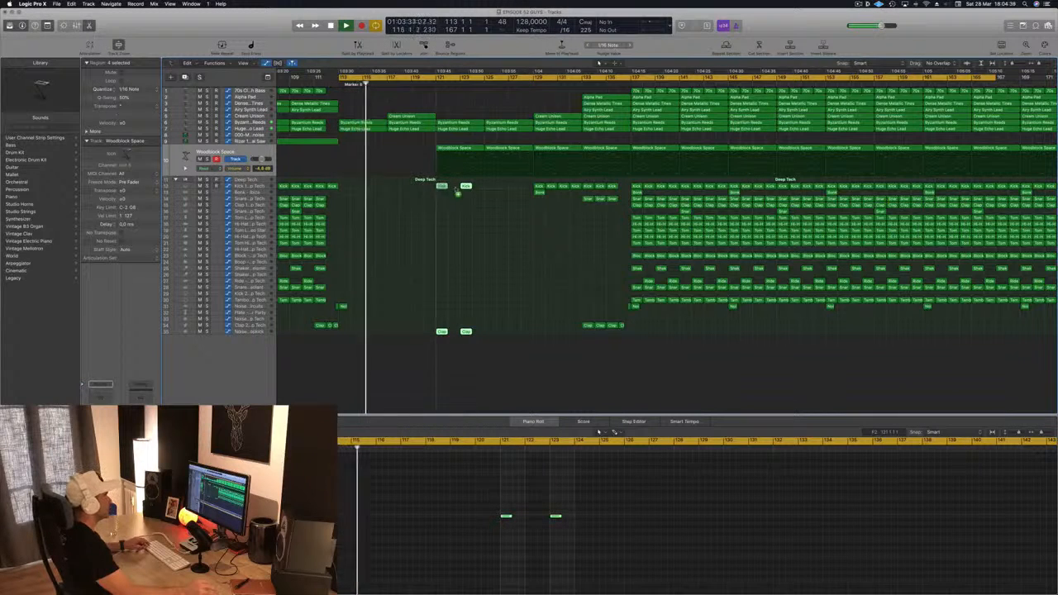
drag(443, 187, 496, 196)
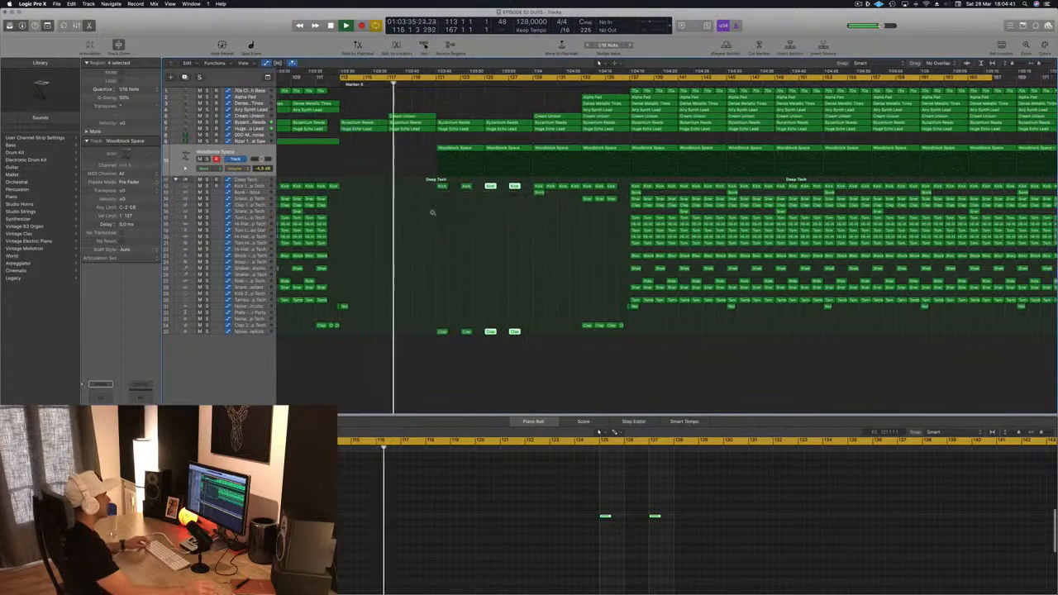
key(super+Right)
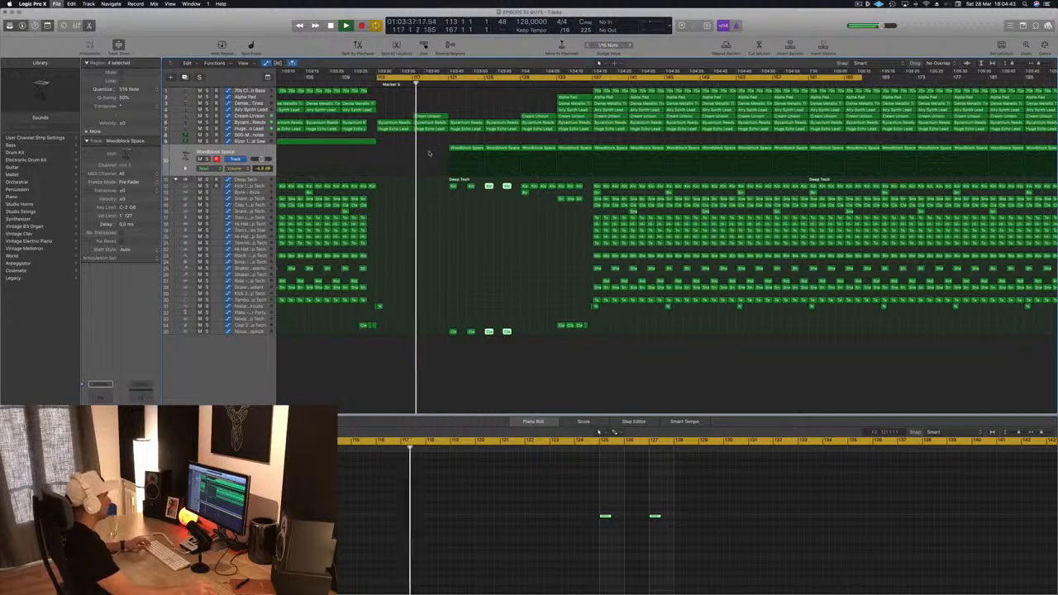
Step: Move an Airy Synth Lead region later to start at about bar 117
scroll(429, 155, up, 1)
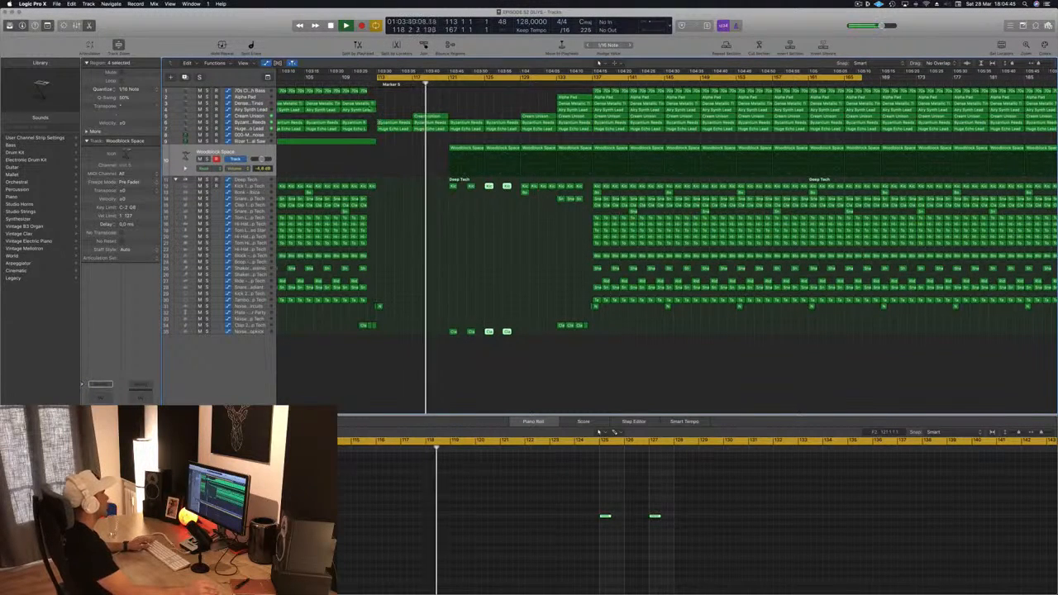
drag(365, 108, 437, 111)
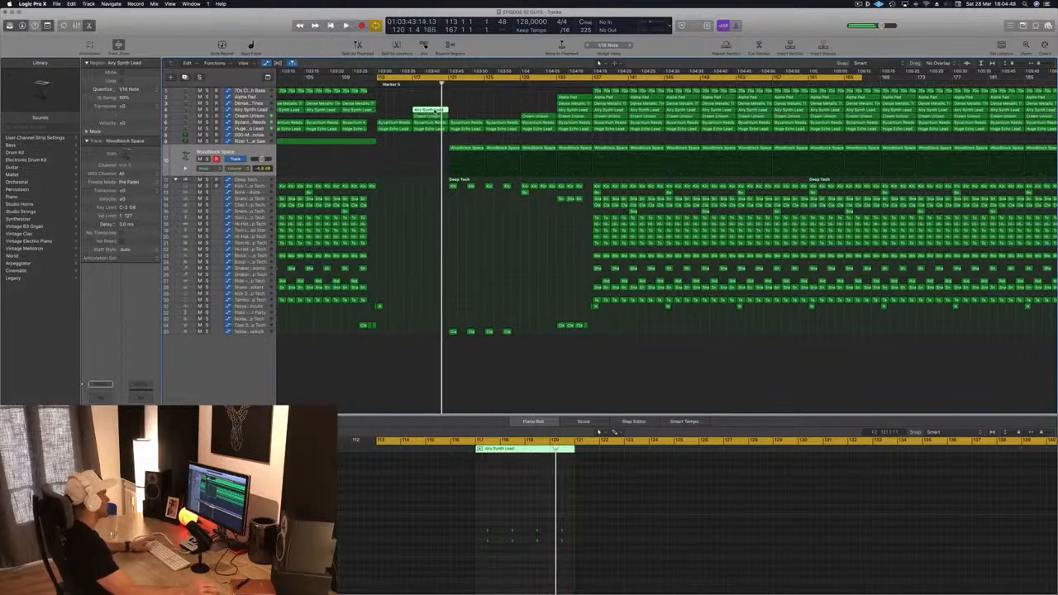
Step: Play back and audition the reworked section around Marker 5
key(space)
click(467, 101)
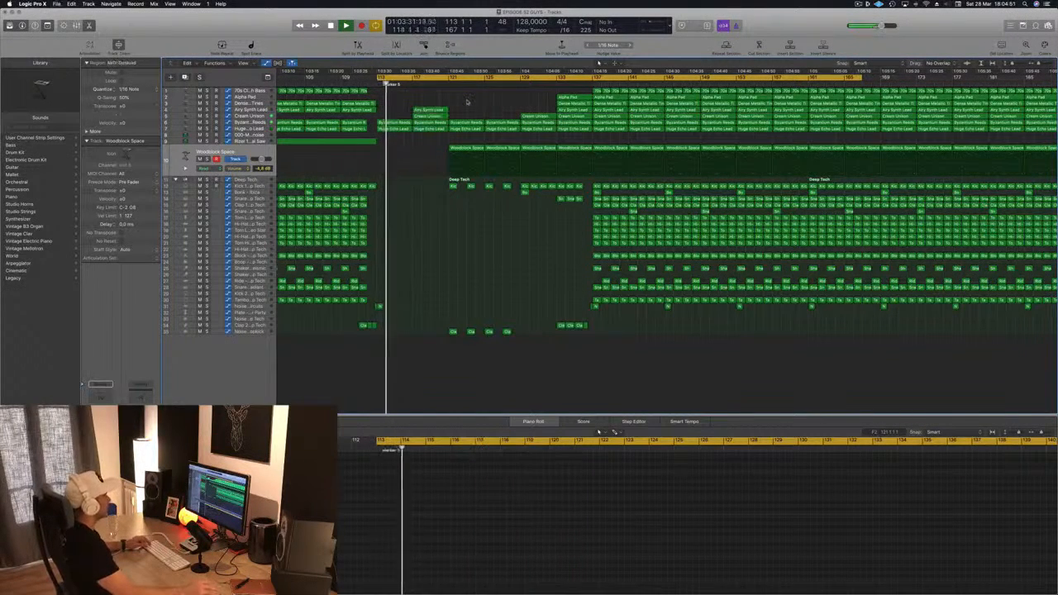
scroll(467, 102, down, 2)
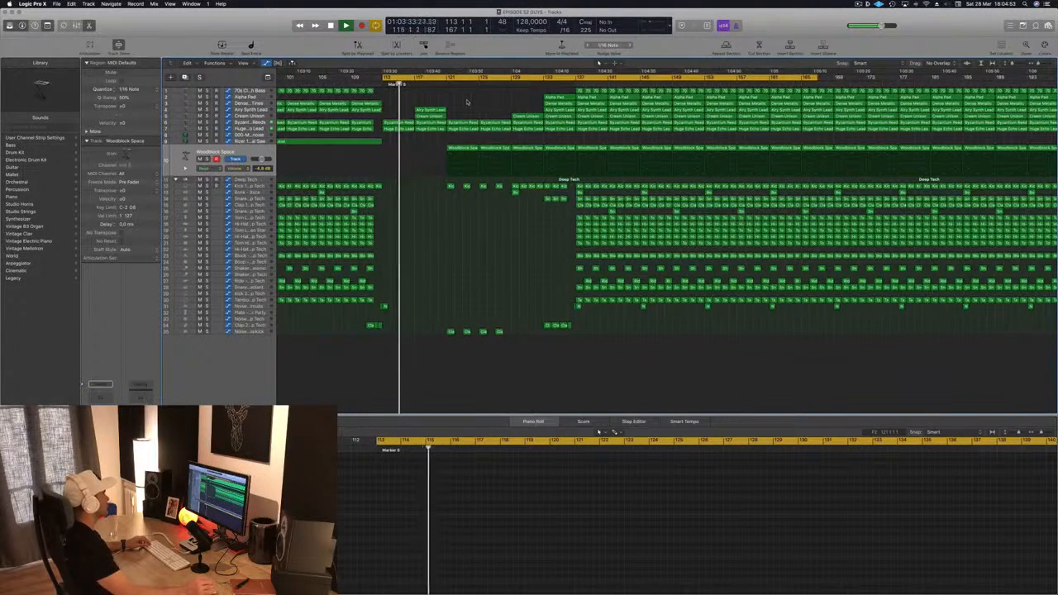
scroll(467, 100, down, 2)
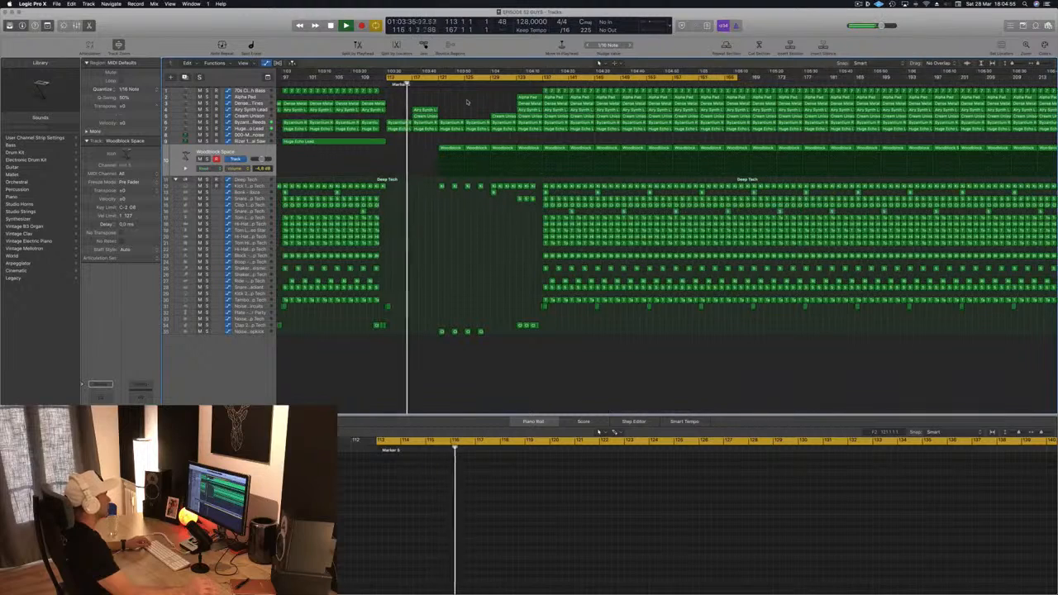
scroll(467, 100, down, 2)
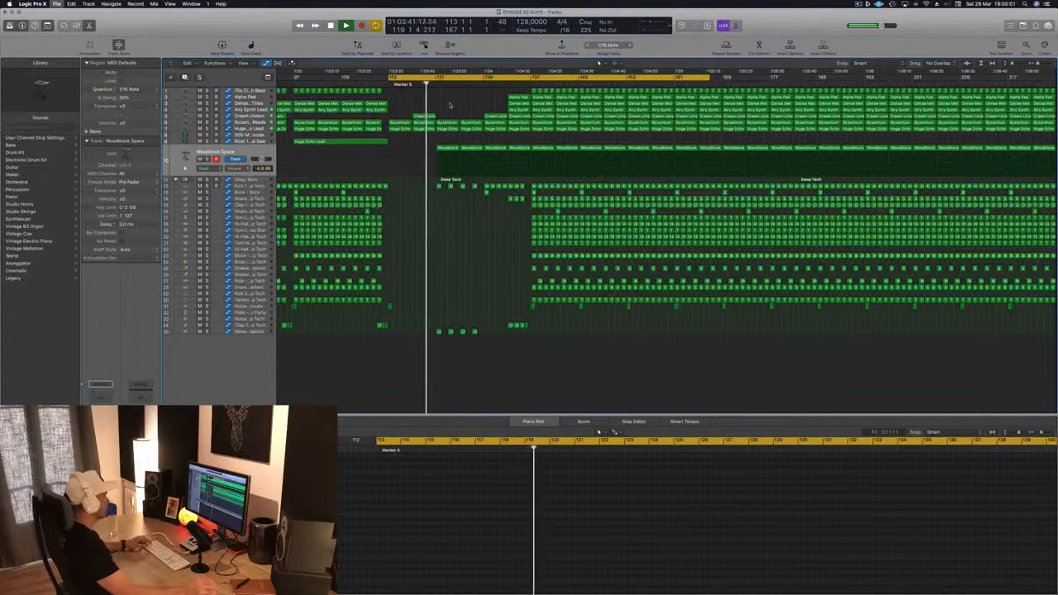
scroll(450, 105, up, 1)
scroll(450, 105, up, 2)
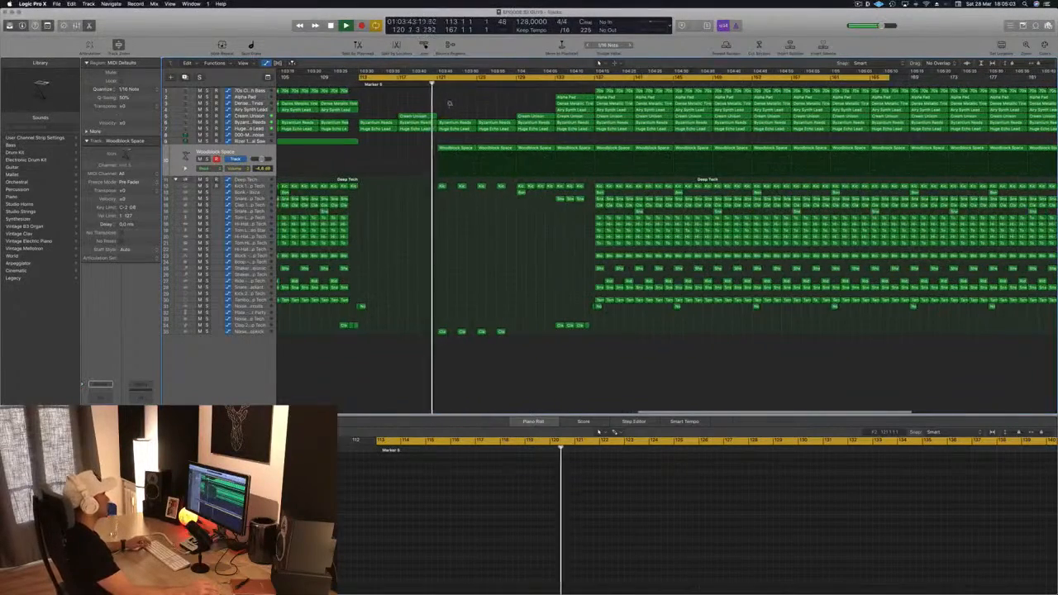
scroll(450, 105, down, 3)
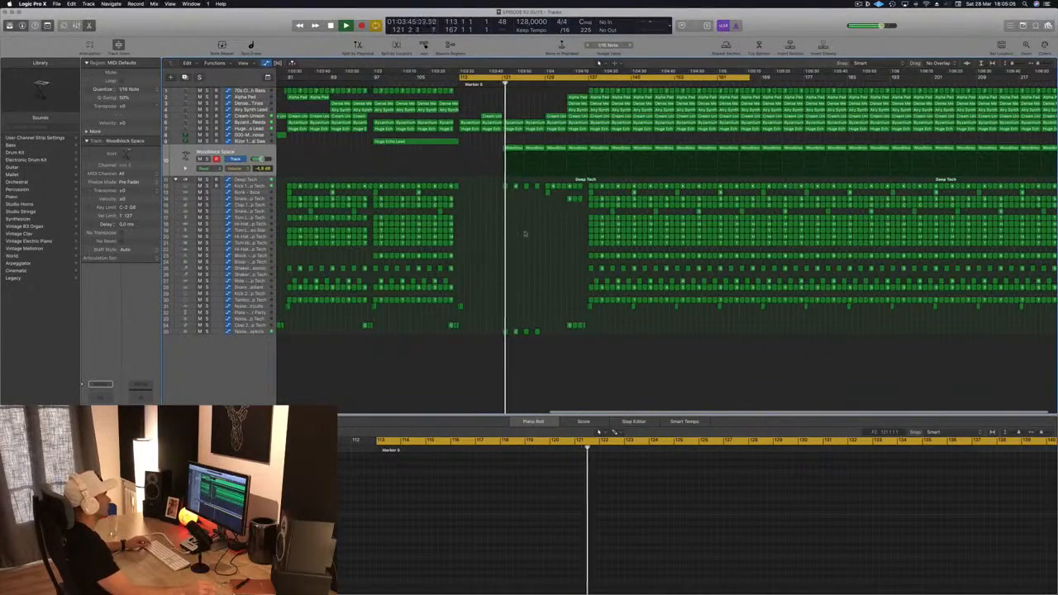
scroll(528, 233, up, 1)
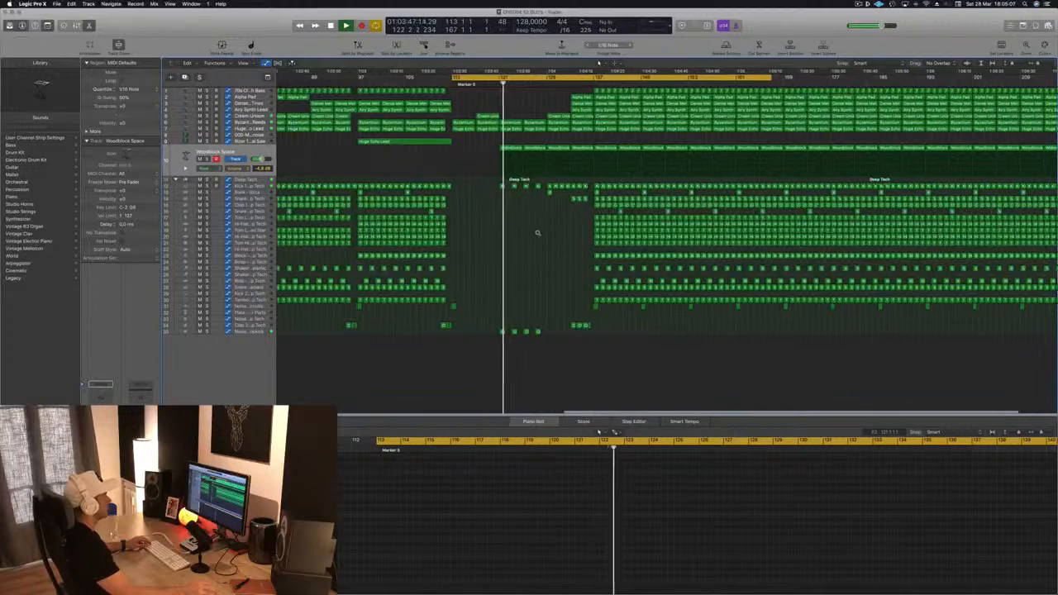
scroll(528, 233, down, 3)
Step: Raise the Woodblock Space track volume to -4.2 dB
click(235, 153)
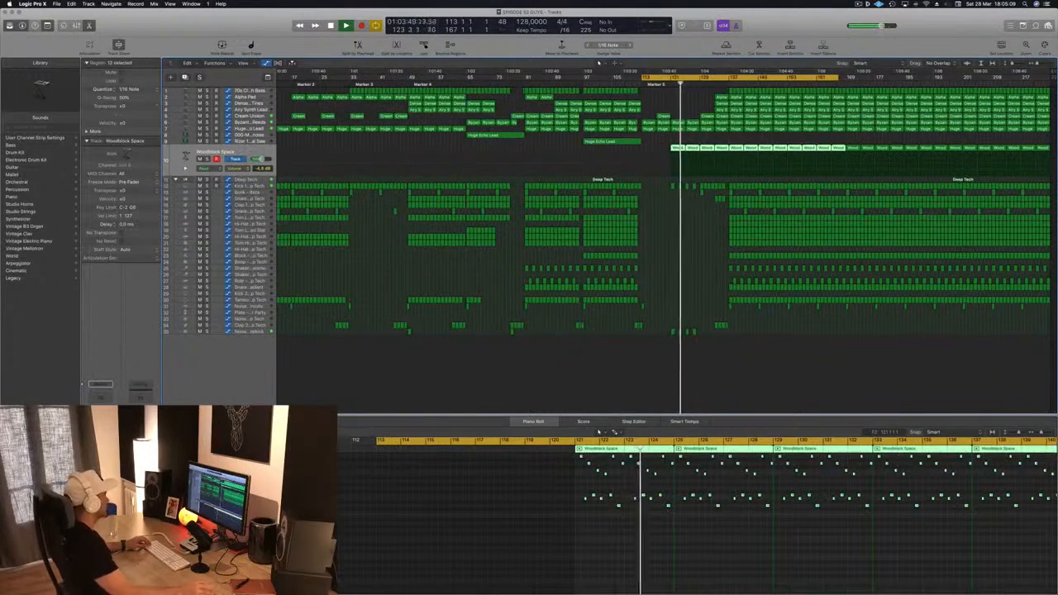
drag(261, 159, 262, 158)
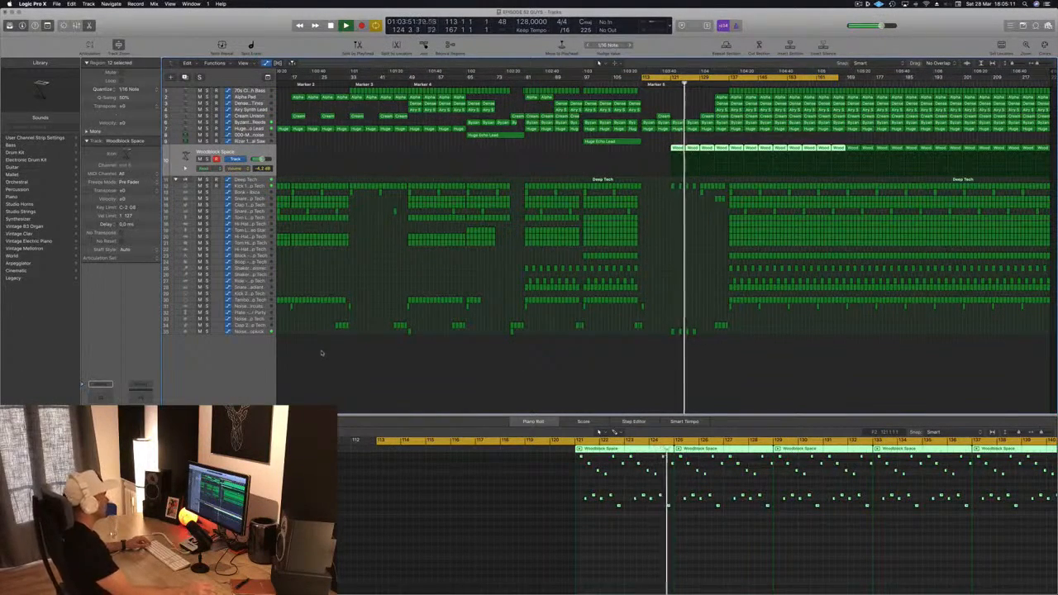
Step: Keep listening through the section leading into the drop
scroll(637, 238, down, 1)
scroll(637, 238, down, 1)
scroll(715, 233, up, 2)
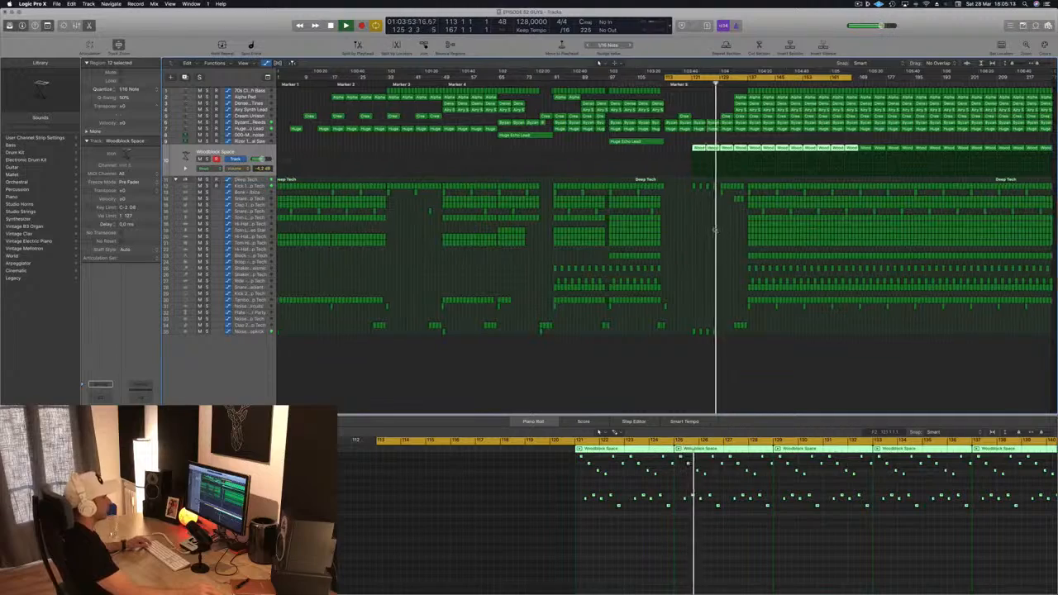
scroll(731, 232, up, 1)
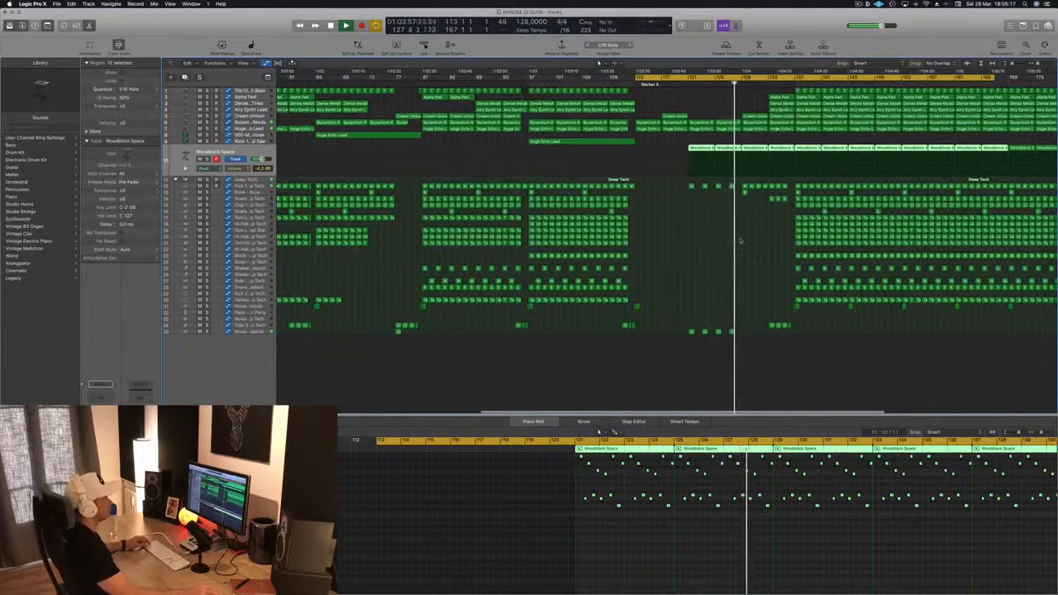
scroll(738, 240, up, 4)
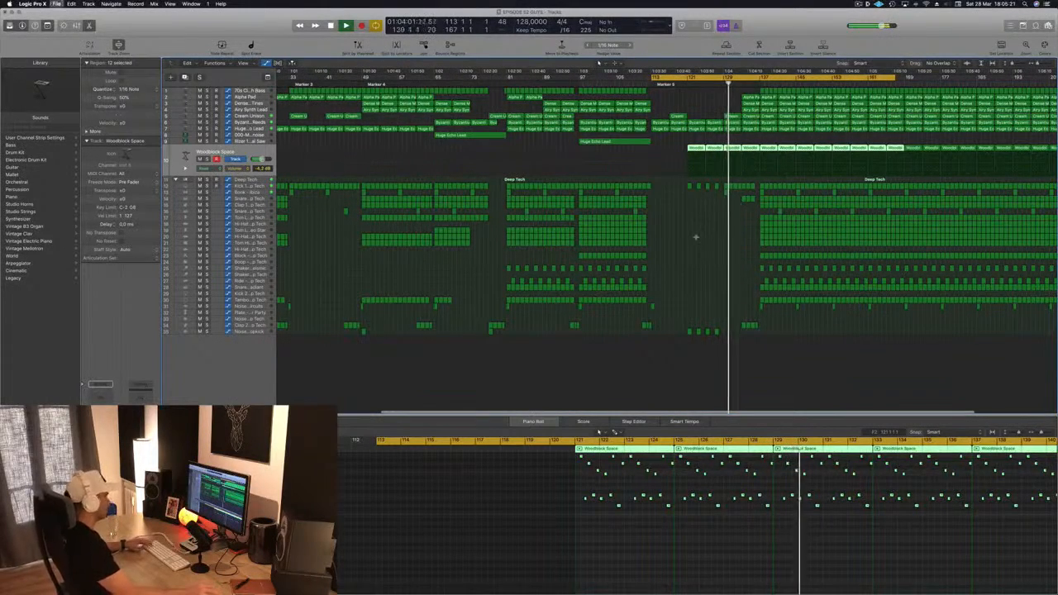
scroll(717, 145, up, 2)
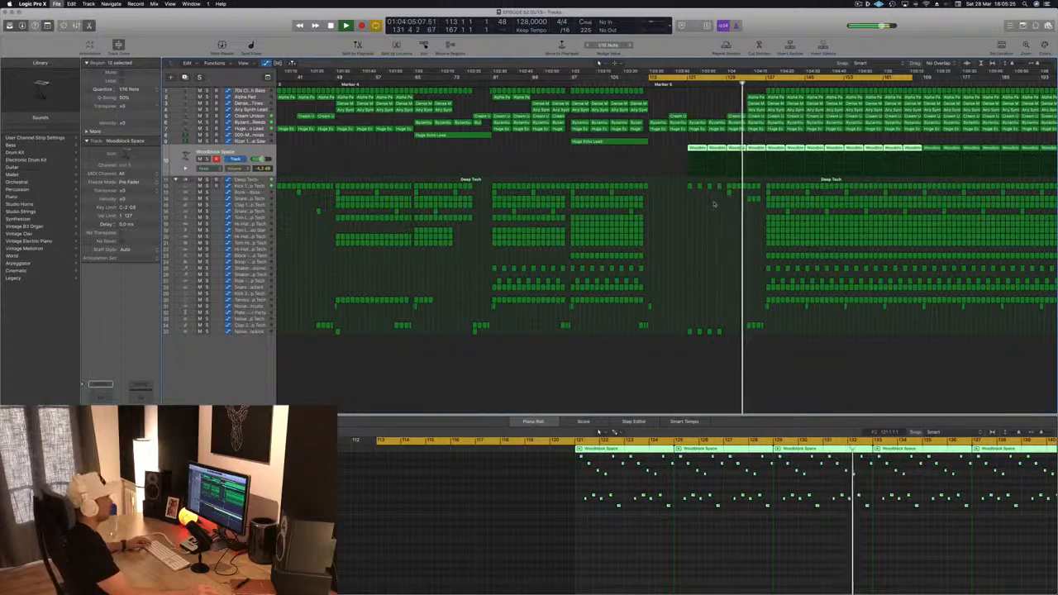
scroll(655, 130, down, 2)
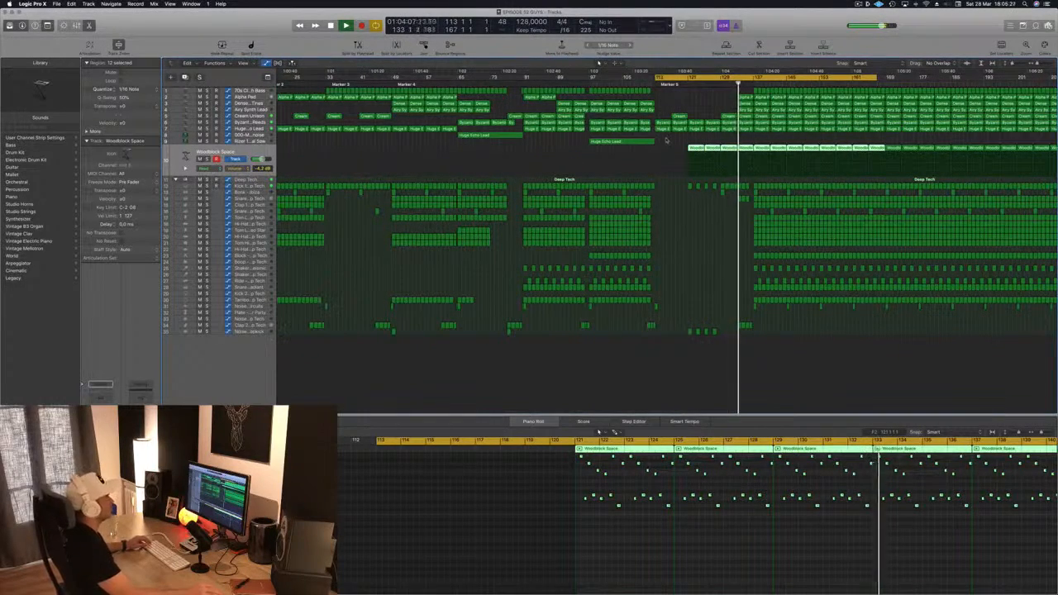
scroll(598, 62, down, 2)
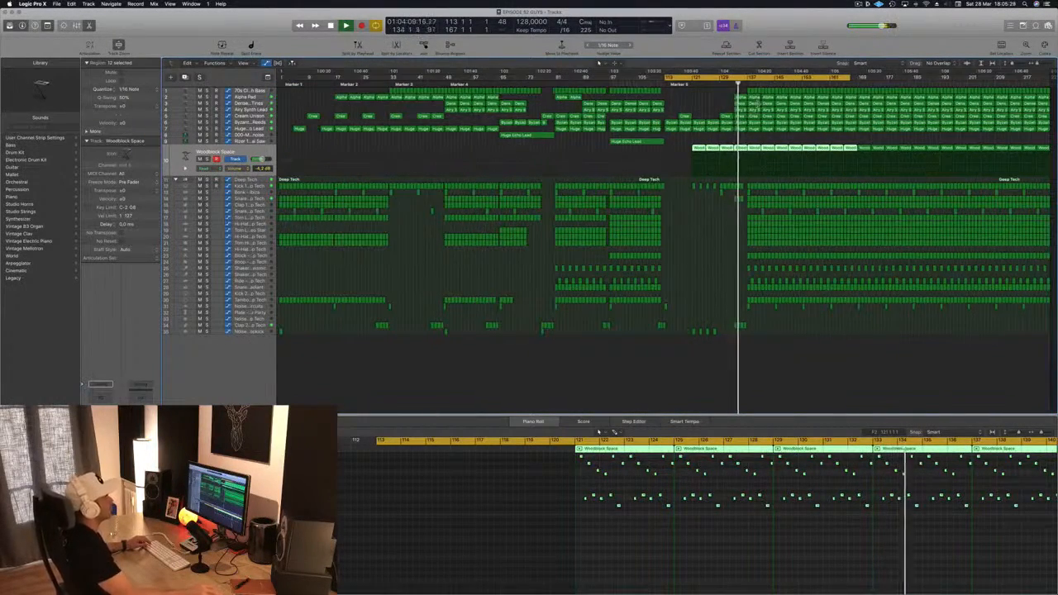
scroll(598, 62, up, 4)
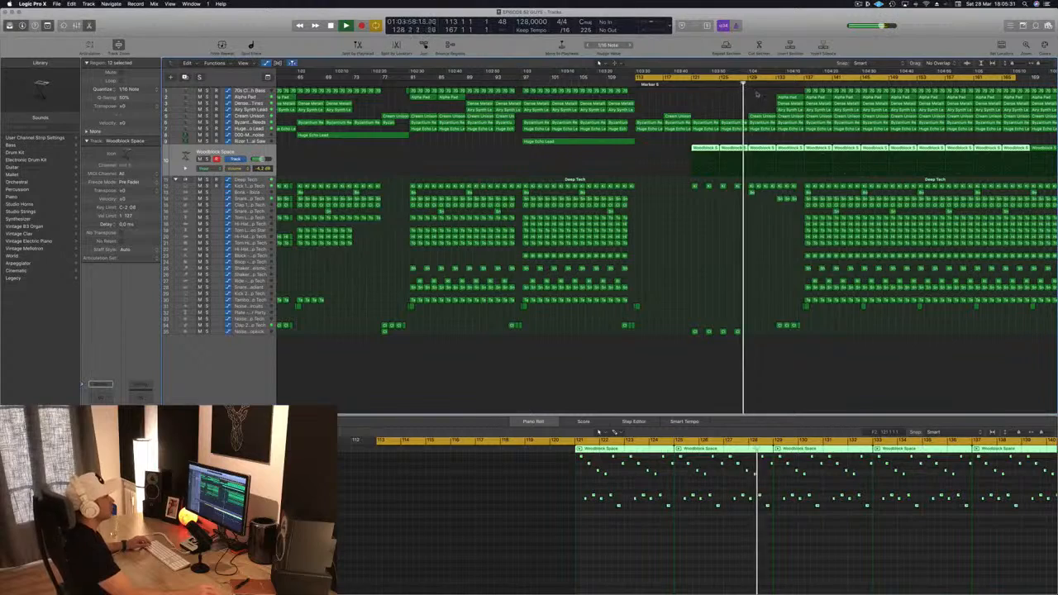
Step: Delete the Dense Metallic Times region at about bar 133
click(779, 100)
key(Delete)
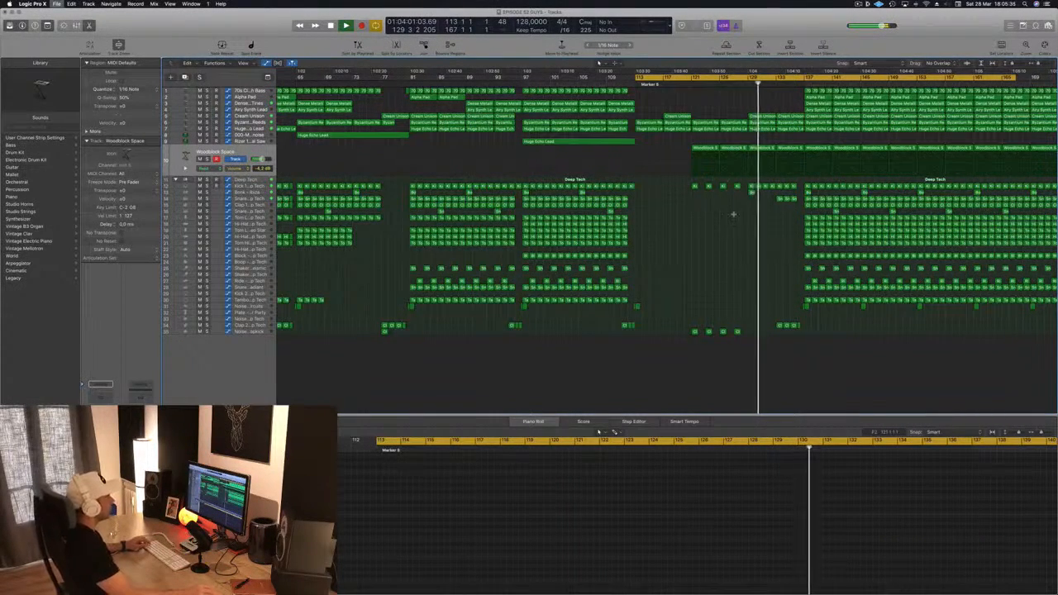
Step: Select and delete the hi-hat and percussion regions at the start of the drop around bar 137
scroll(598, 62, down, 4)
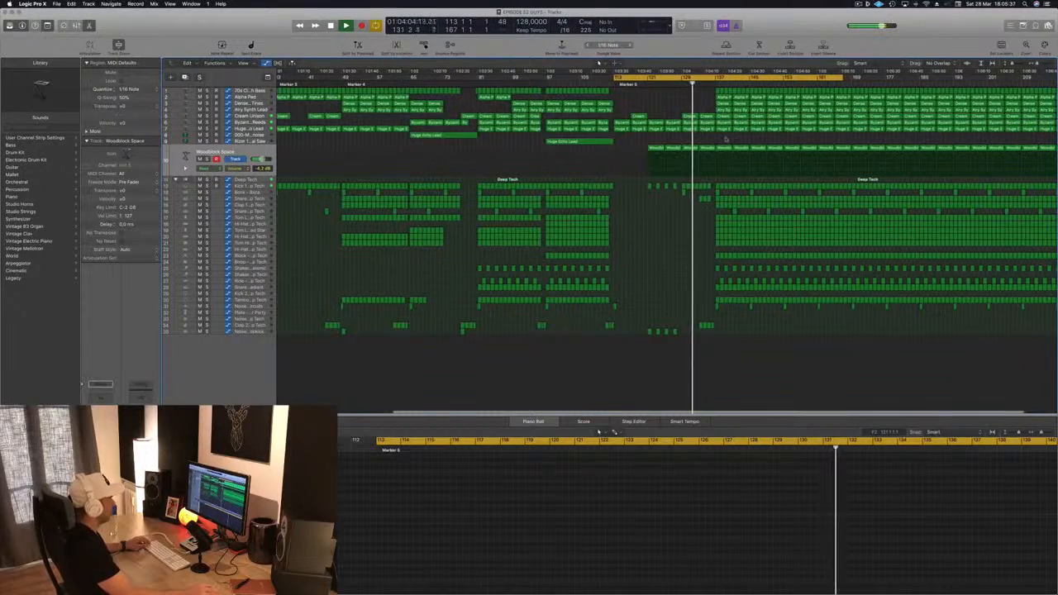
scroll(599, 63, up, 4)
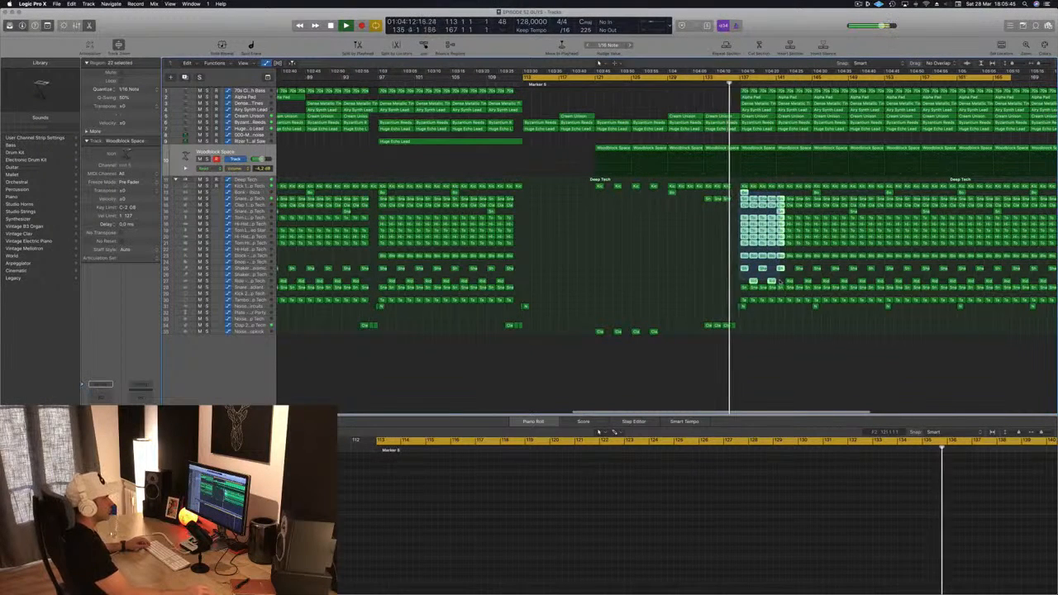
drag(779, 282, 807, 300)
key(Delete)
Step: Place the playhead near bar 133 and select the Deep Tech drum track
click(730, 86)
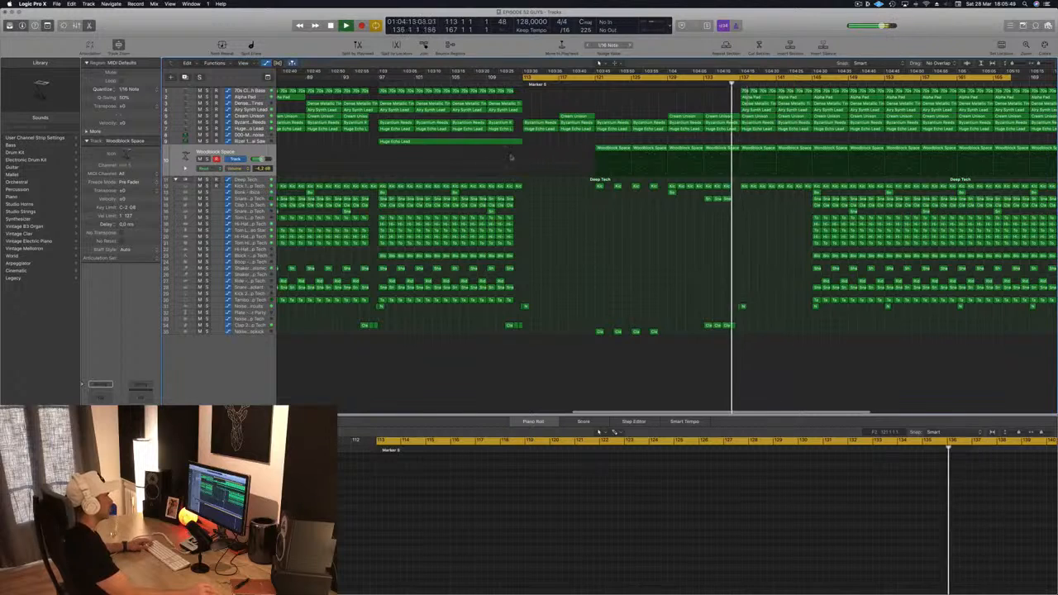
click(266, 179)
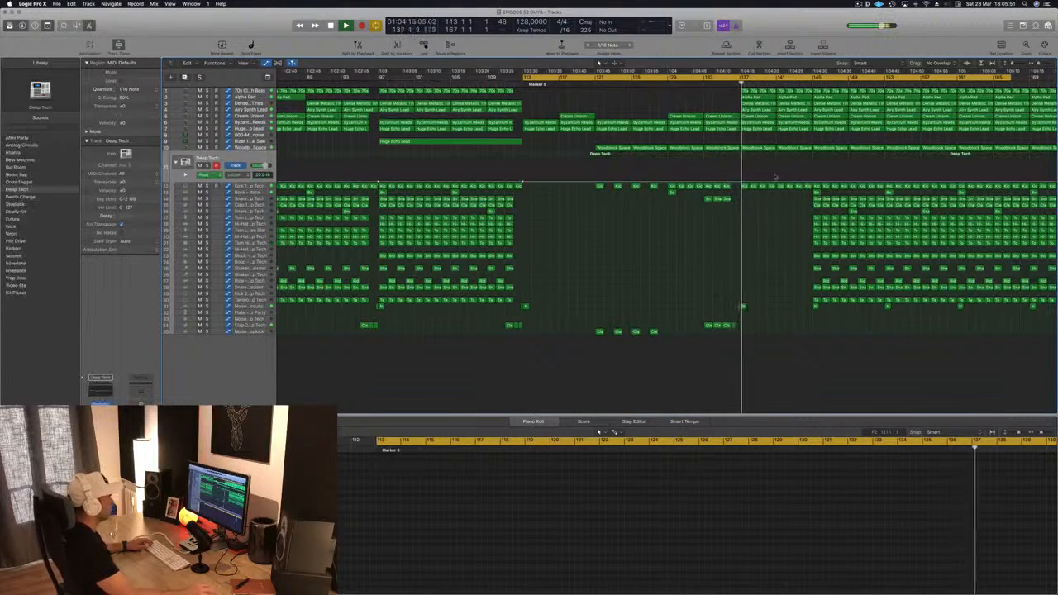
Step: Draw an automation ramp on the Deep Tech drum track rising from about bar 137 and dropping back near bar 145
drag(741, 181, 742, 175)
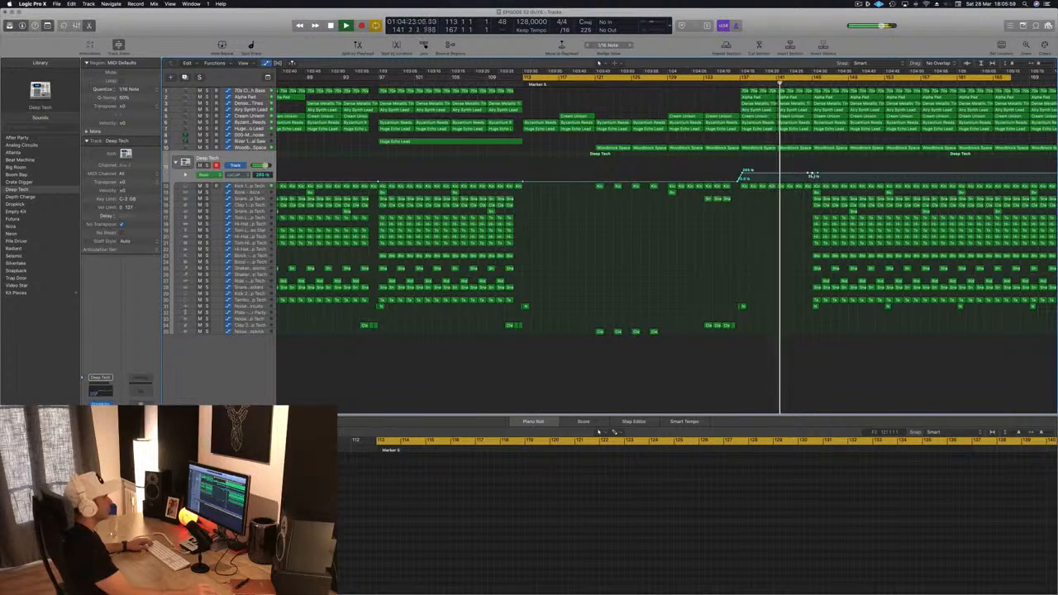
click(813, 176)
drag(813, 173, 819, 199)
Step: Play back the section around the drop to audition the new automation ramp
scroll(753, 206, left, 3)
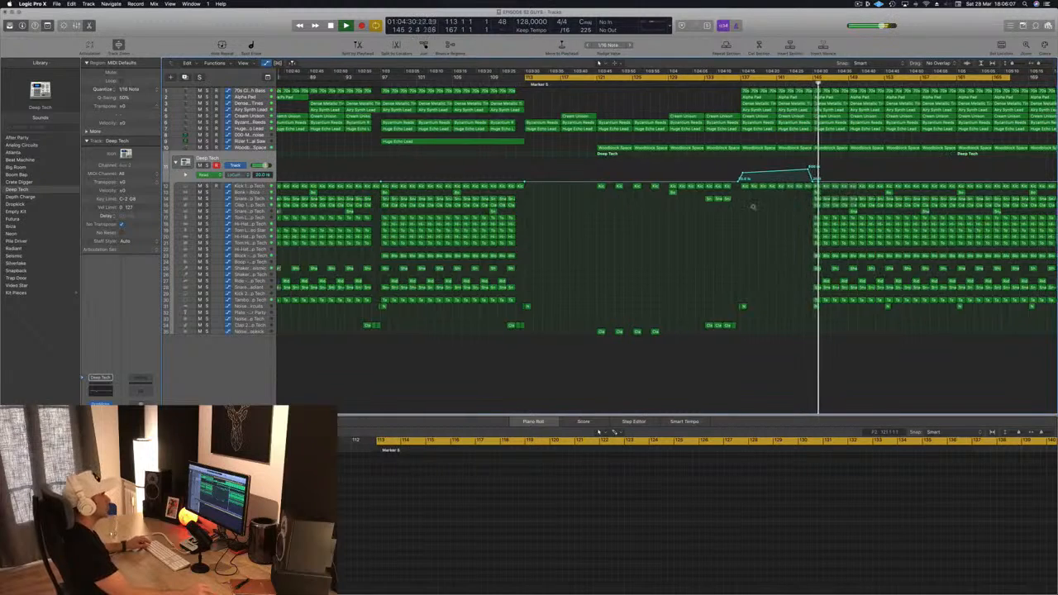
key(space)
key(space)
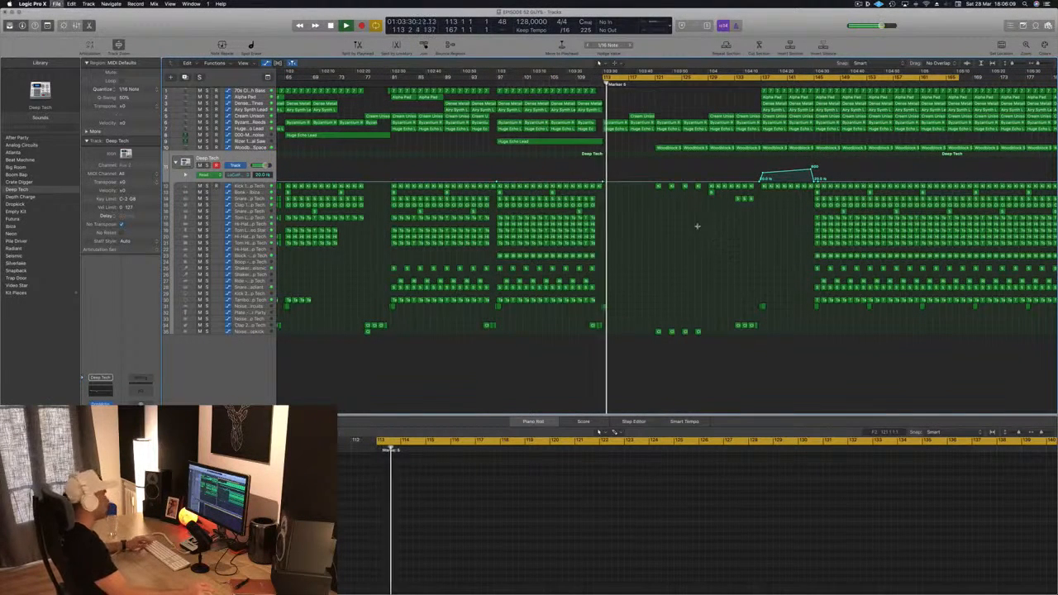
Step: Close the project window and try to bring it back from the Window menu
key(super+w)
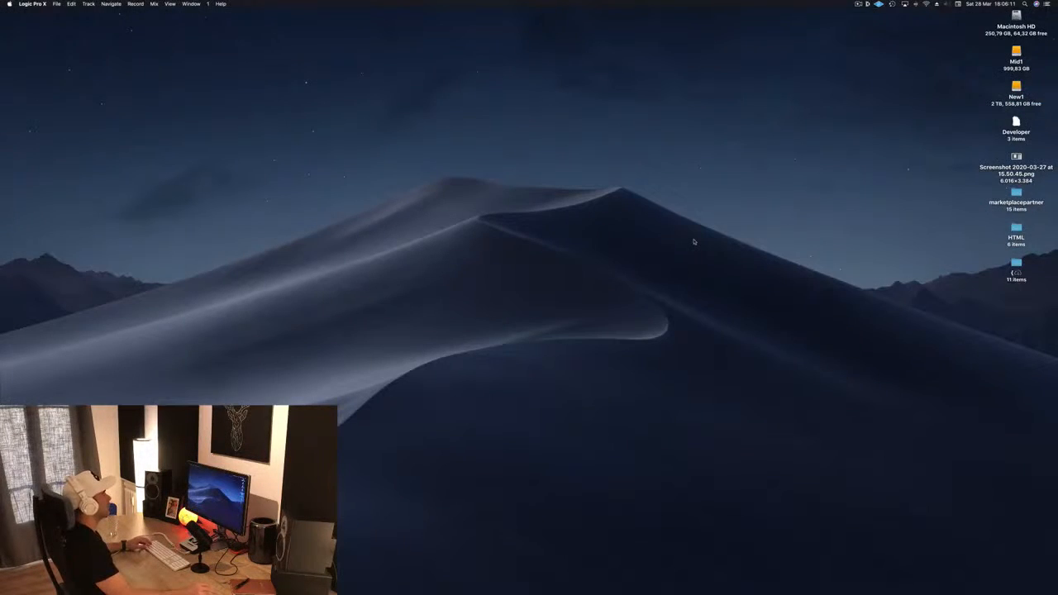
mouse_move(689, 593)
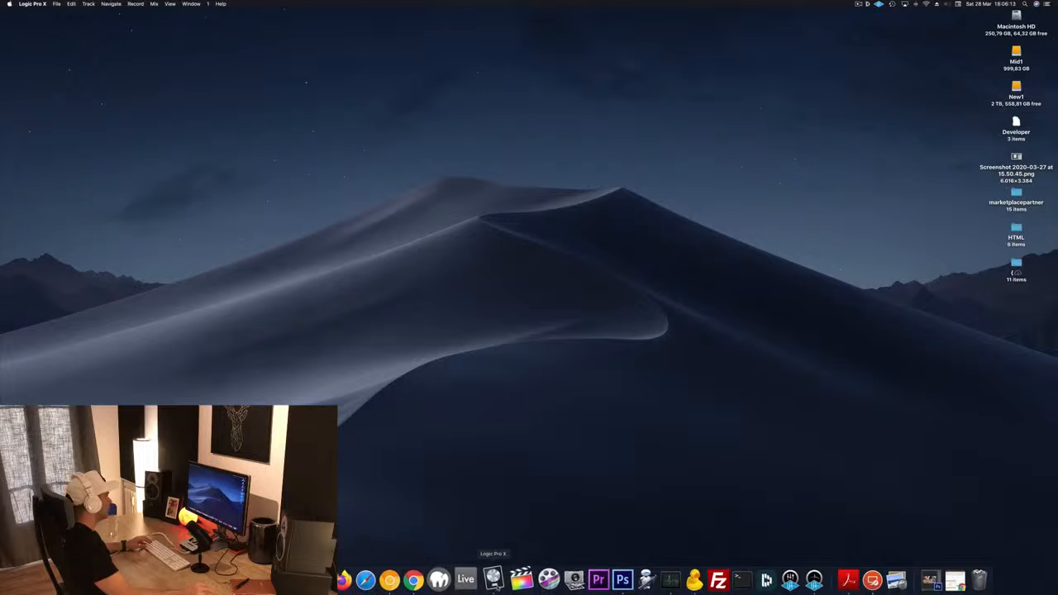
click(496, 584)
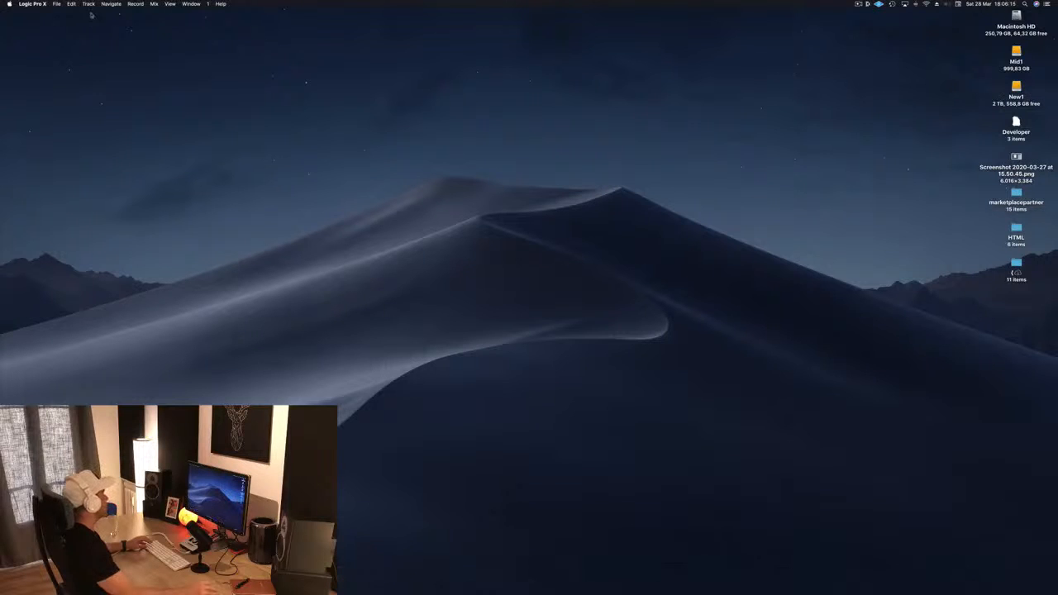
click(192, 3)
mouse_move(111, 5)
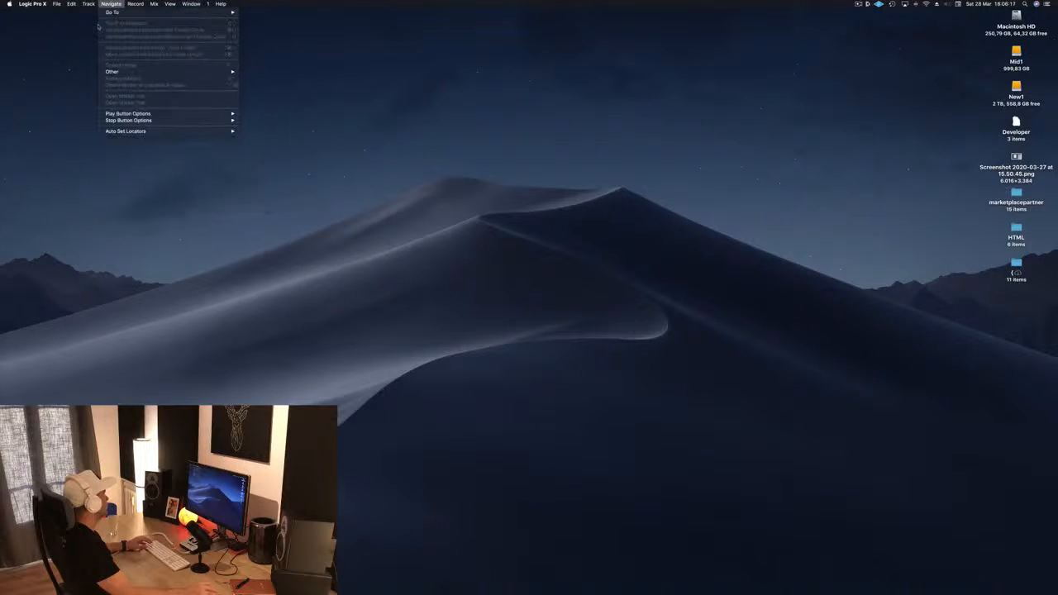
click(383, 109)
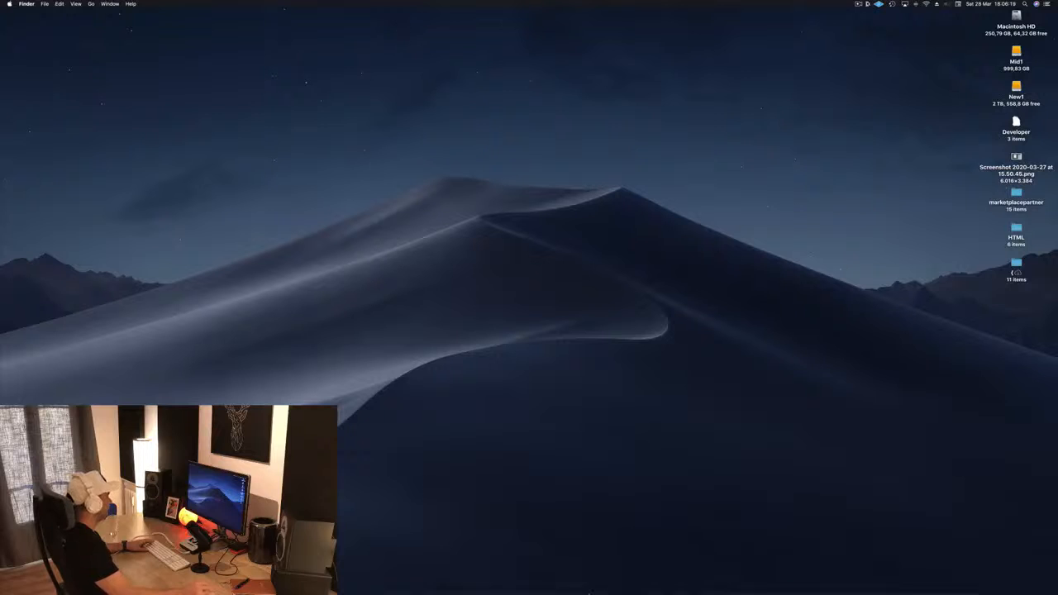
Step: Reopen the project from the recent projects list
mouse_move(587, 583)
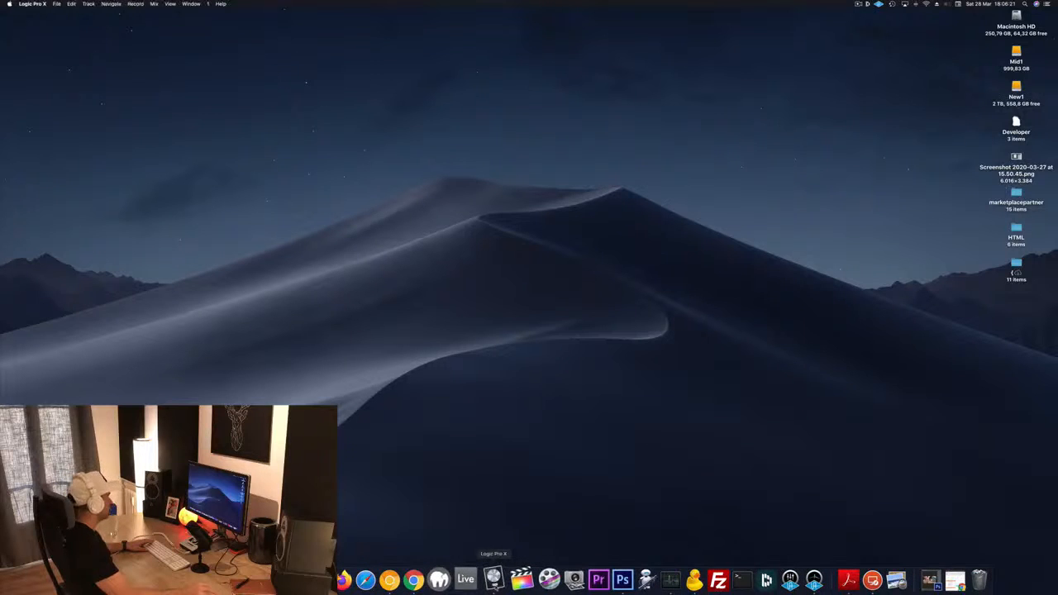
click(57, 4)
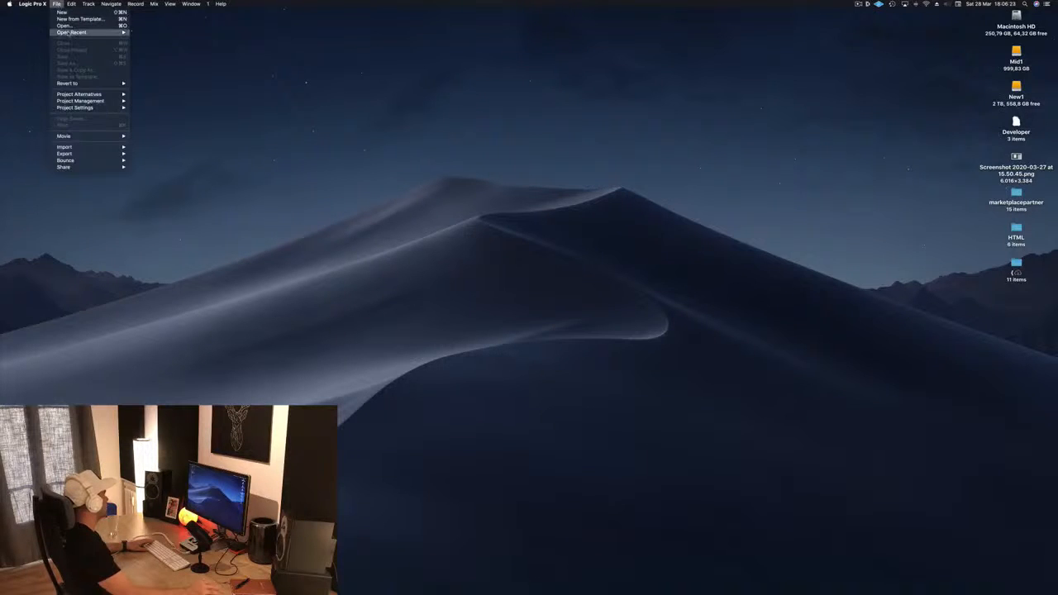
mouse_move(68, 35)
click(172, 33)
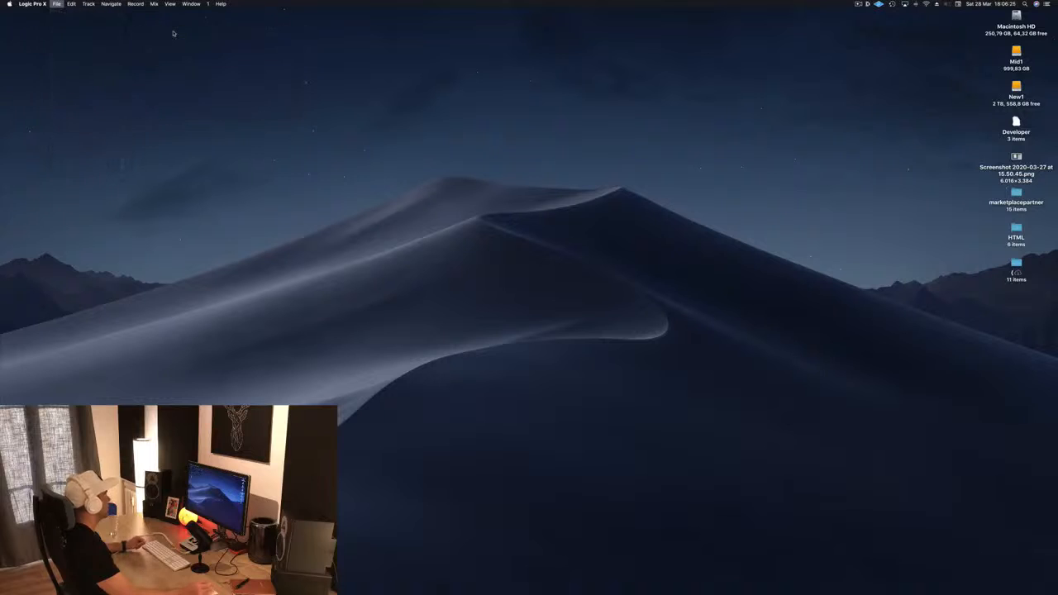
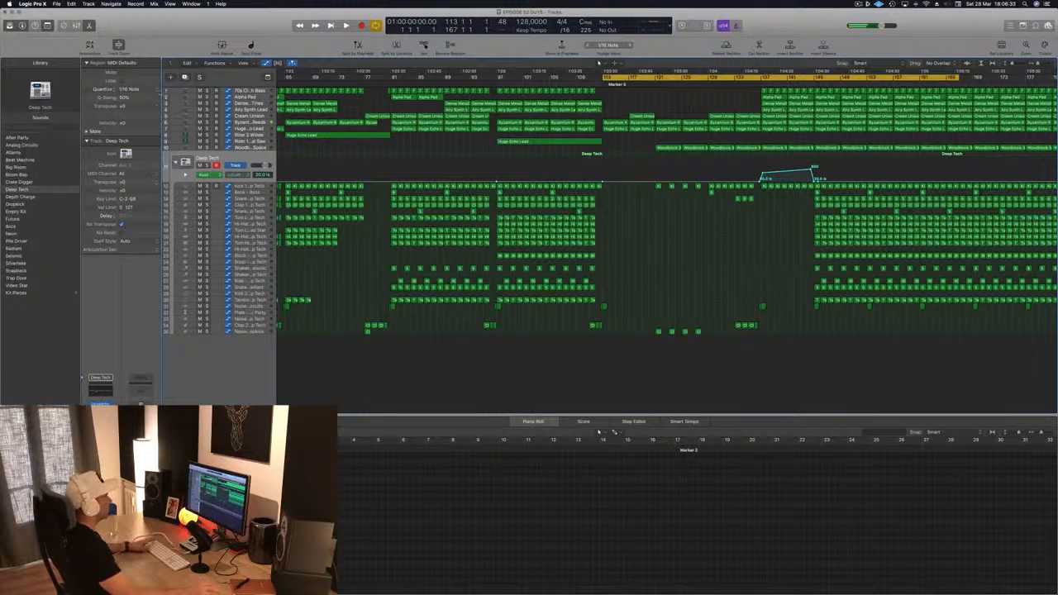
Step: Play back the arrangement around the drop to audition the section
key(space)
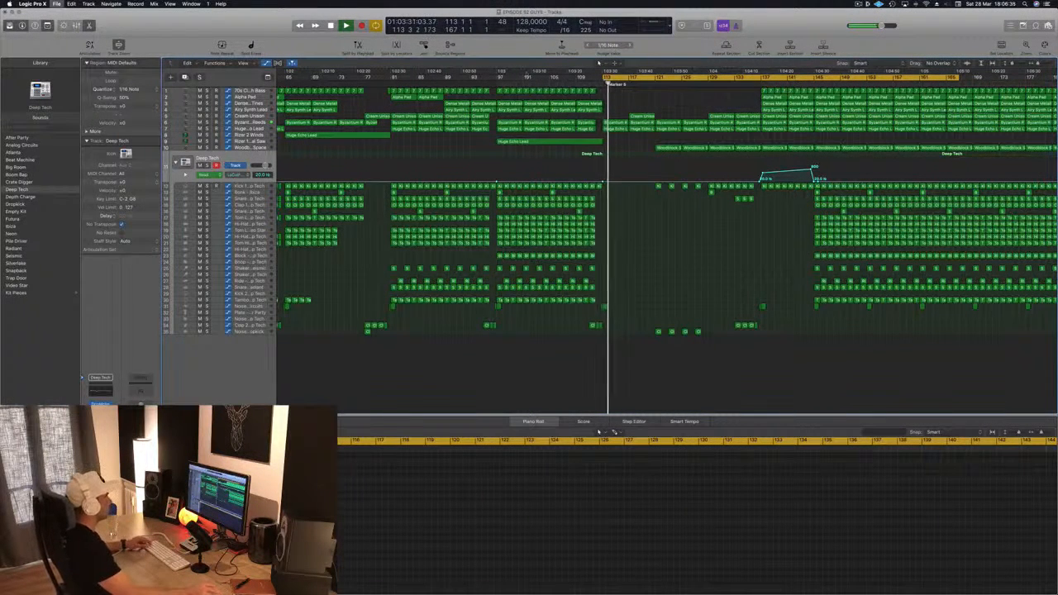
scroll(612, 227, down, 3)
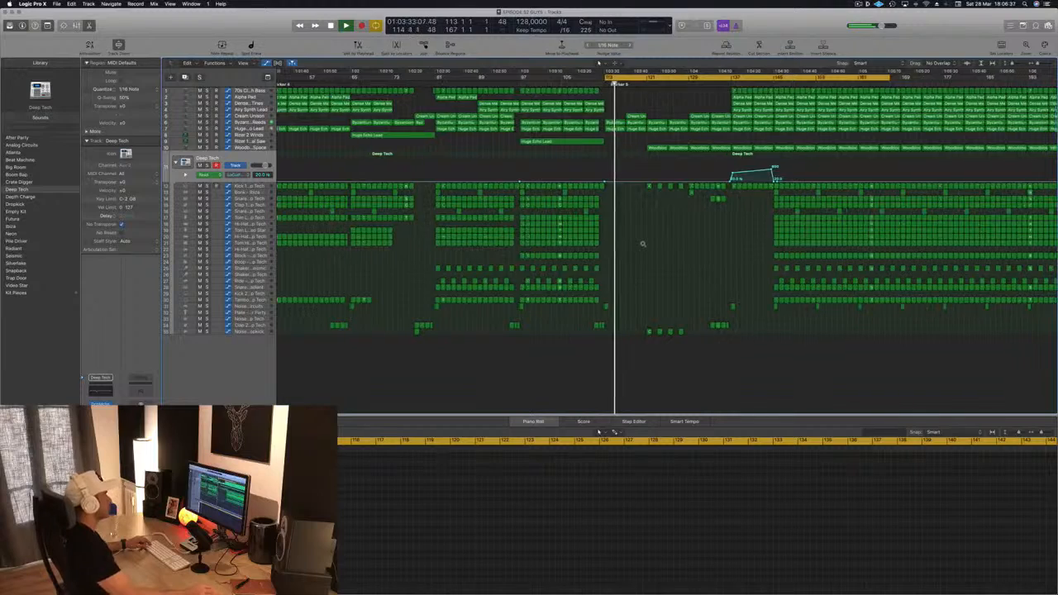
scroll(643, 245, down, 1)
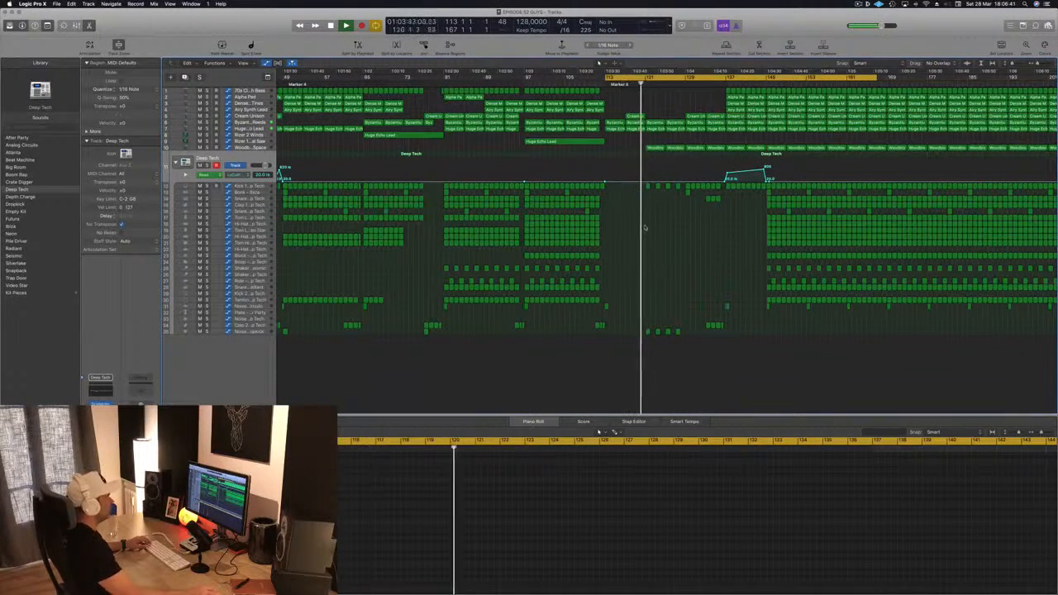
scroll(706, 238, up, 3)
scroll(529, 248, down, 2)
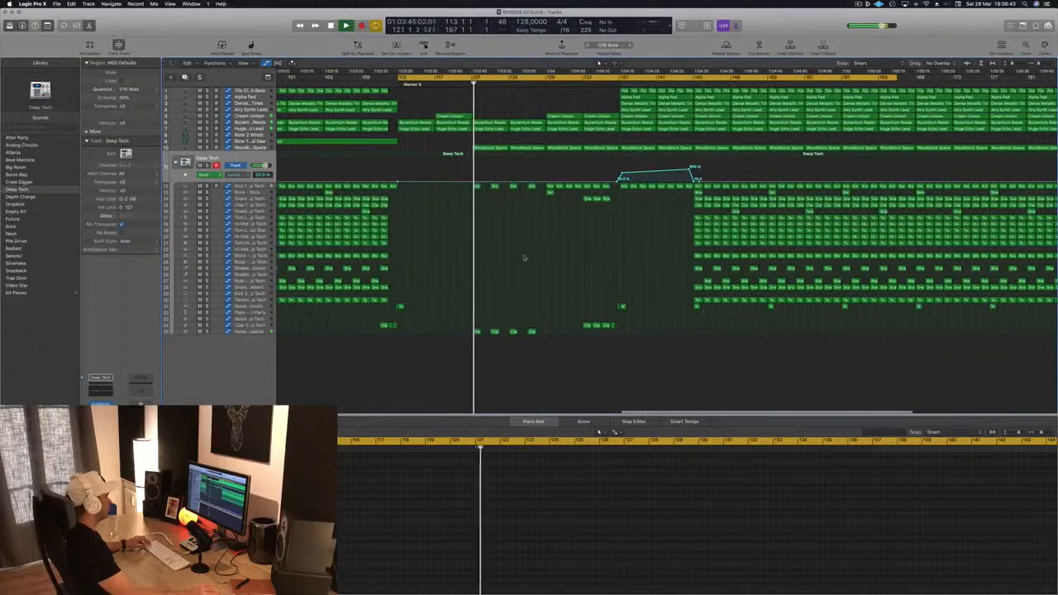
scroll(522, 255, up, 2)
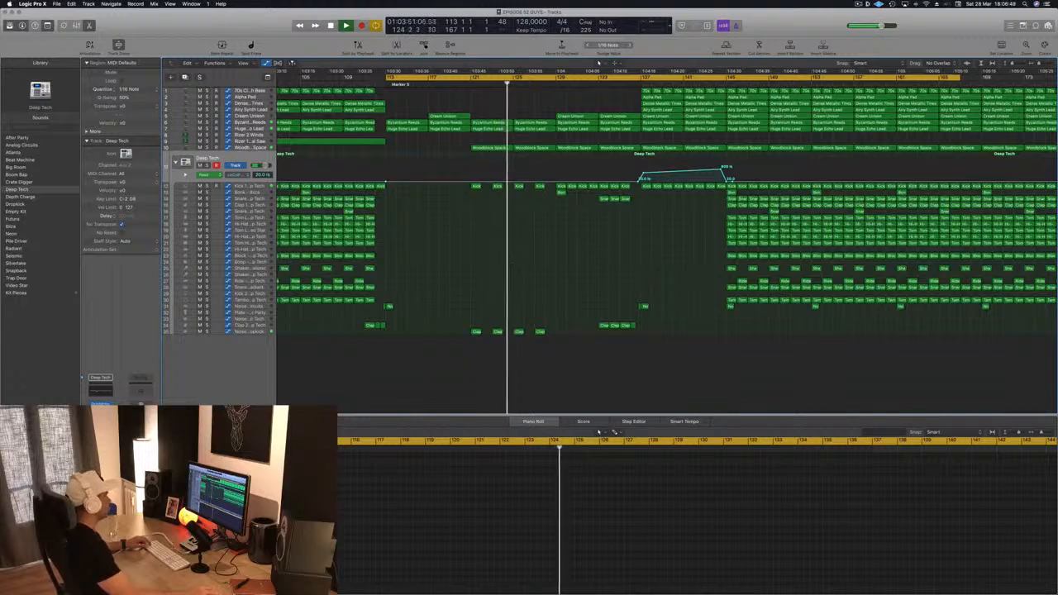
scroll(508, 264, down, 1)
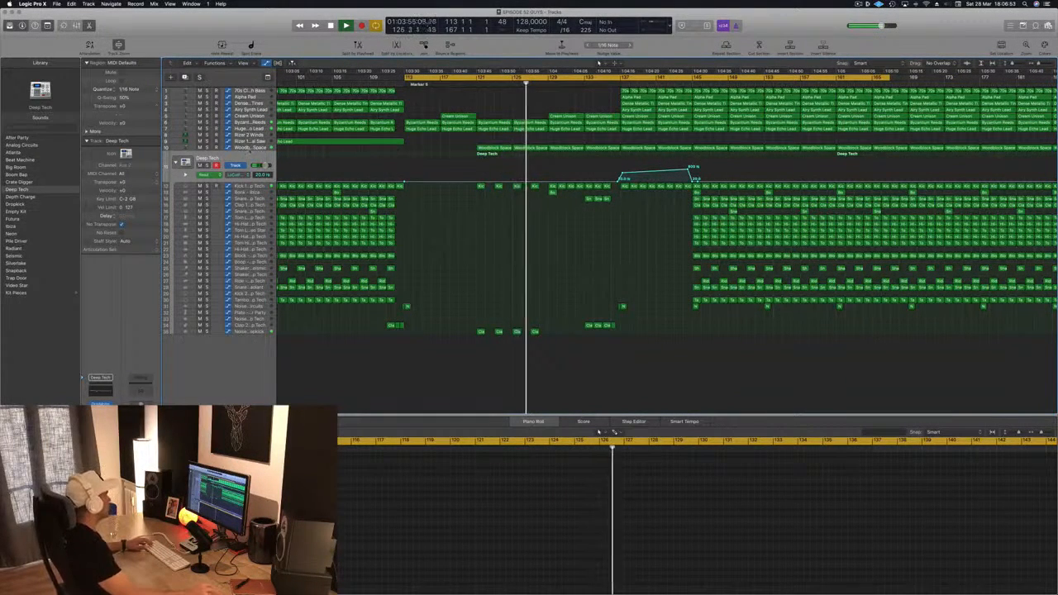
Step: Engage the Channel EQ low cut on the Woodblock Space track and sweep it up to about 300 Hz
click(249, 149)
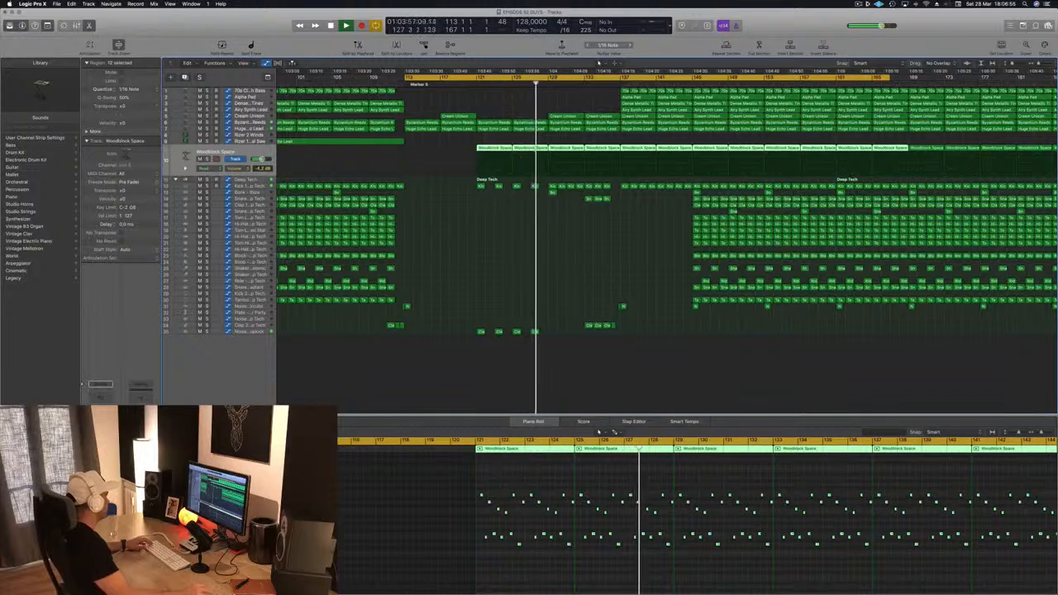
click(102, 399)
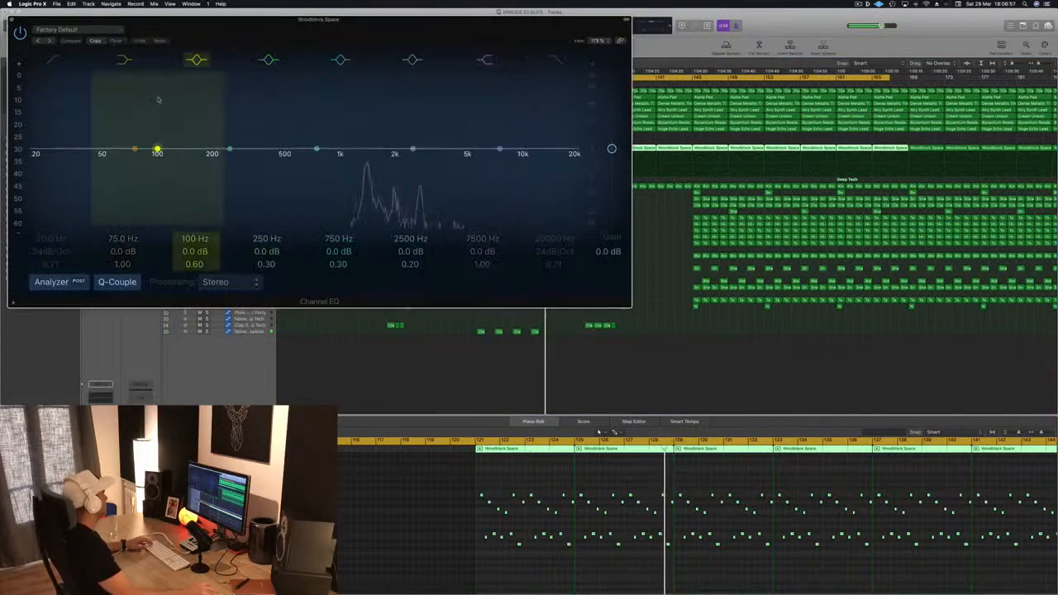
click(53, 60)
drag(60, 153, 268, 156)
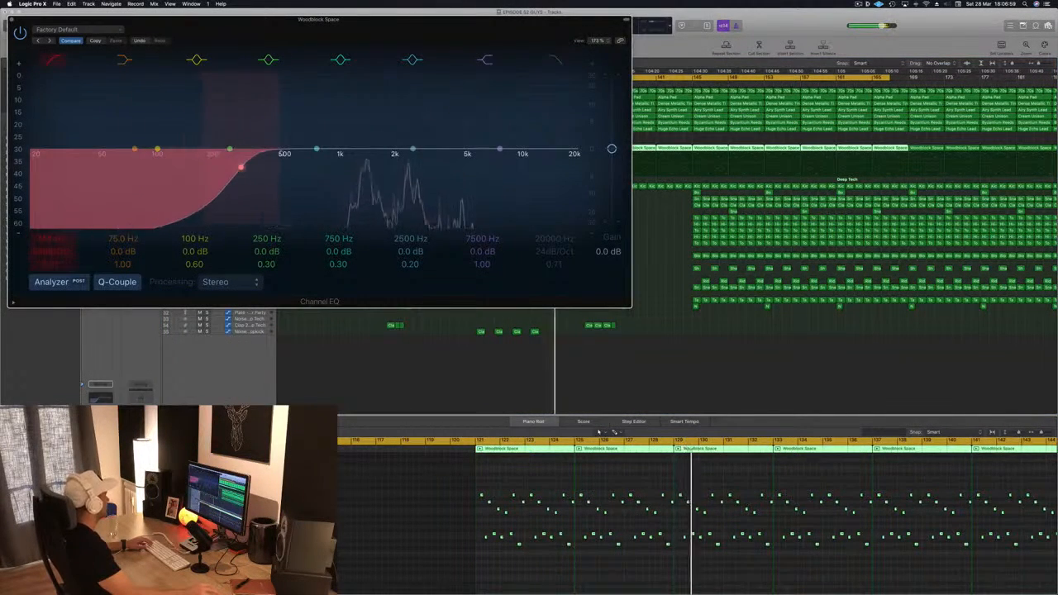
click(11, 19)
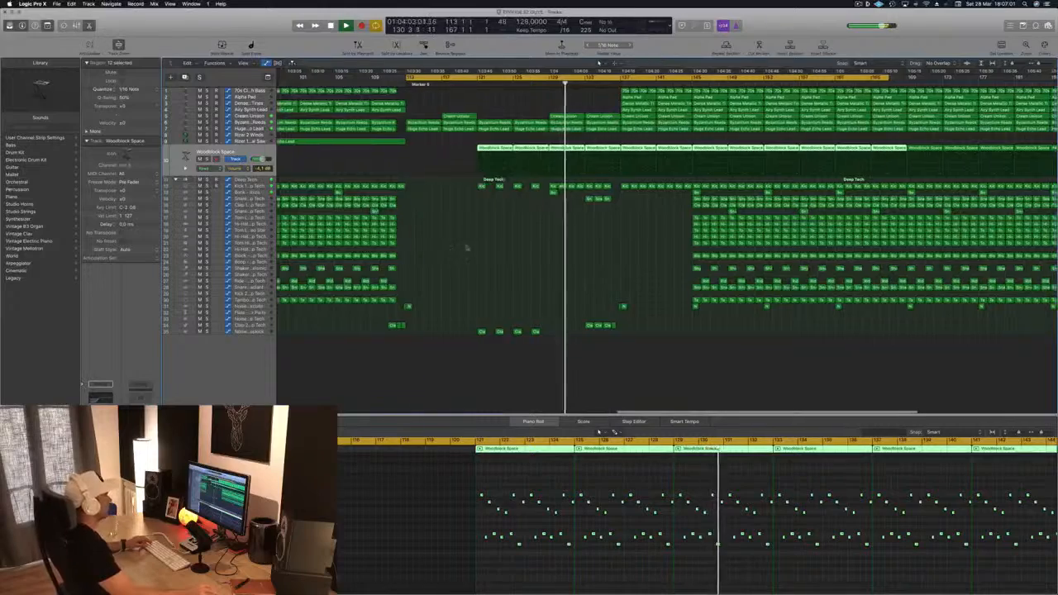
Step: Delete the bar-137 regions on the top synth bass, pad and lead tracks
scroll(510, 243, down, 3)
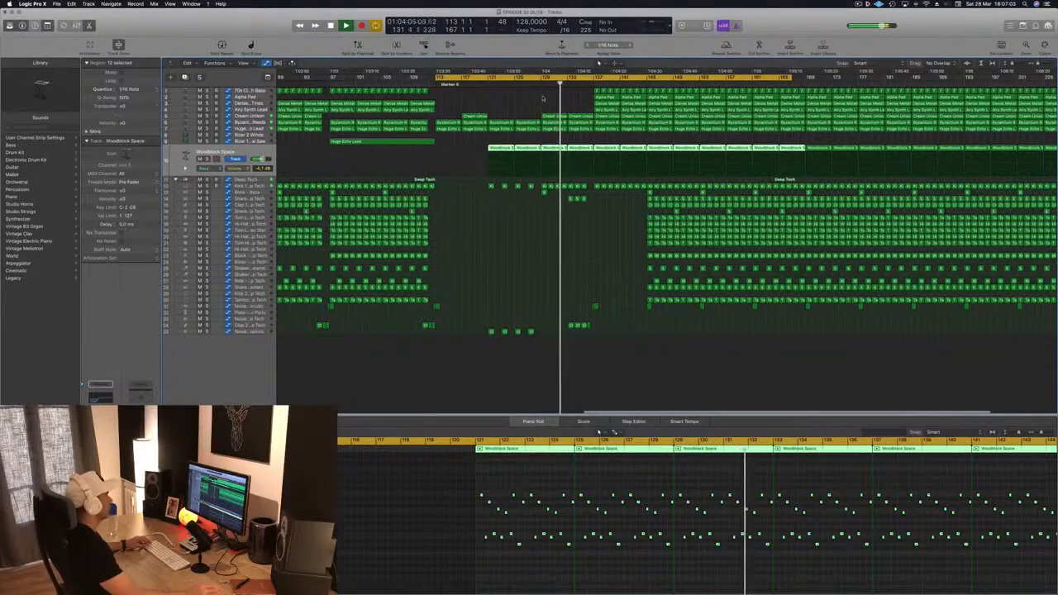
scroll(546, 99, down, 2)
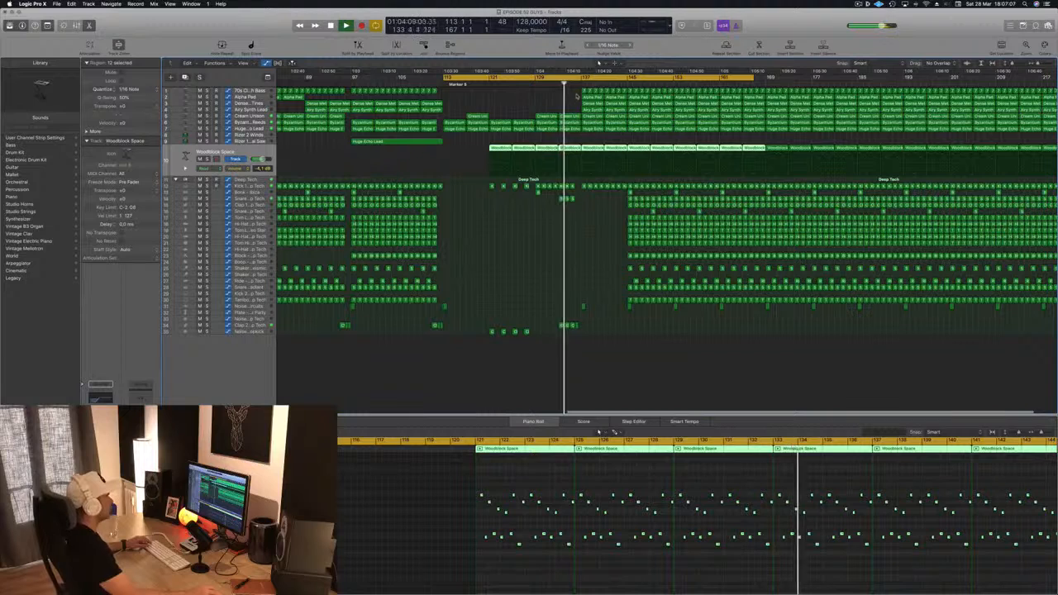
drag(577, 92, 597, 104)
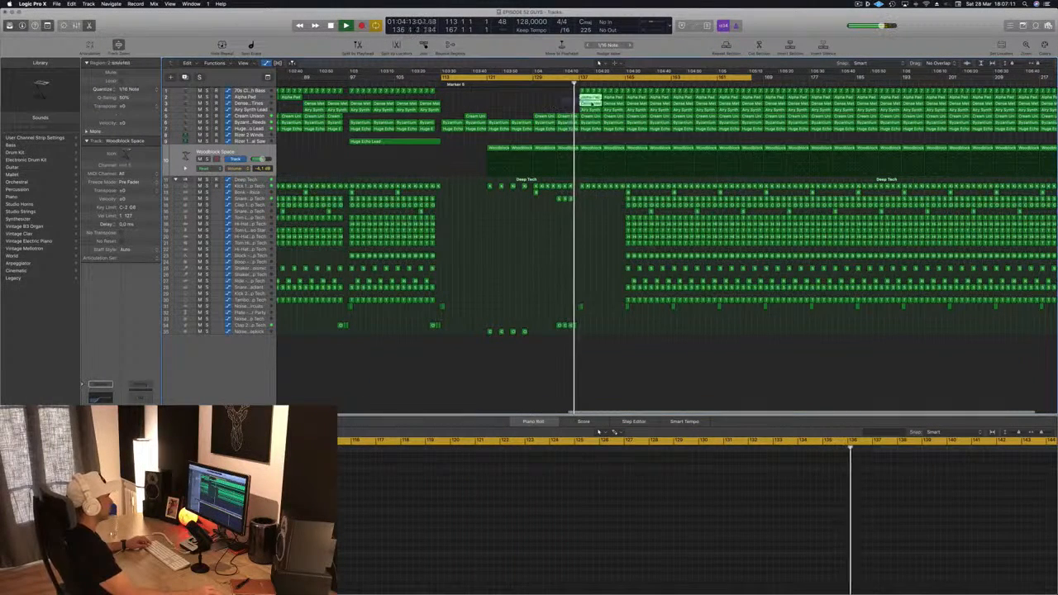
drag(597, 104, 607, 110)
key(Delete)
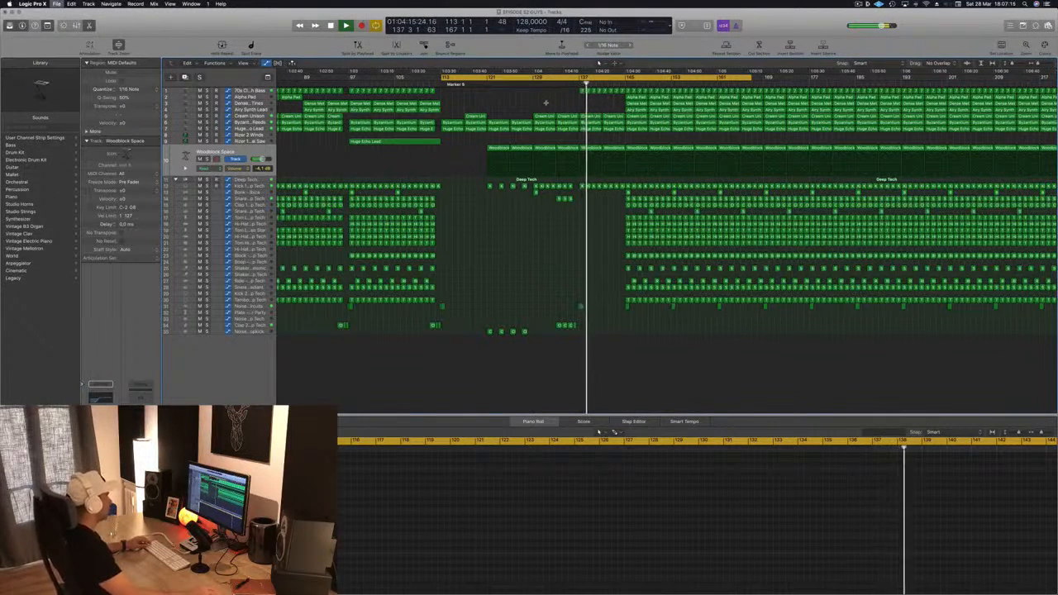
Step: Reshape the 70s Classic Synth Bass automation into a rising ramp from about bar 137 to bar 141
click(254, 91)
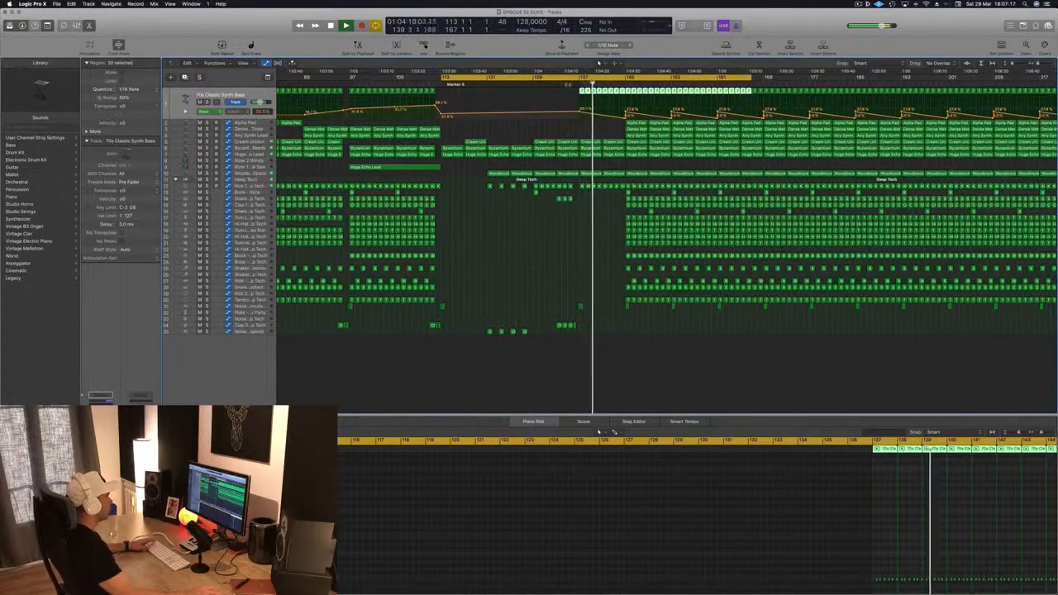
drag(581, 111, 582, 96)
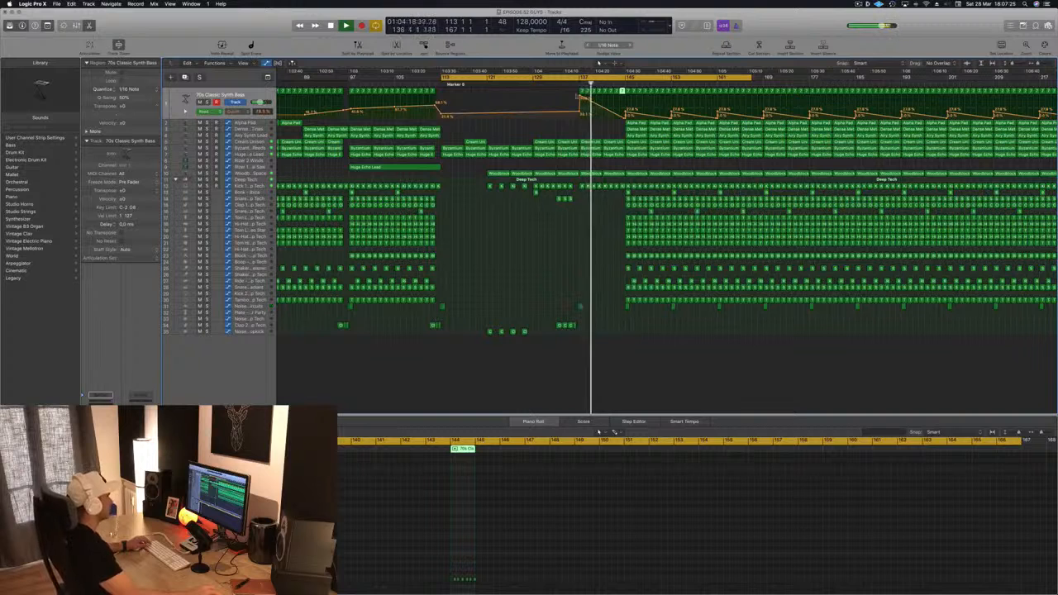
drag(581, 97, 633, 110)
click(574, 83)
key(super+Right)
key(super+Right)
key(super+Right)
drag(709, 113, 709, 108)
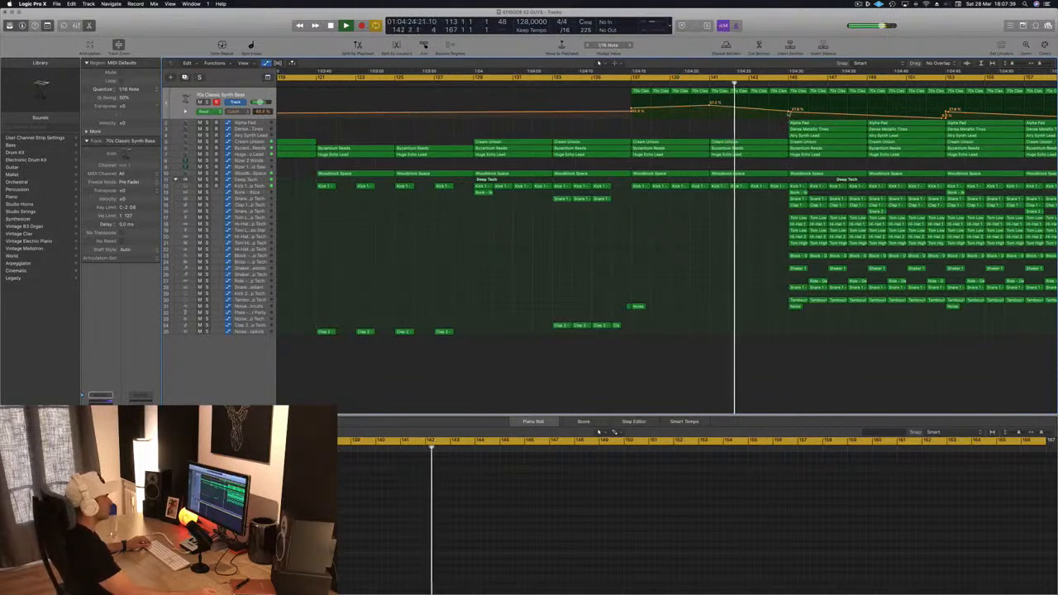
Step: Examine the synth bass automation and regions around bars 141 to 145
key(super+Left)
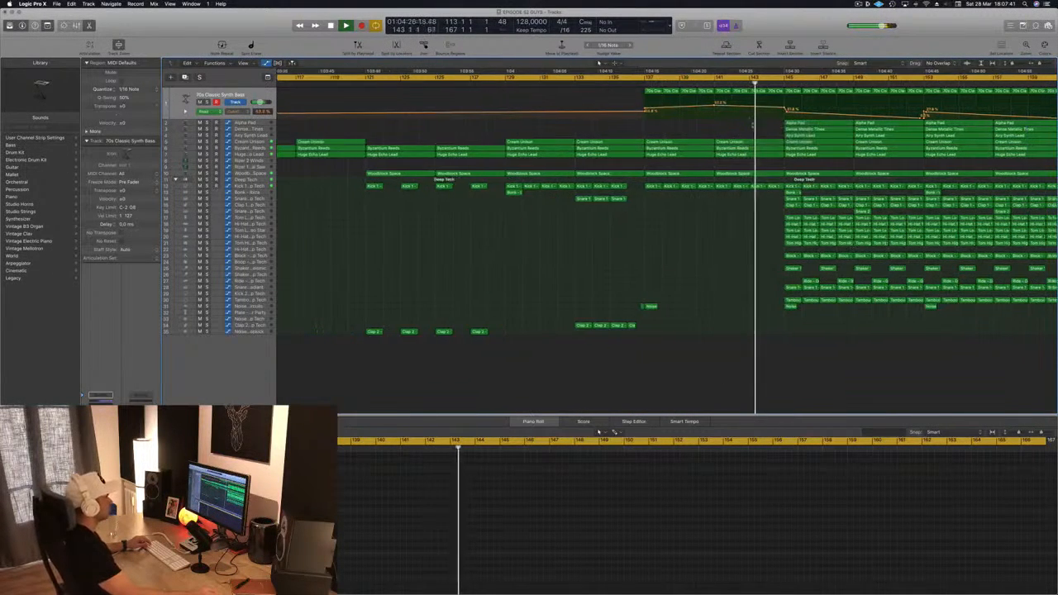
key(super+Right)
click(777, 89)
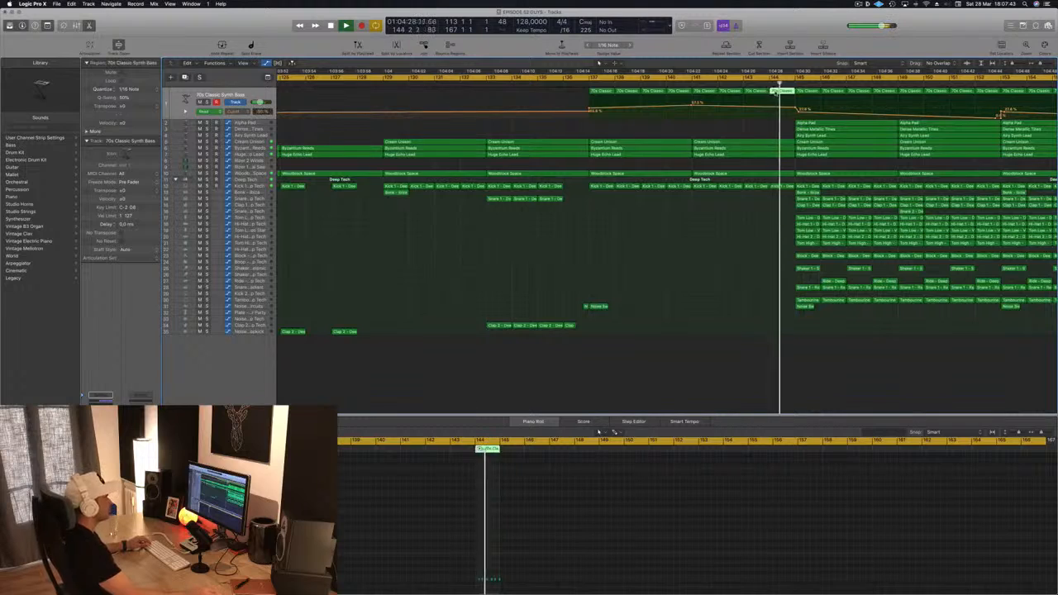
key(super+Left)
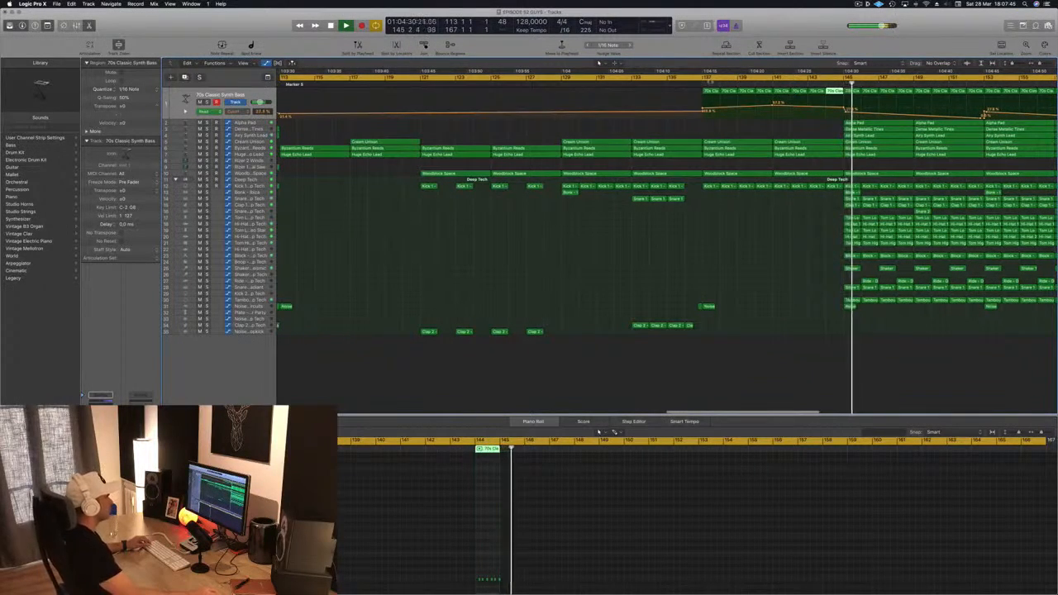
key(super+Left)
key(super+Left)
key(super+Left)
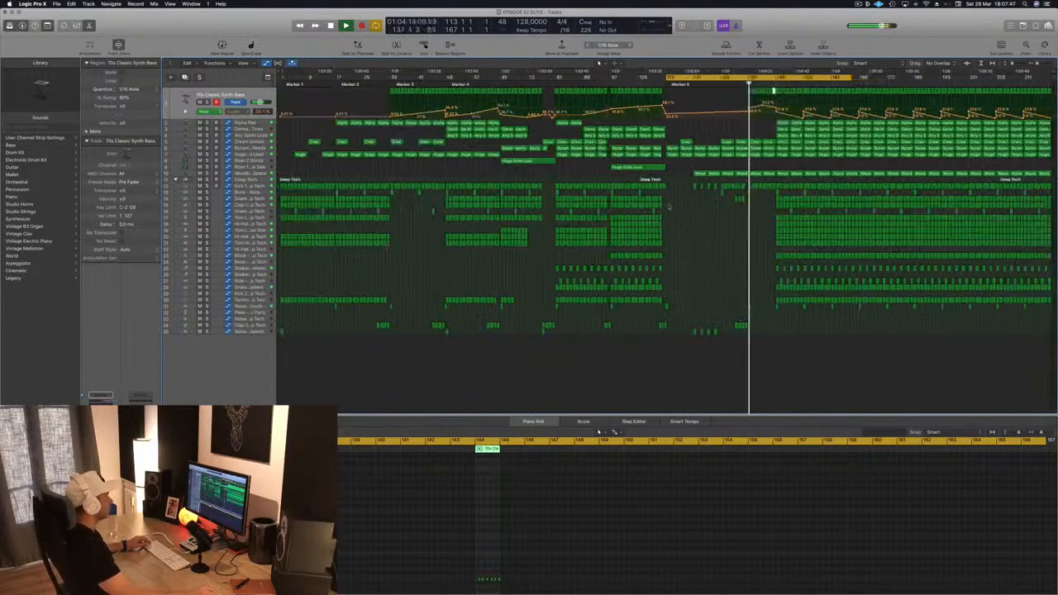
Step: Copy the Huge Echo Lead region to around bar 129, just before the drop
click(642, 168)
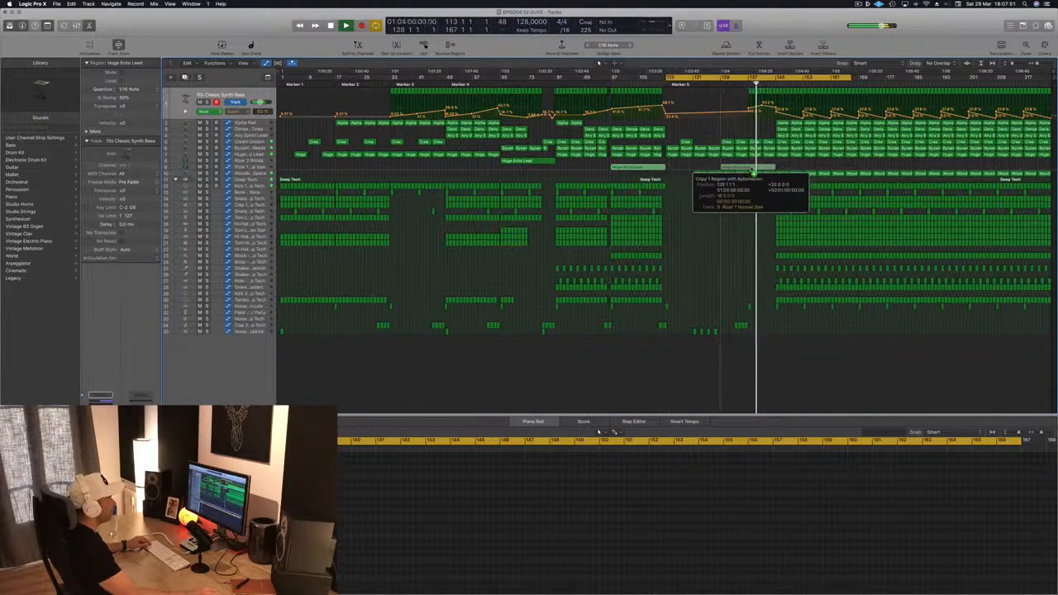
drag(748, 168, 748, 168)
drag(514, 162, 733, 162)
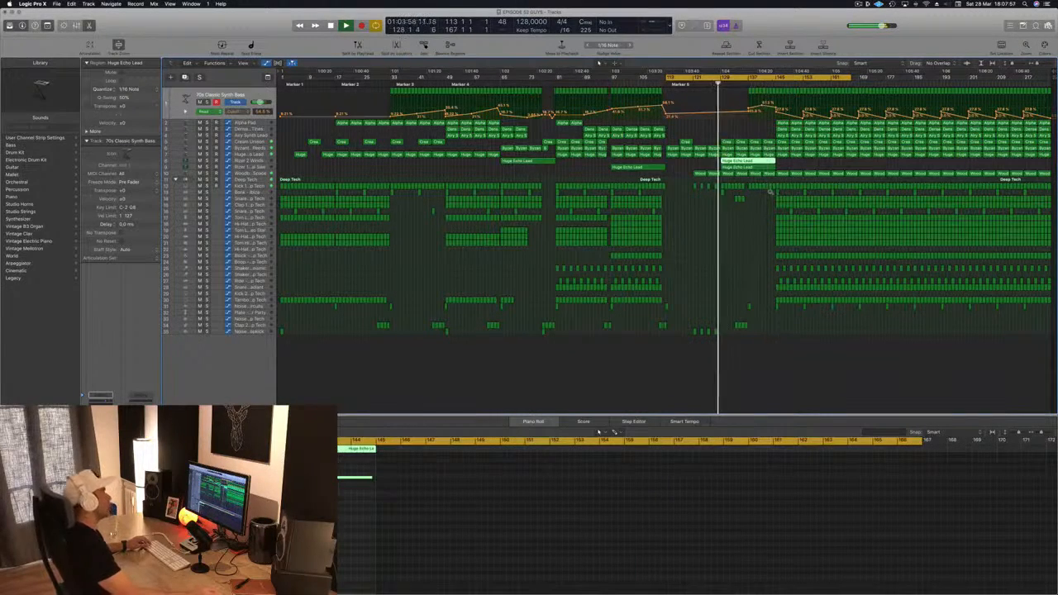
Step: Select every region from the drop onward and shift them to start at about bar 145
key(super+Right)
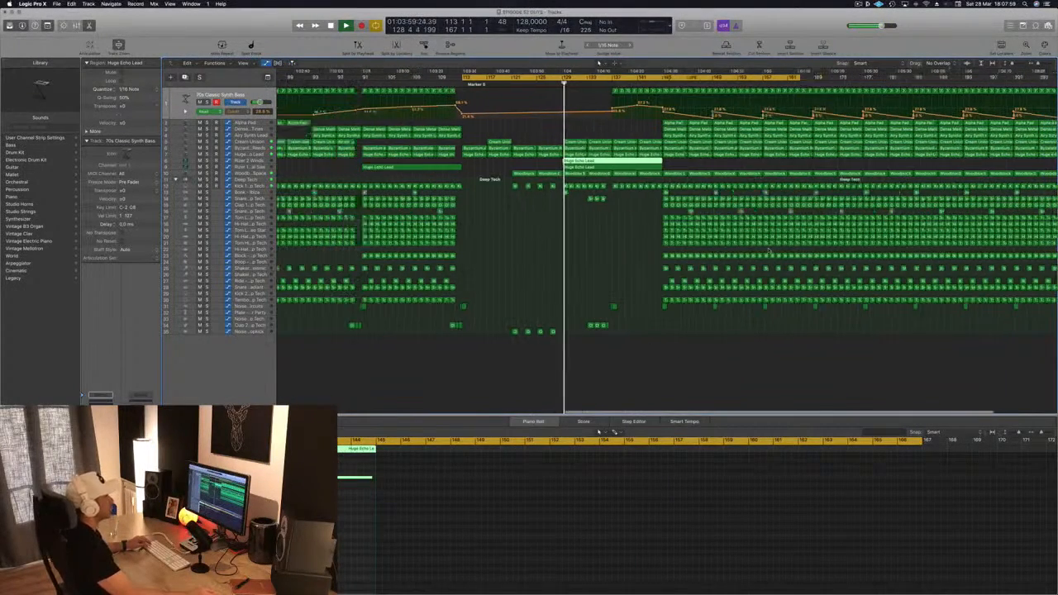
key(super+Left)
key(super+Left)
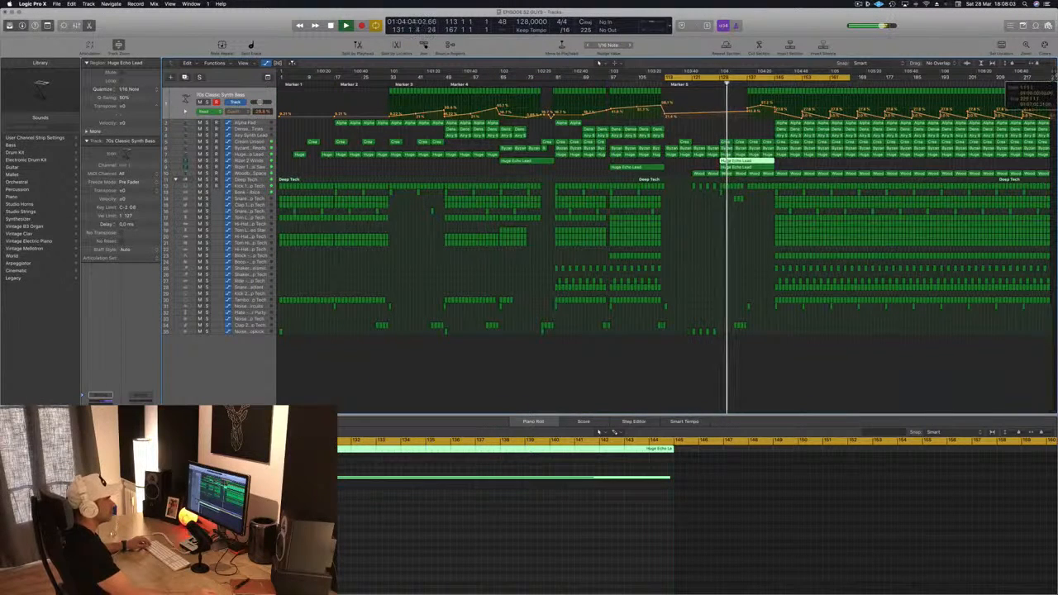
scroll(713, 288, right, 3)
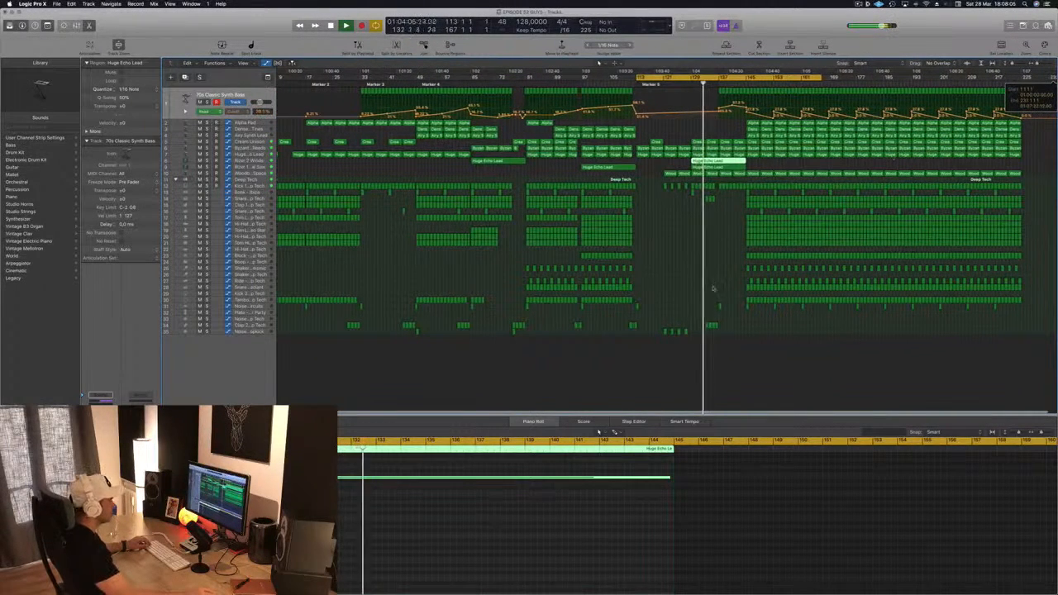
drag(742, 313, 1022, 96)
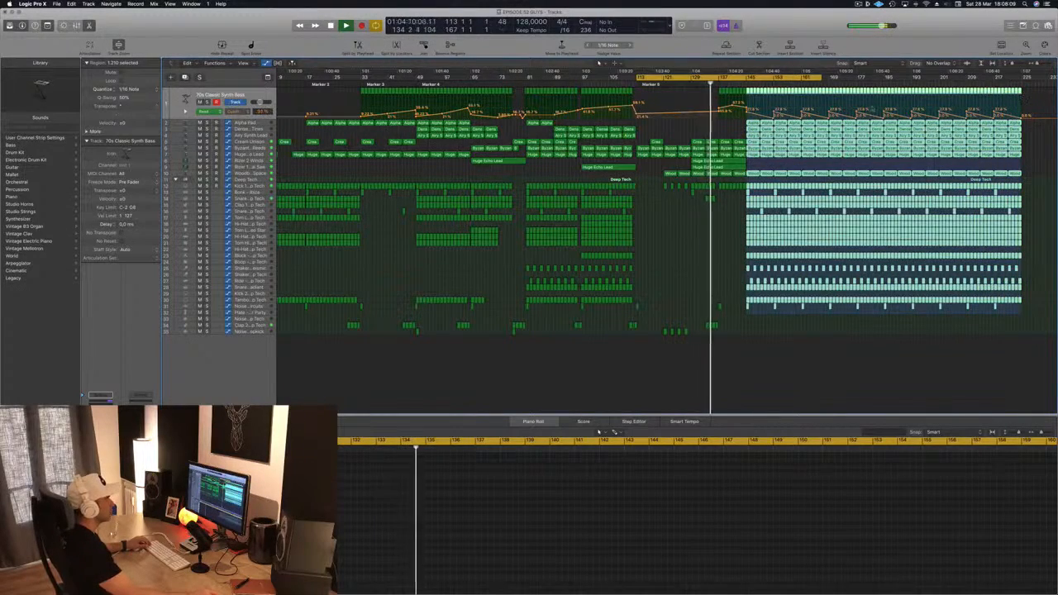
scroll(872, 109, up, 8)
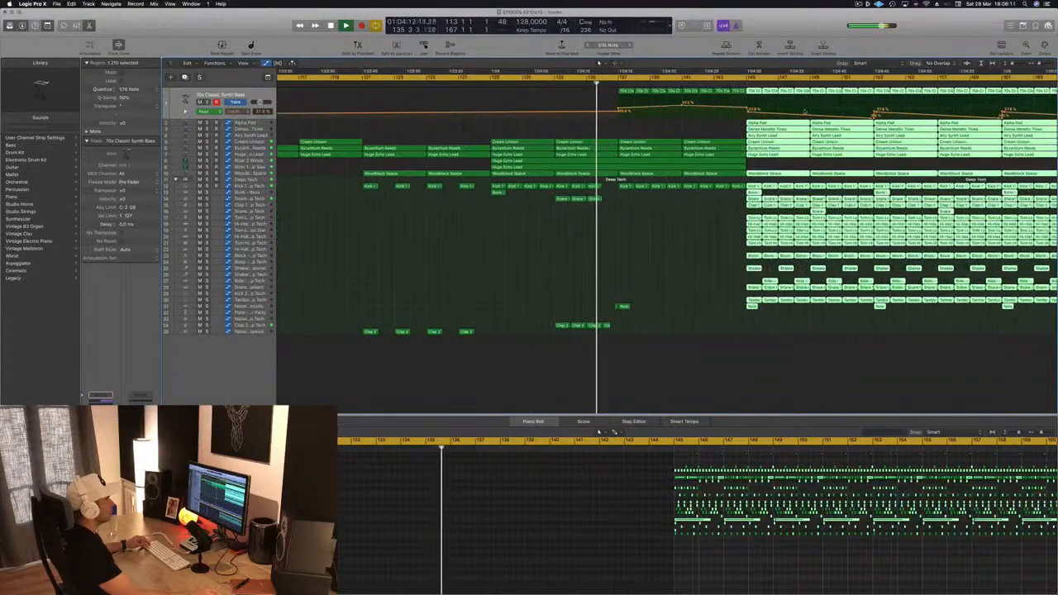
key(super+Right)
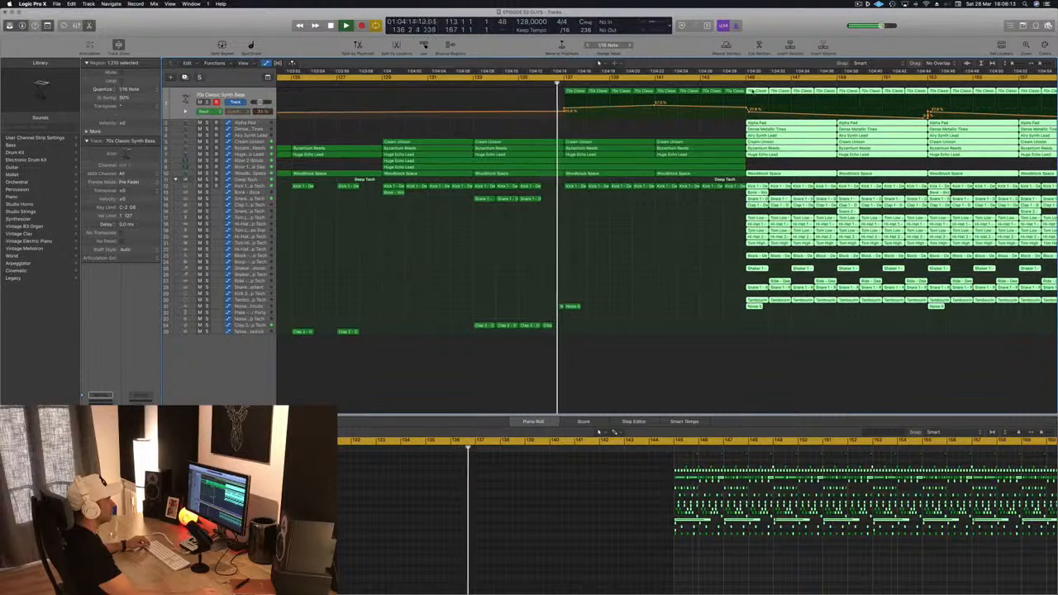
mouse_move(753, 91)
mouse_down()
mouse_move(775, 93)
mouse_move(759, 96)
mouse_up()
click(673, 267)
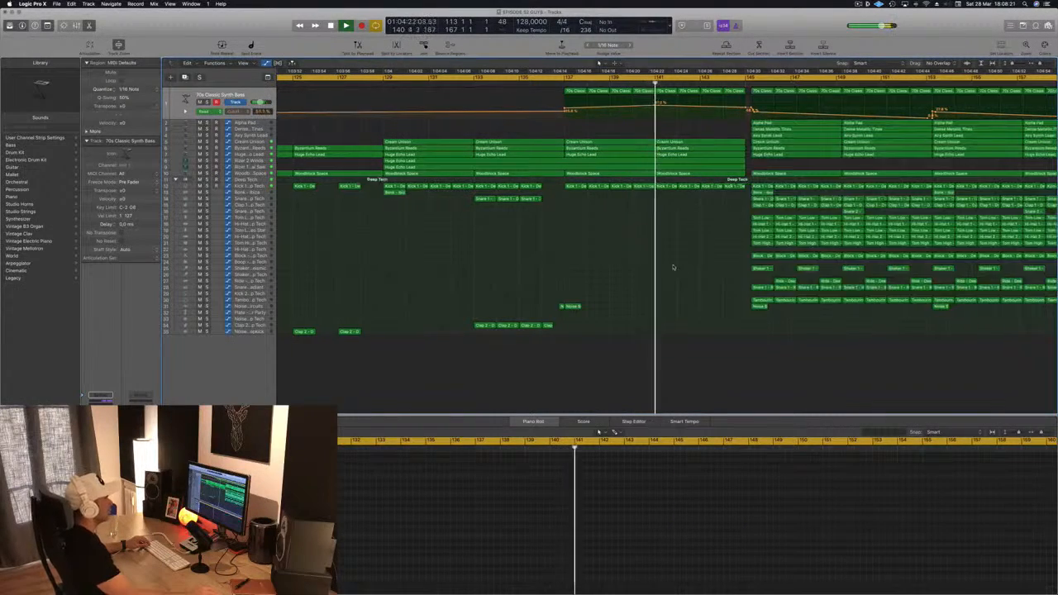
Step: Select all regions from the drop onward and nudge them slightly so they start right at bar 145
key(super+Left)
key(super+Left)
key(super+Left)
key(super+Left)
key(super+Left)
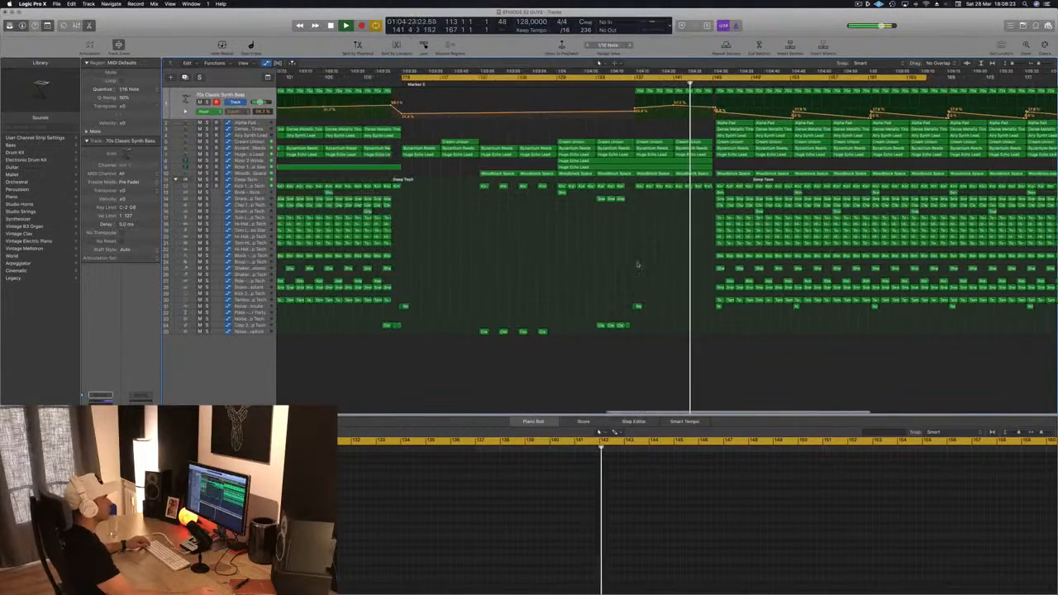
key(super+Left)
key(super+Left)
key(super+Left)
key(super+Left)
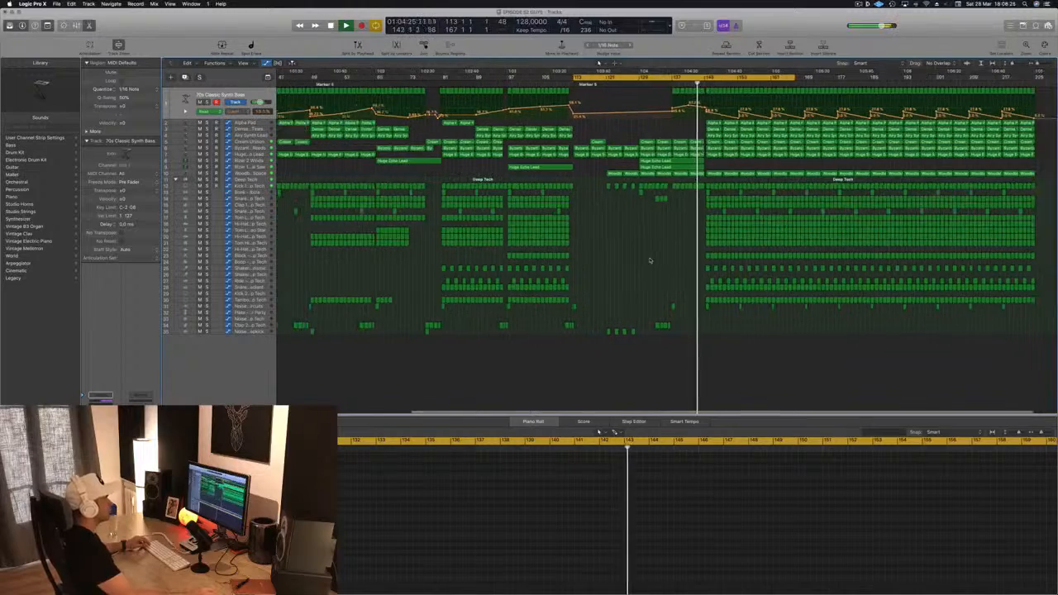
key(super+Right)
key(super+Right)
key(super+Right)
key(super+Right)
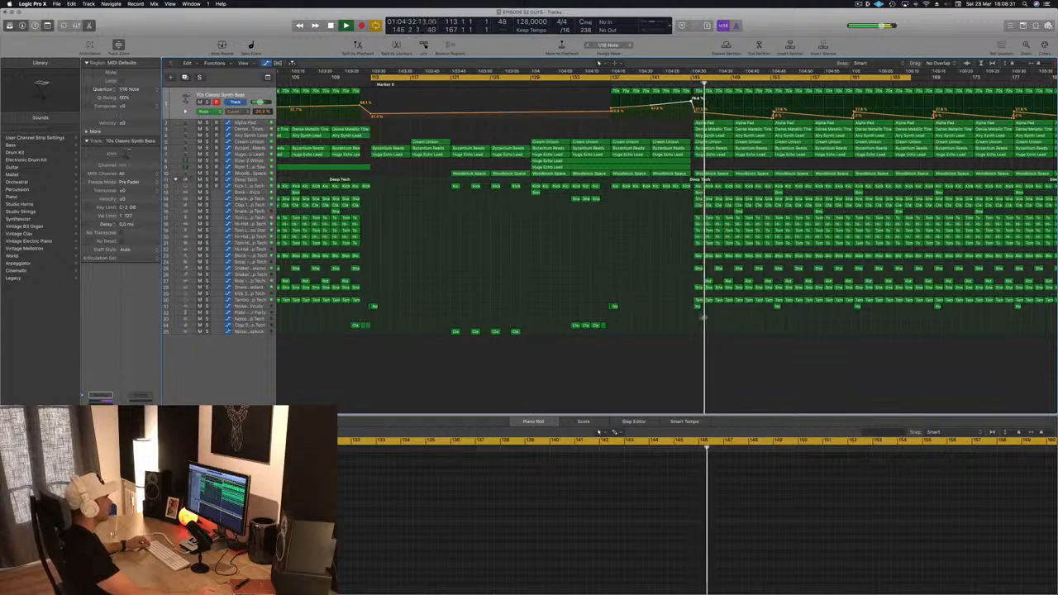
drag(694, 316, 1018, 92)
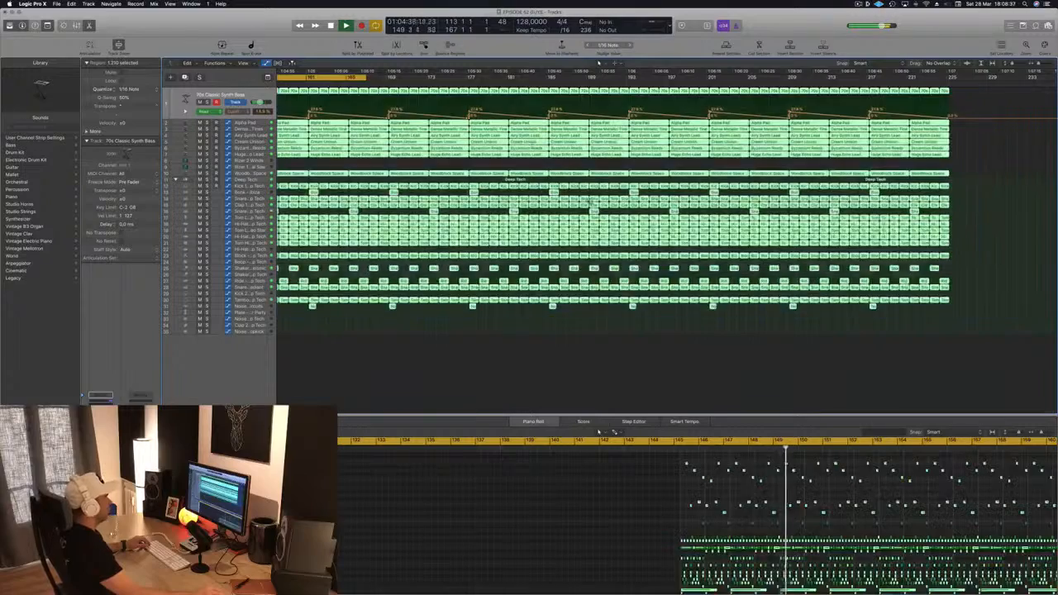
scroll(1018, 93, left, 10)
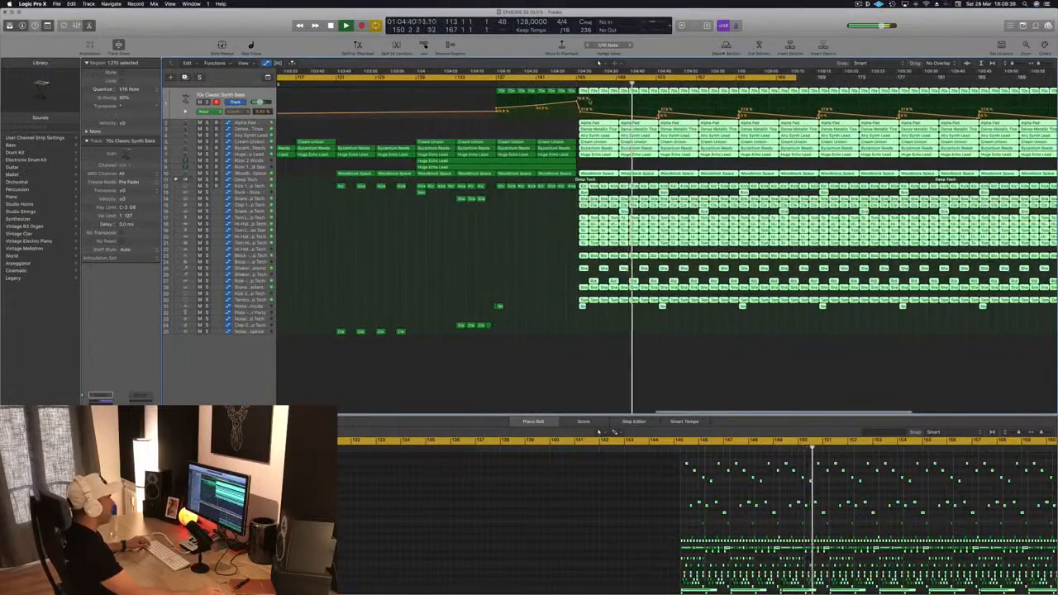
key(super+Right)
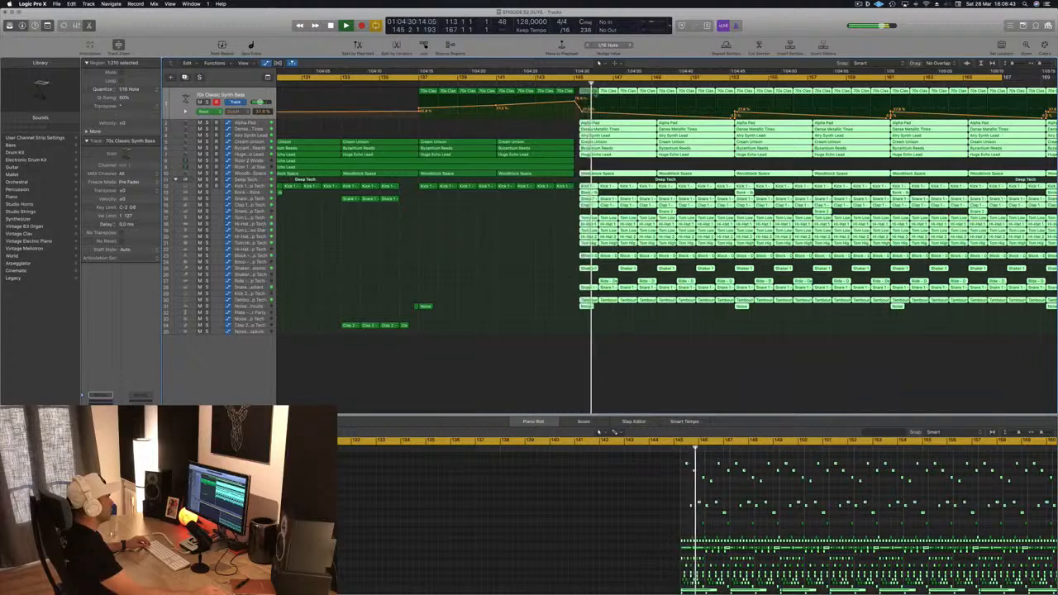
drag(601, 93, 588, 94)
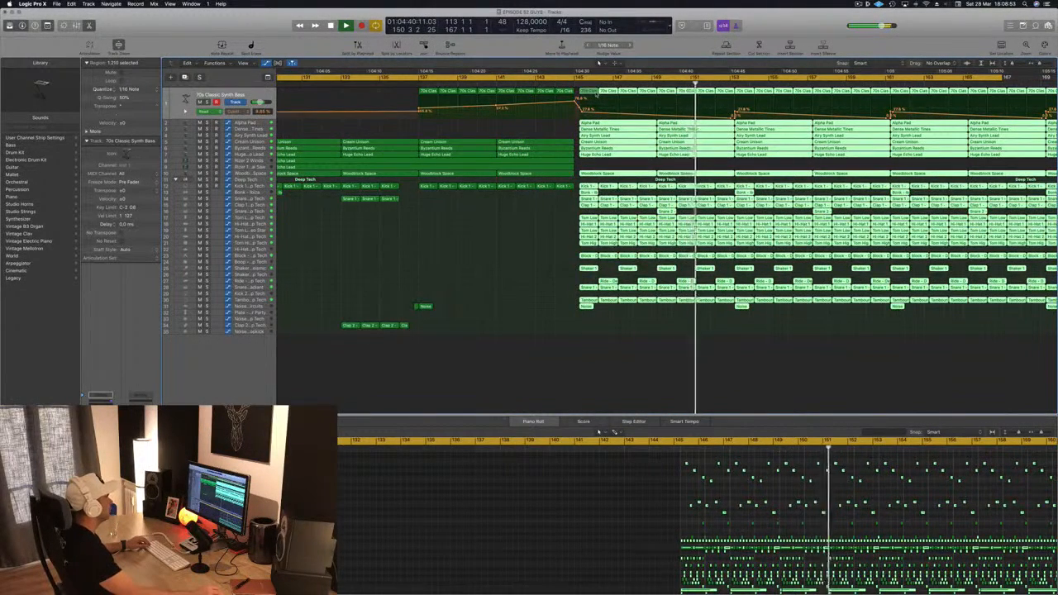
mouse_move(590, 94)
mouse_down()
mouse_move(601, 96)
mouse_move(592, 97)
mouse_up()
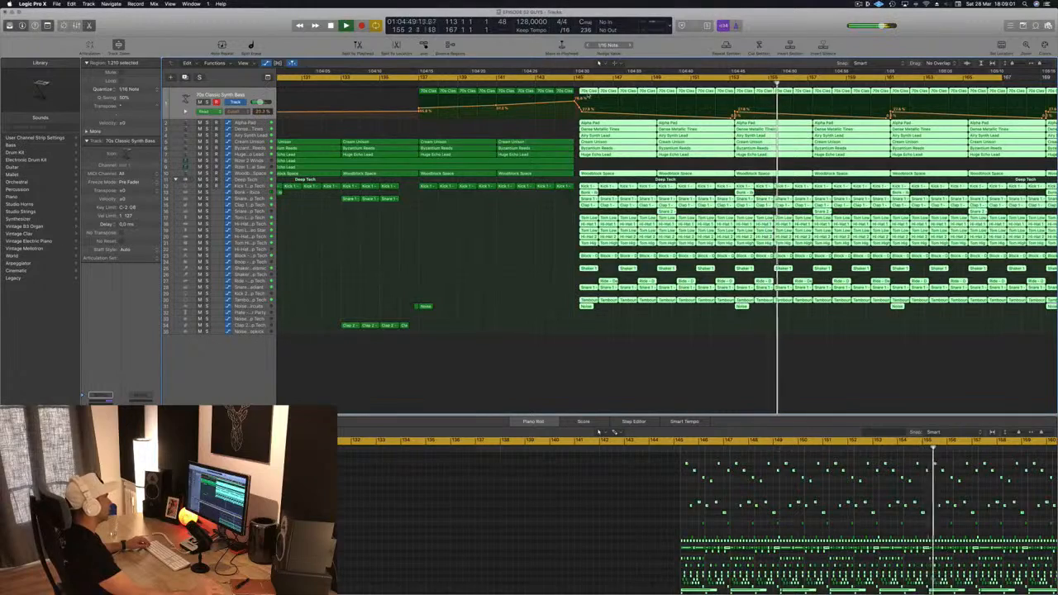
Step: Readjust the position of the selected drop regions while auditioning the transition into the drop
scroll(584, 98, up, 5)
scroll(584, 97, up, 1)
scroll(577, 98, down, 3)
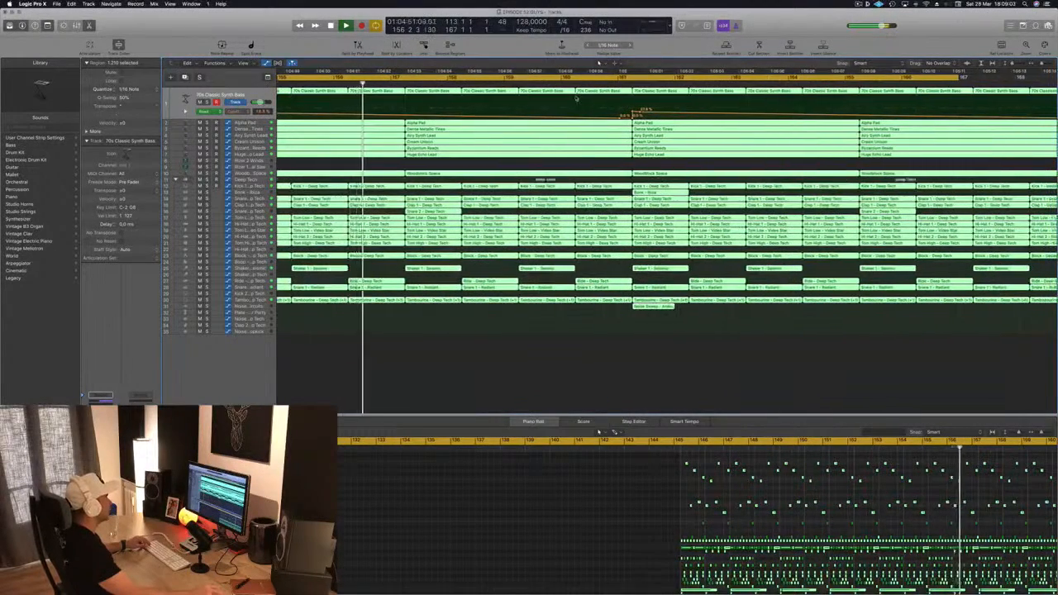
scroll(543, 103, left, 5)
key(space)
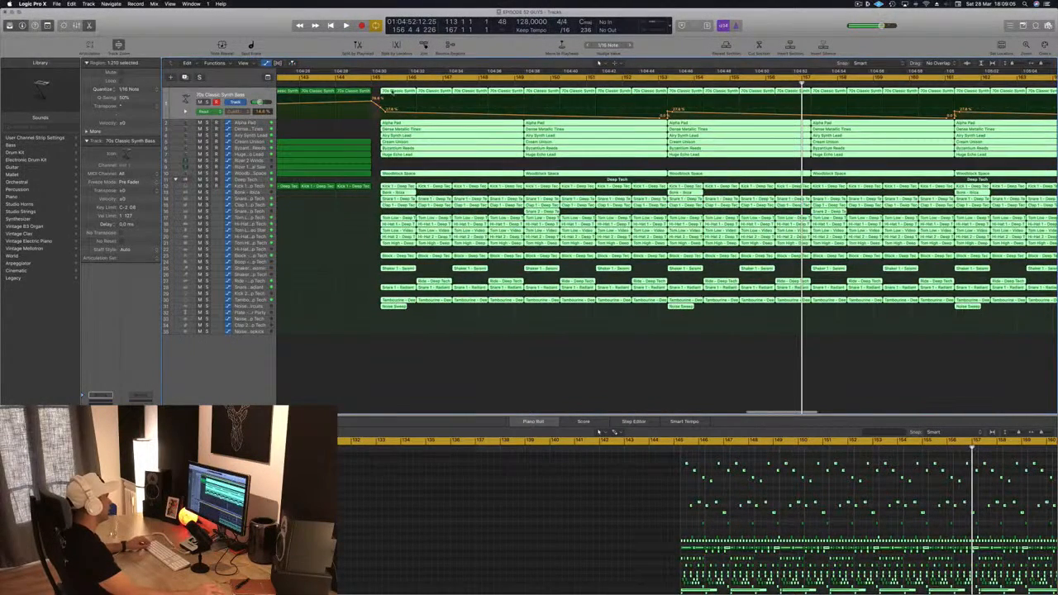
mouse_move(412, 92)
mouse_down()
mouse_move(443, 95)
mouse_move(393, 95)
mouse_move(403, 93)
mouse_up()
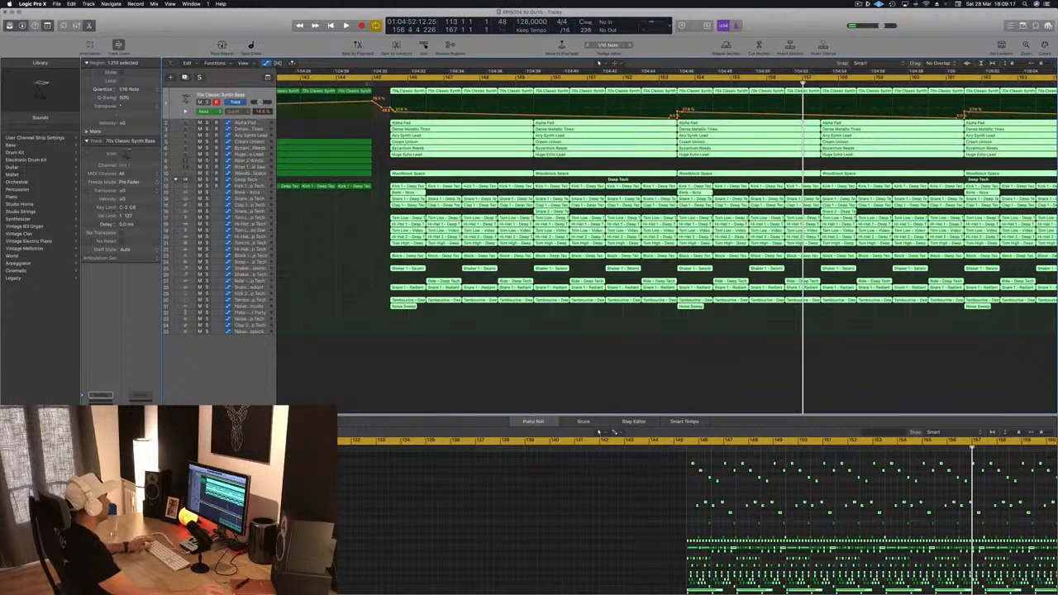
key(space)
Step: Audition the arrangement around the build-up and the drop
scroll(667, 122, down, 5)
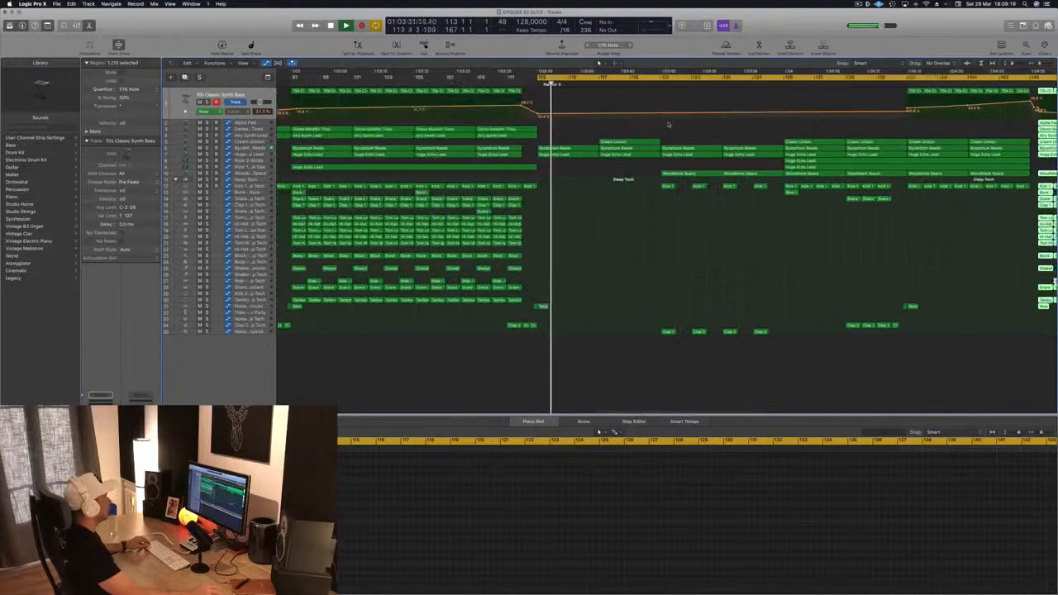
click(773, 85)
key(super+Left)
key(super+Left)
key(super+Left)
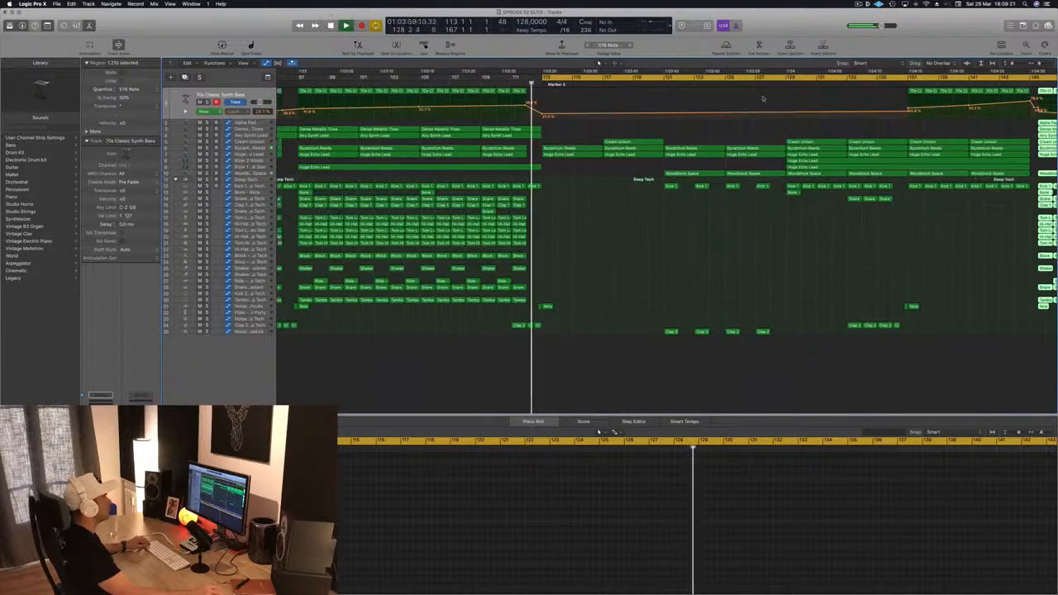
click(573, 267)
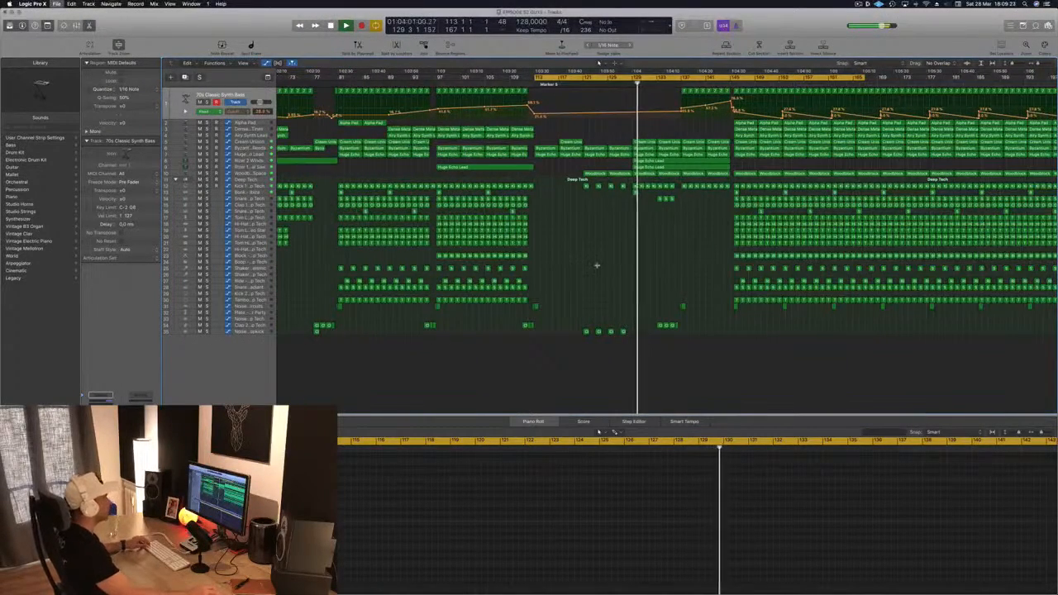
scroll(608, 258, down, 5)
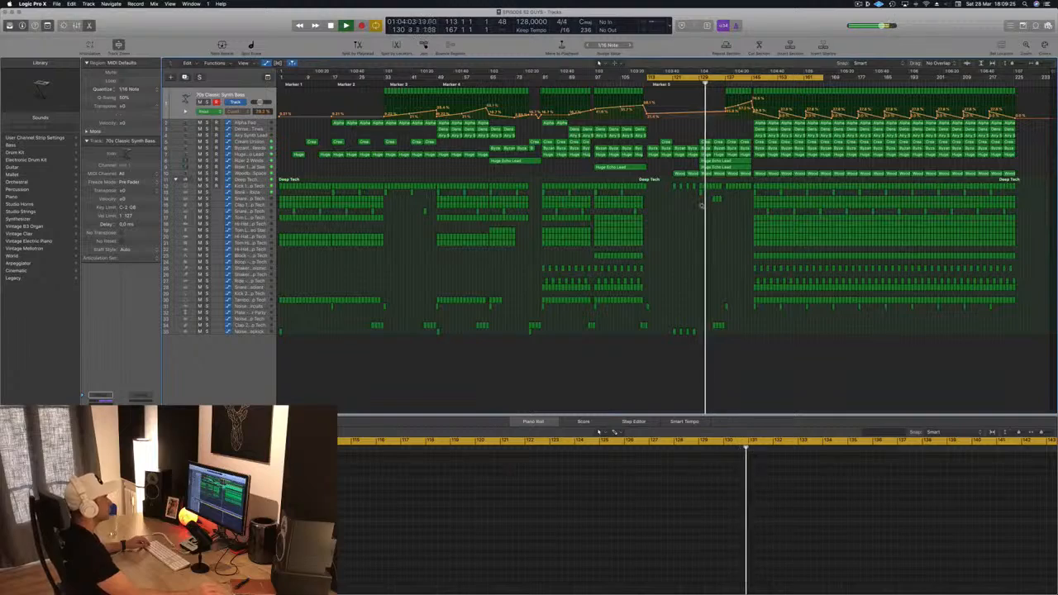
Step: Open the Woodblock Space Alchemy instrument, adjust one of its performance knobs slightly, and close it
scroll(701, 205, up, 3)
click(256, 175)
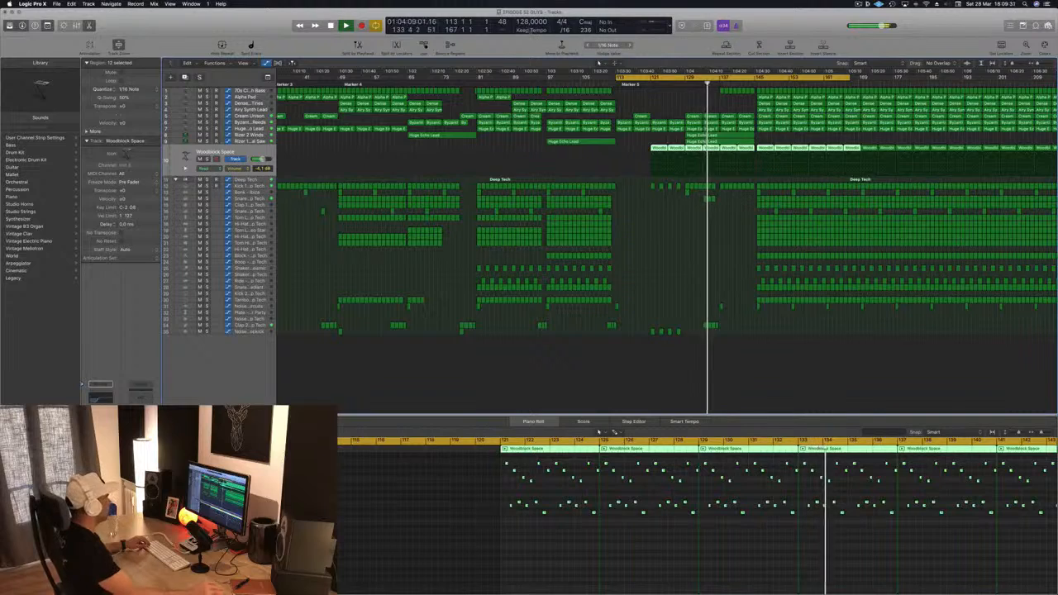
key(v)
drag(259, 21, 538, 108)
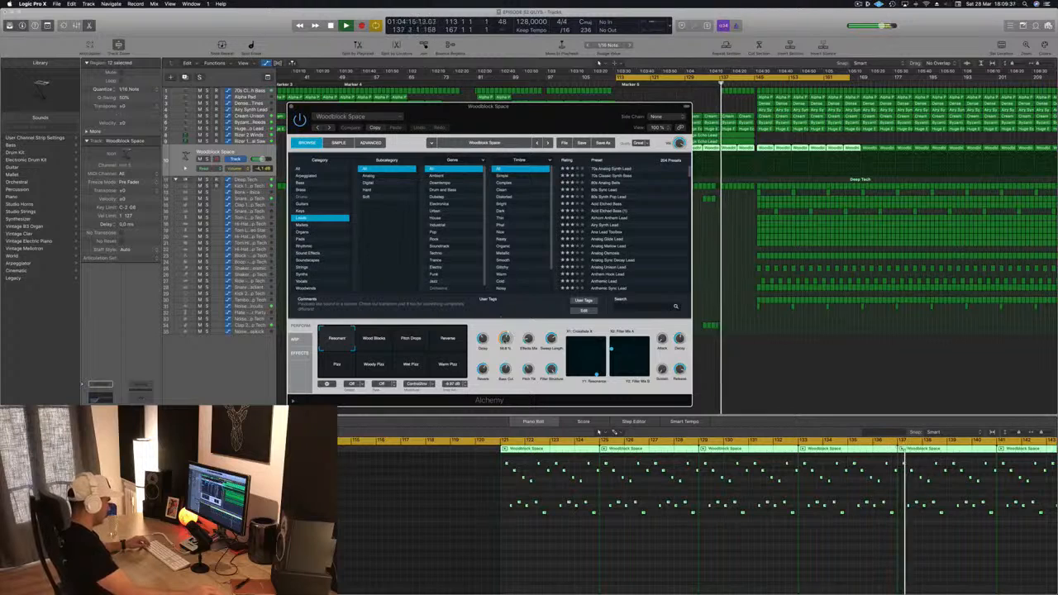
drag(506, 337, 508, 333)
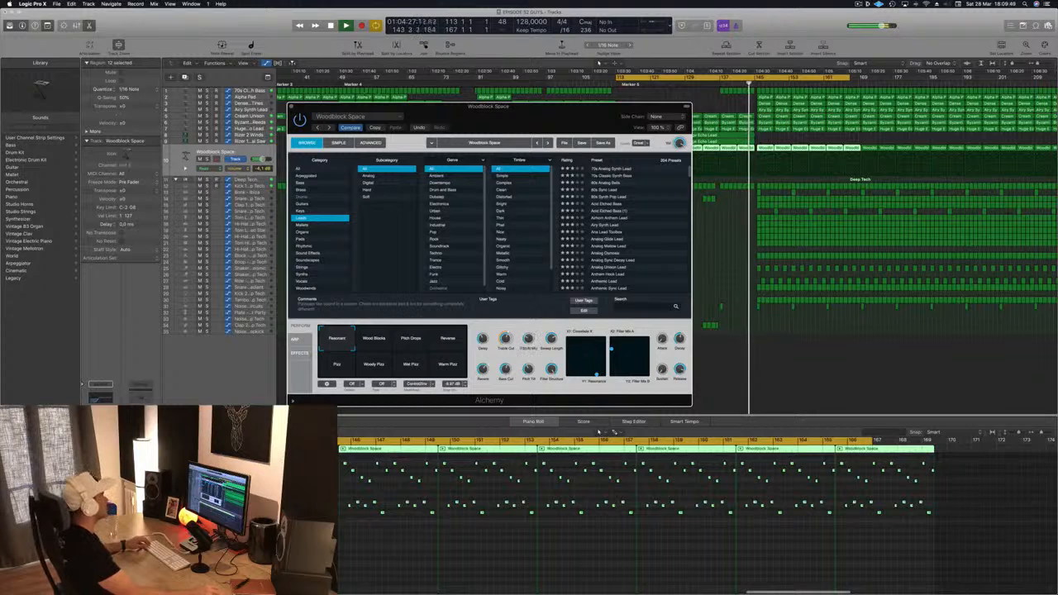
click(291, 106)
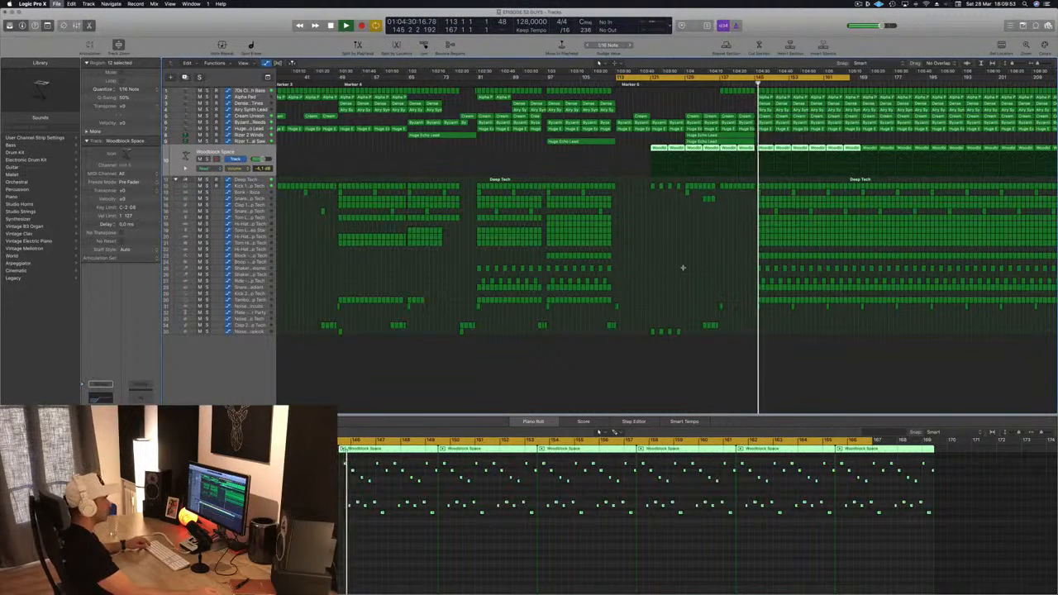
key(super+Right)
key(super+Right)
key(super+Right)
key(super+Right)
key(super+Right)
key(super+Right)
key(super+Right)
key(super+Left)
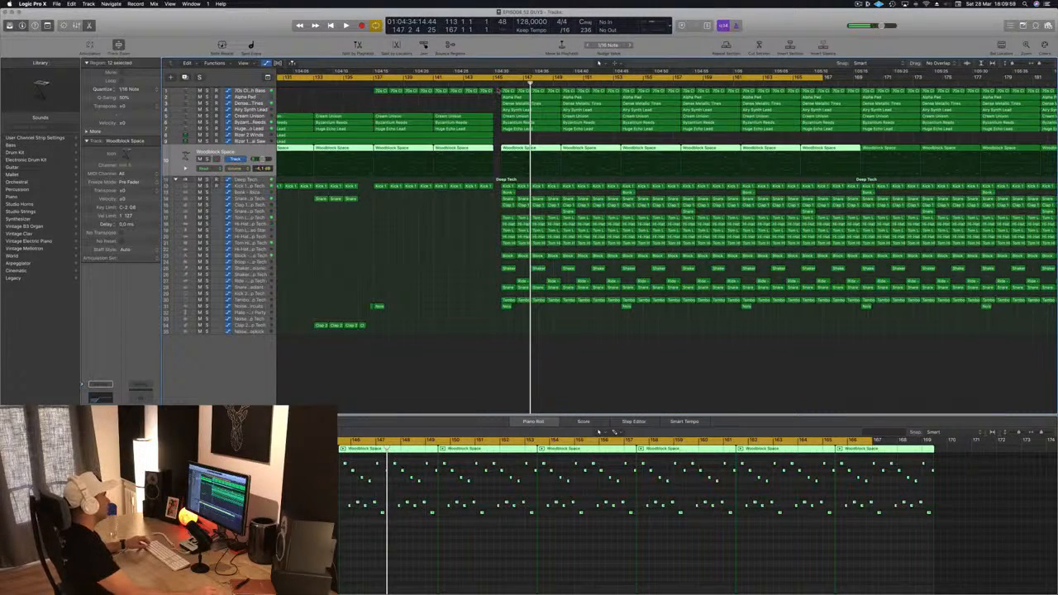
drag(498, 90, 1055, 327)
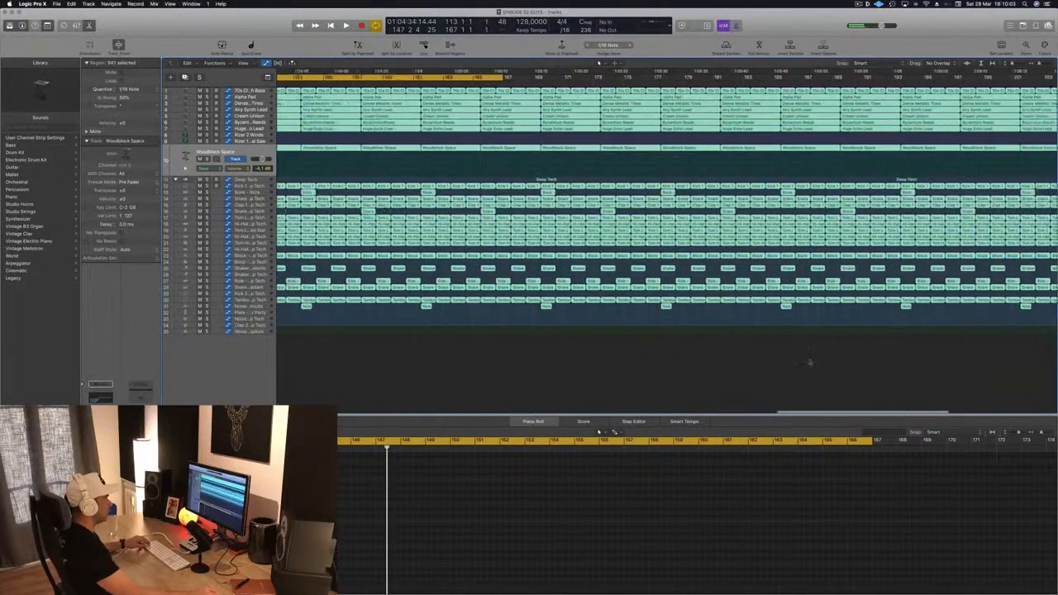
key(super+Left)
key(super+Left)
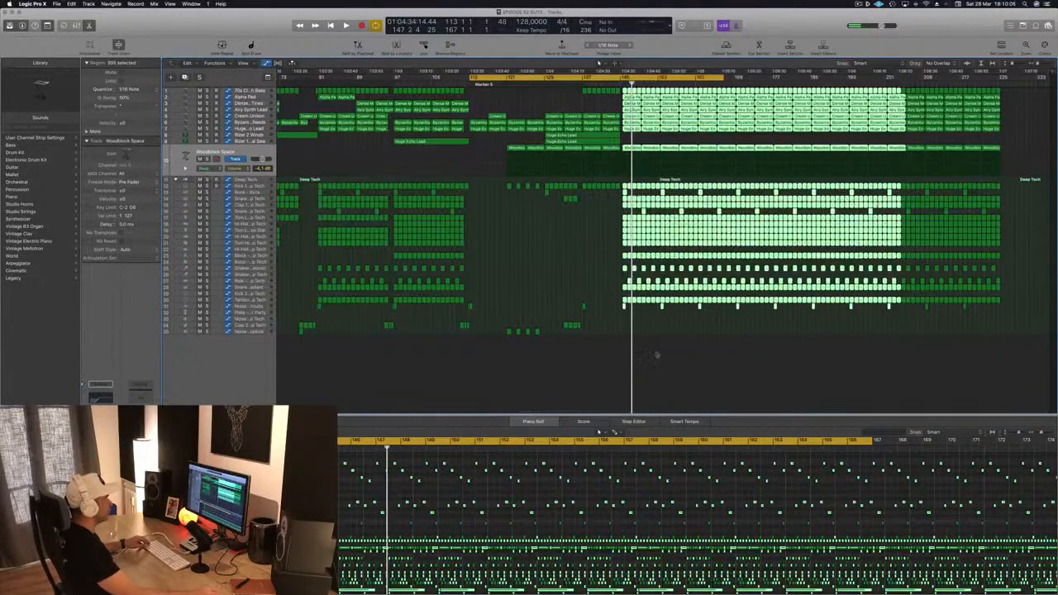
click(664, 167)
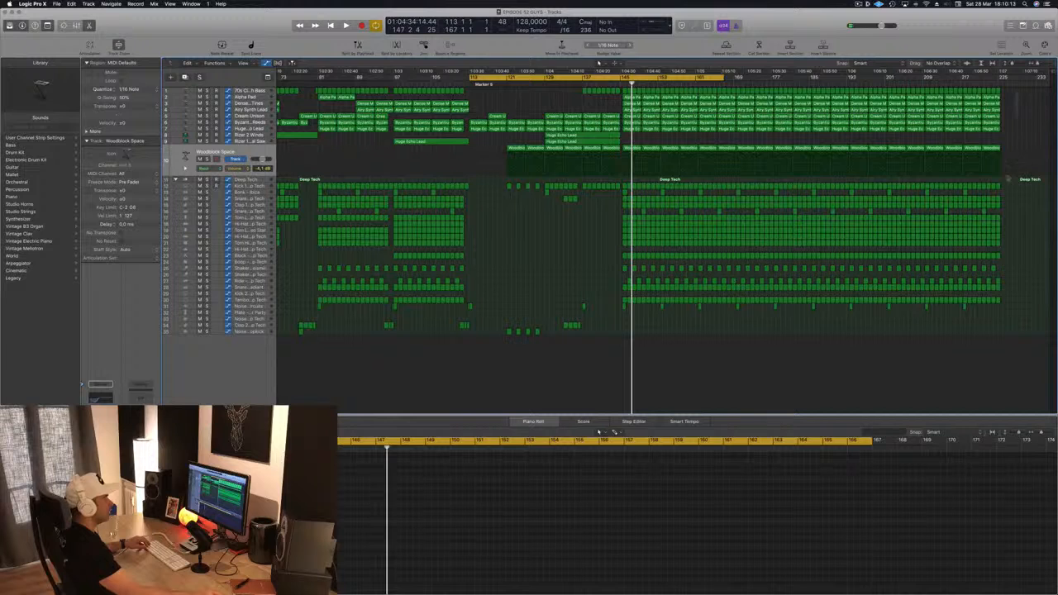
Step: Delete every region after bar 185 to end the arrangement there, turn on cycle mode, and start playback
drag(1019, 85, 815, 372)
key(Delete)
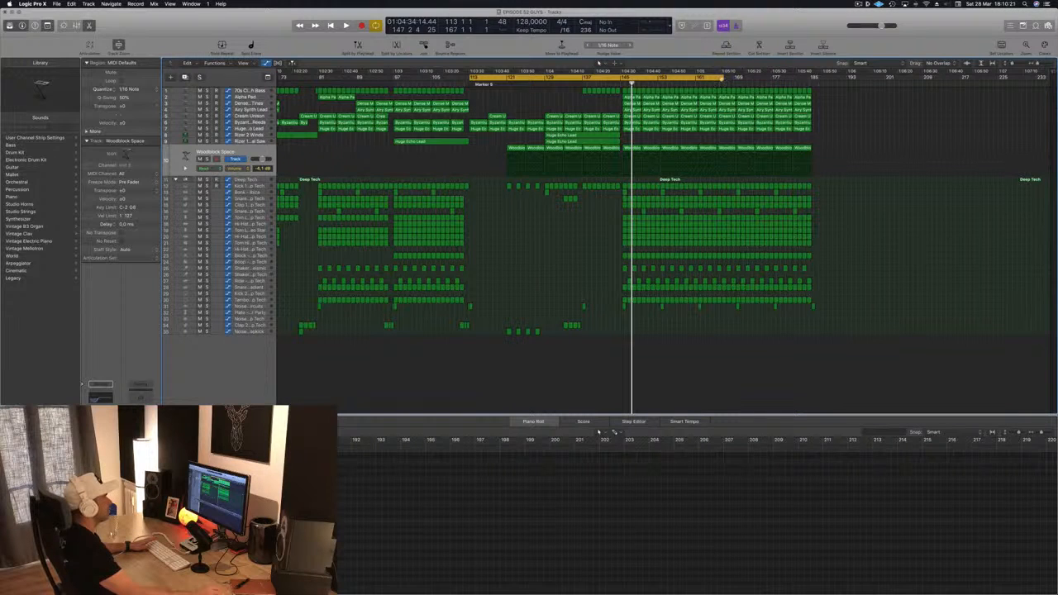
key(c)
key(space)
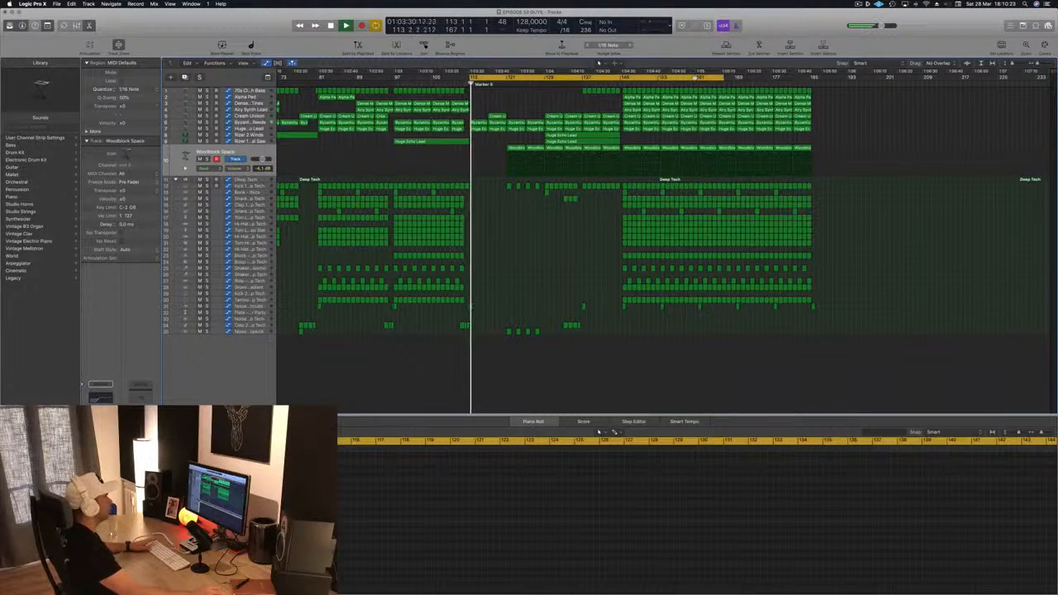
Step: Select the drop regions from bar 145 to bar 185 and nudge them slightly later
mouse_move(841, 93)
mouse_down()
mouse_move(755, 290)
mouse_move(624, 325)
mouse_up()
drag(625, 324, 623, 324)
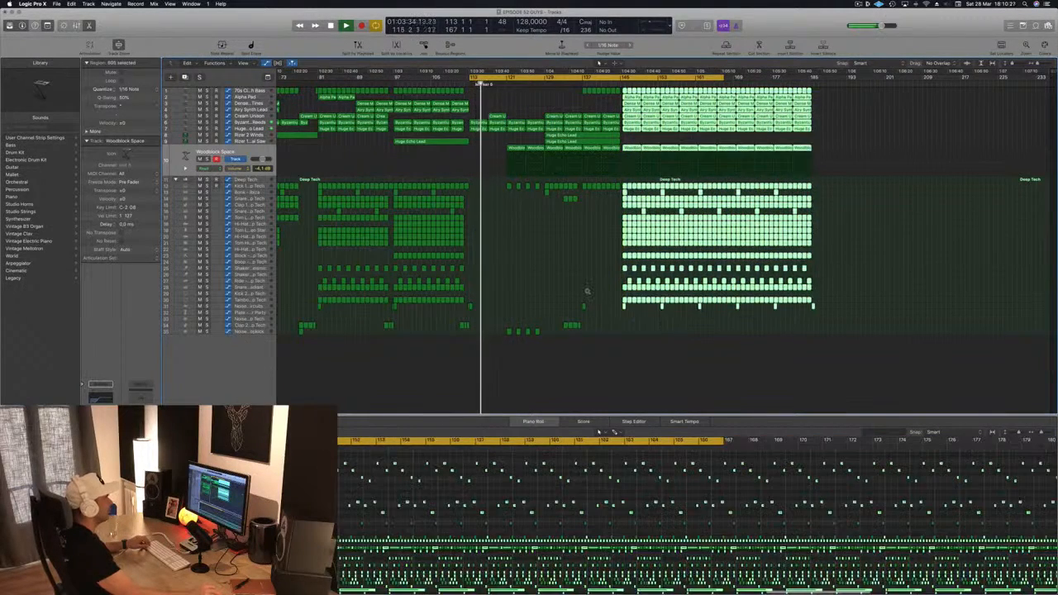
key(super+Right)
key(super+Right)
key(super+Right)
key(super+Right)
key(super+Right)
key(super+Right)
key(super+Right)
key(super+Right)
key(super+Right)
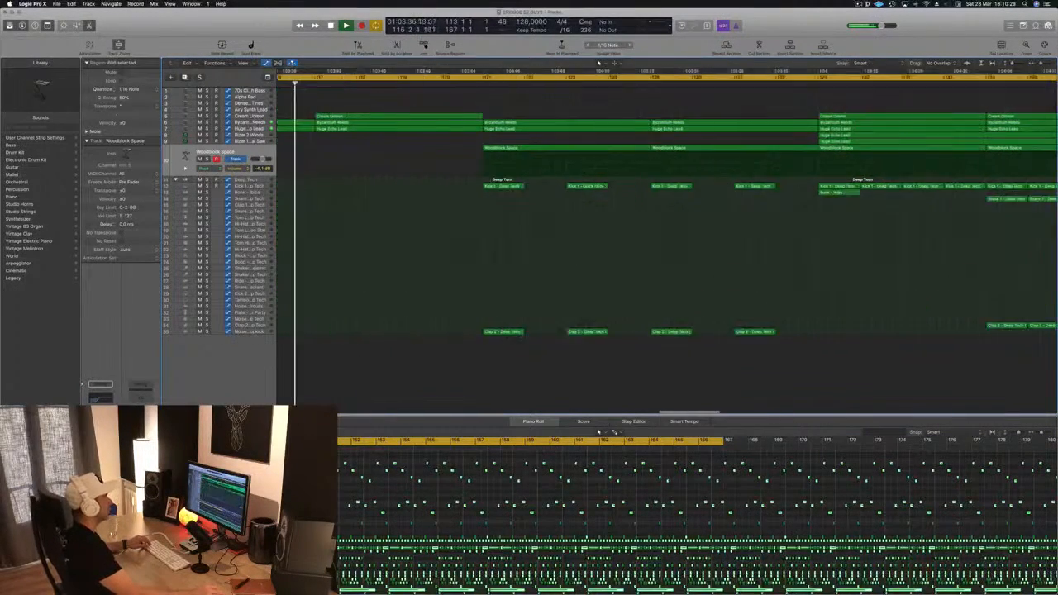
scroll(923, 126, right, 15)
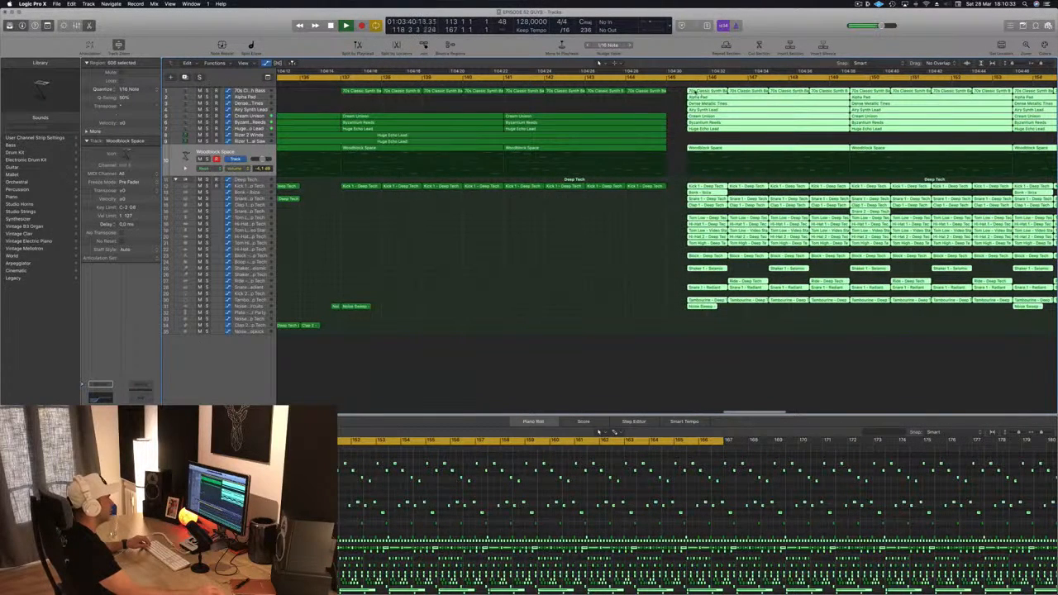
mouse_move(709, 95)
mouse_down()
mouse_move(742, 96)
mouse_move(686, 93)
mouse_move(713, 97)
mouse_up()
scroll(716, 95, down, 4)
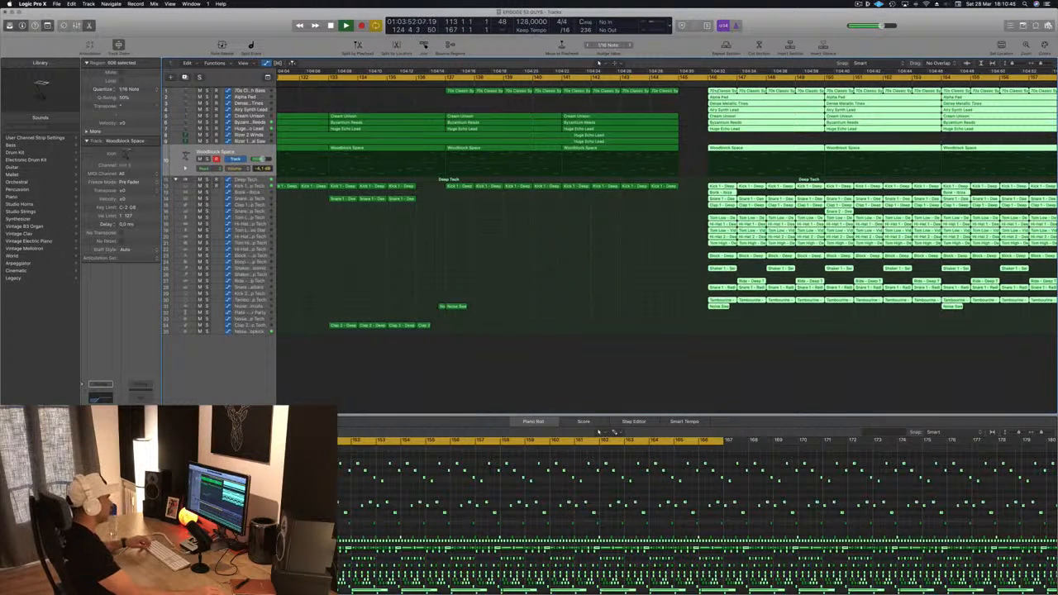
Step: Nudge the selected drop regions slightly earlier again
key(alt+Left)
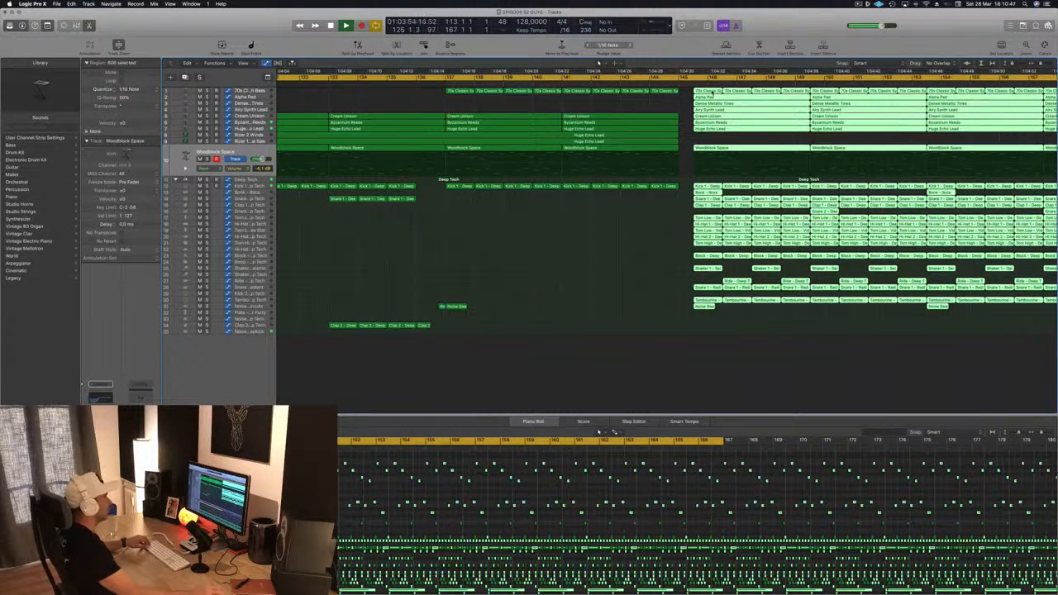
click(713, 93)
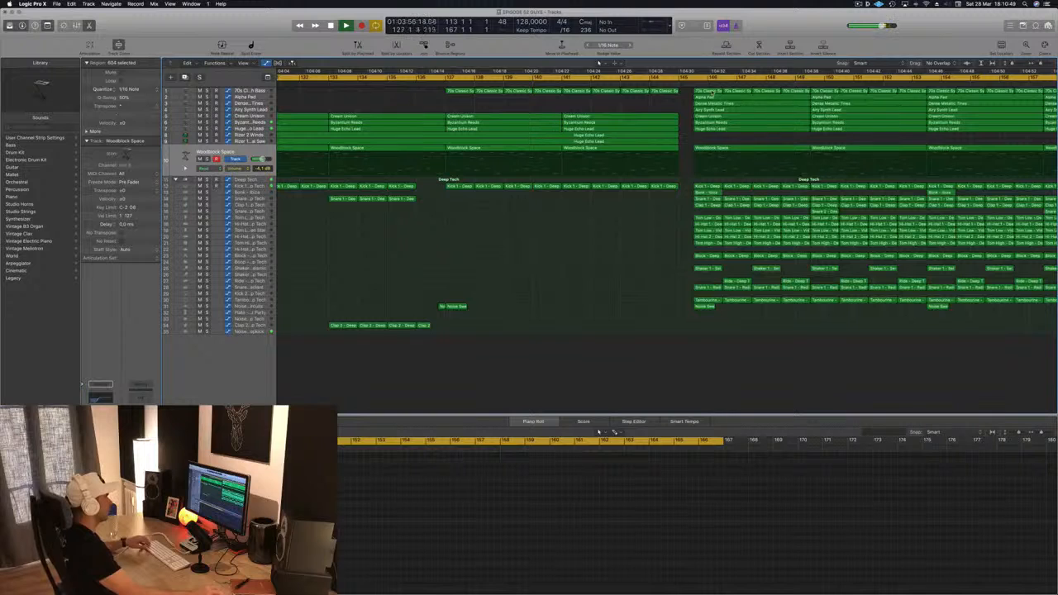
key(super+Left)
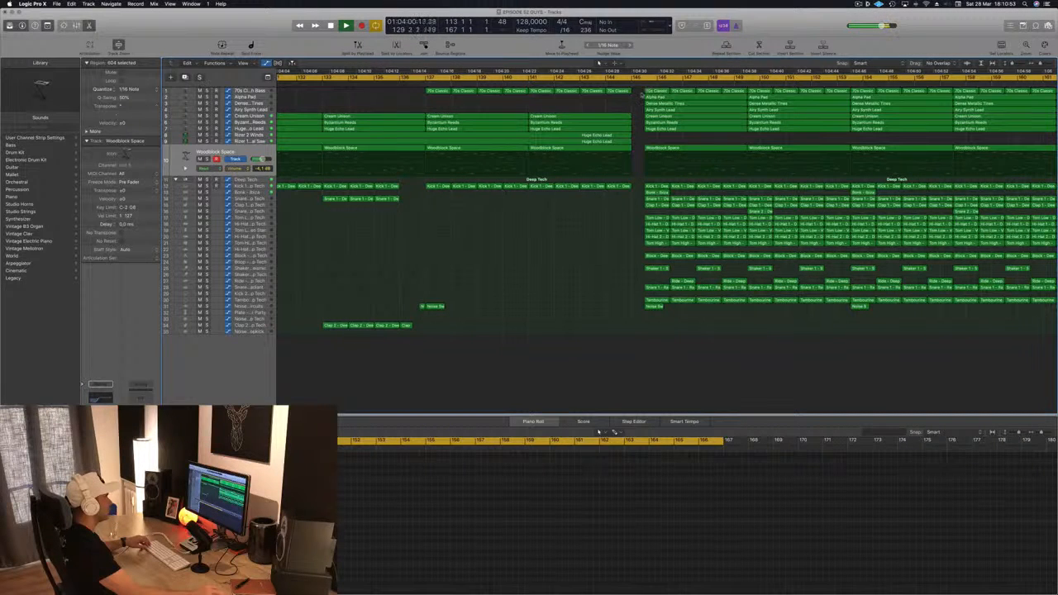
Step: Copy the selected drop regions further along the timeline to extend the drop section
drag(644, 93, 969, 348)
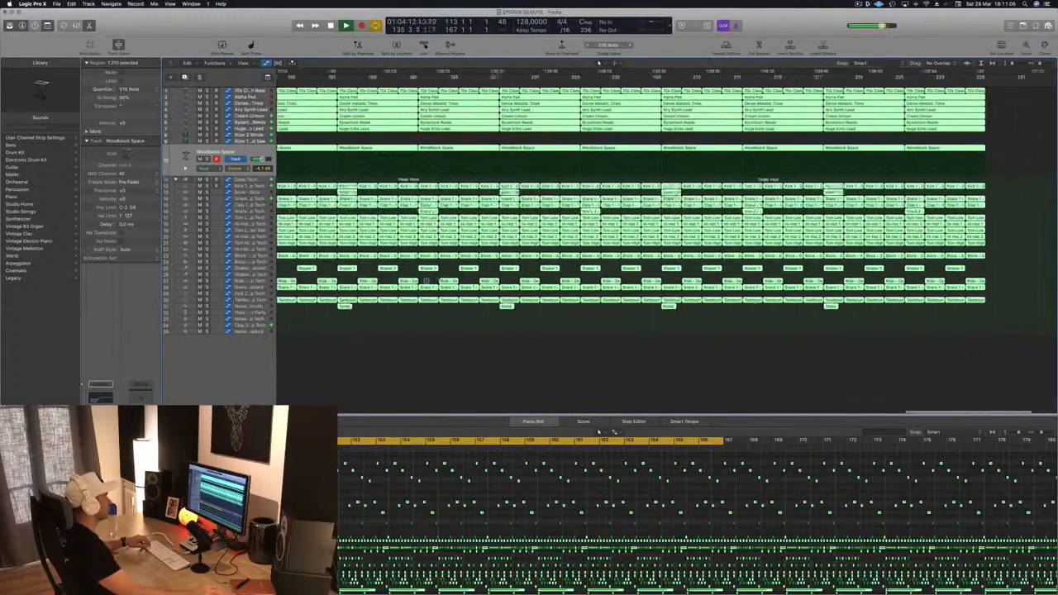
scroll(663, 190, left, 10)
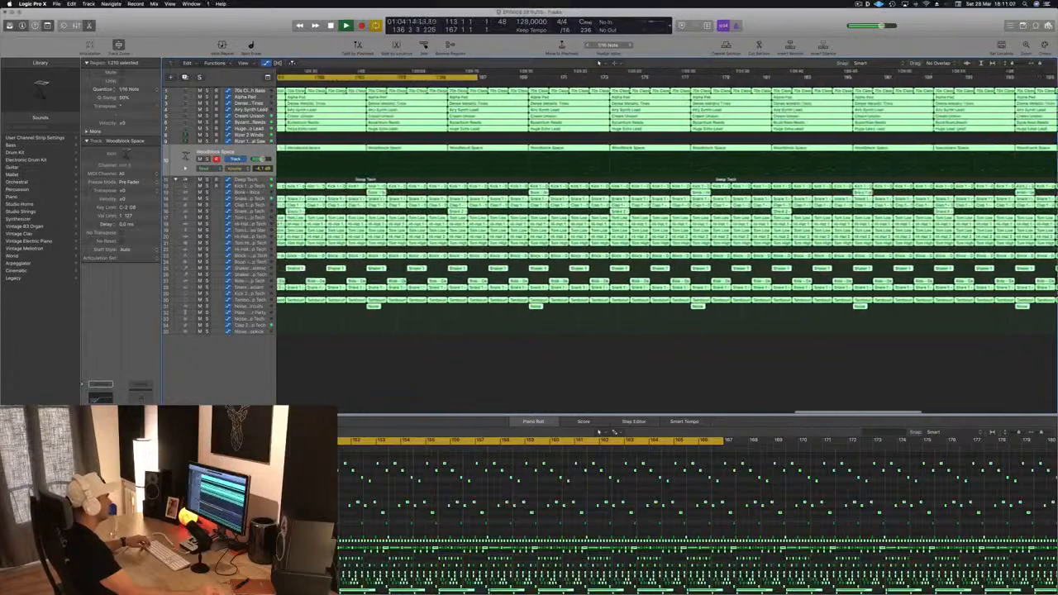
scroll(424, 219, left, 8)
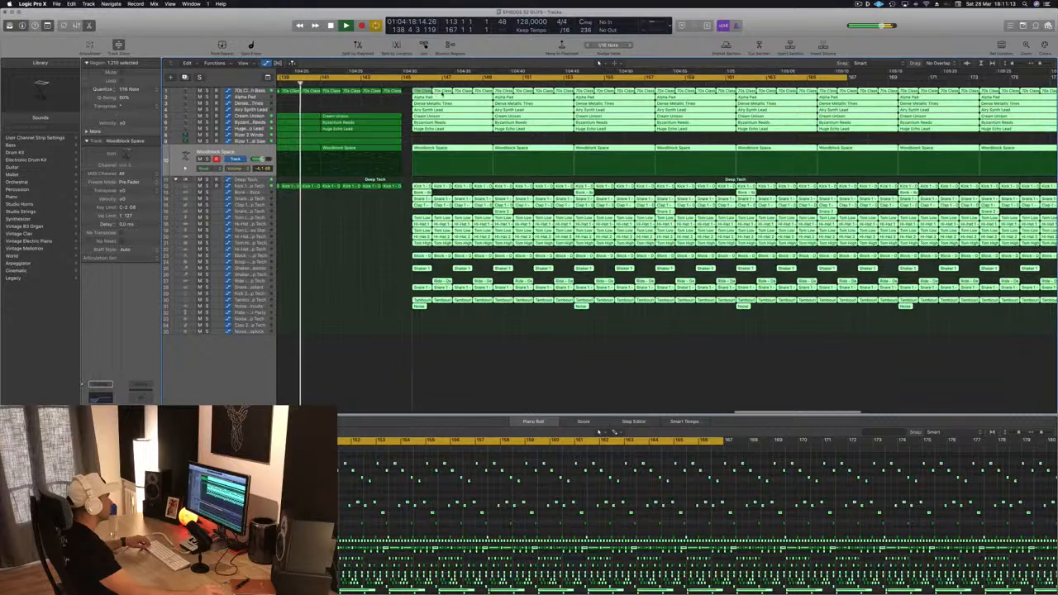
drag(420, 90, 405, 91)
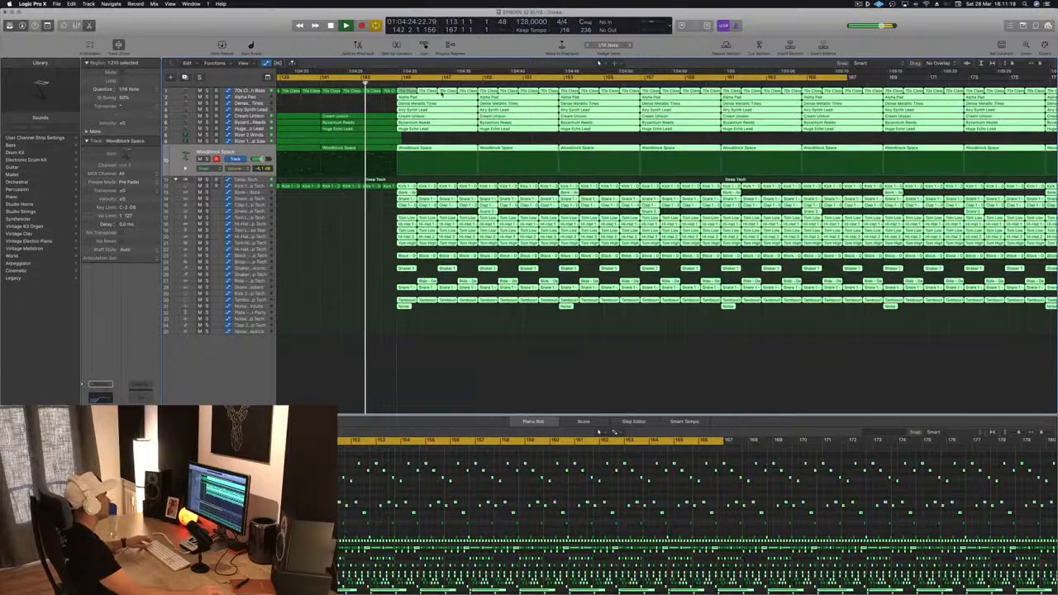
drag(403, 91, 320, 200)
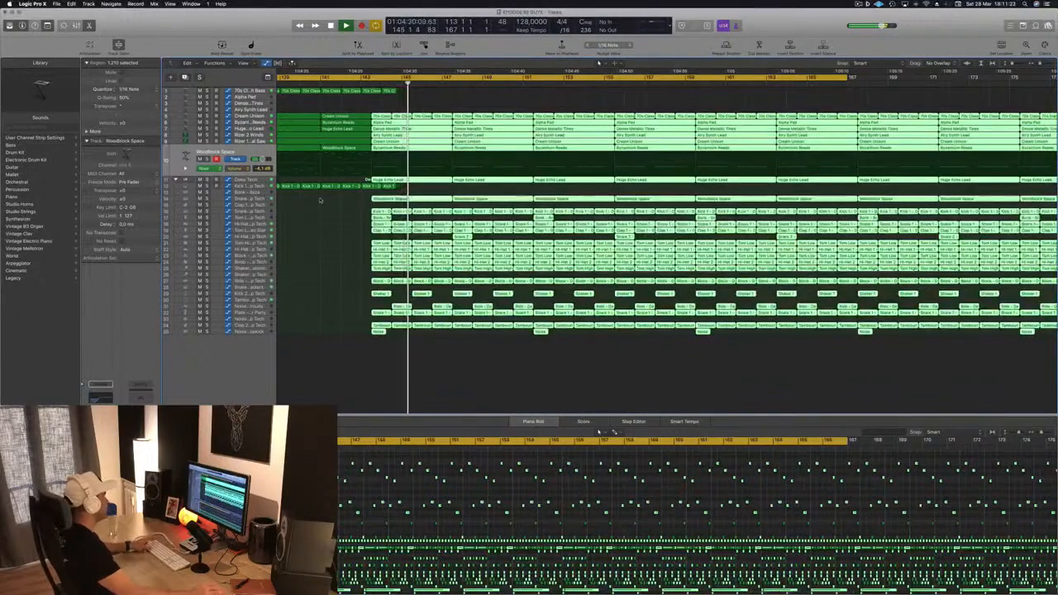
key(super+z)
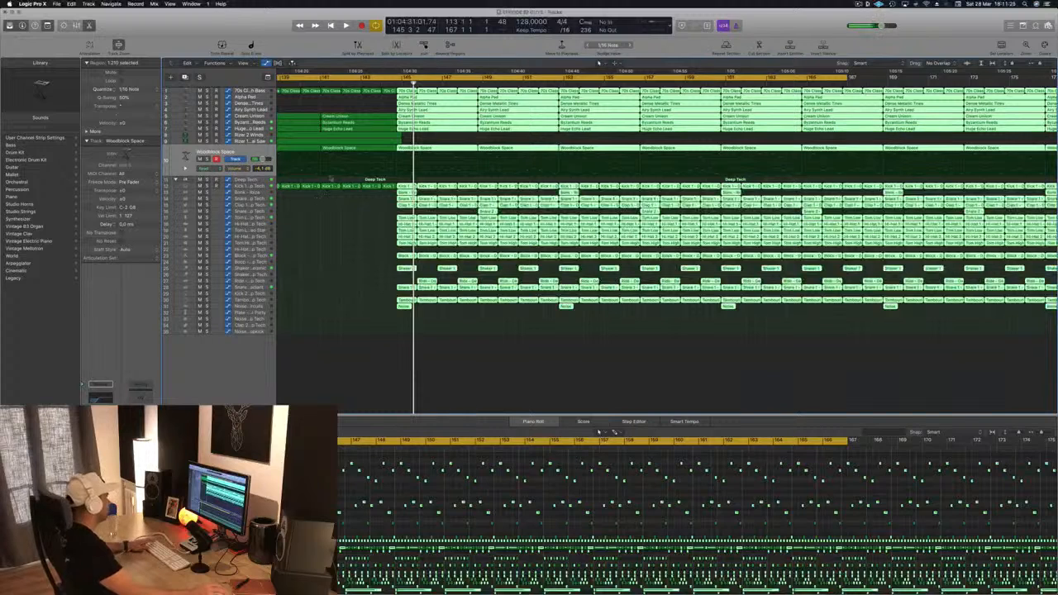
key(super+z)
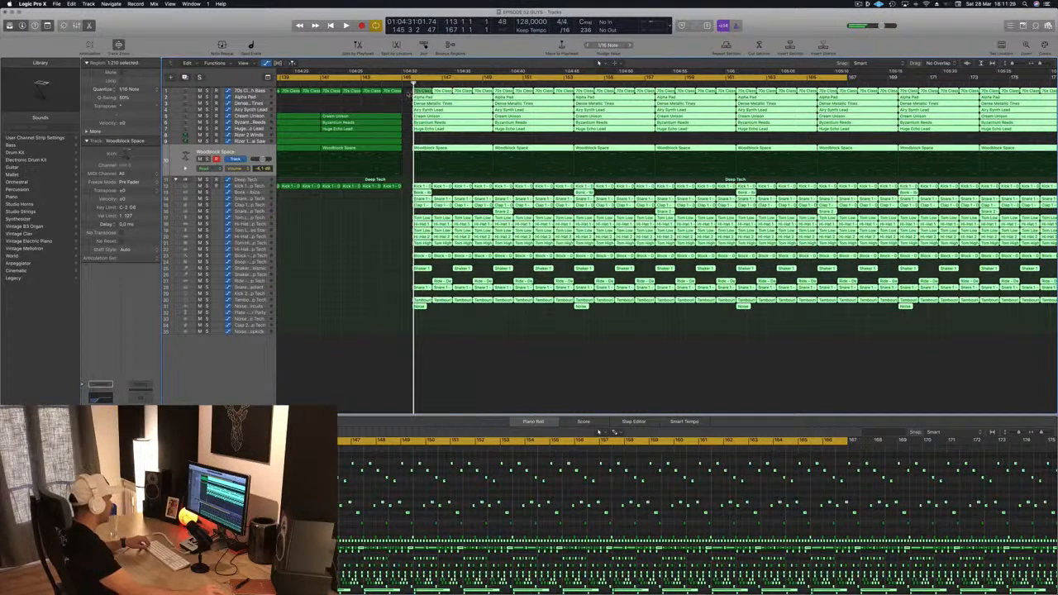
key(shift+f)
drag(417, 91, 407, 91)
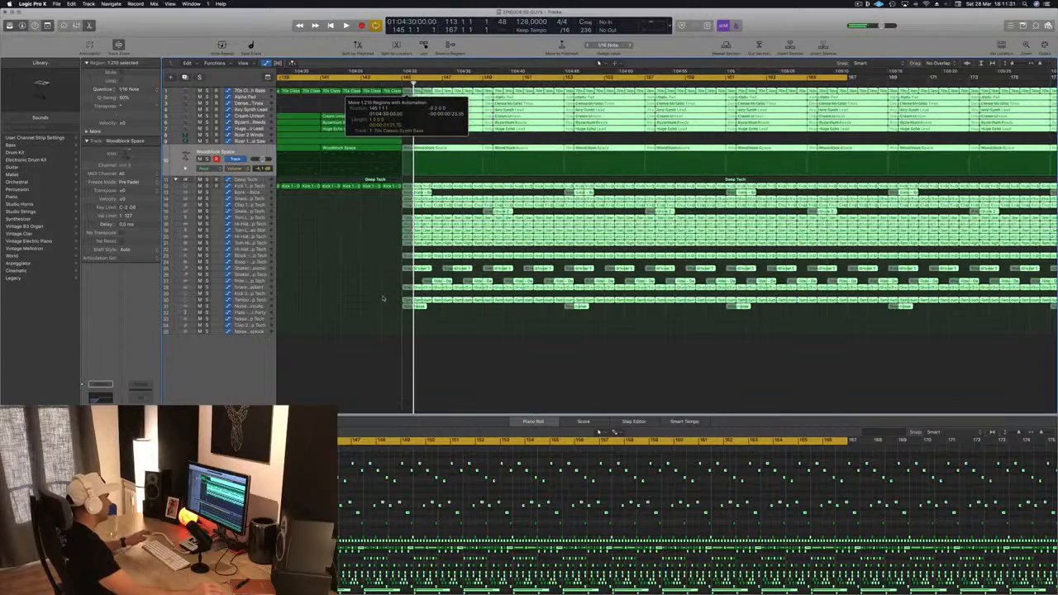
drag(383, 298, 364, 282)
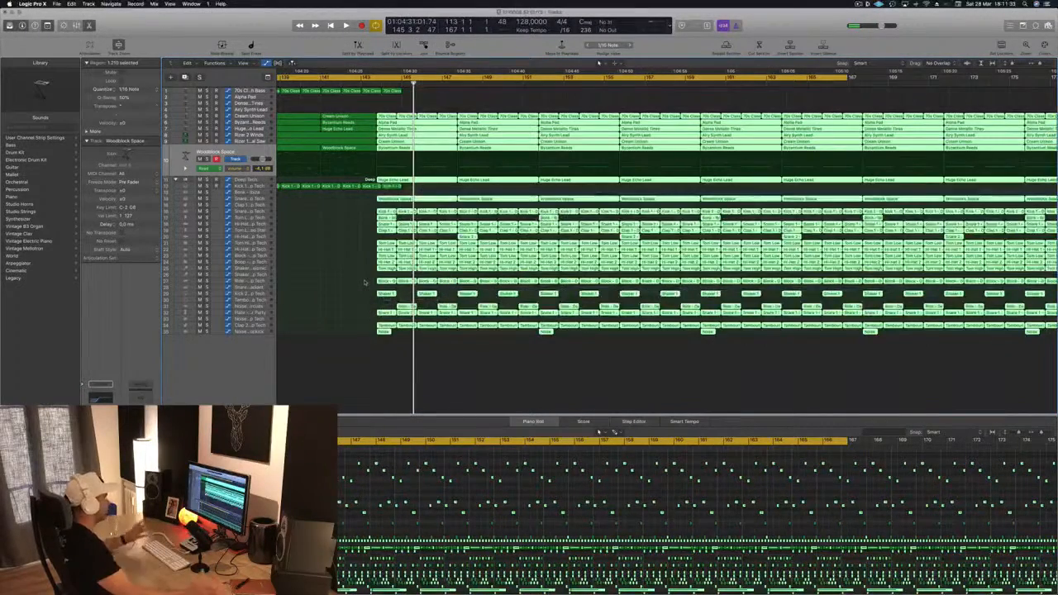
key(super+z)
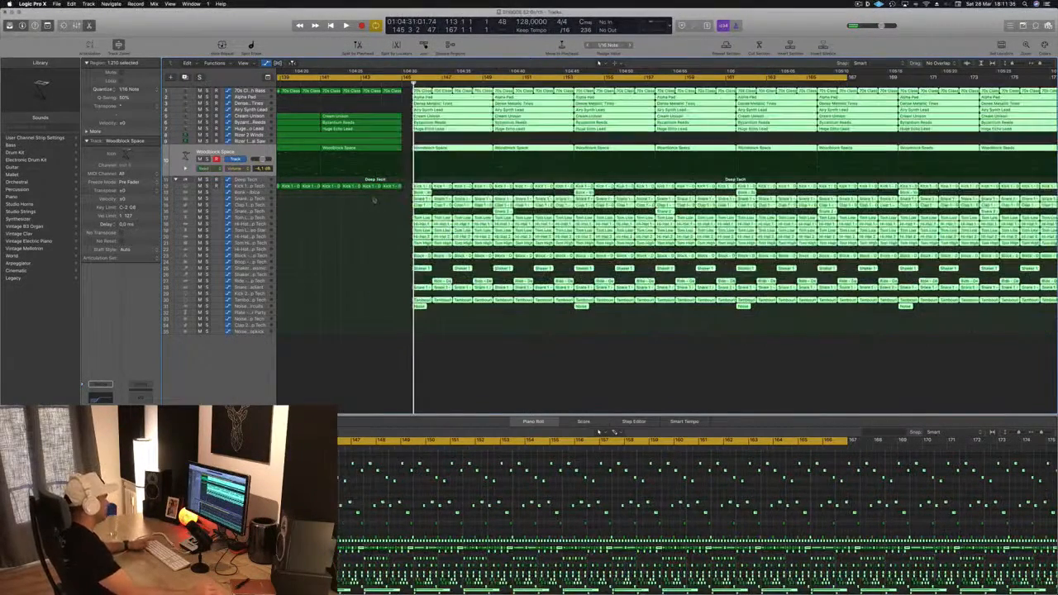
Step: Zoom in on the start of the drop and move the selected drop regions so they begin exactly at bar 146
key(super+Right)
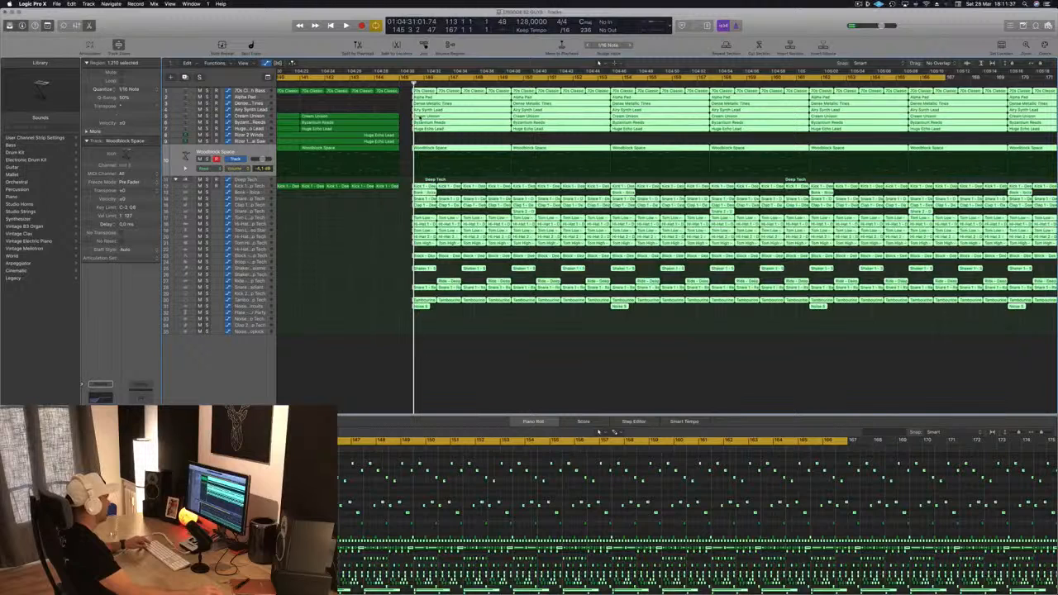
key(super+Right)
key(super+Right)
key(super+Right)
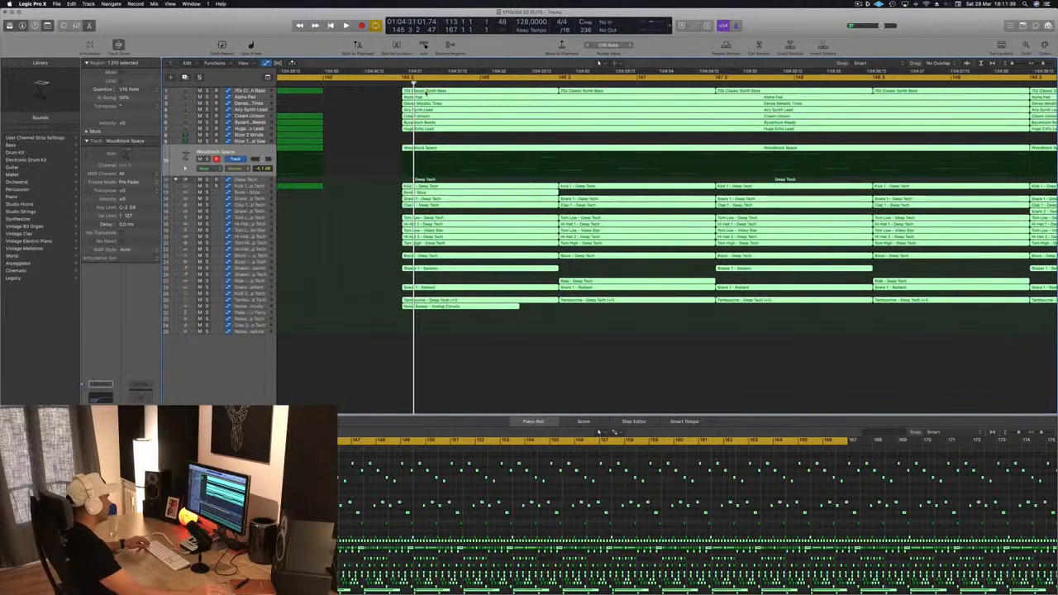
drag(455, 96, 500, 95)
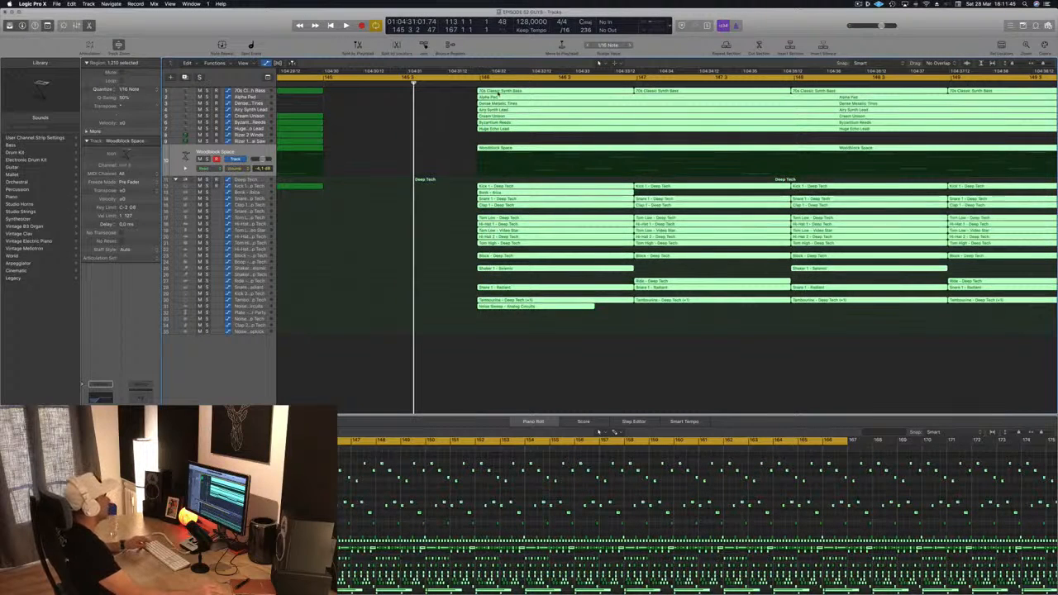
scroll(498, 94, up, 2)
drag(493, 93, 499, 93)
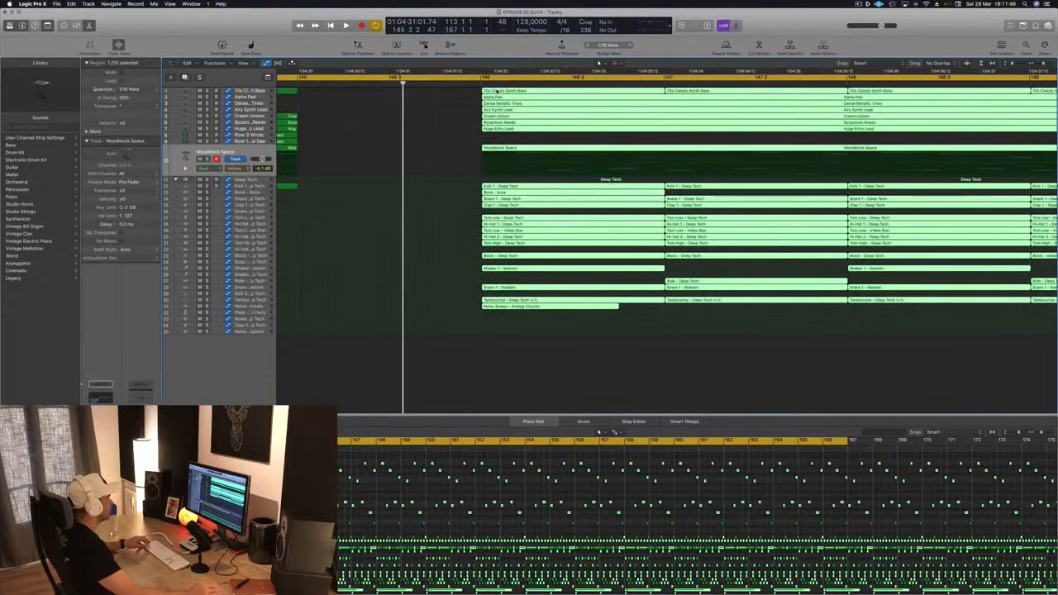
scroll(479, 88, up, 8)
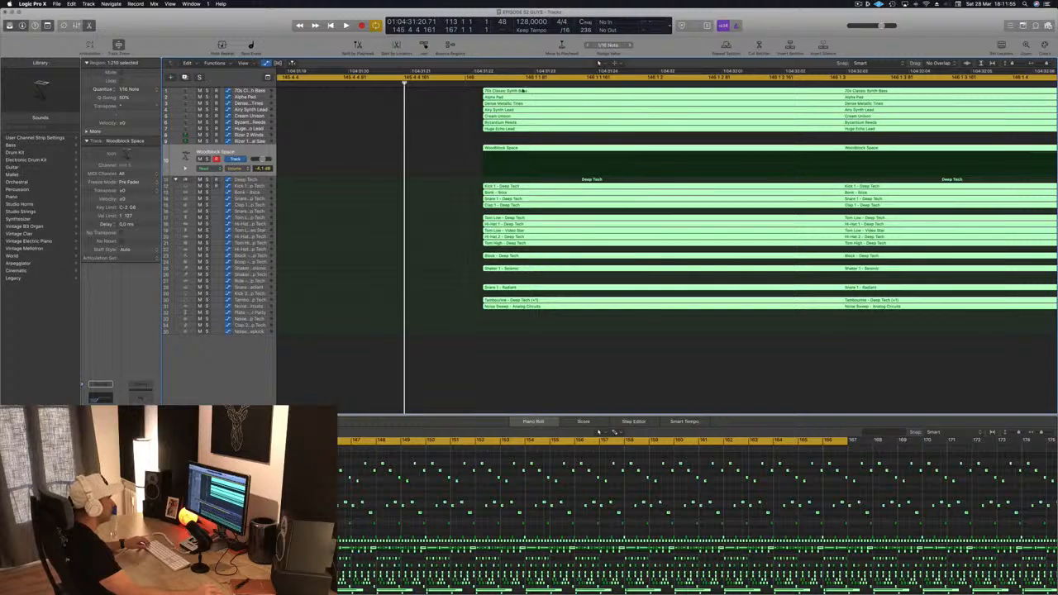
drag(522, 92, 499, 91)
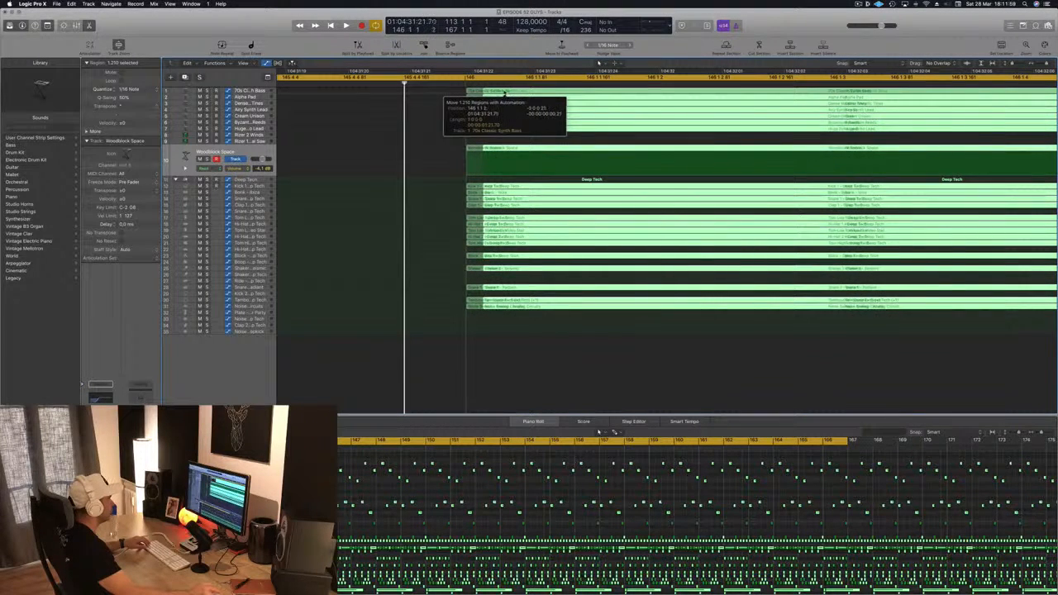
drag(504, 92, 505, 92)
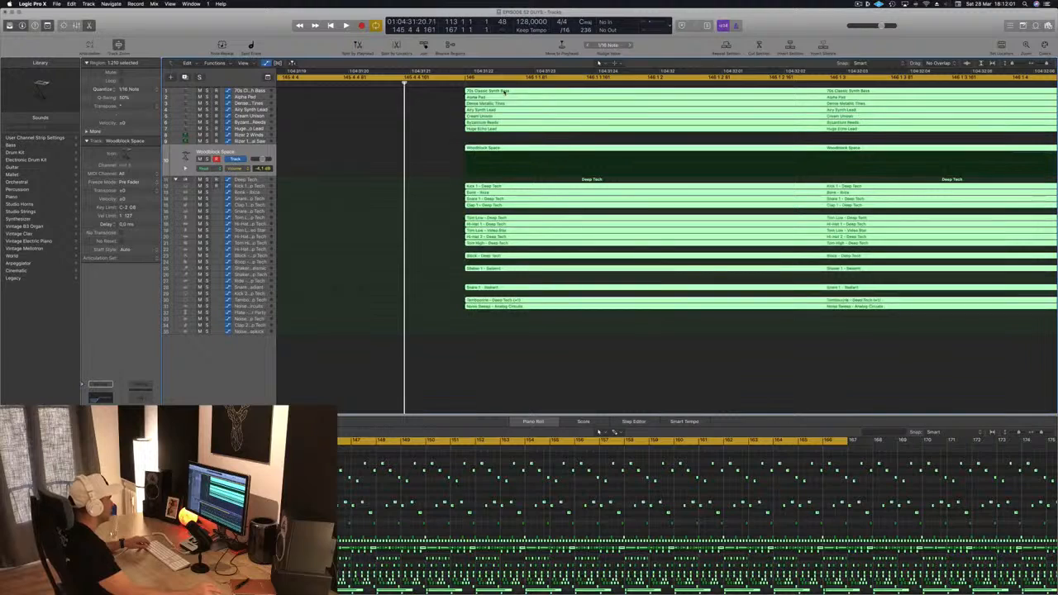
Step: Restart playback and audition the transition into the drop from shortly before it
key(super+Left)
key(super+Left)
key(super+Left)
key(super+Left)
key(super+Left)
key(super+Left)
key(space)
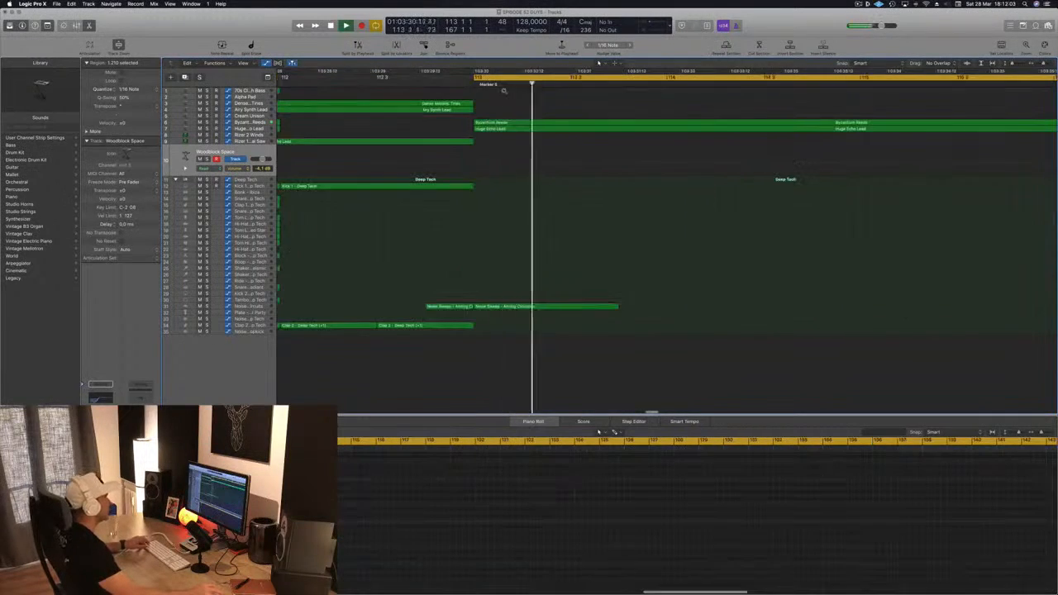
key(super+Left)
key(super+Left)
key(super+Left)
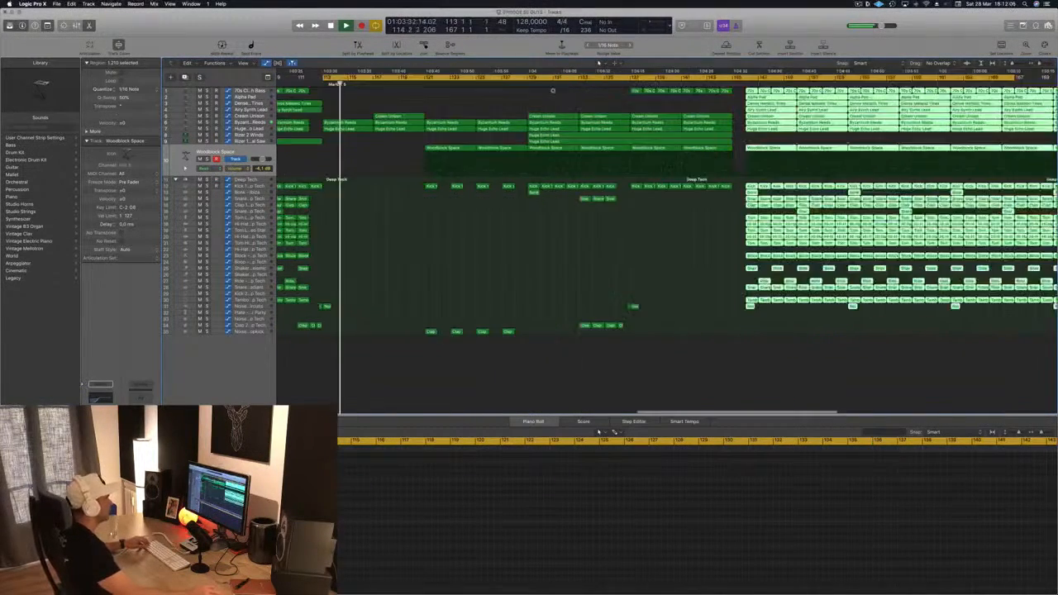
click(710, 86)
key(super+Right)
key(super+Right)
key(super+Right)
key(super+Right)
key(super+Right)
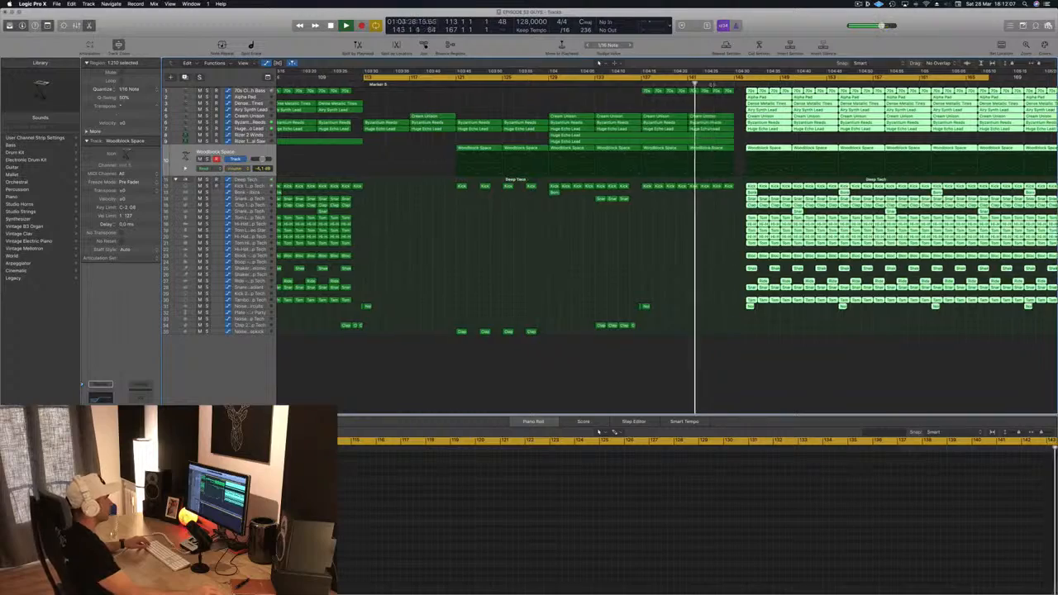
key(super+Left)
key(super+Left)
key(super+Left)
key(super+Left)
key(super+Left)
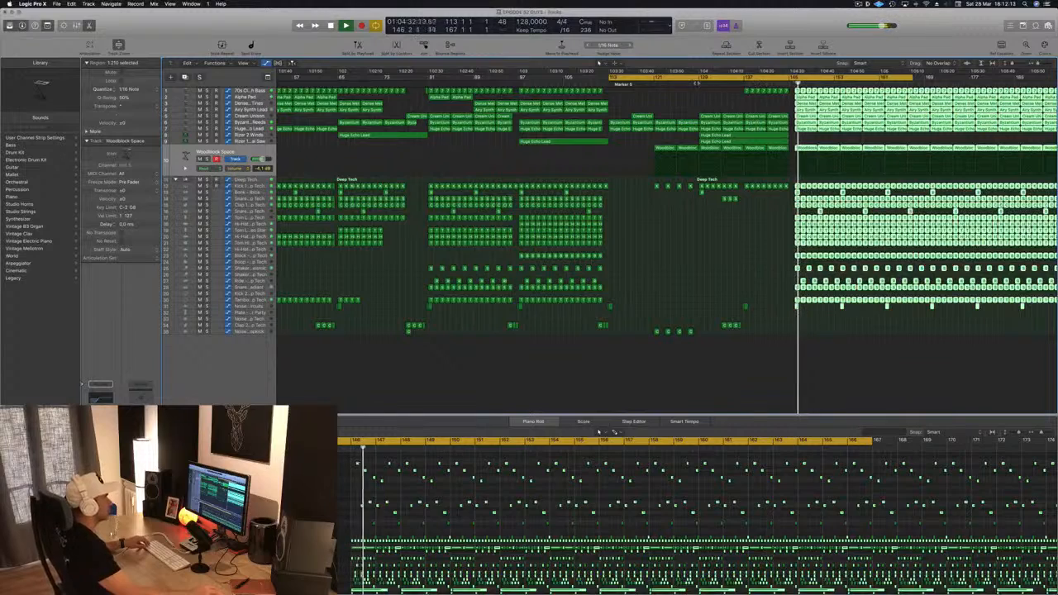
Step: Audition the build-up into the drop from an earlier point in the arrangement
click(696, 84)
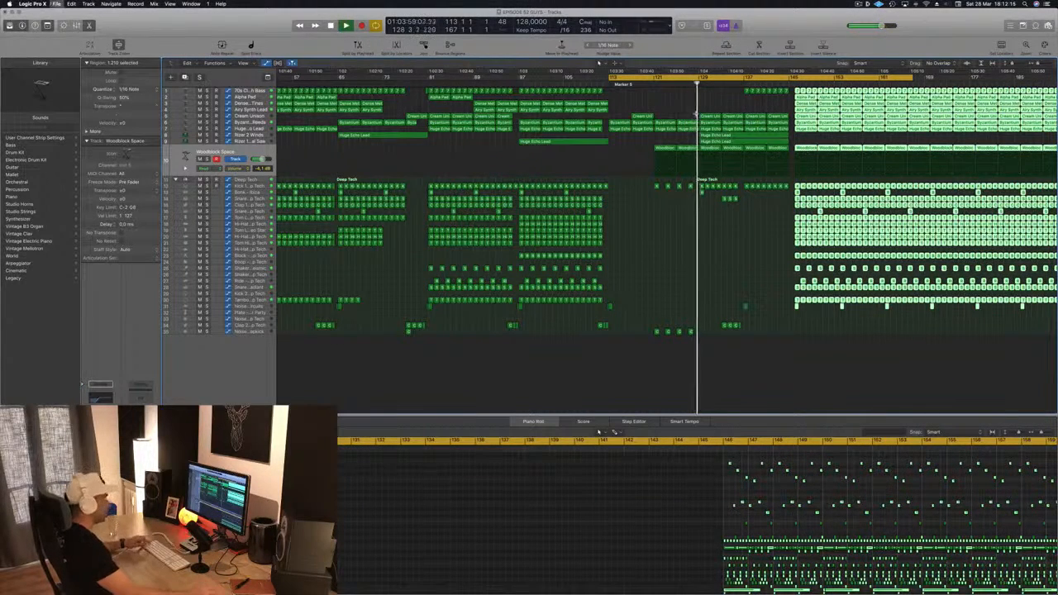
scroll(795, 181, up, 5)
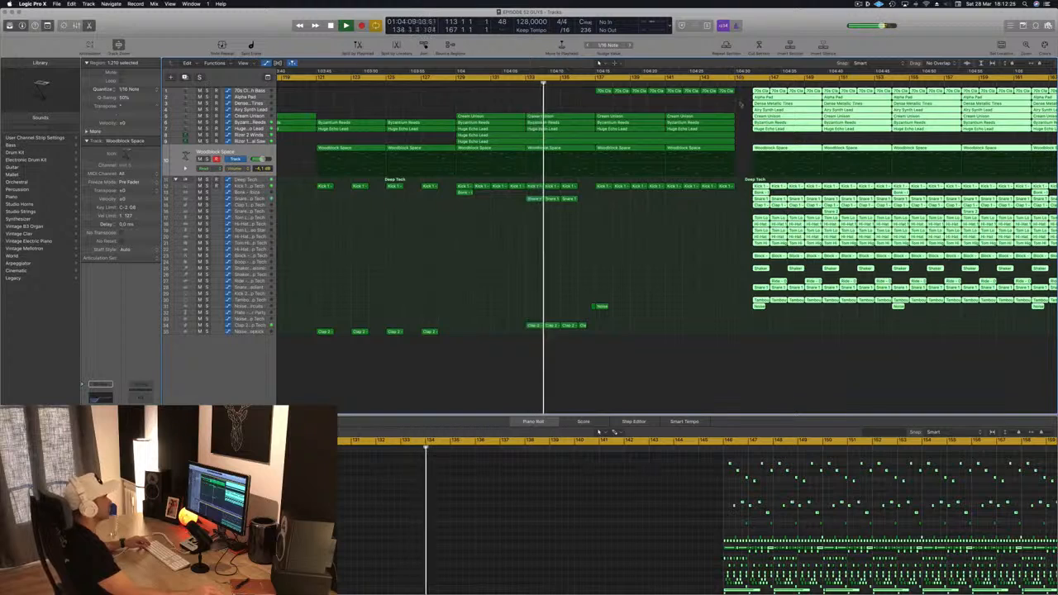
scroll(749, 102, up, 10)
scroll(749, 102, down, 6)
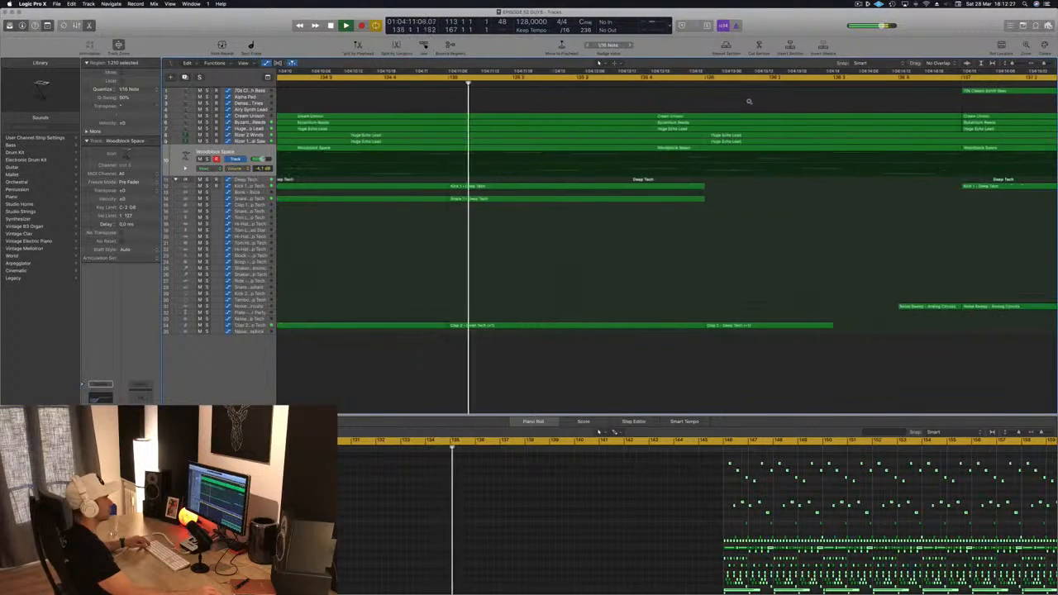
scroll(749, 102, down, 4)
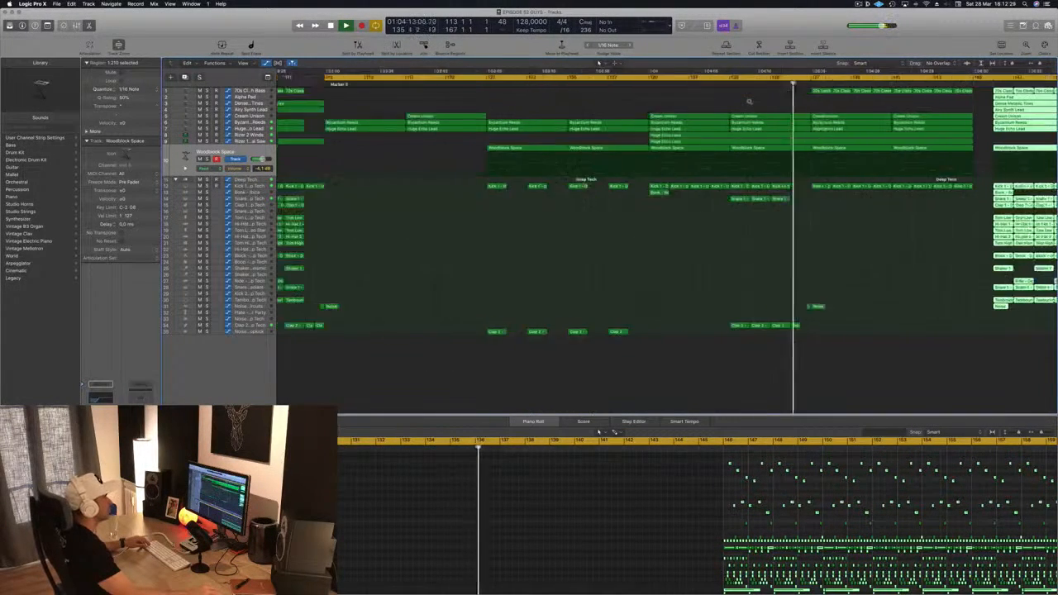
scroll(810, 210, down, 6)
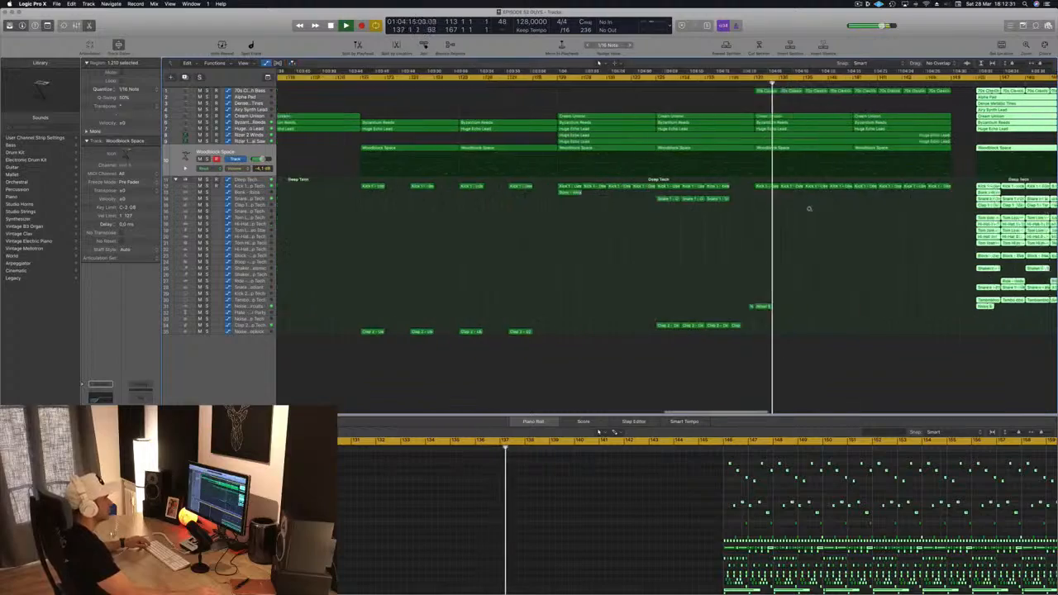
scroll(809, 211, down, 4)
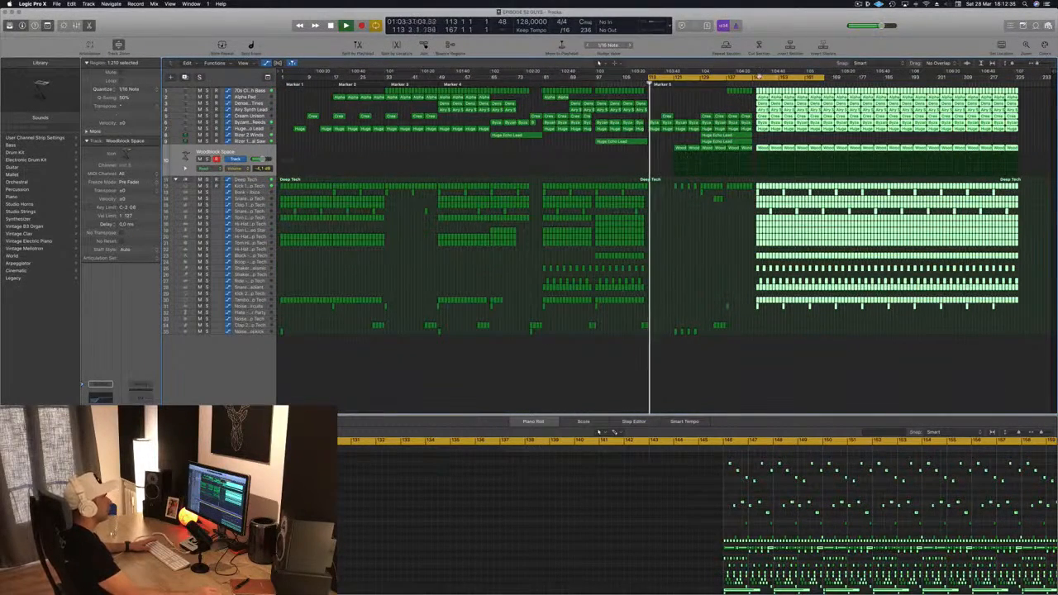
Step: Move the cycle range onto the drop section and restart playback
drag(759, 77, 867, 77)
key(space)
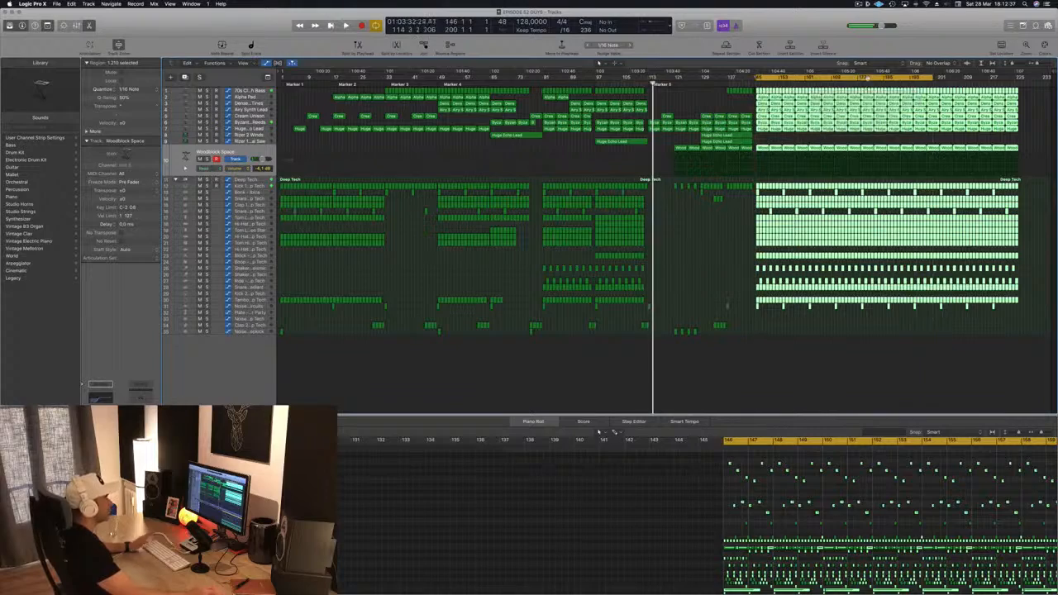
key(space)
Step: Zoom in and out around the start of the drop to inspect the region layout
key(super+Right)
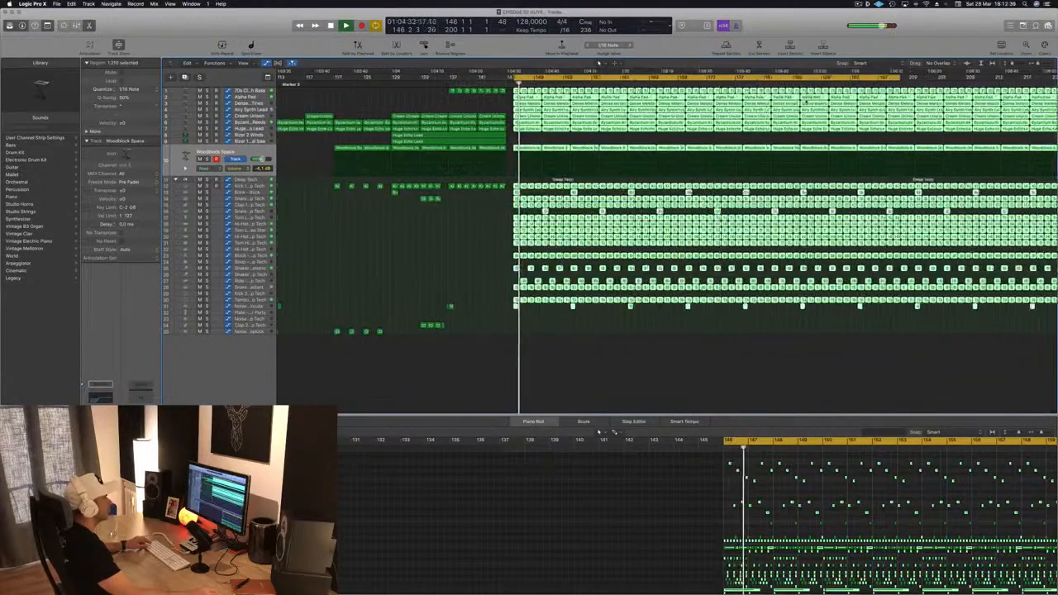
key(super+Right)
key(super+Right)
key(super+Right)
key(super+Right)
key(super+Right)
key(super+Right)
key(super+Right)
key(super+Right)
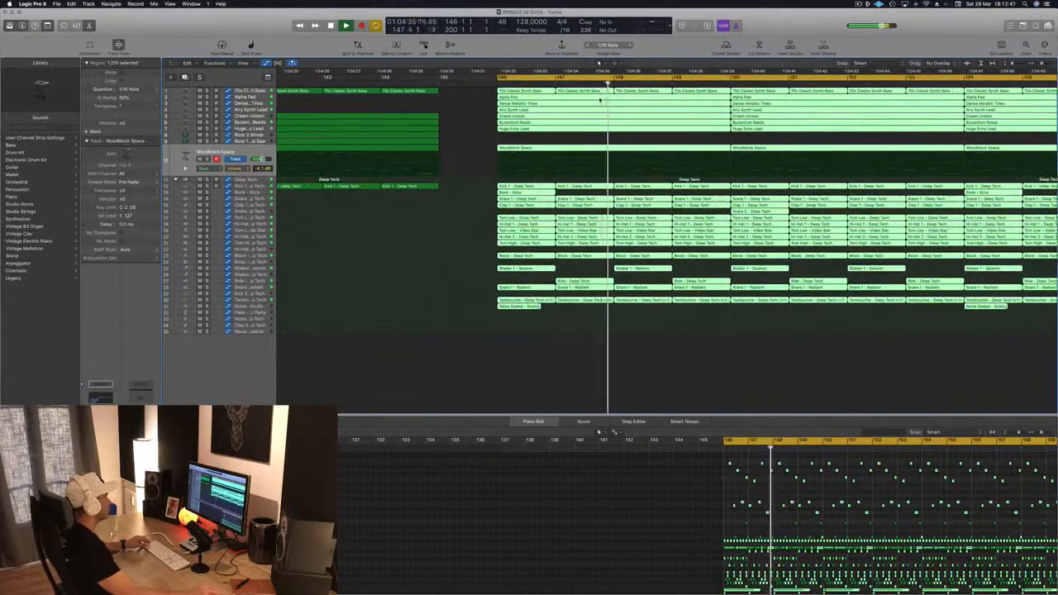
key(super+Left)
key(super+Left)
key(super+Left)
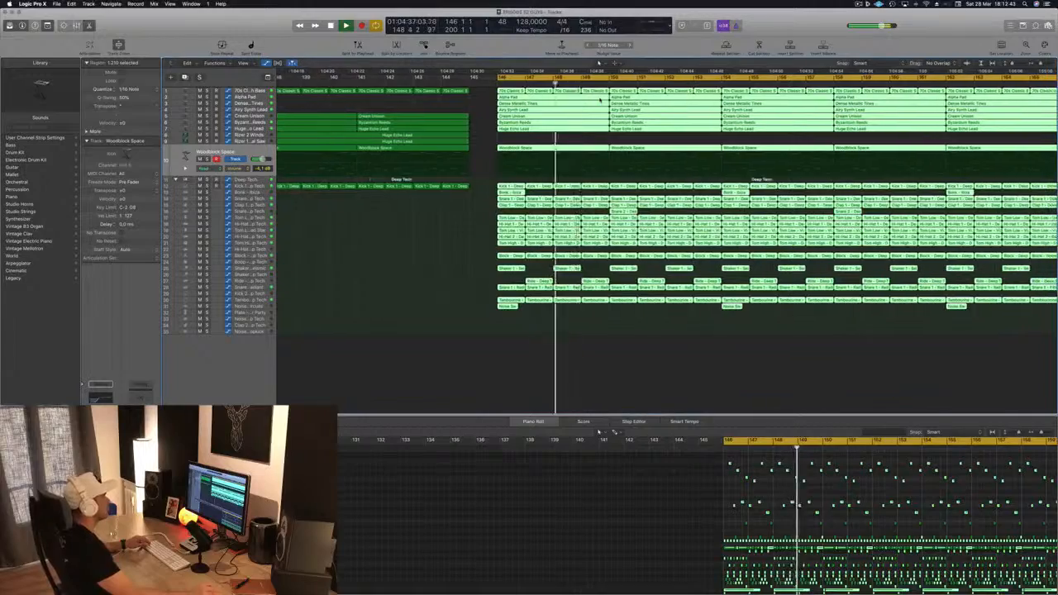
key(super+Left)
key(super+Left)
key(super+Left)
key(super+Left)
key(super+Left)
key(super+Left)
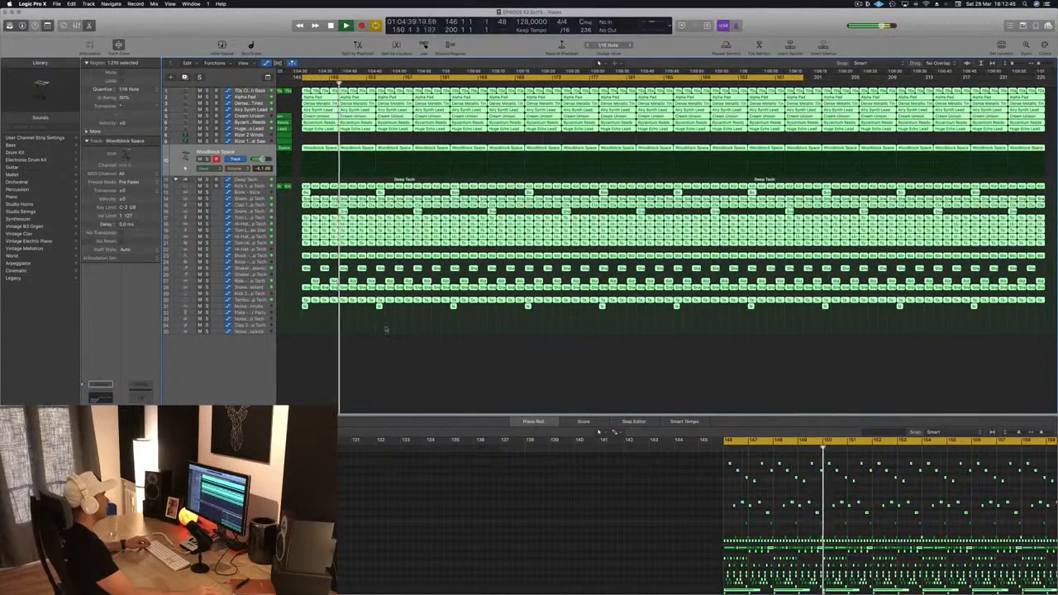
Step: Delete the Woodblock Space regions in the later part of the drop section
click(371, 340)
key(super+Left)
key(super+Left)
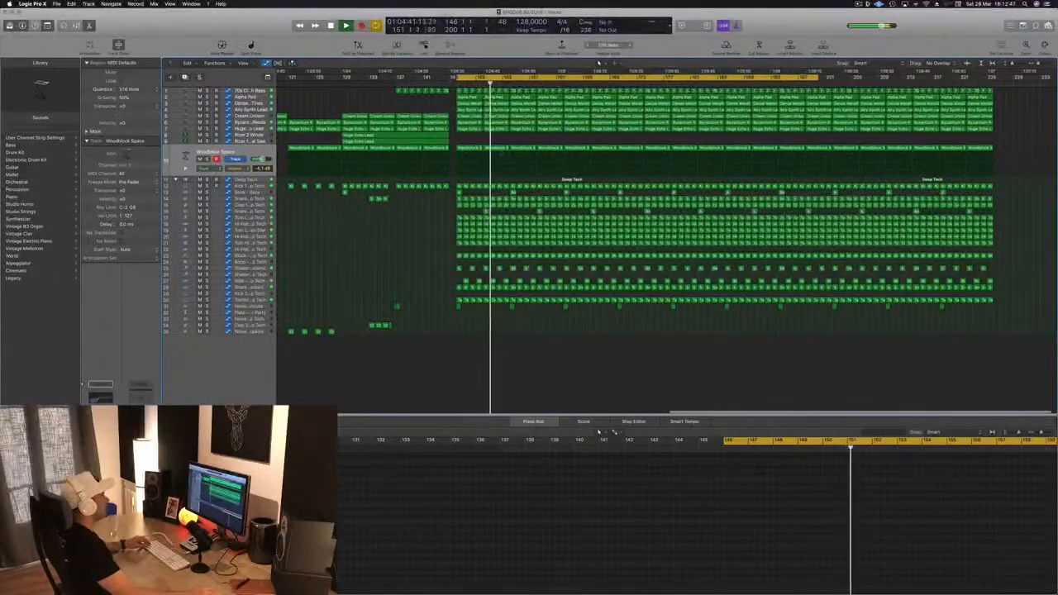
drag(1020, 145, 579, 156)
key(Delete)
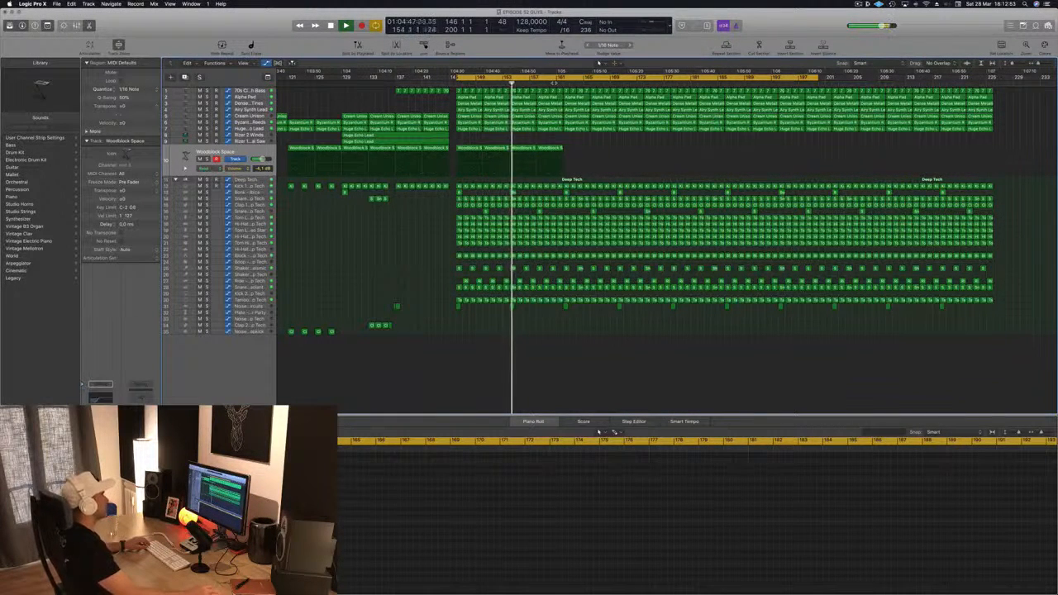
Step: Play the drop from its start to review the change
click(556, 83)
key(super+Right)
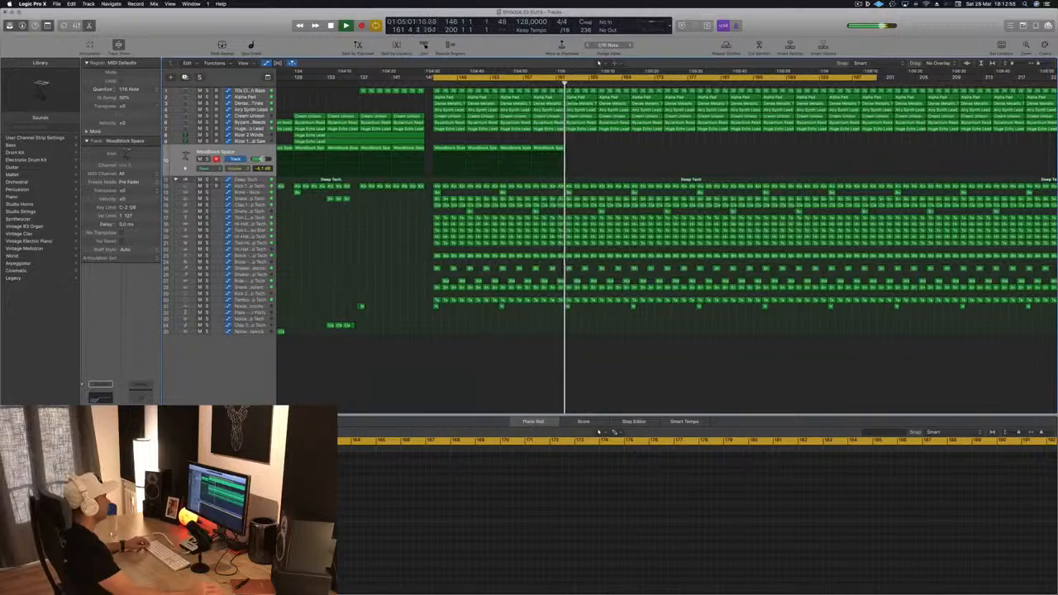
click(430, 83)
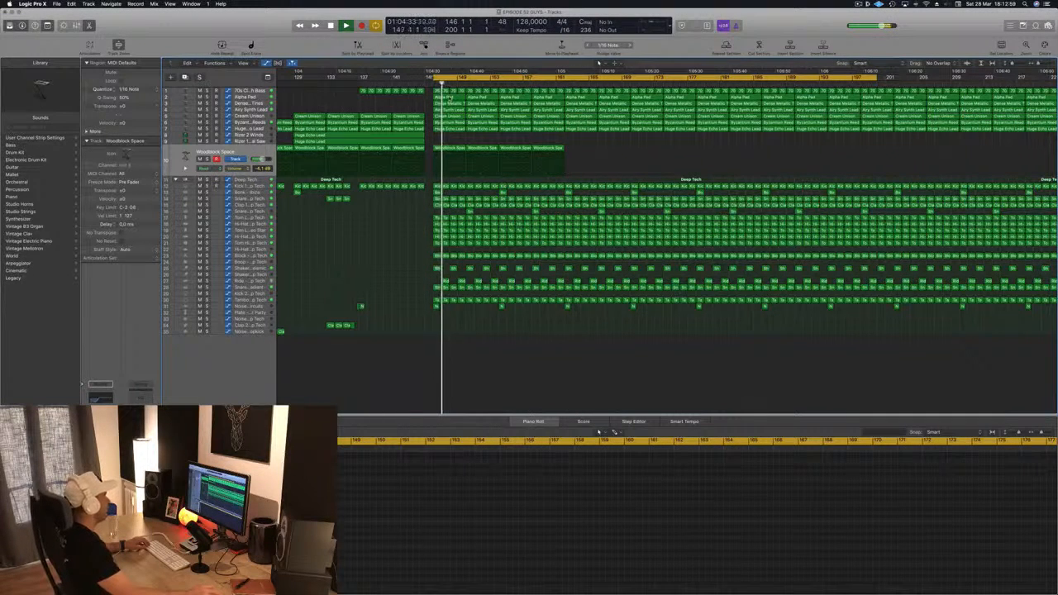
key(super+Left)
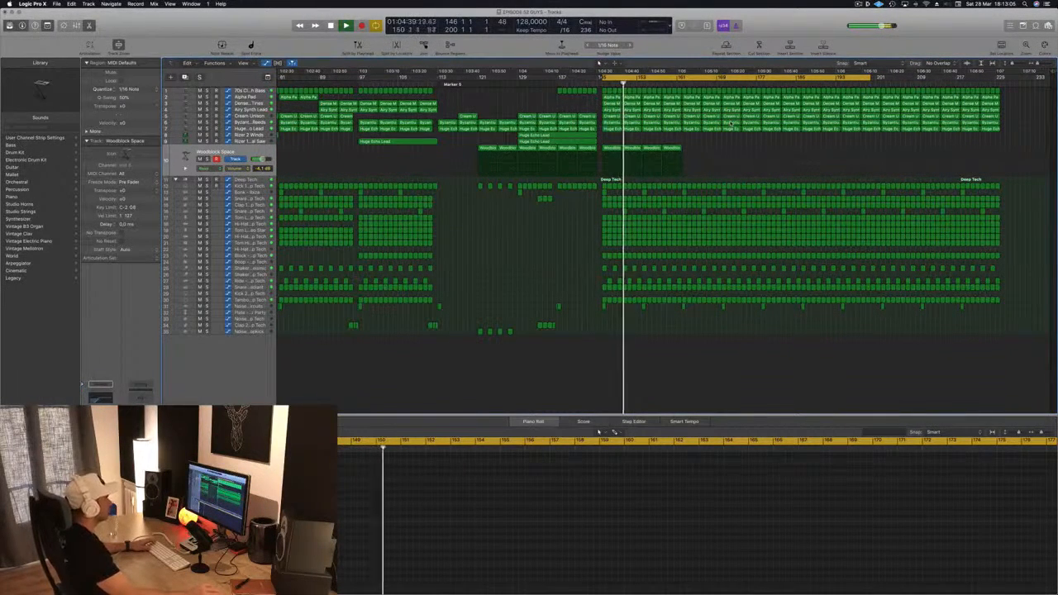
key(super+Left)
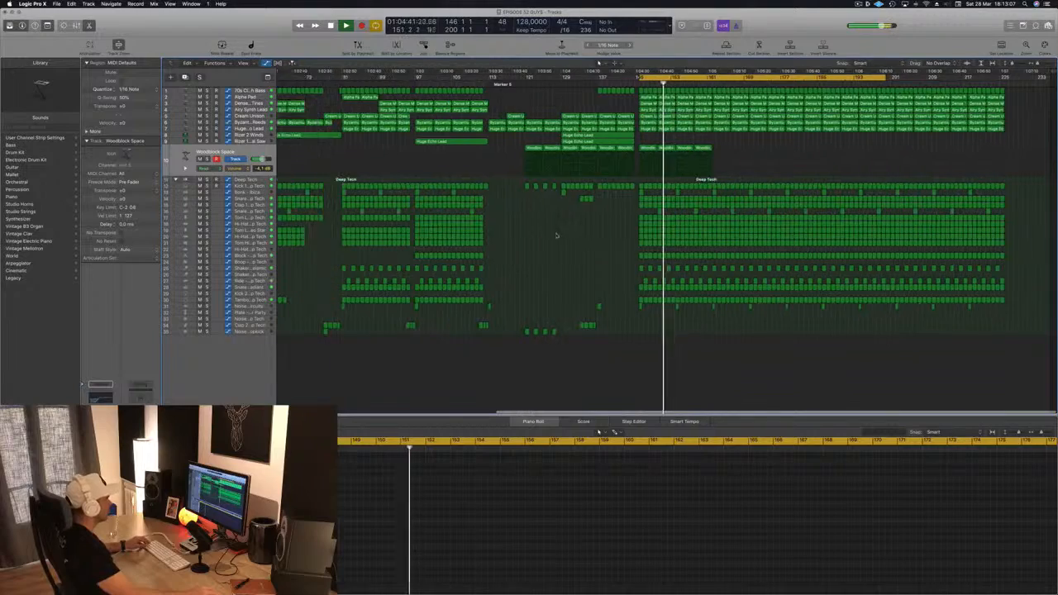
Step: Delete the trailing regions at the end of the arrangement, including the last Alpha Pad region
key(super+Right)
key(super+Right)
key(super+Left)
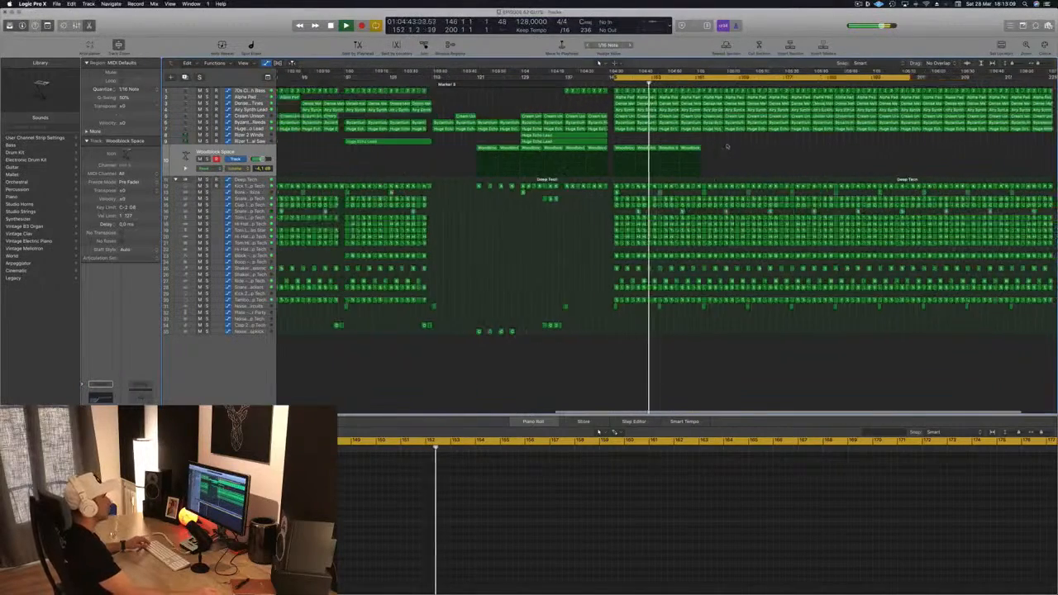
click(682, 83)
key(super+Left)
key(super+Left)
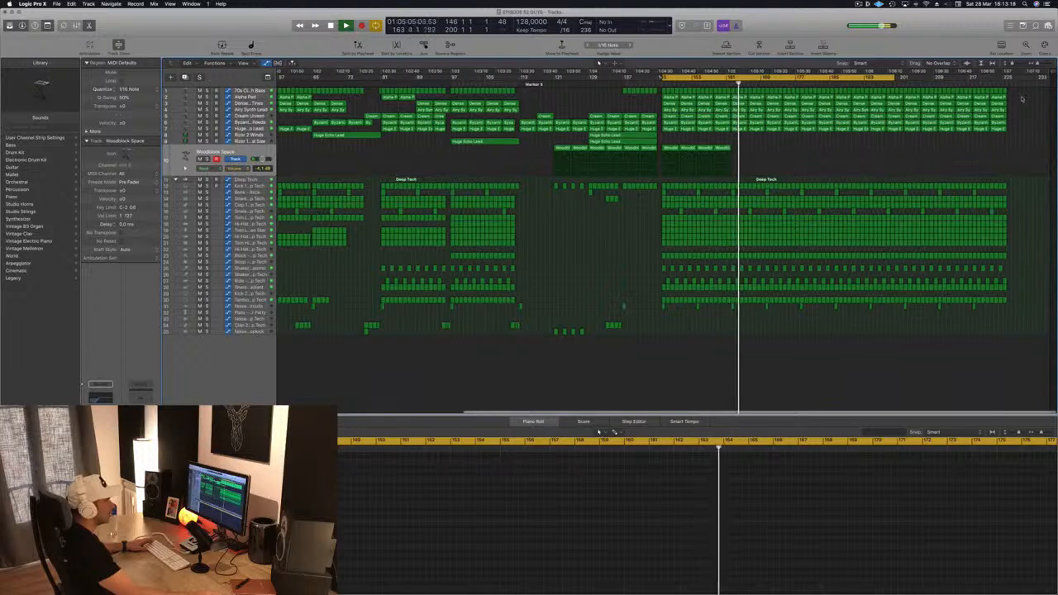
drag(1024, 94, 942, 314)
key(Delete)
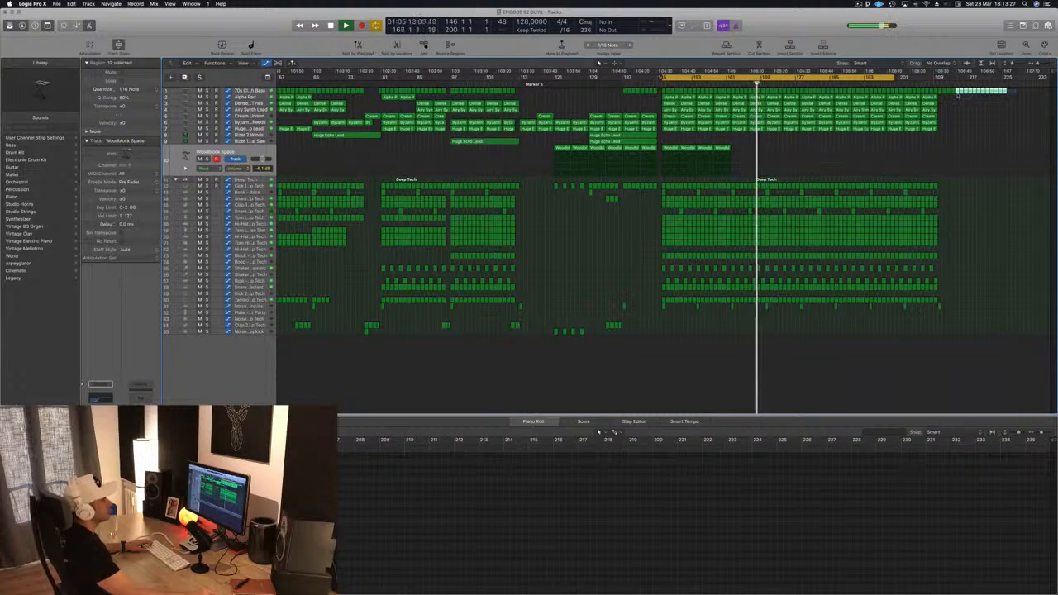
drag(942, 96, 942, 96)
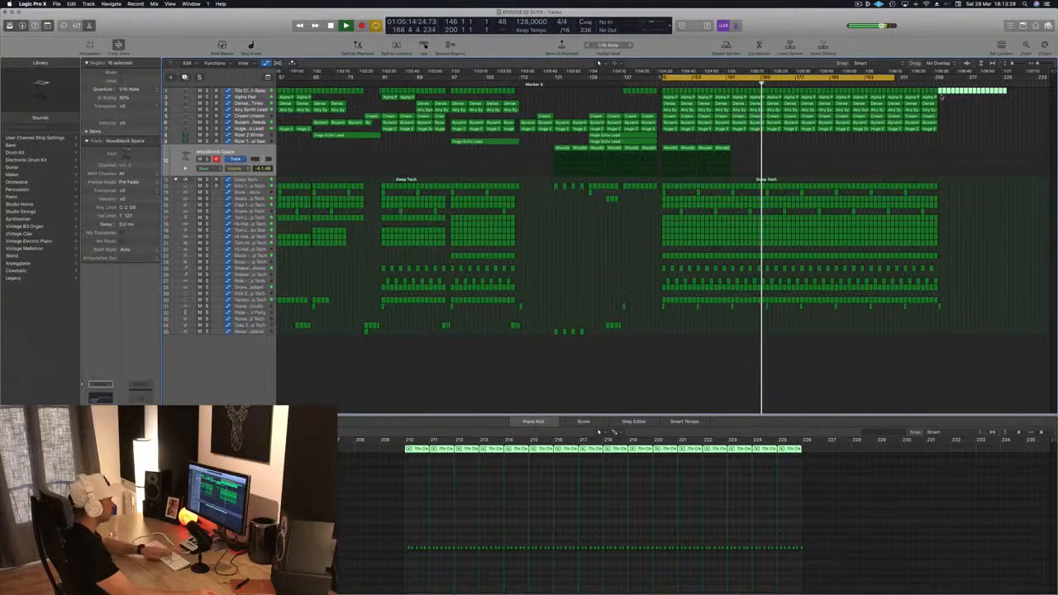
key(Delete)
Step: Set the cycle range over the final bars of the drop and play it back
scroll(655, 138, left, 6)
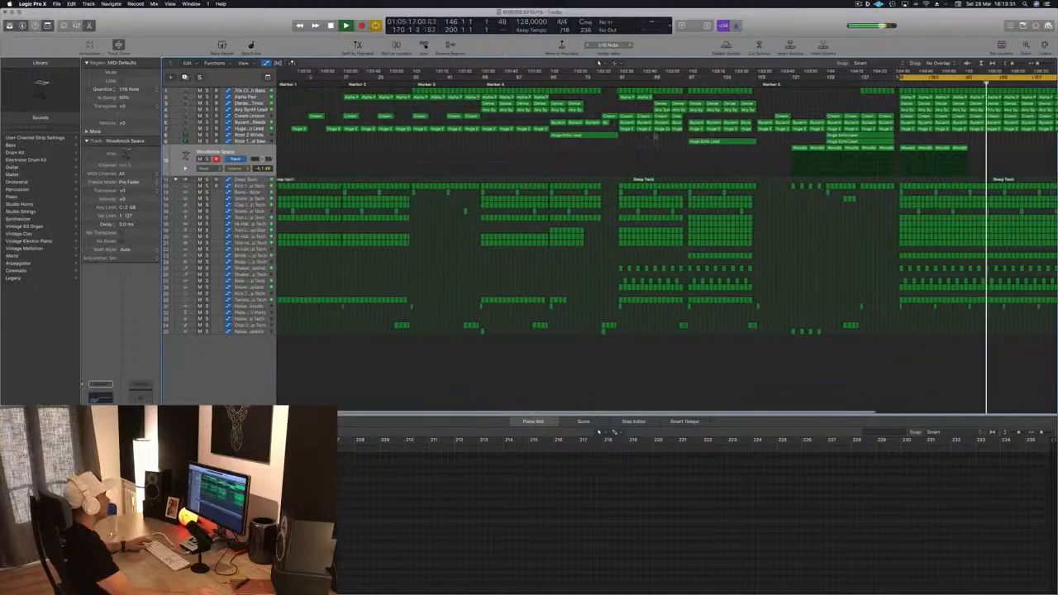
scroll(655, 137, left, 2)
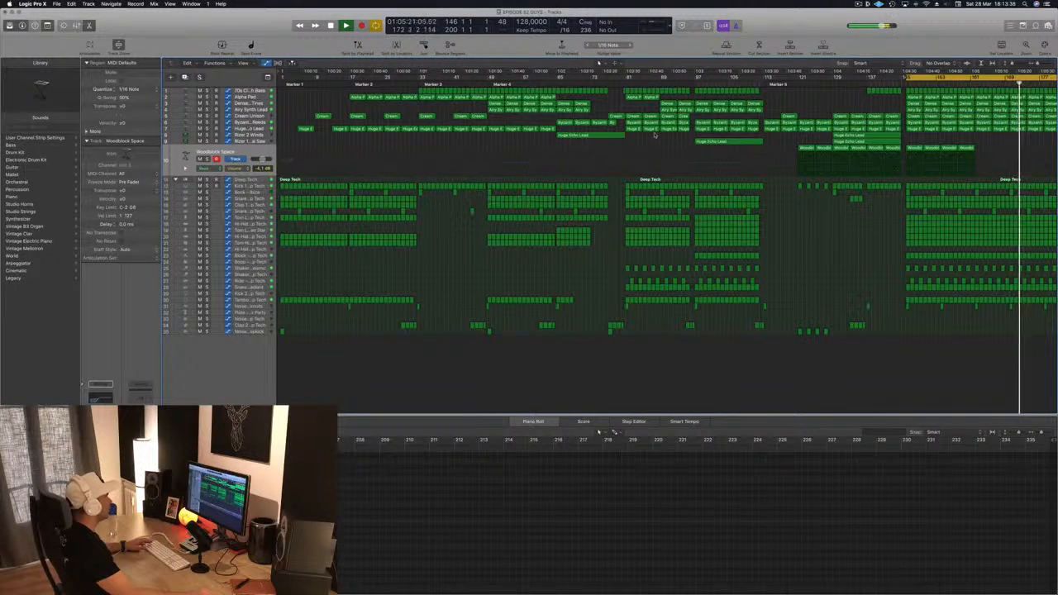
scroll(654, 137, right, 6)
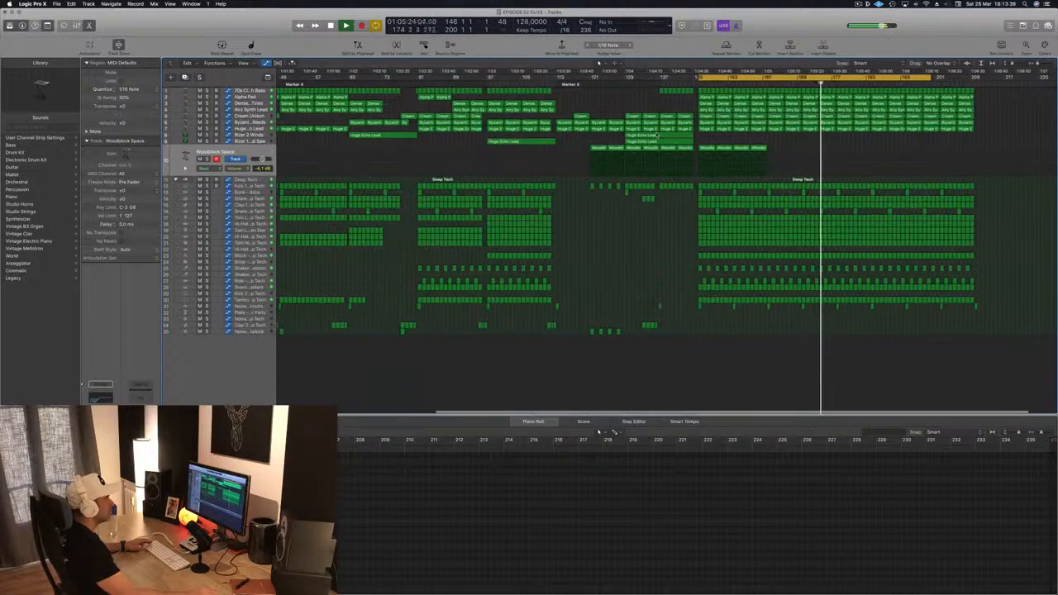
scroll(657, 135, left, 5)
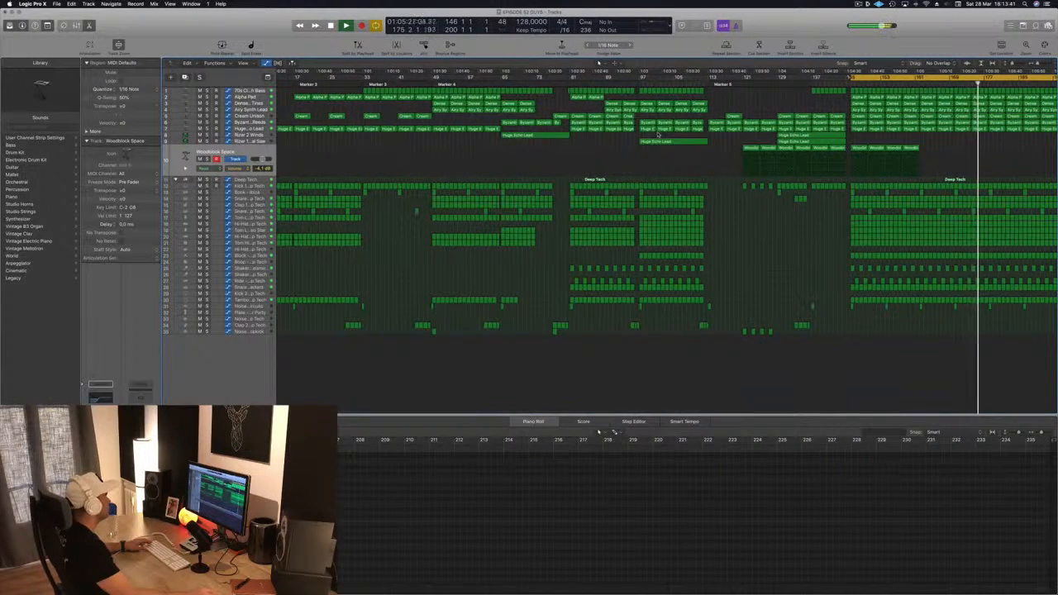
scroll(658, 122, right, 5)
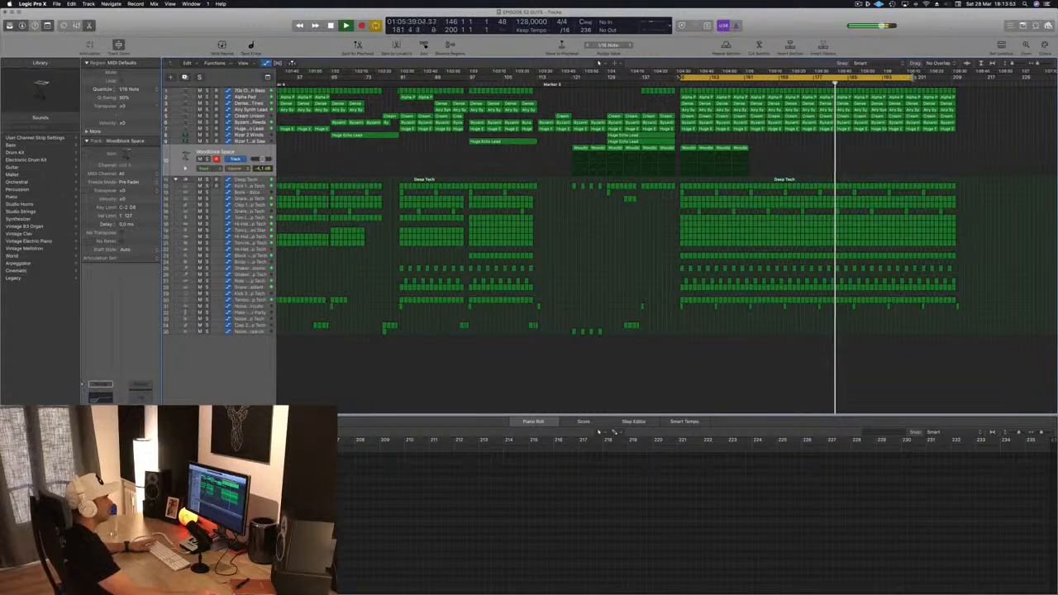
drag(916, 76, 790, 80)
key(space)
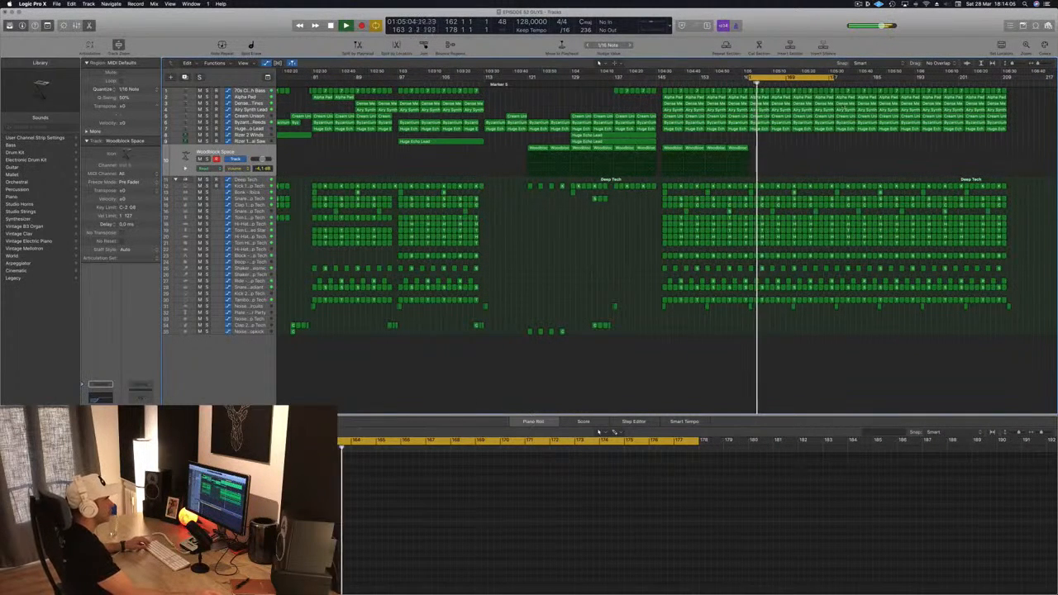
drag(800, 79, 888, 78)
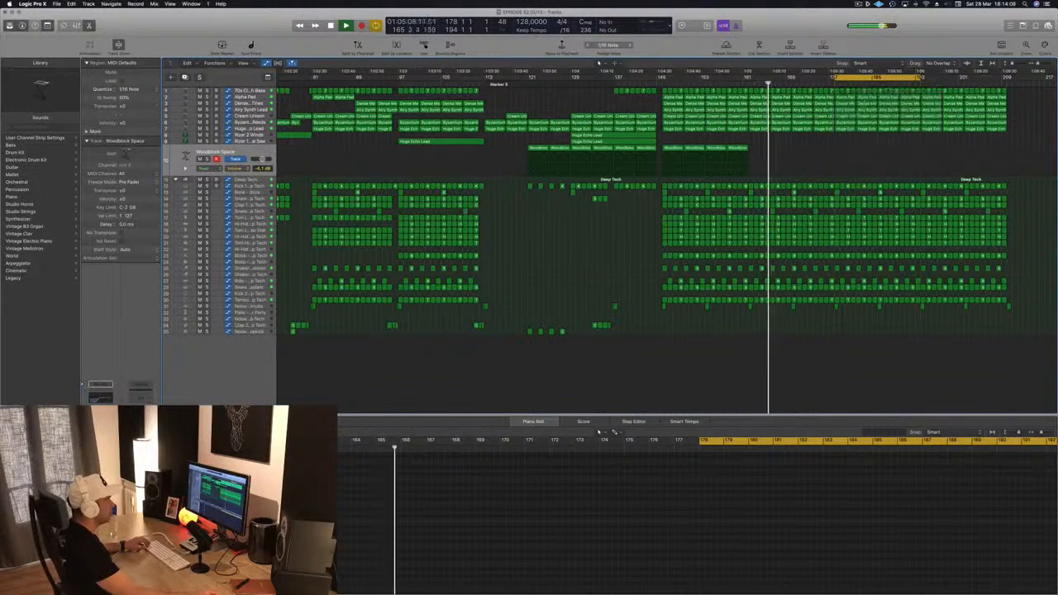
key(space)
key(space)
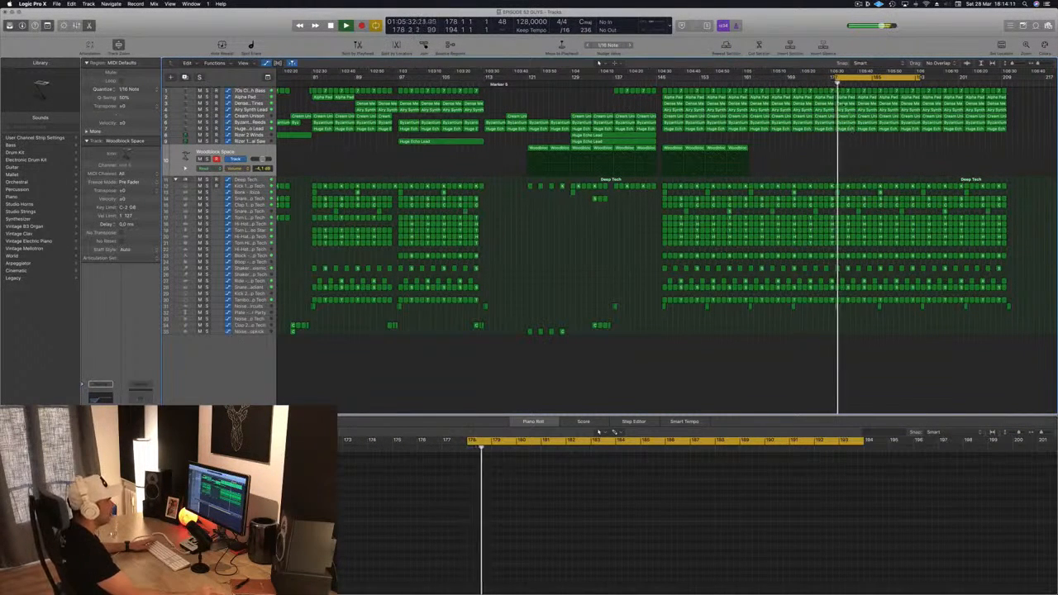
Step: Select the Cream Unison track and briefly solo it to audition it during playback
click(854, 130)
click(887, 129)
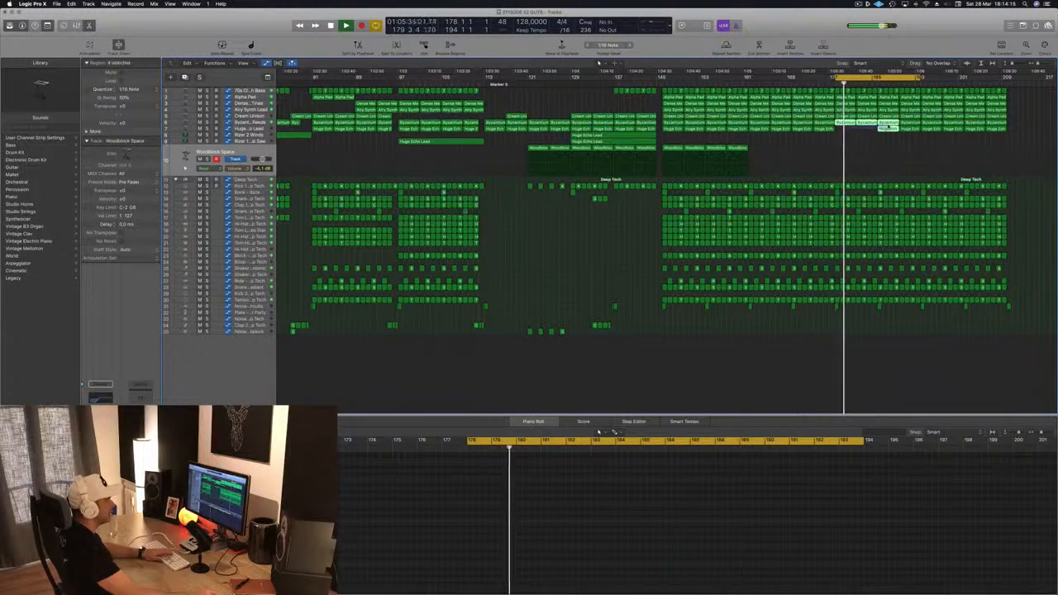
click(863, 128)
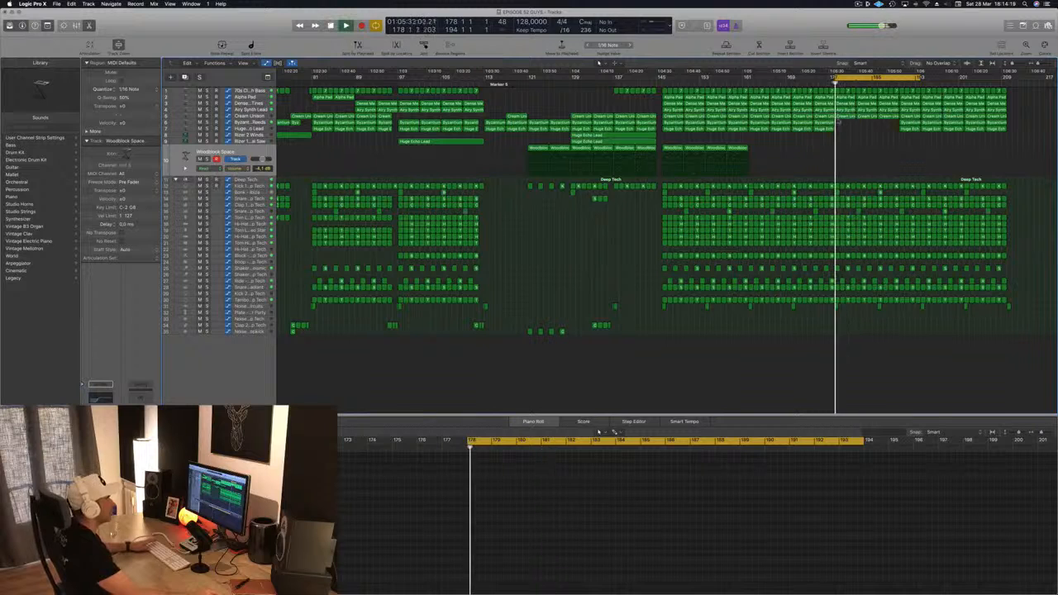
click(847, 117)
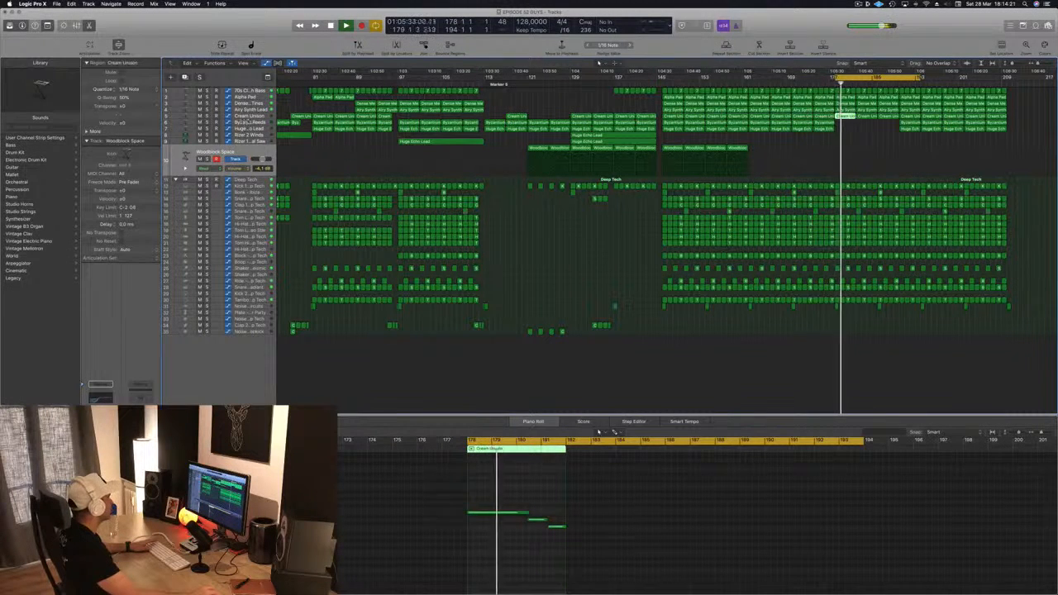
click(254, 118)
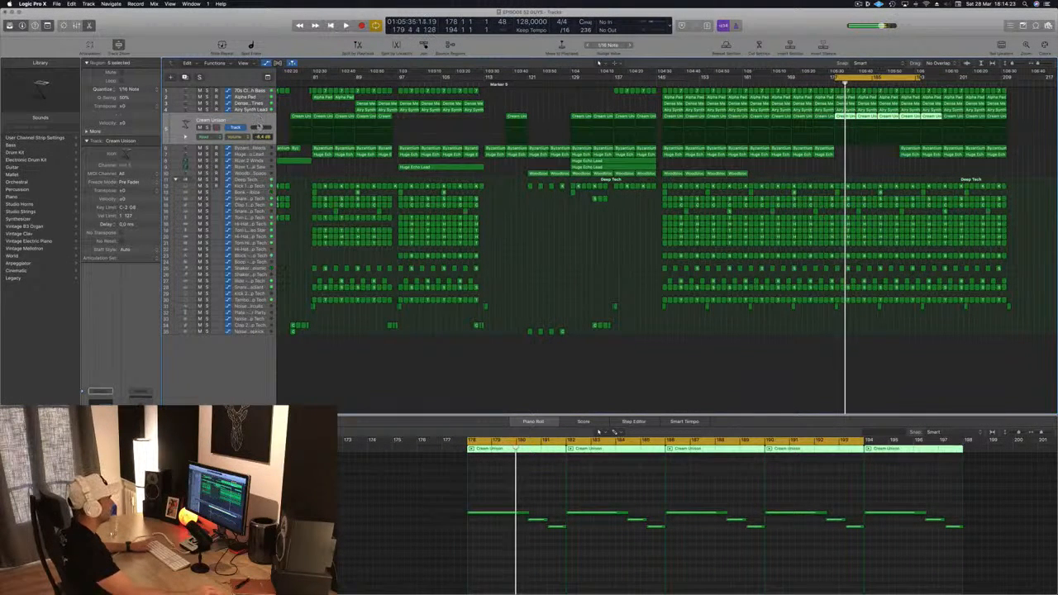
key(s)
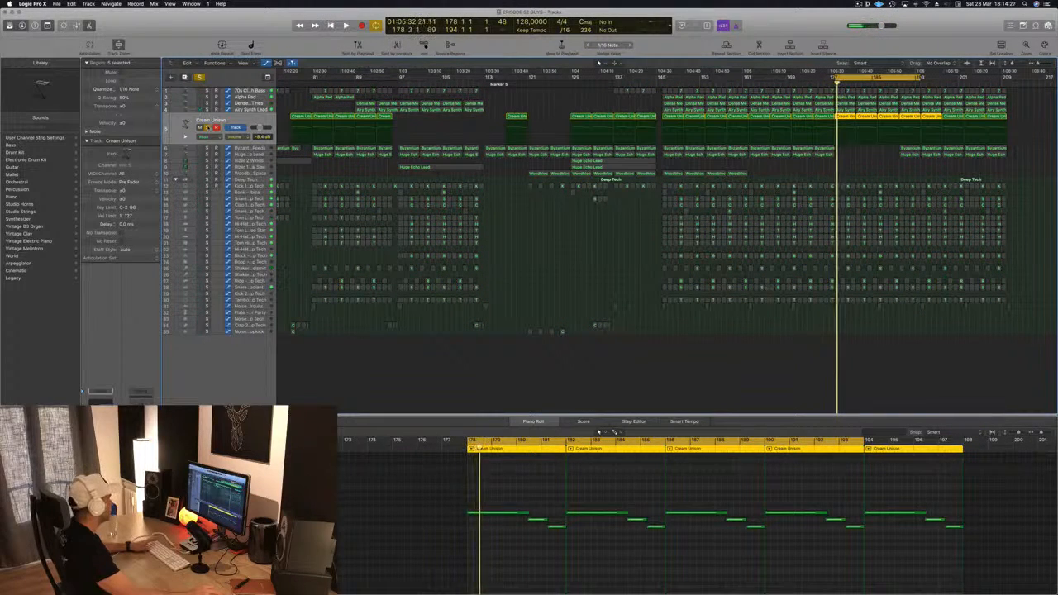
key(s)
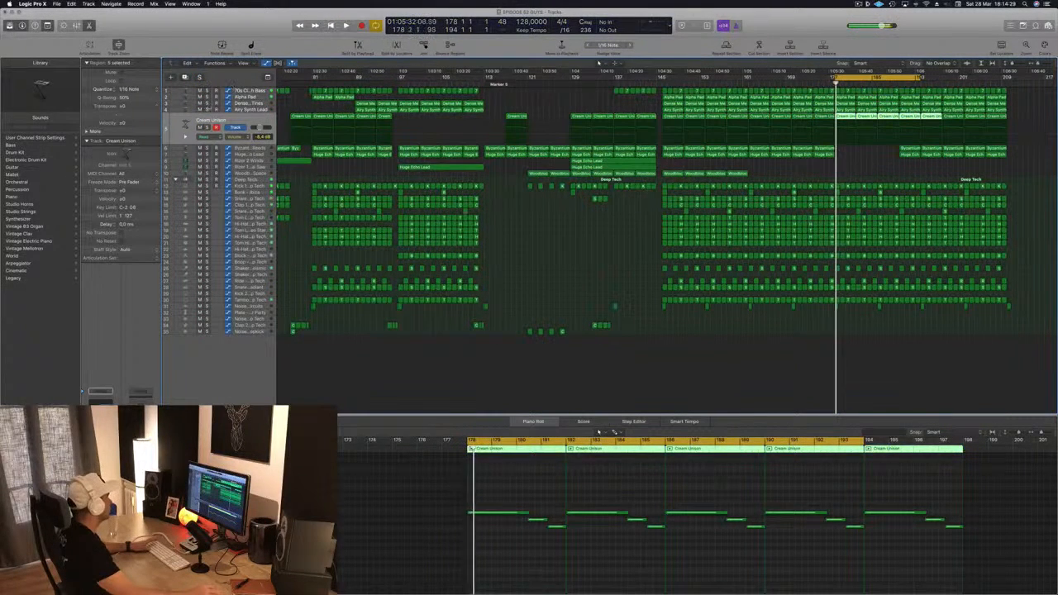
click(239, 136)
click(240, 108)
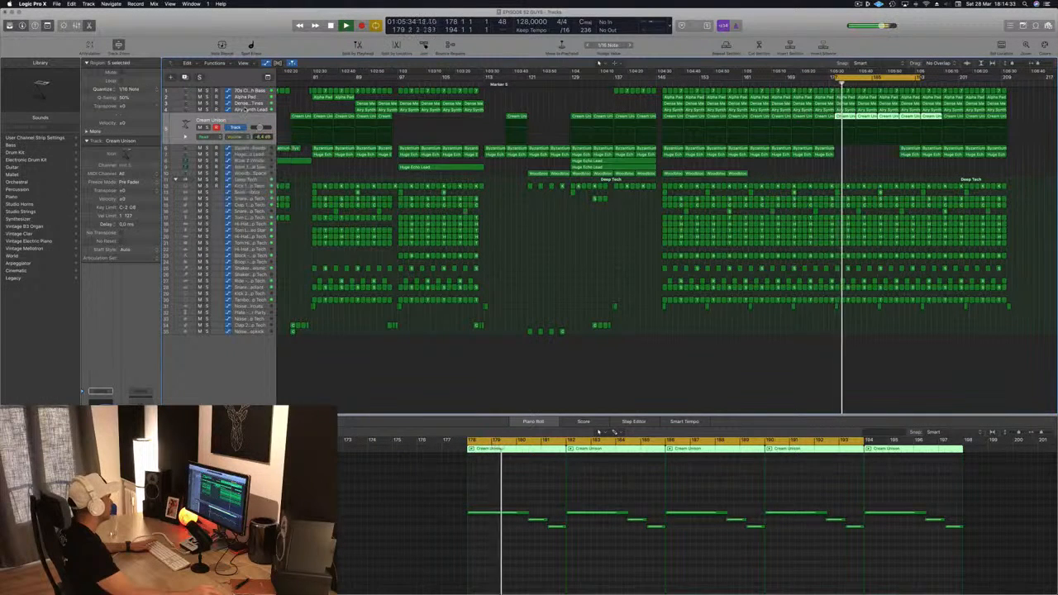
key(space)
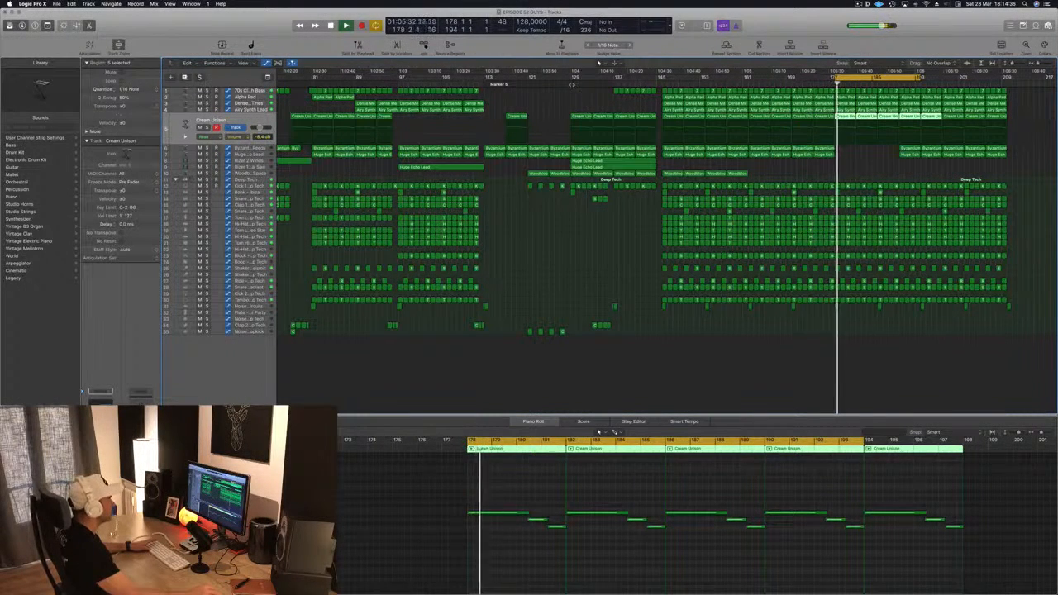
Step: Open the Cream Unison track's Alchemy instrument to examine its preset and controls while playing, then close it
click(571, 84)
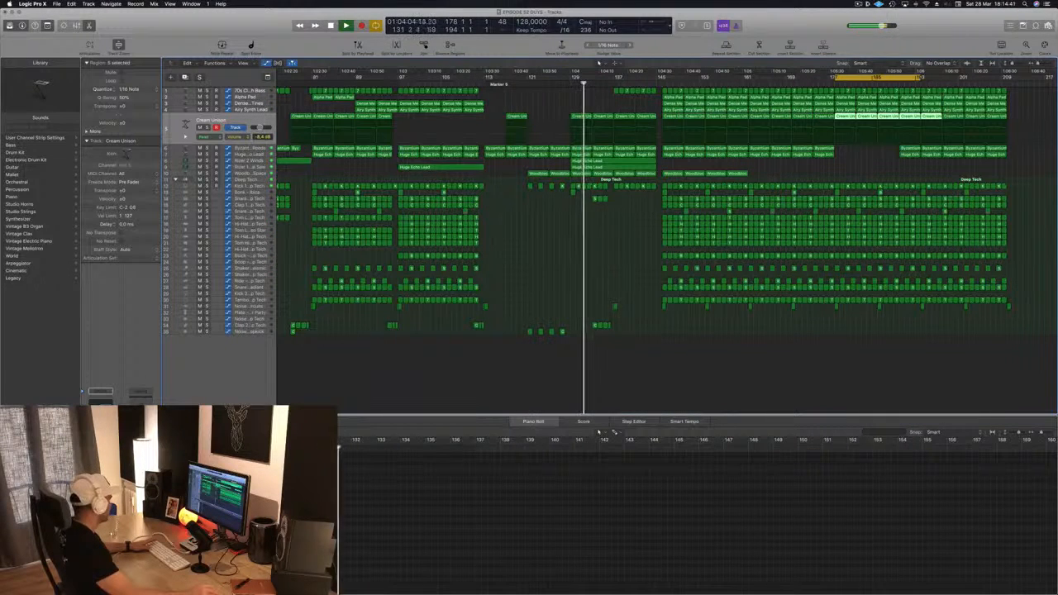
key(v)
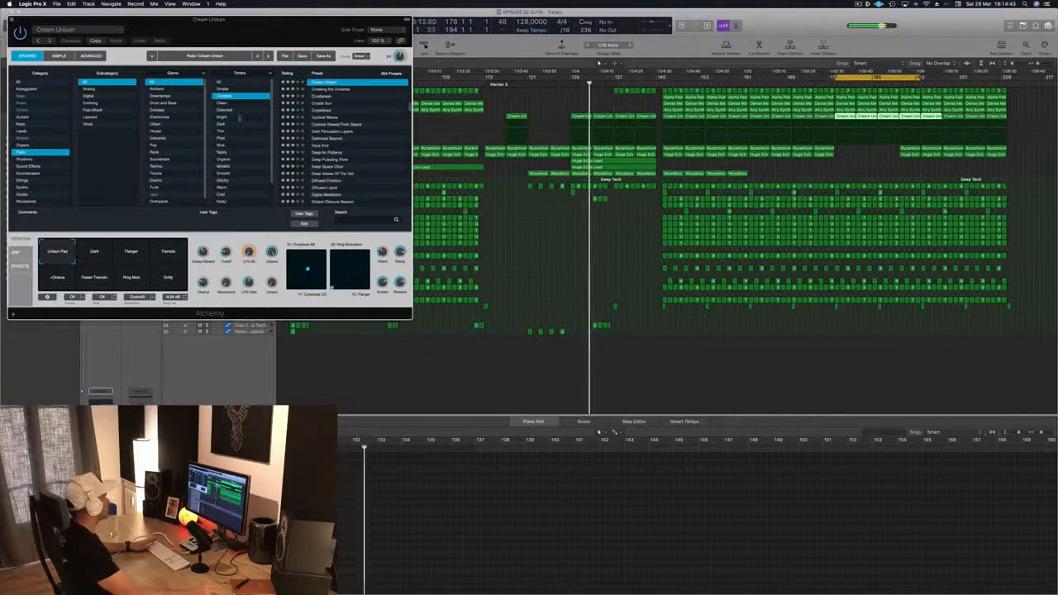
drag(282, 30, 666, 173)
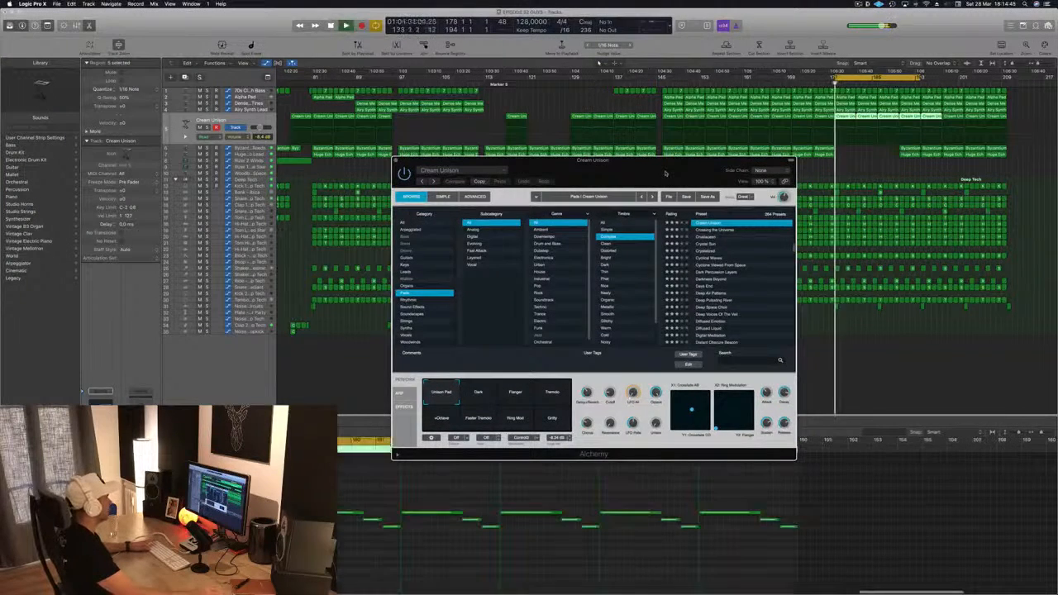
drag(665, 173, 696, 191)
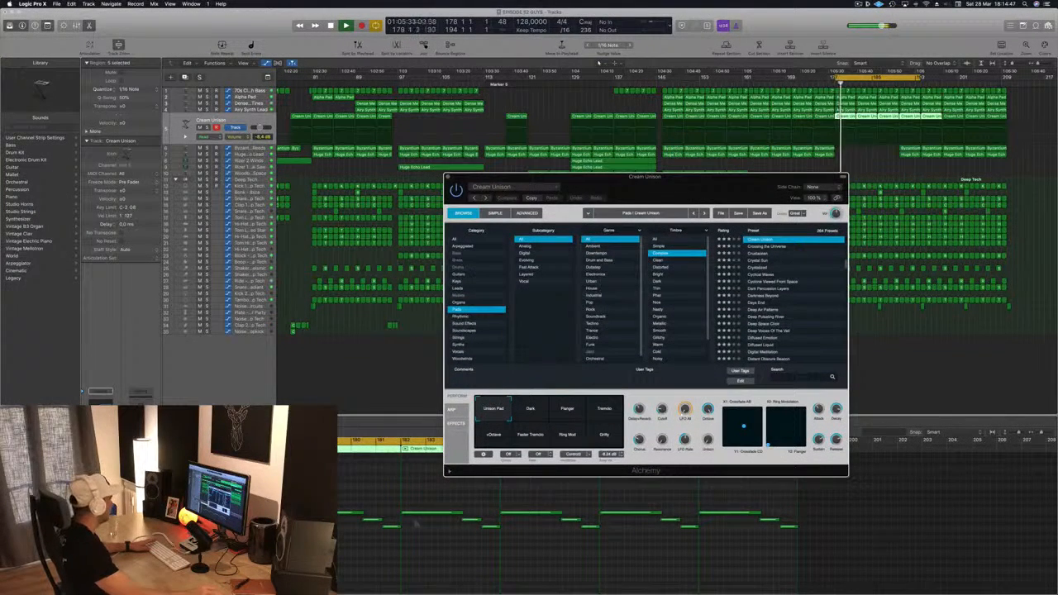
click(362, 576)
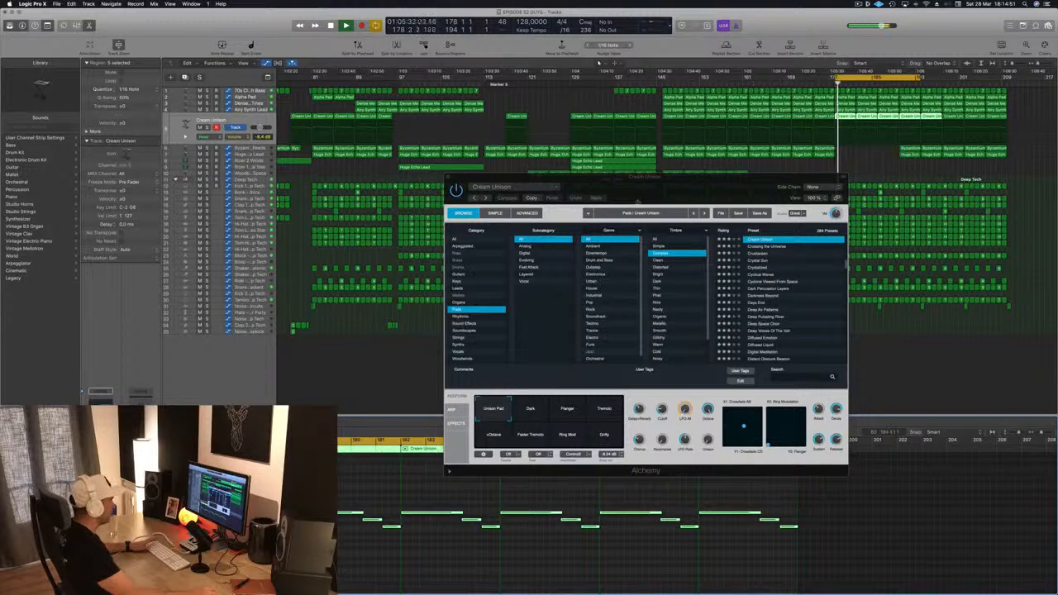
drag(637, 201, 583, 212)
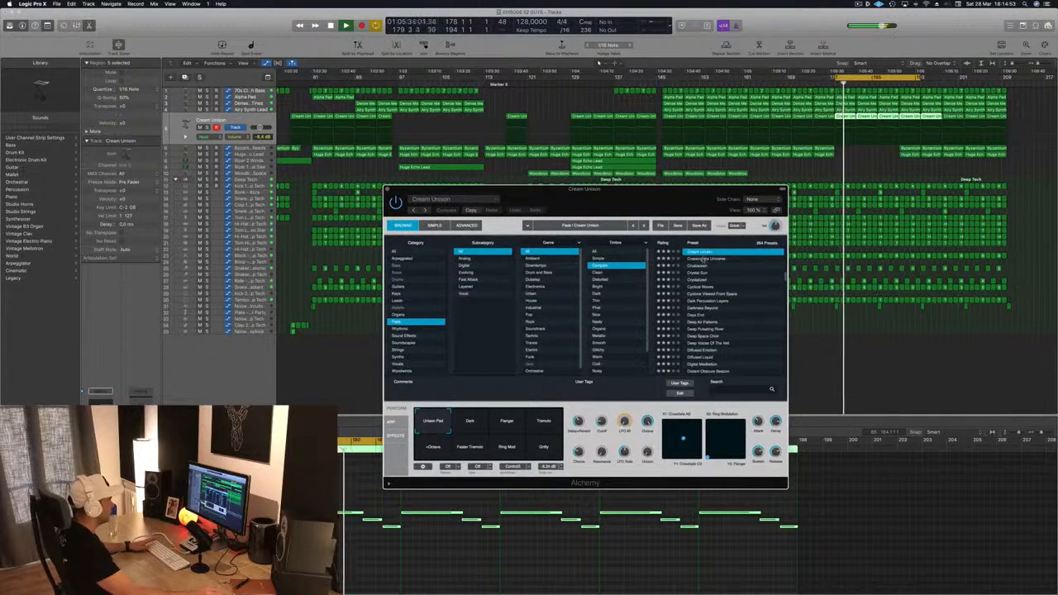
click(703, 255)
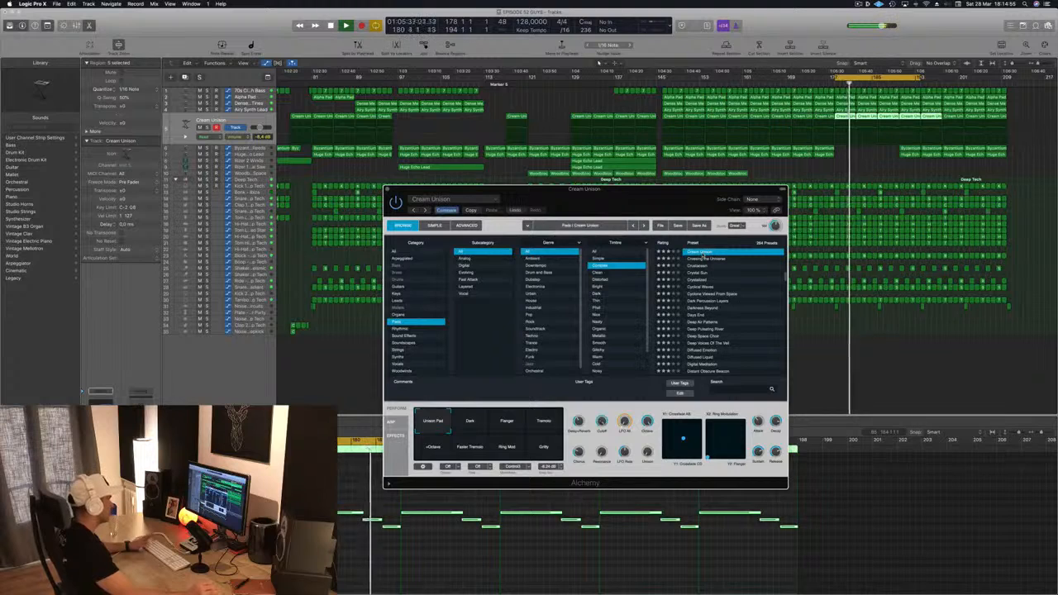
key(space)
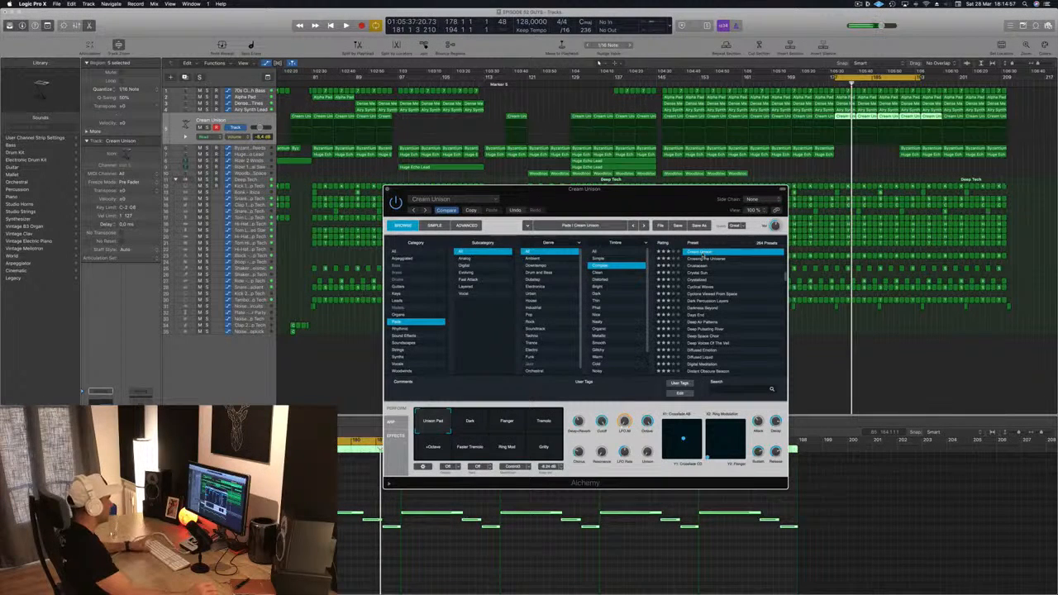
key(space)
drag(385, 190, 362, 196)
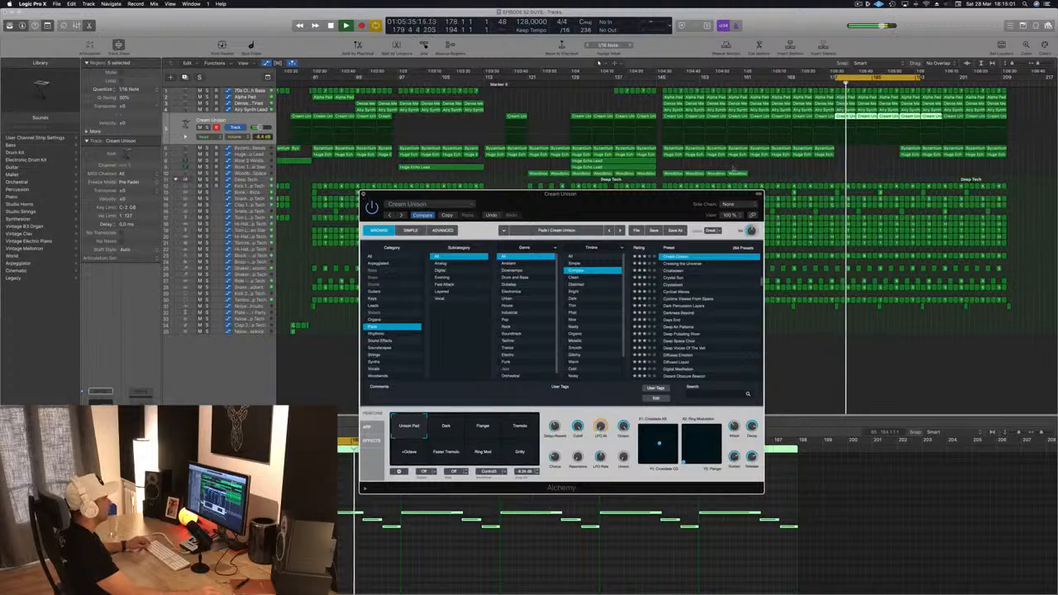
click(363, 196)
Step: Delete the last Cream Unison regions at the end of the drop
key(super+Left)
key(super+Left)
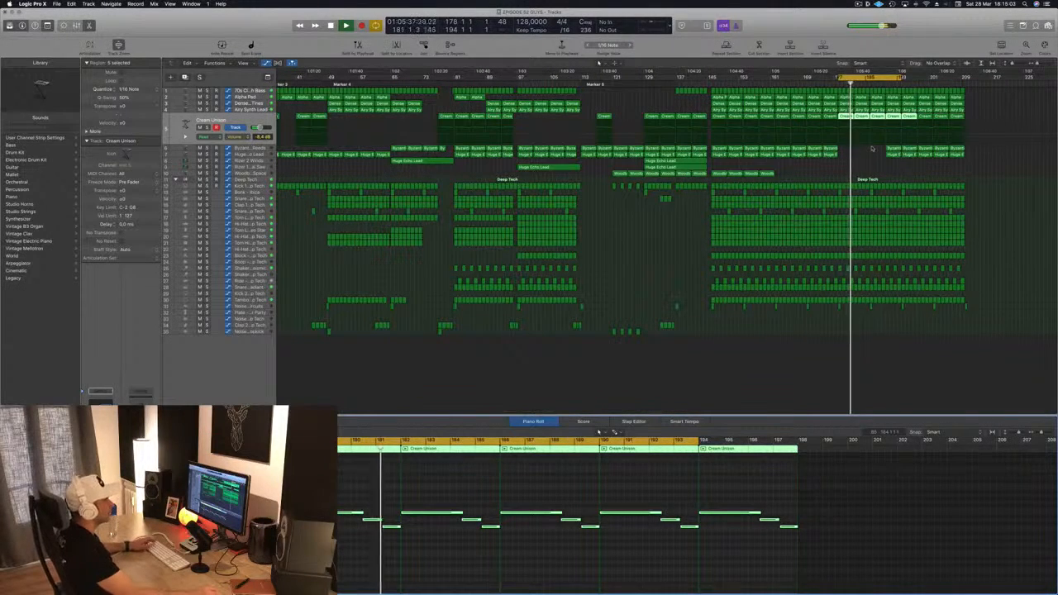
drag(870, 155, 977, 152)
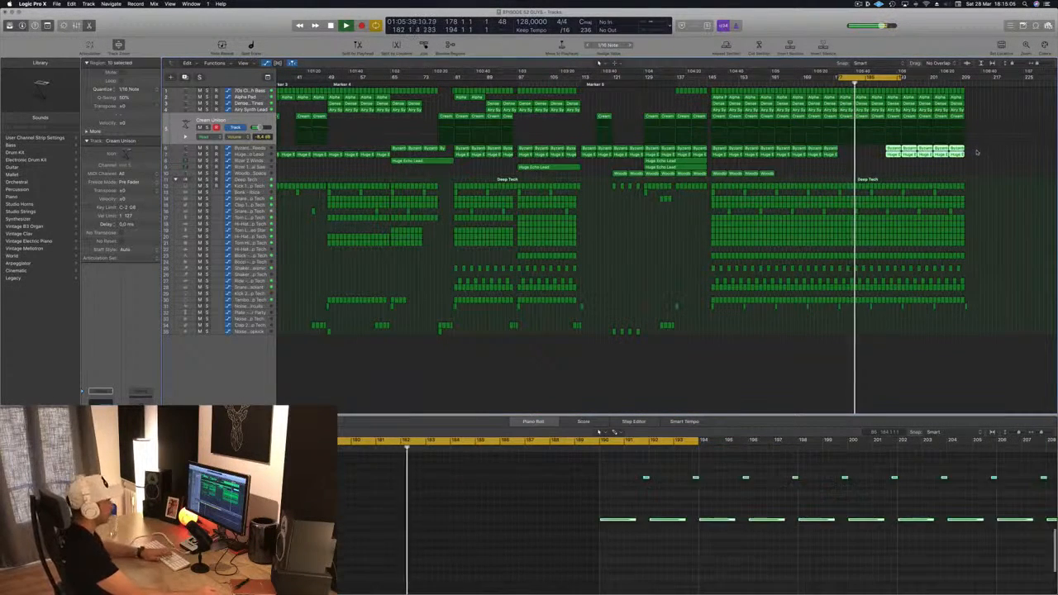
click(986, 116)
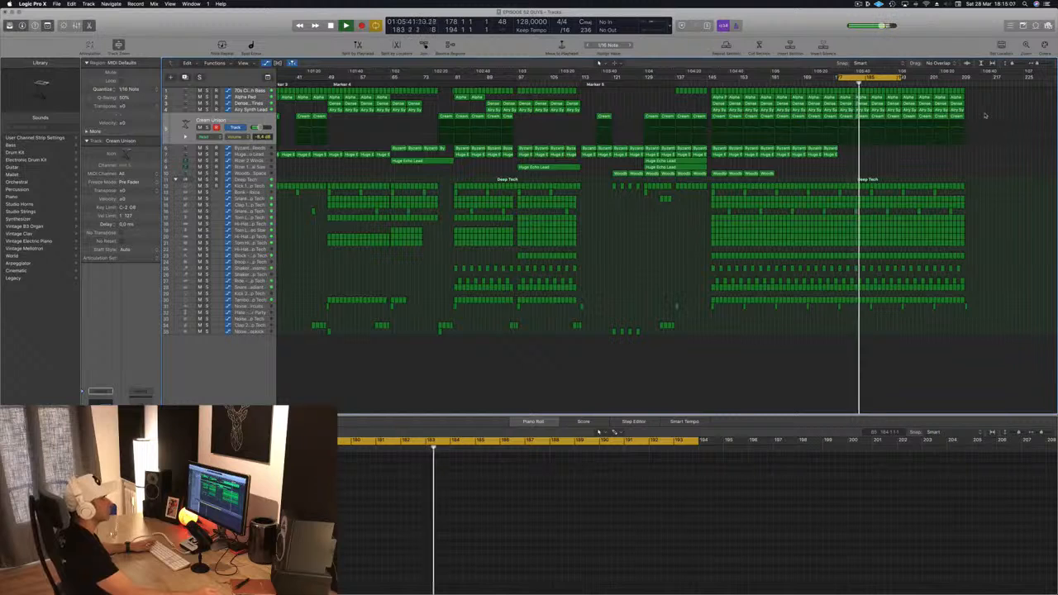
drag(986, 116, 914, 119)
key(Delete)
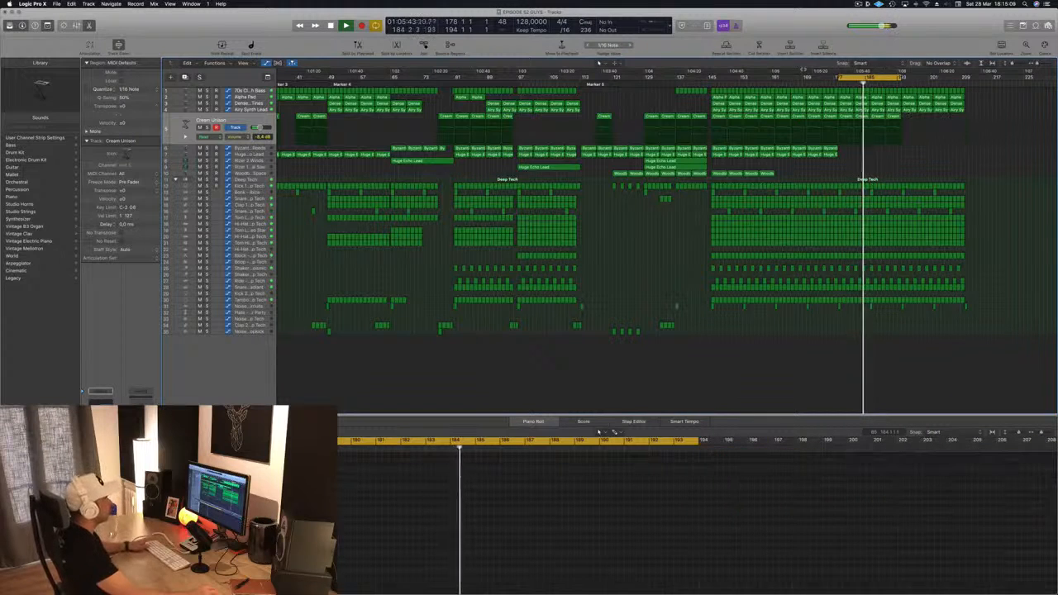
Step: Delete the first two Cream Unison regions at the start of the drop
click(711, 83)
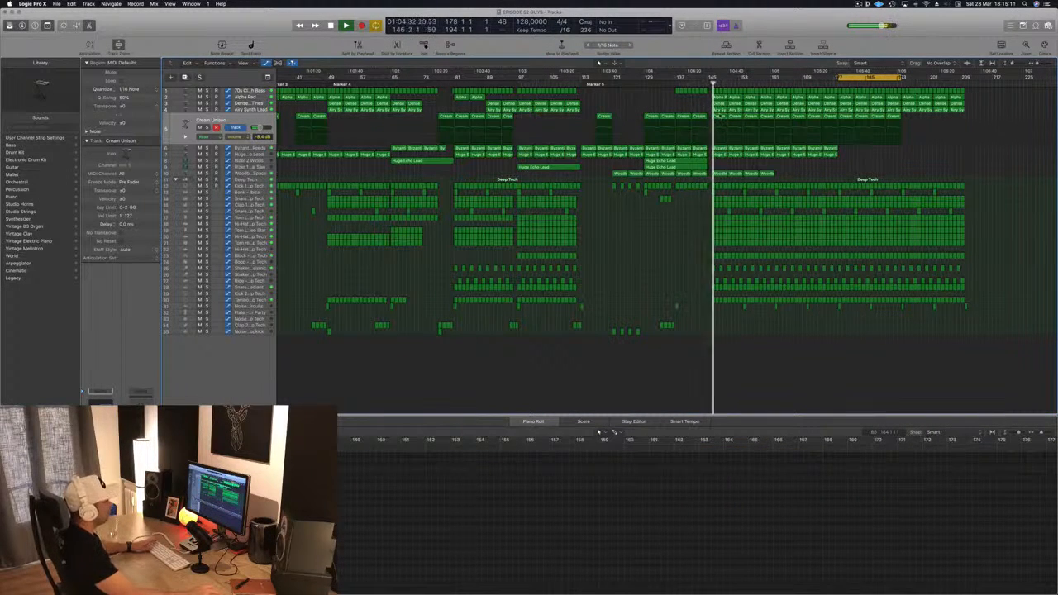
click(719, 116)
key(Delete)
click(732, 117)
key(Delete)
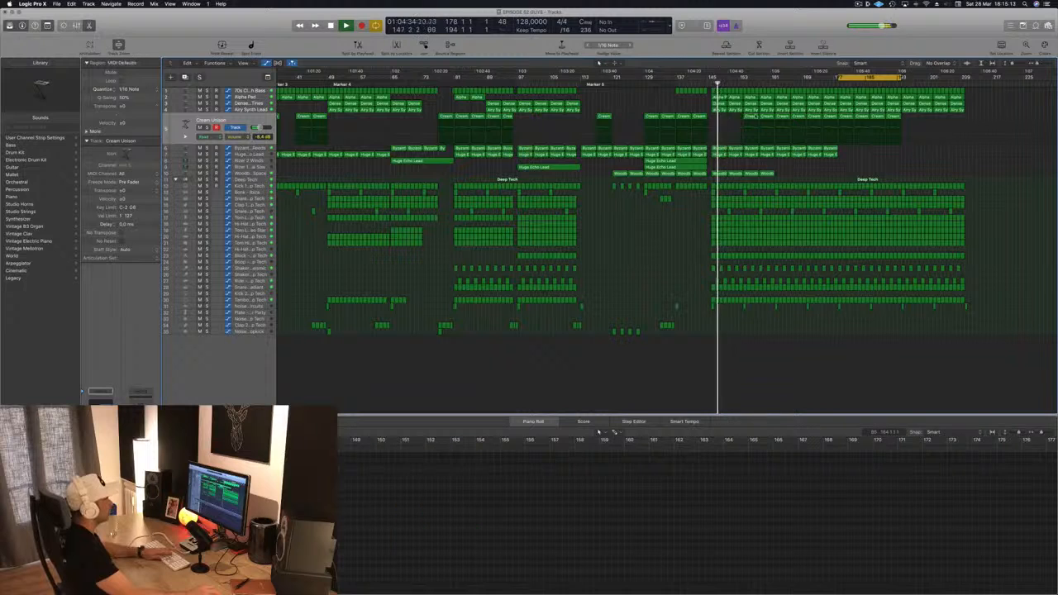
Step: Delete the remaining Cream Unison regions across the first half of the final drop, restarting playback in between
click(749, 116)
key(Delete)
click(763, 116)
key(Delete)
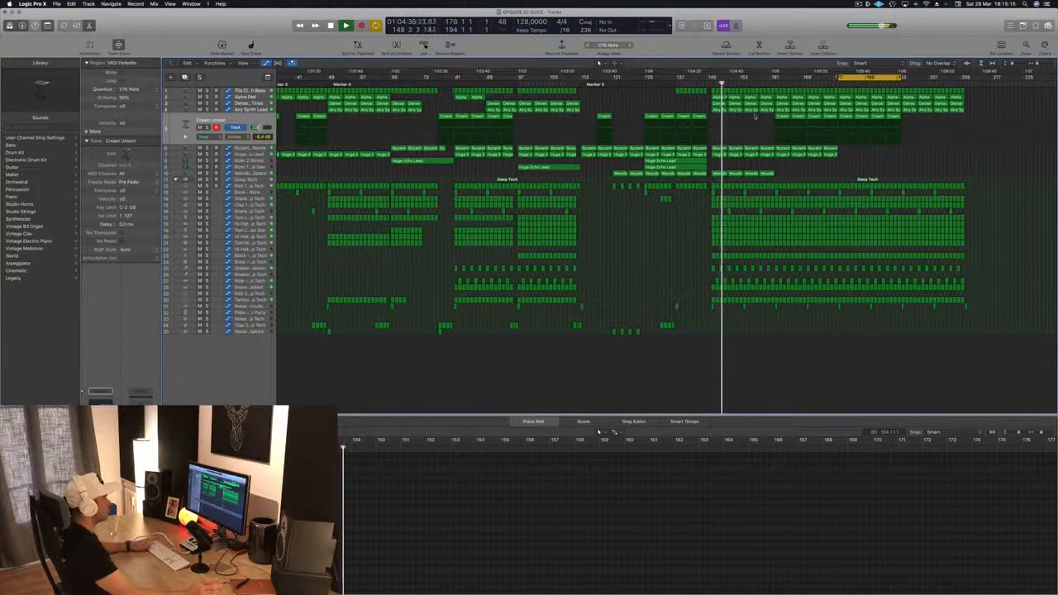
key(space)
key(space)
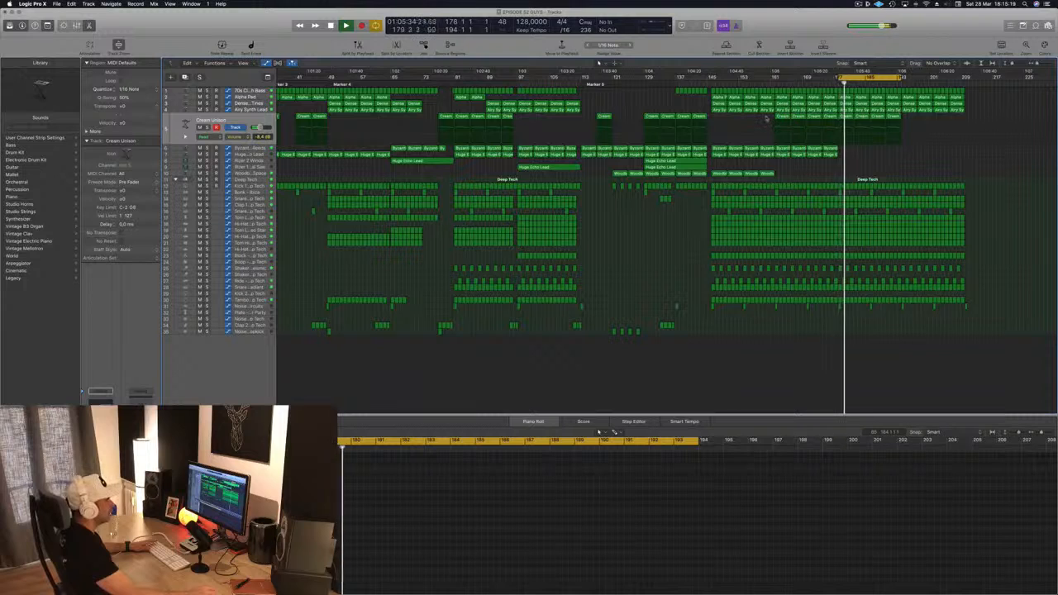
drag(765, 119, 836, 118)
key(Delete)
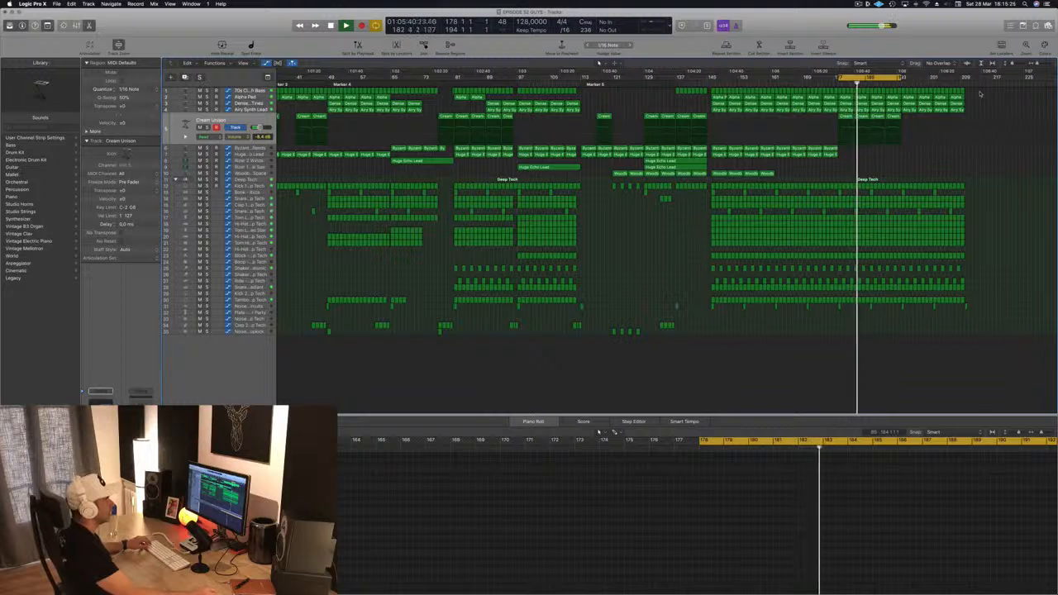
Step: Delete an Airy Synth Lead region and the pad, synth and Cream Unison regions at the very end of the song
click(876, 110)
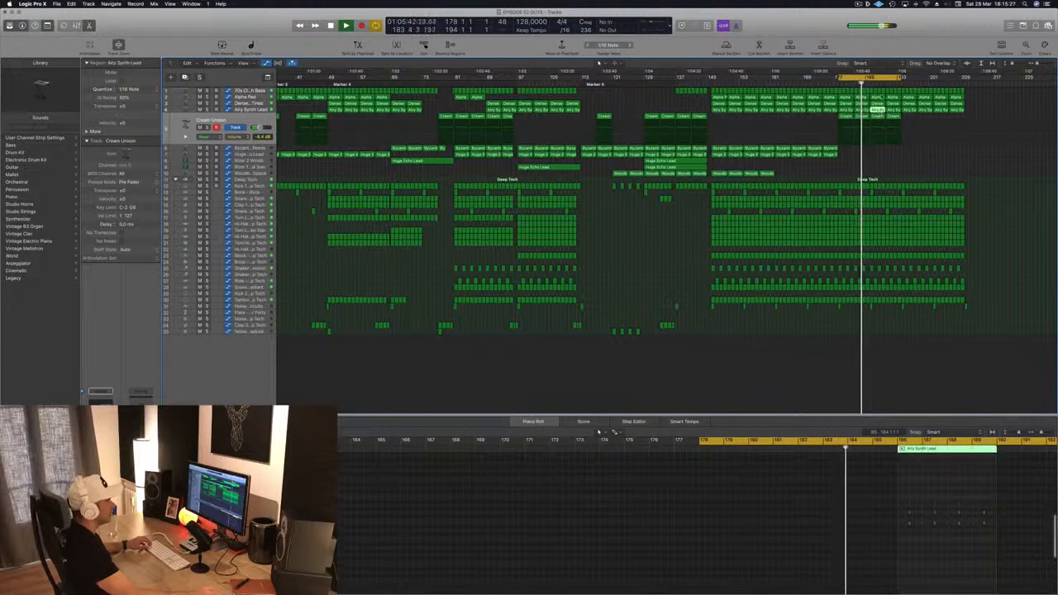
key(Delete)
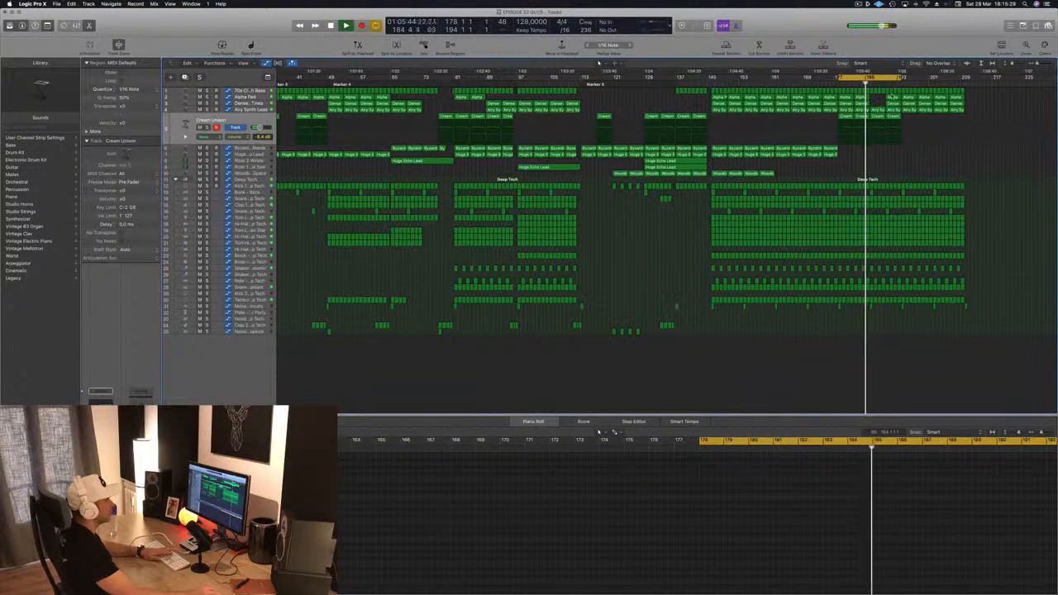
click(892, 97)
shift+click(892, 103)
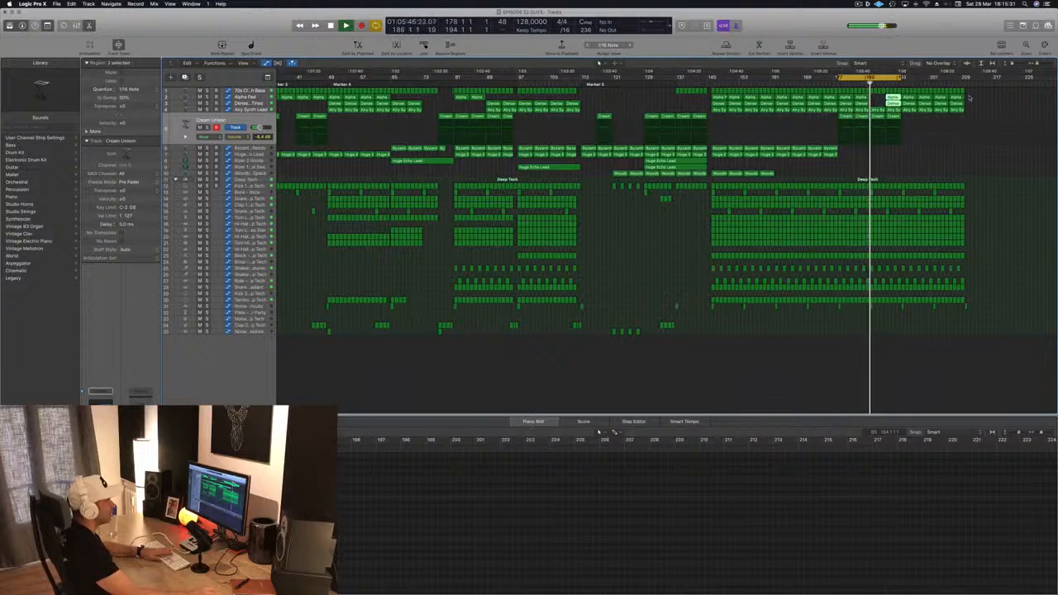
drag(973, 97, 903, 117)
key(Delete)
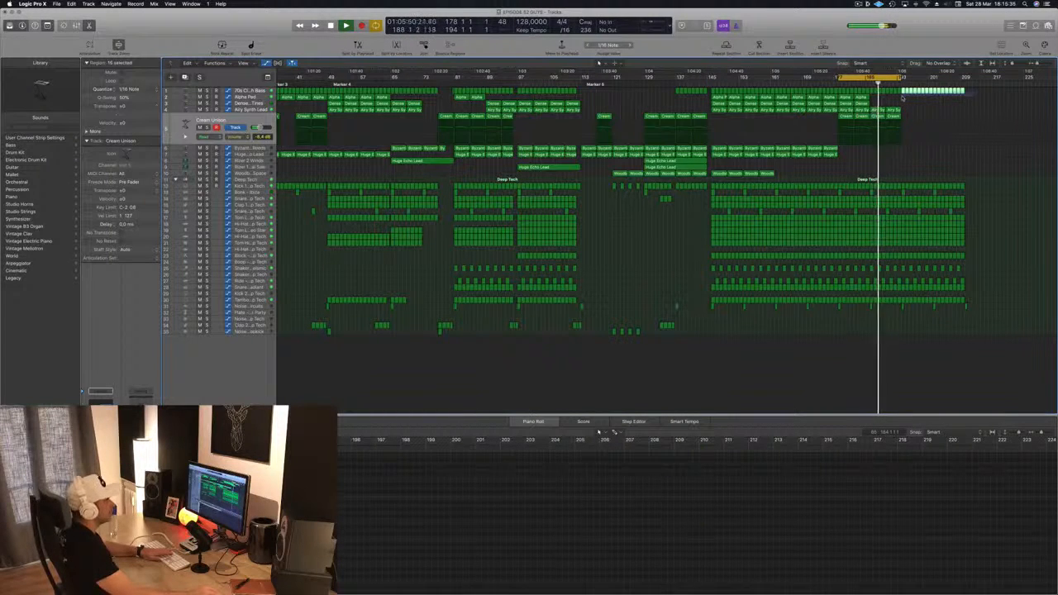
key(Delete)
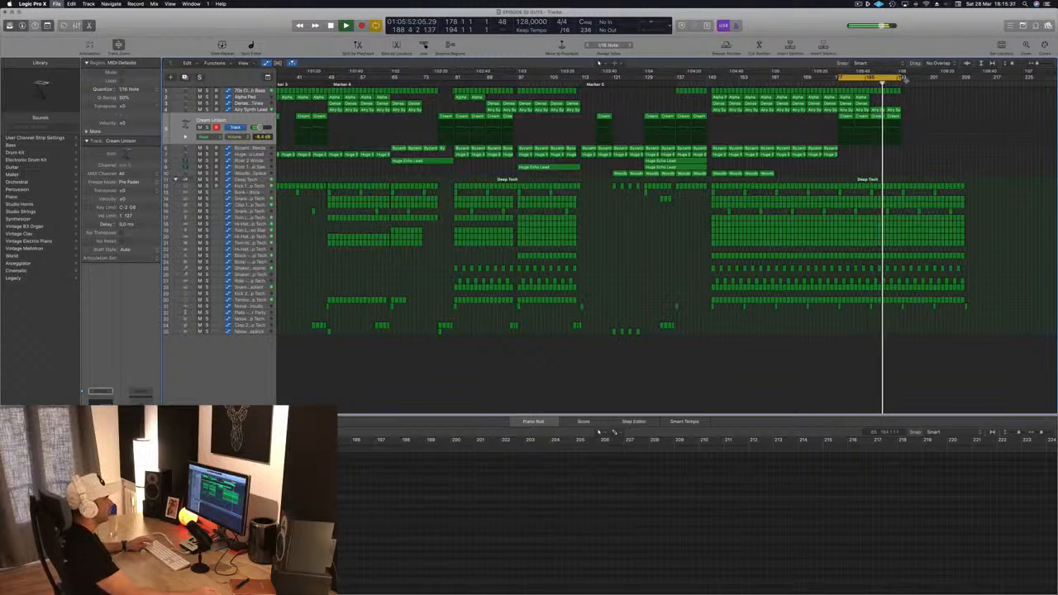
Step: Extend the cycle range so it covers the final section through to the song's end
drag(901, 78, 968, 85)
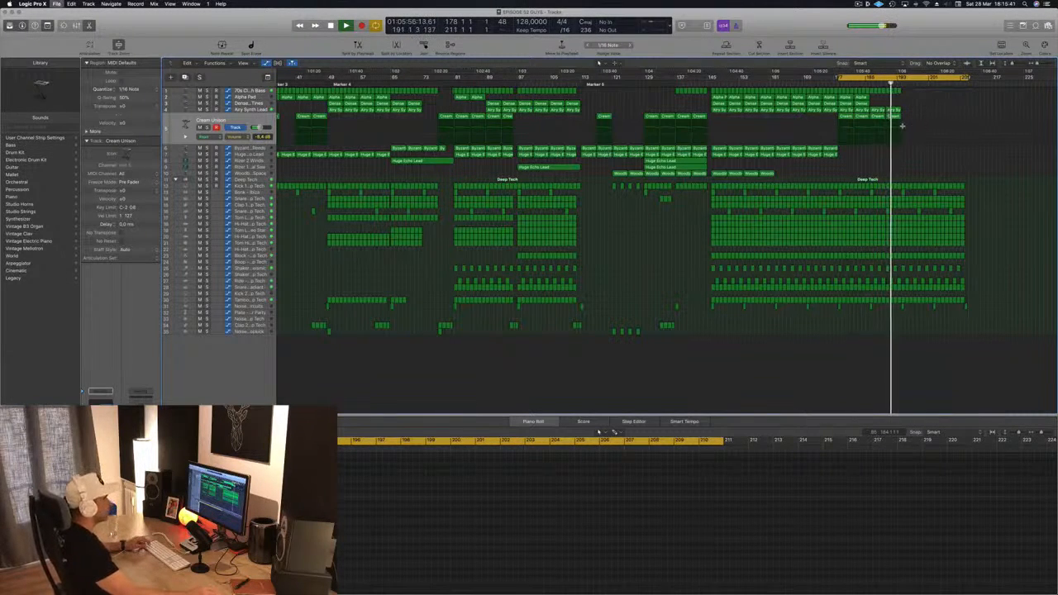
scroll(767, 108, down, 1)
scroll(746, 135, up, 1)
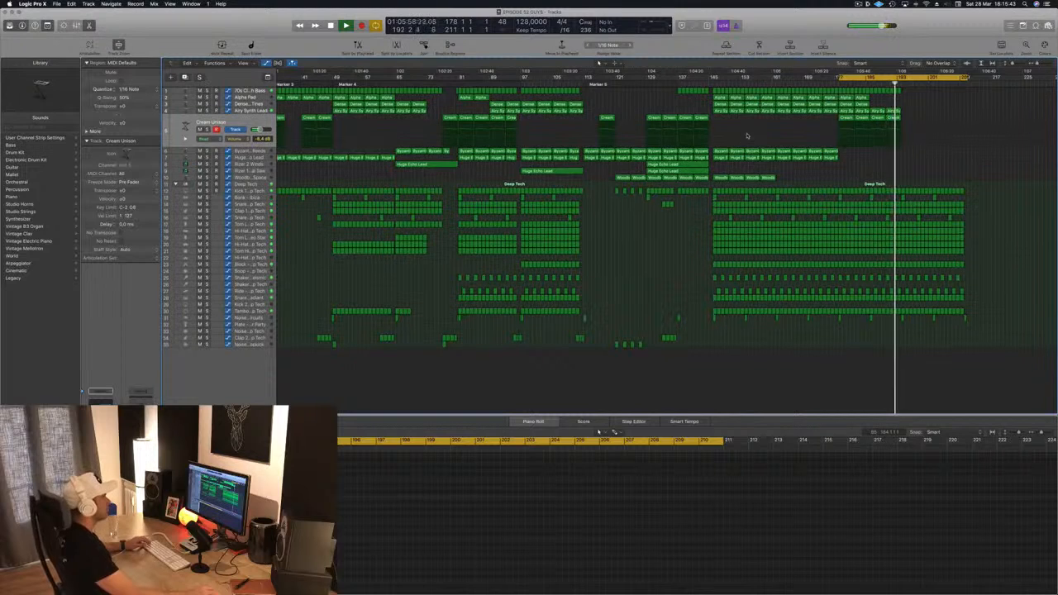
click(860, 4)
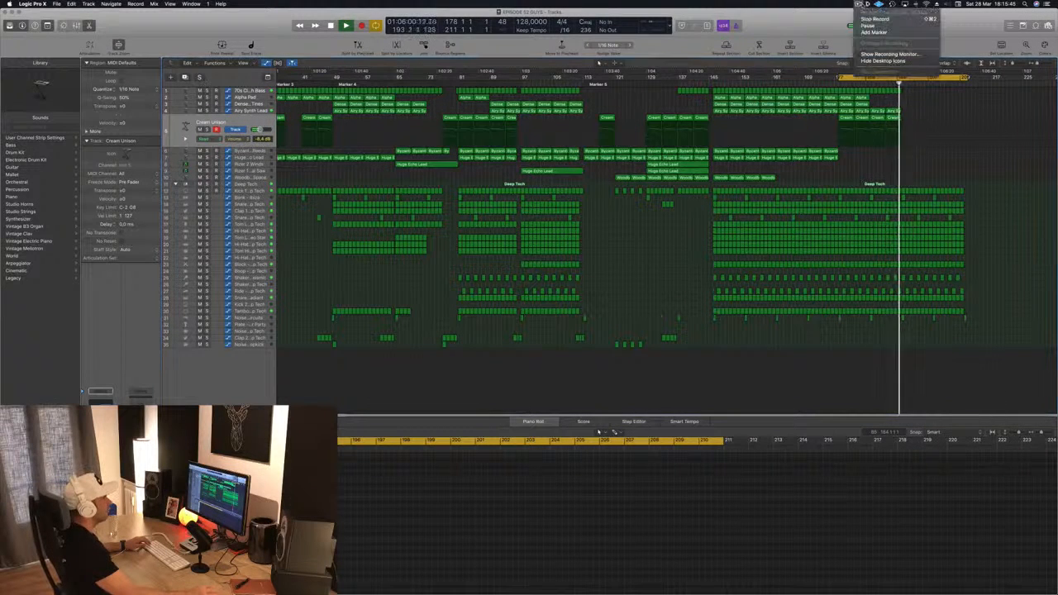
click(800, 33)
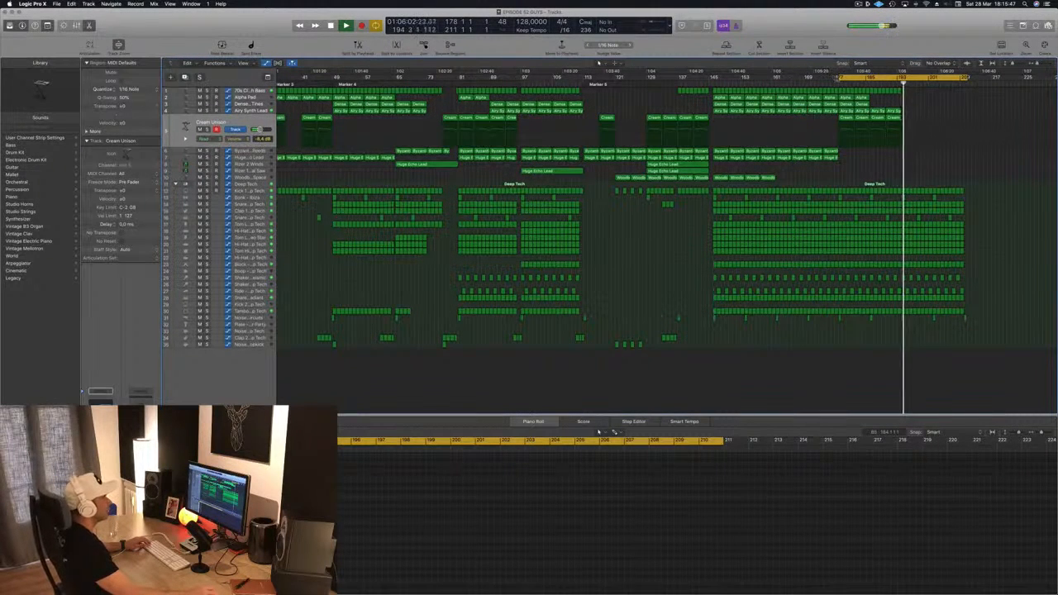
drag(838, 78, 229, 111)
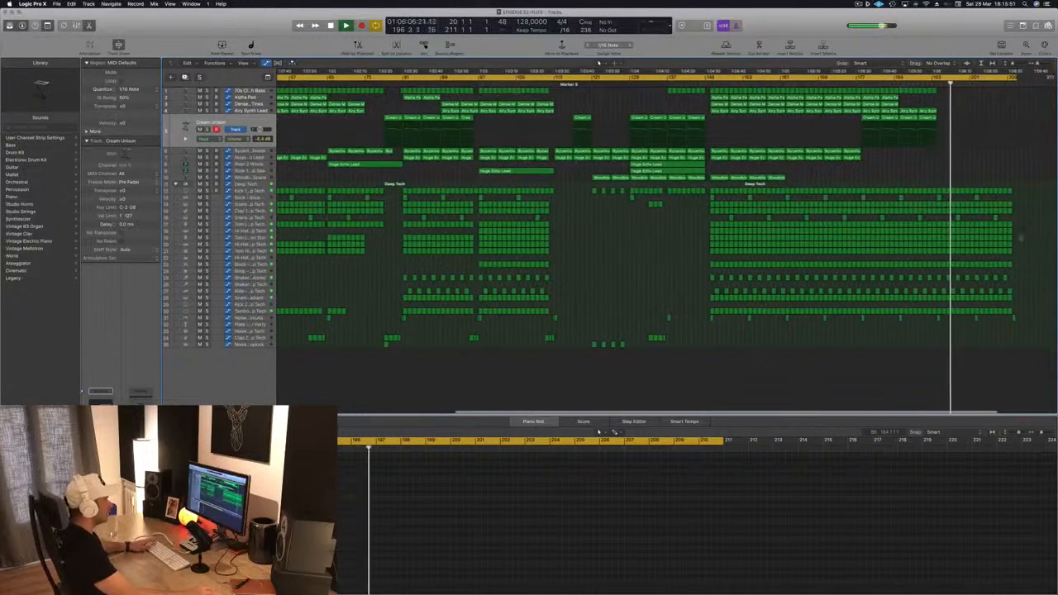
Step: Delete the last Tom Low - Video Star regions at the end of the song
click(259, 237)
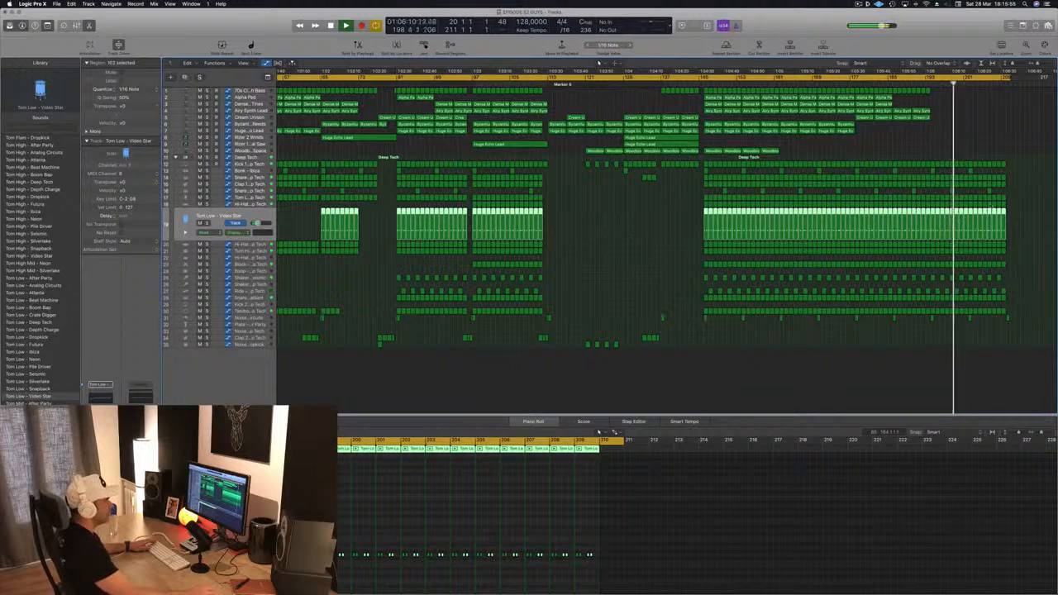
drag(1030, 213, 927, 217)
key(Delete)
click(923, 79)
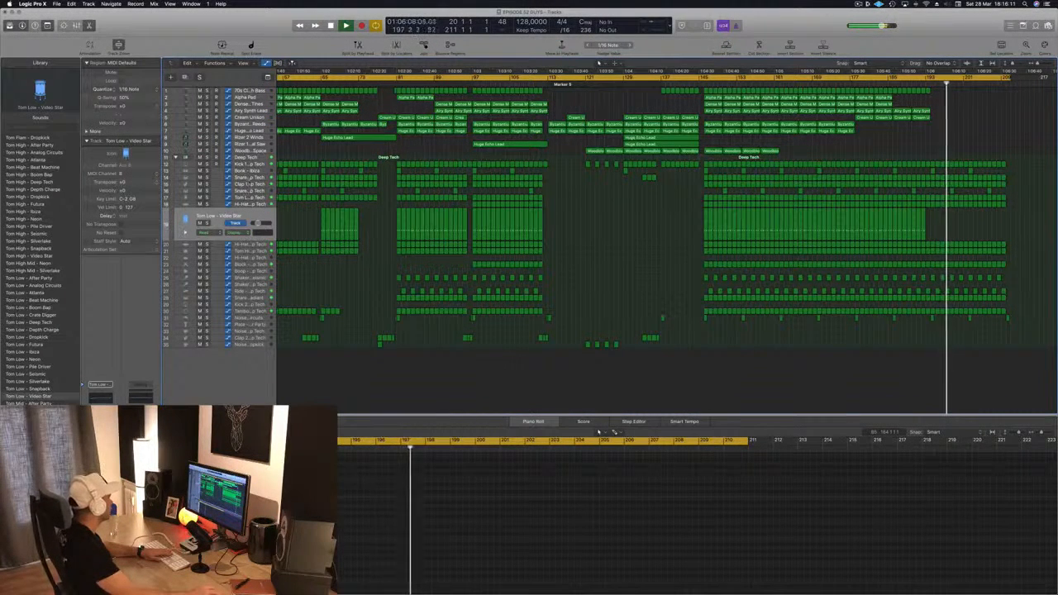
Step: Step through the drum tracks to Tom Low - Deep Tech, briefly solo it, and delete its final regions
click(248, 170)
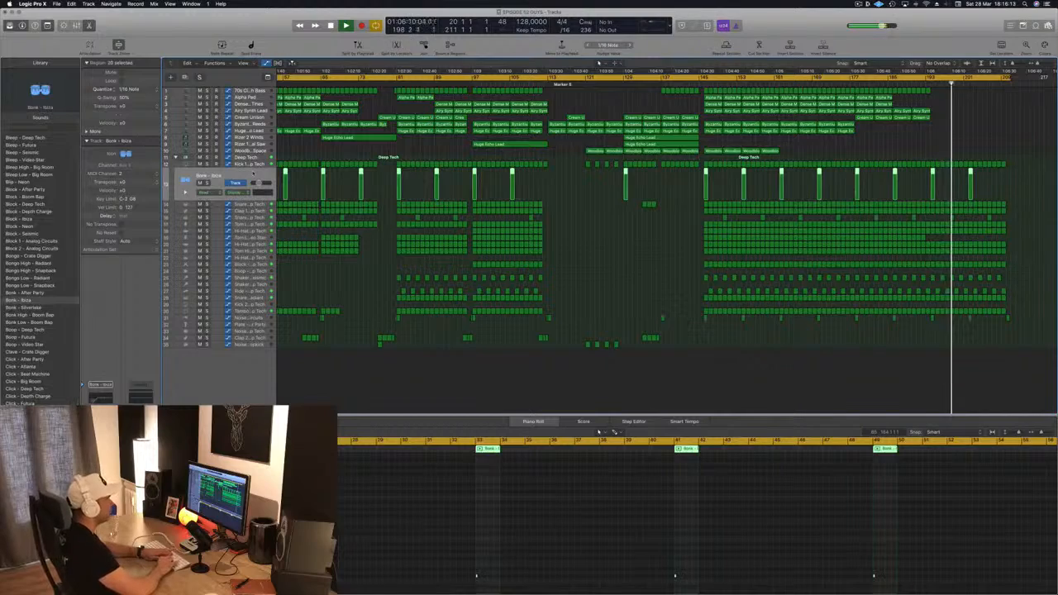
key(Down)
key(Down)
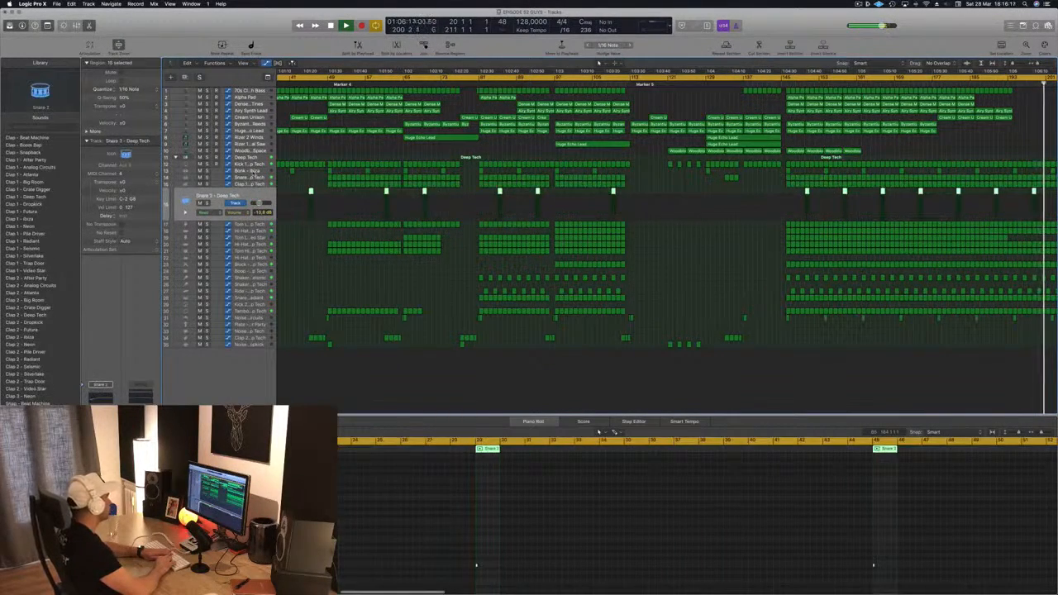
key(Down)
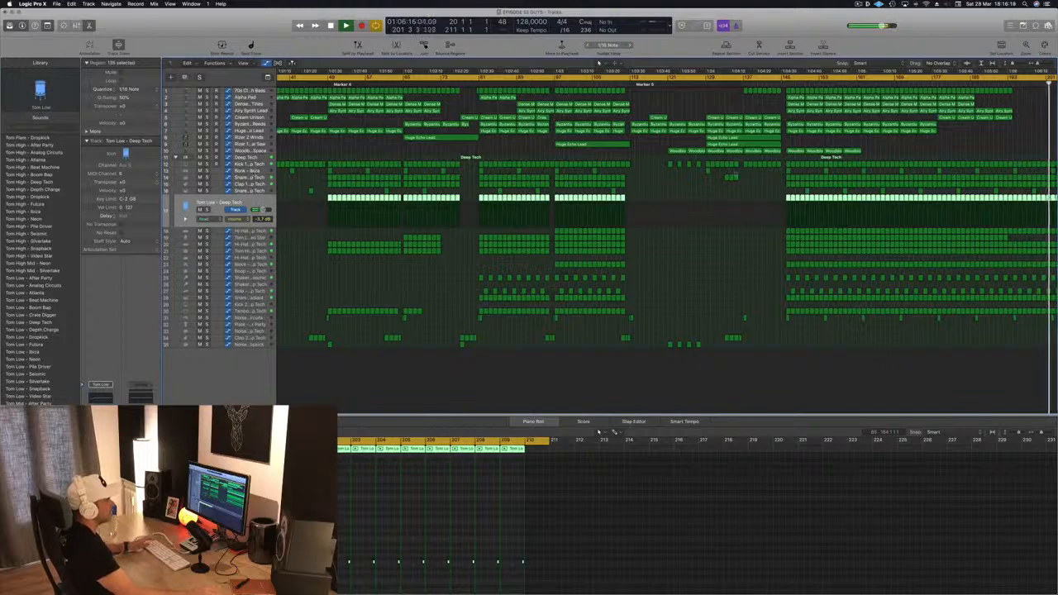
scroll(932, 140, right, 5)
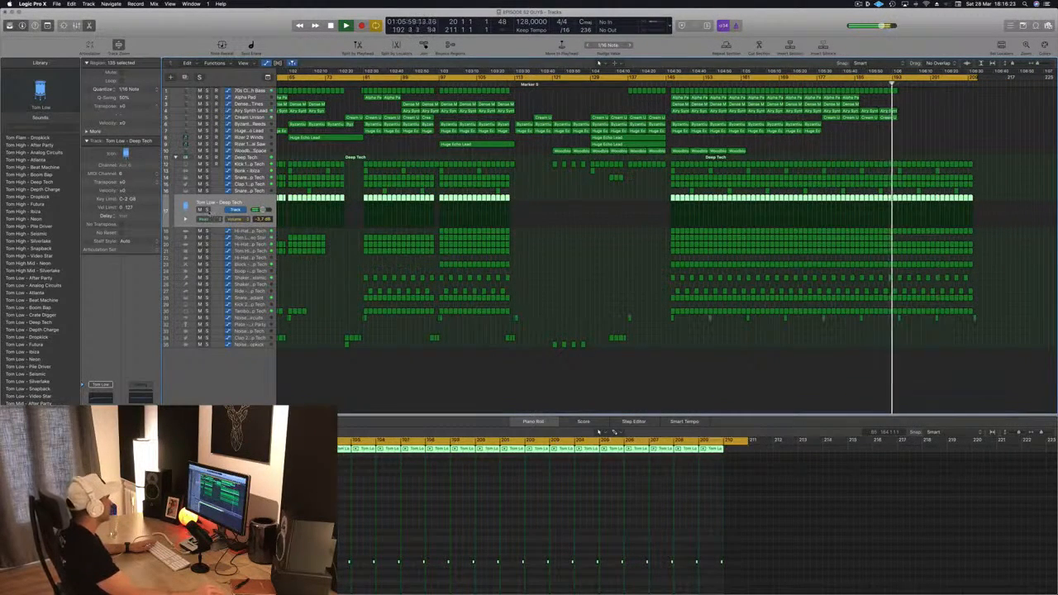
key(s)
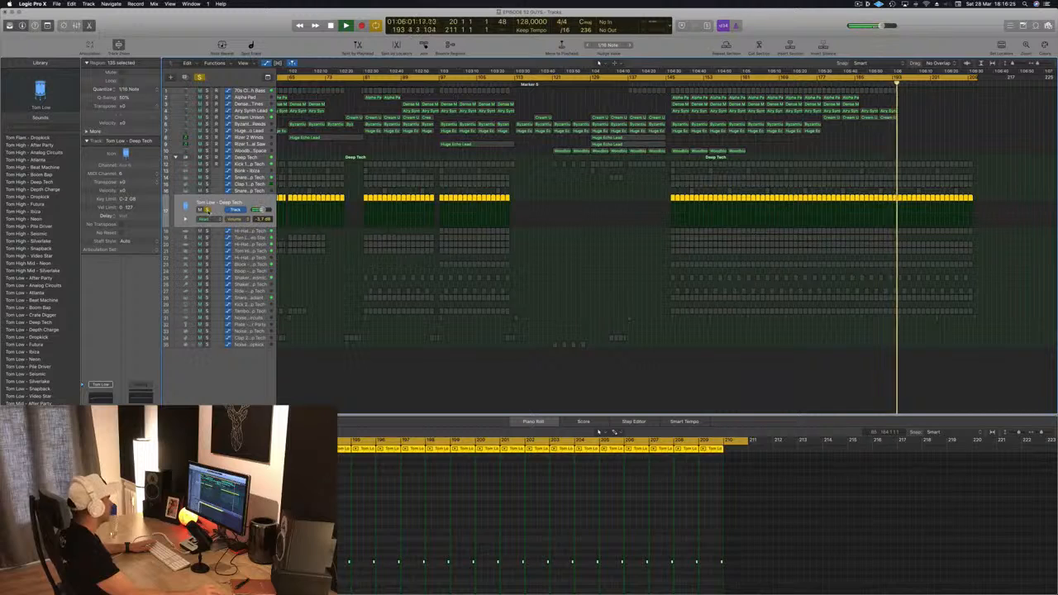
key(s)
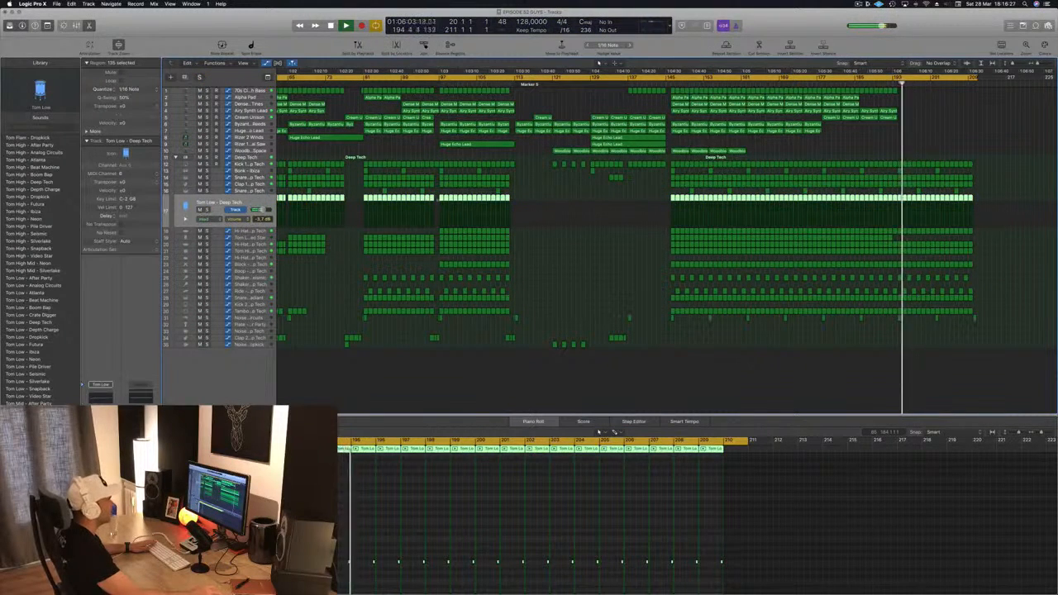
drag(978, 202, 896, 200)
key(Delete)
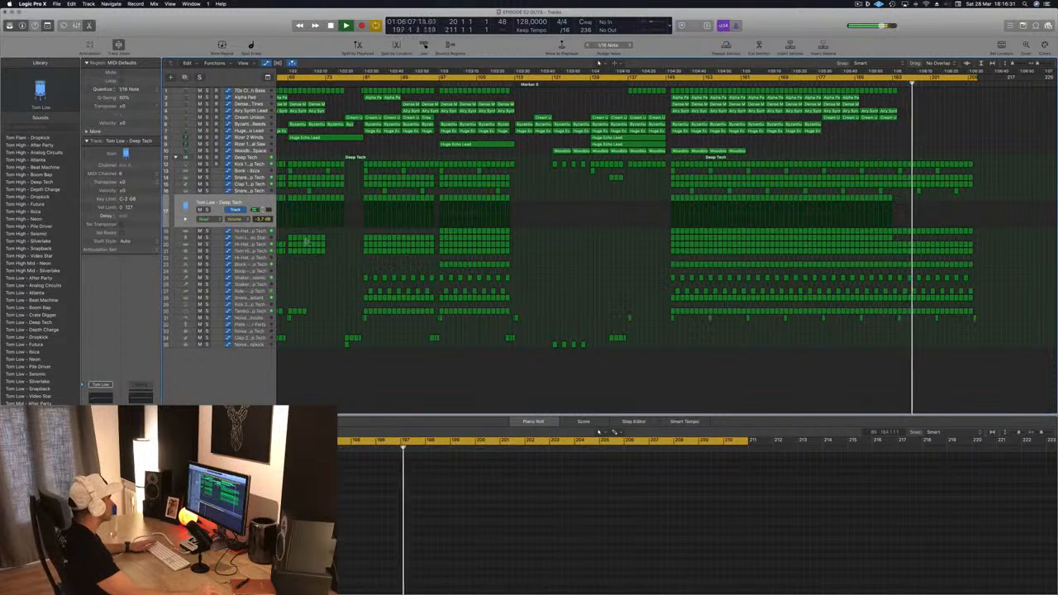
Step: Delete the last Tom High - Deep Tech region at the end of the song
click(215, 238)
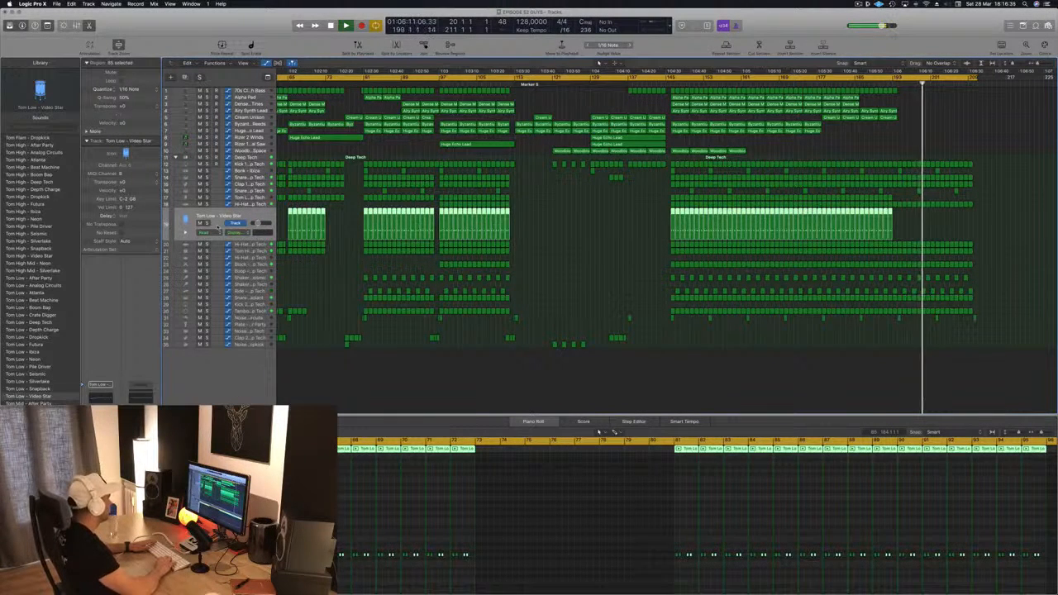
click(218, 251)
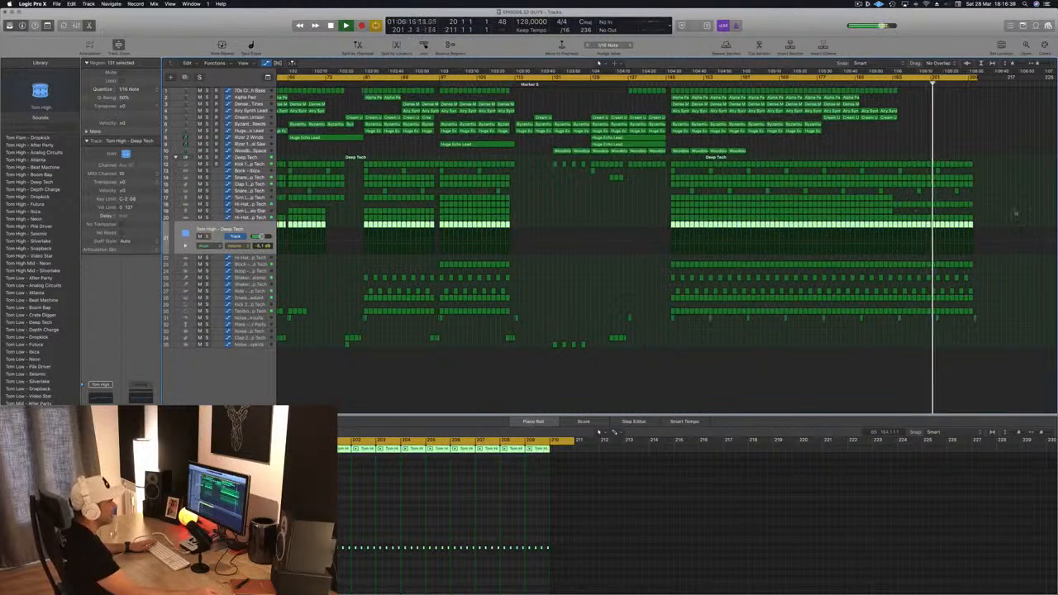
click(964, 224)
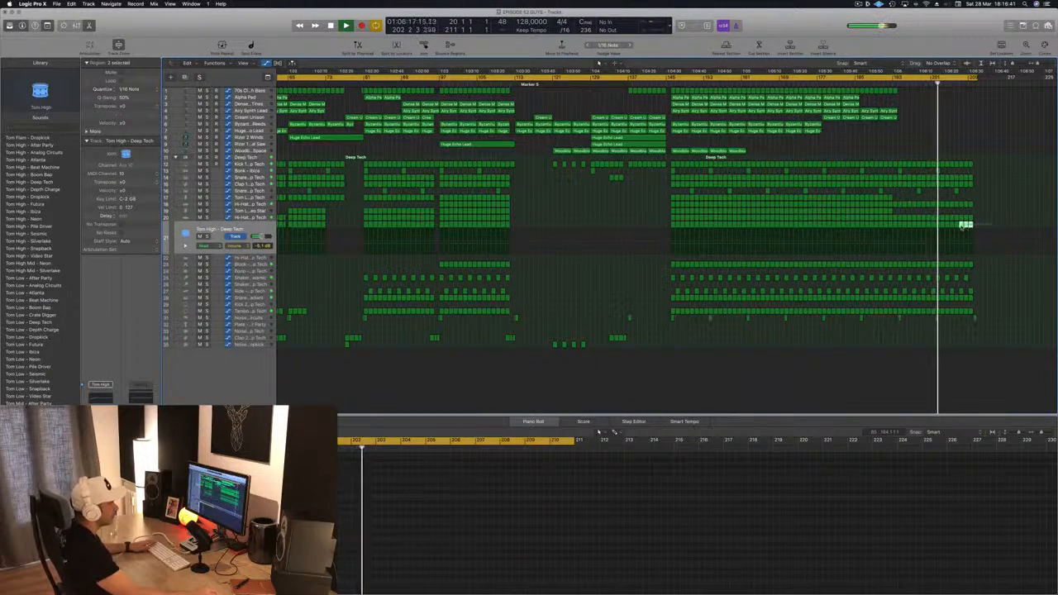
click(950, 225)
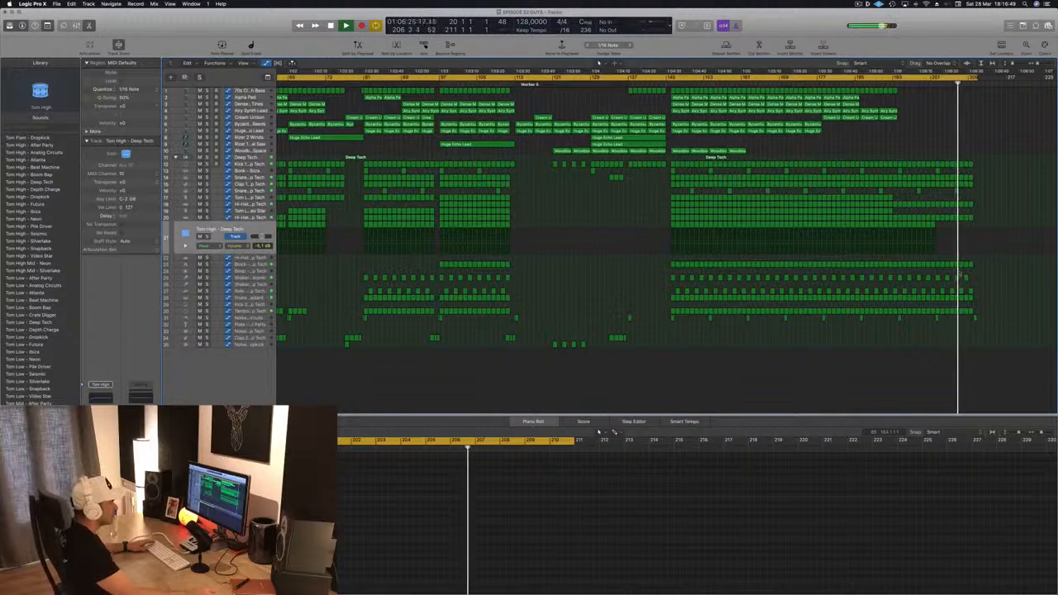
Step: Delete the final Snare 2 and Bonk - Ibiza regions at the end of the song
click(956, 191)
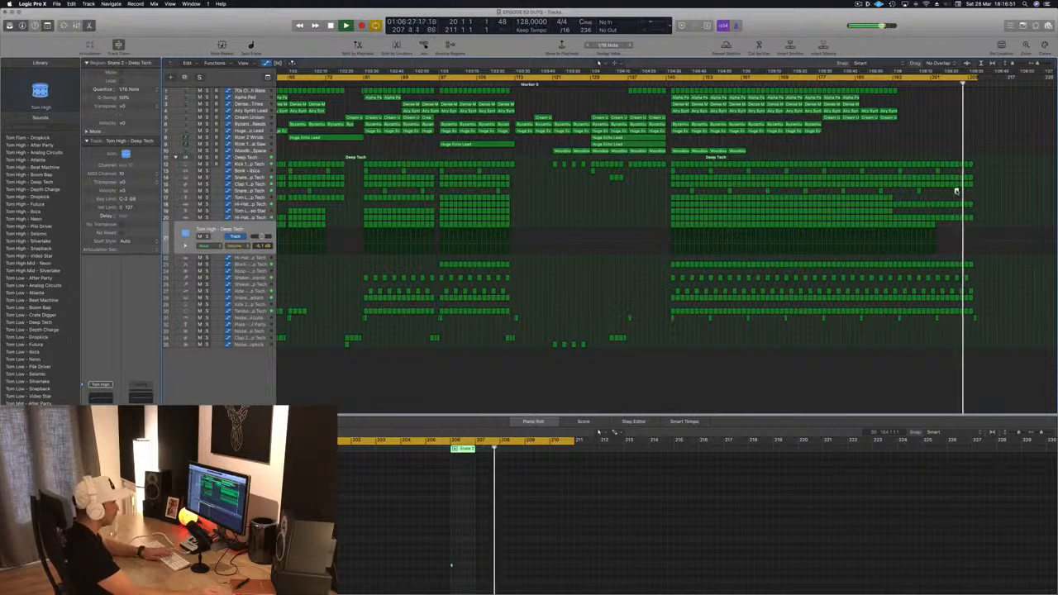
key(Delete)
click(938, 171)
key(Delete)
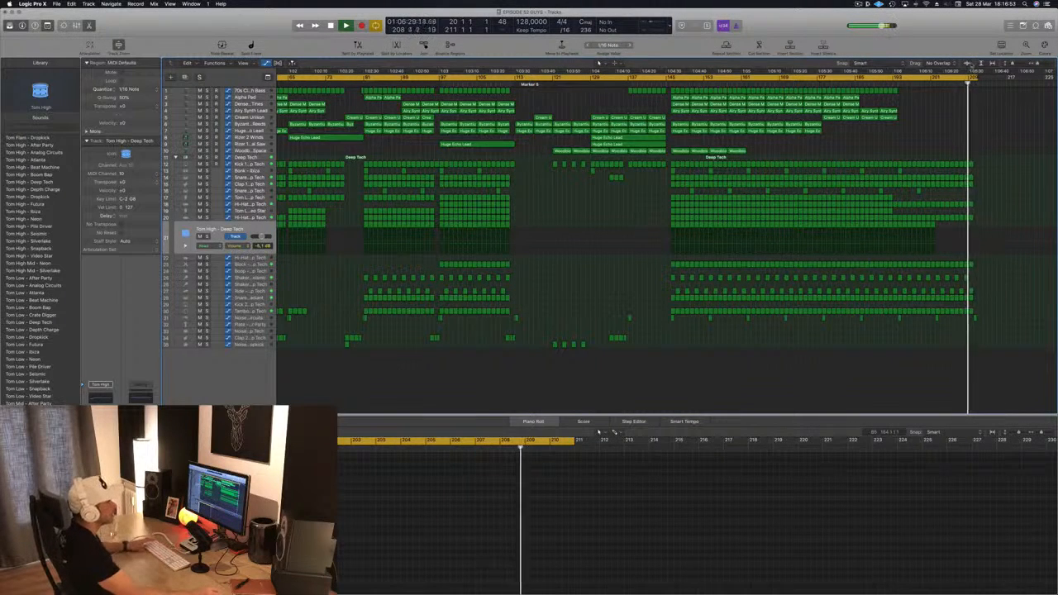
Step: Set the cycle range to span the whole song from the start and play it back from the beginning
drag(977, 79, 990, 80)
key(space)
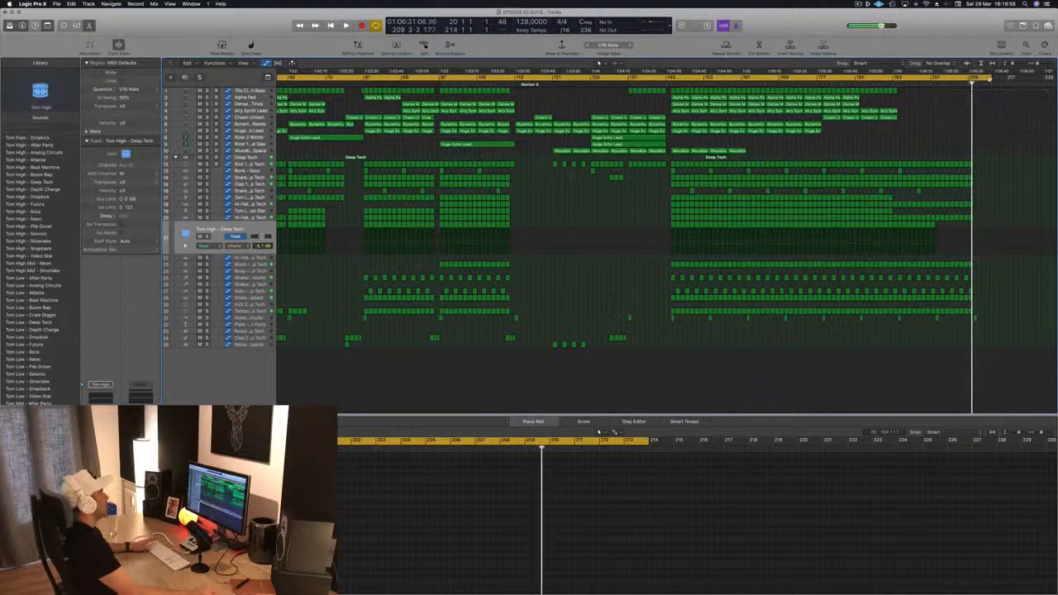
key(space)
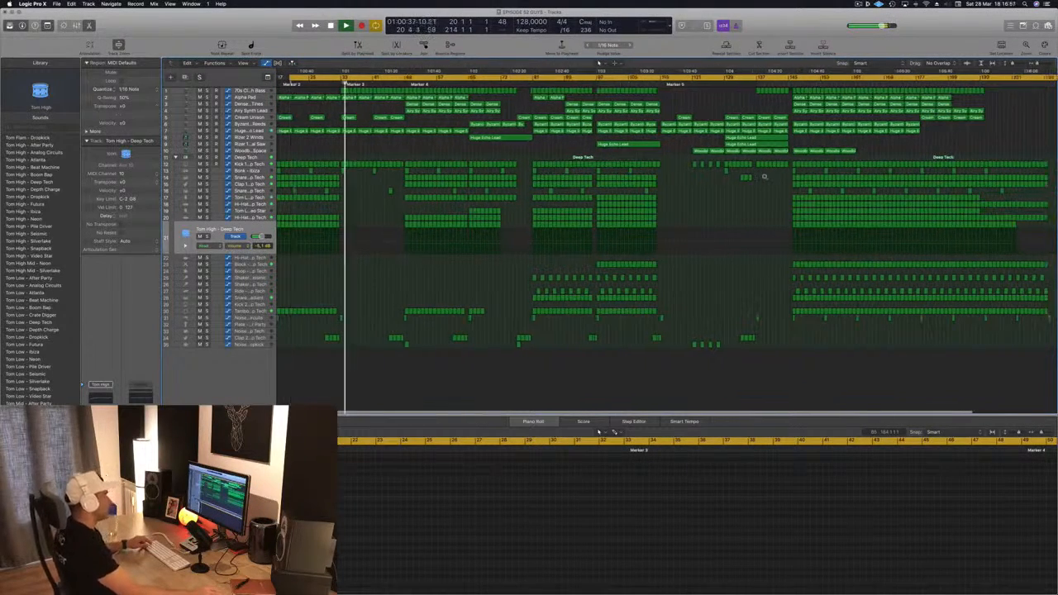
key(super+Left)
key(space)
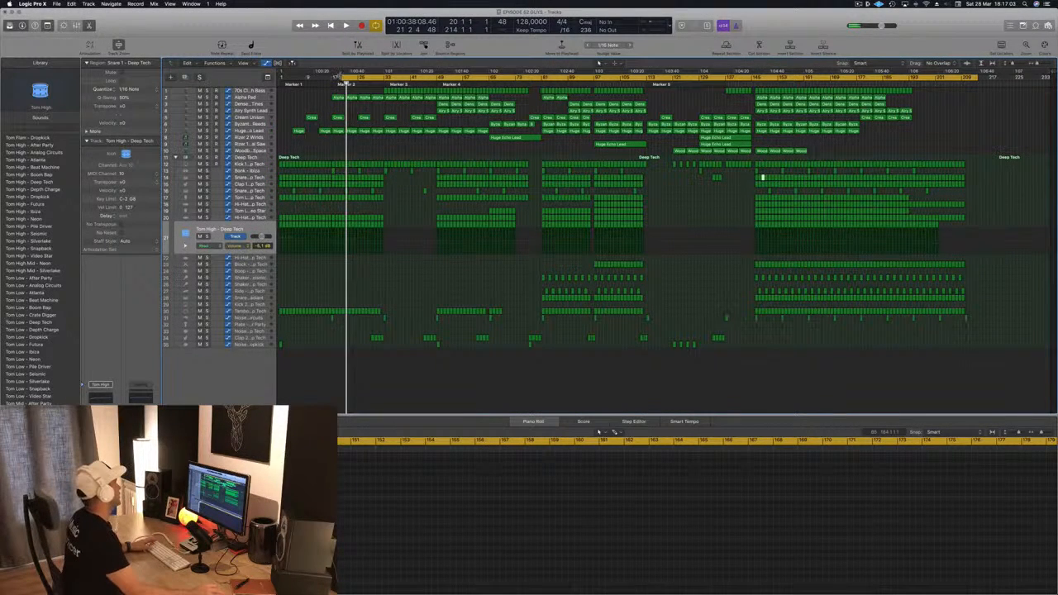
drag(340, 77, 275, 88)
key(space)
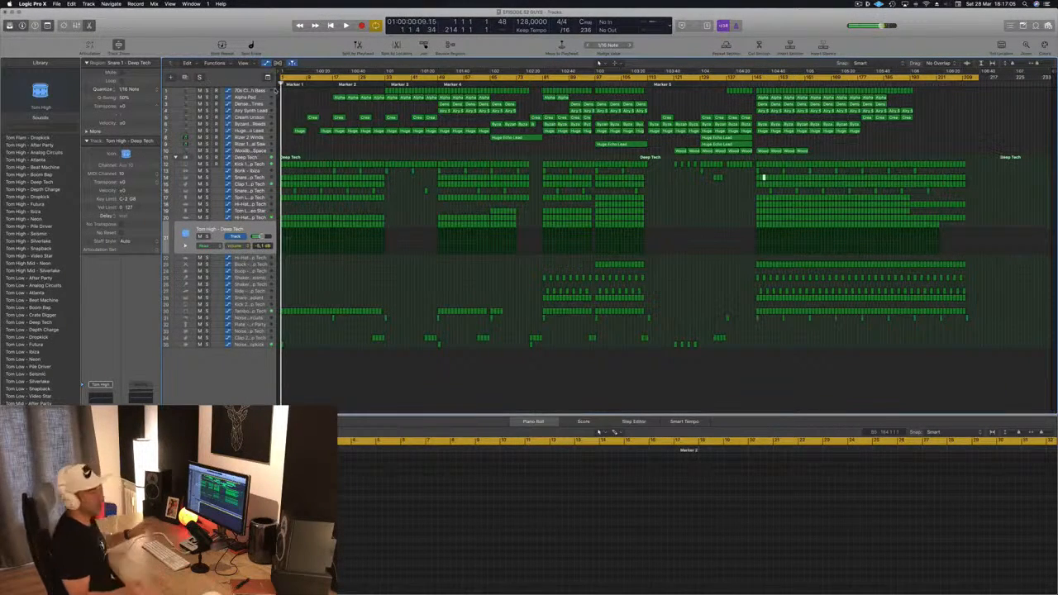